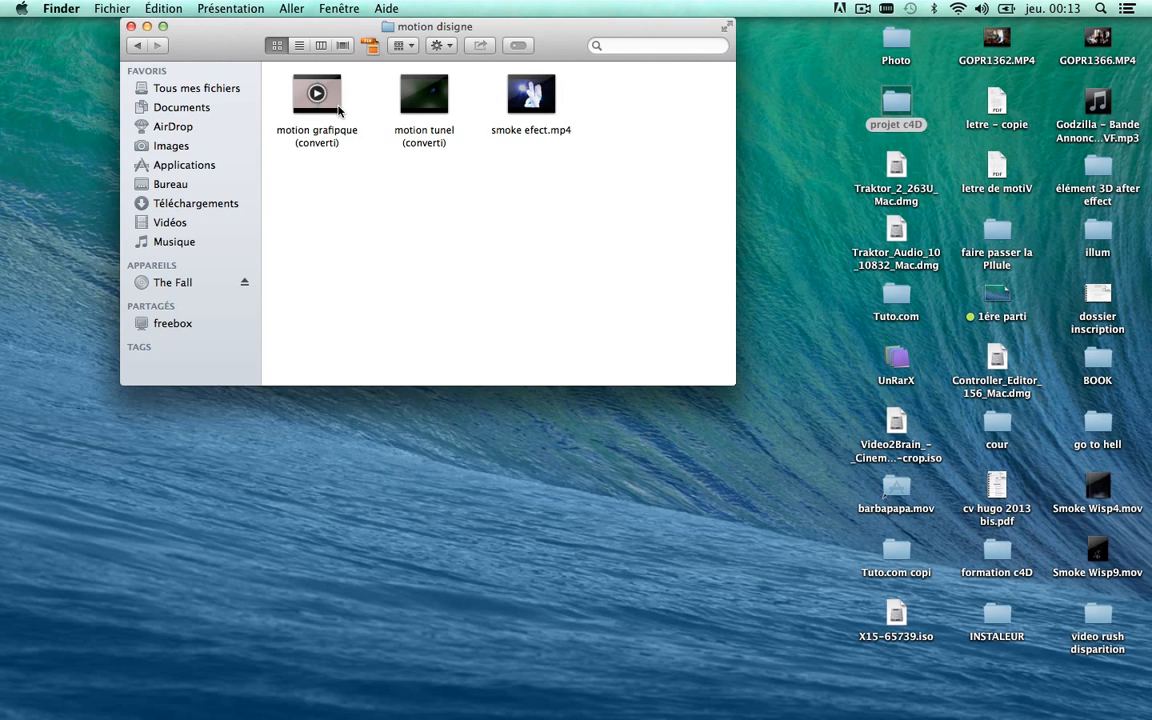
Preview the "motion grafipque (converti)" video from the motion disigne folder, scrub back to its start and close it
left_click(339, 111)
double_click(339, 111)
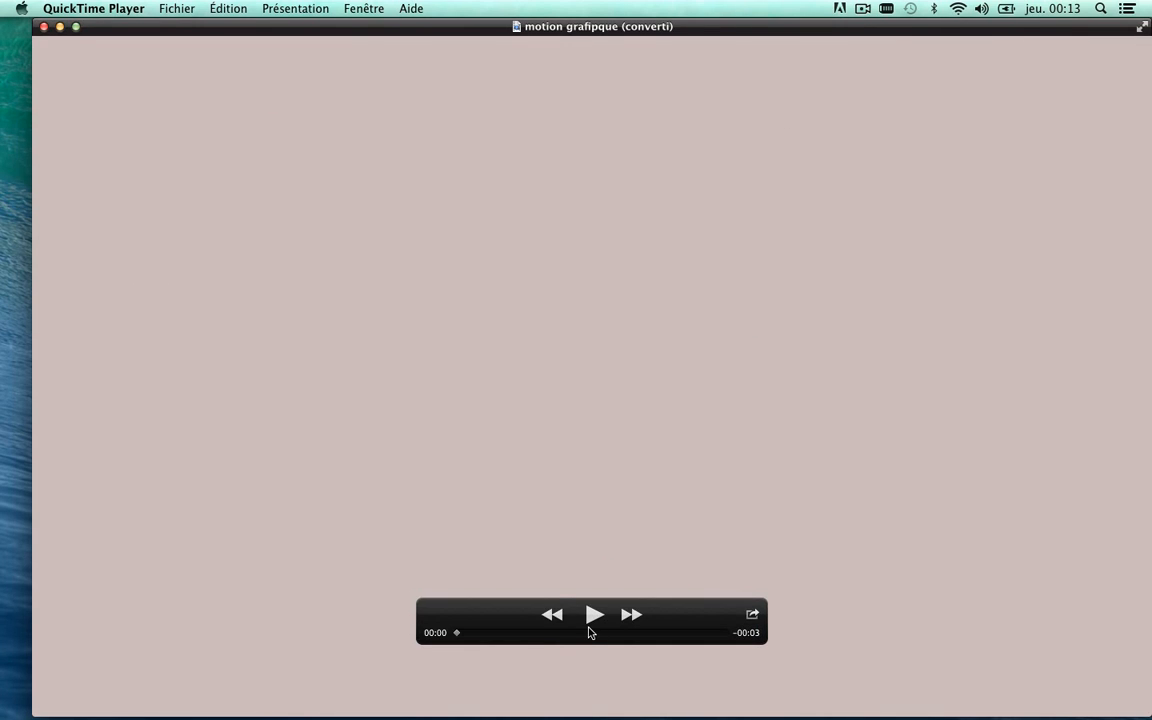
left_click(590, 632)
left_click_drag(588, 631, 378, 632)
left_click(43, 27)
Play the "motion tunel (converti)" video from the motion disigne folder and close it
double_click(427, 104)
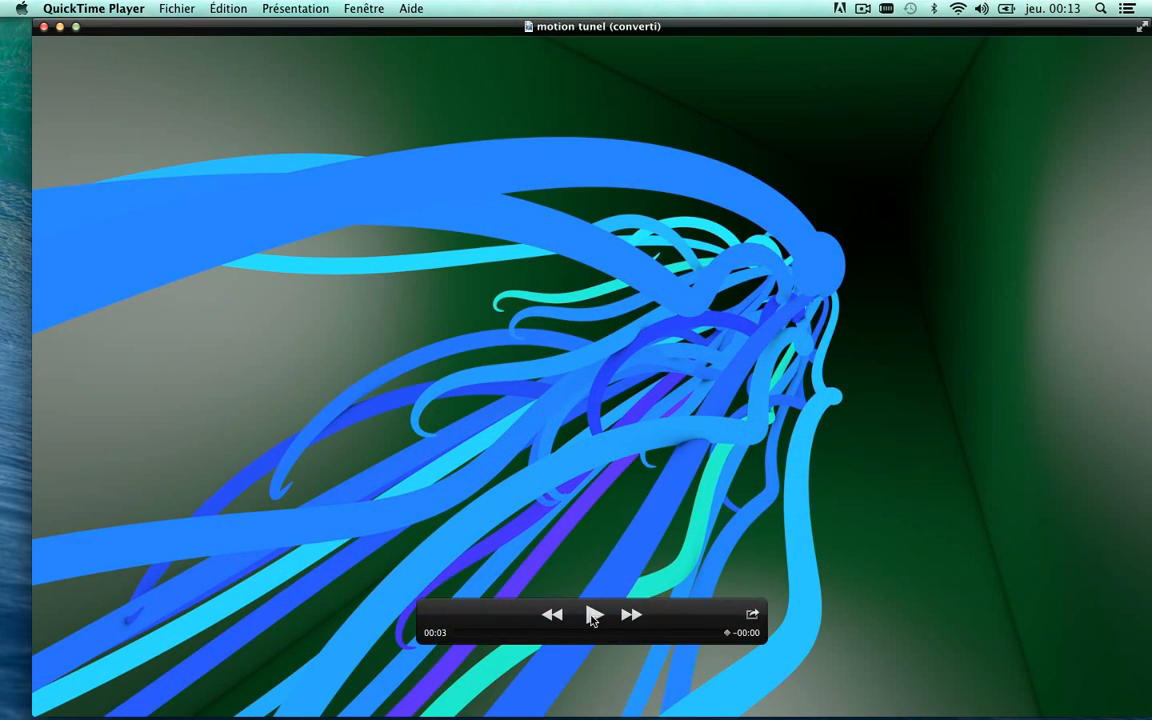
left_click(593, 615)
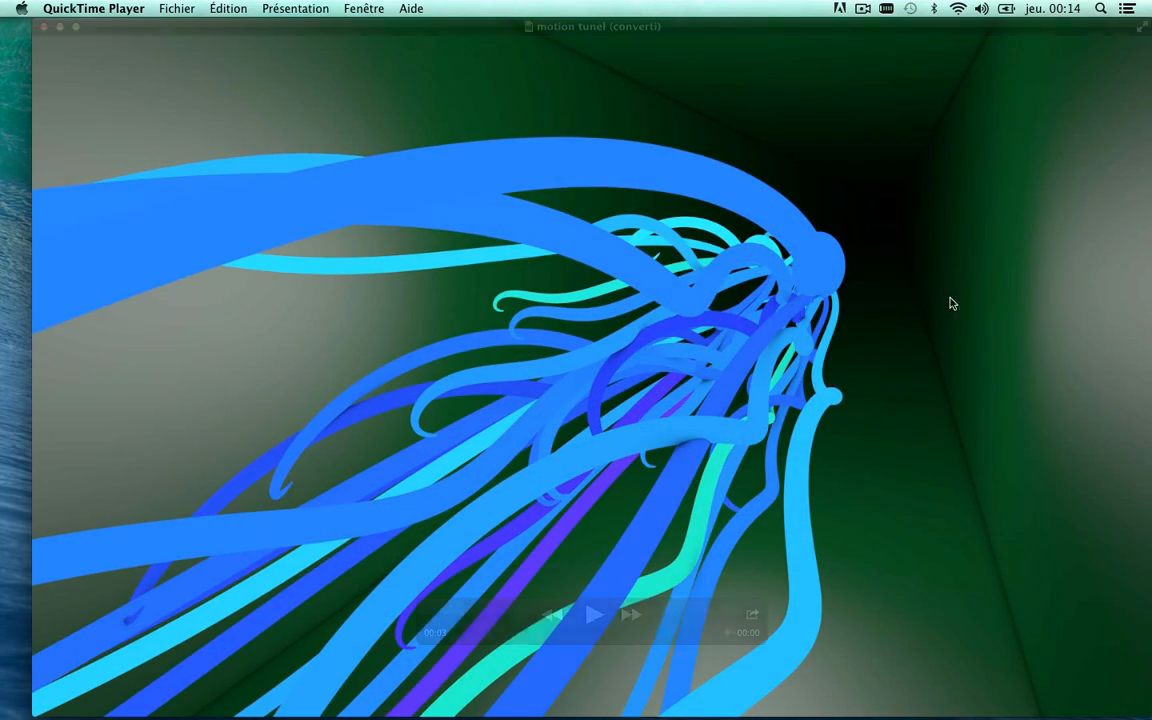
left_click(43, 27)
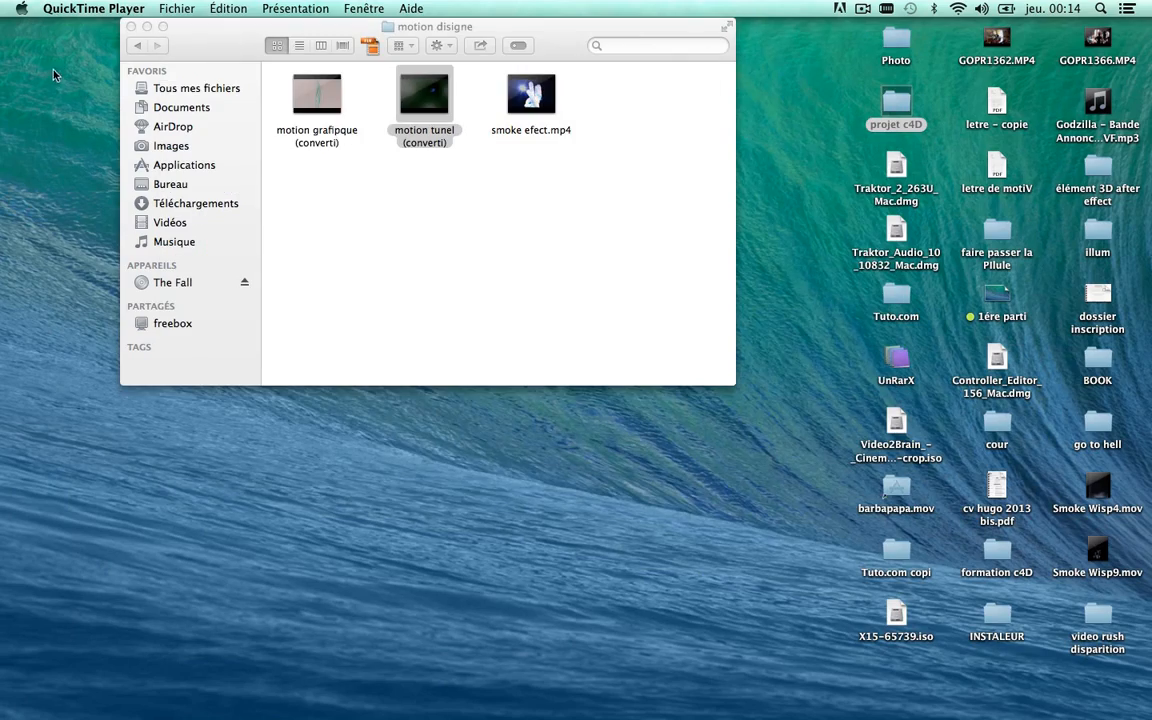
Watch monster 2.mov from the Monster folder of projet c4D in full screen, and close the video
left_click(133, 46)
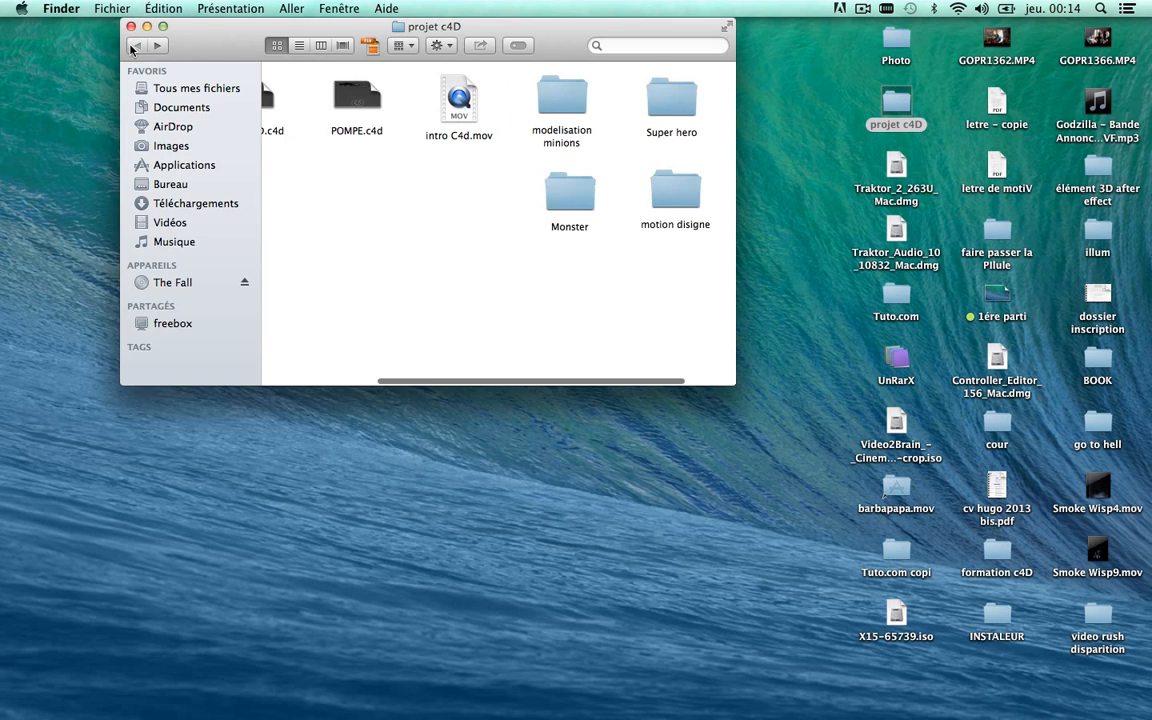
double_click(585, 190)
double_click(655, 109)
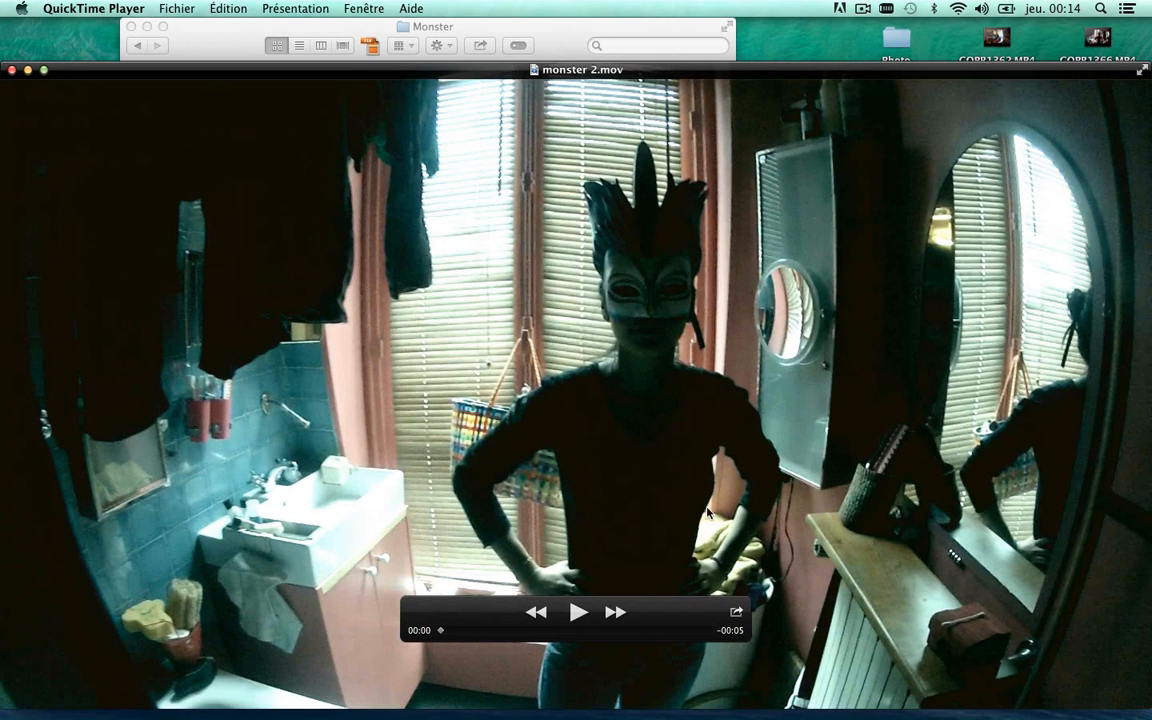
left_click(1141, 70)
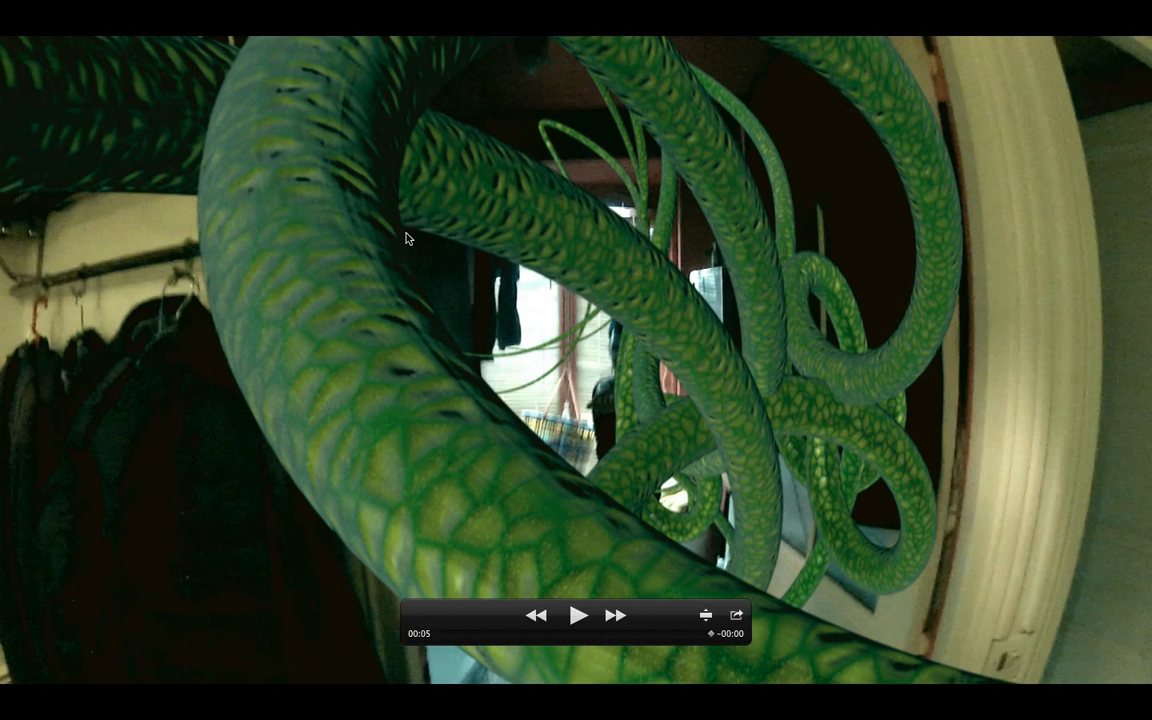
key("Escape")
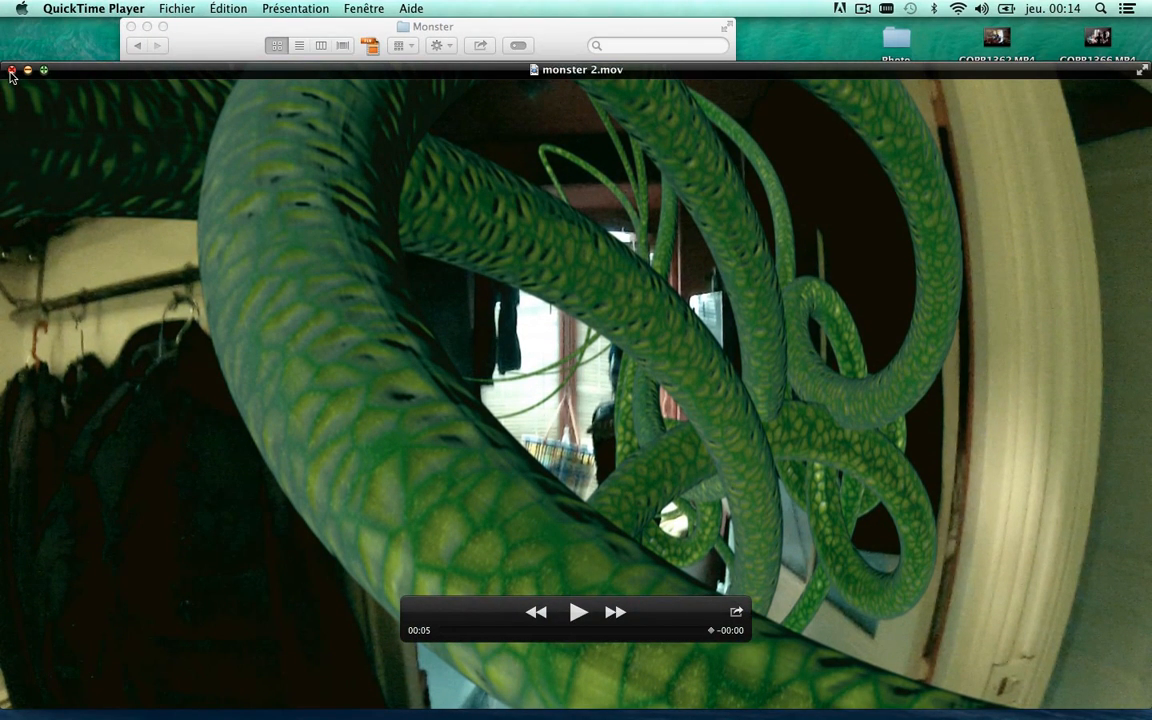
left_click(11, 70)
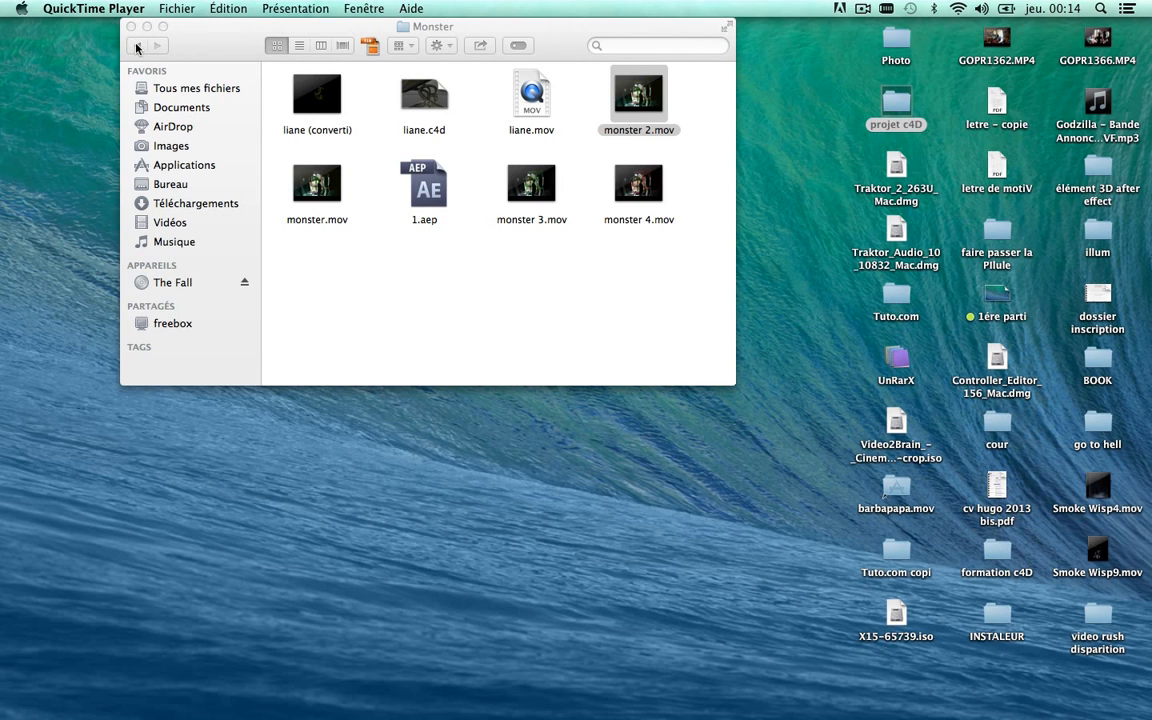
Close the Monster folder window and switch to Cinema 4D
left_click_drag(229, 39, 294, 14)
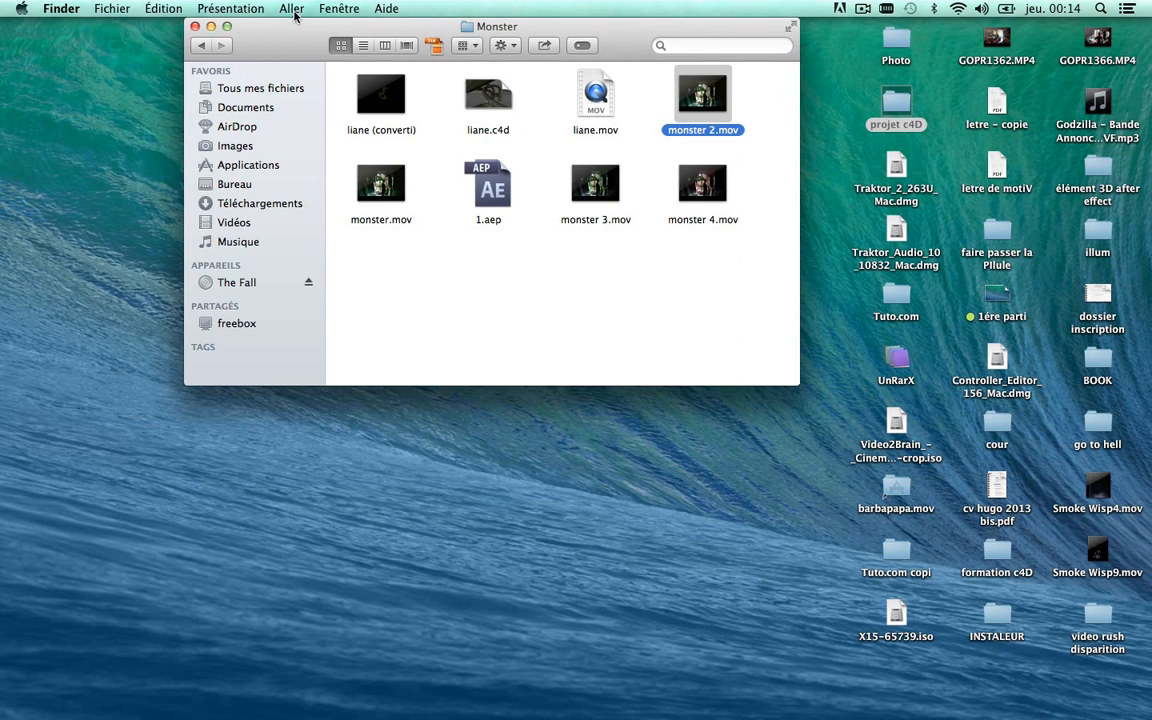
left_click(194, 27)
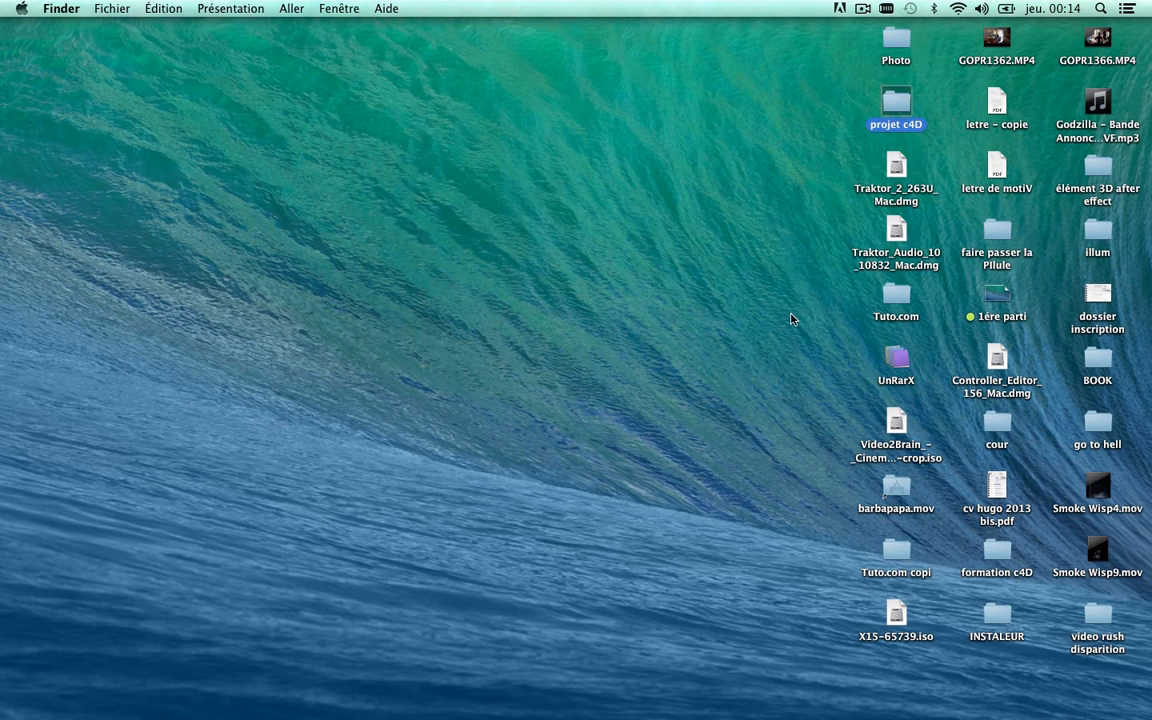
mouse_move(860, 716)
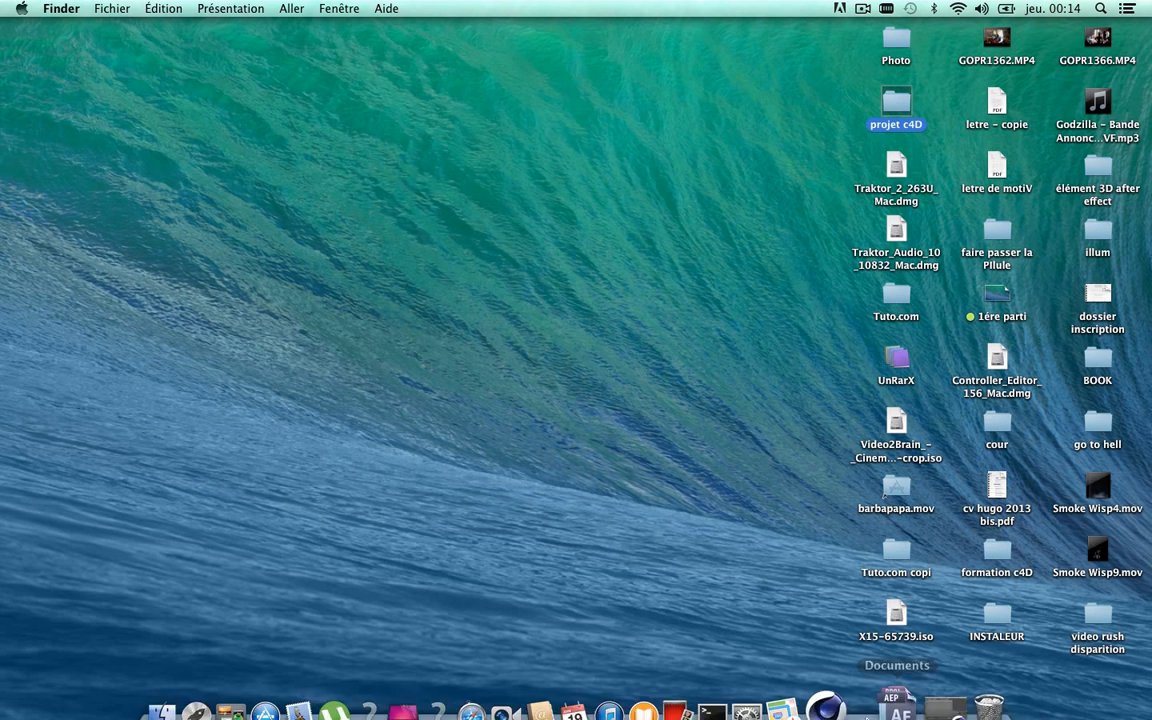
left_click(846, 695)
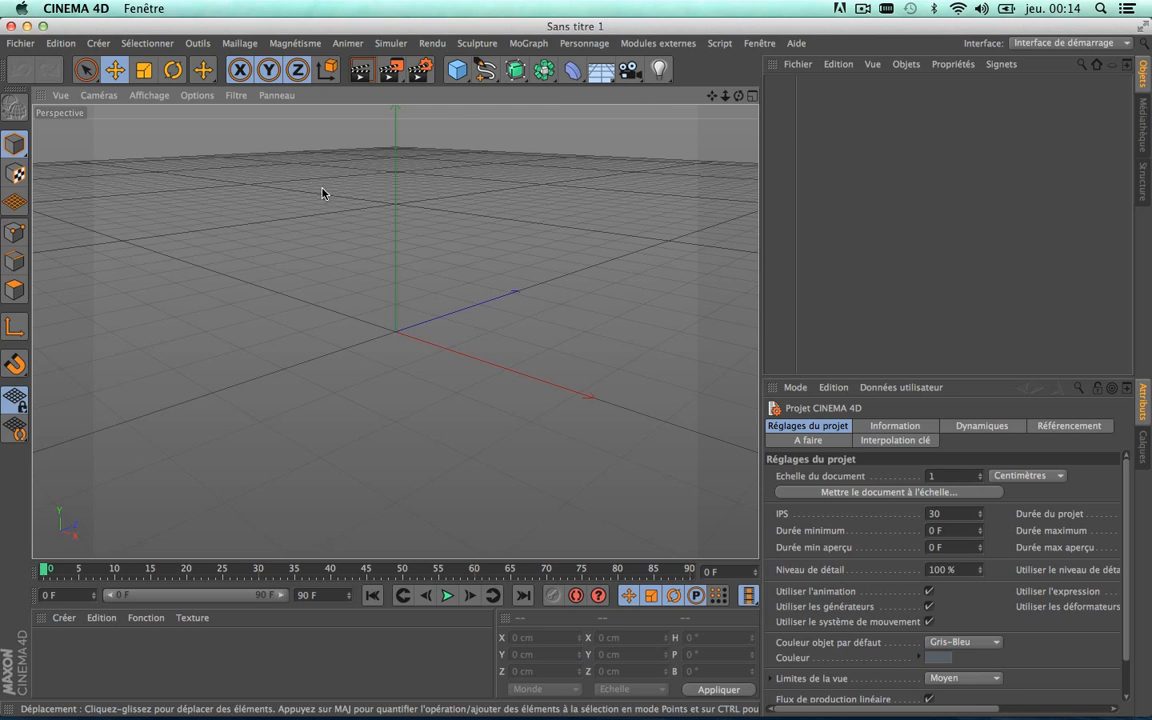
Add an Umami spline object from the external plugins to the empty scene
left_click(613, 43)
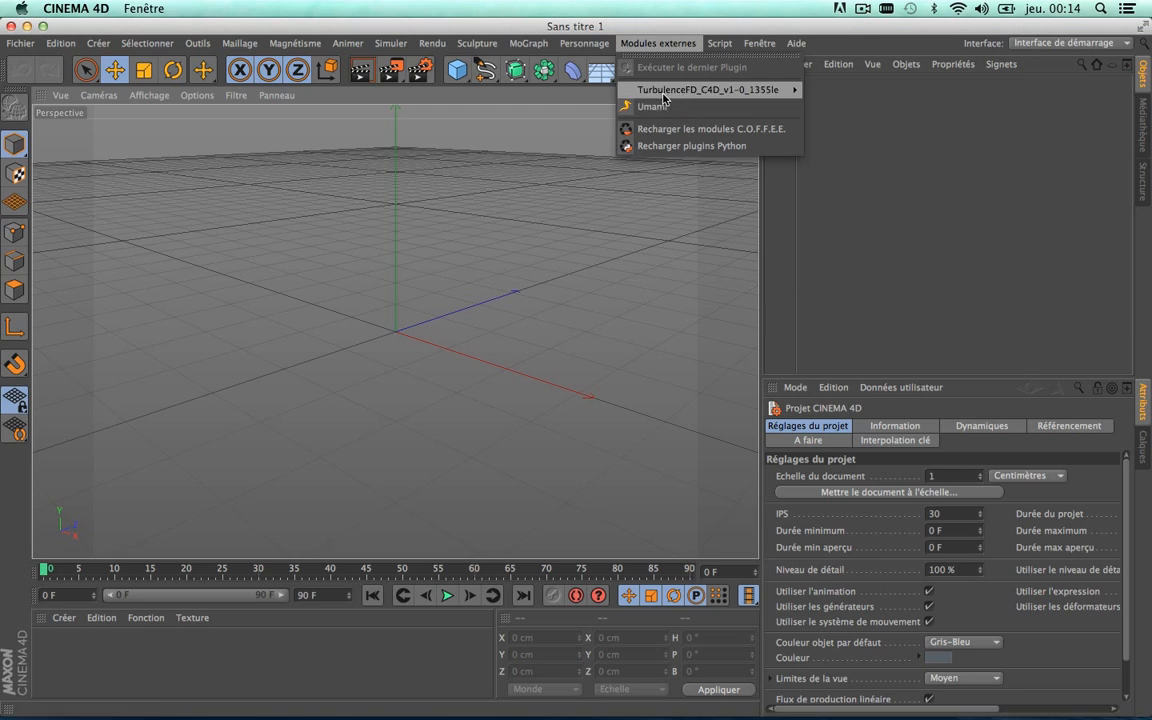
left_click(830, 221)
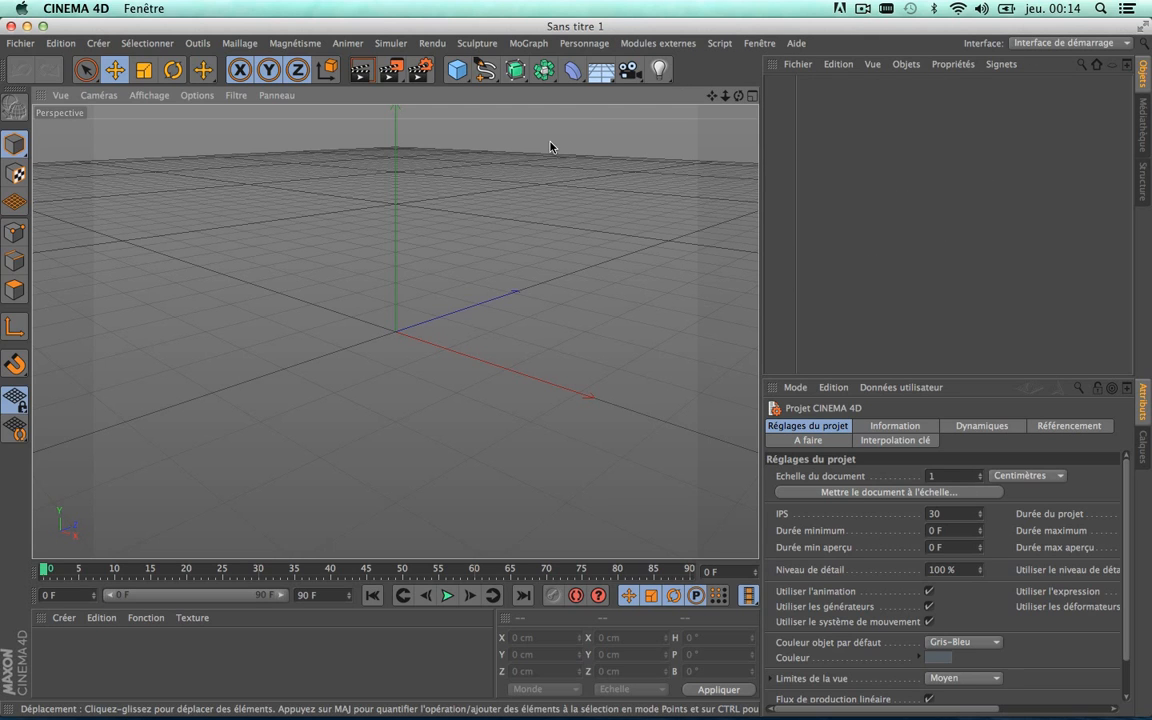
left_click(679, 45)
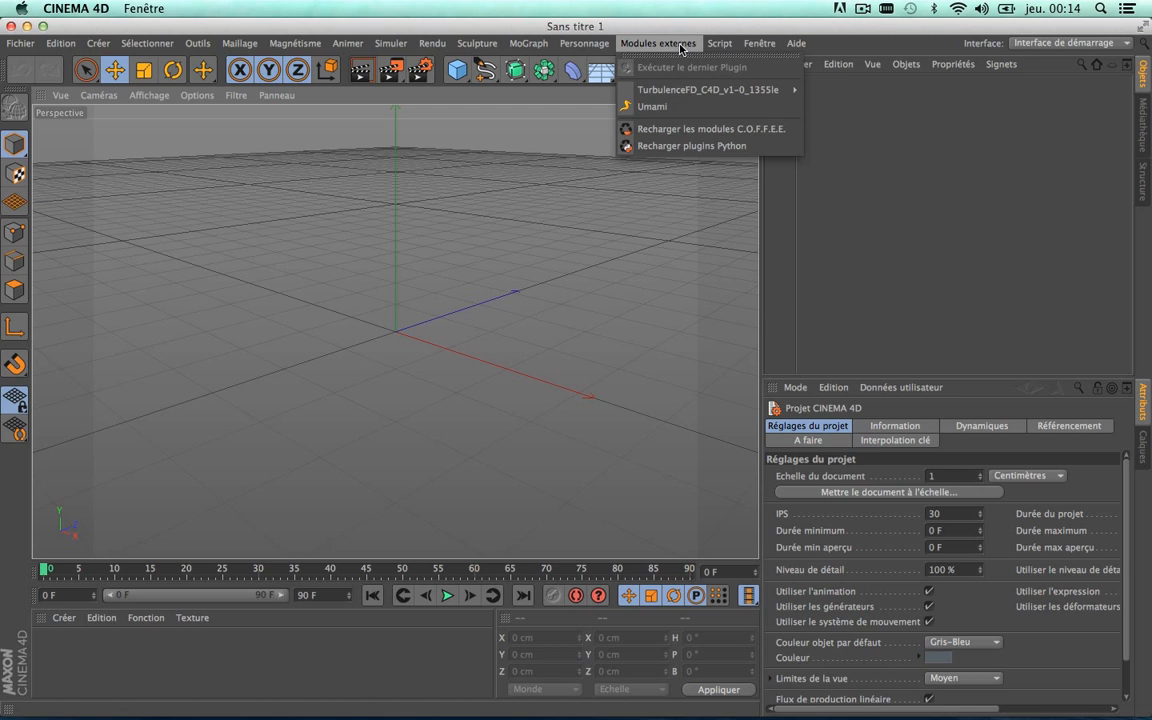
left_click(652, 107)
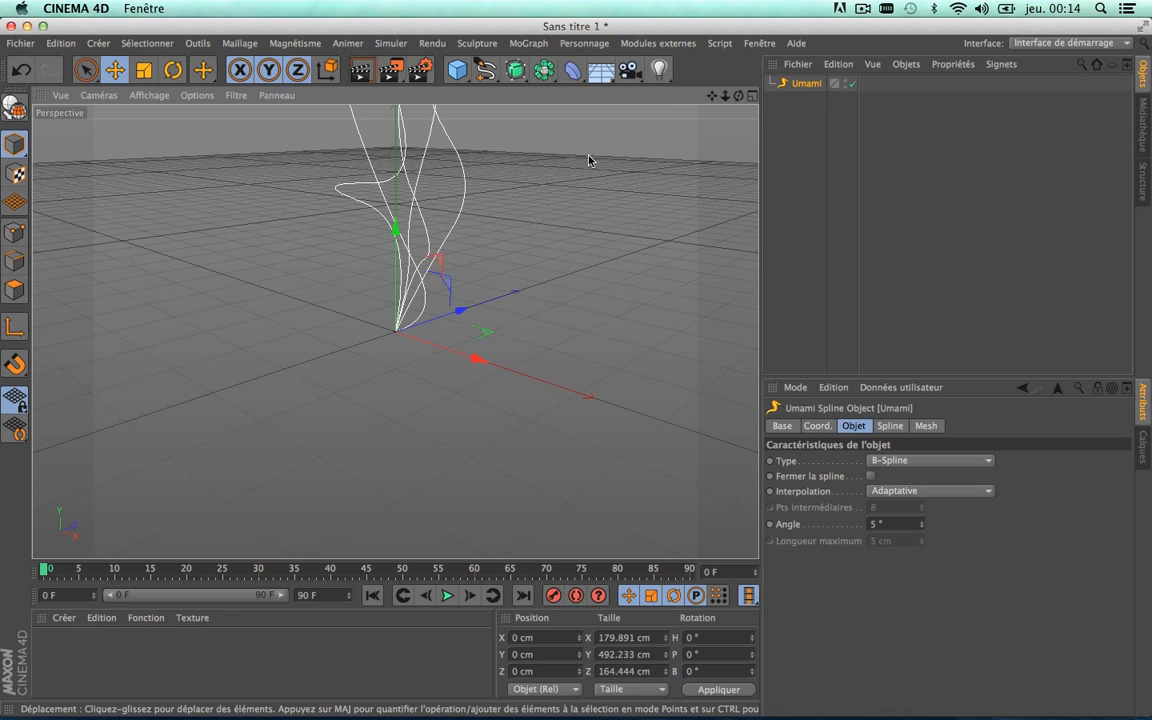
left_click_drag(712, 95, 706, 203)
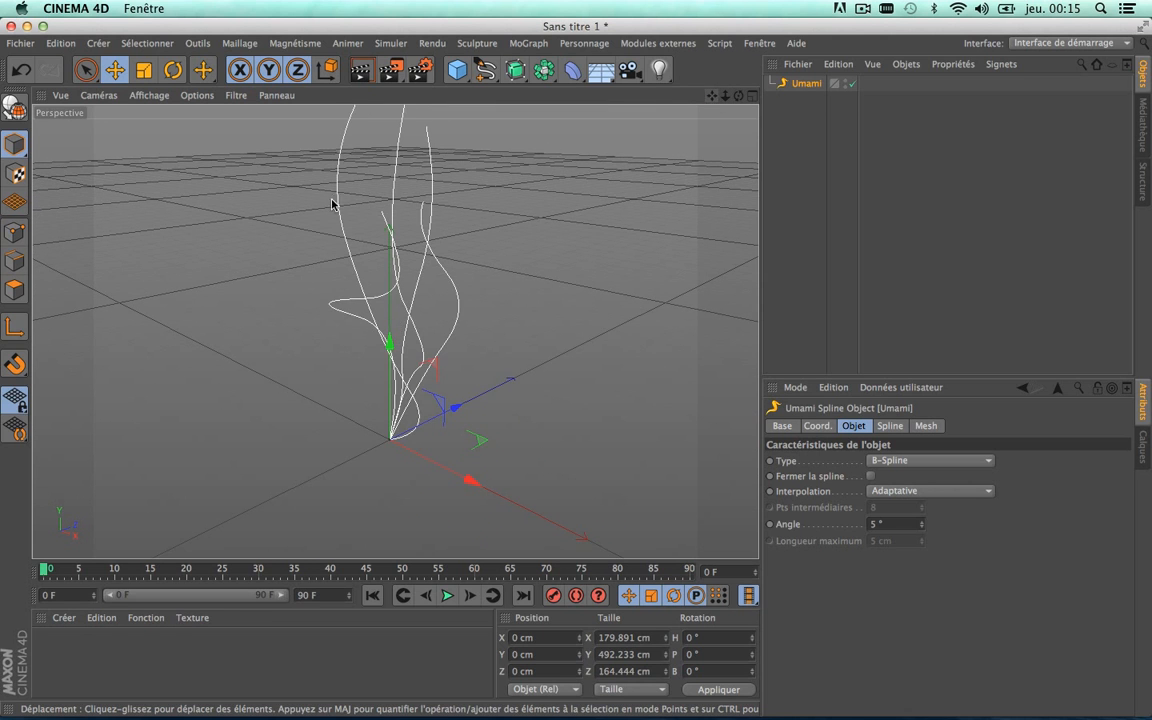
scroll(359, 203, "up", 5)
scroll(359, 203, "down", 5)
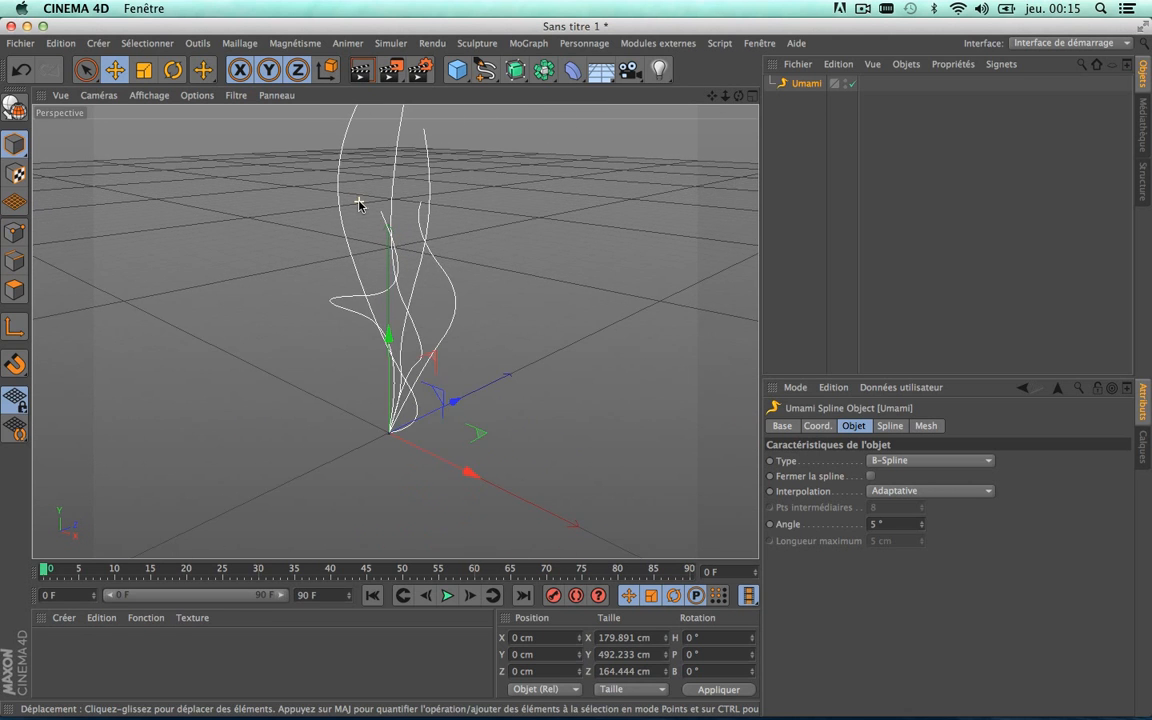
left_click_drag(710, 94, 710, 162)
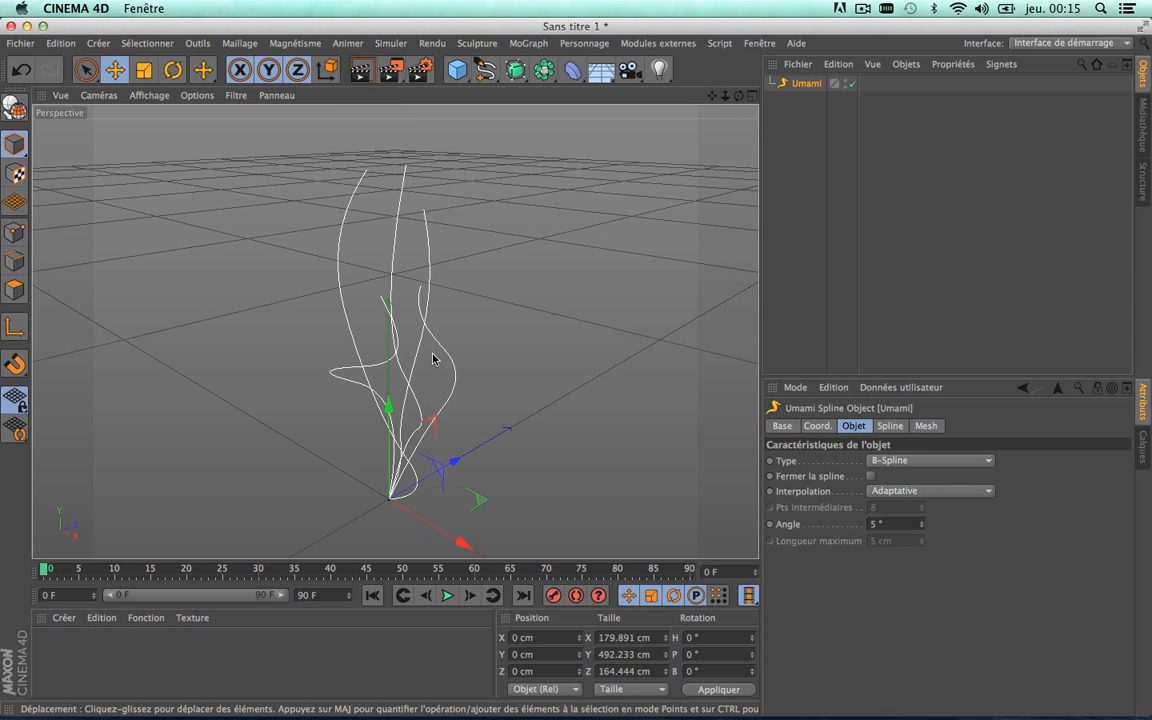
Draw an open six-point B-spline beside the Umami splines, curving downward and back up in a U shape
left_click(486, 70)
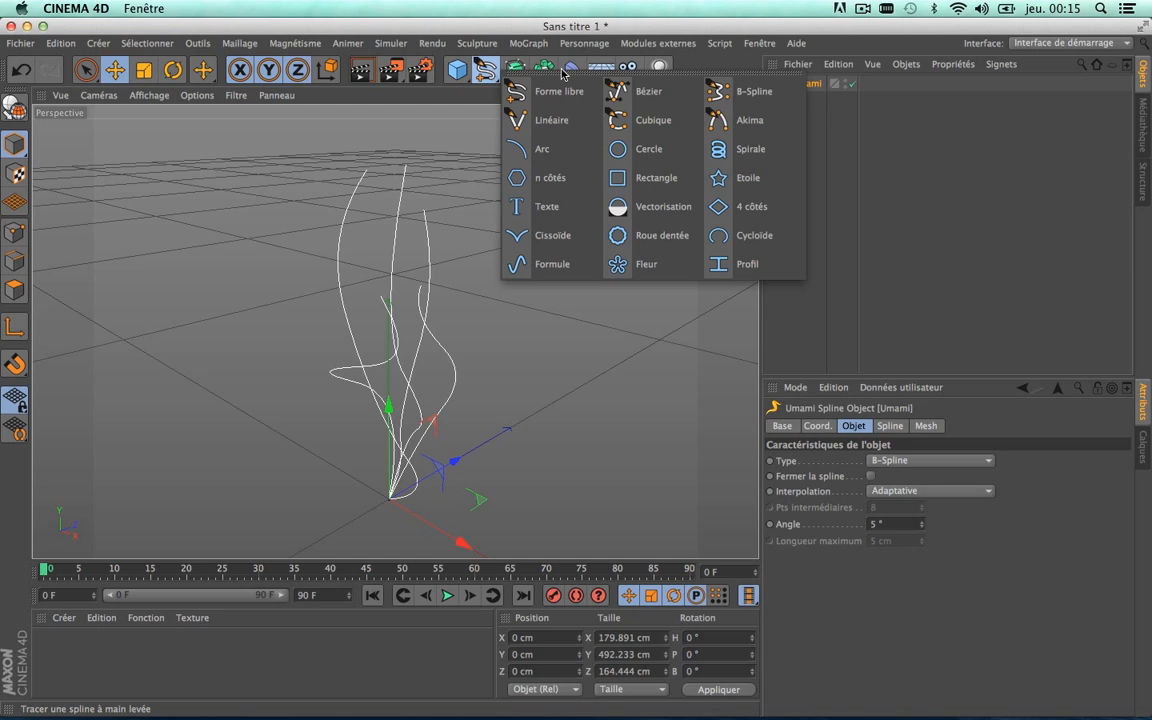
left_click(771, 91)
left_click(538, 173)
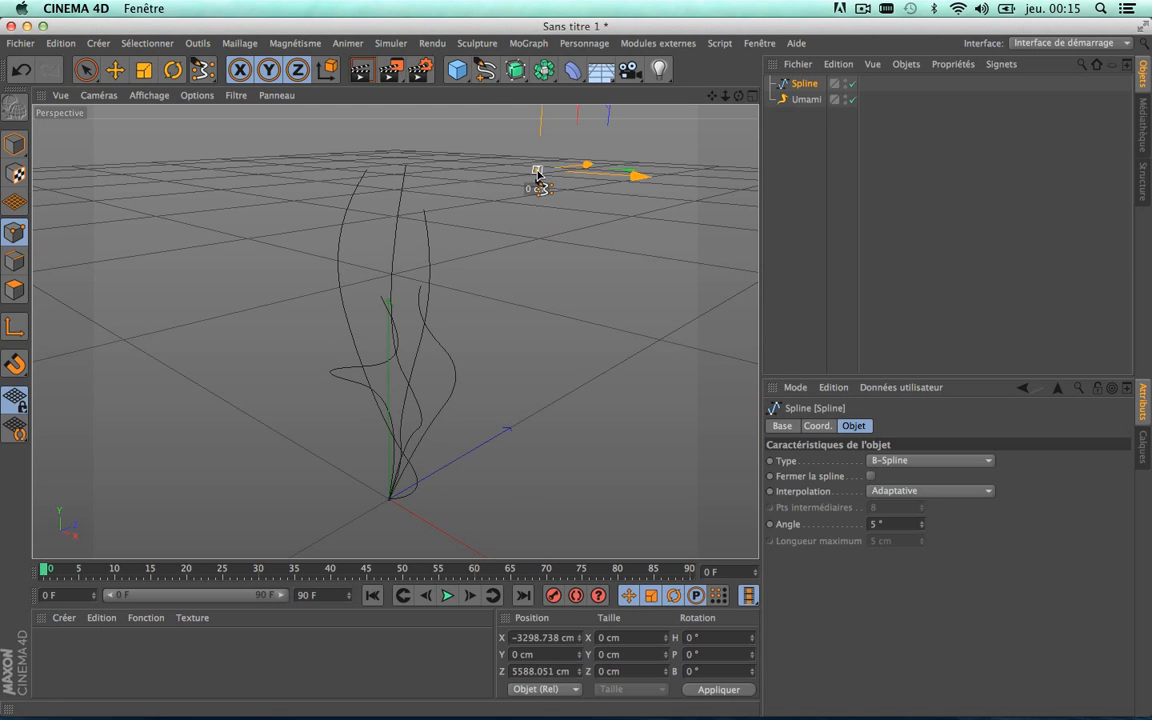
left_click(598, 311)
left_click(546, 412)
left_click(561, 472)
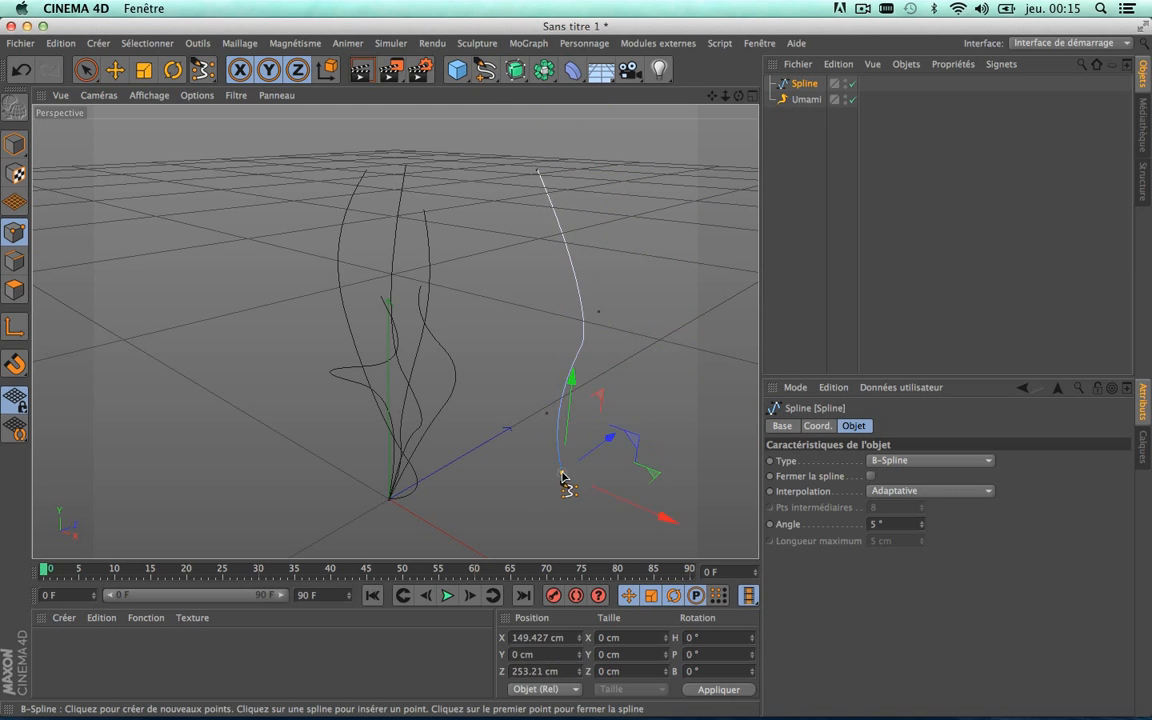
left_click_drag(562, 473, 607, 528)
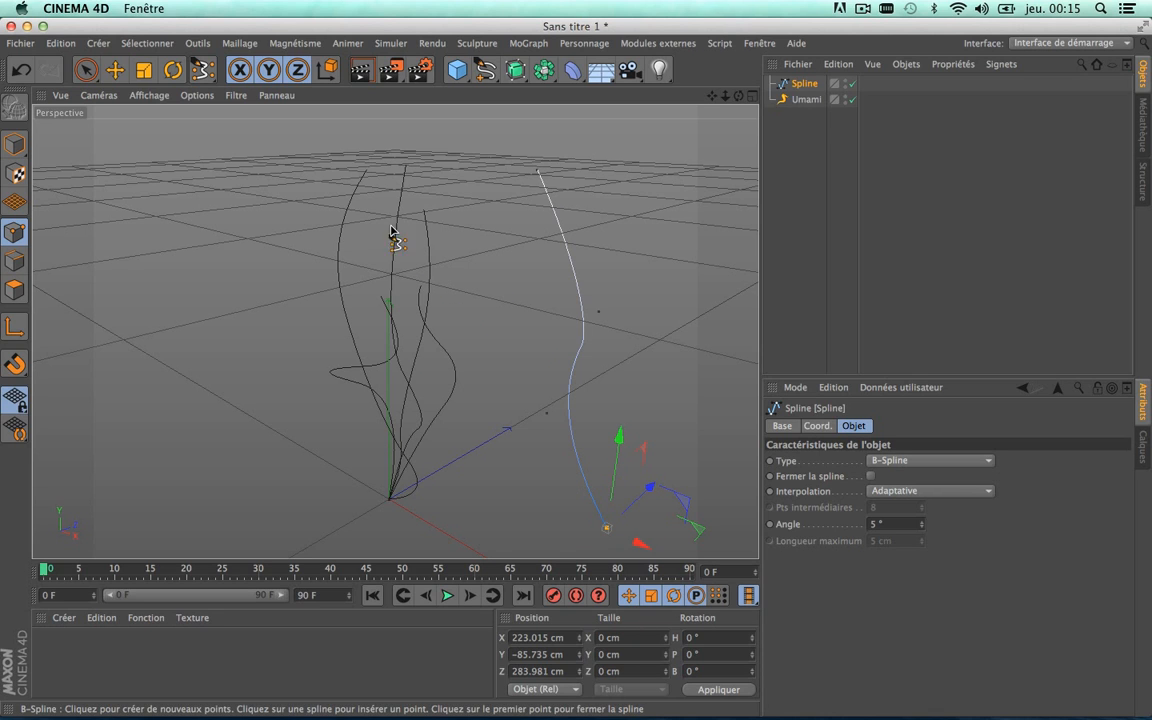
left_click(650, 302)
left_click_drag(650, 302, 640, 272)
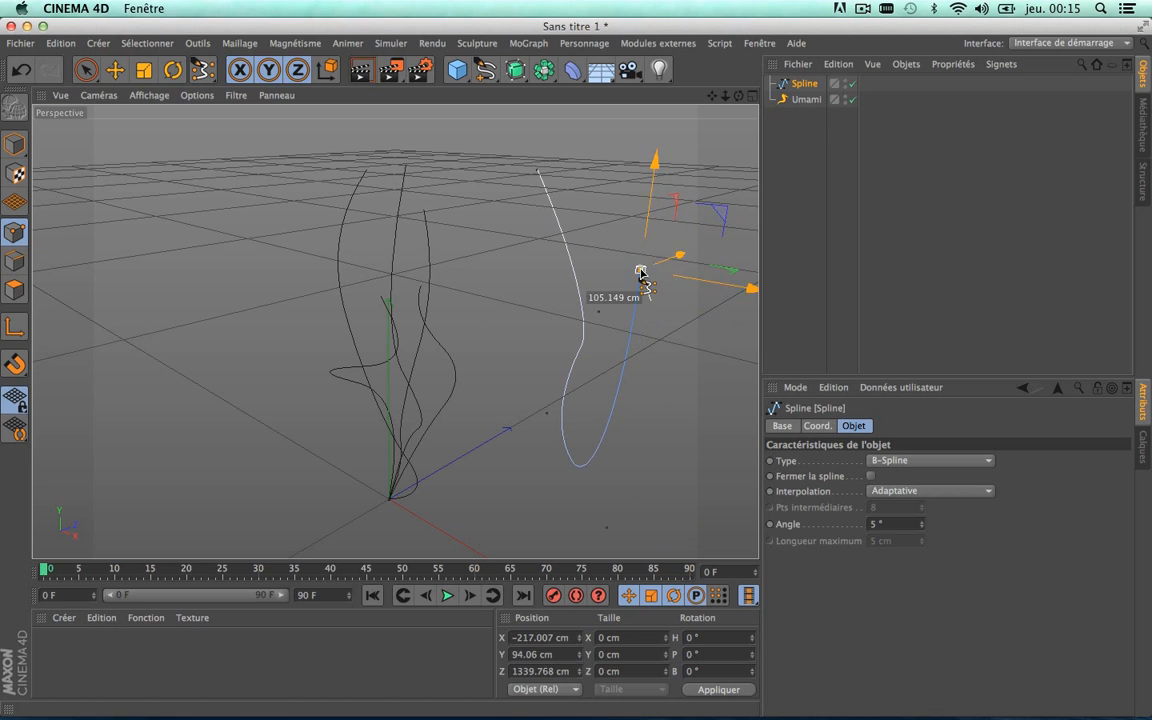
left_click(612, 163)
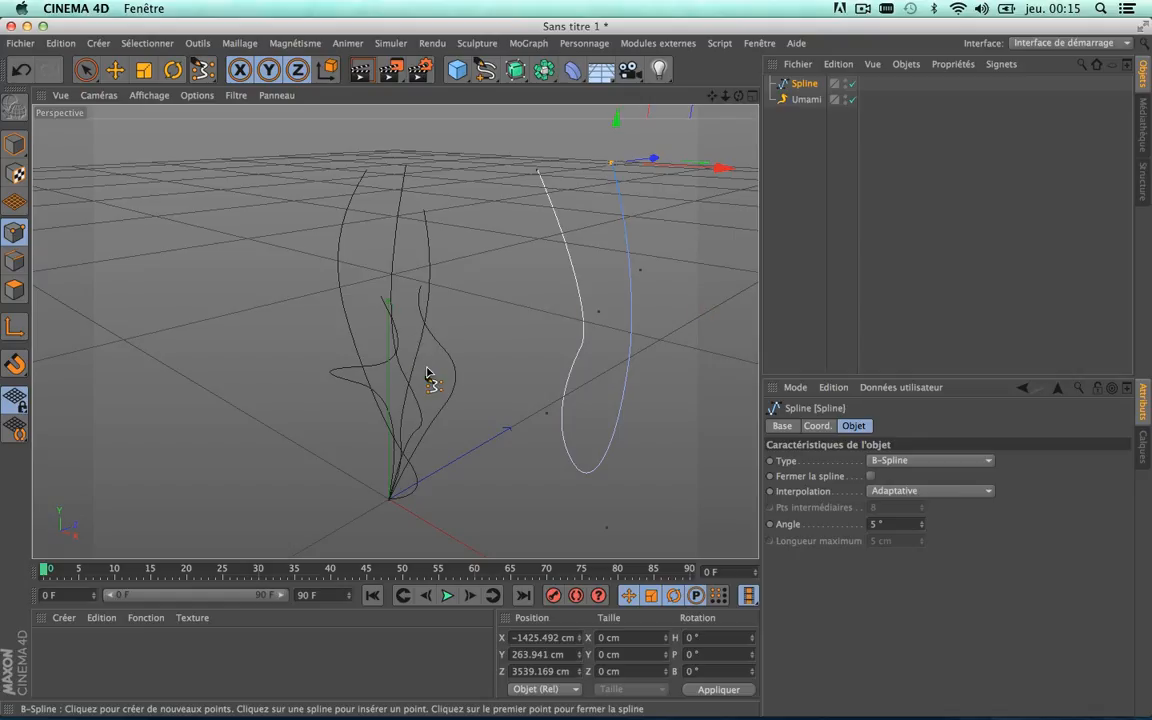
Undo the hand-drawn B-spline point by point until only the Umami object is left
key("super+z")
key("super+z")
key("super+z")
key("super+z")
key("super+z")
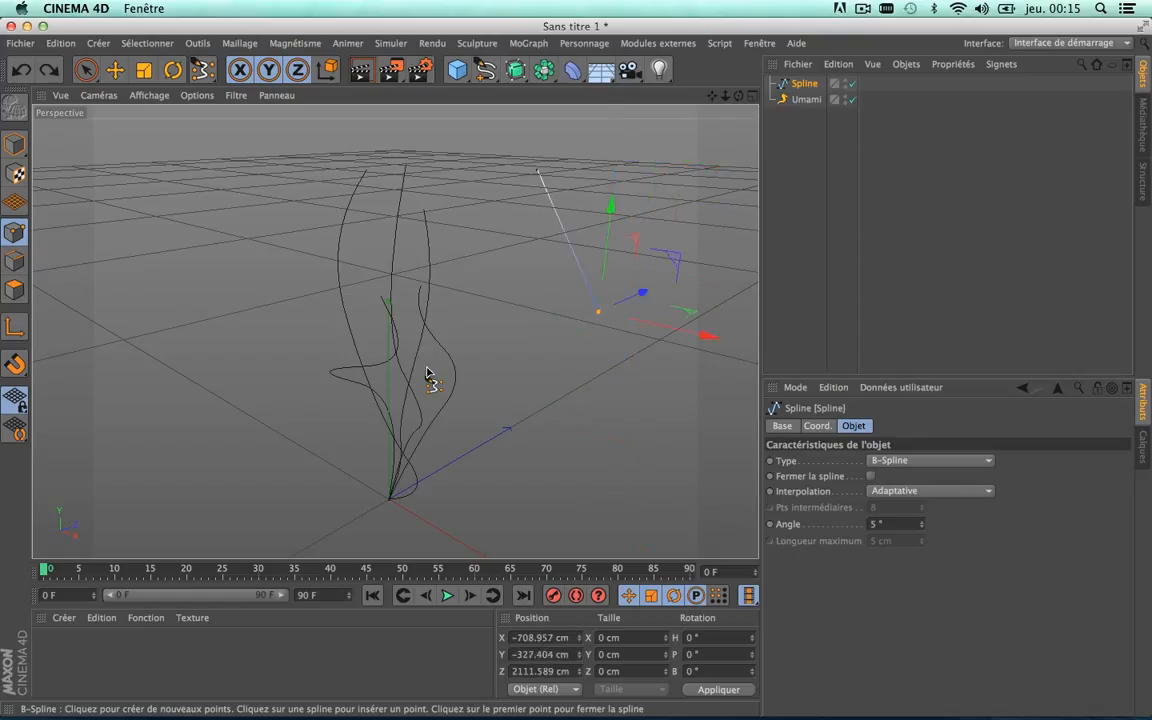
key("super+z")
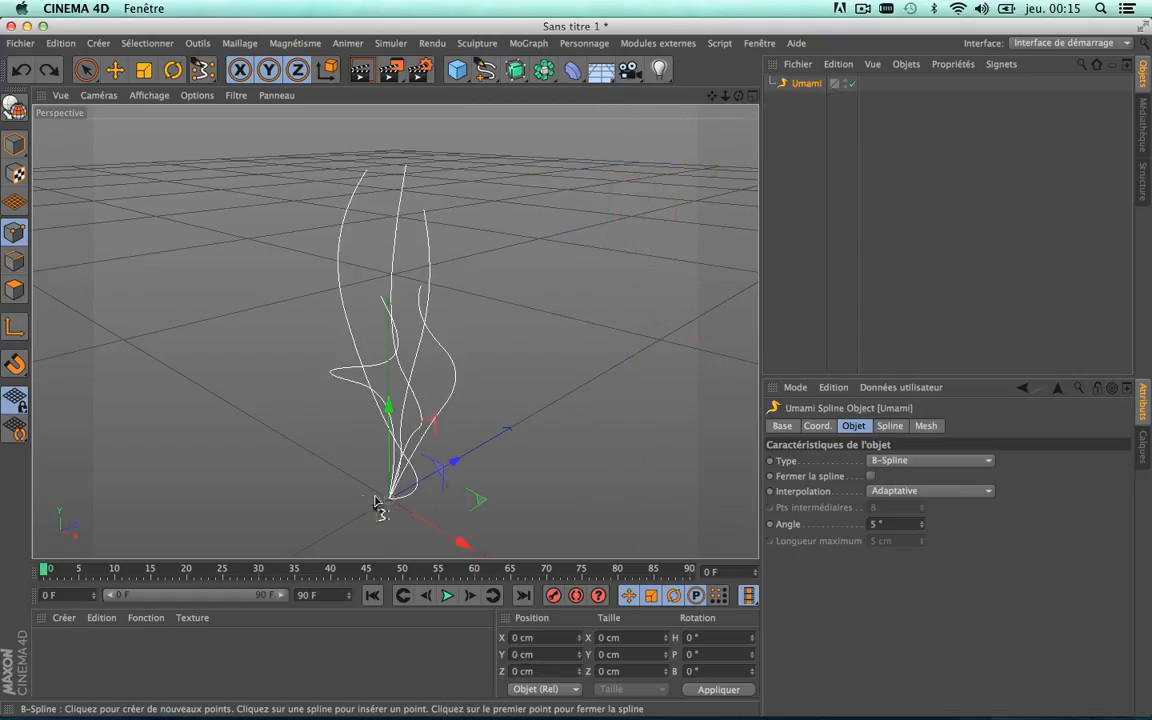
Set the Umami object's Number of Segments to 68 in its spline settings
left_click(86, 69)
left_click(86, 69)
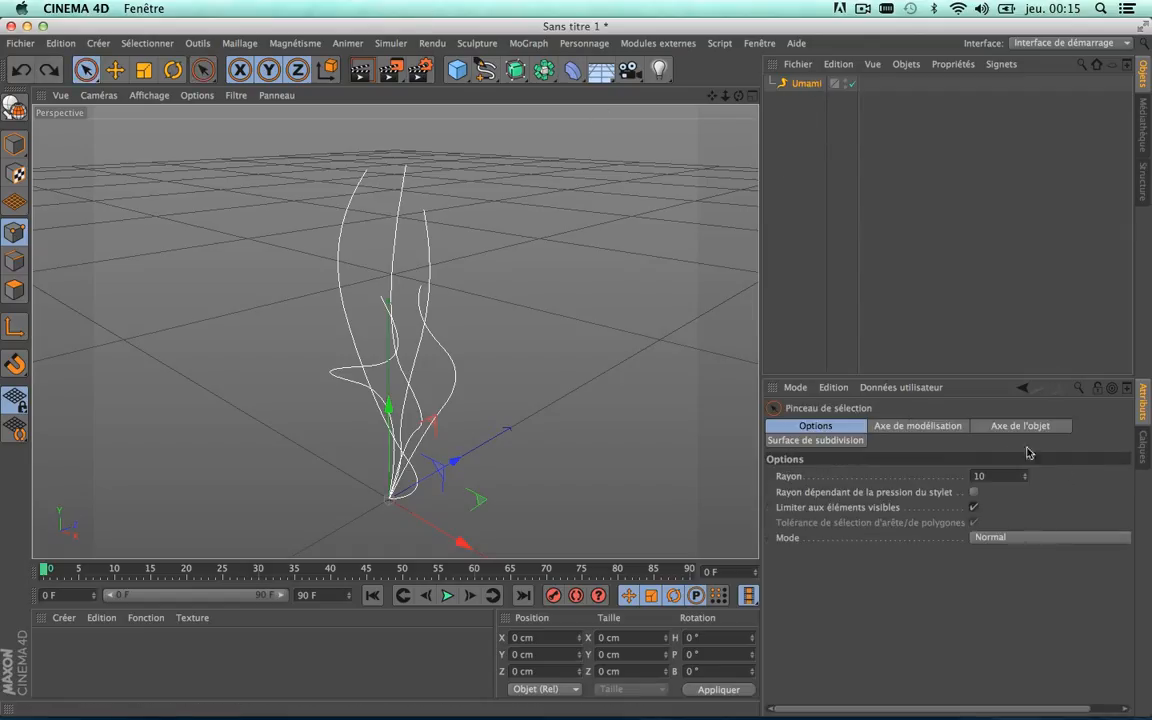
left_click(800, 84)
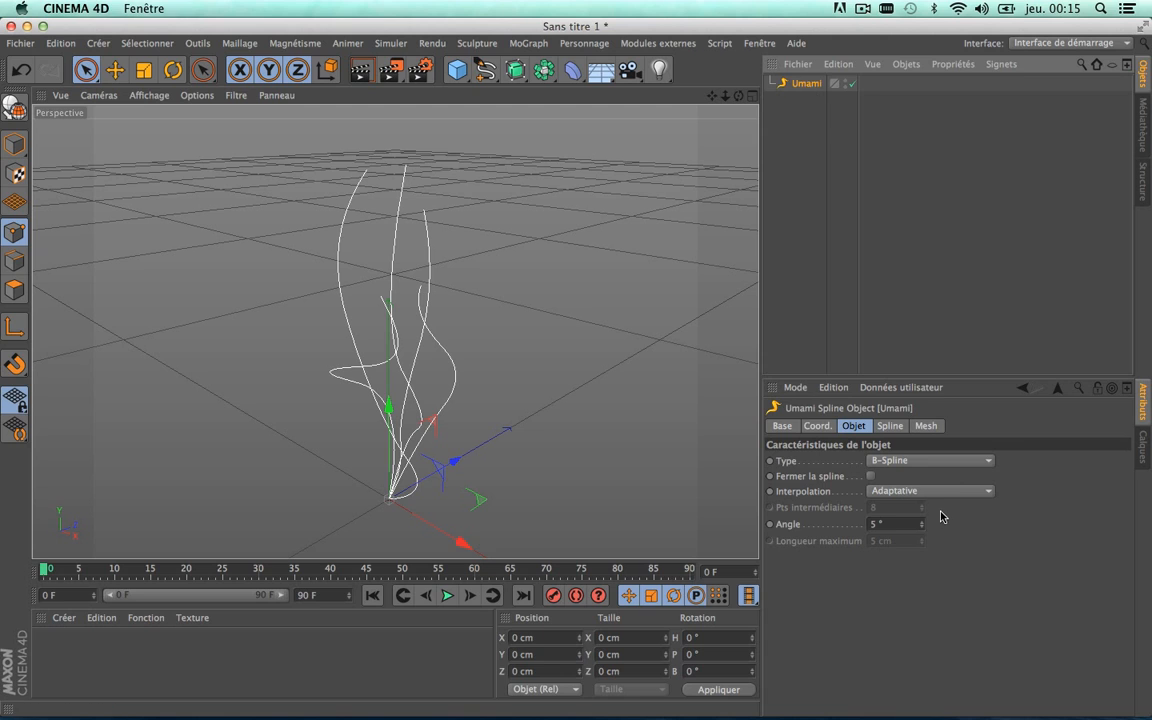
left_click(888, 426)
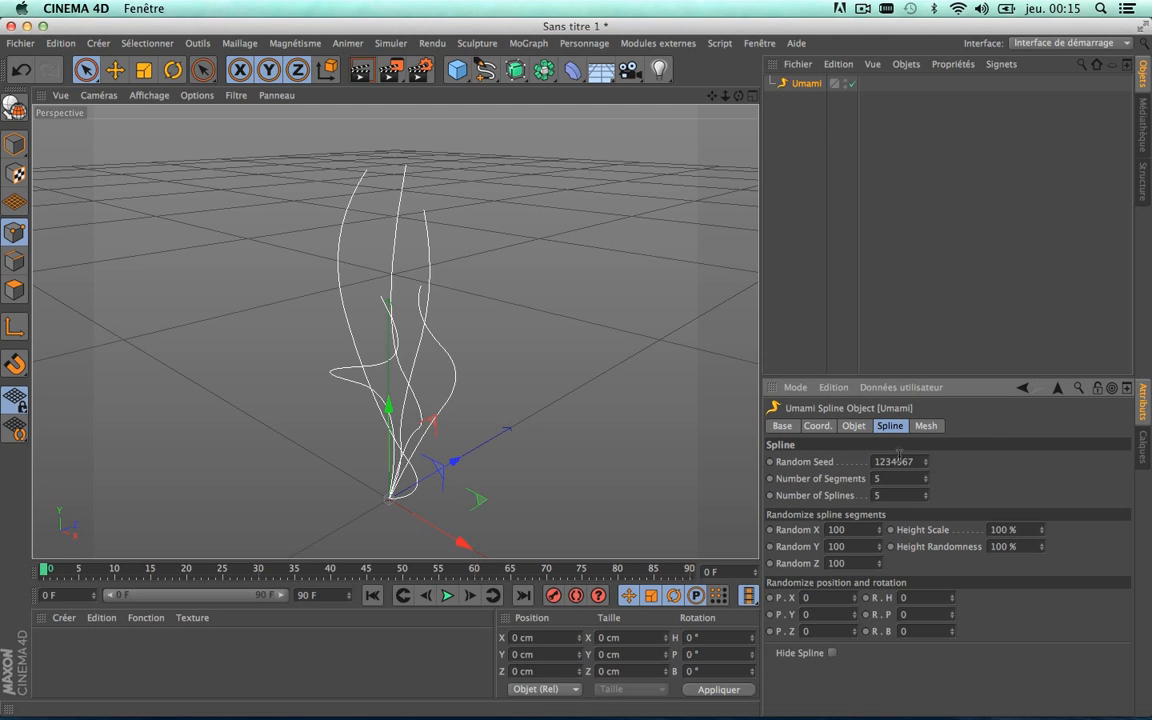
left_click_drag(925, 483, 925, 440)
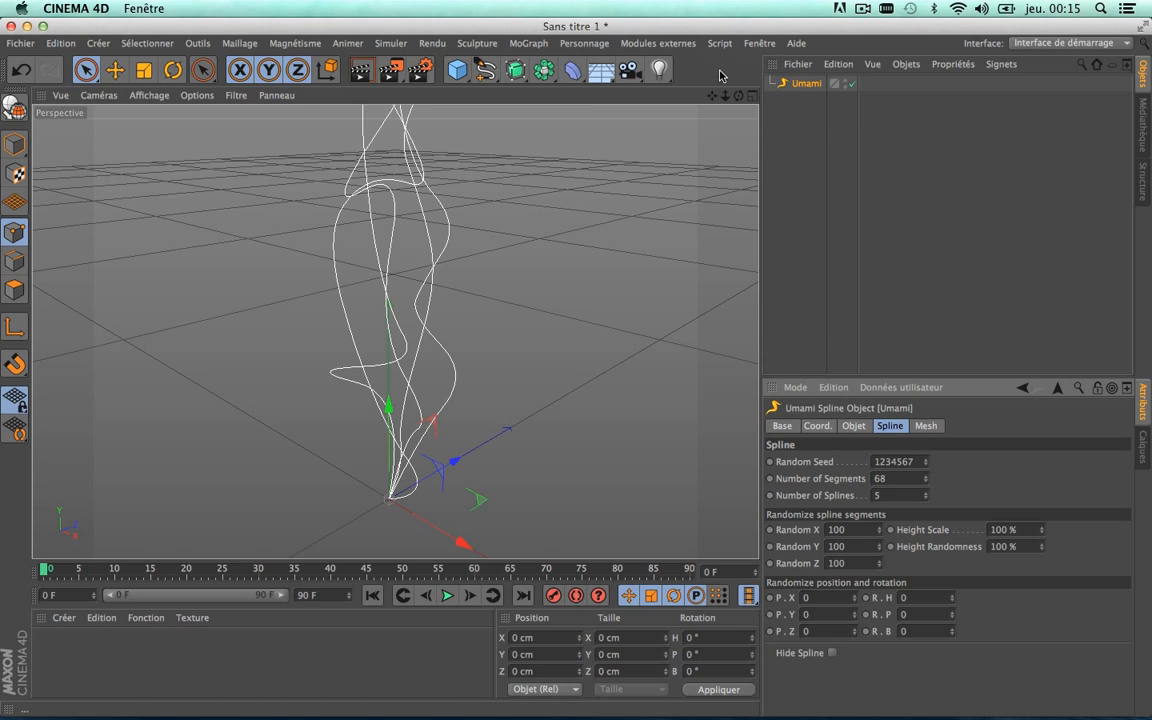
scroll(396, 331, "up", 5)
left_click_drag(711, 95, 745, 260)
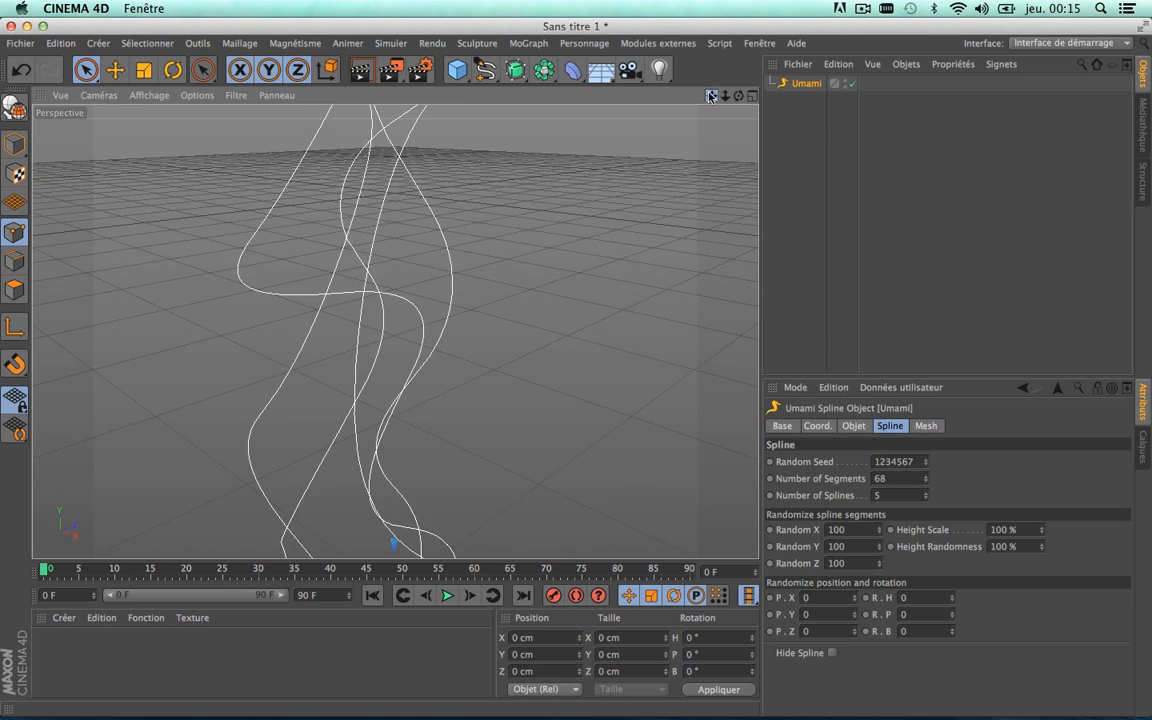
scroll(407, 268, "down", 8)
scroll(407, 268, "down", 6)
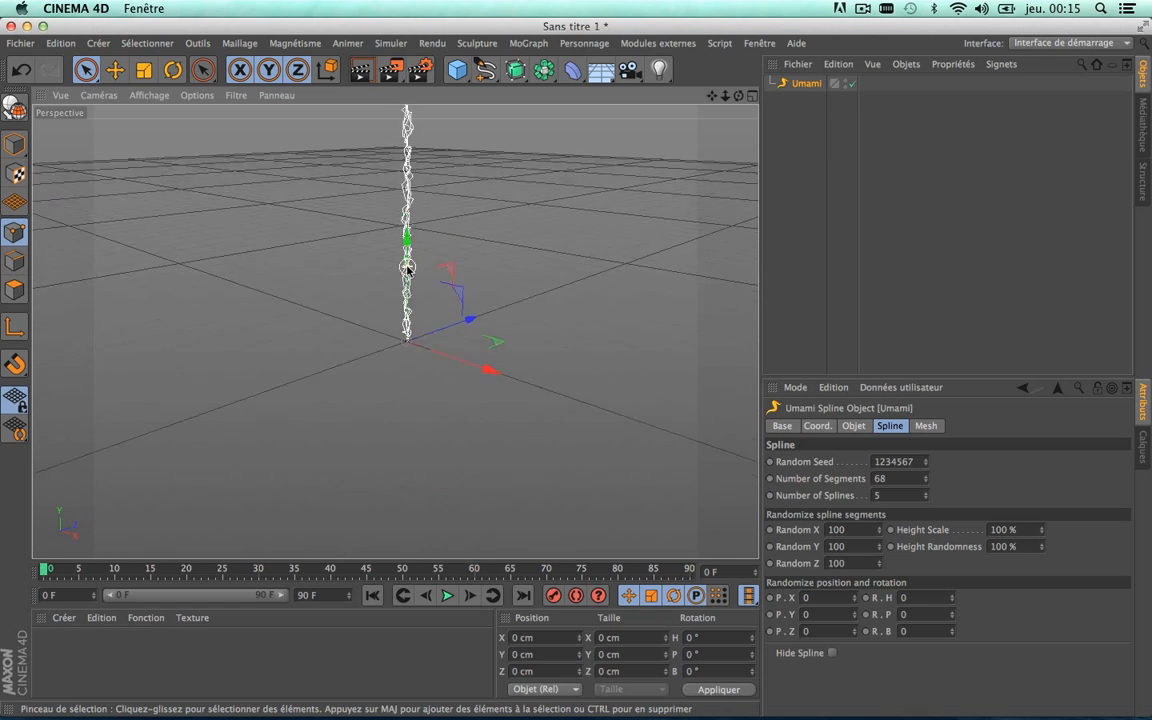
scroll(407, 268, "up", 1)
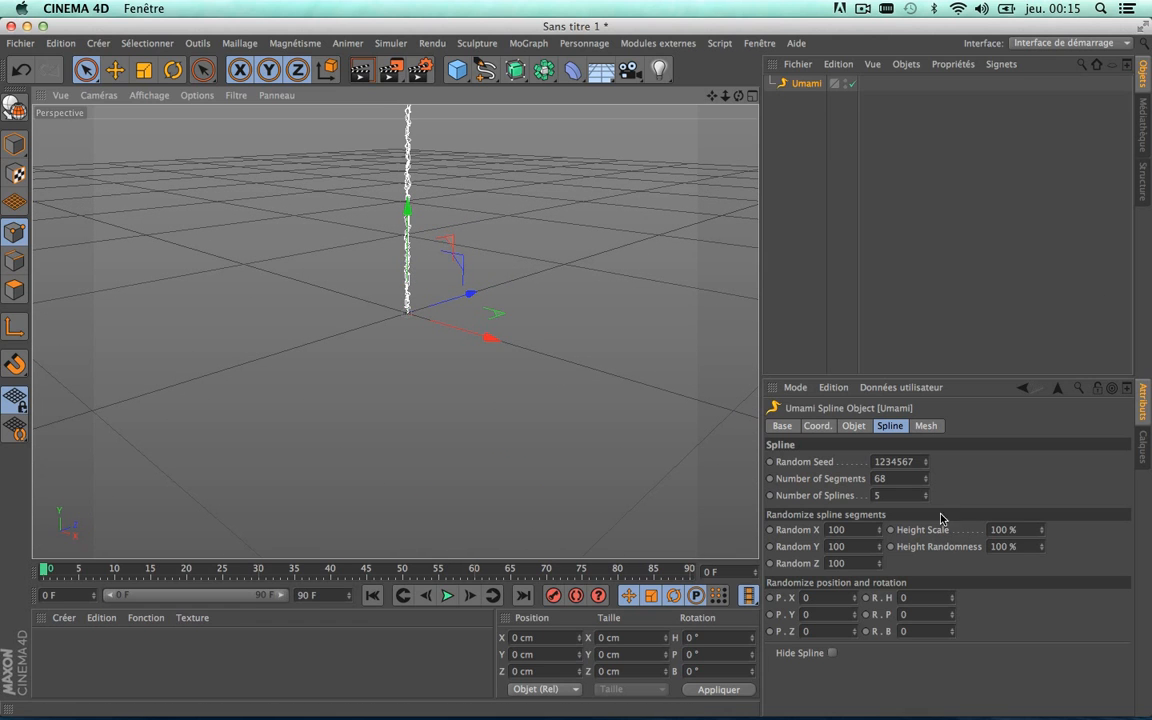
Set the Umami object's Number of Segments to 5
left_click(926, 476)
left_click_drag(926, 478, 926, 510)
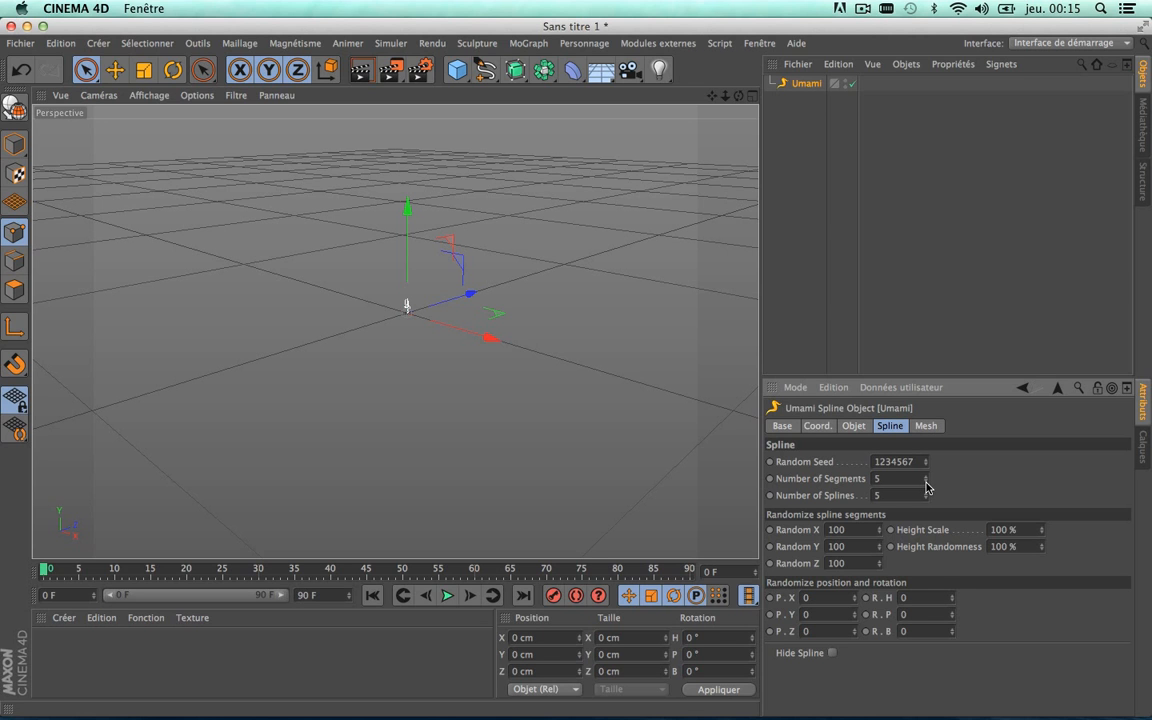
scroll(393, 308, "up", 2)
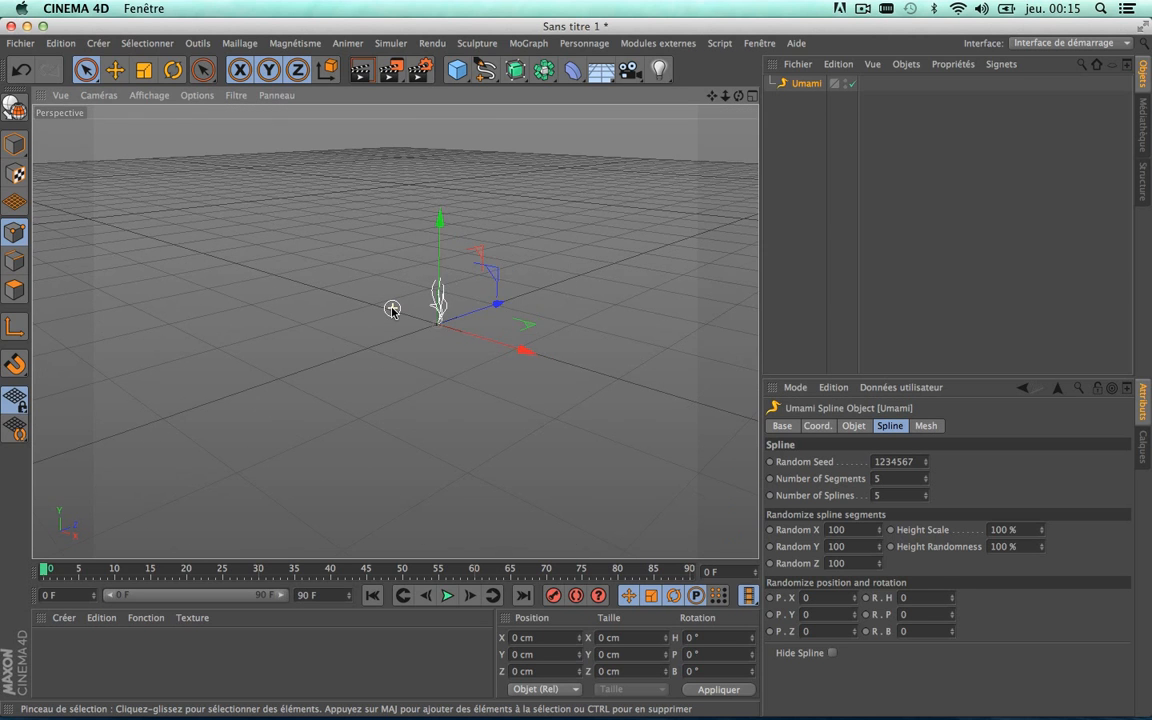
key("h")
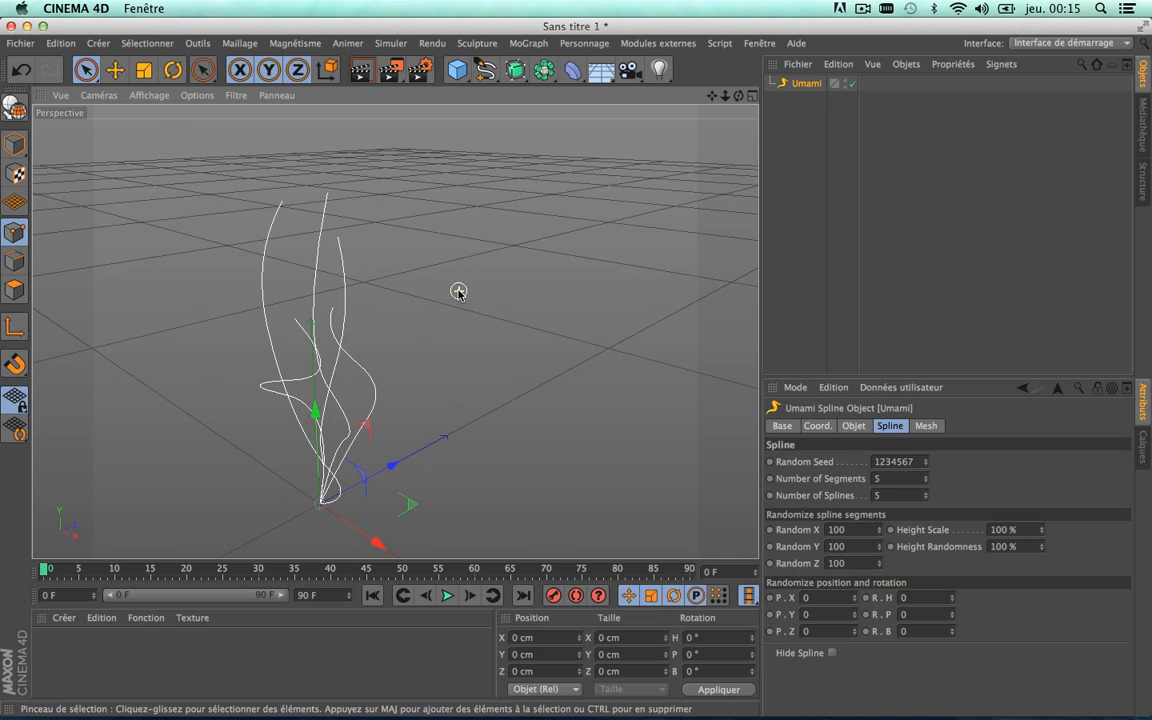
Set the Umami object's Number of Splines to 63, with segment randomization of 366 for Random X and 91 for Random Y
left_click(926, 499)
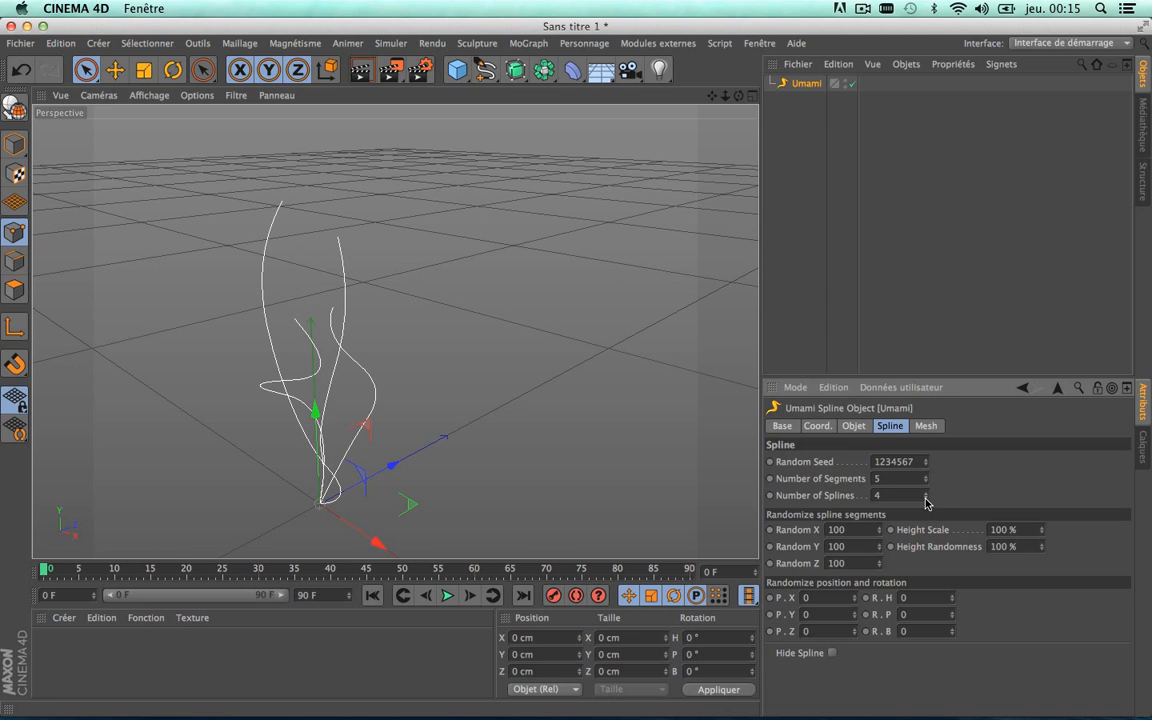
left_click_drag(926, 497, 879, 460)
left_click_drag(740, 97, 714, 99)
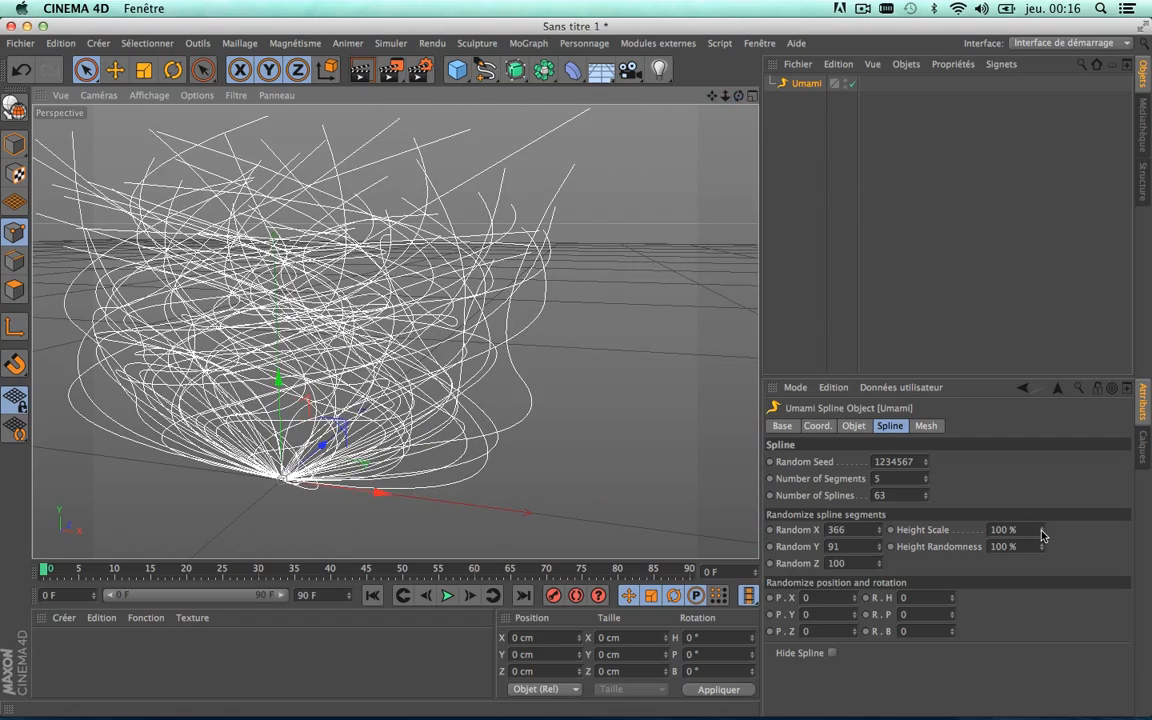
mouse_move(1041, 535)
left_mouse_down()
mouse_move(1041, 560)
mouse_move(1041, 530)
left_mouse_up()
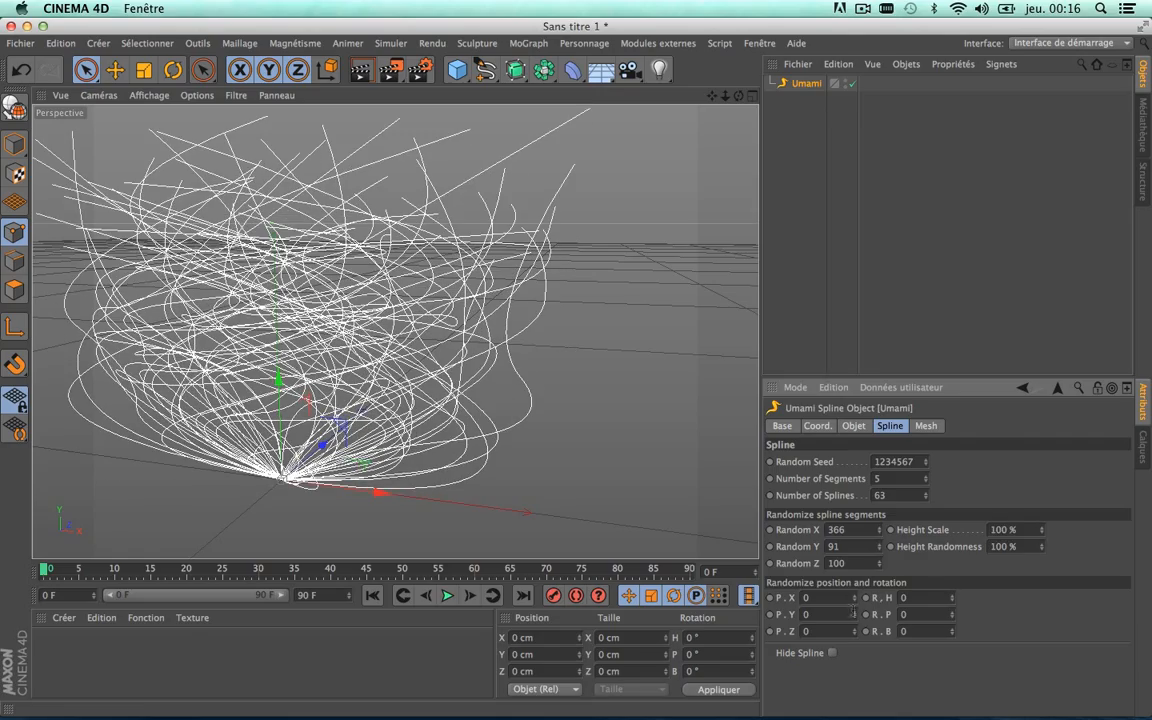
Randomize the Umami splines' placement with P.X at 327, P.Y at 353 and R.P at 683
mouse_move(853, 598)
left_mouse_down()
mouse_move(853, 565)
mouse_move(845, 624)
mouse_move(856, 610)
mouse_move(855, 620)
left_mouse_up()
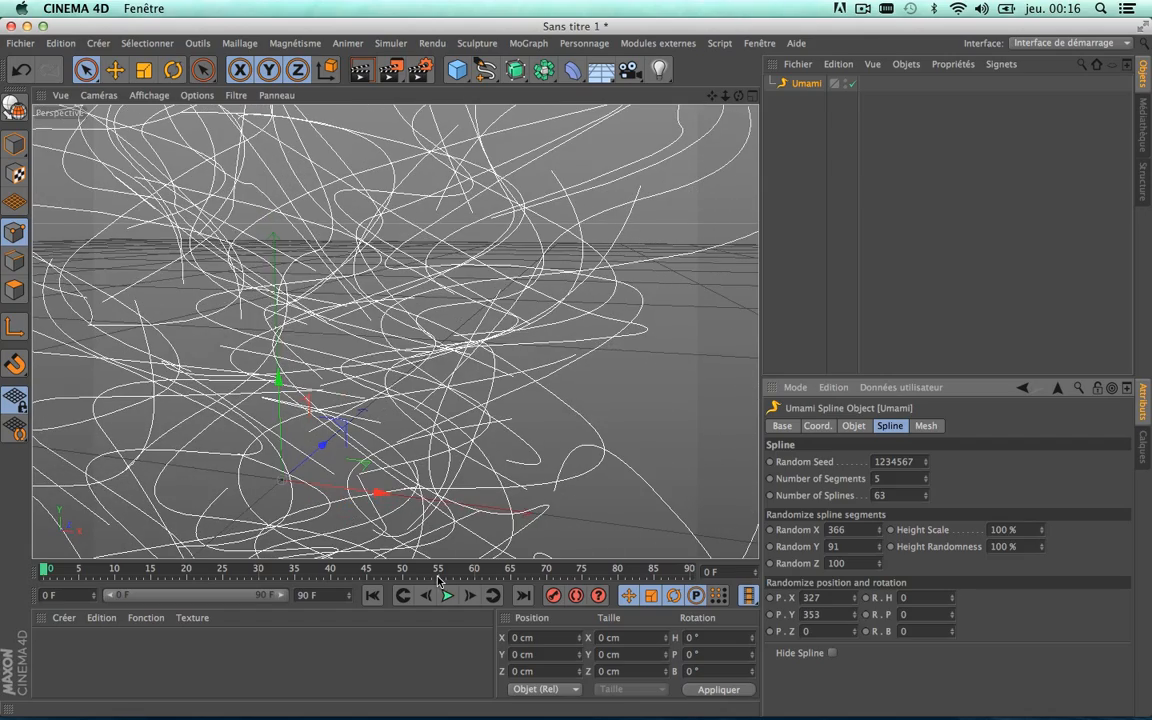
scroll(476, 337, "down", 6)
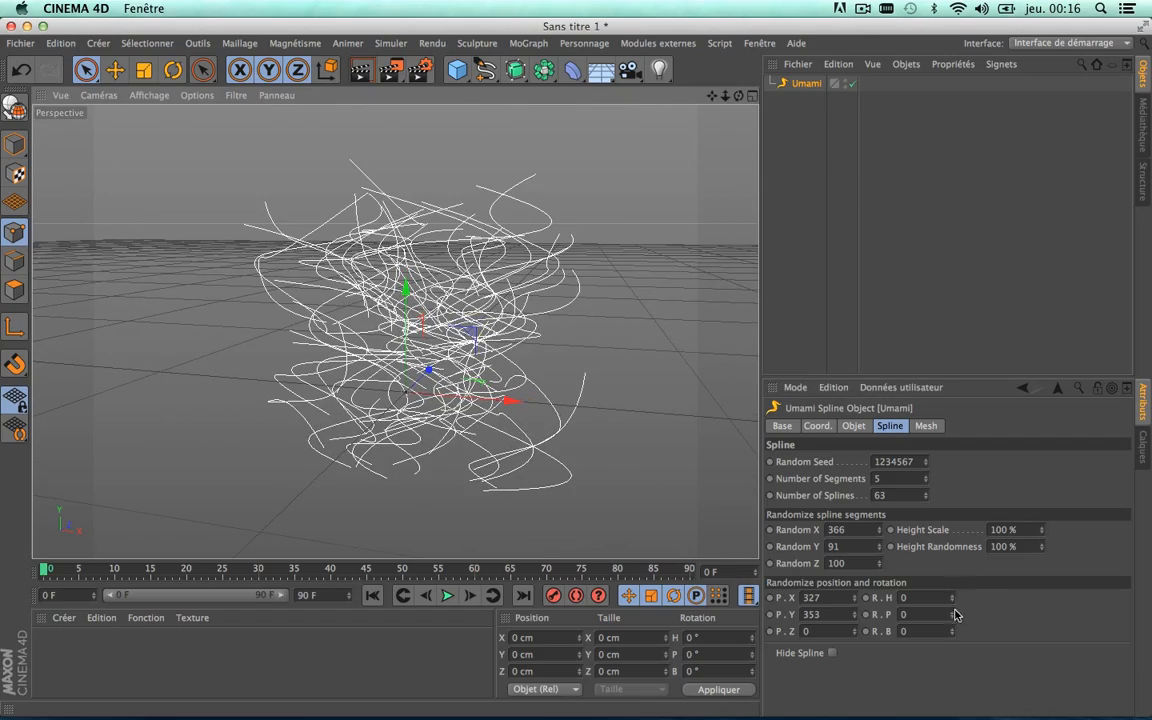
left_click_drag(955, 614, 949, 625)
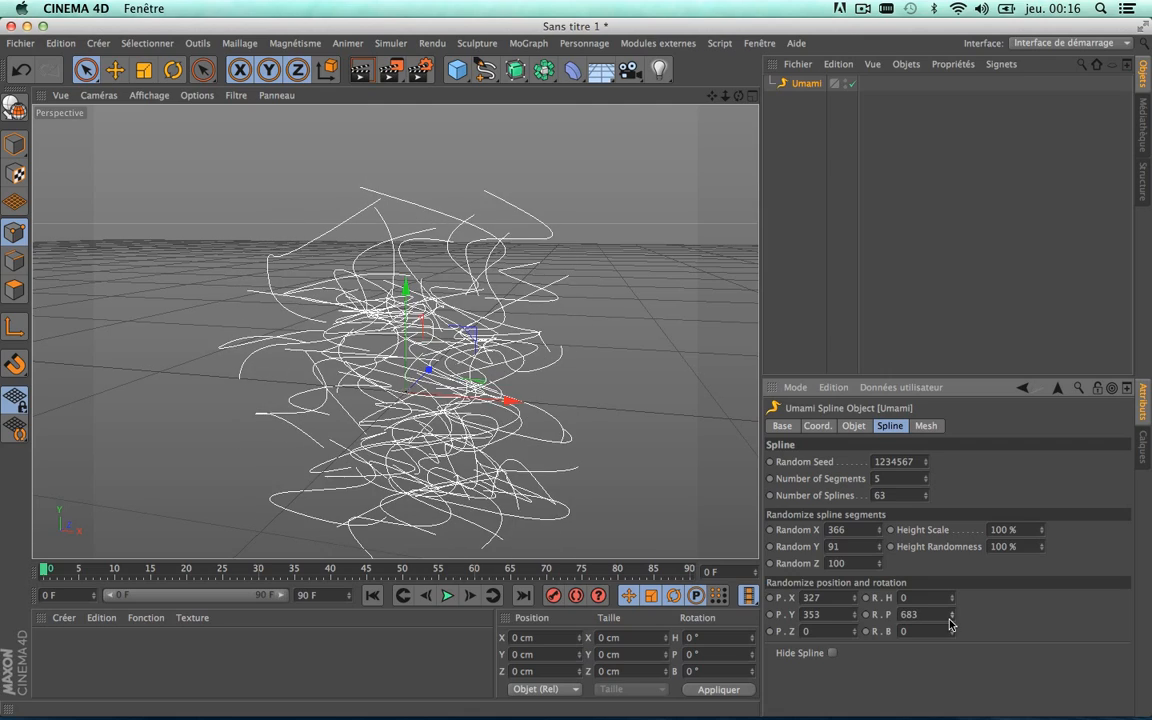
Undo the position and rotation randomization and the Random X change on the Umami object
key("super+z")
key("super+z")
key("super+z")
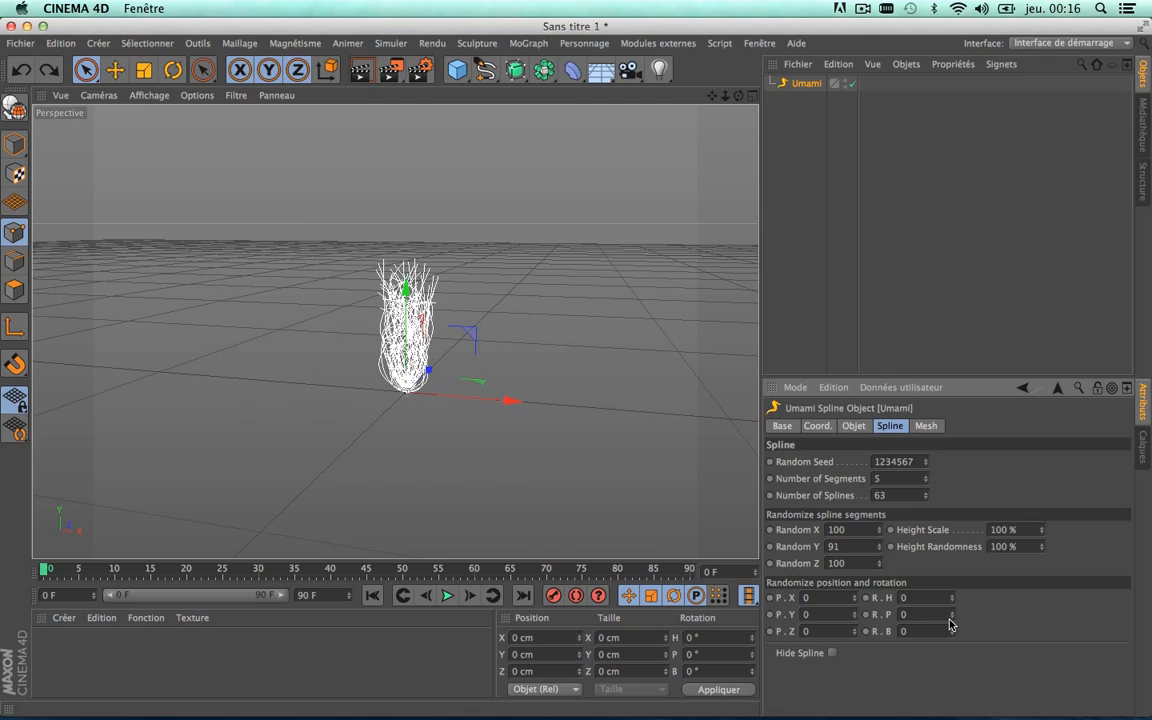
Randomize the Umami splines' rotation with R.H at 214, R.P at 322 and R.B at 67
left_click_drag(950, 622, 950, 618)
left_click_drag(739, 95, 395, 331)
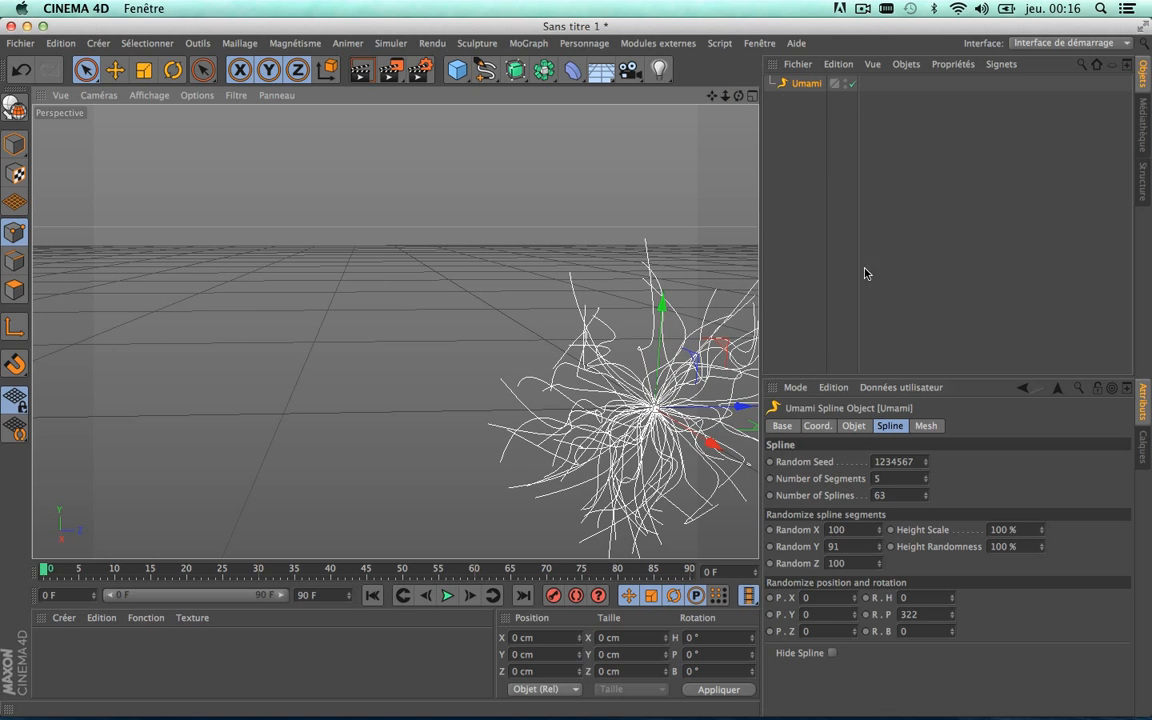
left_click_drag(712, 95, 396, 330)
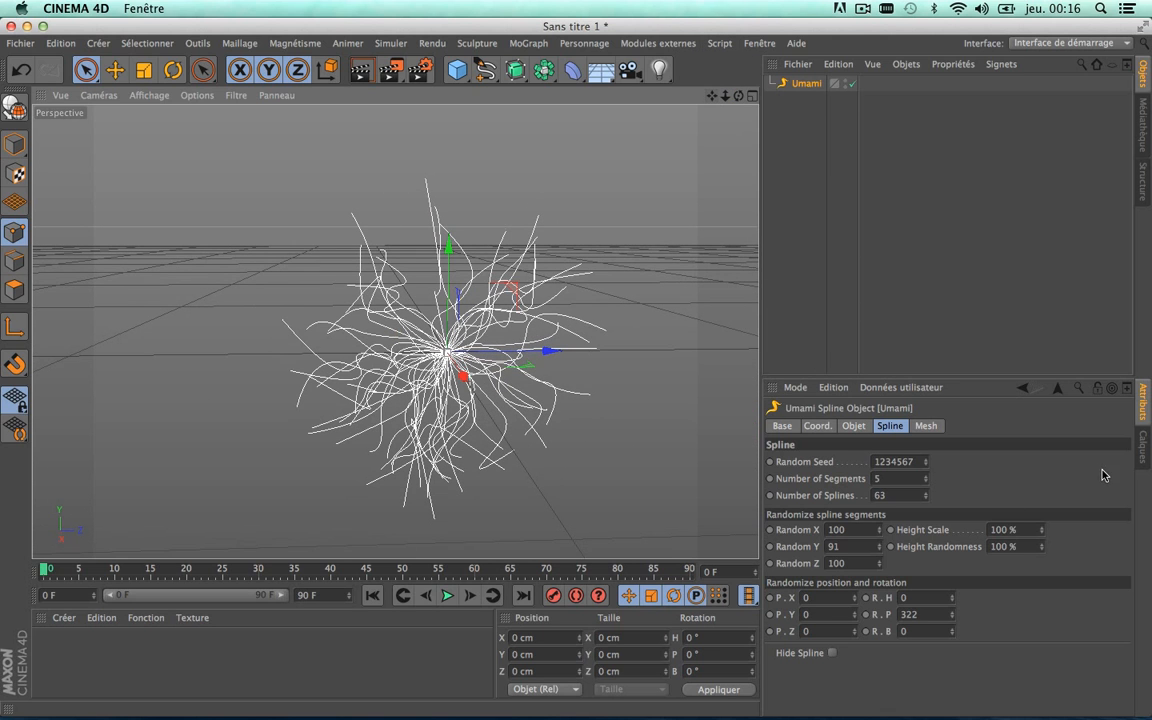
left_click_drag(950, 600, 990, 633)
scroll(501, 340, "up", 3)
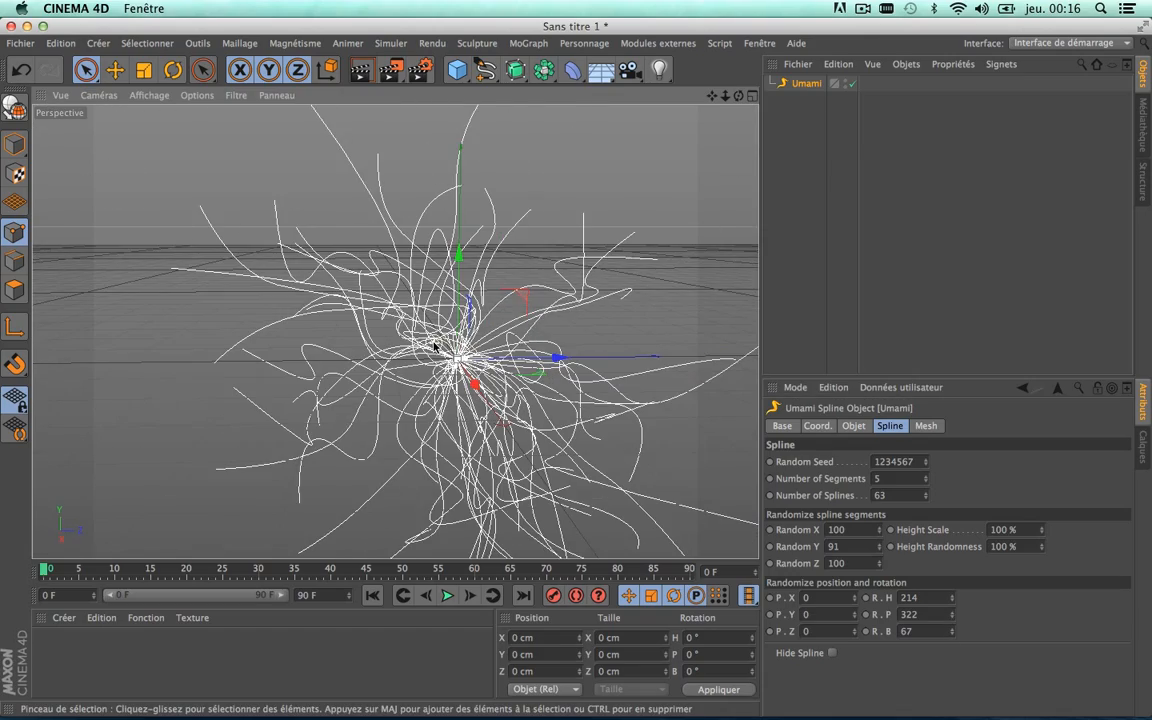
left_click_drag(738, 95, 796, 117)
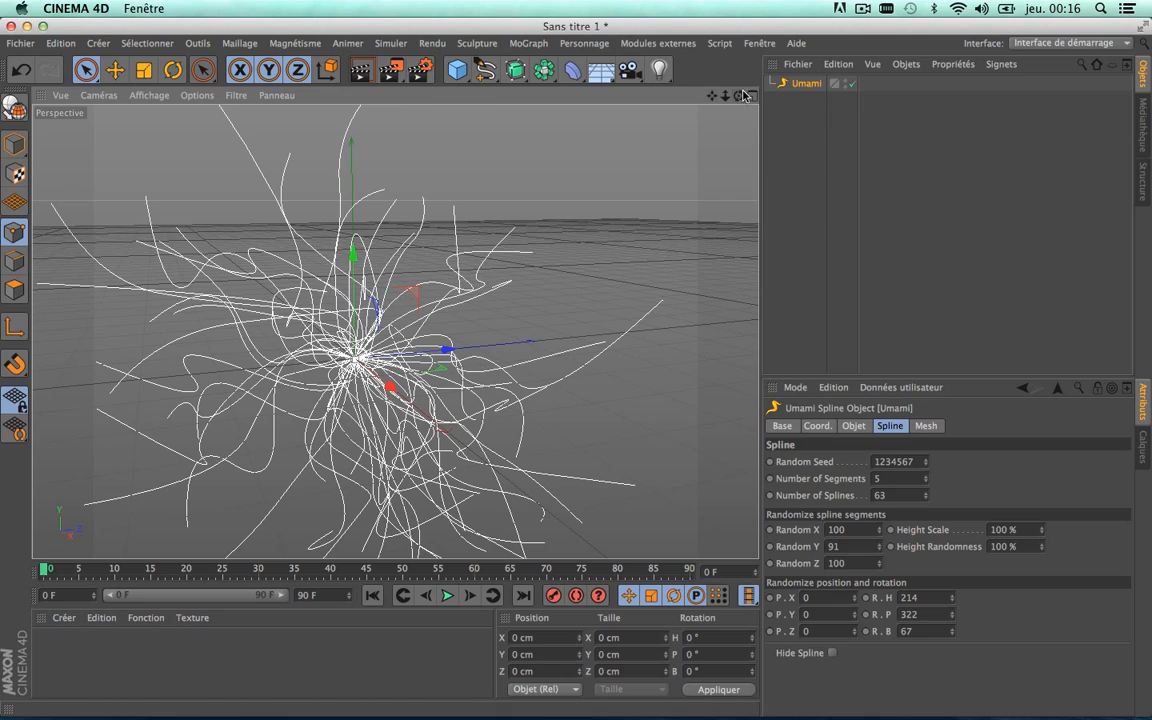
left_click_drag(741, 97, 741, 97)
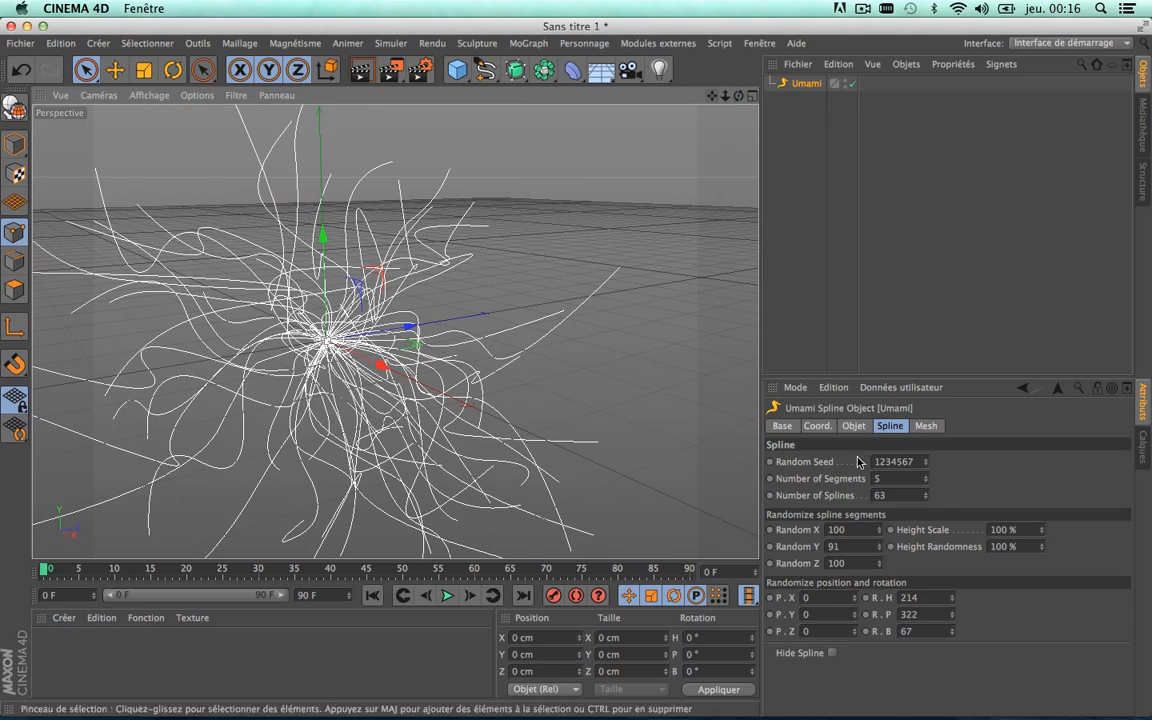
Try another Number of Splines value, and undo the Umami changes back to 5 splines with default randomization
left_click_drag(925, 495, 860, 495)
key("super+z")
key("super+z")
key("super+z")
key("super+z")
key("super+z")
key("super+z")
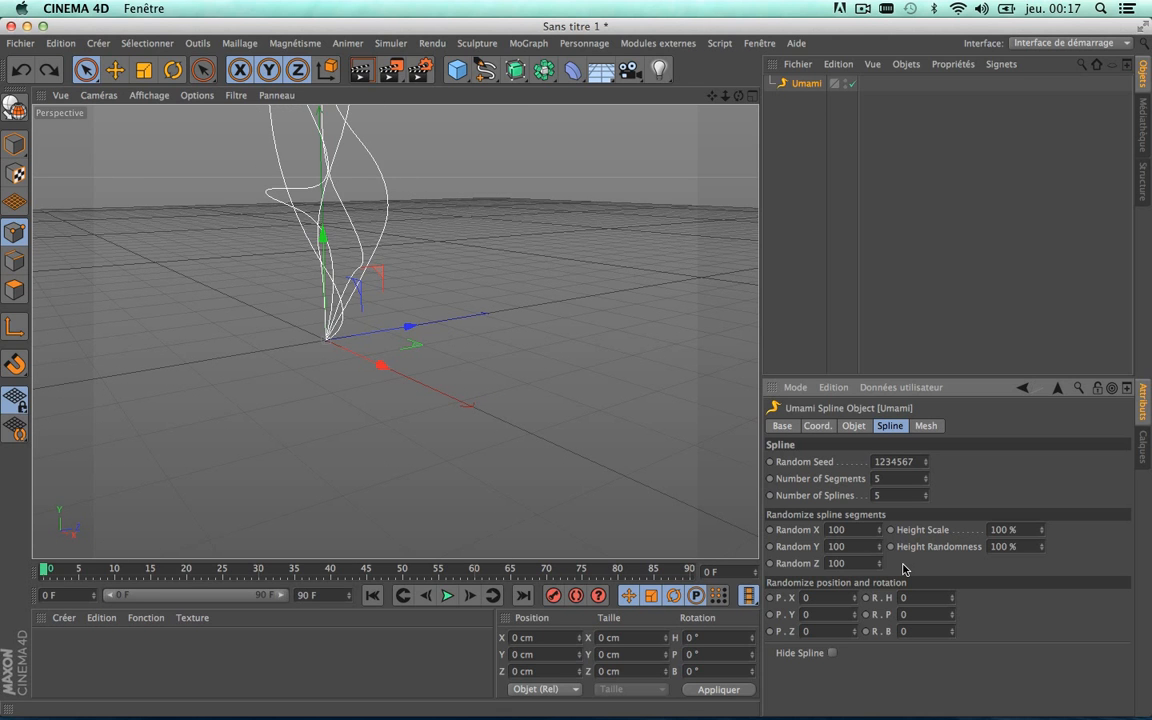
Try a Random Seed of 1234623 on the Umami splines and undo it
scroll(560, 216, "down", 5)
left_click_drag(712, 96, 712, 212)
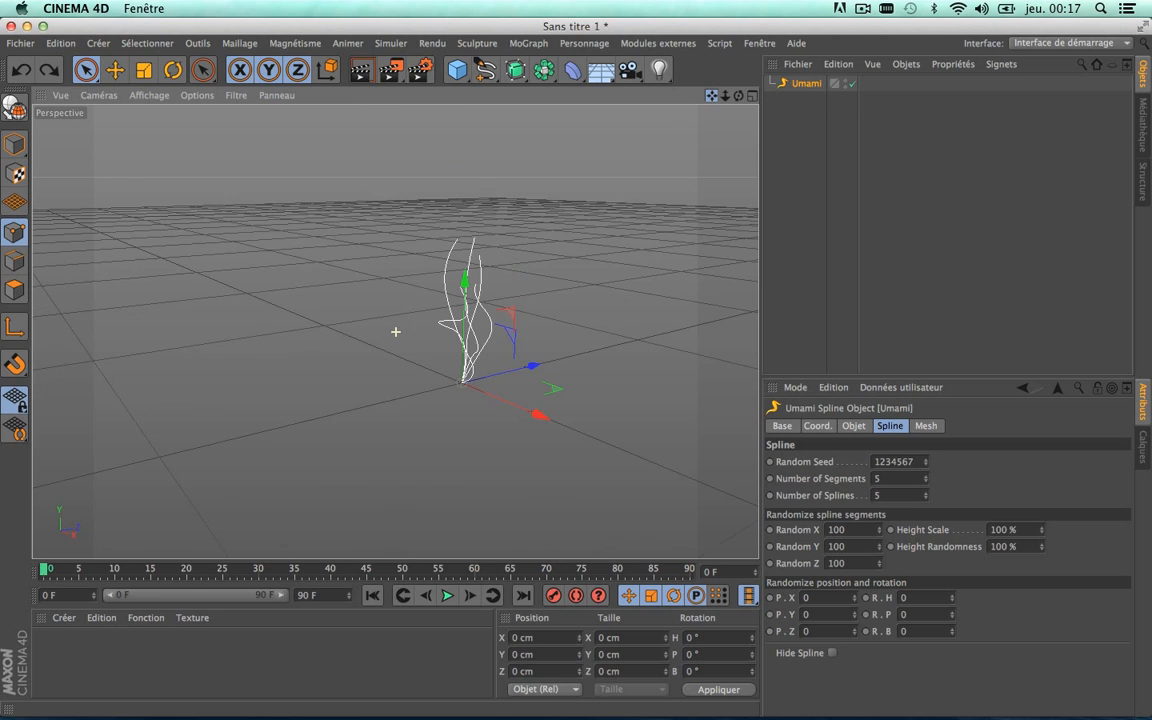
scroll(471, 337, "up", 3)
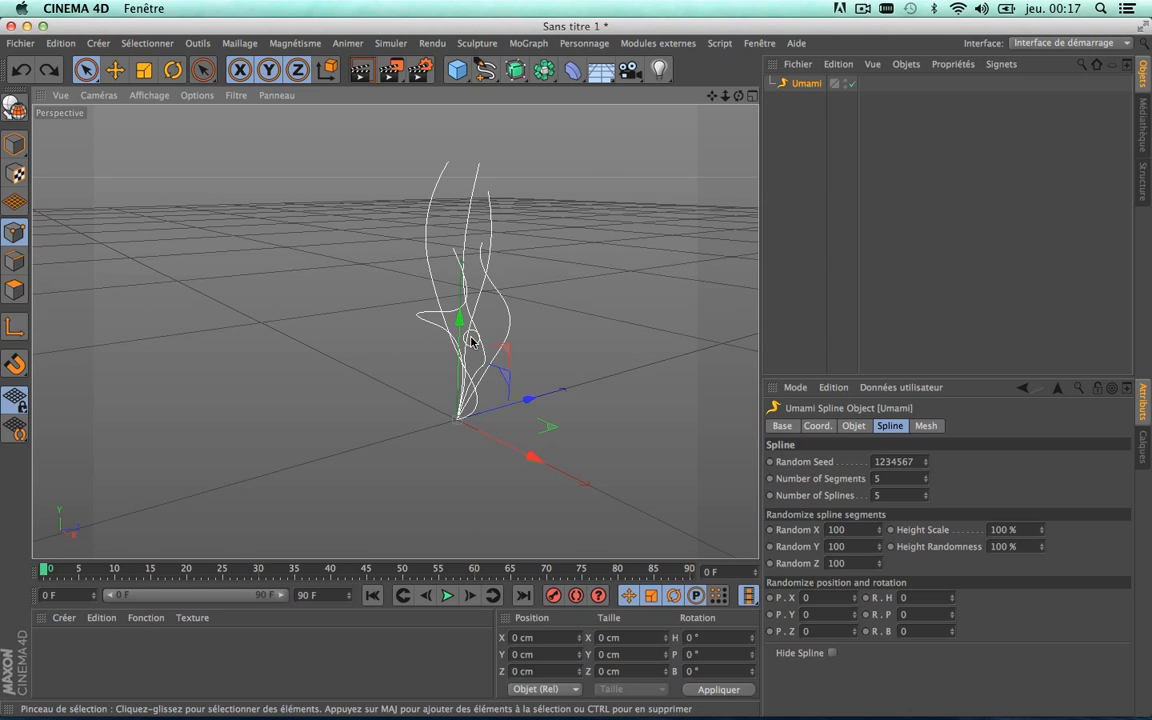
scroll(471, 341, "up", 2)
left_click_drag(710, 100, 707, 98)
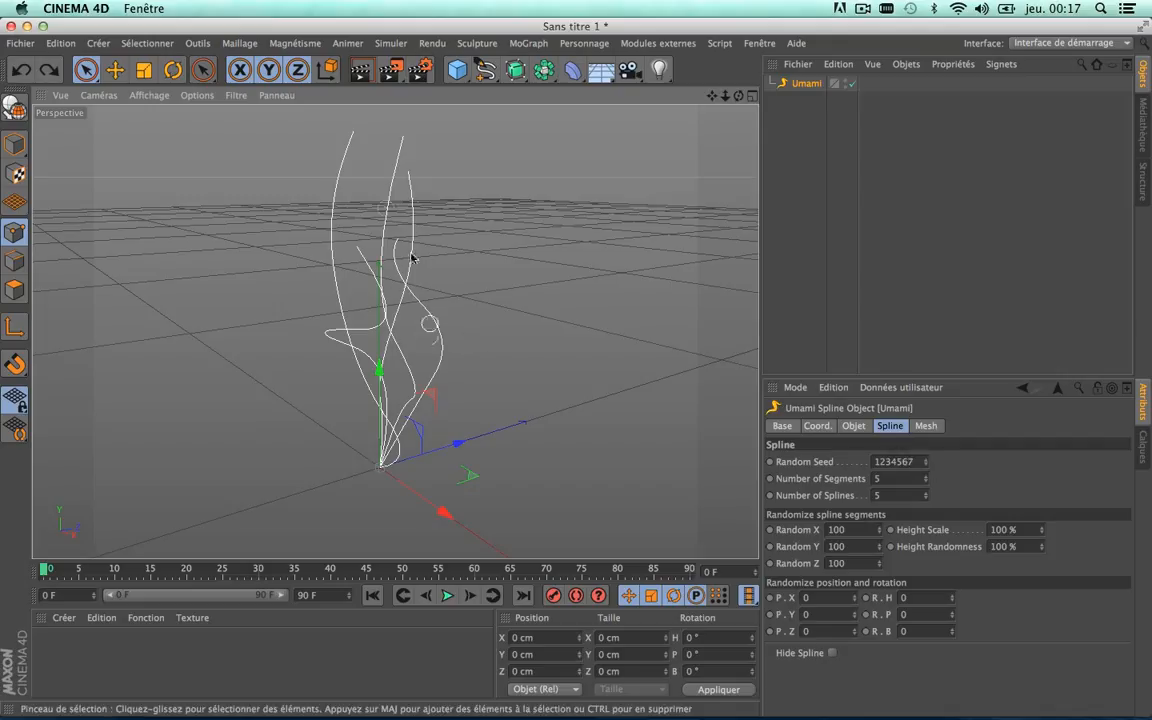
left_click_drag(925, 463, 925, 407)
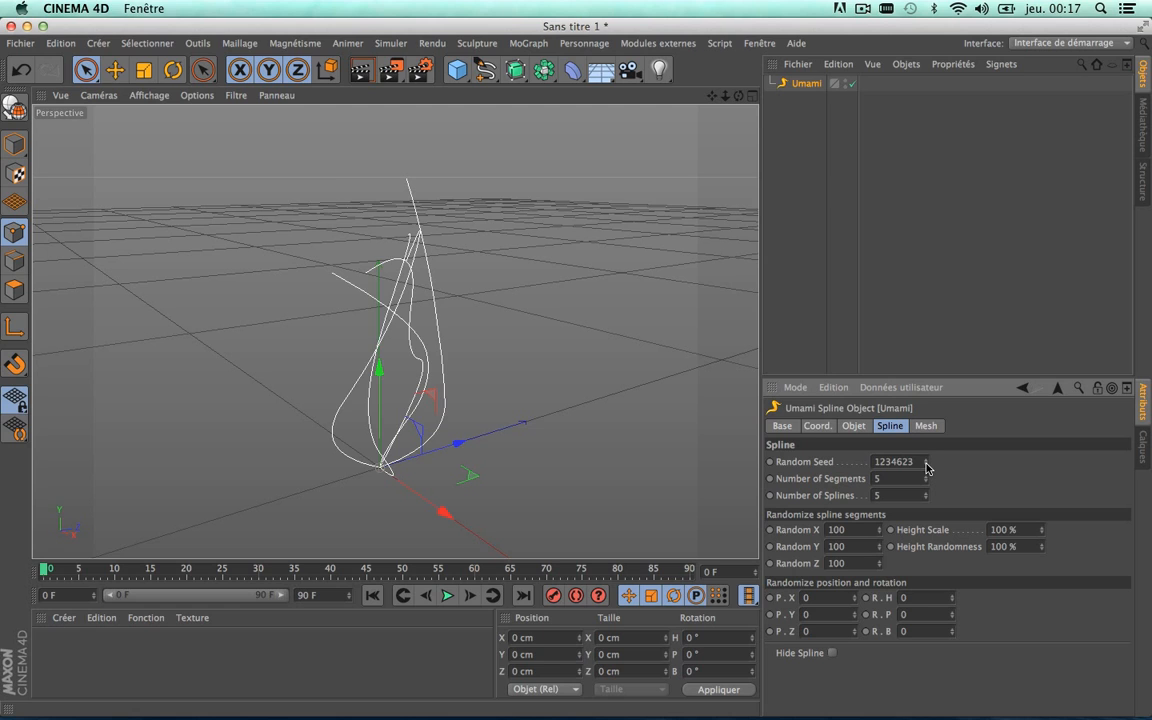
key("super+z")
Try changing the Umami object's X and Y scale in its coordinates, and undo both changes
left_click(854, 426)
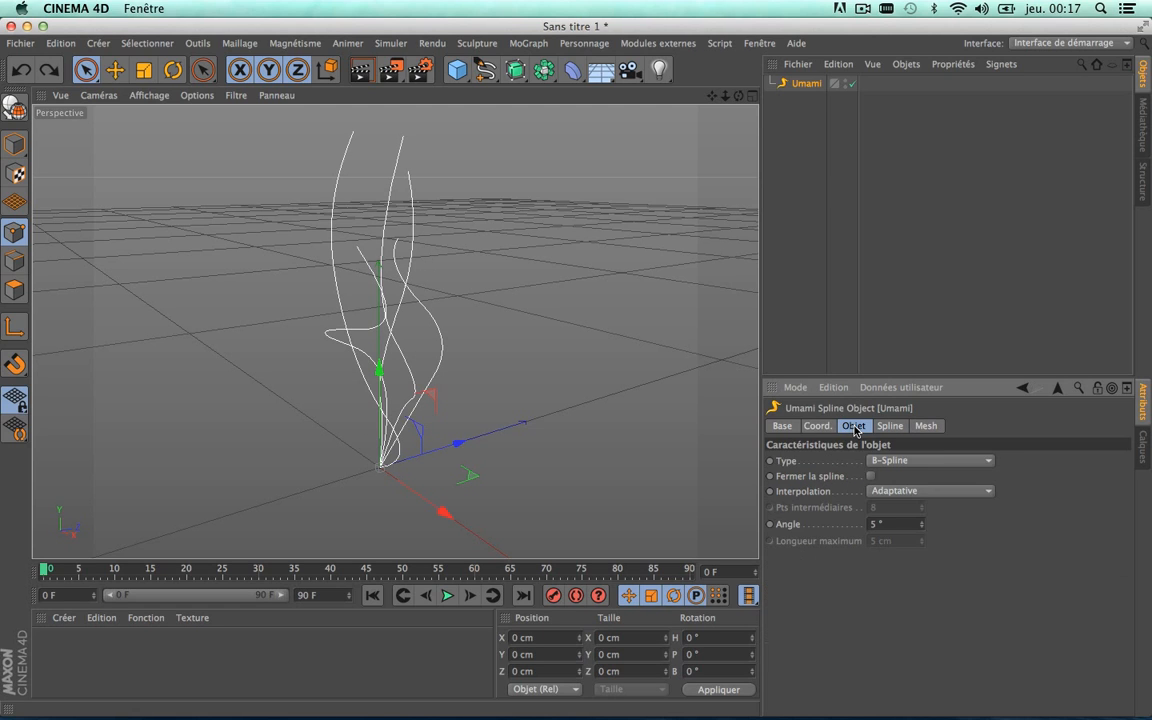
left_click(818, 426)
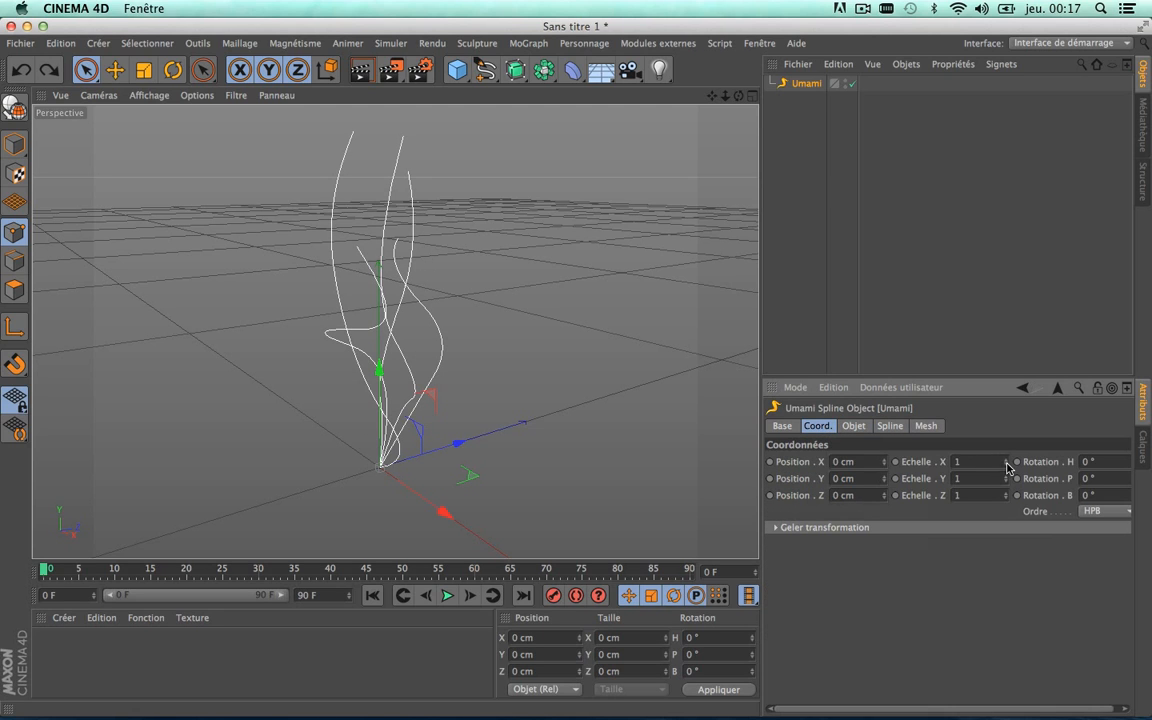
left_click_drag(1006, 466, 1006, 481)
key("ctrl+z")
key("ctrl+z")
Review the Umami object's basic, spline, mesh and object settings
left_click(782, 426)
left_click(853, 426)
left_click(889, 426)
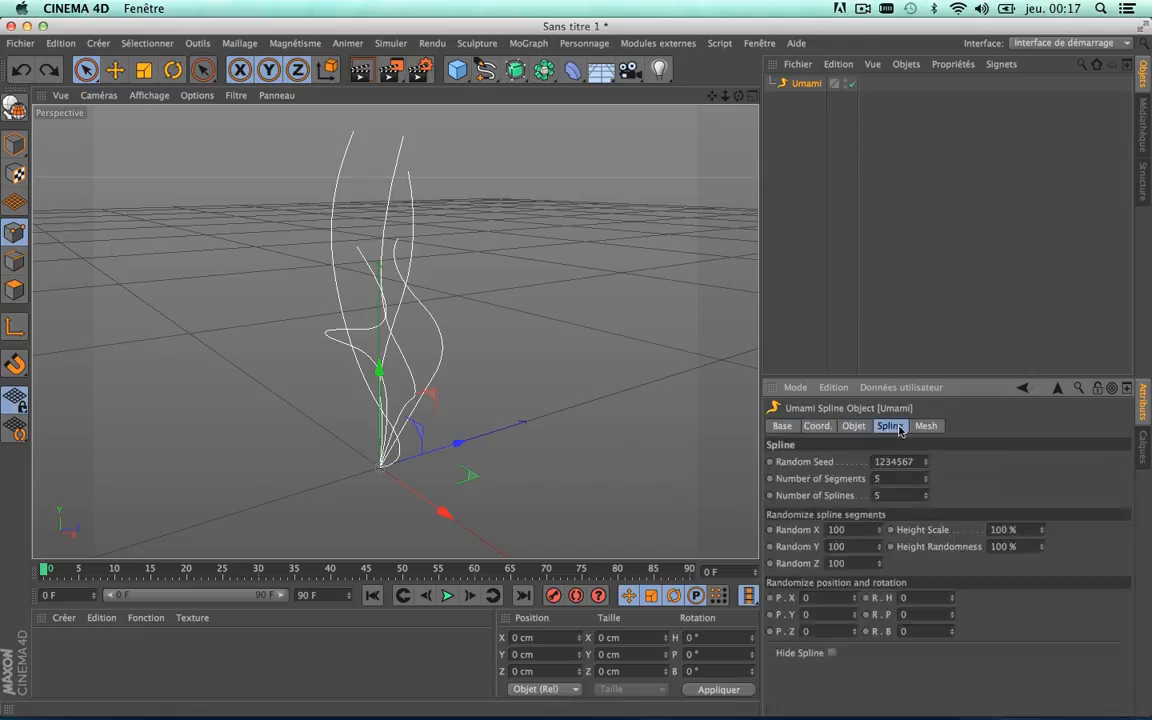
left_click(924, 427)
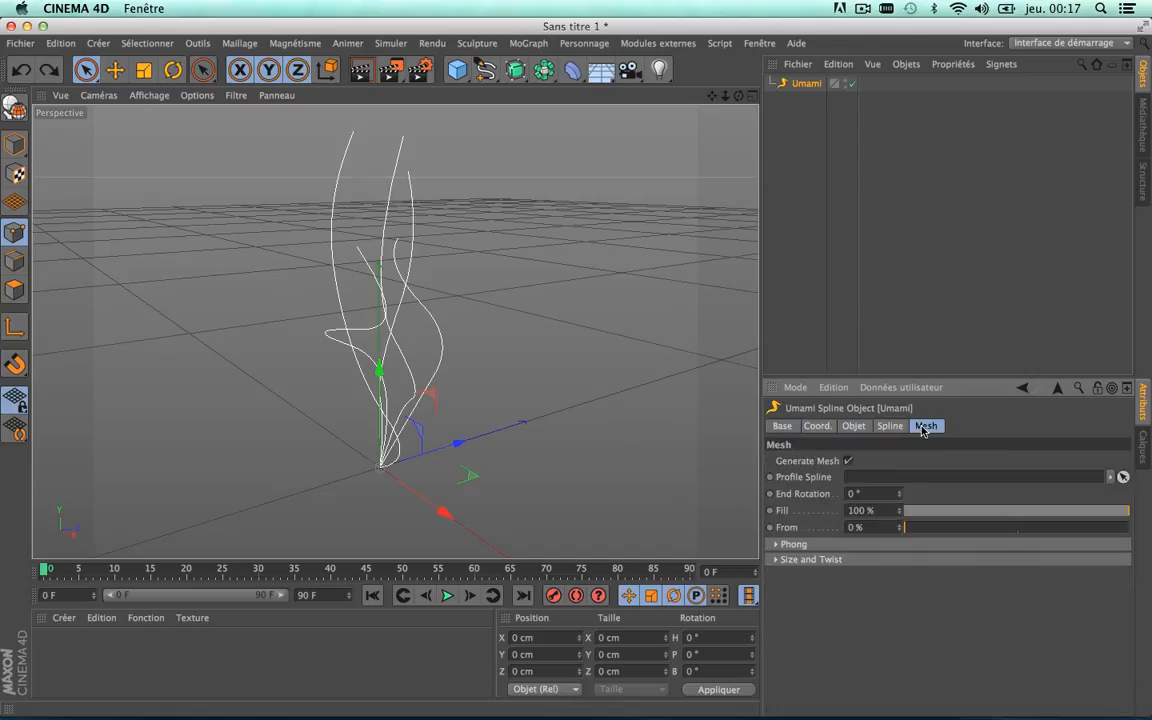
left_click(854, 427)
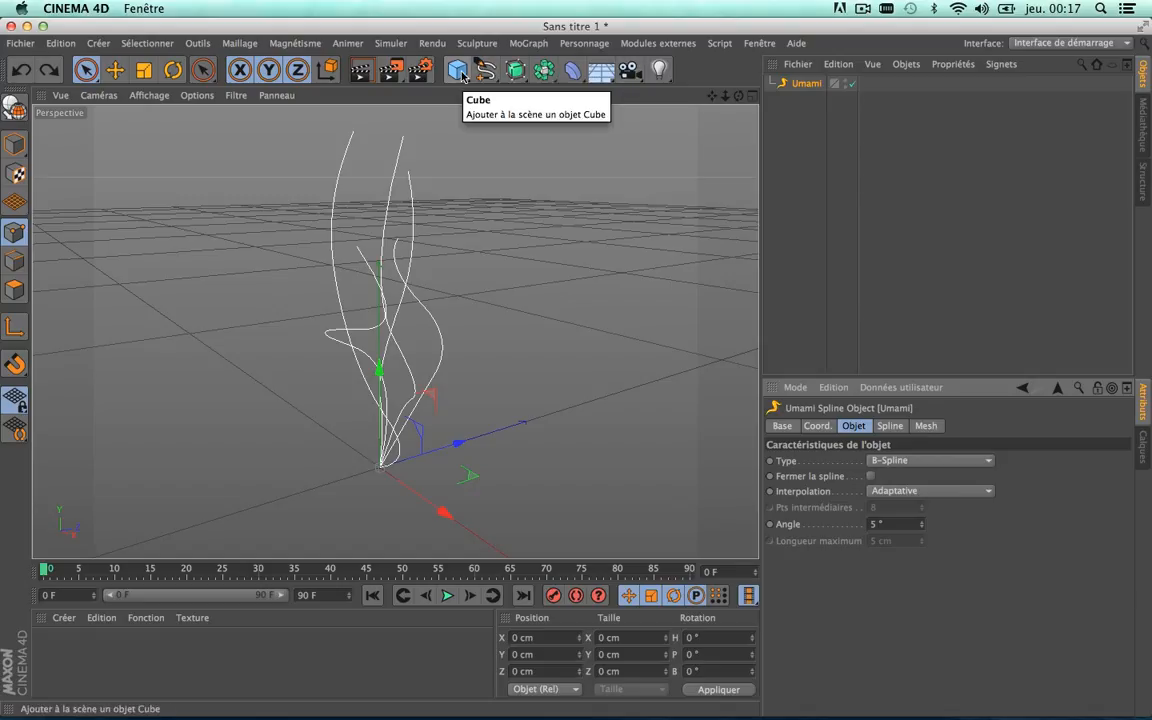
Add a sphere at the base of the Umami splines and scale it down to a radius of about 16.1 cm
left_click_drag(462, 75, 895, 122)
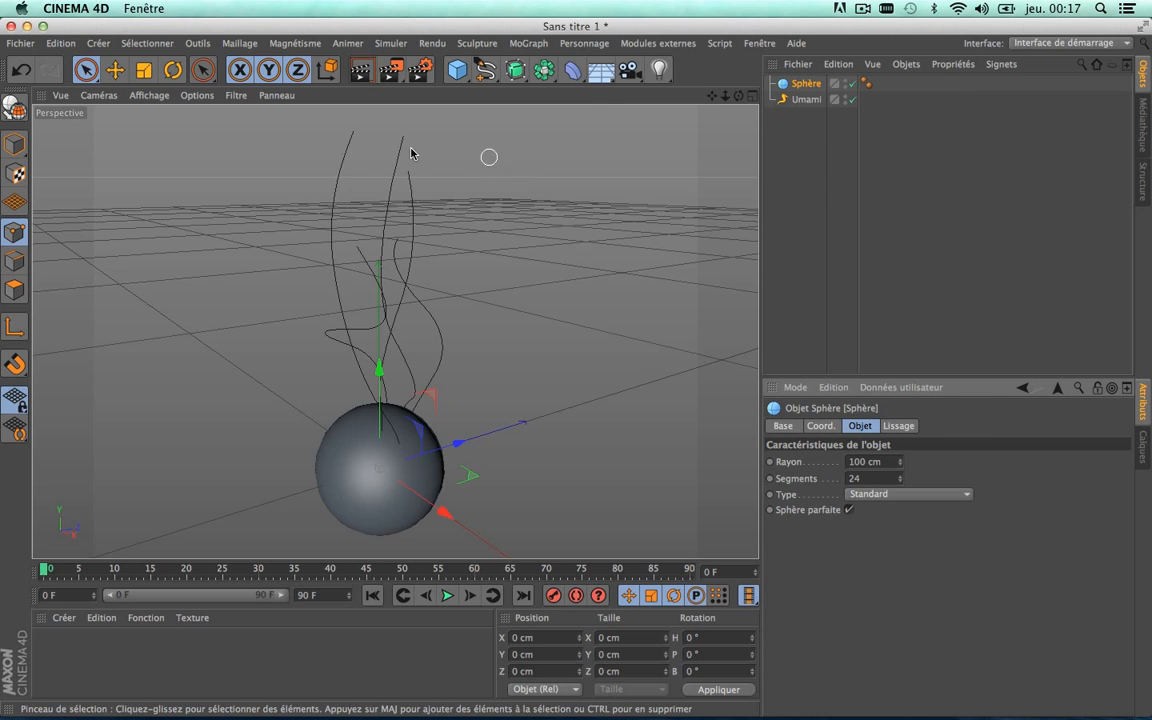
left_click(144, 69)
left_click_drag(662, 237, 266, 490)
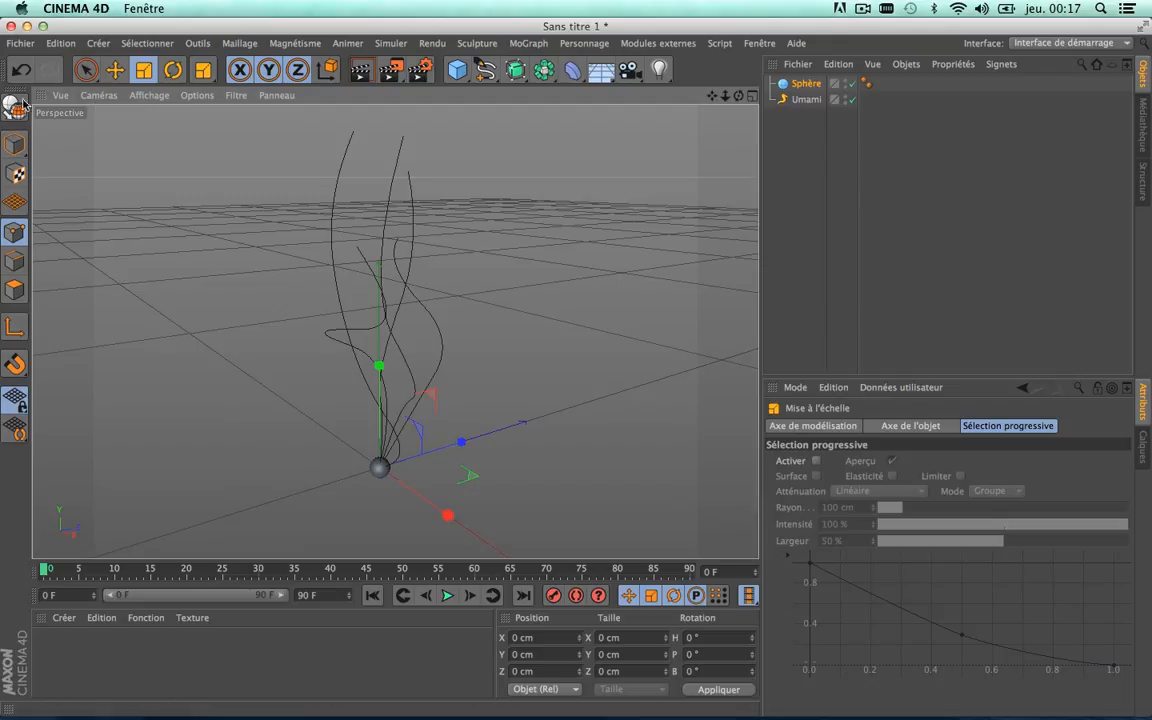
Try the sphere as a child of the Umami object during a short playback, and undo the nesting
left_click(805, 100)
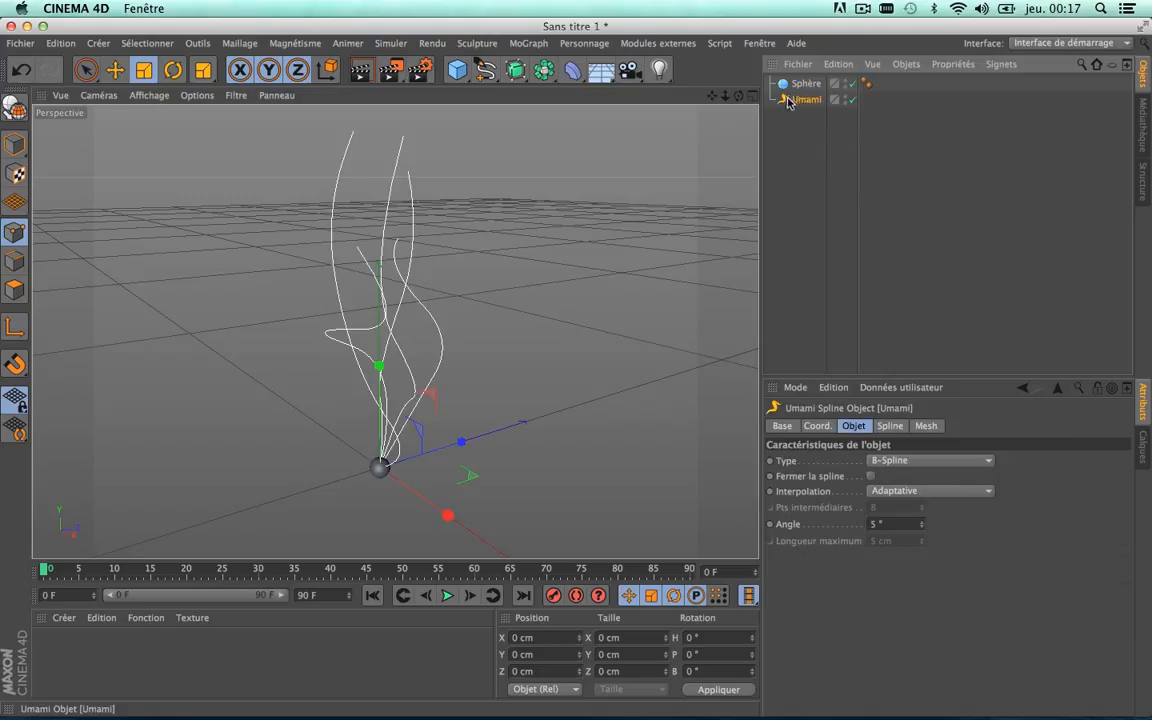
left_click_drag(805, 84, 808, 100)
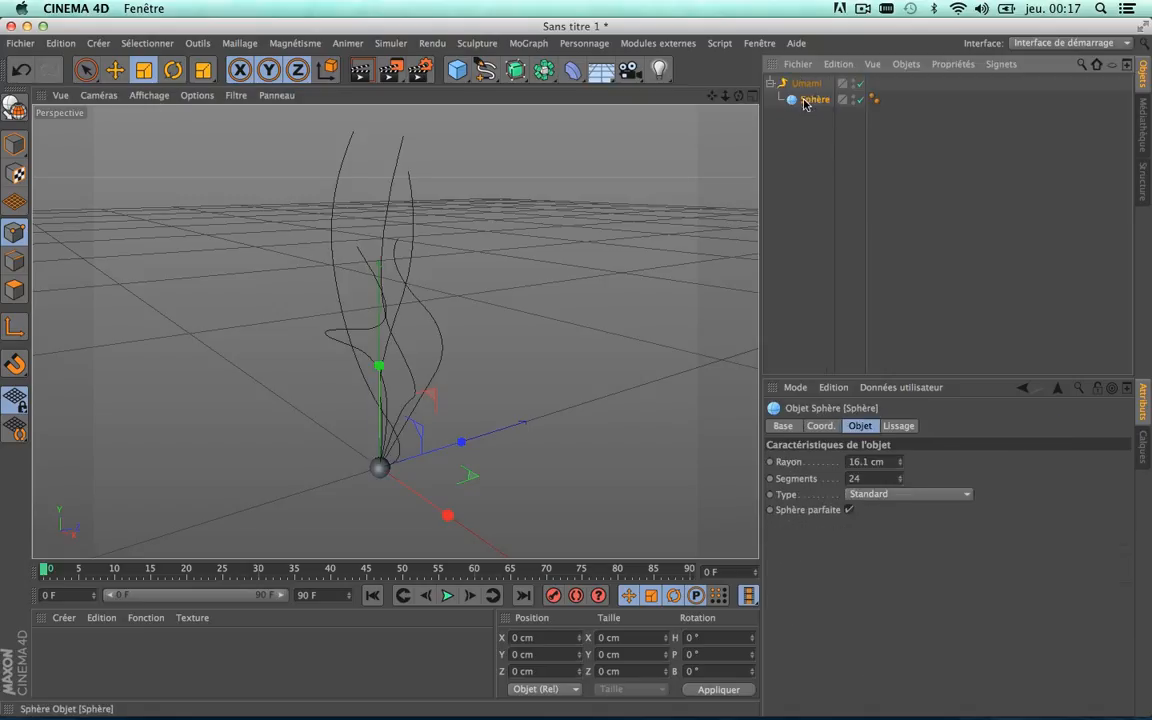
left_click(447, 595)
left_click(447, 595)
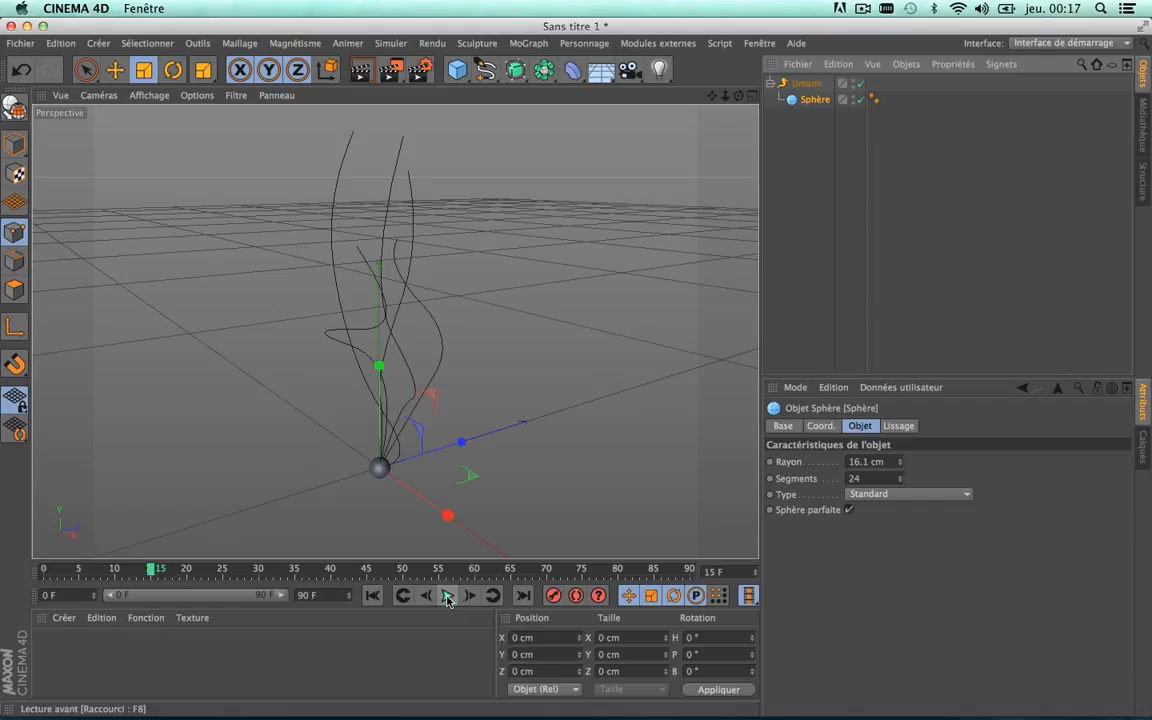
left_click_drag(151, 569, 42, 570)
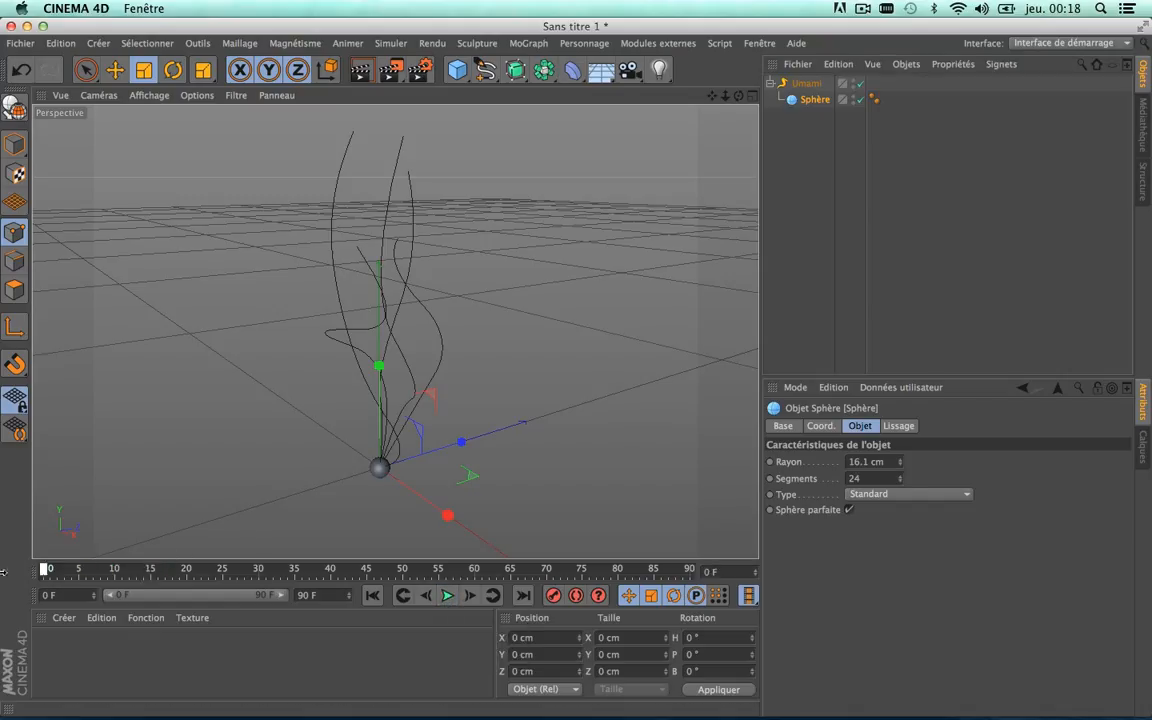
key("super+z")
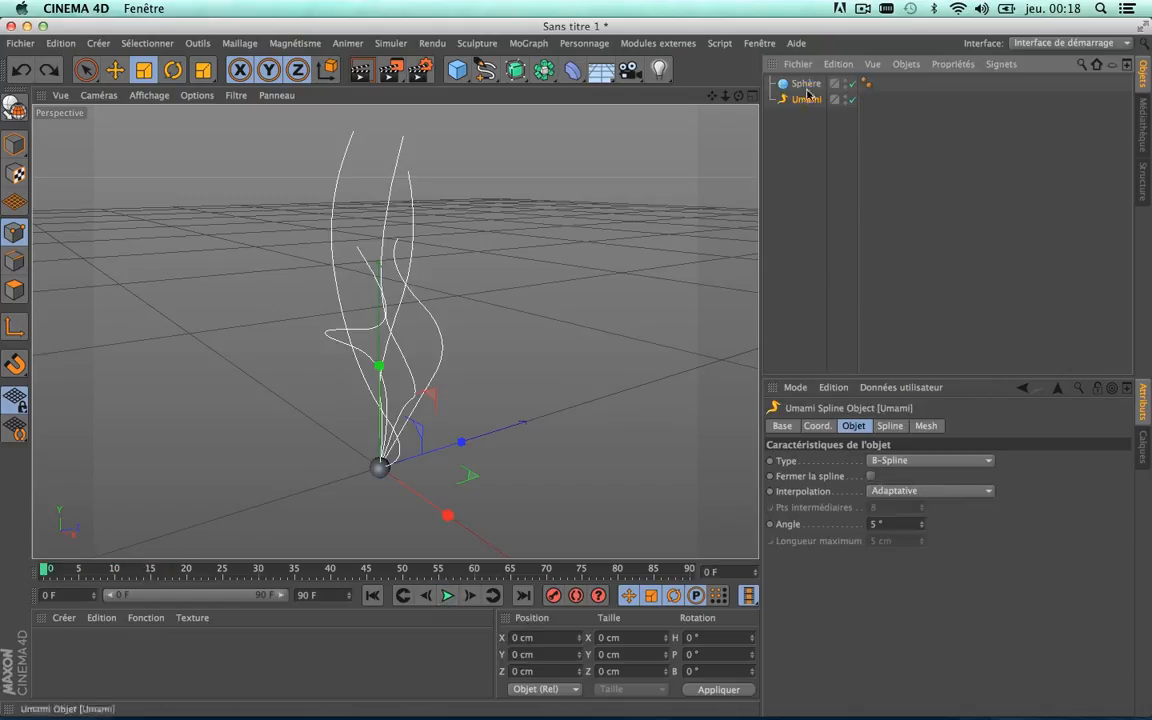
Reselect the Umami object and display its Mesh settings, including Profile Spline
left_click(893, 426)
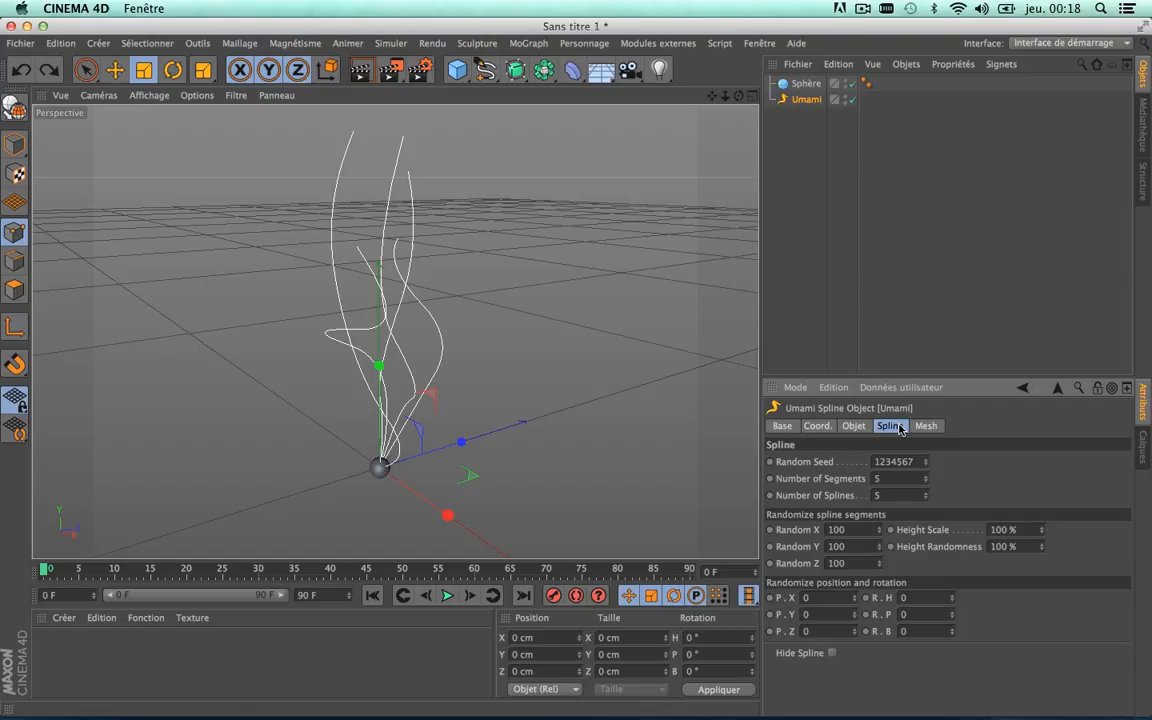
left_click(806, 84)
left_click(814, 100)
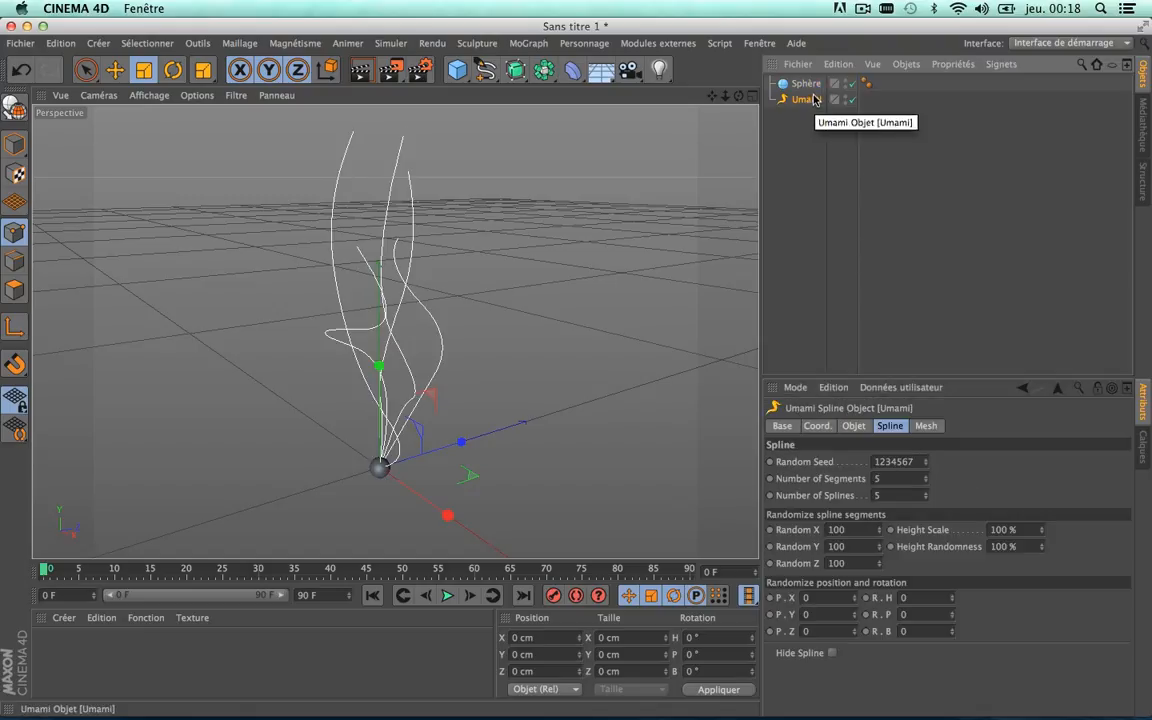
left_click(927, 427)
left_click_drag(803, 85, 842, 158)
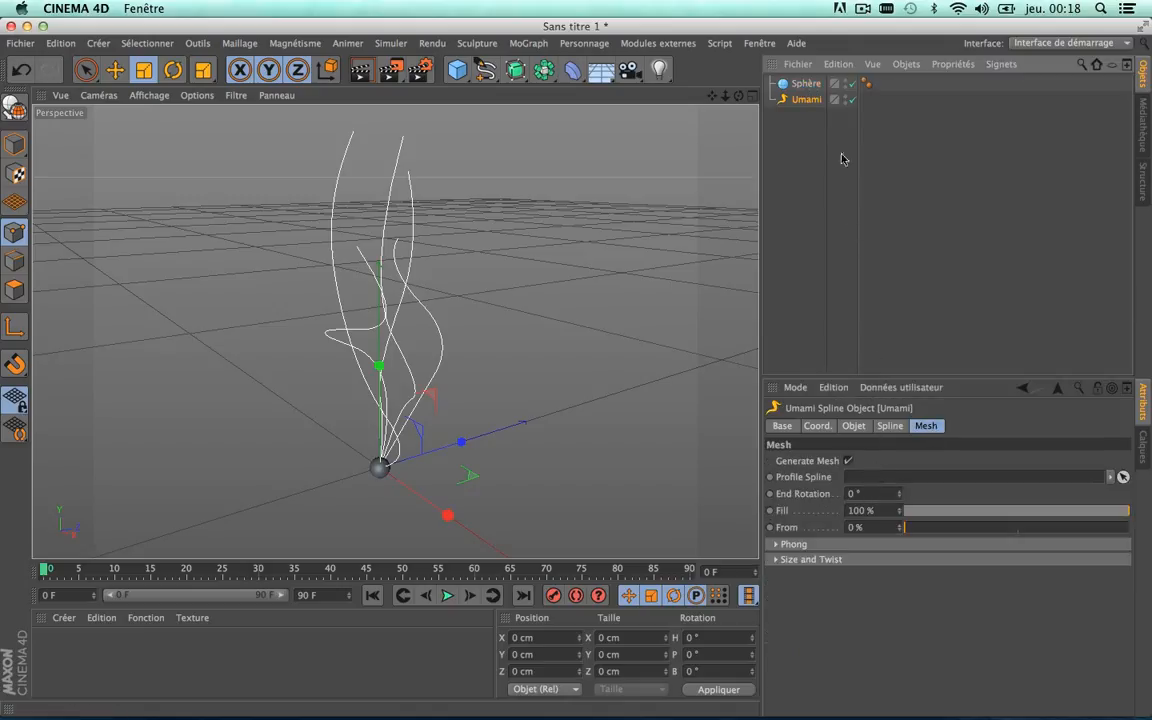
Try making the sphere editable and linking it to the Umami object, and undo these attempts
left_click(805, 84)
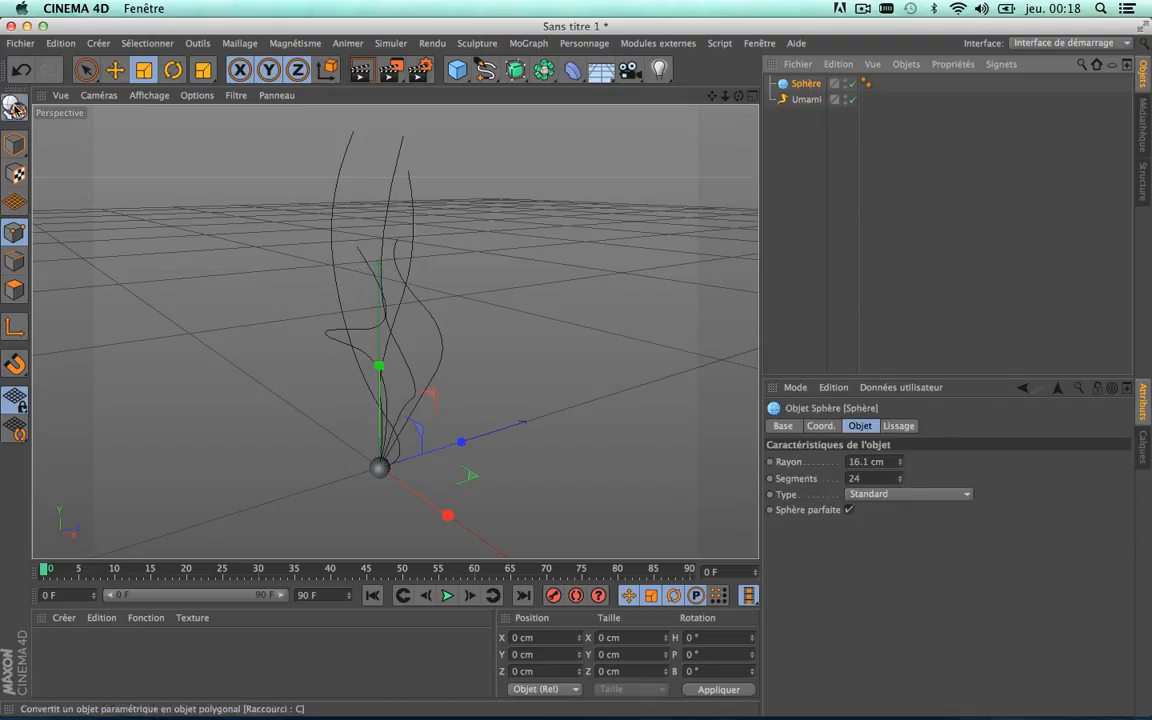
left_click(14, 105)
left_click_drag(806, 84, 890, 478)
left_click(806, 100)
key("super+z")
key("super+z")
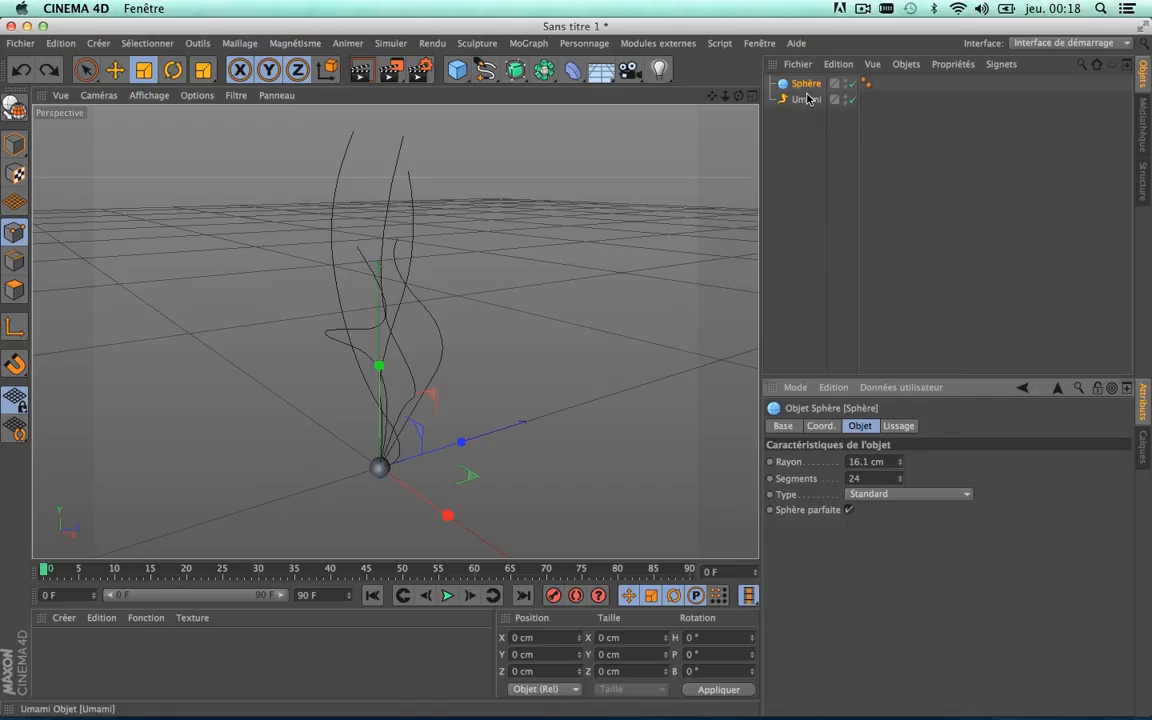
key("super+y")
key("super+y")
Try assigning the sphere within the Umami object's Base settings during a short playback, and undo the assignment
left_click(890, 426)
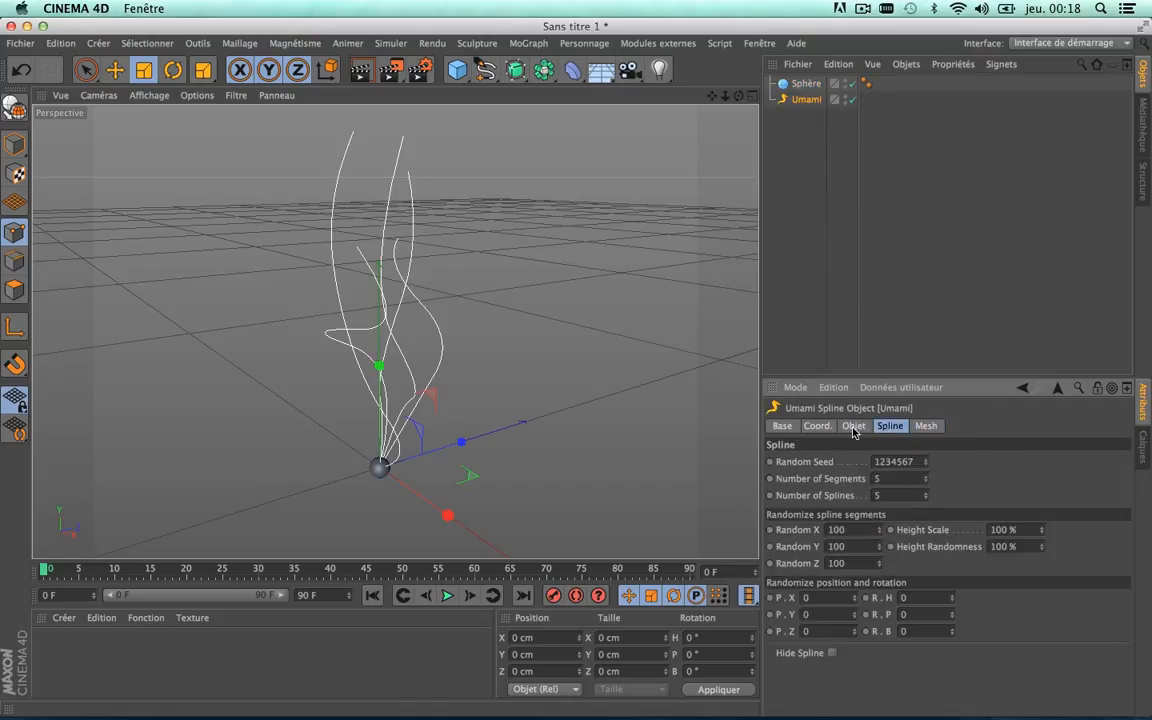
left_click(854, 428)
left_click(770, 427)
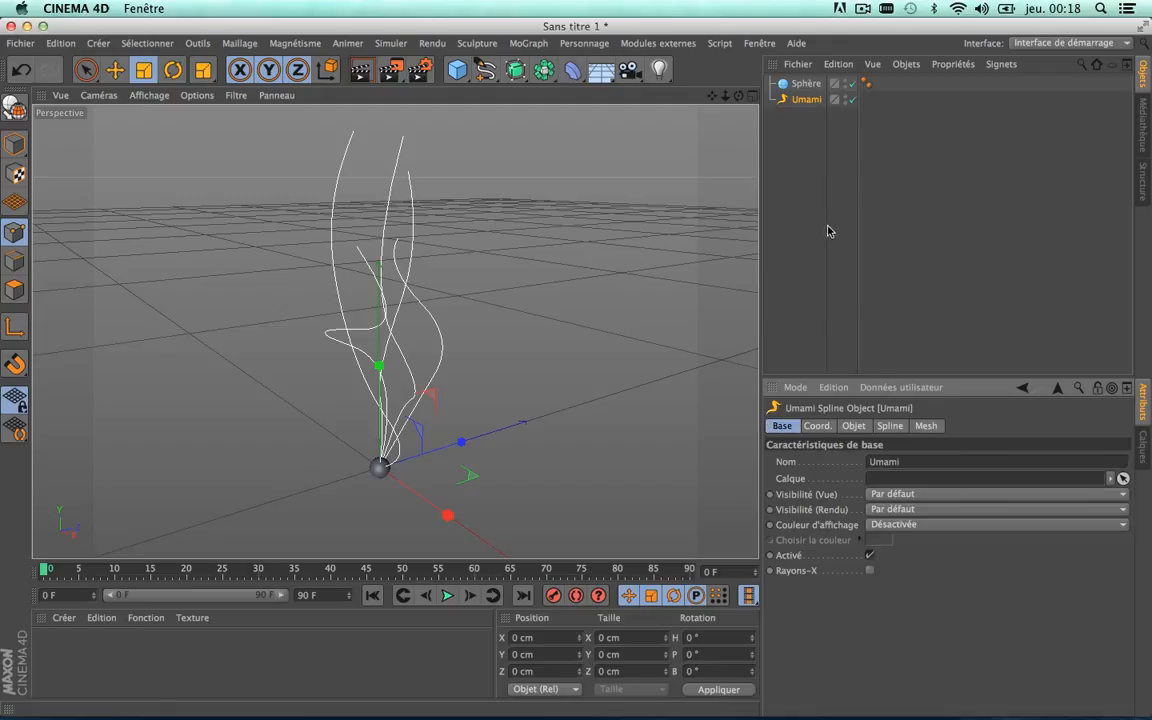
left_click_drag(805, 83, 890, 463)
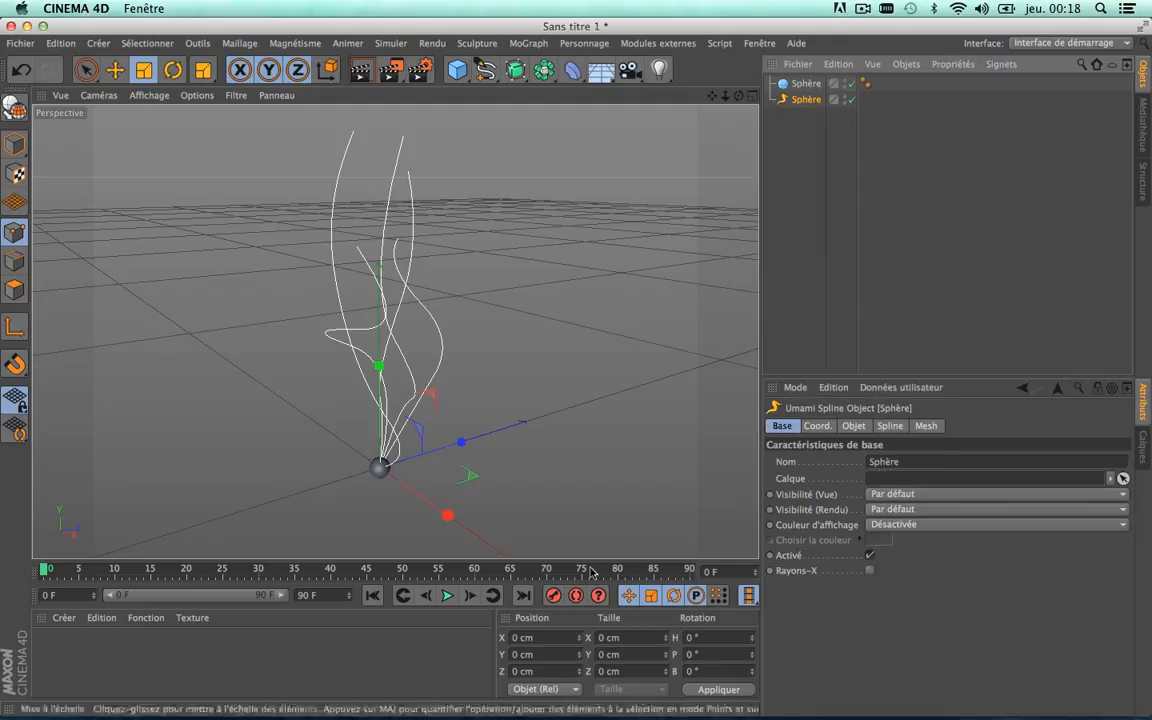
left_click(447, 596)
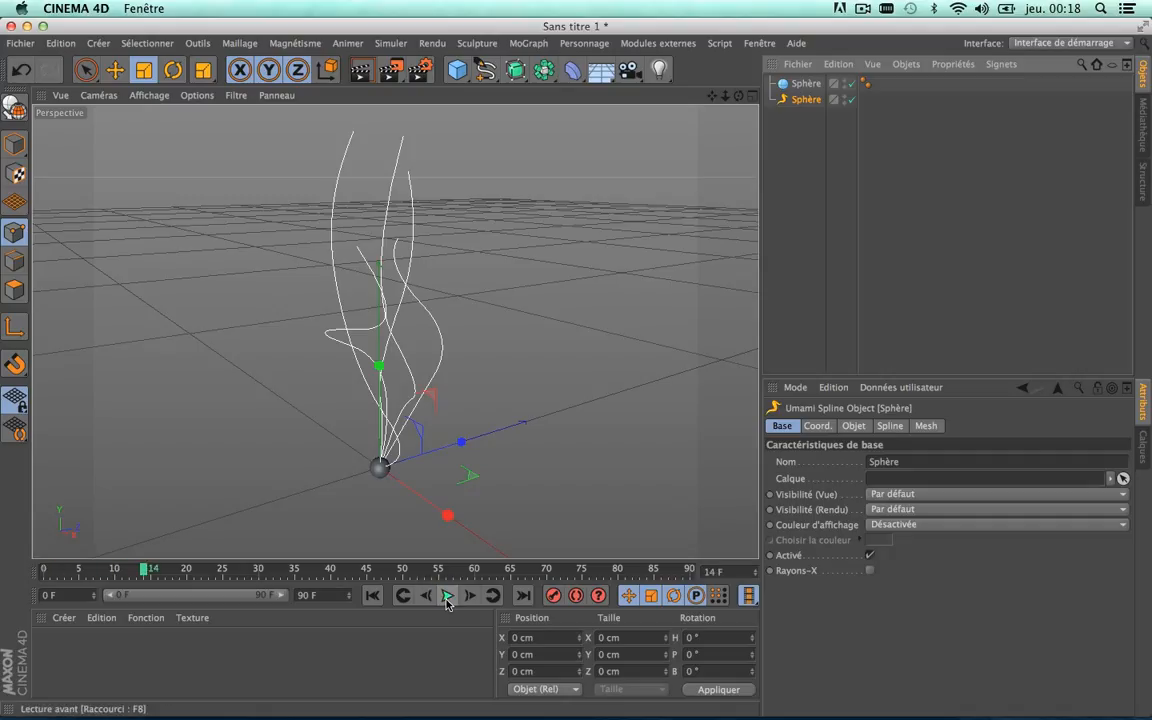
key("super+z")
key("super+z")
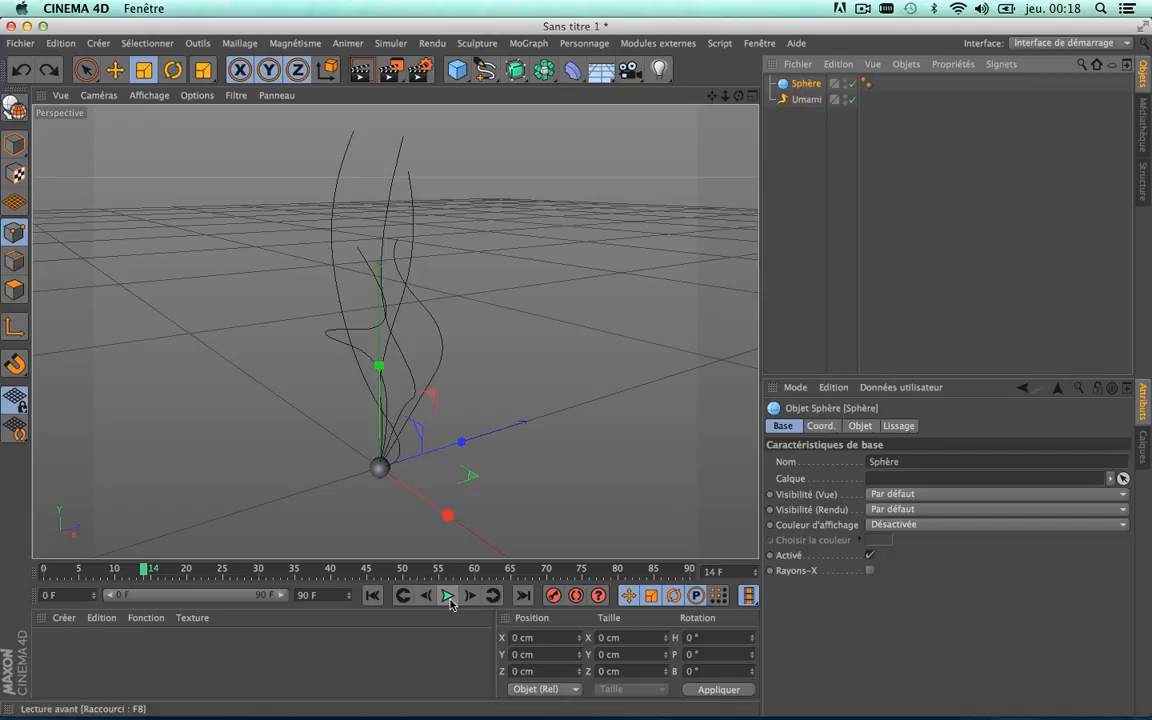
Convert the Umami object into editable splines and inspect each resulting child spline
left_click(792, 101)
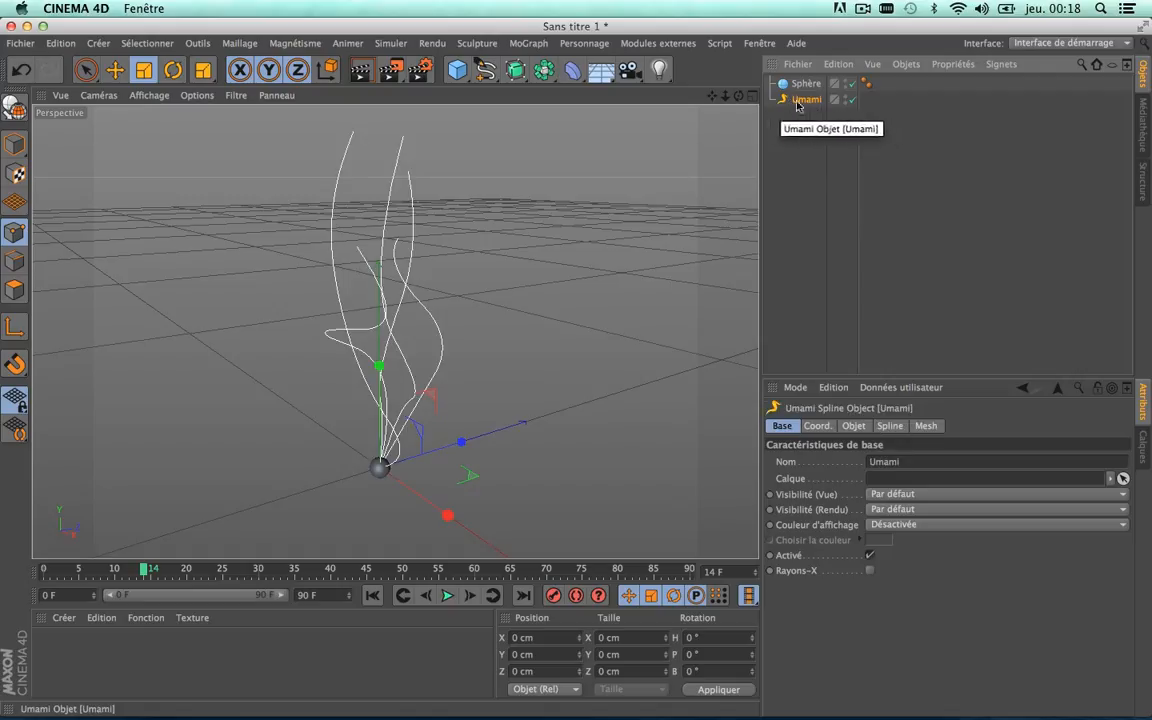
left_click(14, 106)
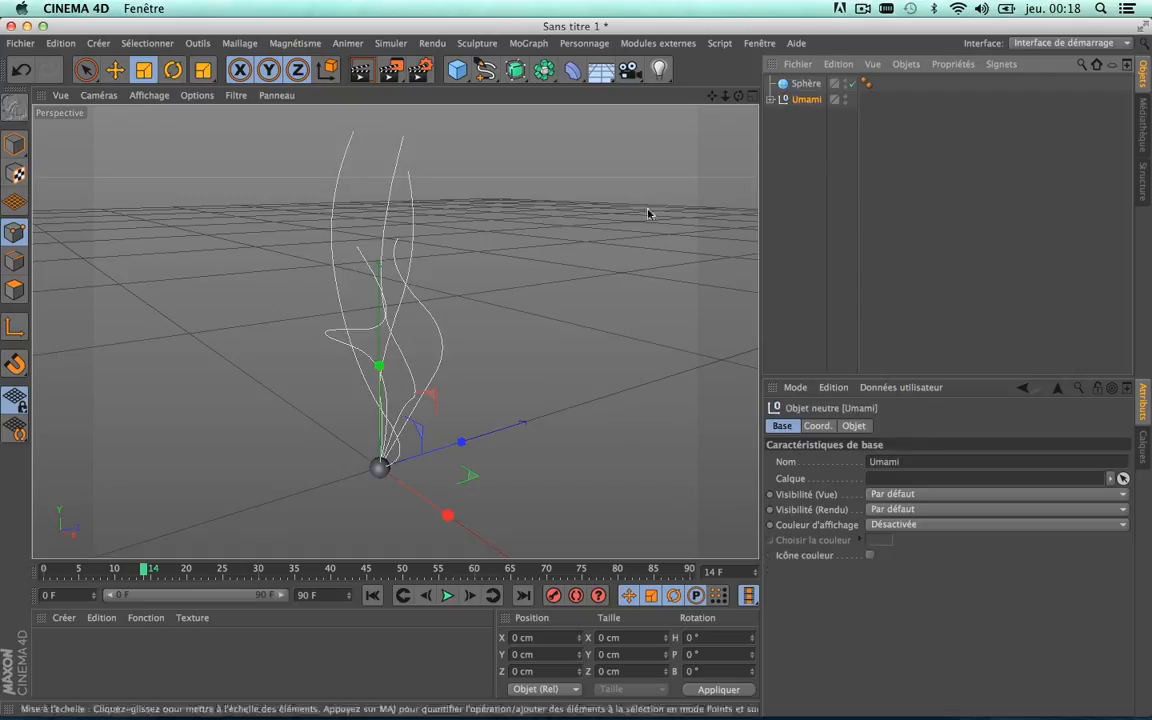
left_click(855, 426)
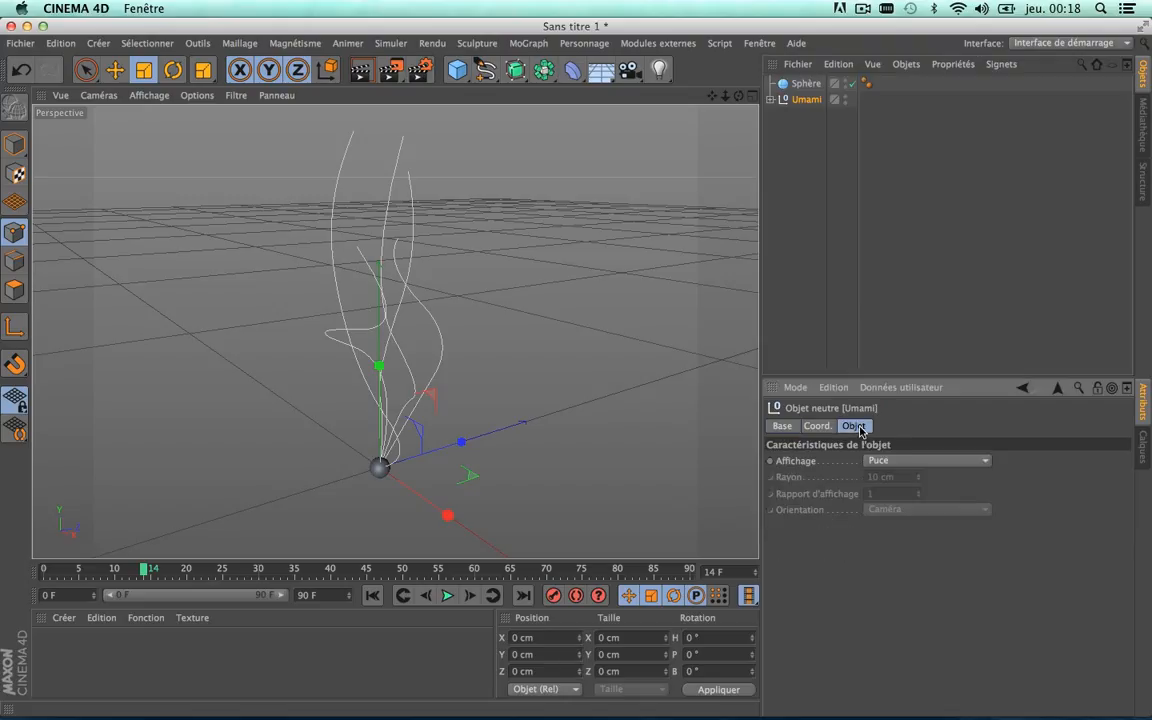
left_click(771, 99)
left_click(813, 117)
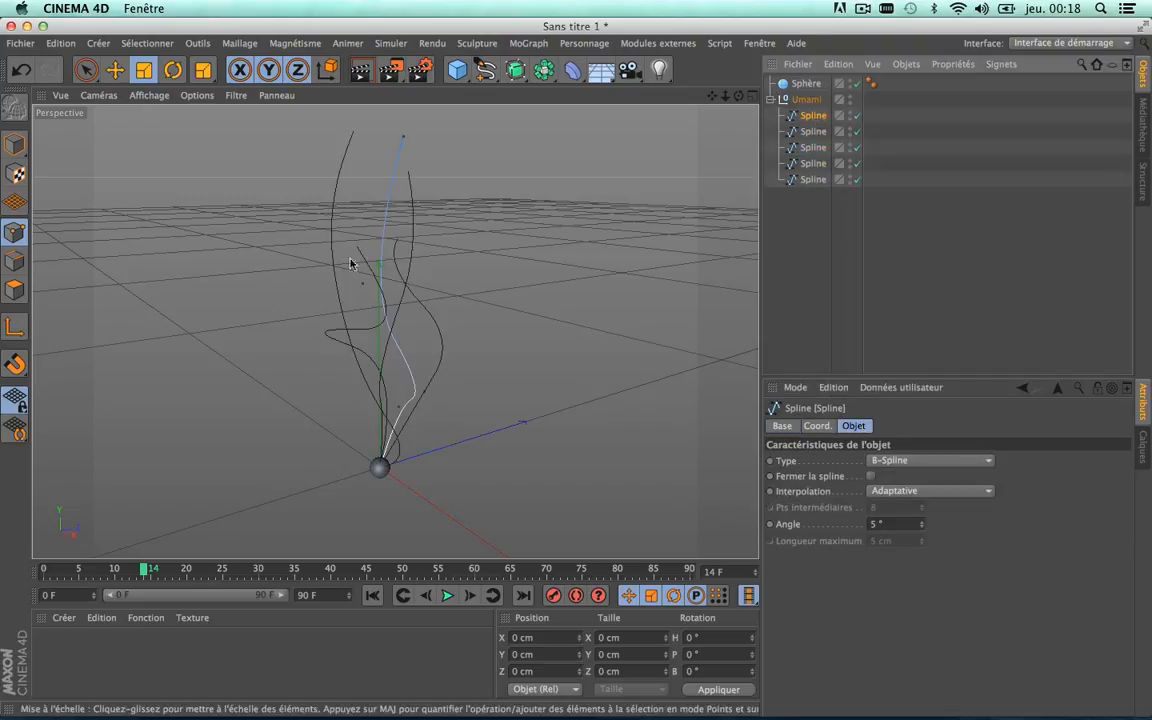
left_click(808, 132)
left_click(802, 149)
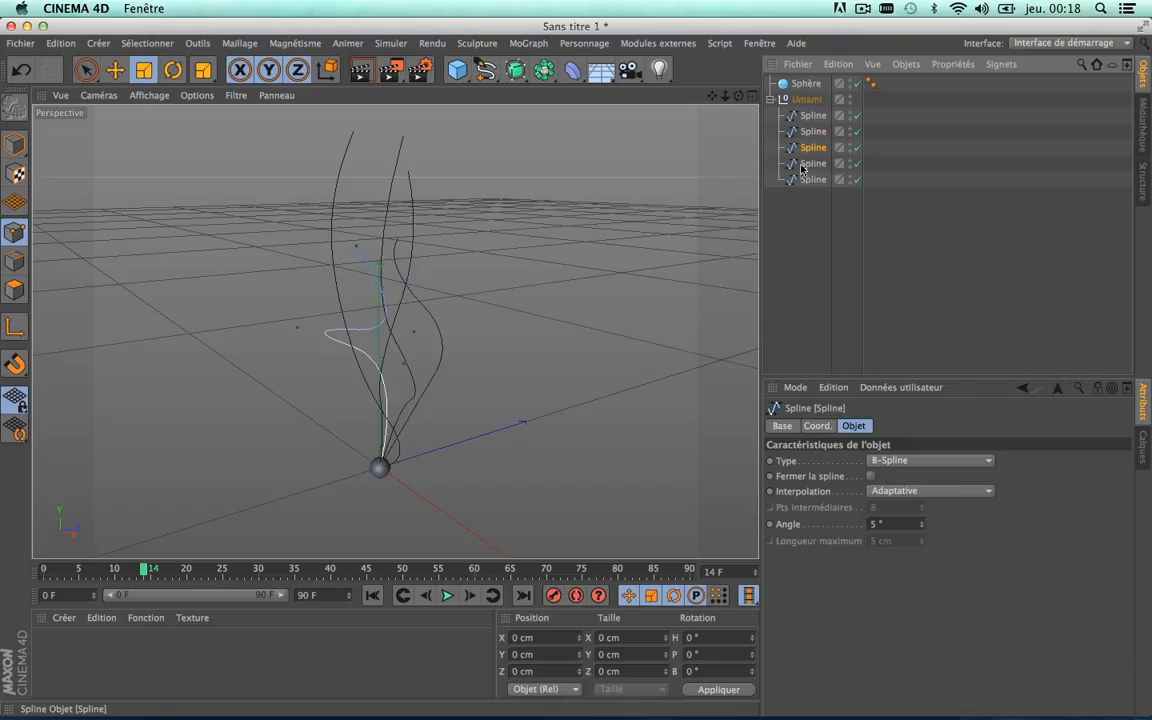
left_click(802, 167)
left_click(802, 189)
left_click(813, 116)
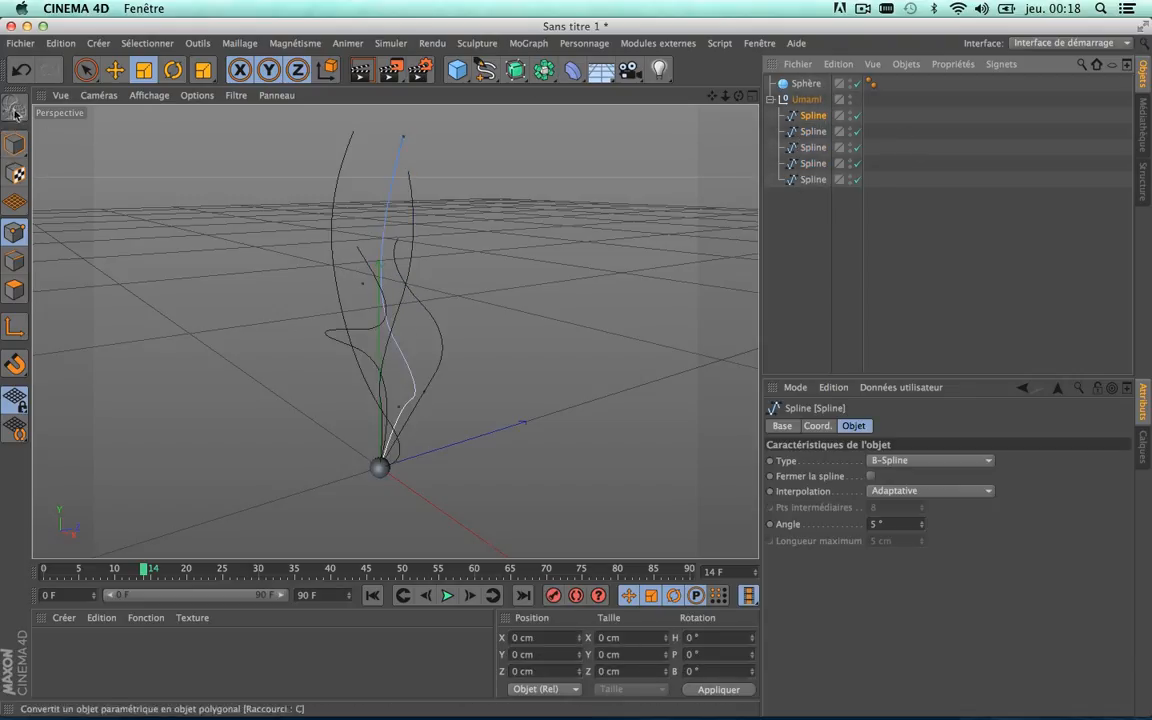
Try linking the sphere to the first child spline through its Base settings
left_click(810, 102)
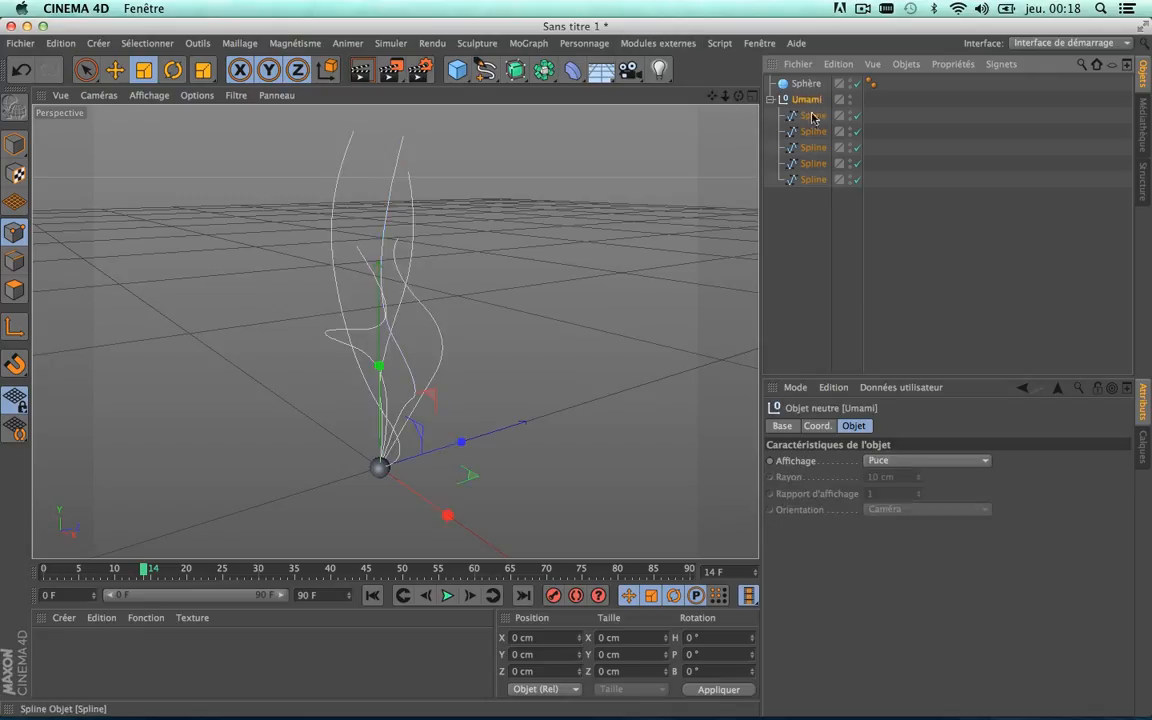
left_click(813, 116)
left_click(824, 428)
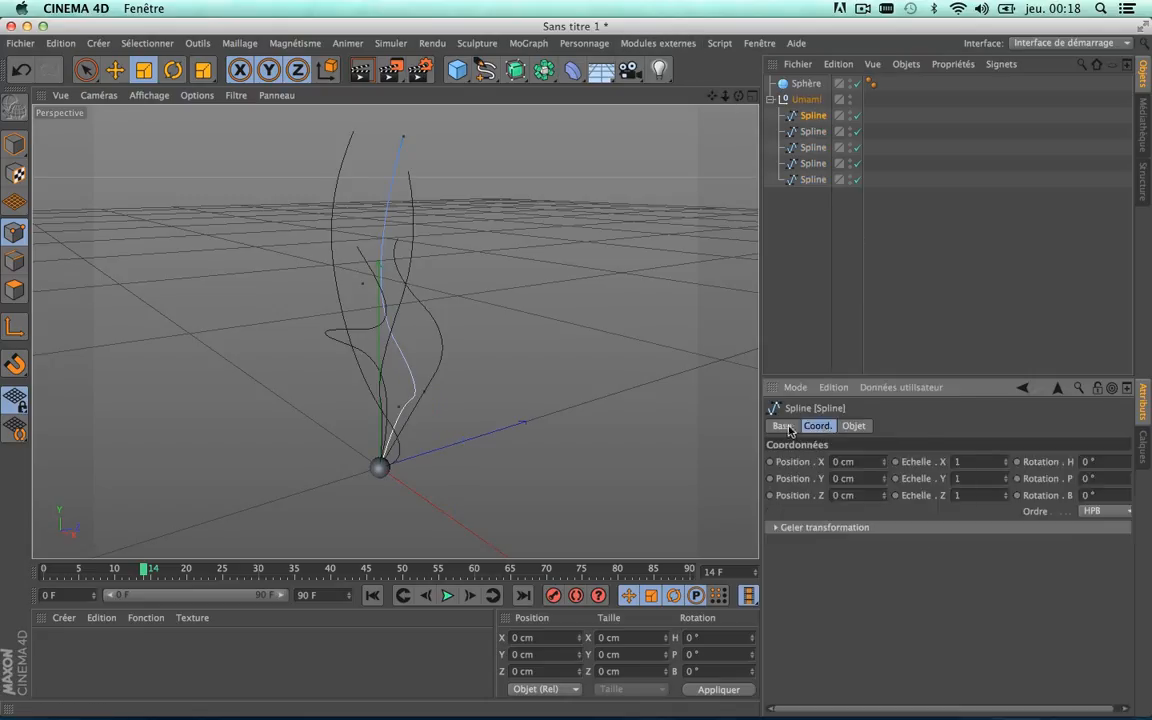
left_click(795, 426)
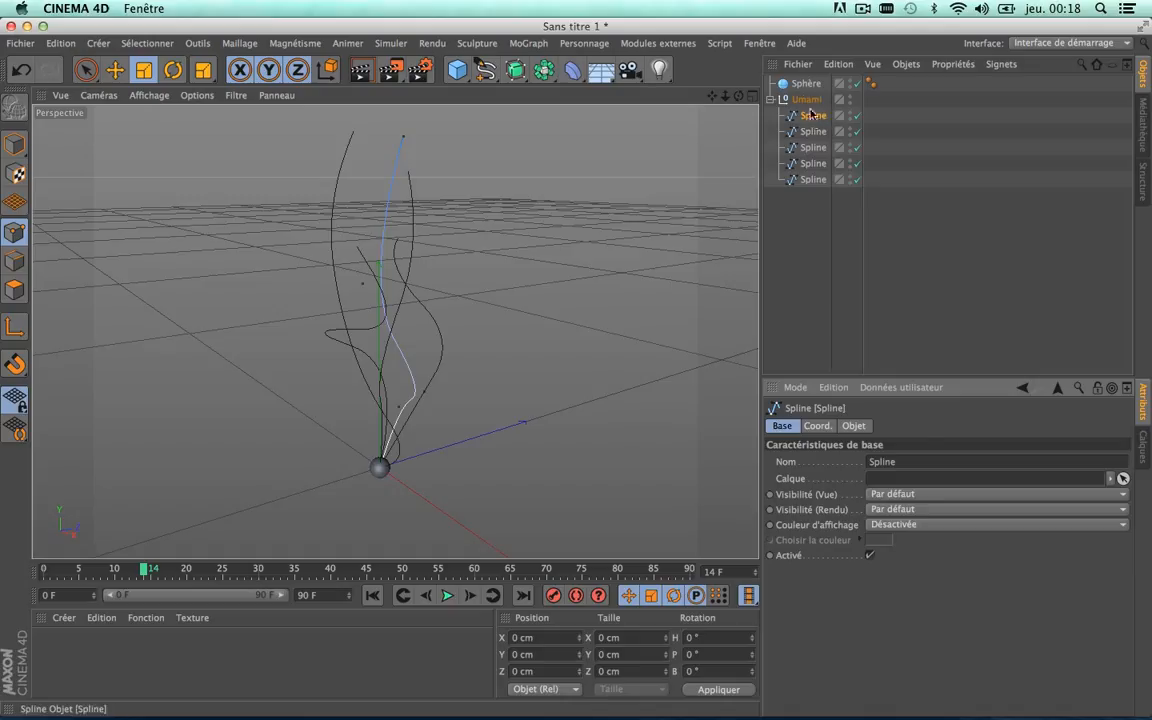
left_click_drag(806, 84, 892, 481)
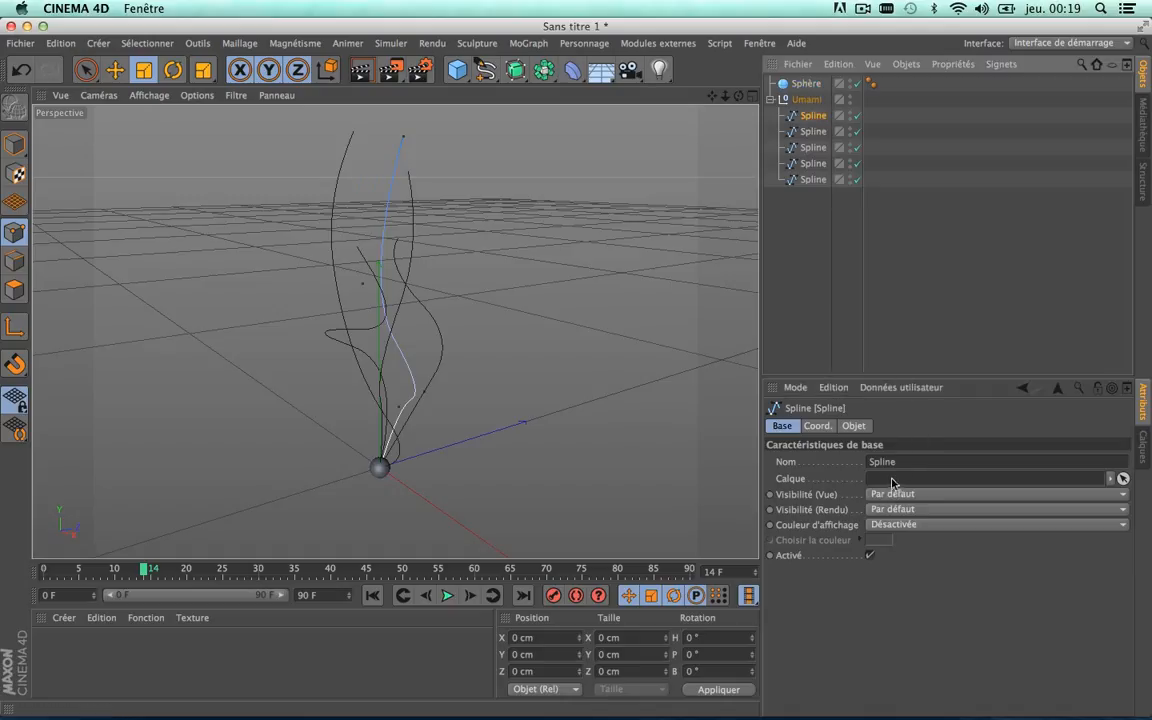
left_click(812, 116)
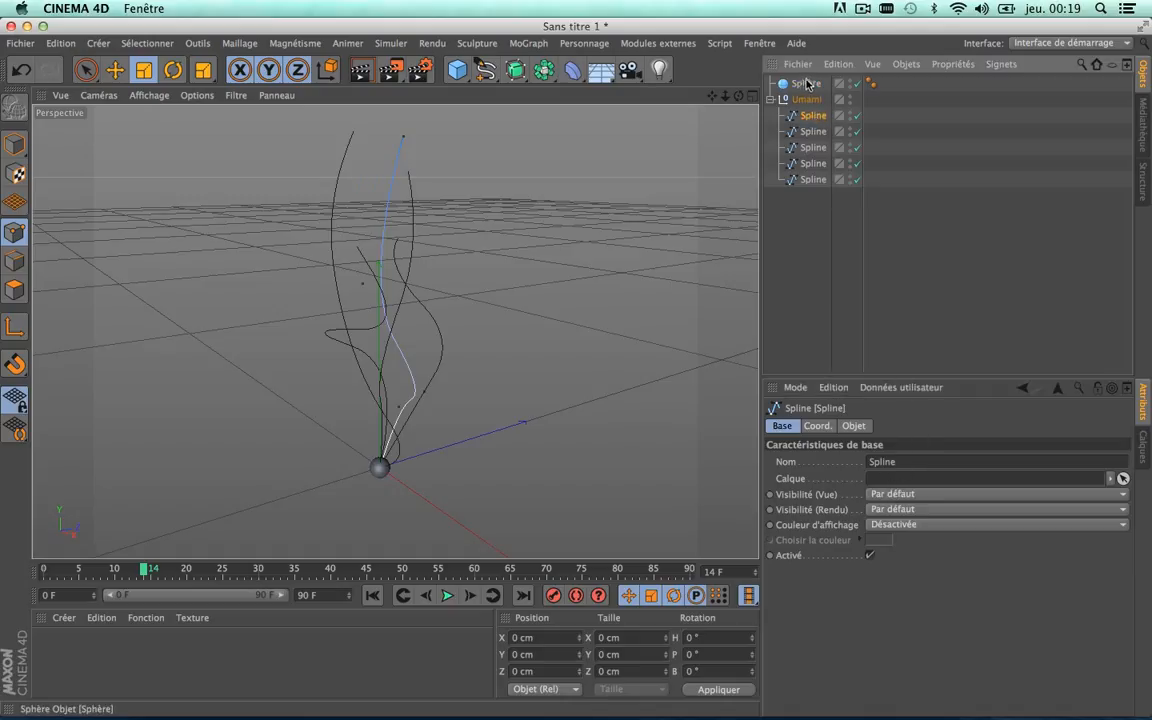
left_click_drag(806, 84, 893, 470)
Undo the conversion of the Umami object to editable splines
key("super+z")
key("super+z")
key("super+z")
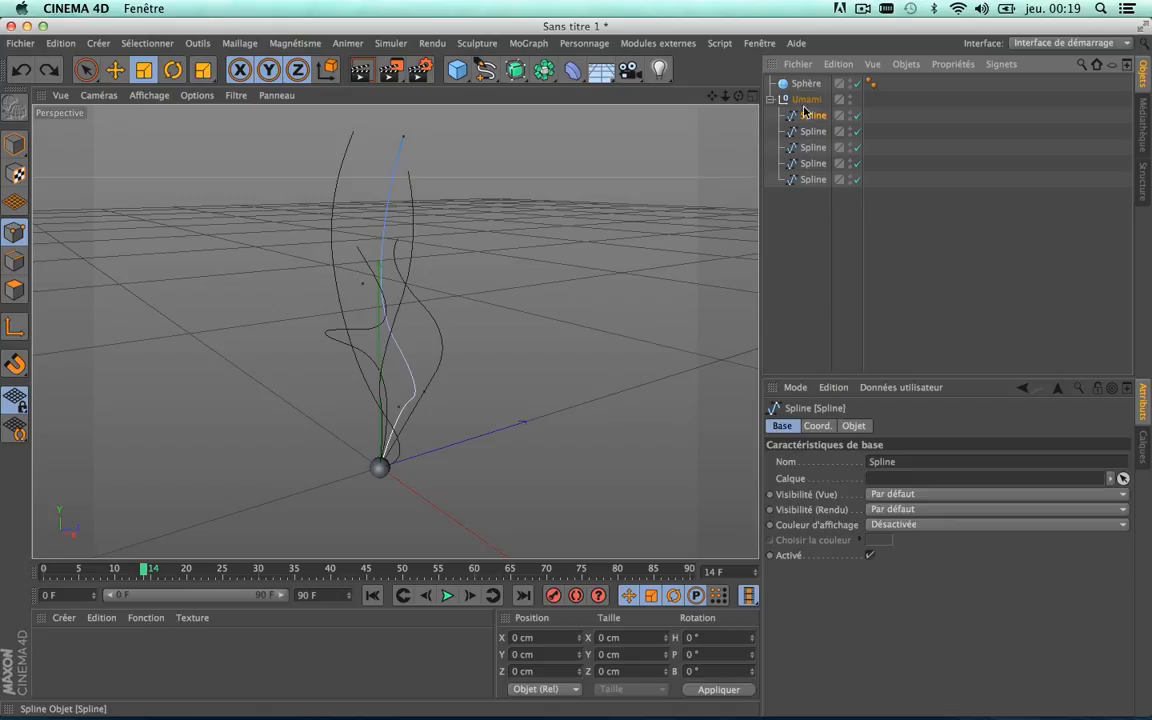
key("super+z")
key("super+z")
key("super+z")
key("super+z")
key("super+z")
key("super+shift+z")
key("super+shift+z")
key("super+shift+z")
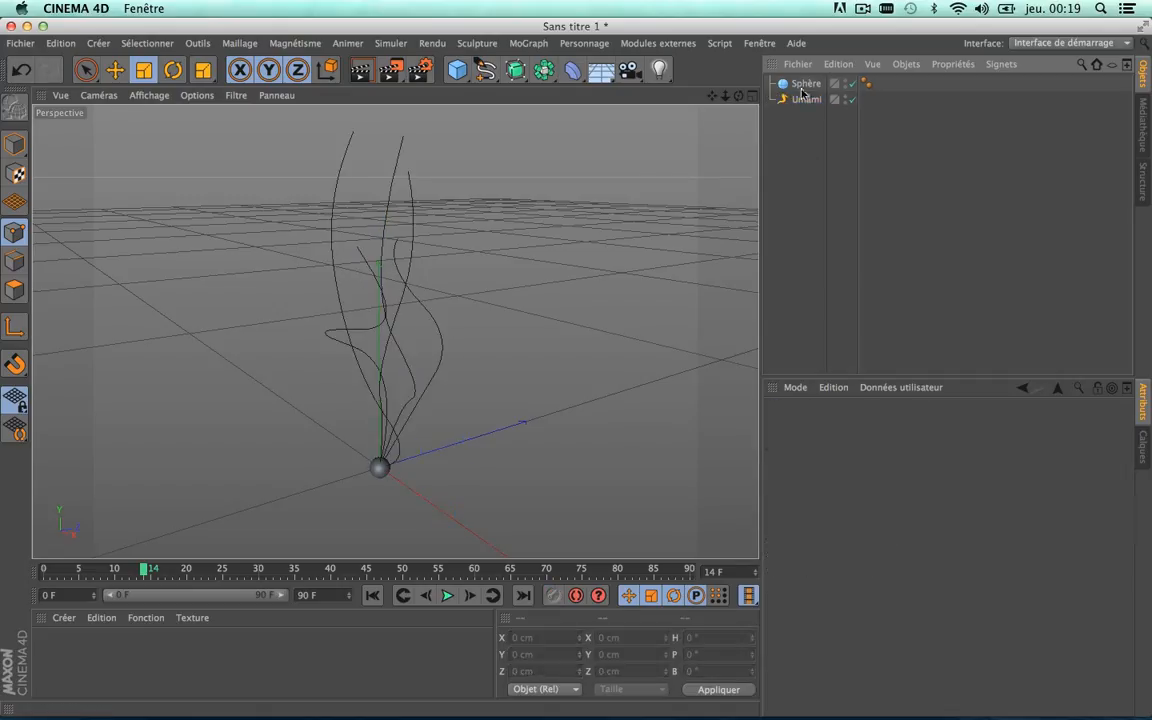
Add an Align to Spline tag to the sphere and set Umami as its path spline
left_click(803, 85)
right_click(806, 85)
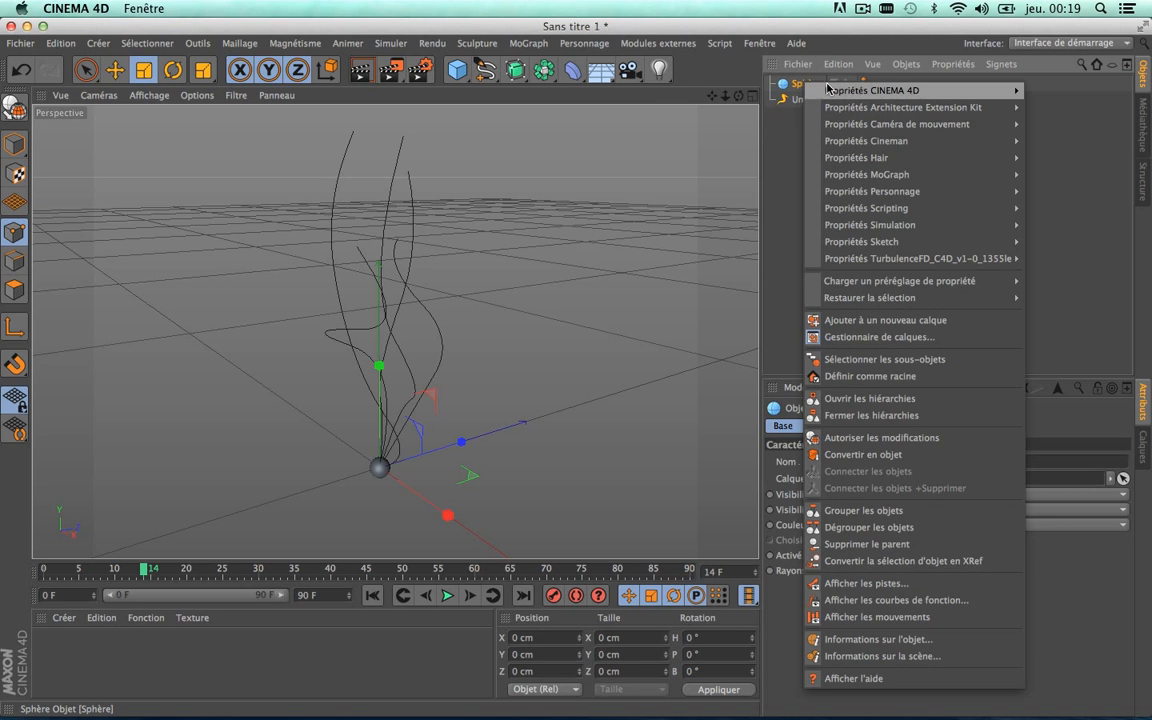
mouse_move(860, 94)
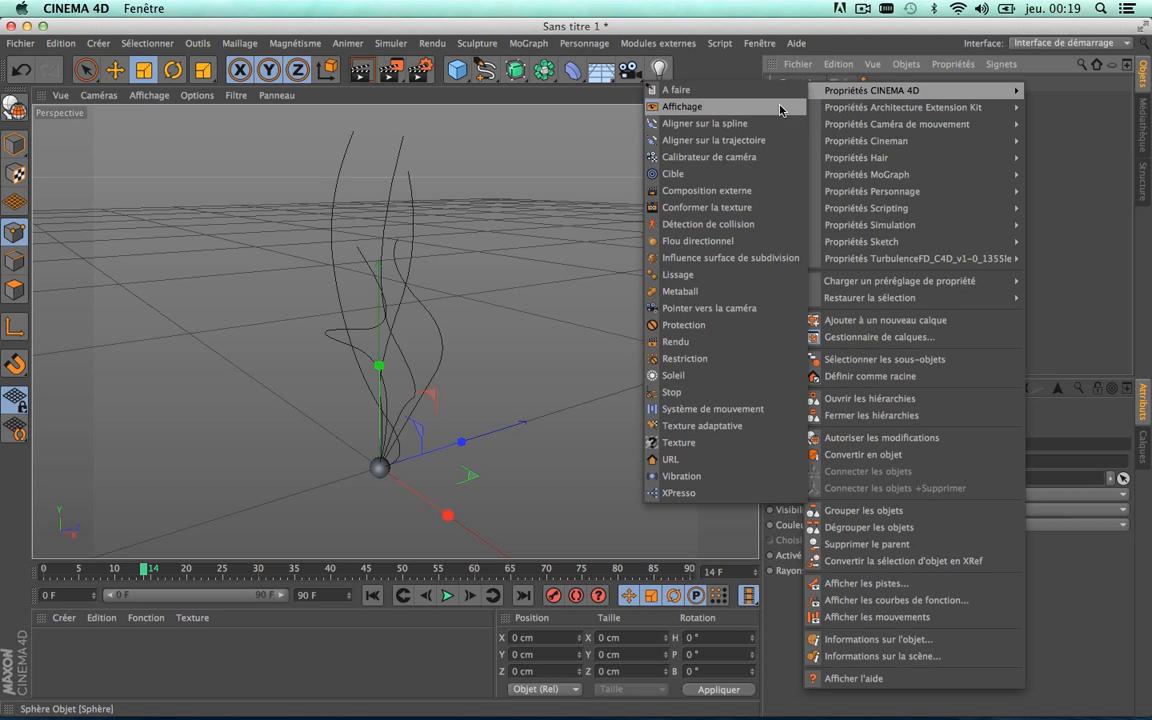
left_click(706, 124)
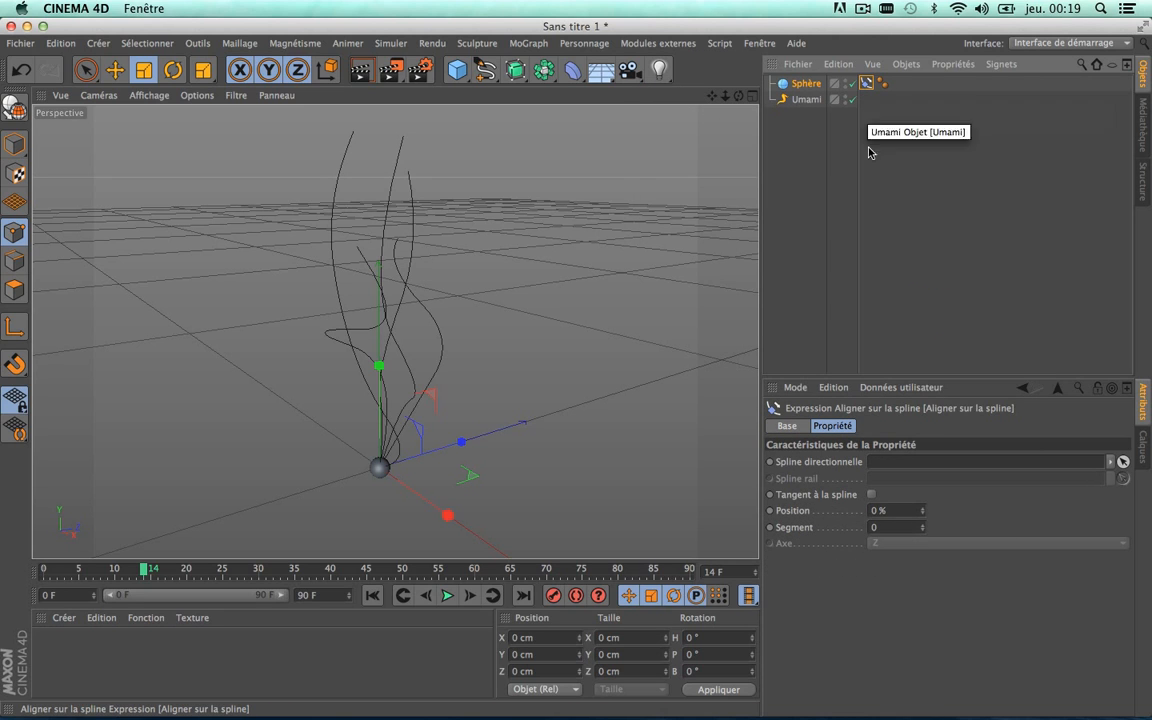
left_click_drag(805, 99, 930, 463)
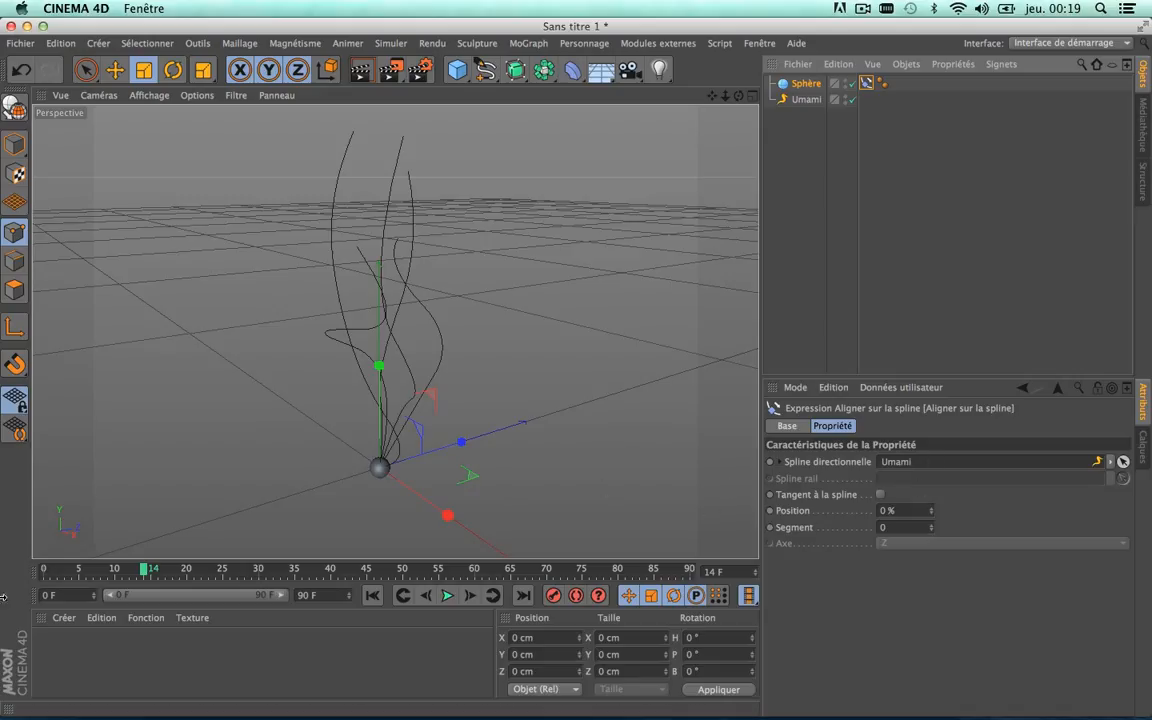
Keyframe the Align to Spline Position from 0 % at frame 0 to 100 % at frame 90, and play the animation
left_click_drag(136, 569, 44, 569)
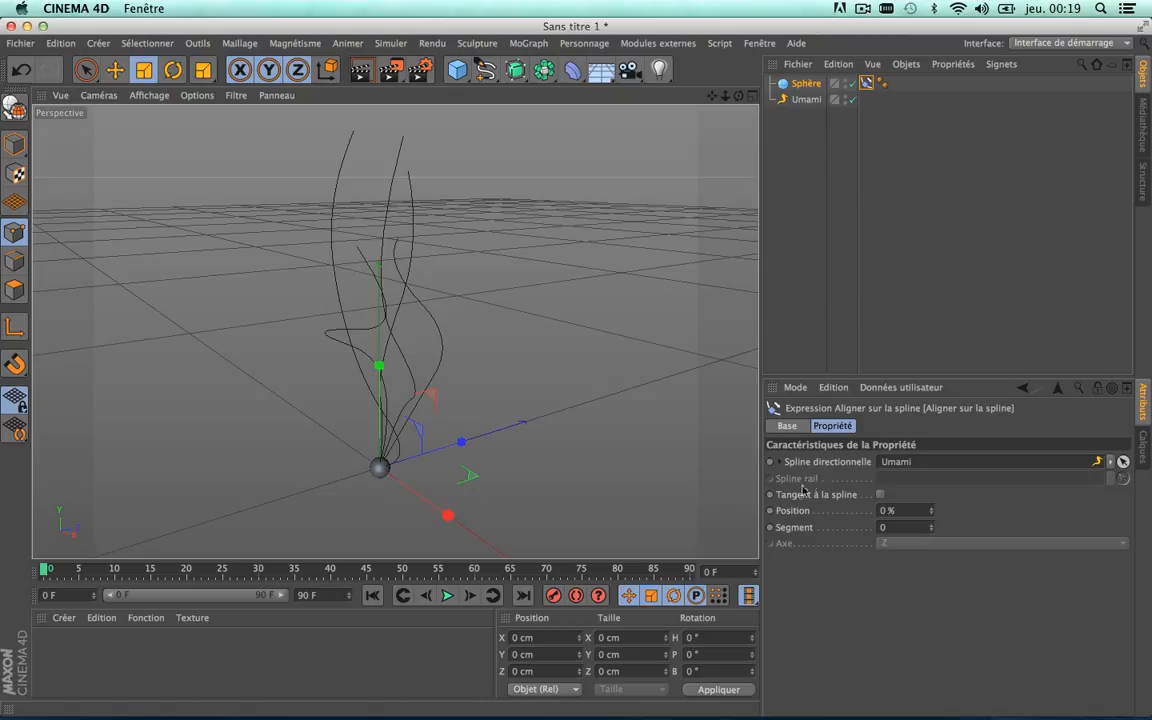
left_click(770, 511, "ctrl")
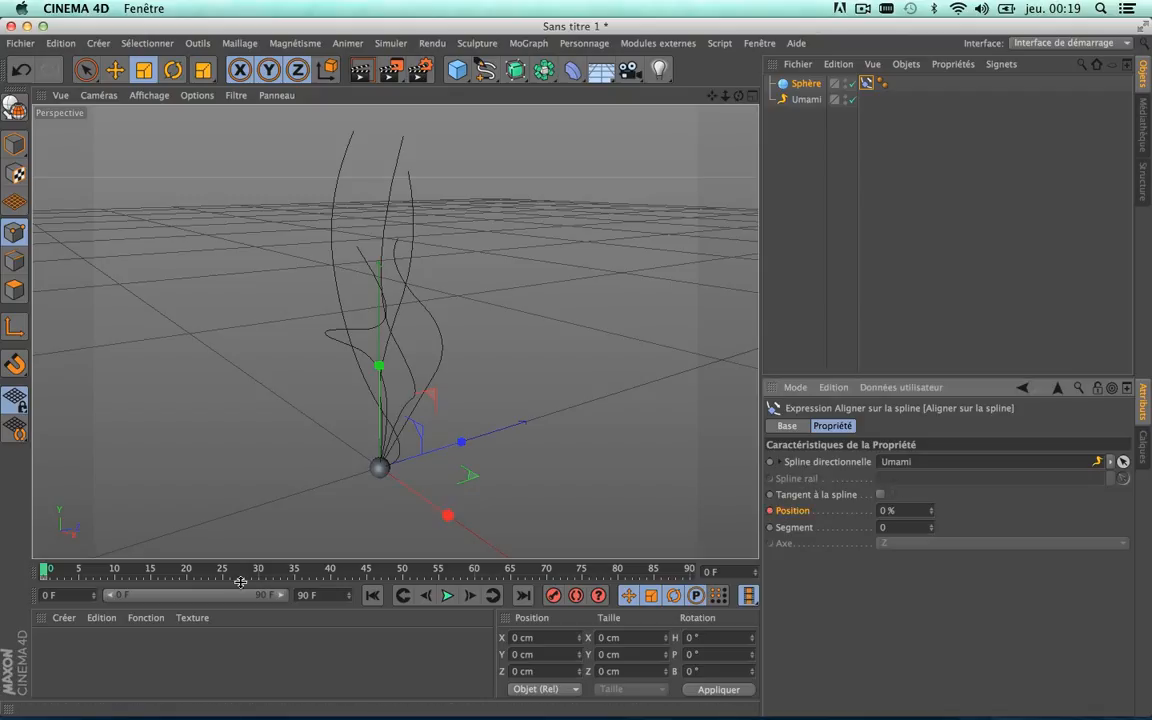
left_click_drag(241, 571, 793, 574)
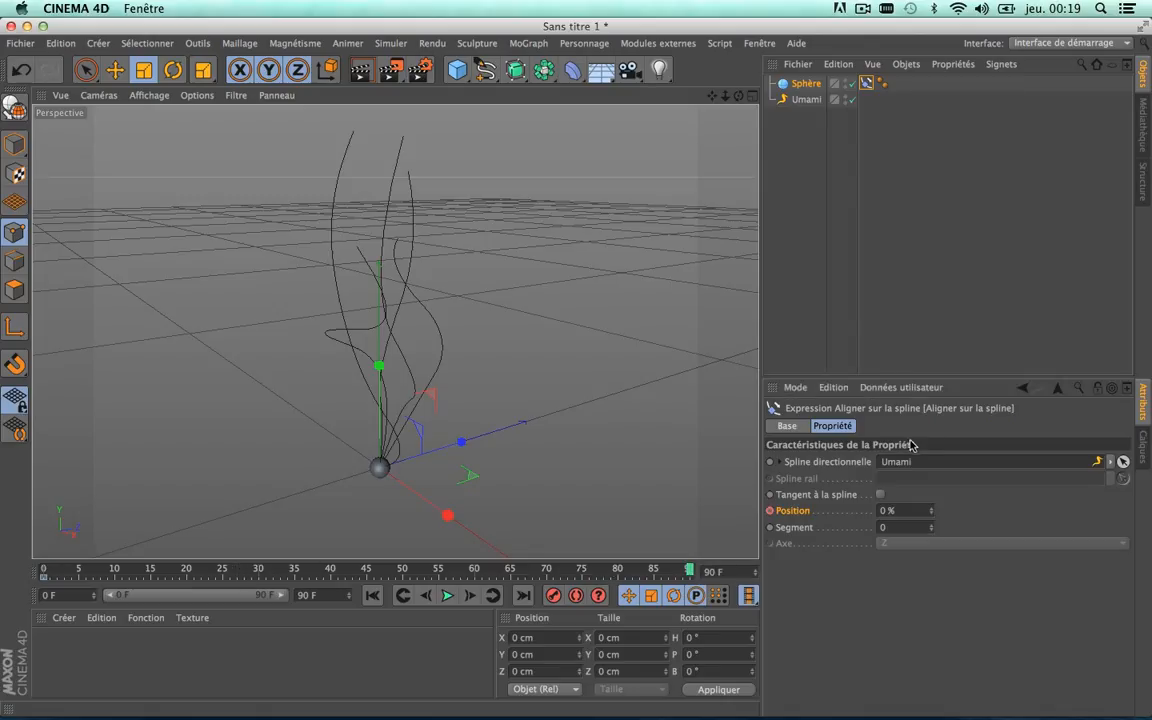
left_click_drag(930, 514, 930, 470)
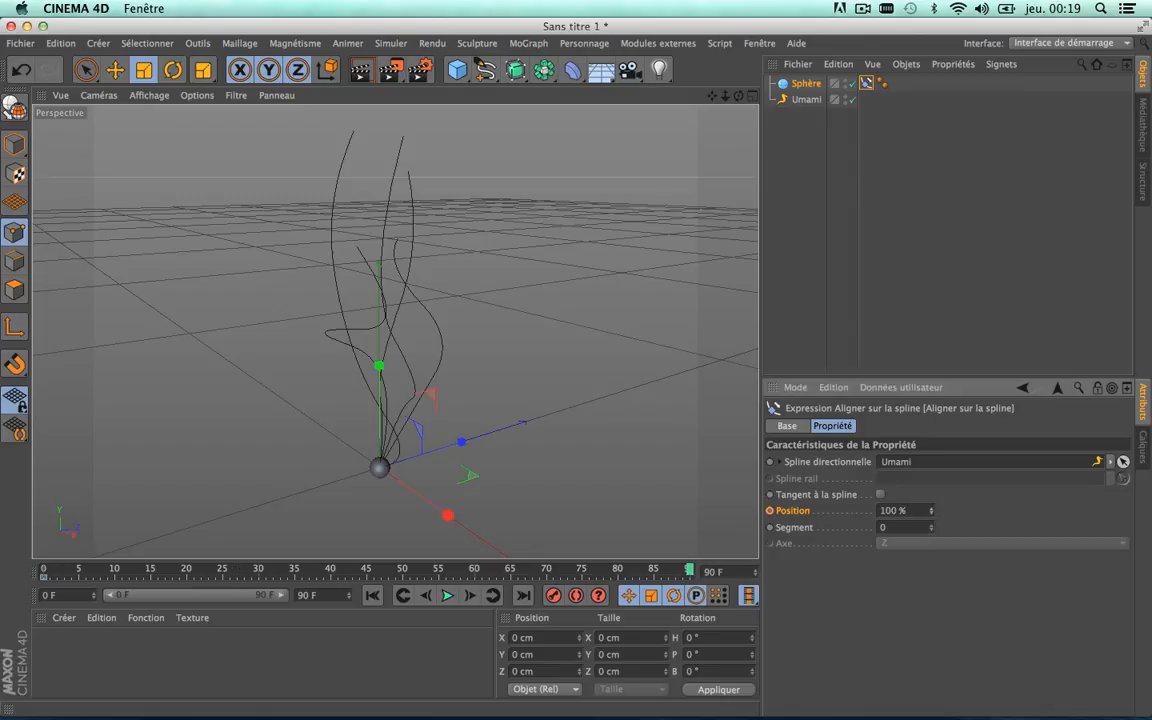
left_click(770, 511)
left_click(447, 595)
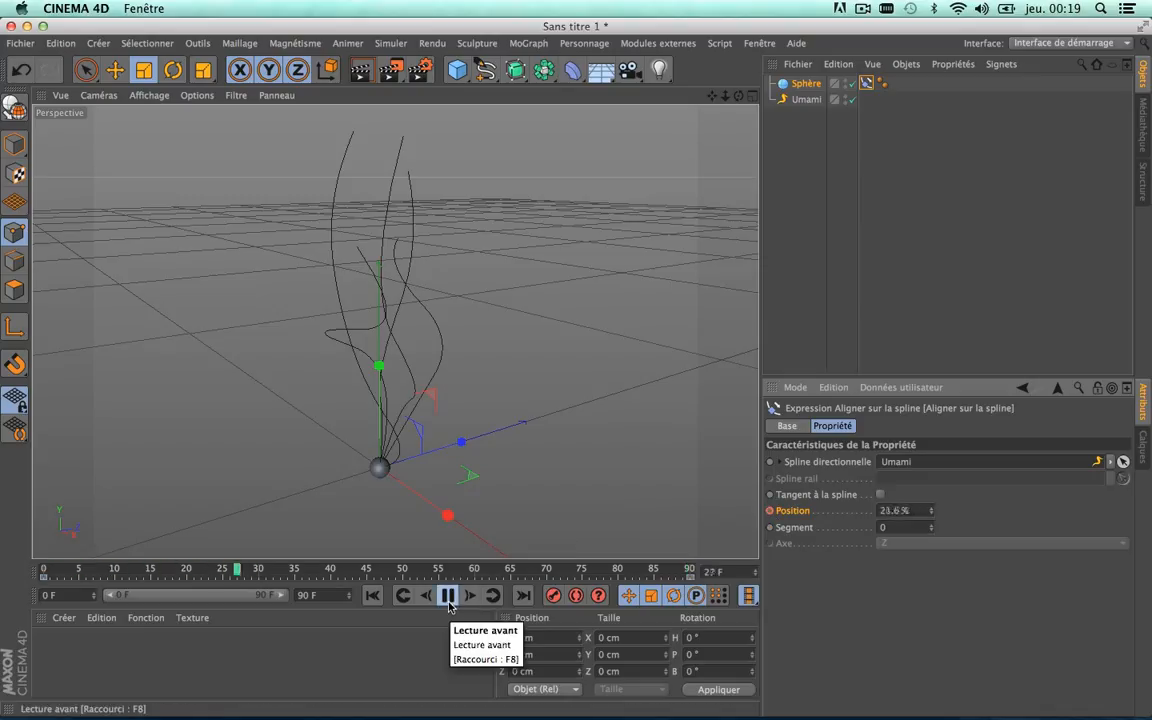
left_click(447, 595)
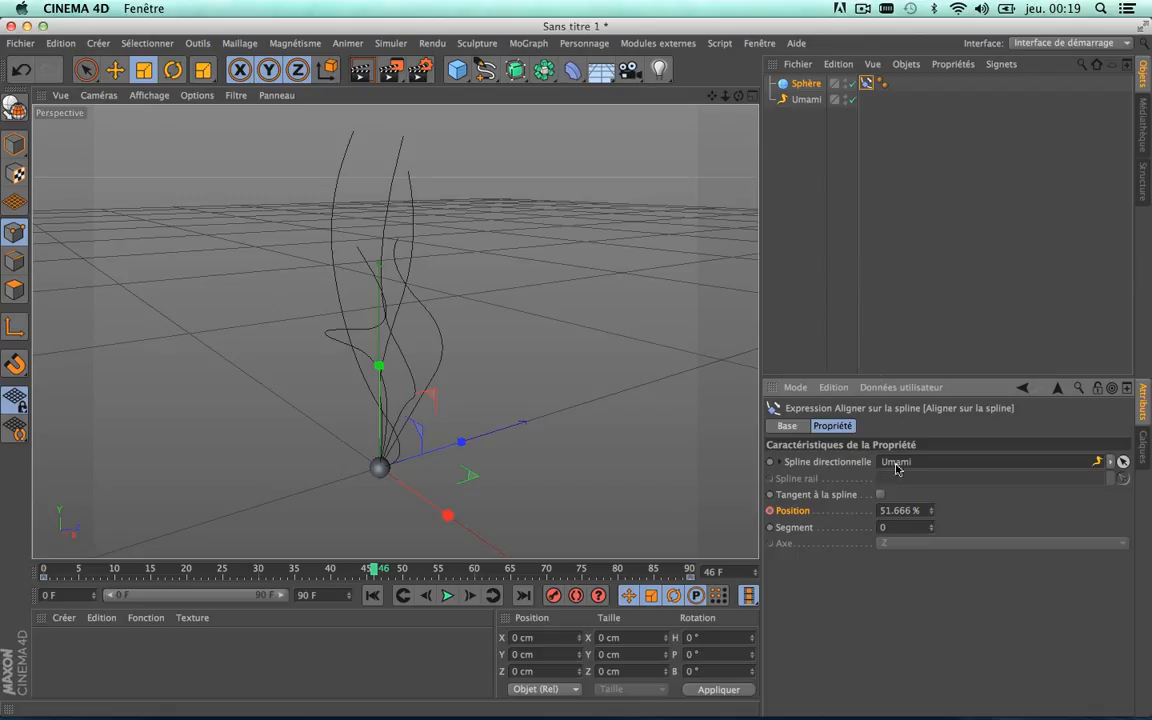
Try the tag's tangent-to-spline option while scrubbing the timeline, and undo it together with the end Position keyframe
left_click(880, 494)
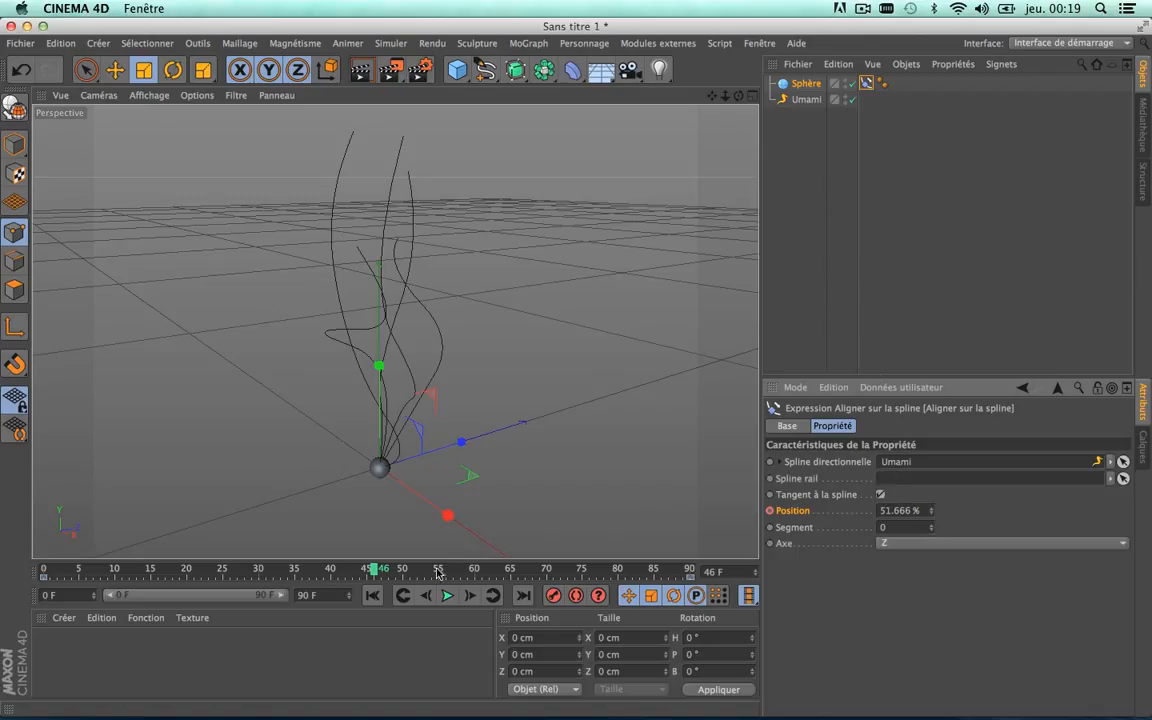
left_click(553, 572)
left_click_drag(505, 578, 454, 578)
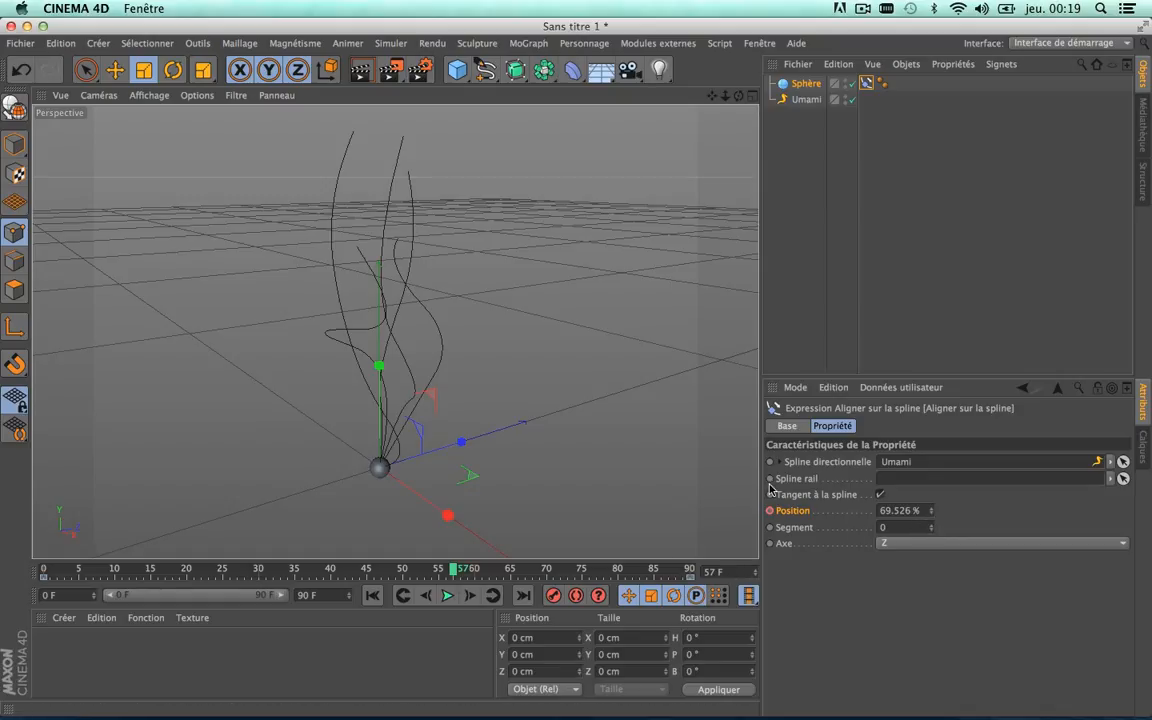
key("super+z")
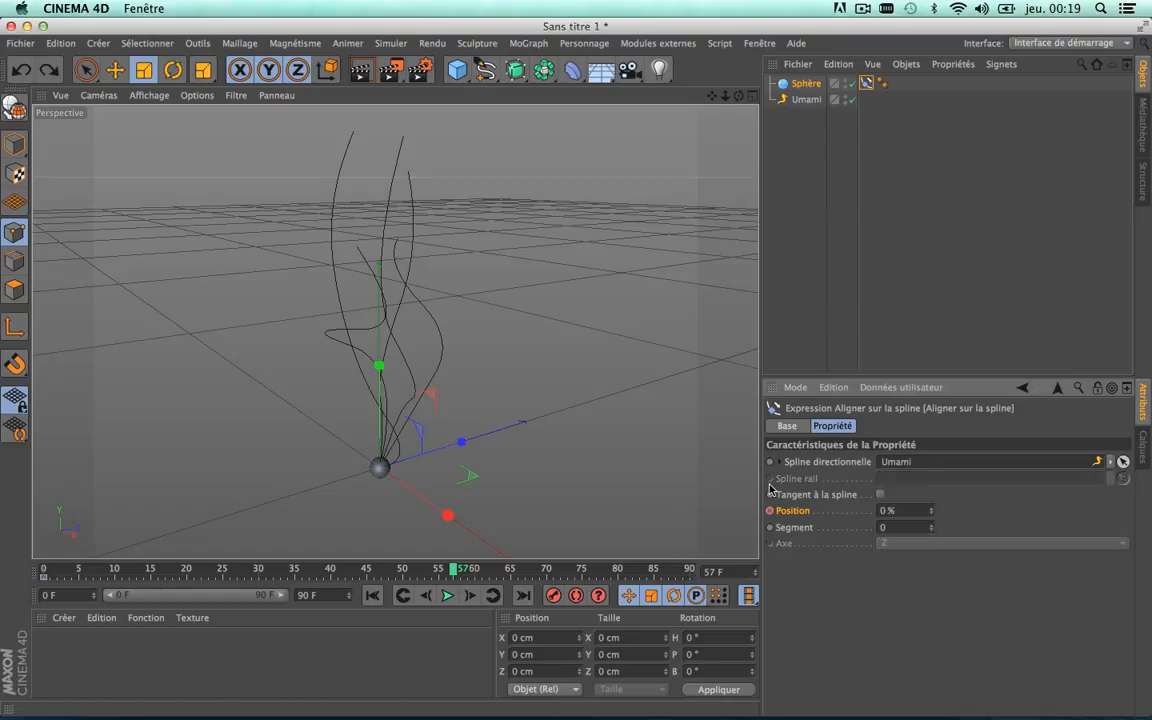
Return the timeline to frame 0 and reselect the Umami object
left_click_drag(454, 572, 7, 568)
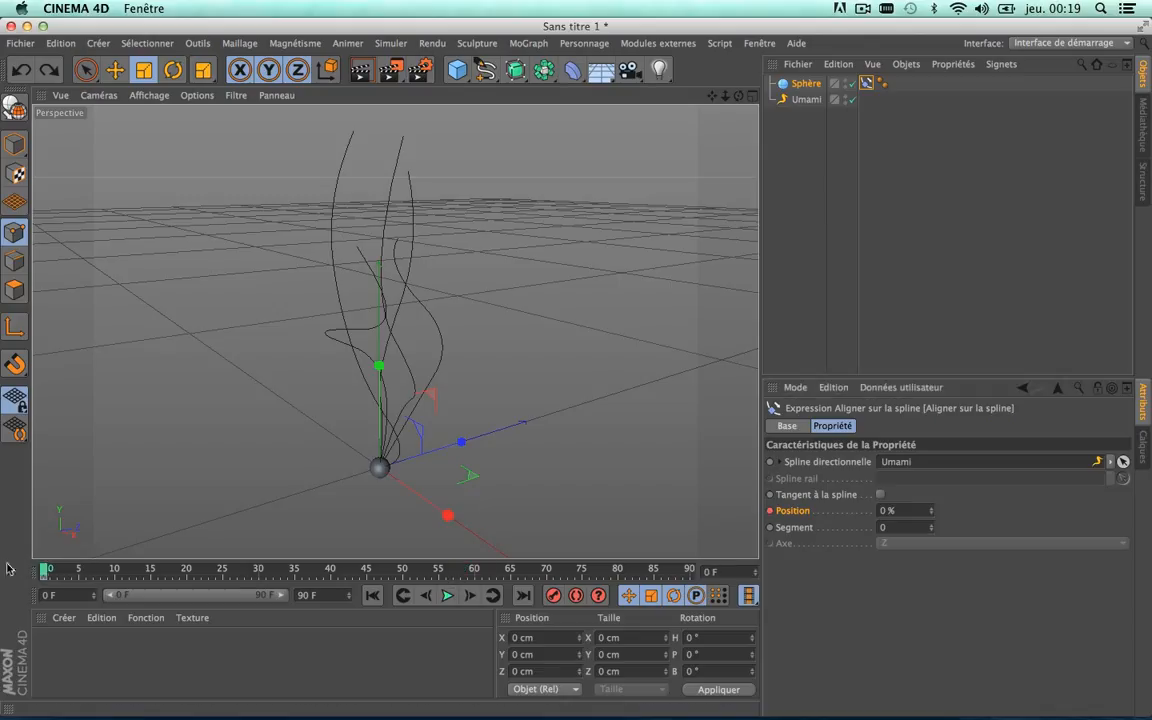
left_click(806, 99)
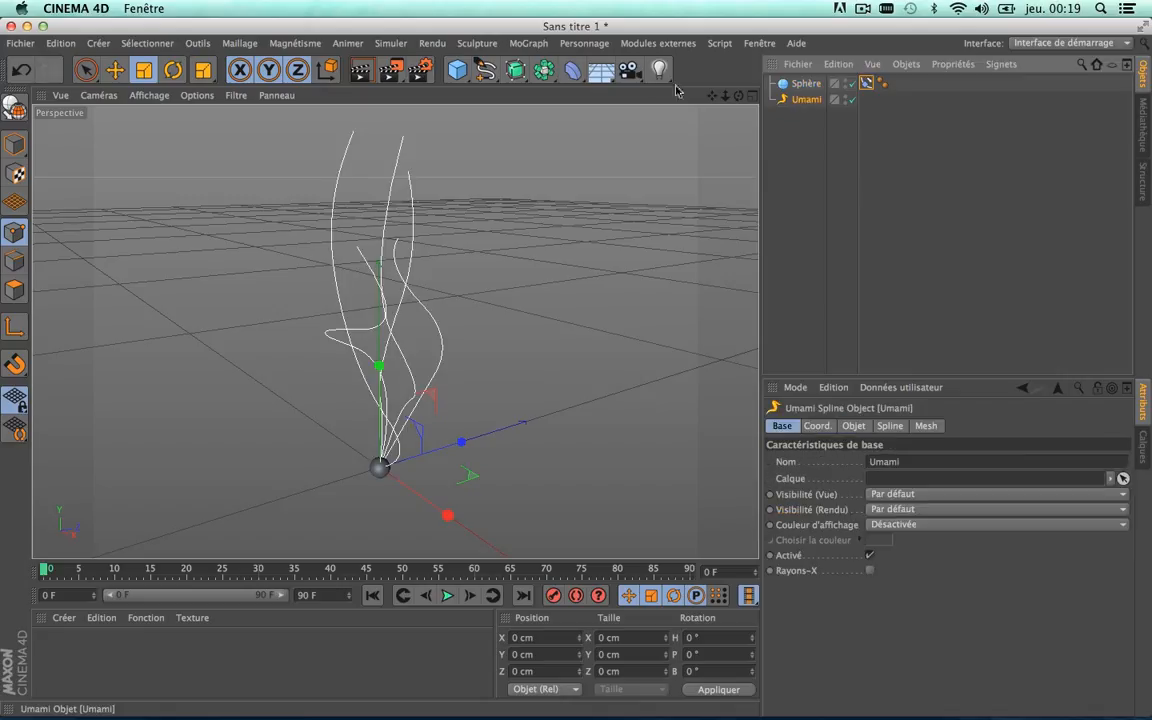
Make the Umami object editable and expand its hierarchy of splines
left_click(18, 113)
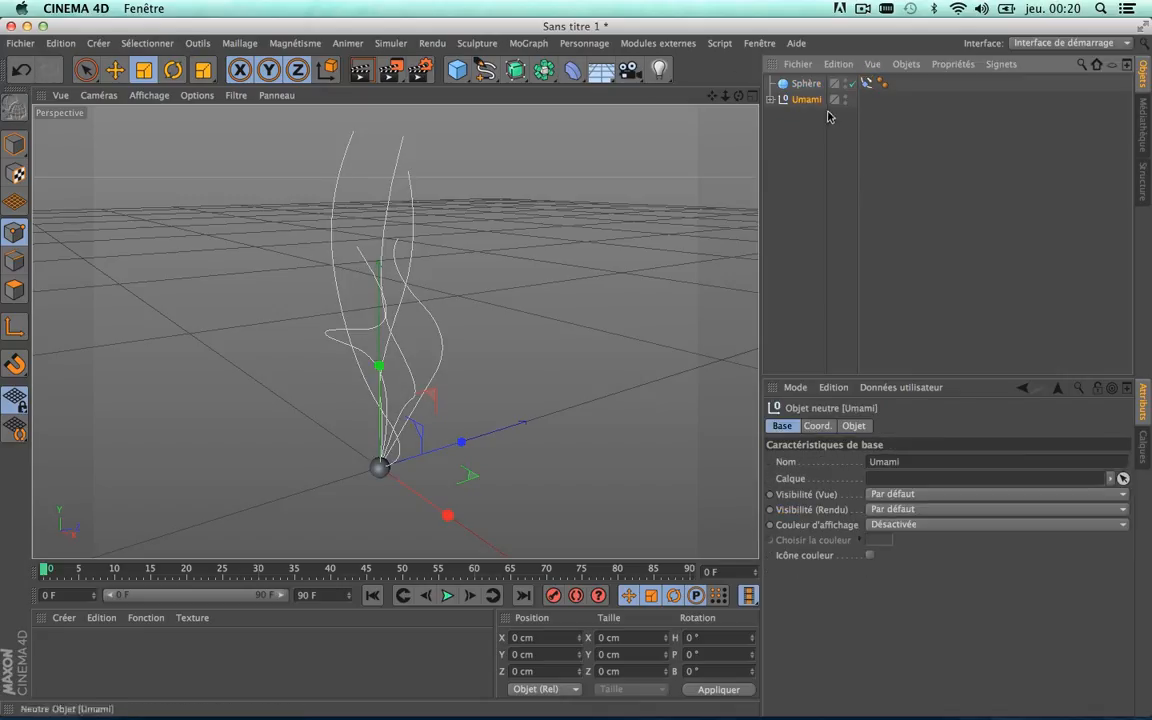
left_click(770, 99)
left_click(871, 84)
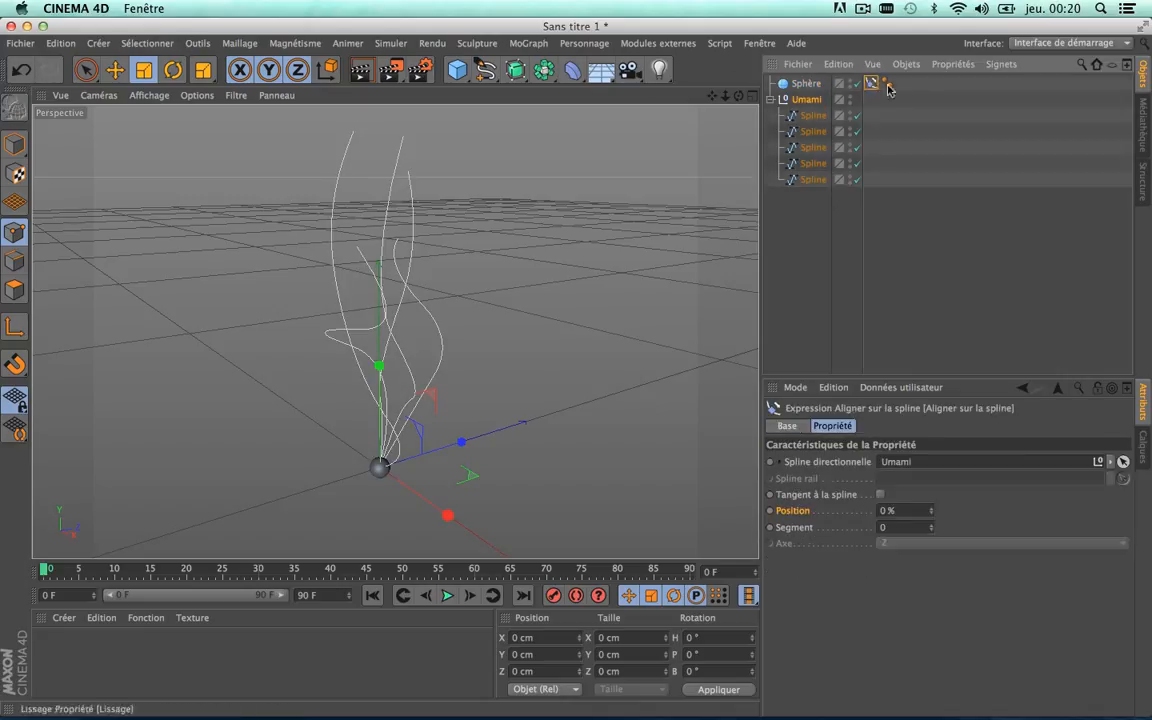
left_click(813, 85)
right_click(813, 85)
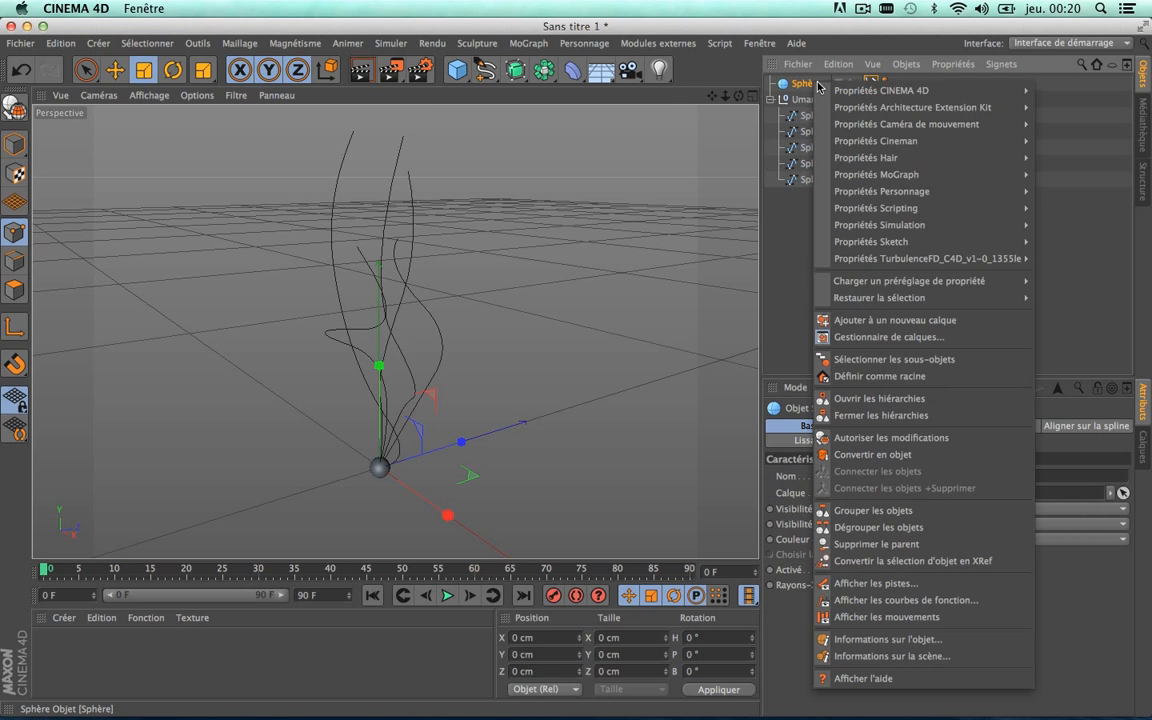
mouse_move(855, 97)
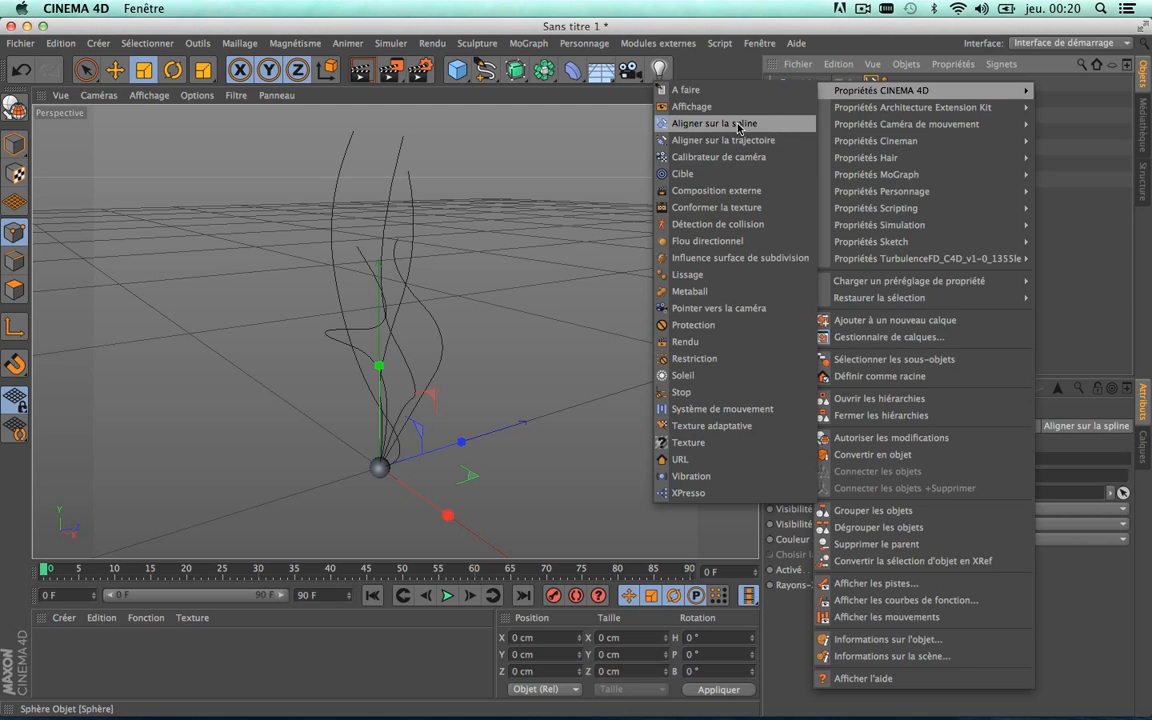
left_click(1100, 237)
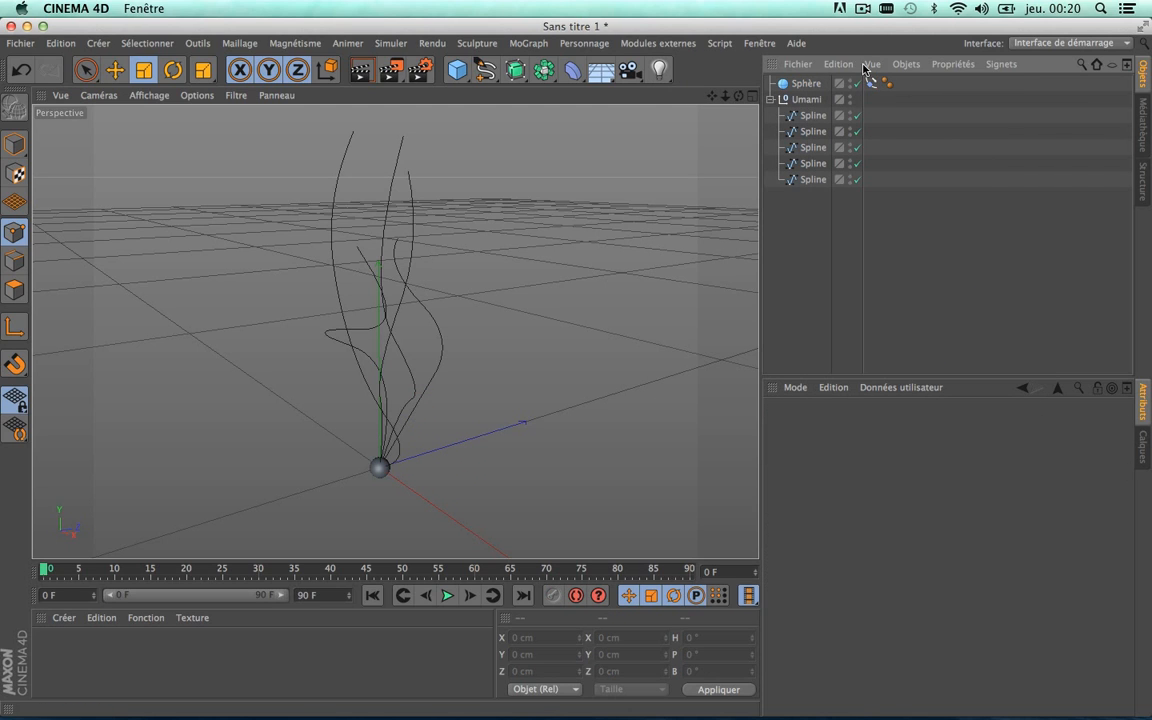
Set Umami's first spline as the sphere's Align to Spline path and keyframe Position from 0 % at frame 0 to 100 % at frame 90
left_click(871, 84)
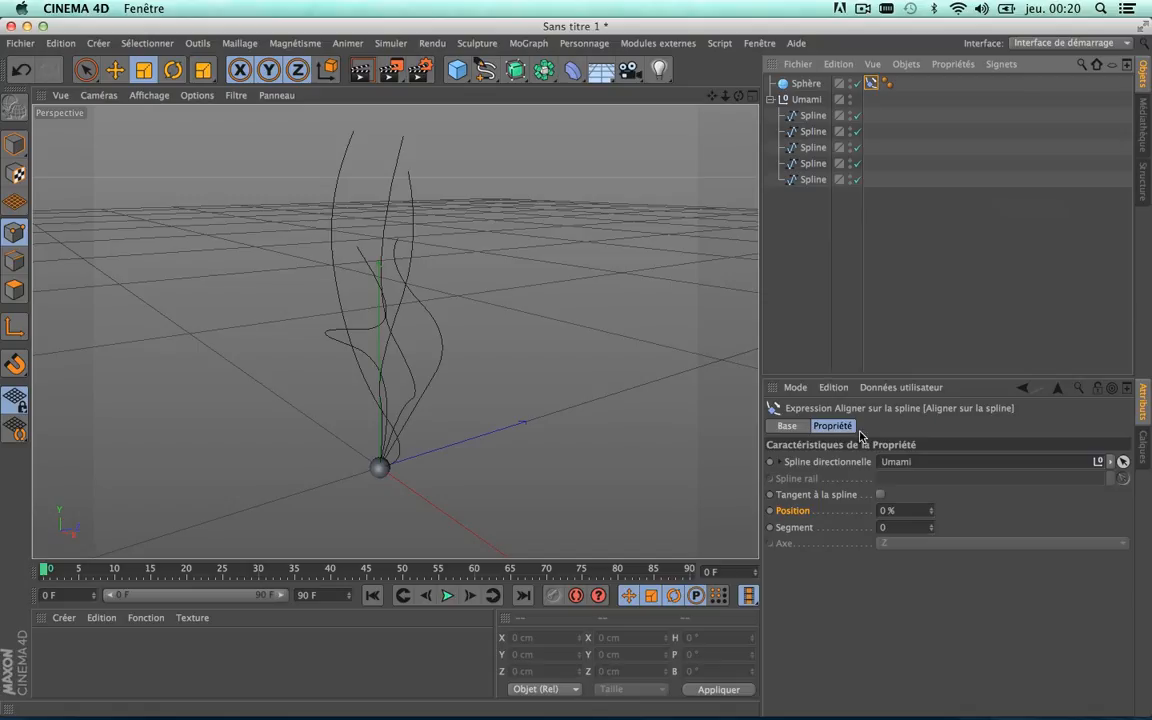
left_click_drag(811, 118, 915, 468)
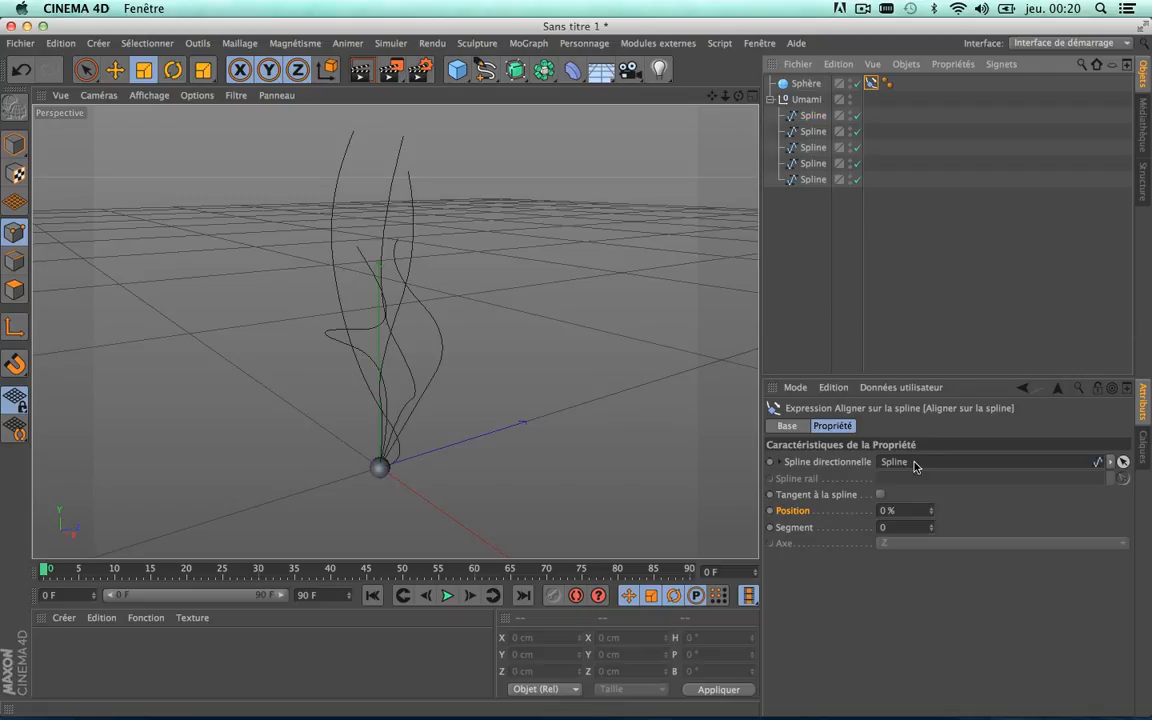
left_click(770, 511)
left_click_drag(504, 570, 764, 582)
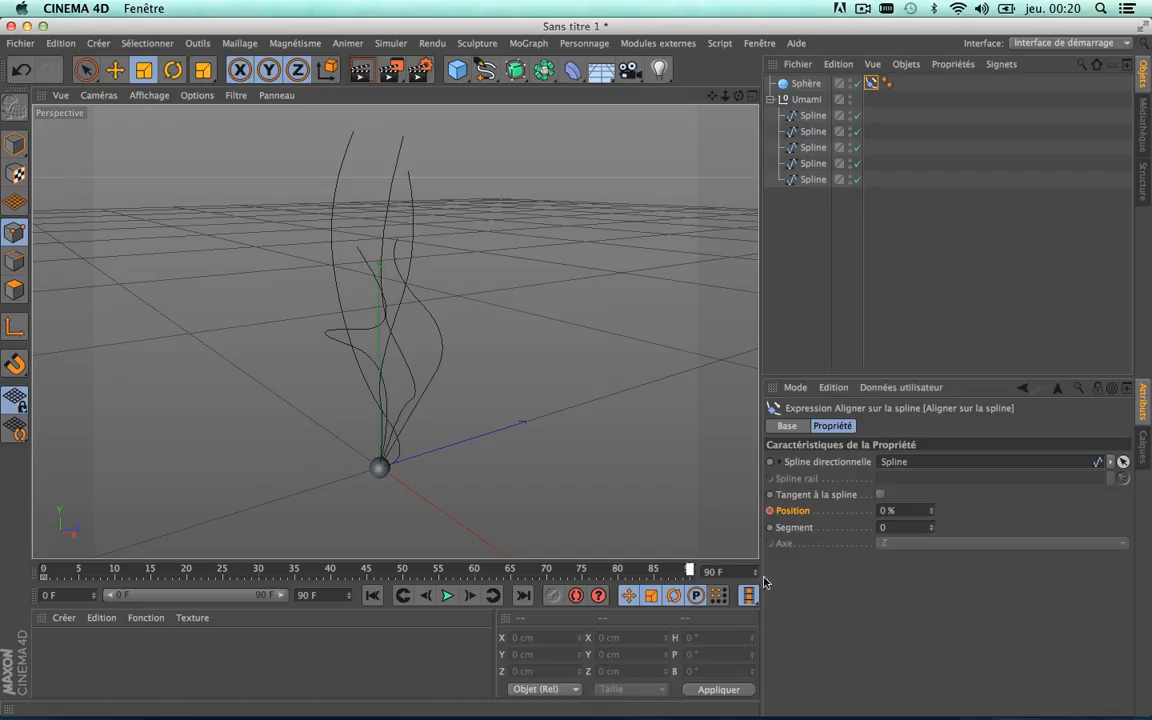
left_click_drag(929, 515, 929, 470)
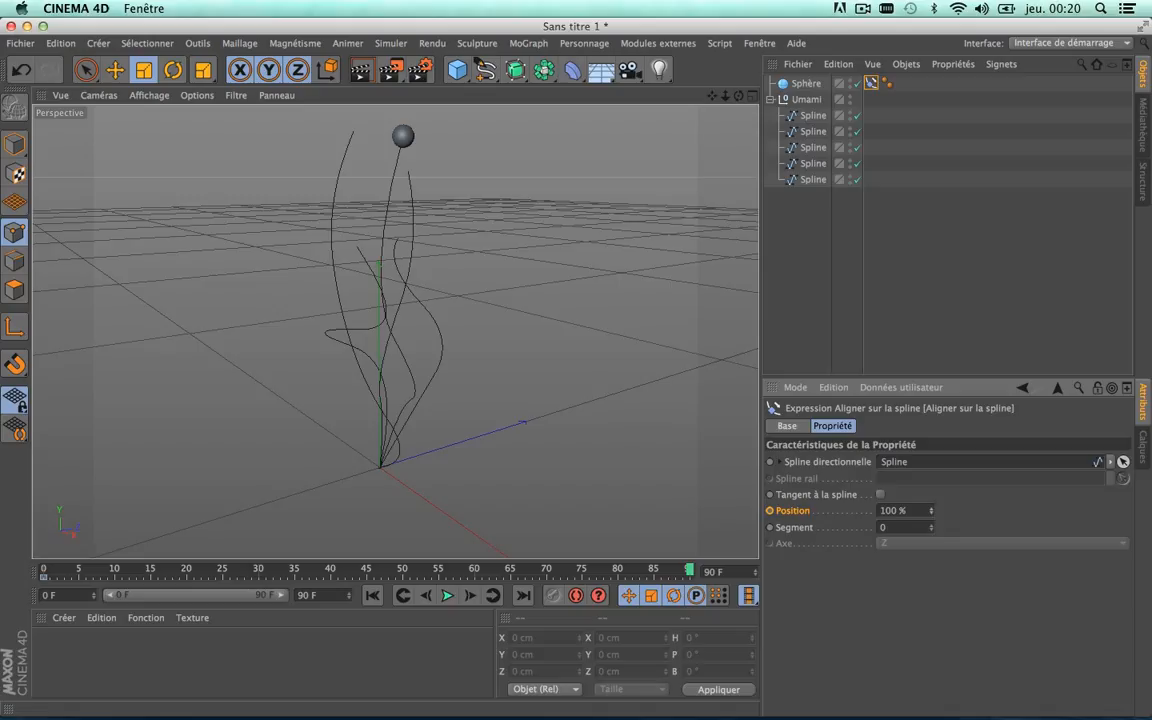
left_click(770, 511)
Scrub and play the animation to check the sphere's travel along its spline, stopping at frame 47
left_click(686, 572)
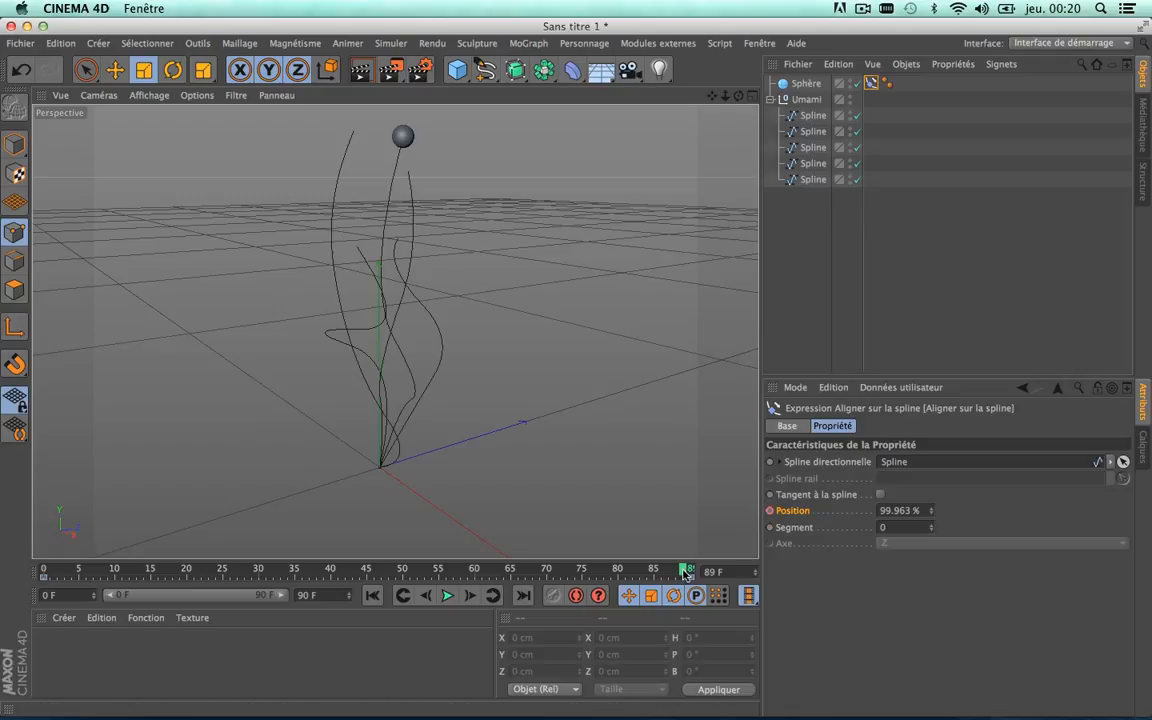
left_click_drag(680, 571, 731, 573)
left_click_drag(686, 572, 10, 563)
left_click(447, 595)
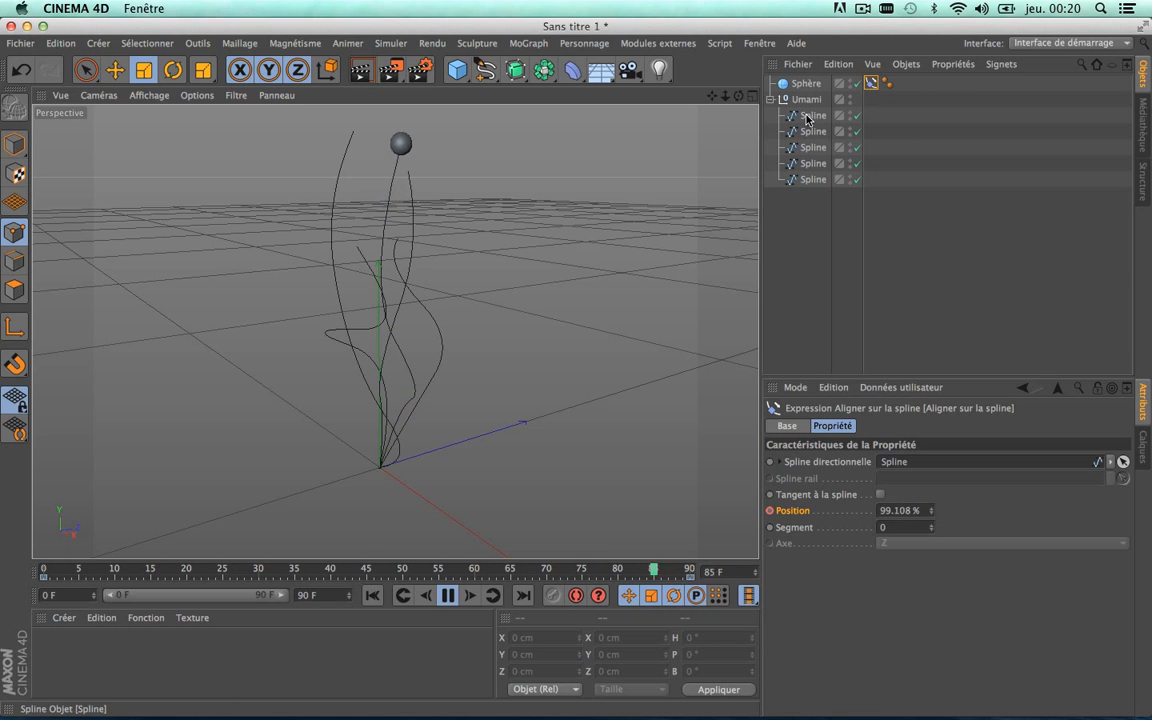
left_click(447, 596)
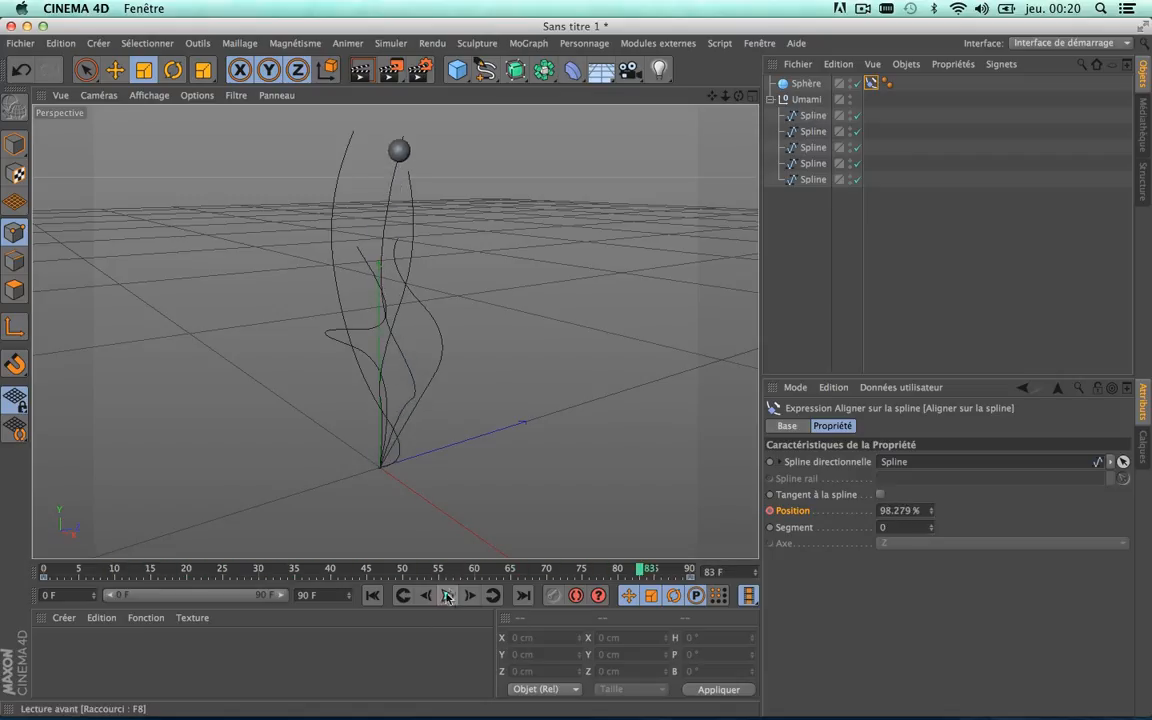
left_click_drag(470, 571, 381, 566)
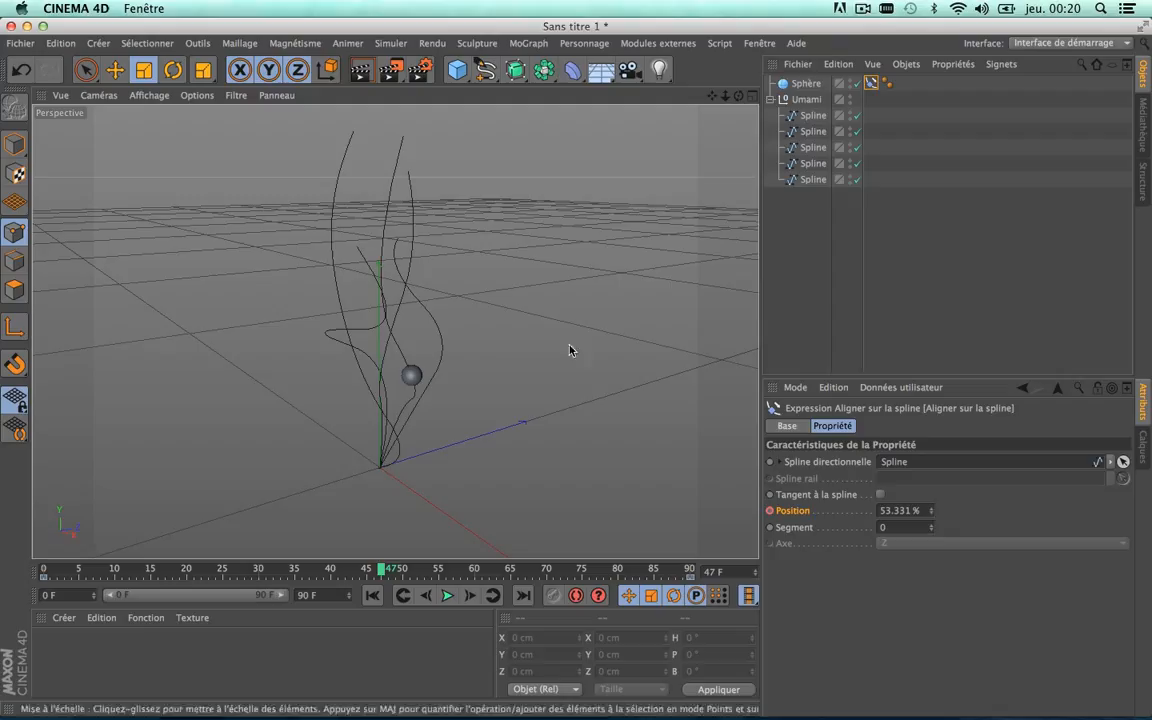
Duplicate the sphere five times at the top level above Umami, undoing the copy that was nested inside it
left_click(806, 85)
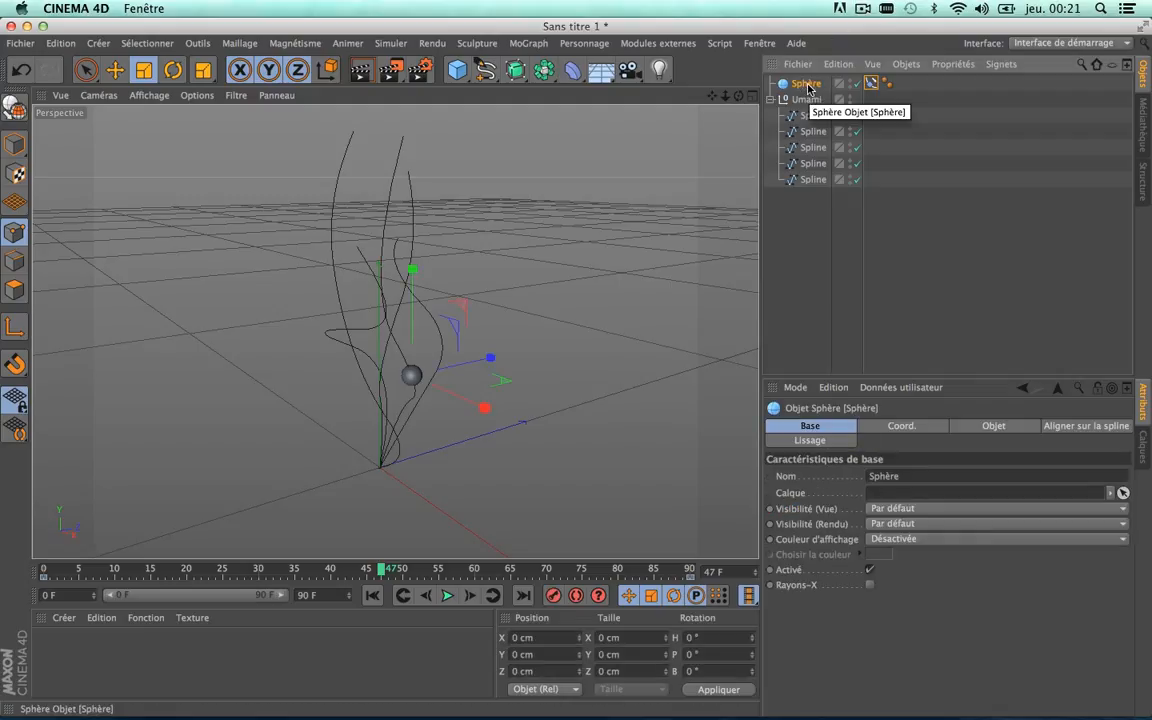
left_click_drag(808, 87, 812, 133)
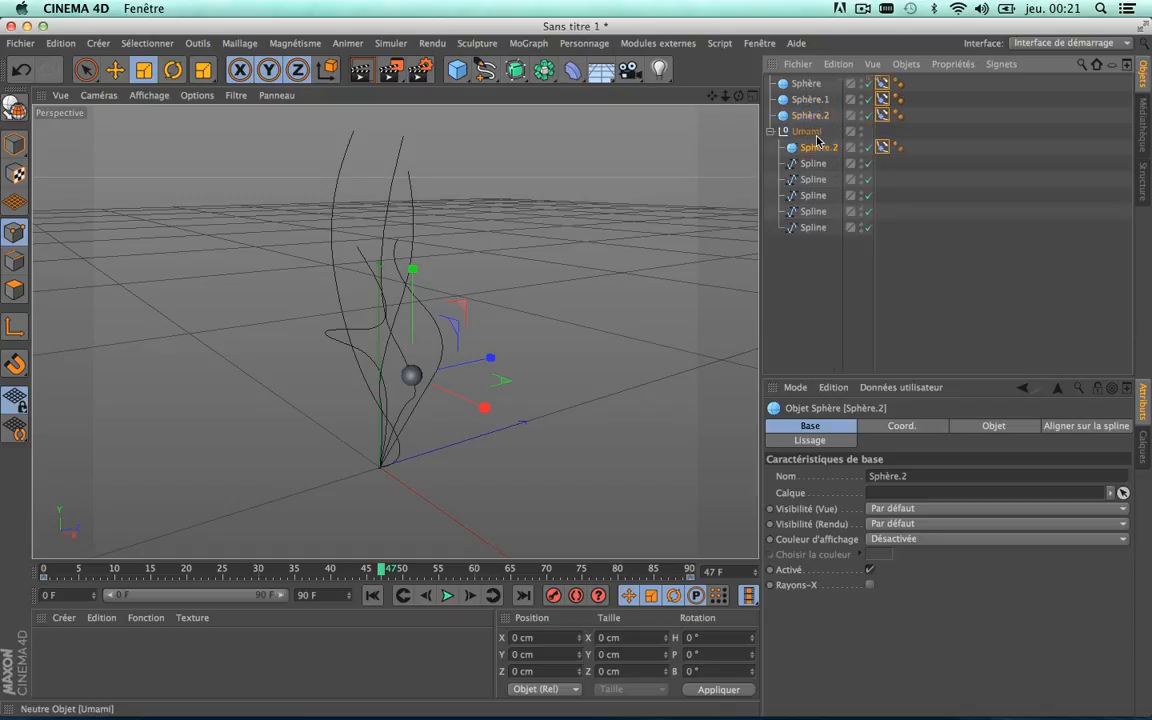
key("super+z")
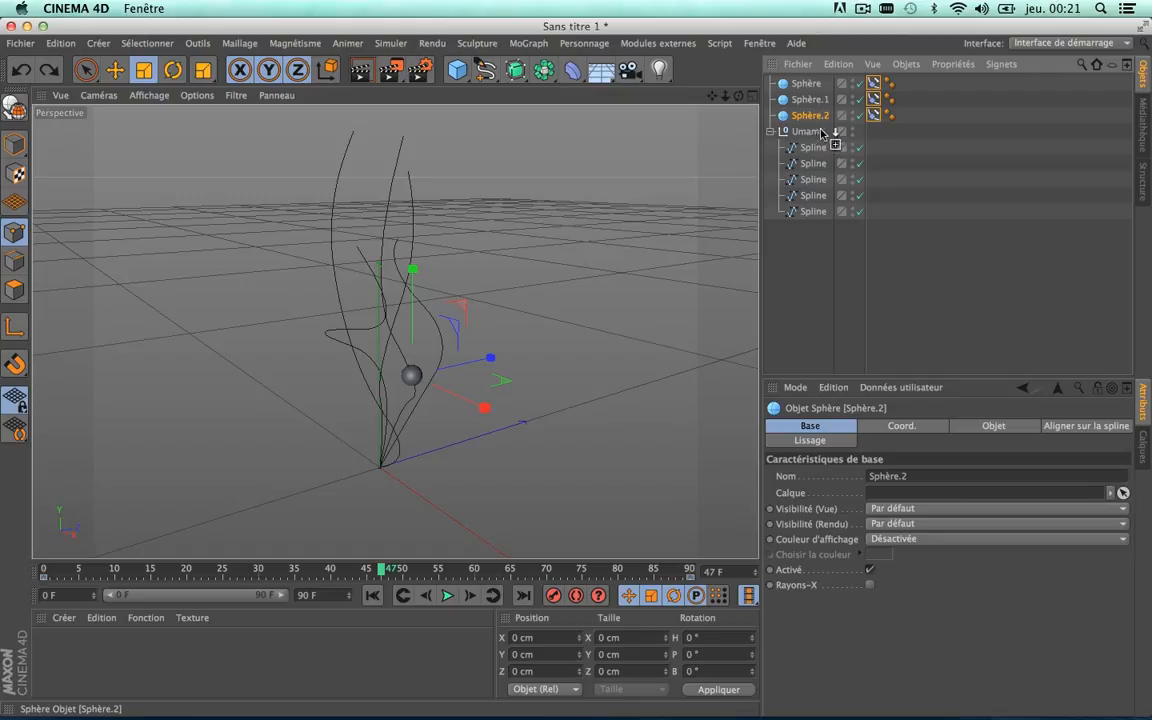
left_click_drag(821, 132, 820, 141, "ctrl")
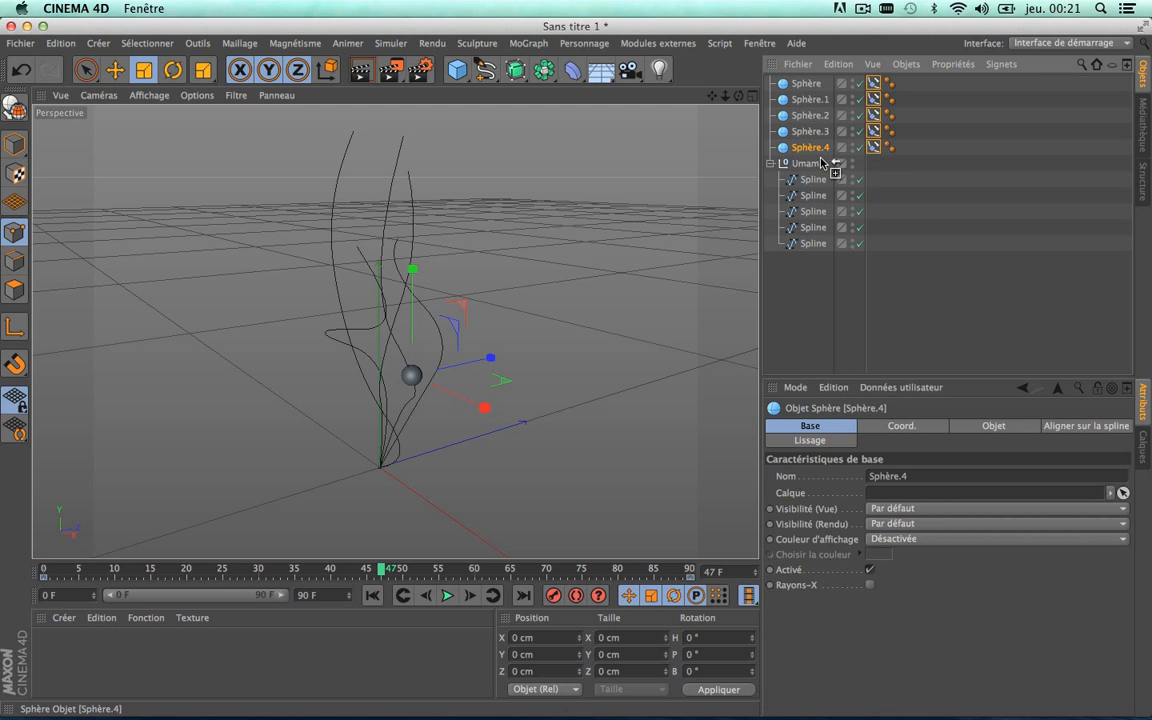
left_click_drag(822, 162, 822, 163, "ctrl")
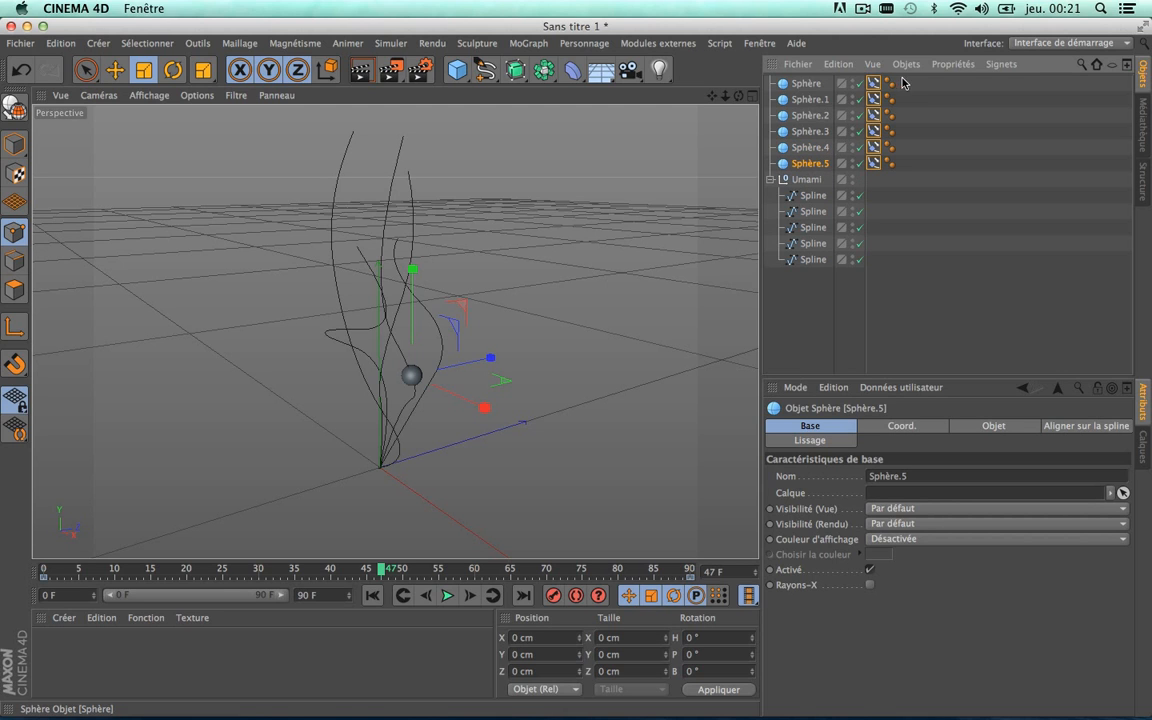
Assign Umami's second to fifth splines, in order, as the Align to Spline paths of Sphère.1 to Sphère.4
left_click(874, 100)
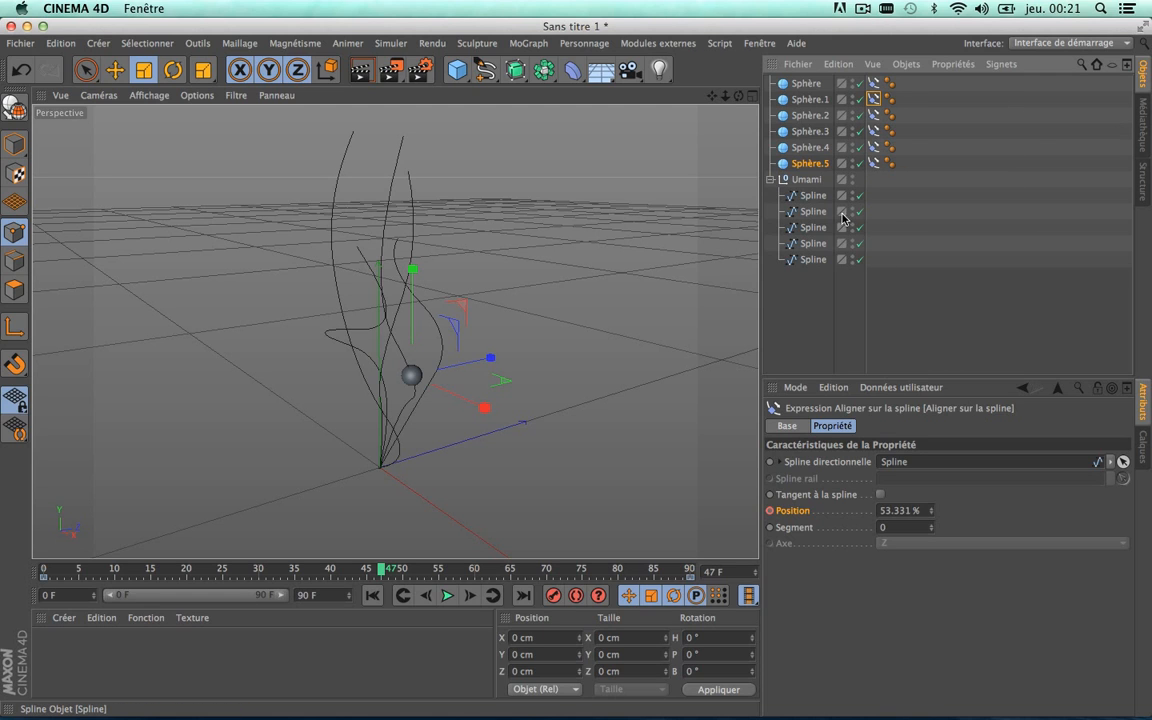
left_click_drag(816, 213, 936, 463)
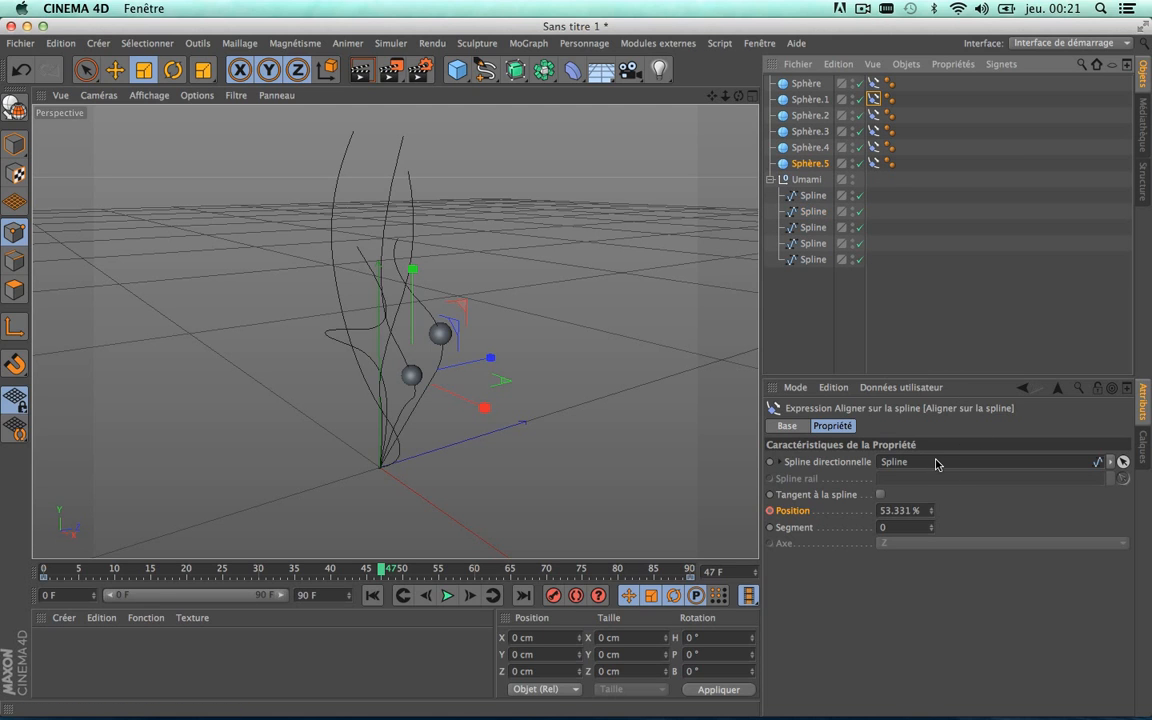
left_click(875, 117)
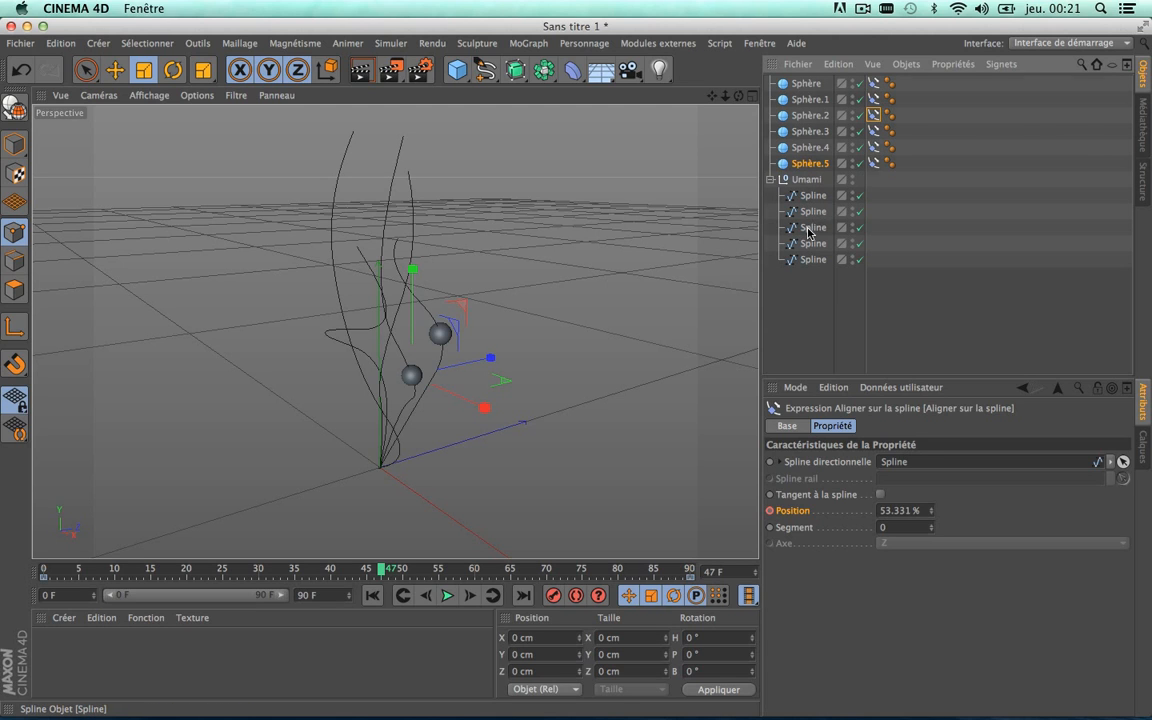
left_click_drag(808, 228, 905, 462)
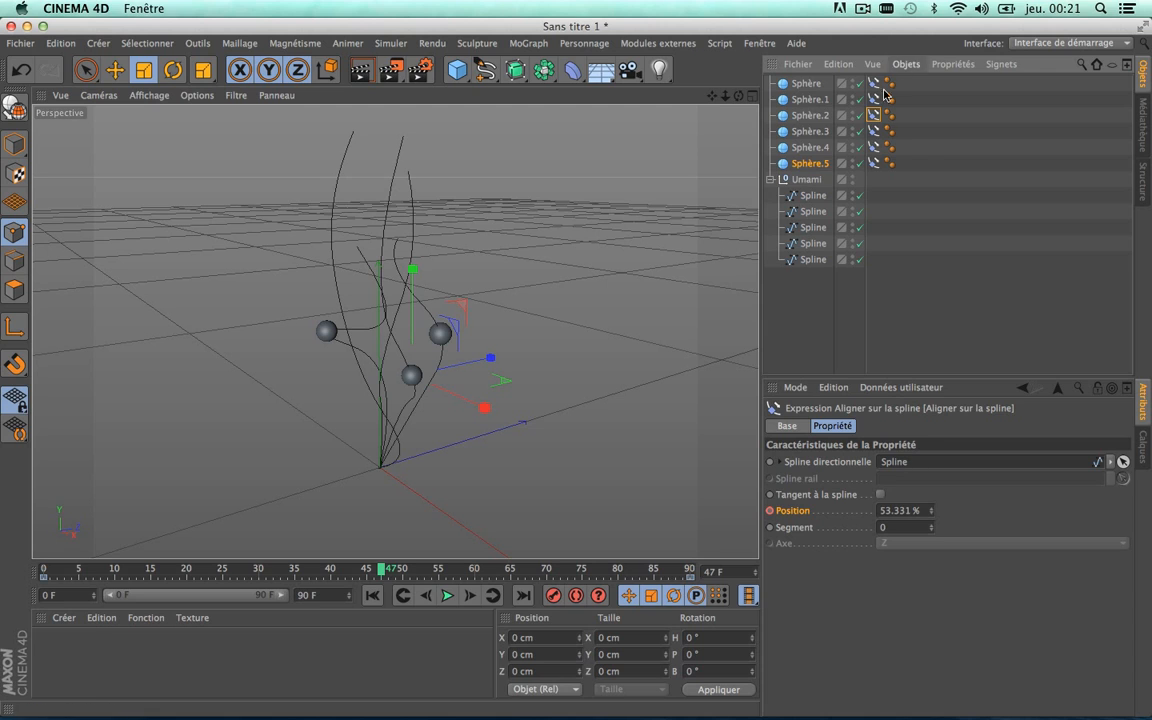
left_click(873, 131)
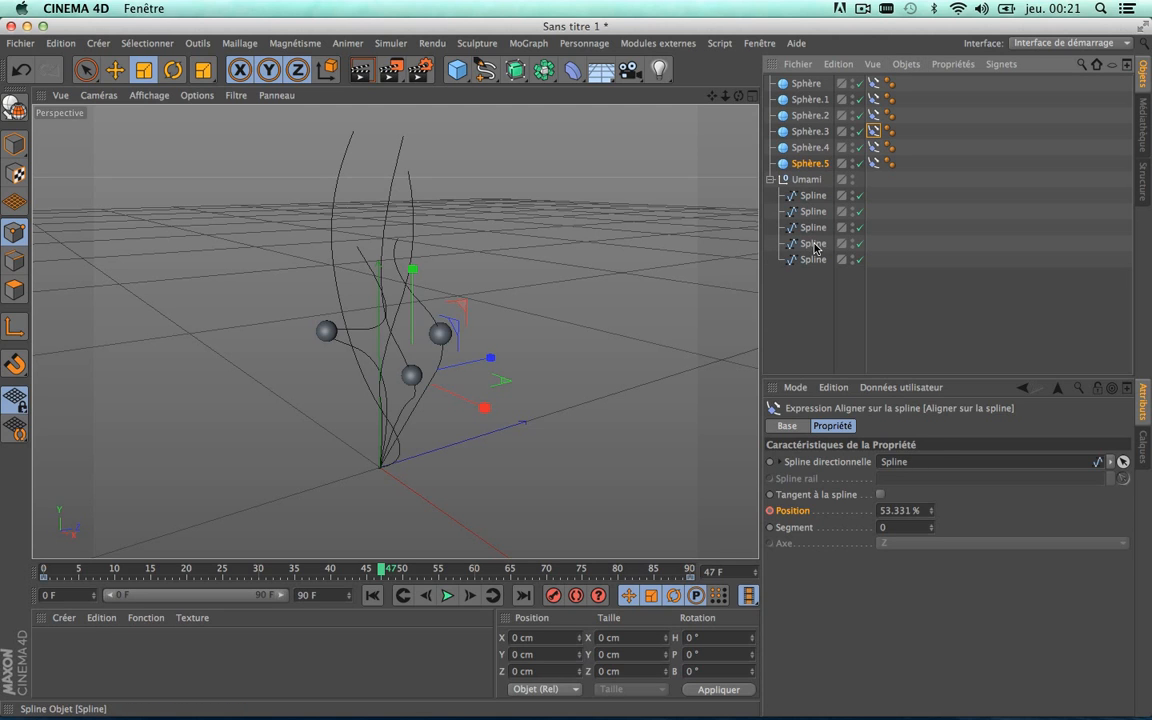
left_click_drag(813, 244, 931, 462)
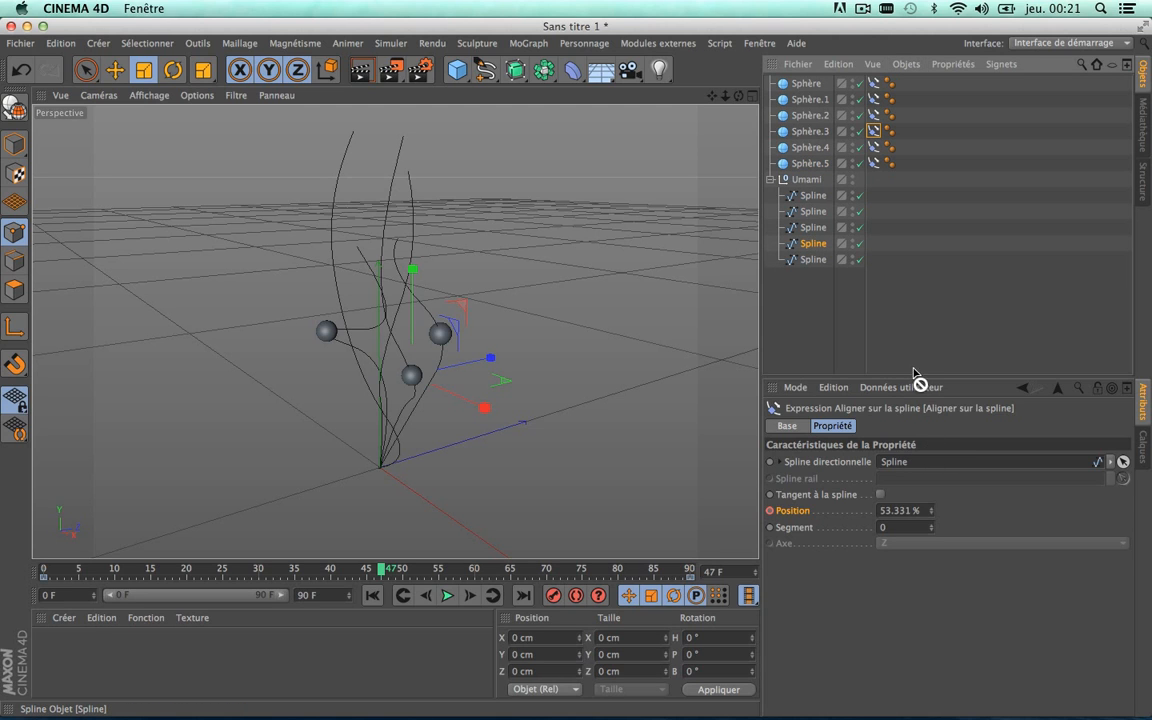
left_click_drag(915, 373, 911, 465)
left_click(873, 147)
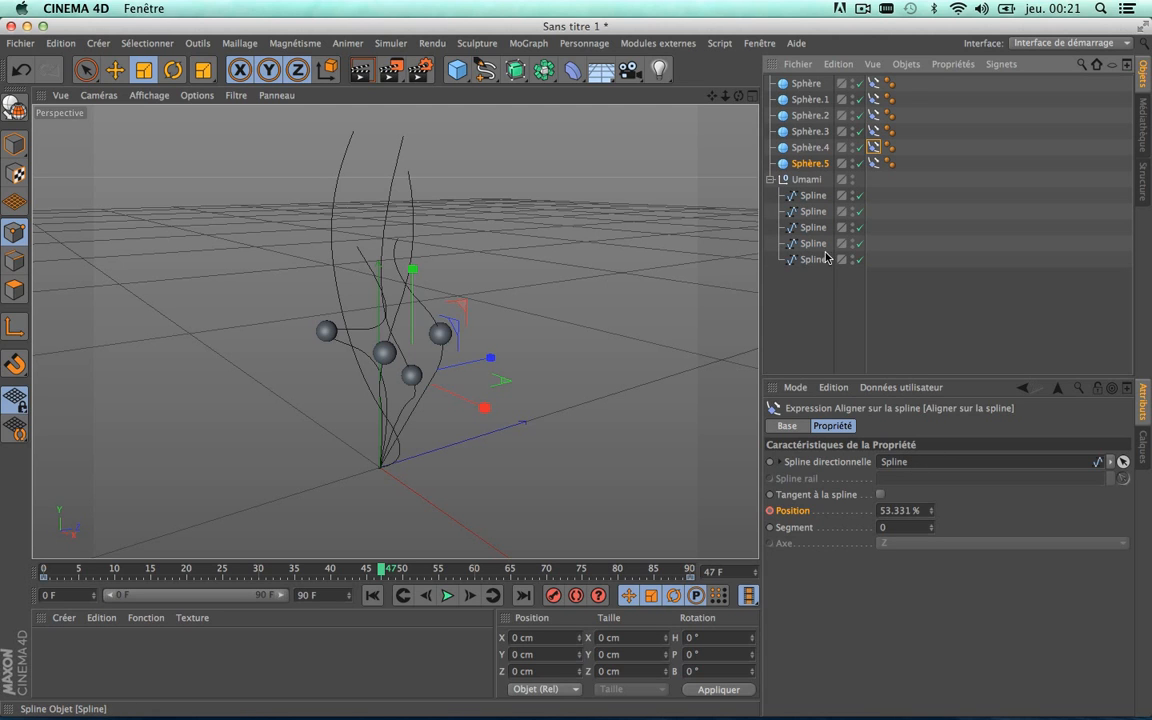
left_click_drag(813, 259, 905, 462)
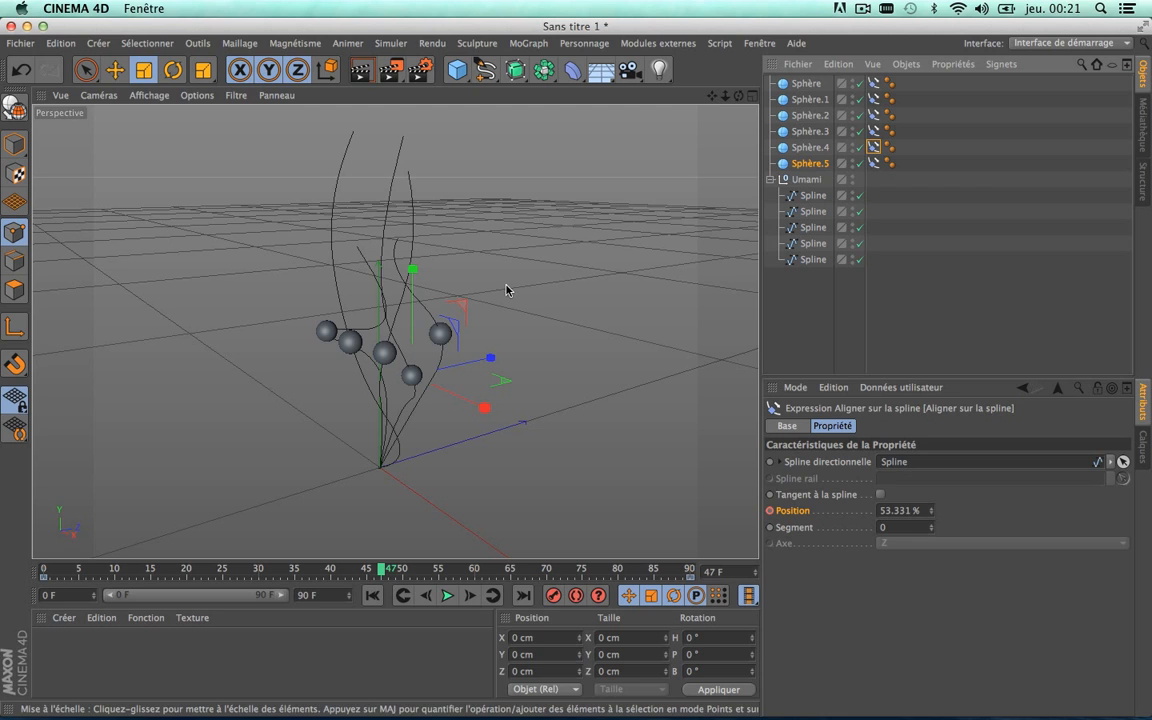
Play the animation and delete the surplus Sphère.5
left_click(448, 596)
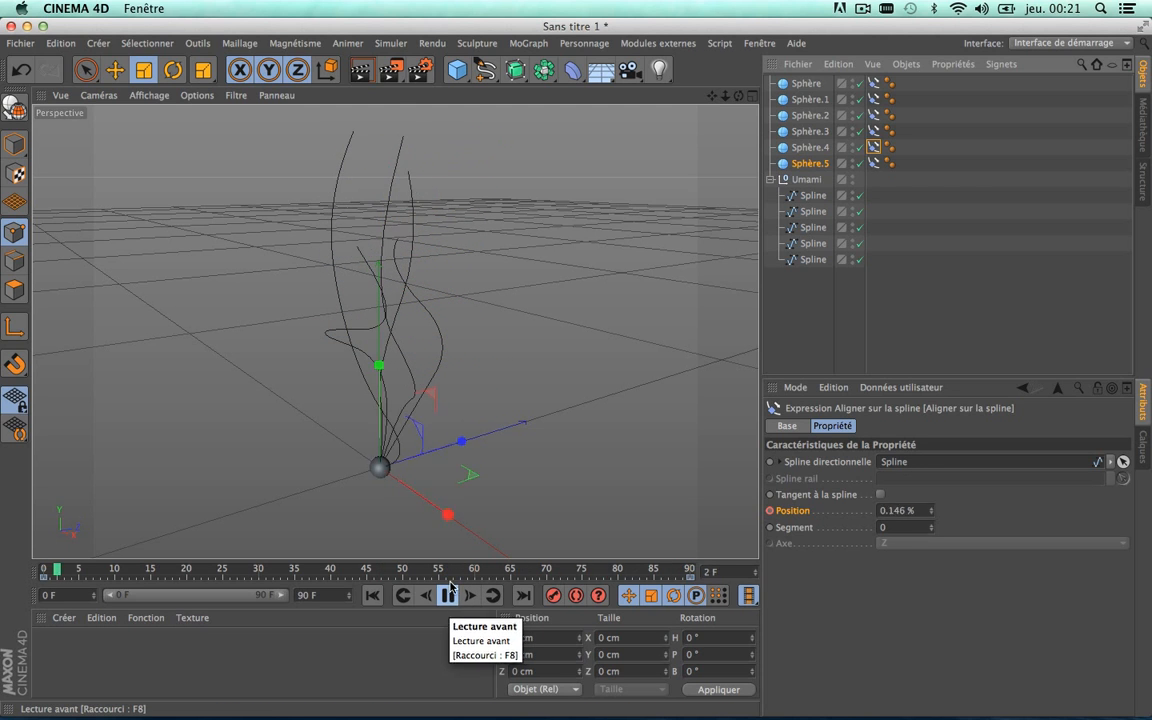
left_click(806, 163)
key("Delete")
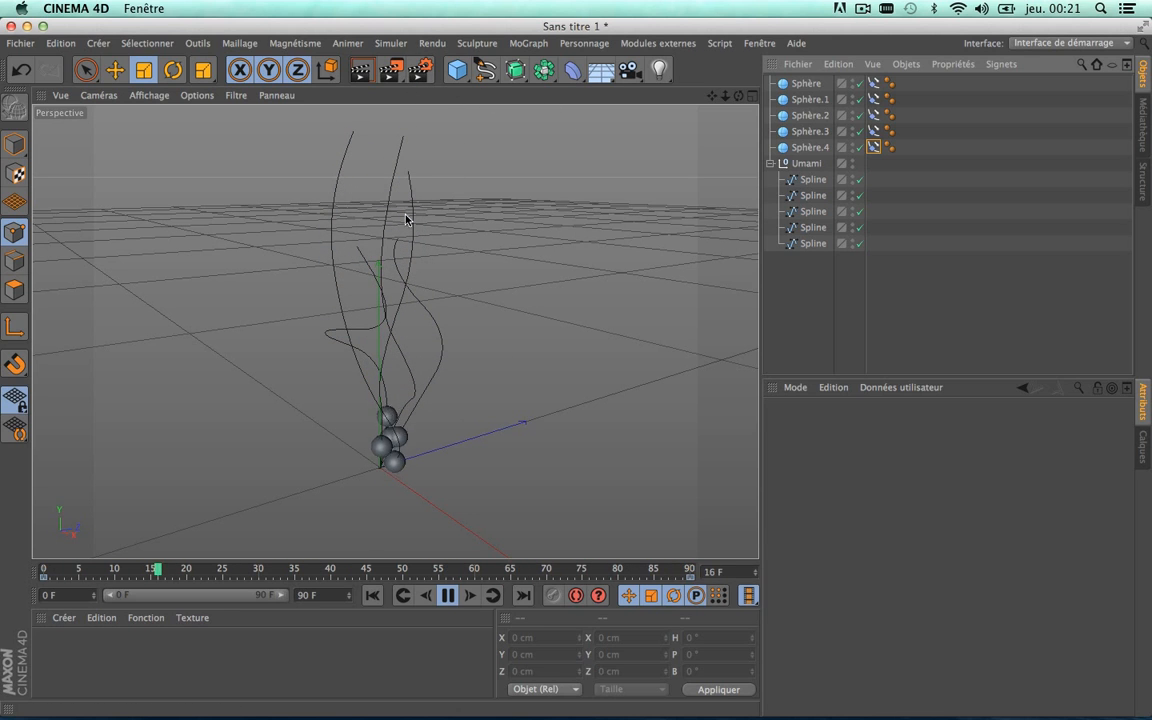
Stop and replay the animation of the five spheres, pausing at frame 41
key("F8")
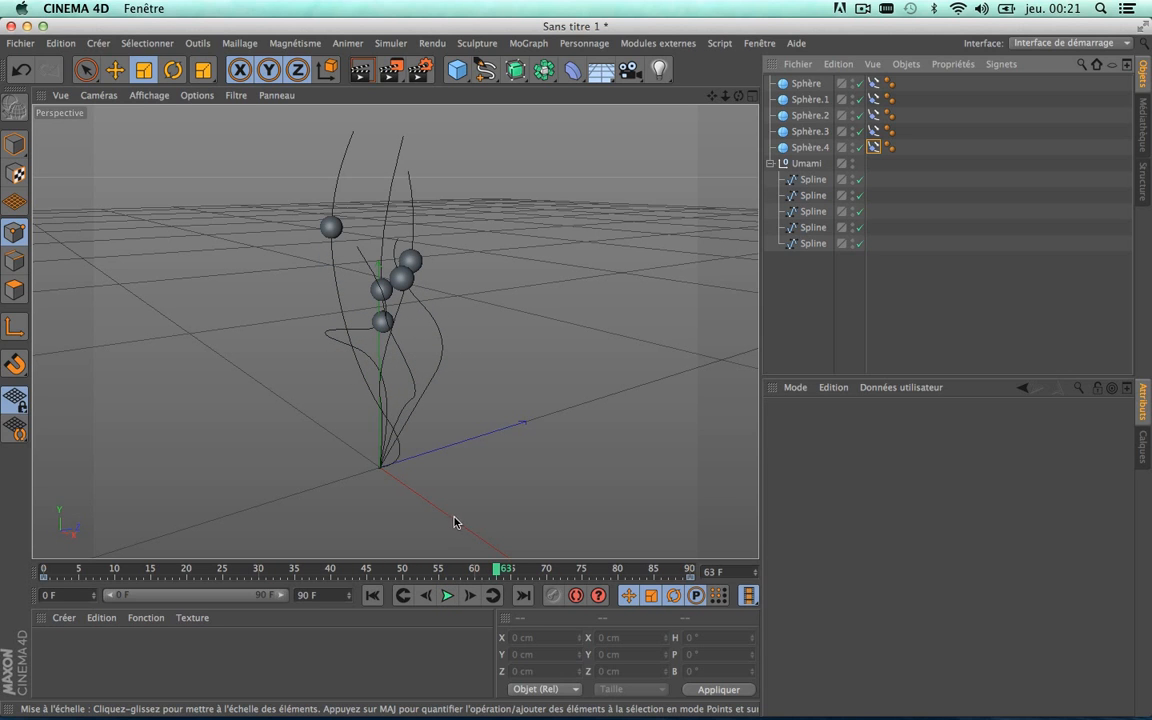
left_click(447, 595)
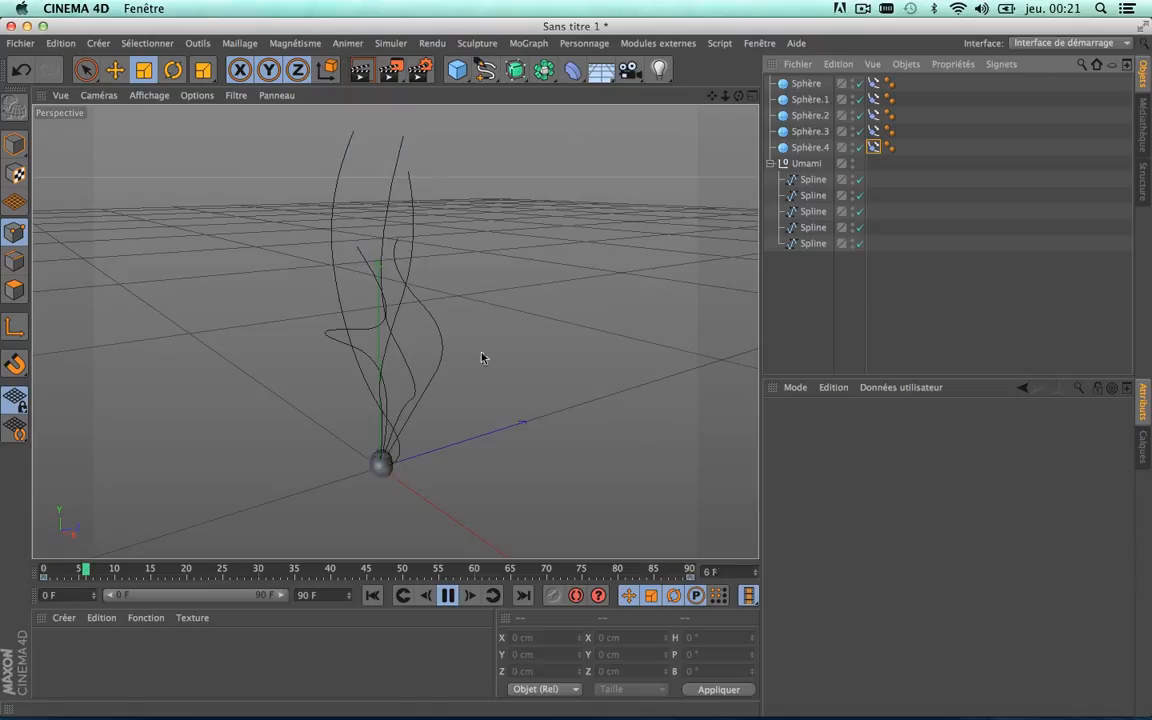
left_click(447, 595)
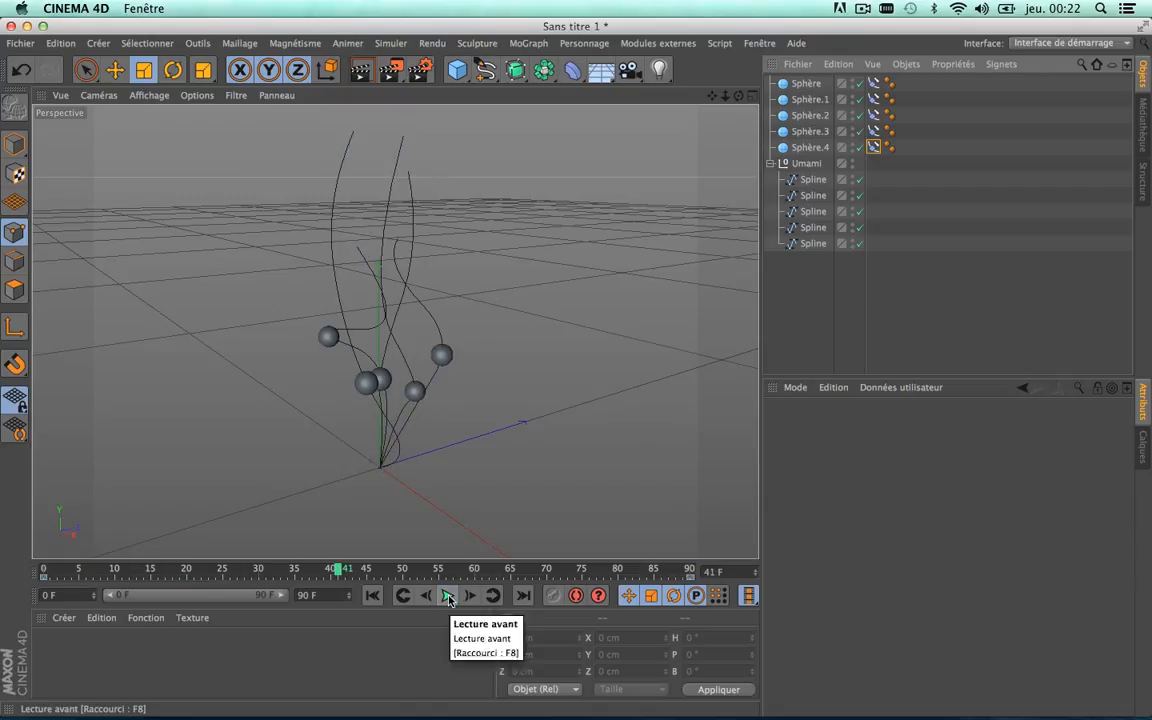
Select the five Umami splines one by one to identify their curves, and open the first sphere's Align to Spline tag
left_click(812, 180)
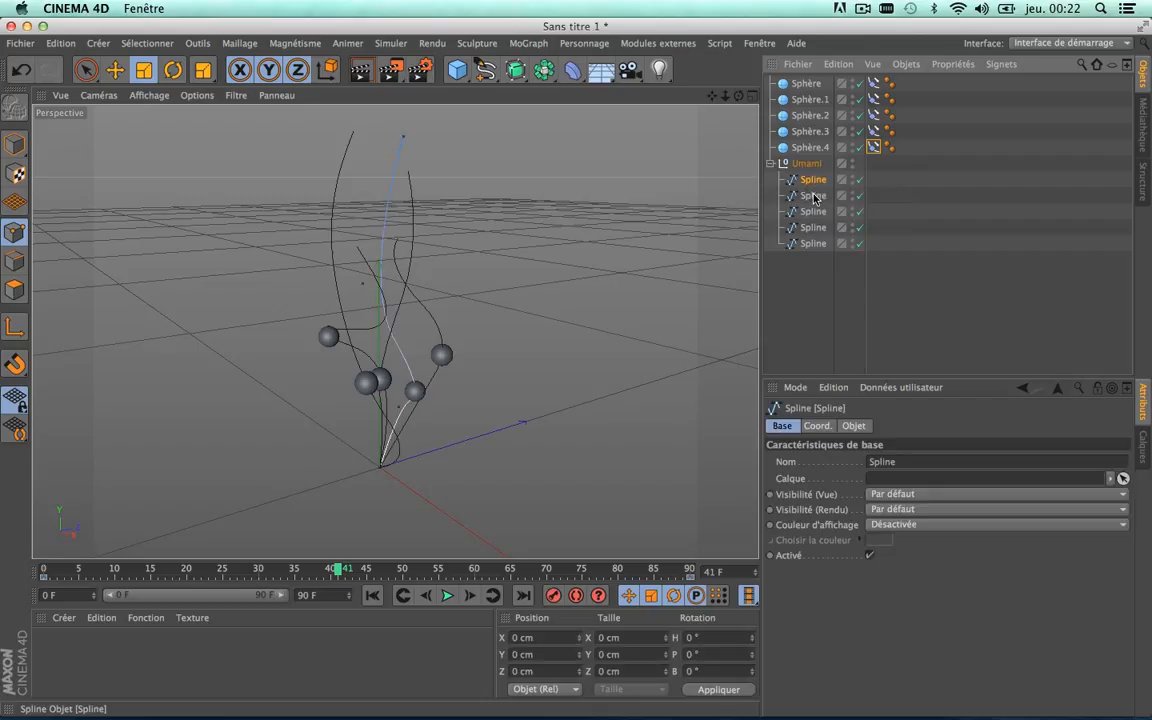
left_click(813, 196)
left_click(813, 212)
left_click(813, 228)
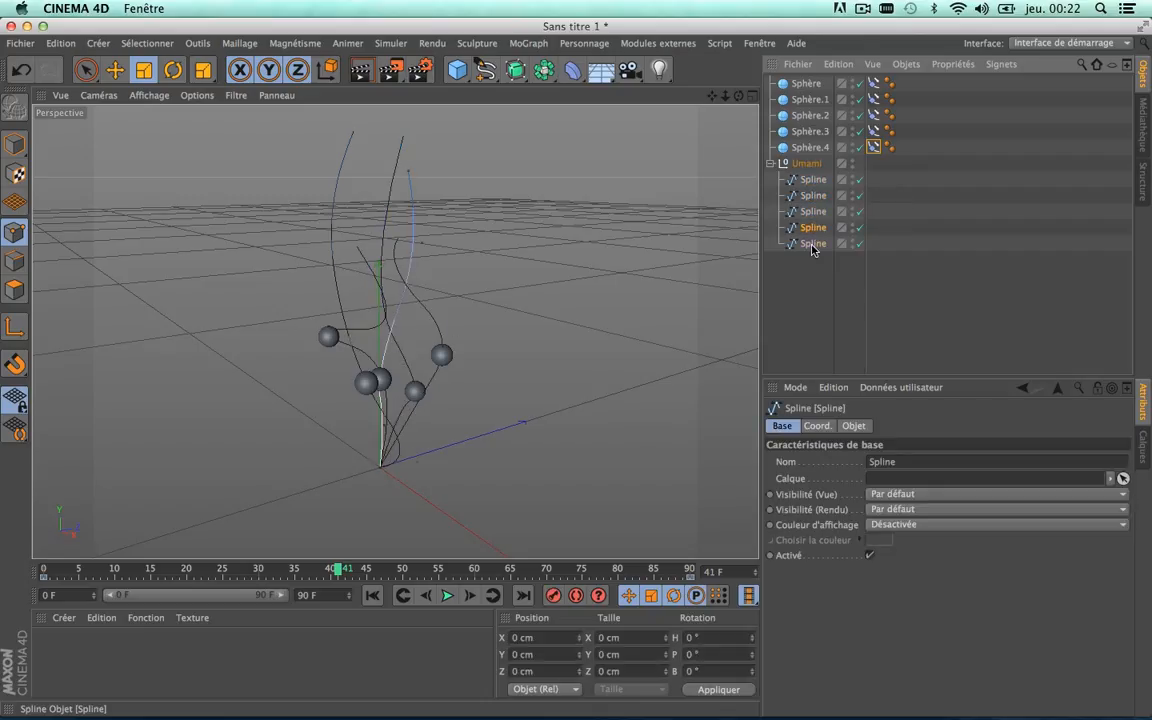
left_click(812, 244)
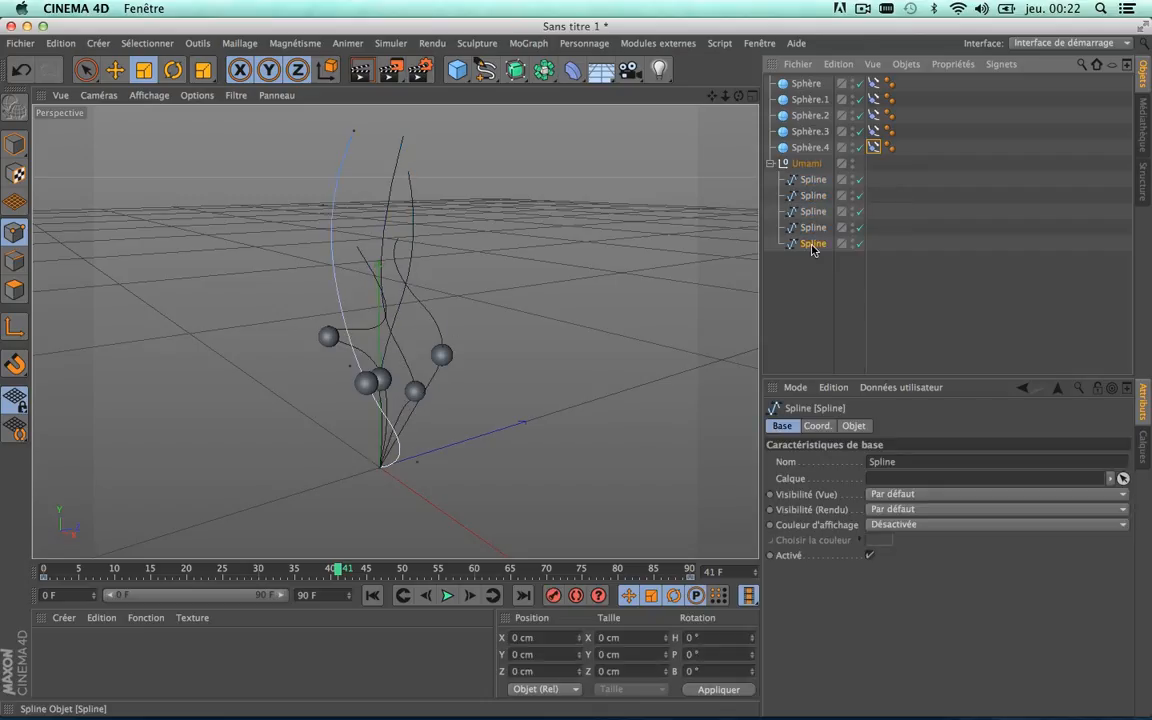
left_click(810, 84)
left_click(873, 83)
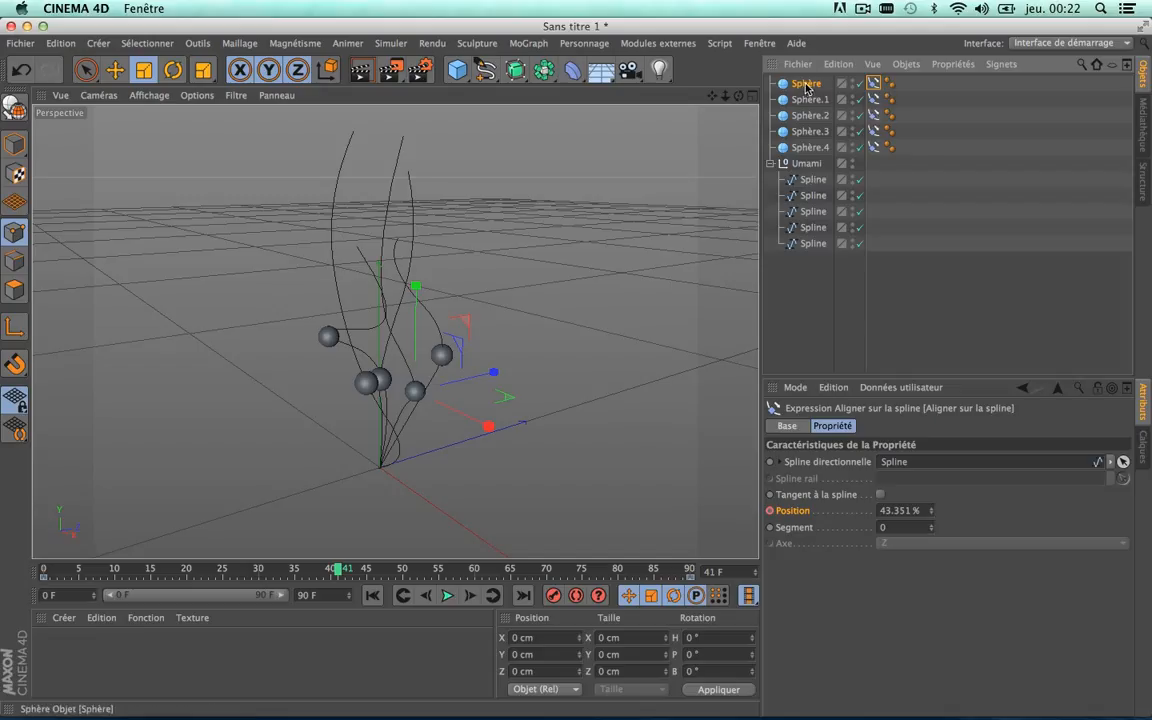
Add a cube and scale it down uniformly at the base of the branches
left_click(815, 306)
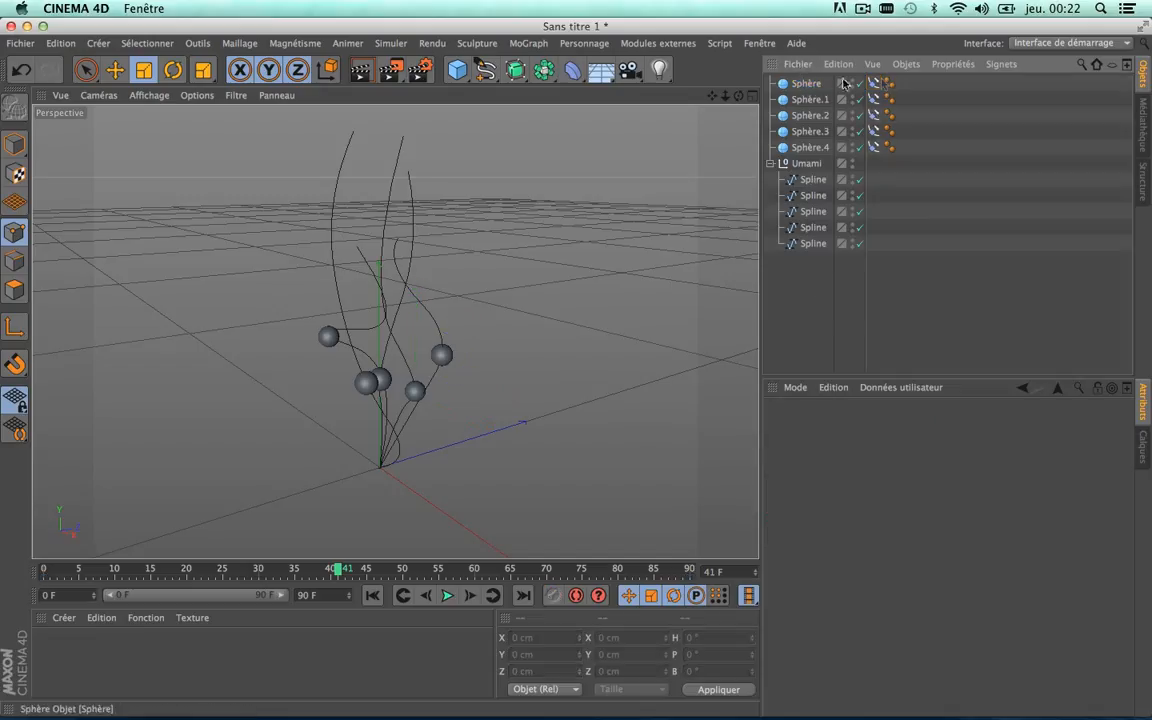
left_click(803, 85)
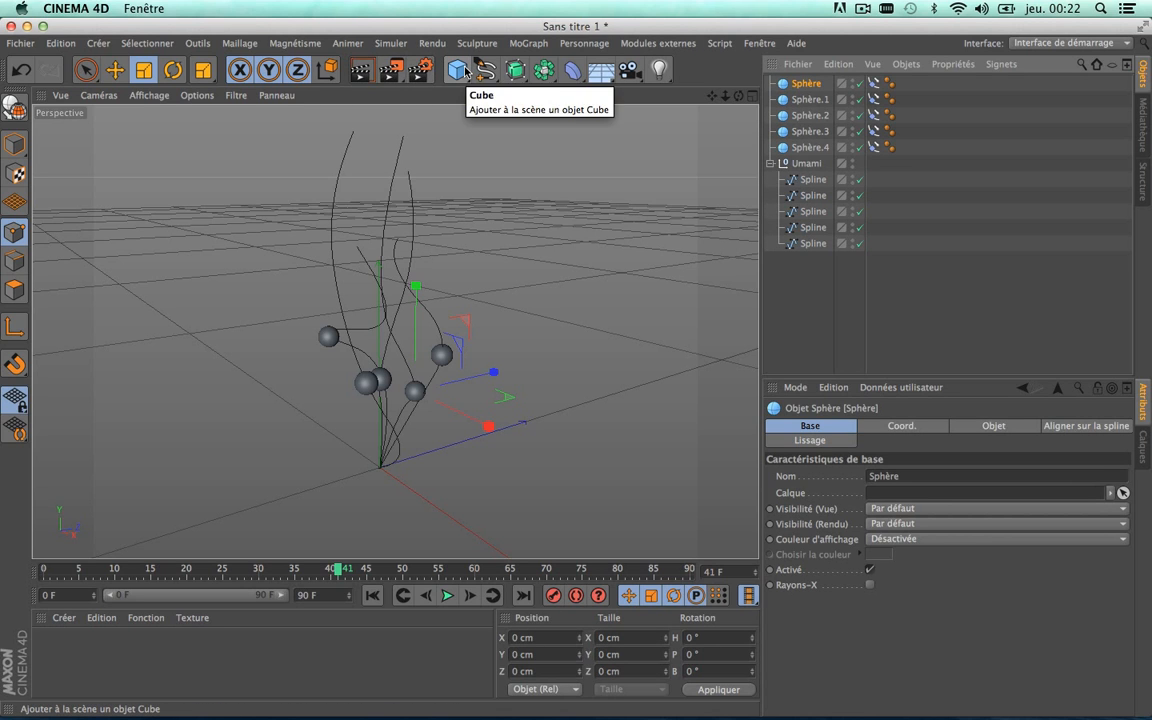
left_click(462, 70)
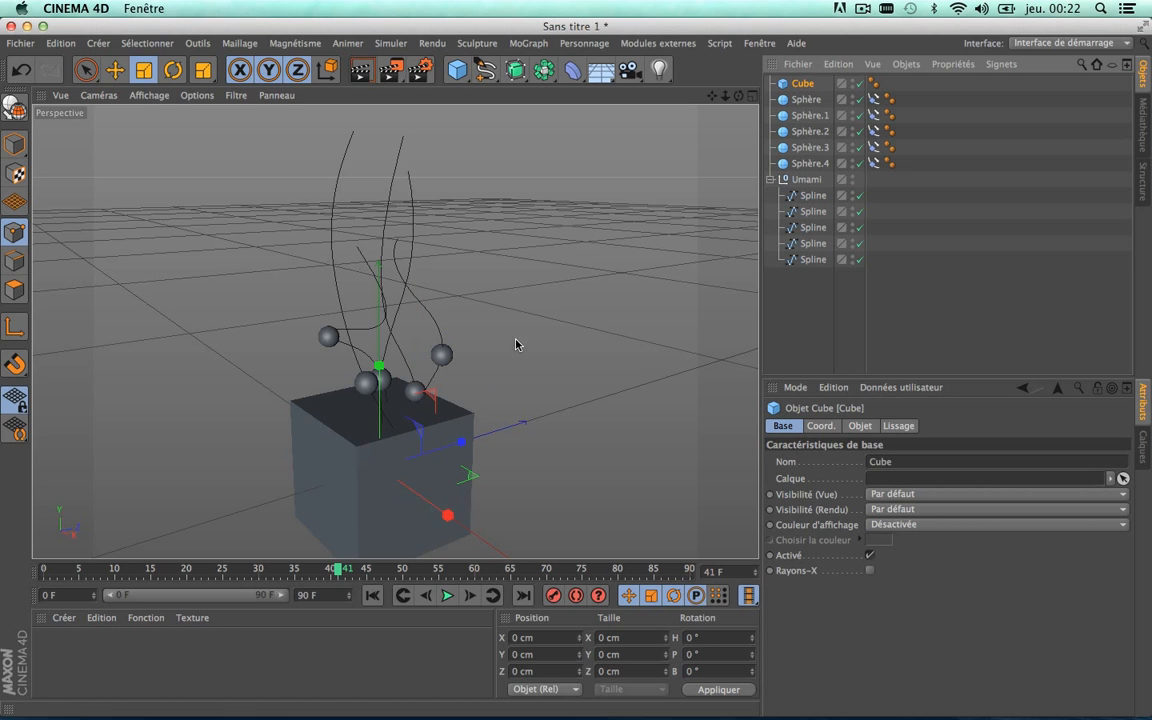
left_click_drag(640, 258, 352, 501)
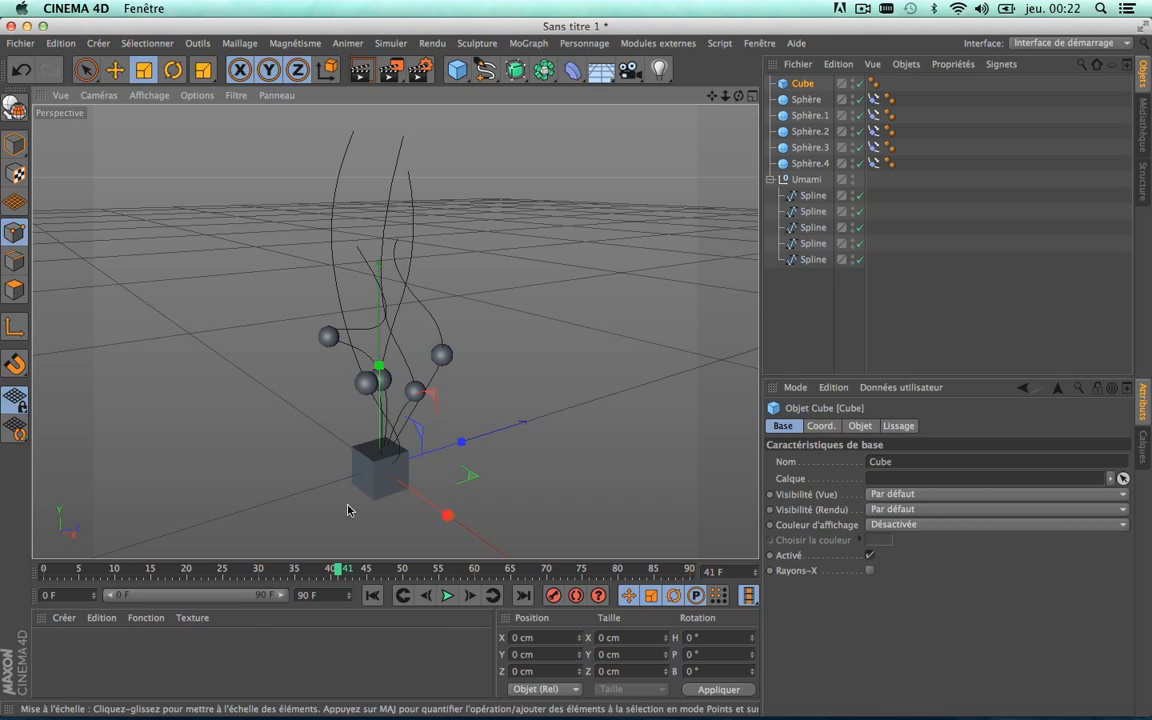
Give the cube an Align to Spline tag and assign Umami's first spline as its path
right_click(801, 85)
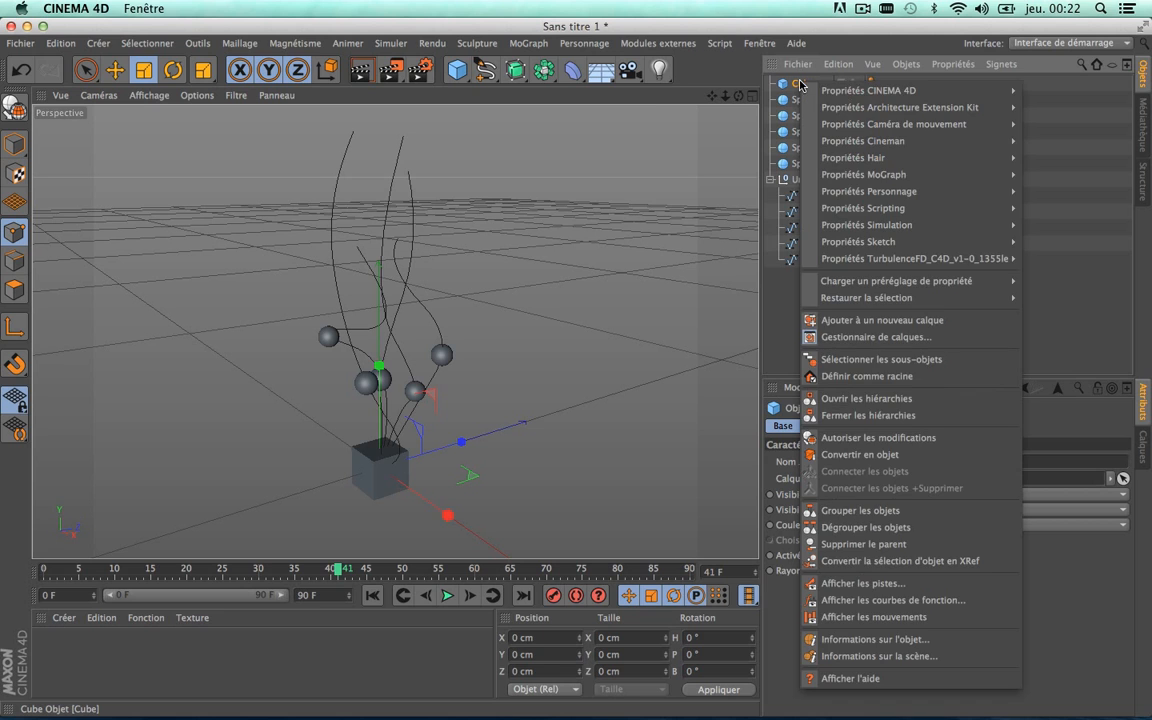
mouse_move(848, 94)
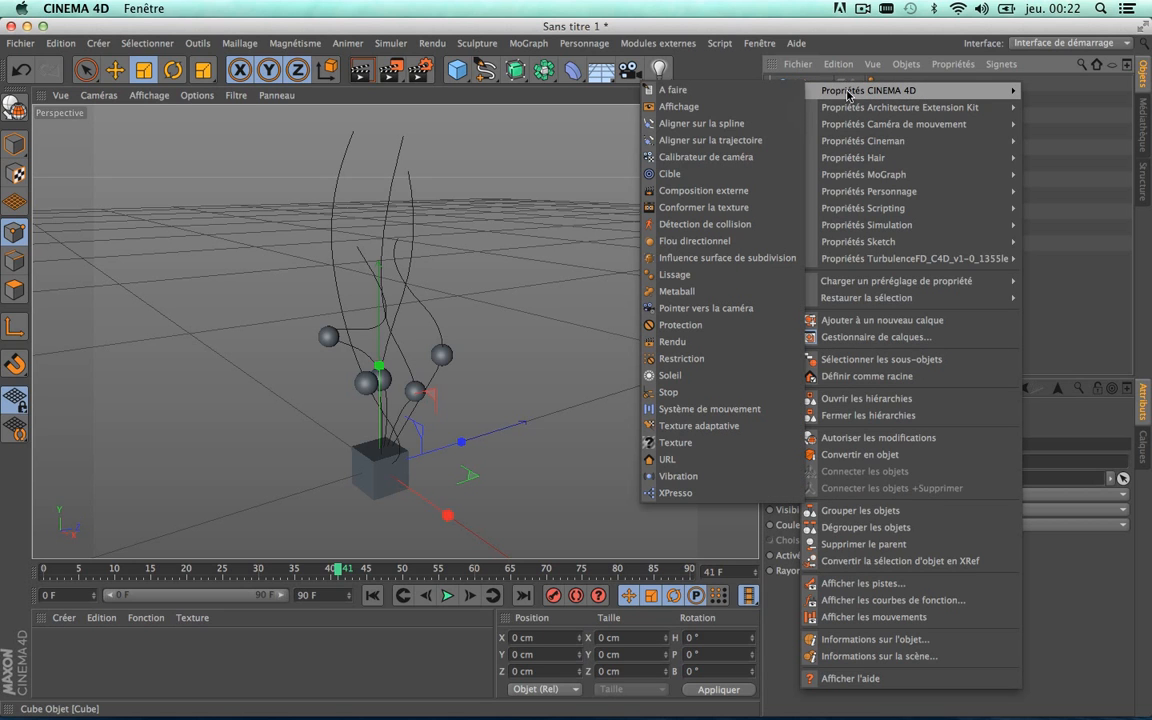
left_click(737, 124)
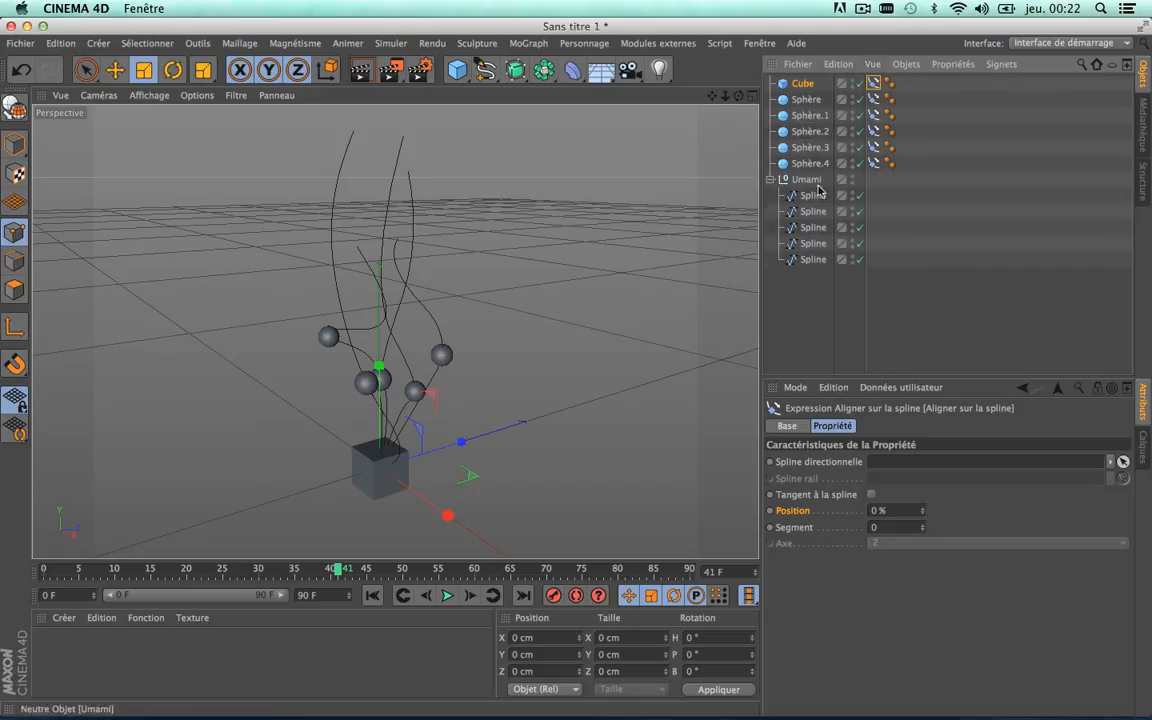
left_click_drag(813, 196, 918, 463)
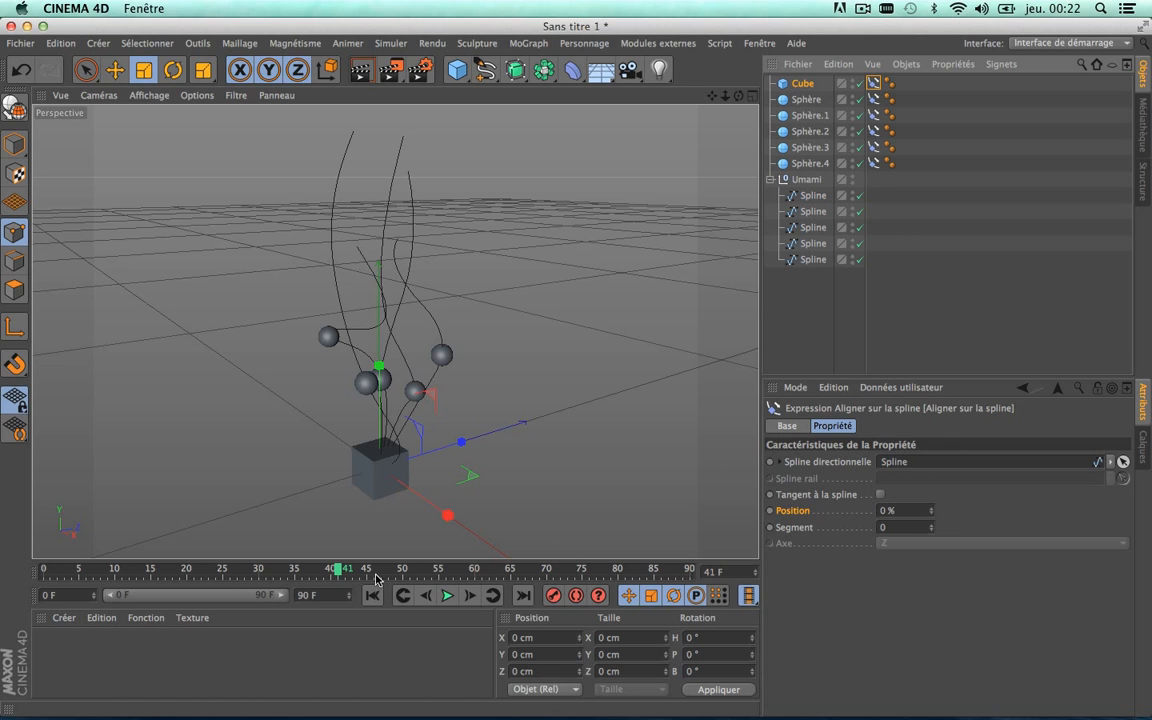
Keyframe the cube's position along the spline at 0% on frame 45 and 100% on frame 90
left_click_drag(340, 570, 364, 577)
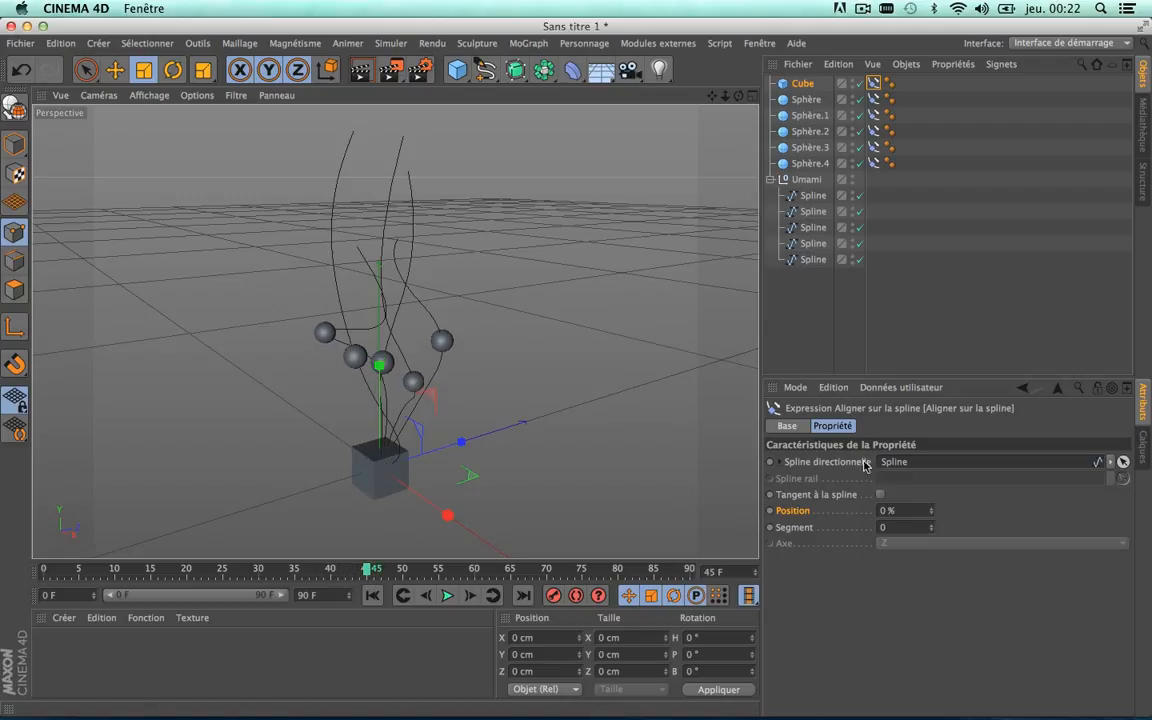
left_click(770, 511)
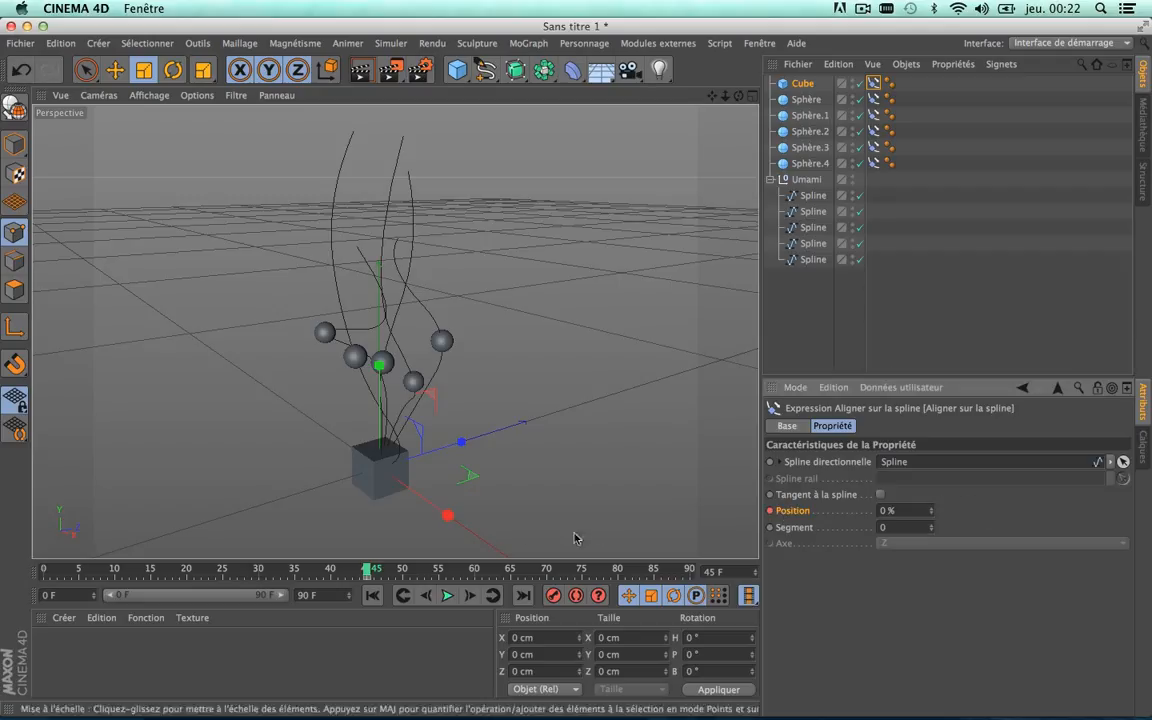
key("shift+g")
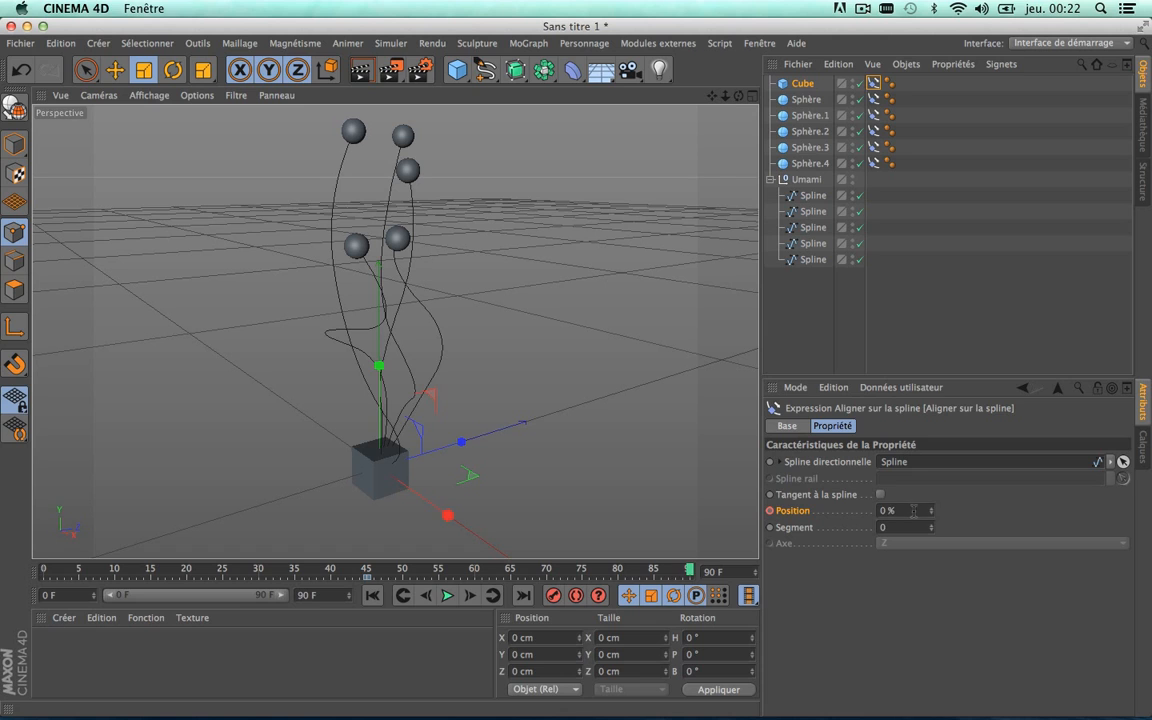
left_click_drag(931, 512, 931, 440)
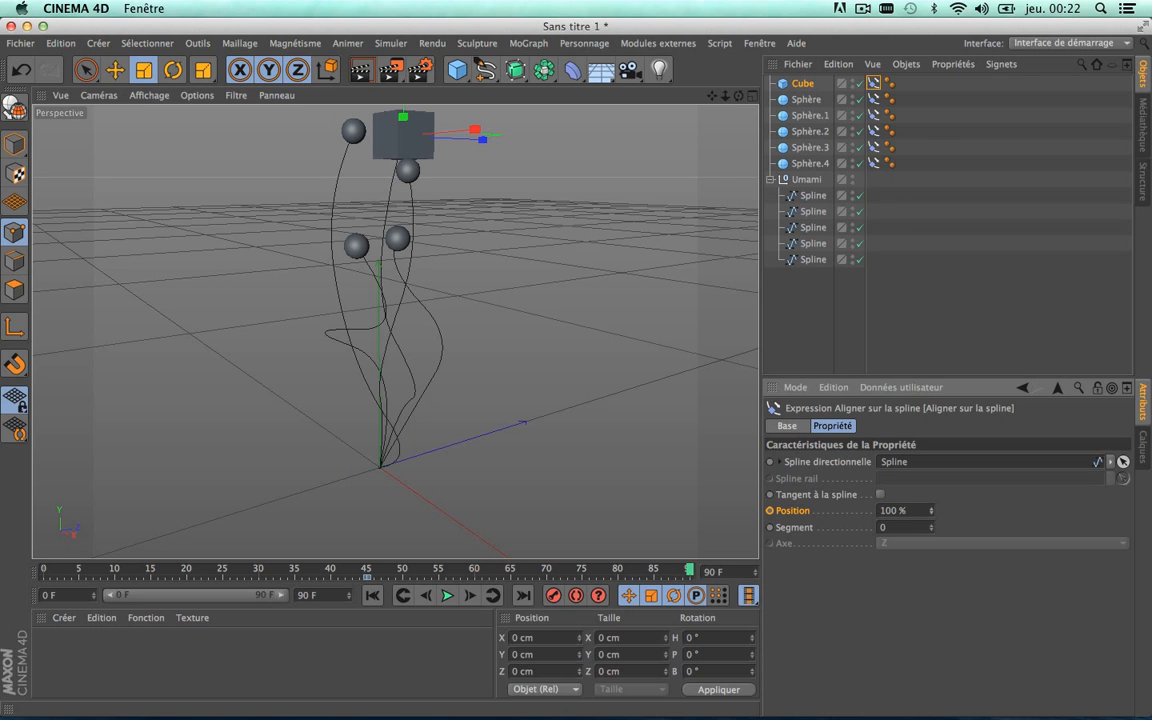
left_click(770, 511)
Play the animation of the cube and spheres from the beginning and stop it
left_click_drag(690, 571, 43, 571)
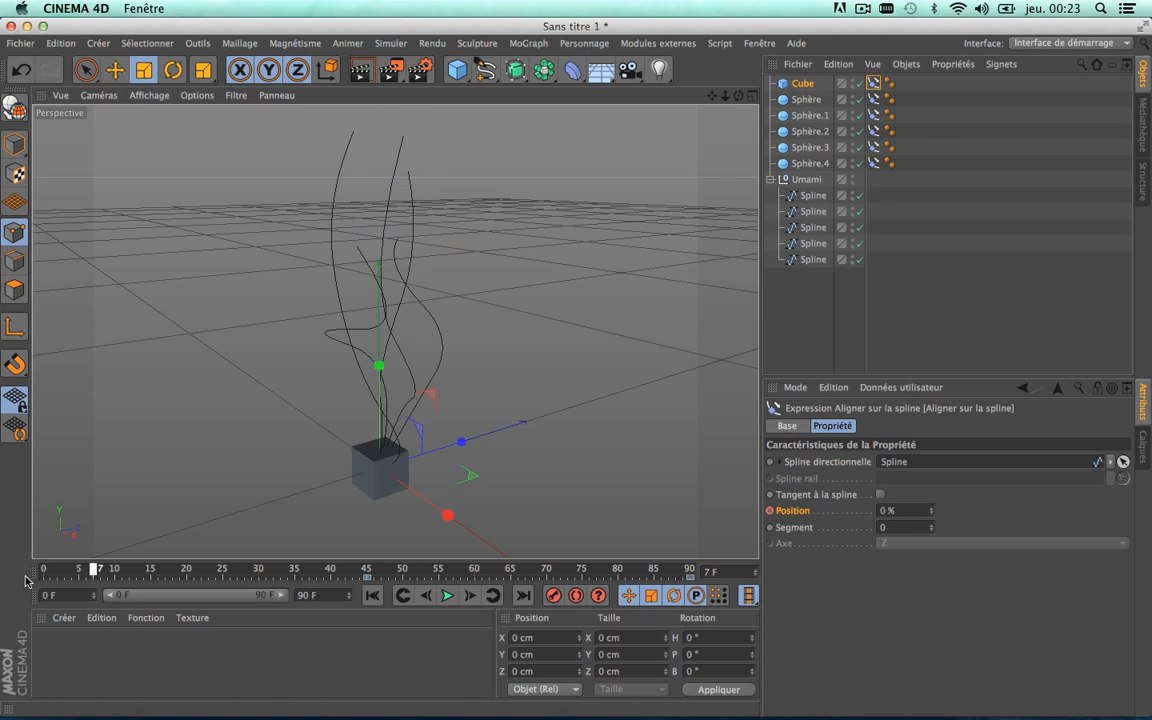
left_click(448, 596)
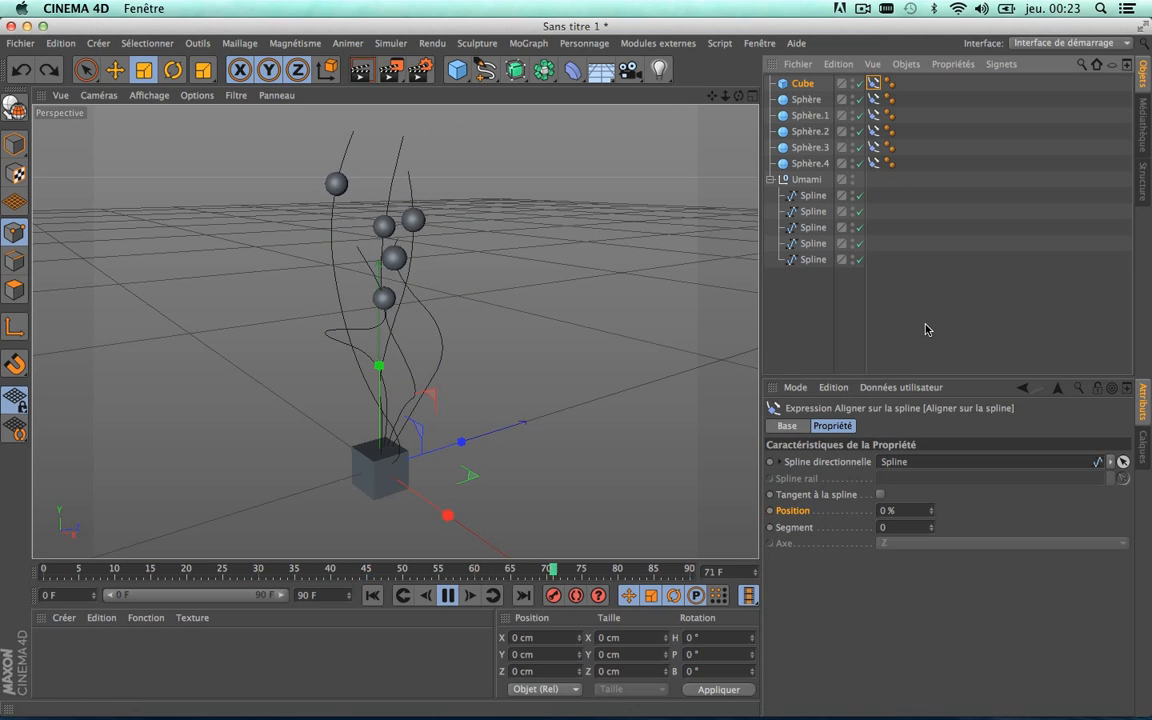
key("F8")
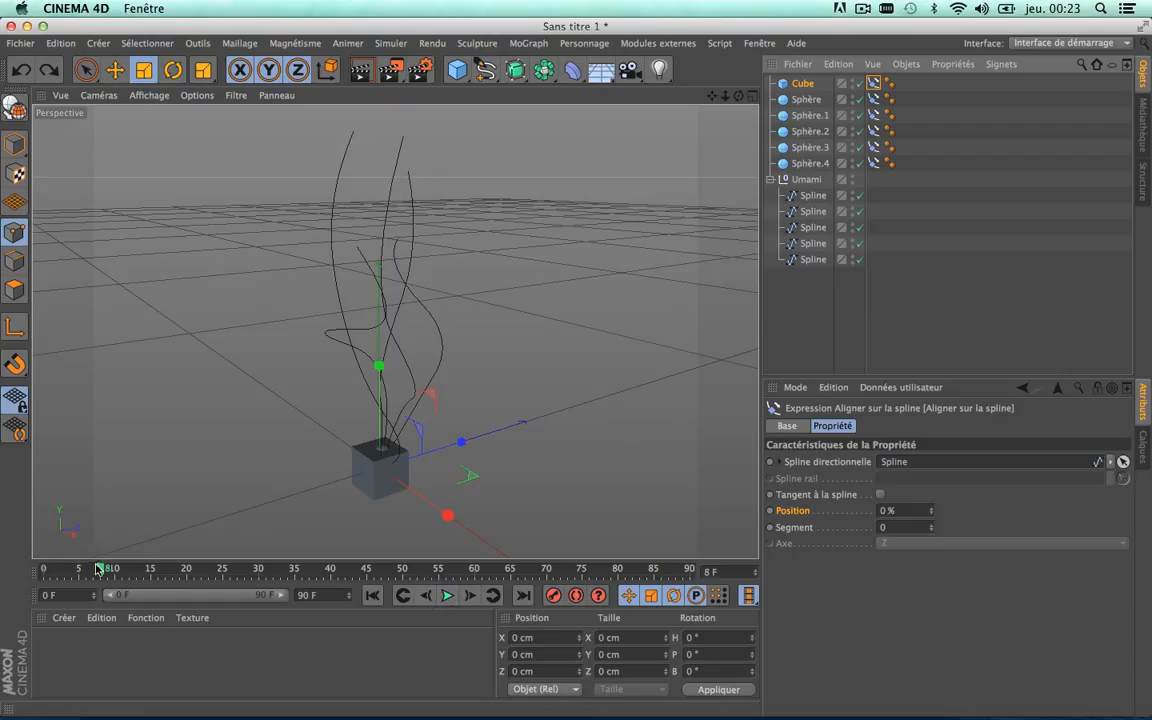
Delete all objects in the scene and add a new Umami spline object
left_click_drag(844, 314, 788, 84)
key("Delete")
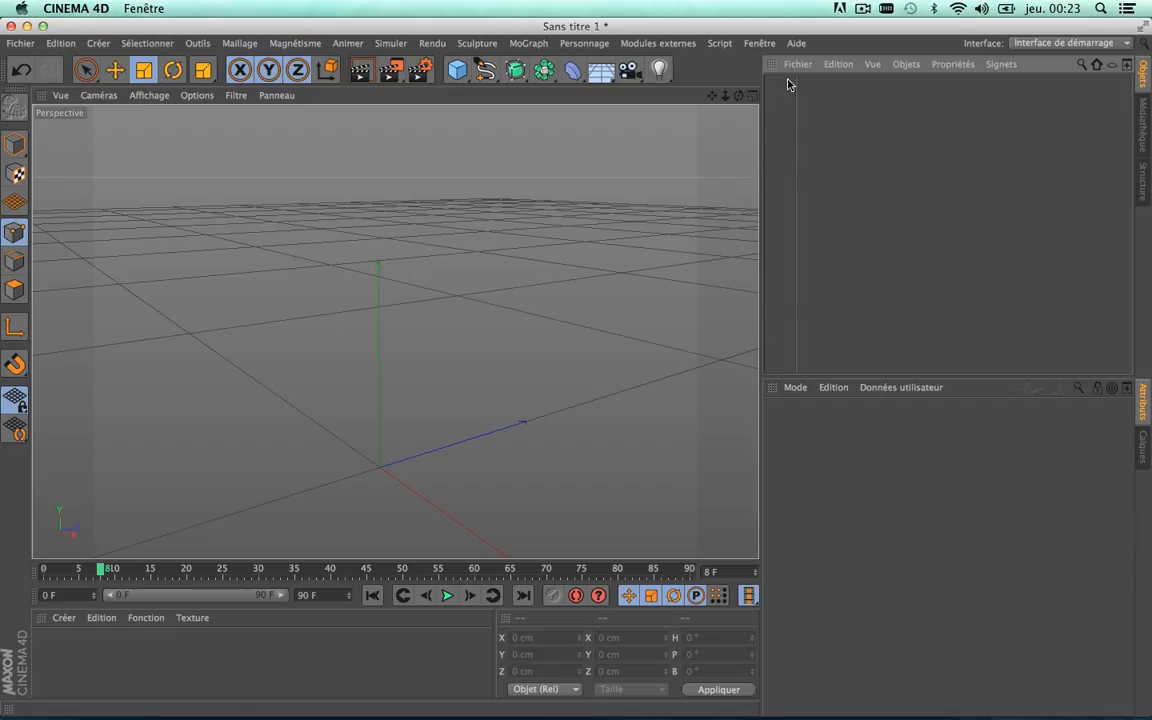
left_click(633, 44)
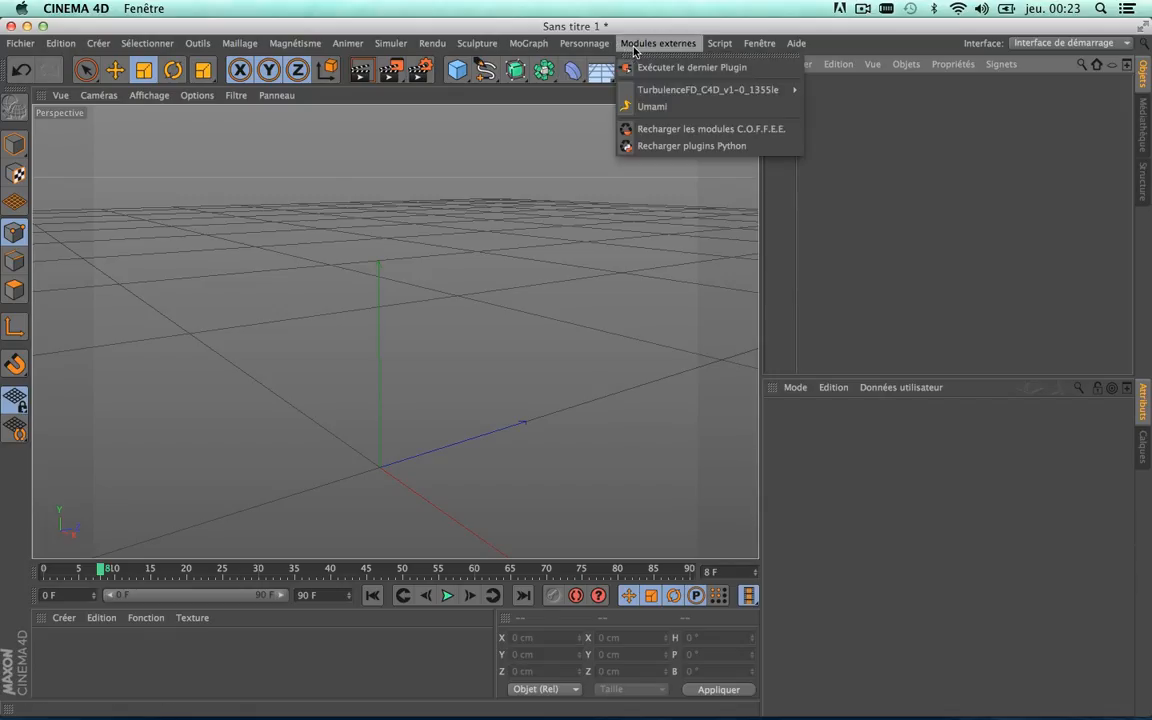
left_click(650, 106)
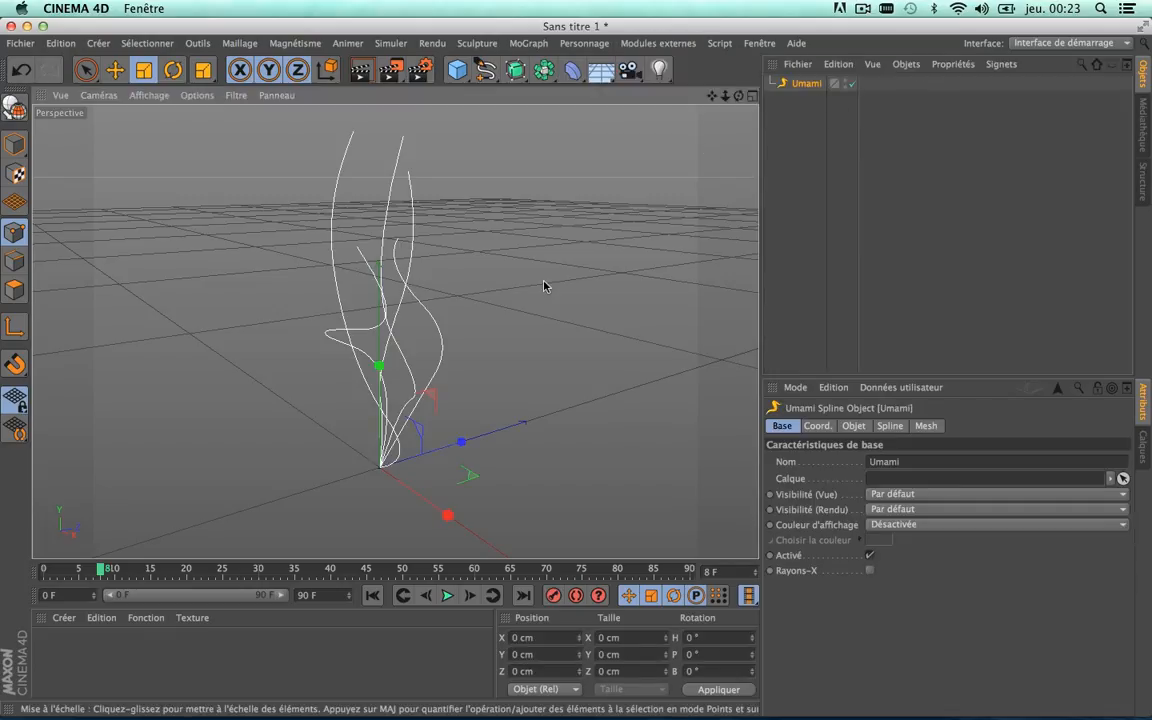
Add a Rectangle spline and scale it down to about 60 cm square at the base of the Umami branches
scroll(393, 372, "up", 5)
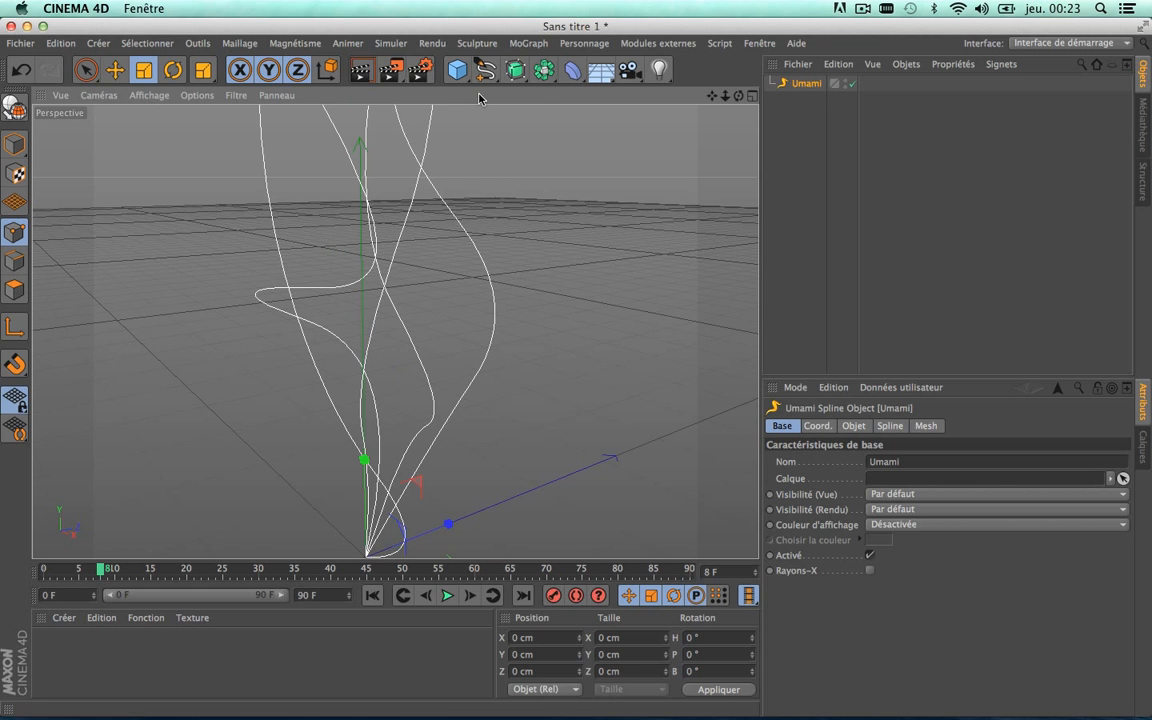
left_click(488, 76)
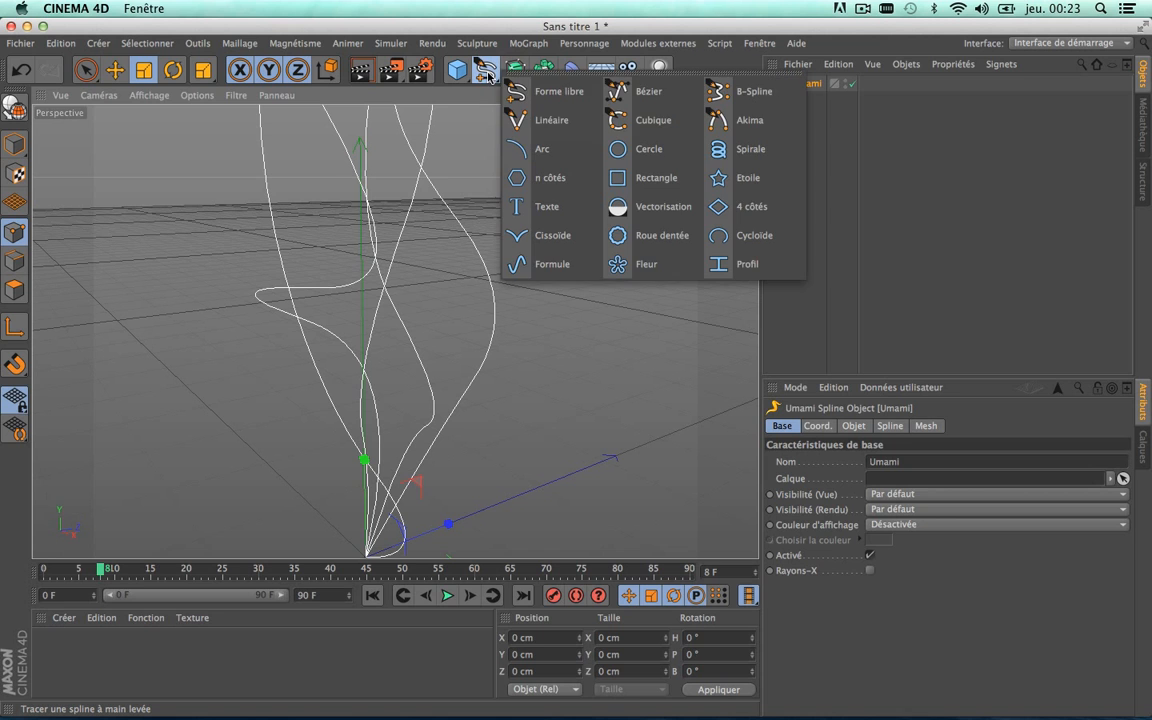
left_click(645, 178)
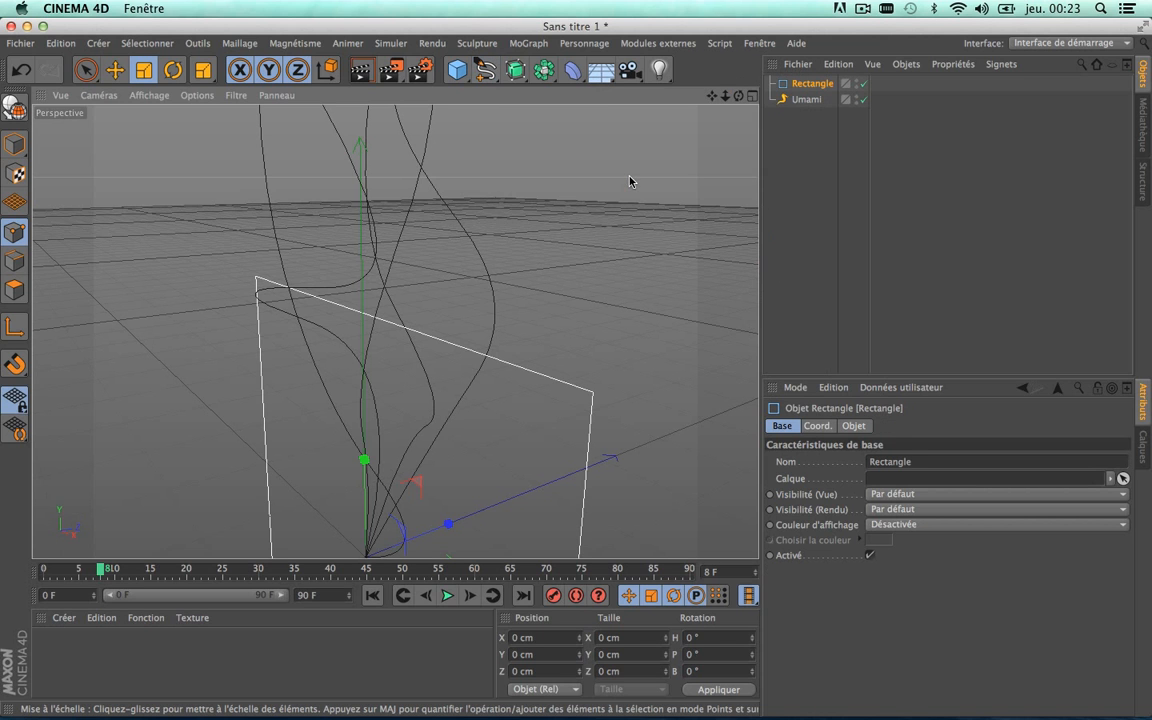
scroll(650, 254, "down", 6)
scroll(650, 254, "up", 3)
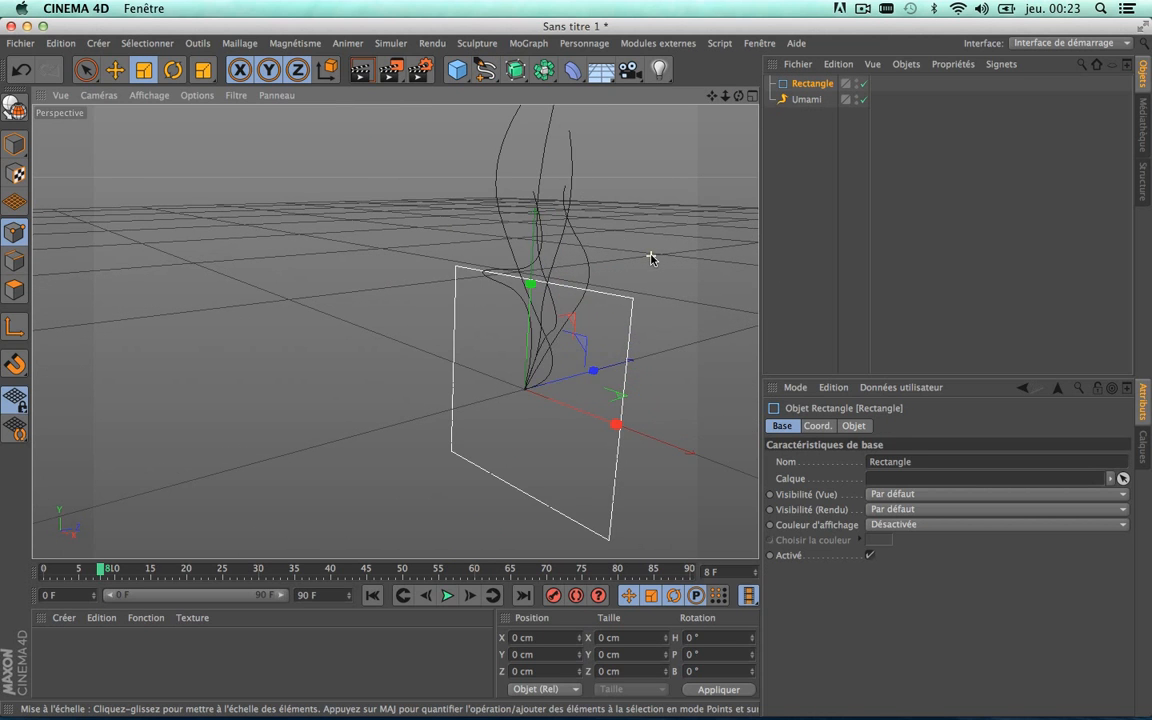
left_click_drag(627, 150, 373, 527)
scroll(539, 385, "up", 5)
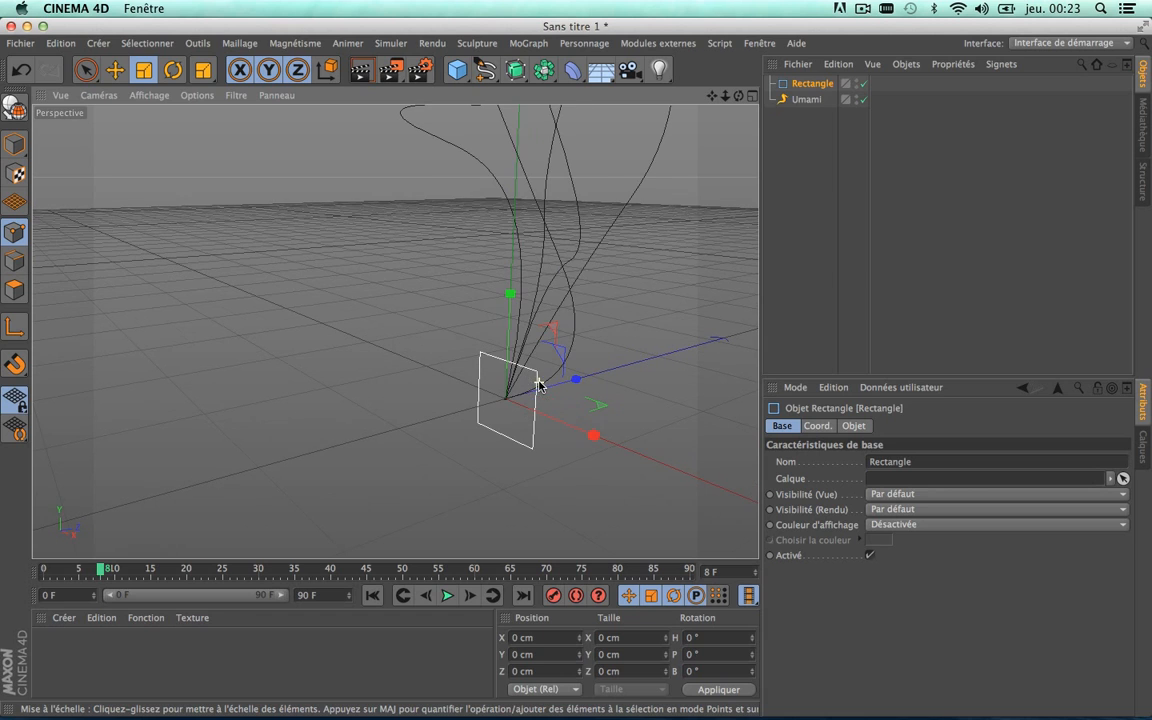
Try nesting the Rectangle under Umami, undo it, and nest Umami under the Rectangle instead
left_click_drag(812, 86, 809, 102)
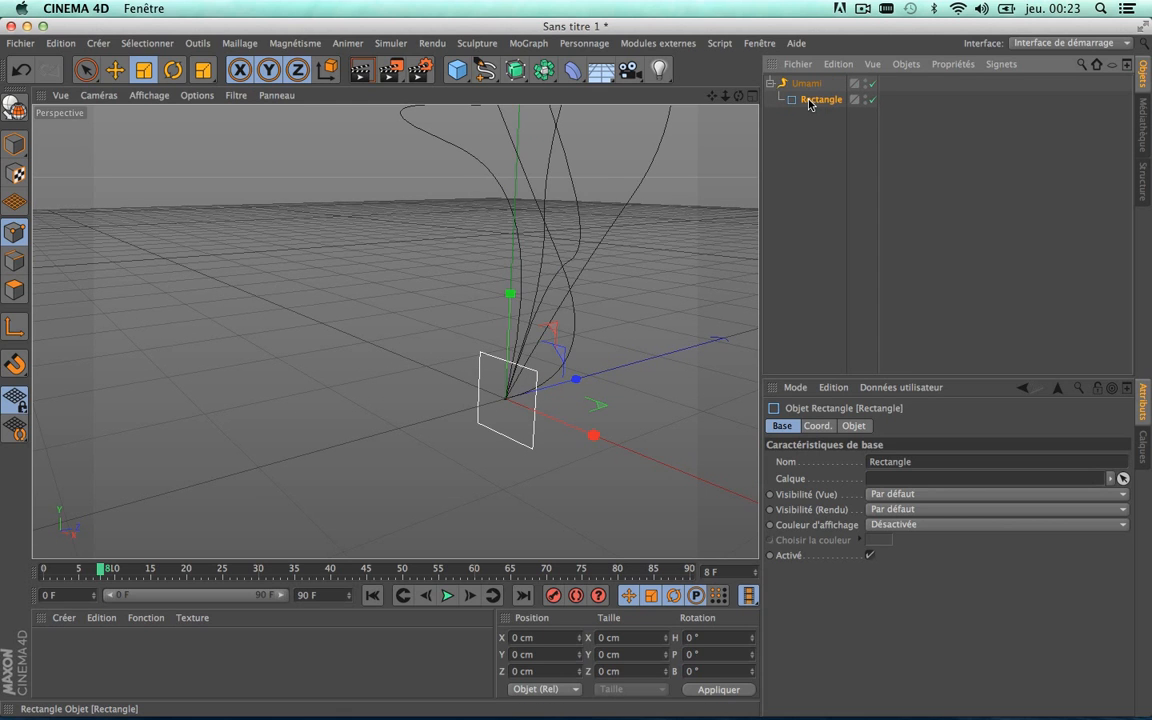
key("super+z")
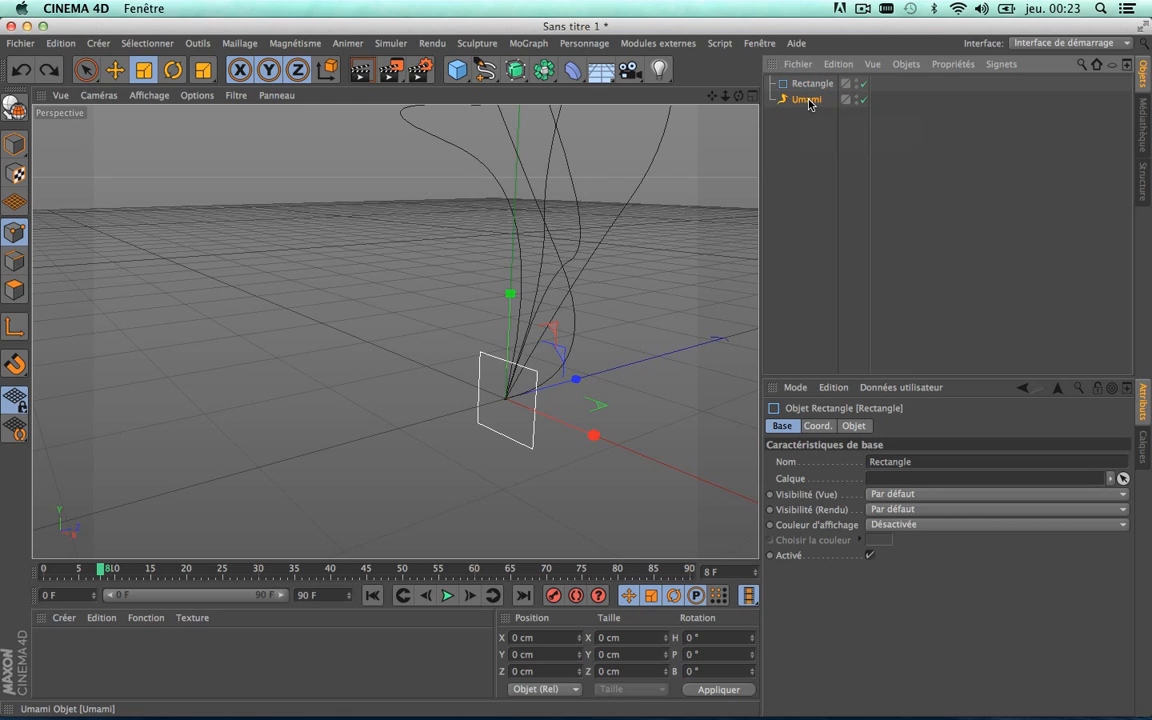
left_click_drag(806, 99, 810, 85)
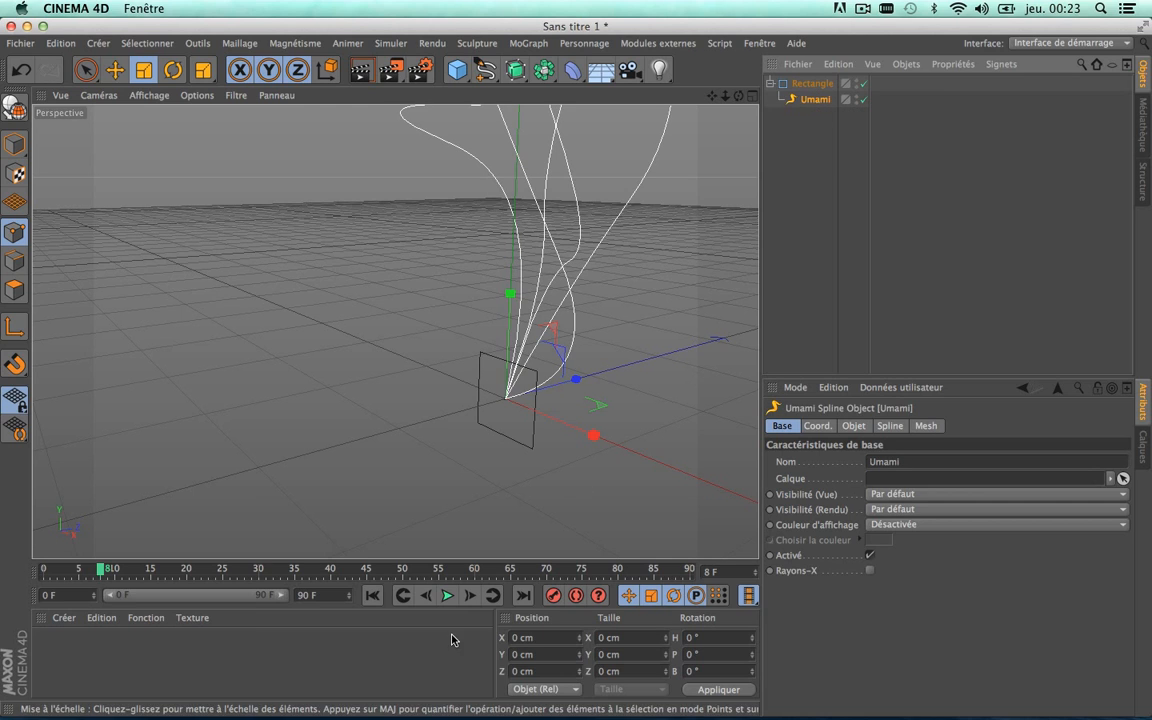
Play the animation briefly, stop it, and return to frame 0
left_click(448, 596)
left_click(449, 597)
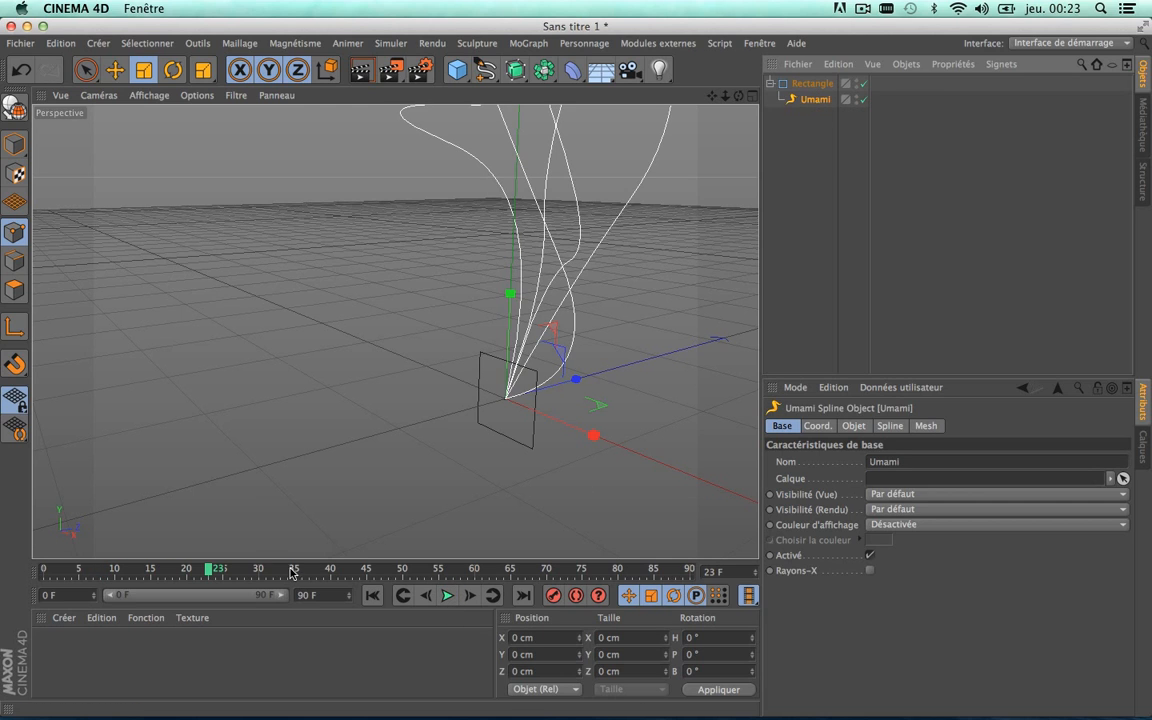
left_click_drag(208, 570, 1, 578)
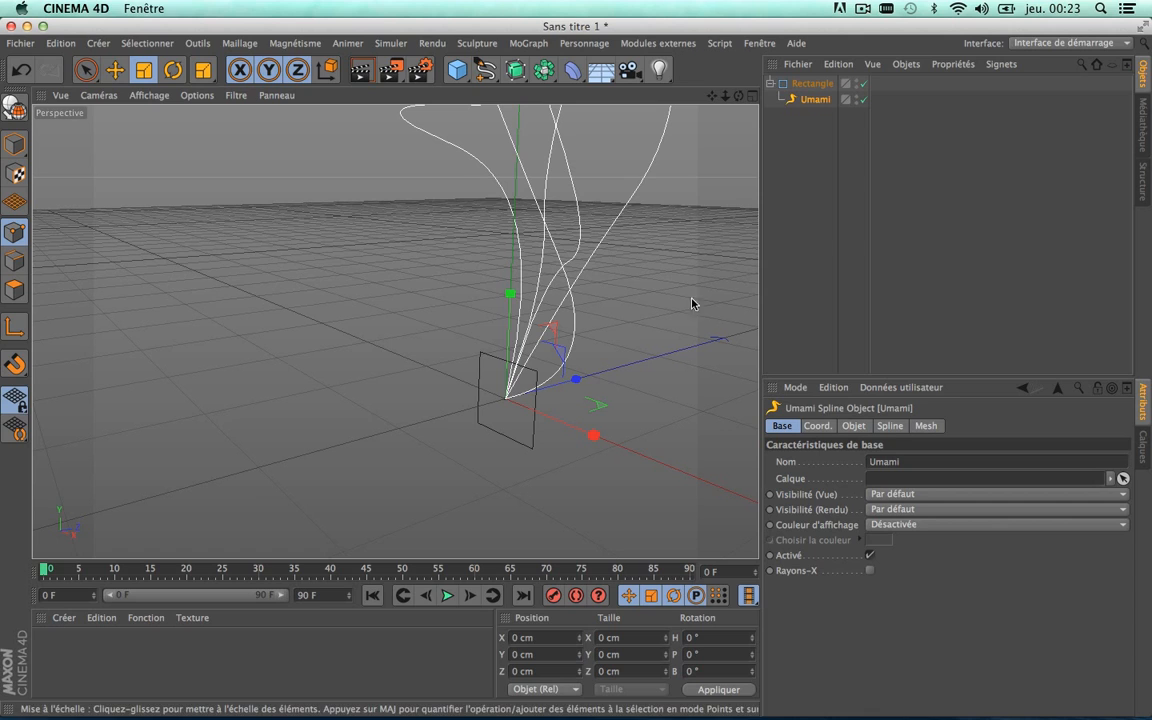
Review Umami's object and spline settings, switching the closed-spline option on and back off
left_click(852, 426)
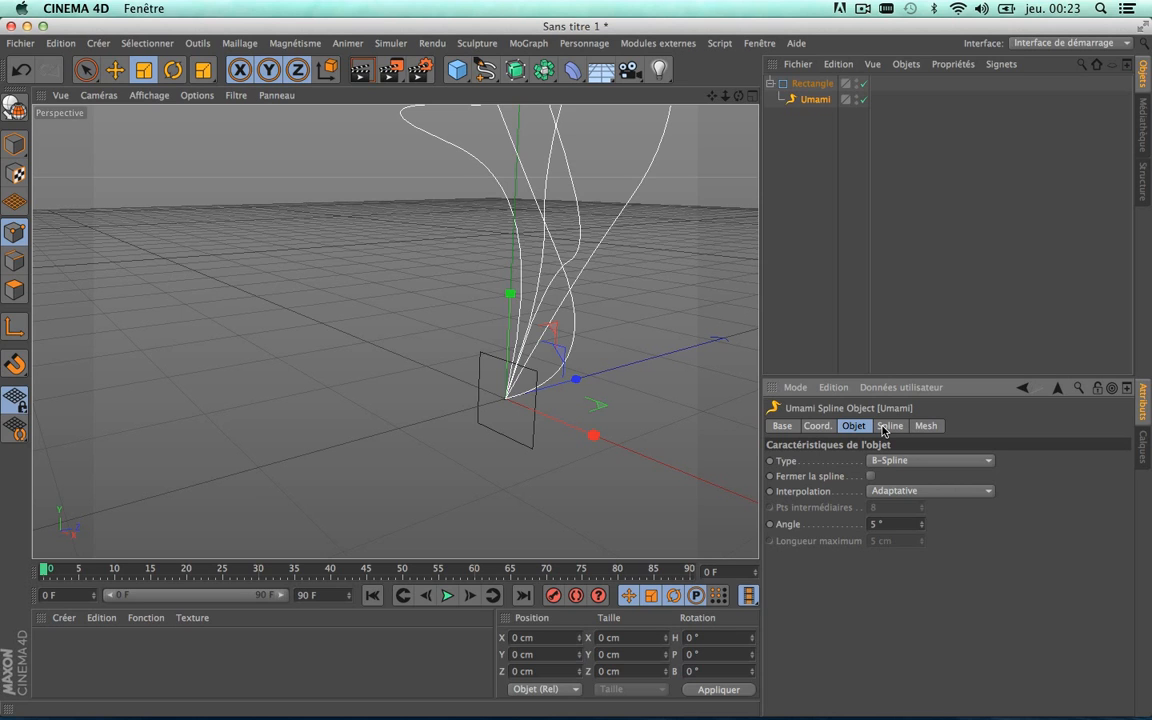
left_click(888, 426)
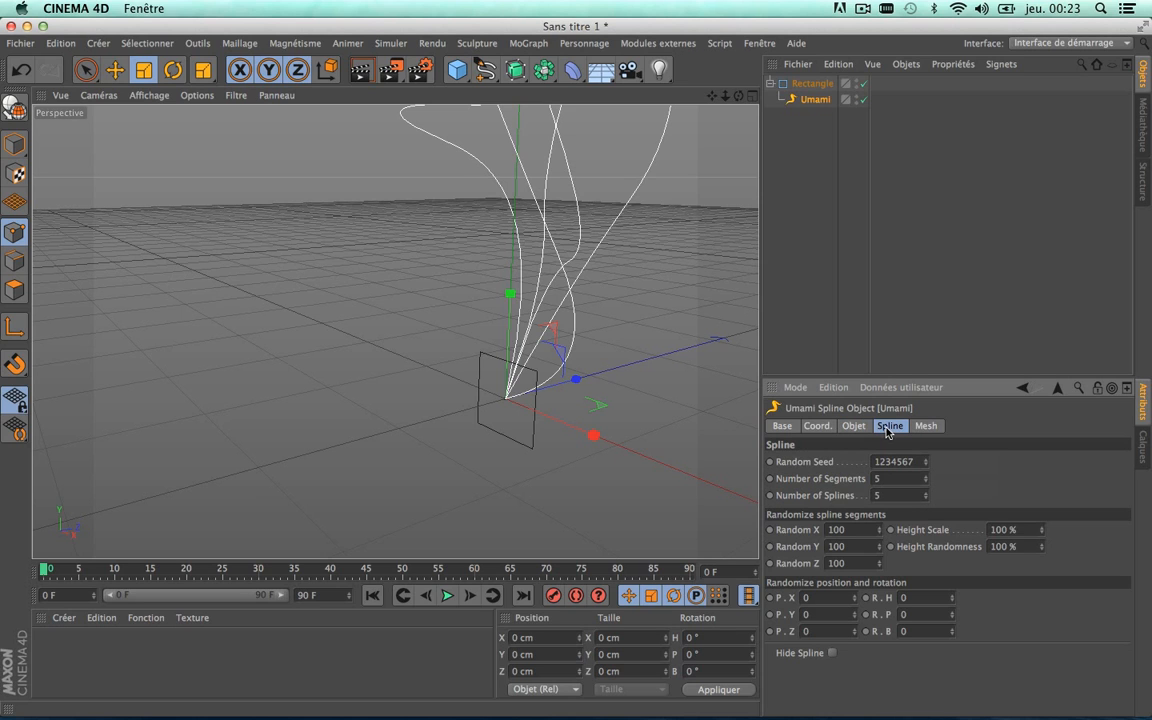
left_click(860, 428)
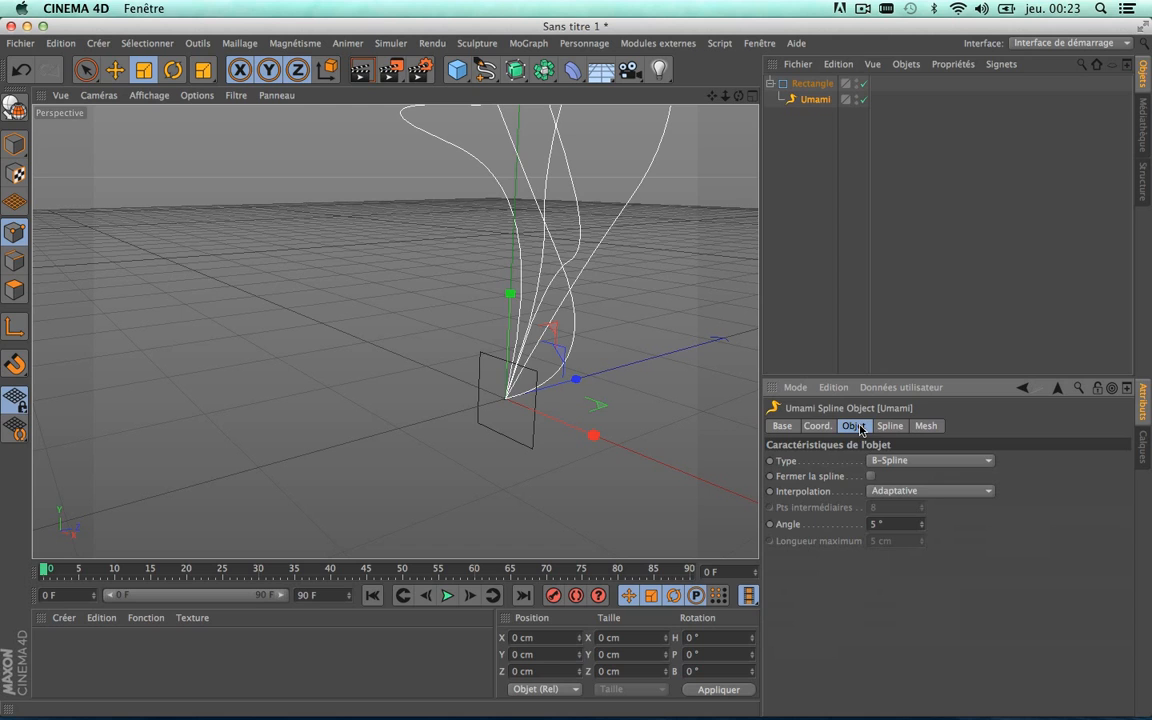
left_click(869, 476)
left_click(869, 476)
Move Umami out of the Rectangle's hierarchy and assign the Rectangle as the Profile Spline of Umami's mesh
left_click(928, 426)
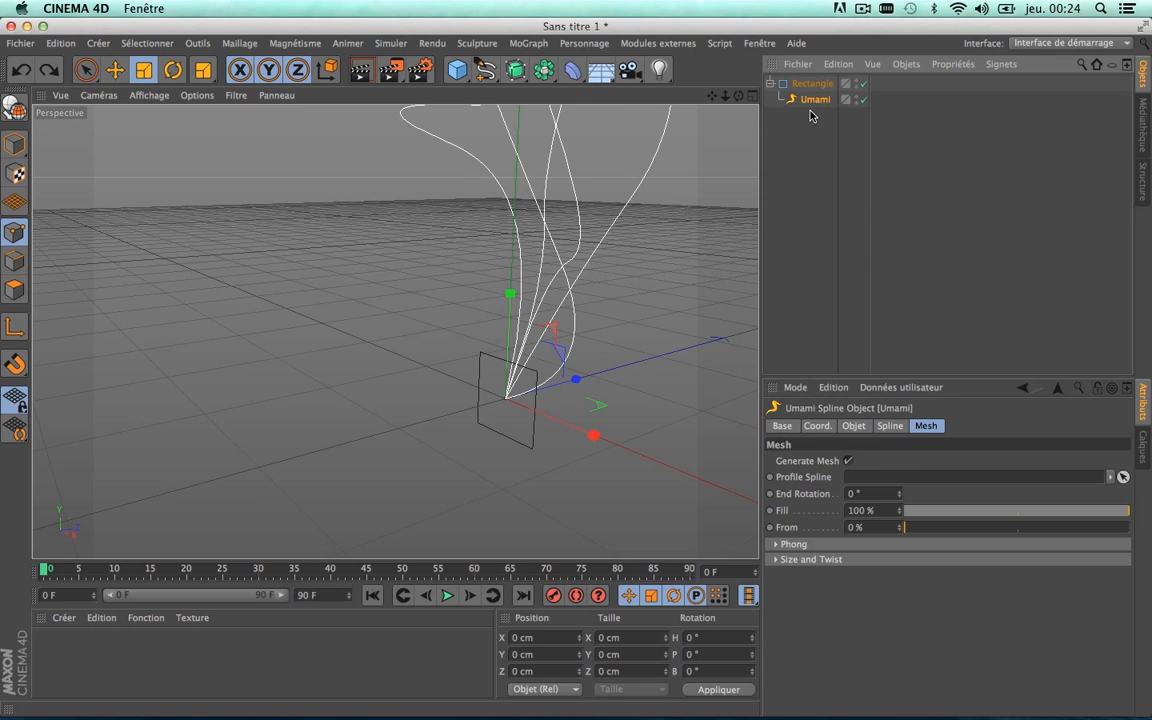
key("Up")
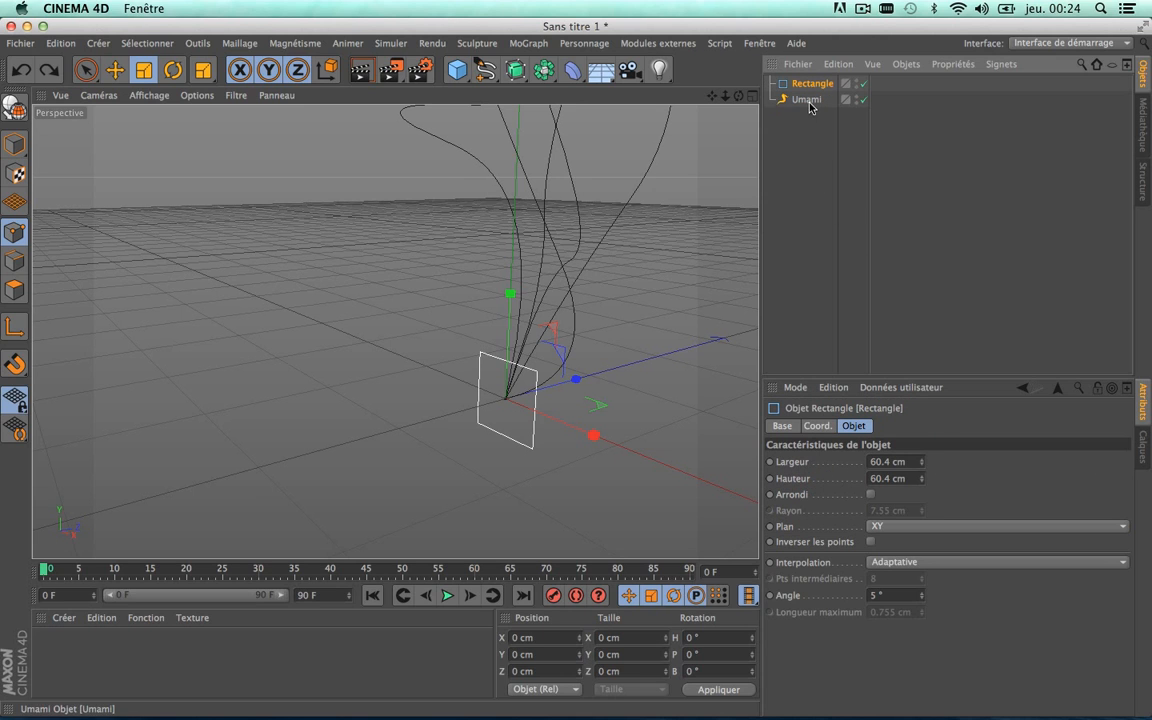
key("Down")
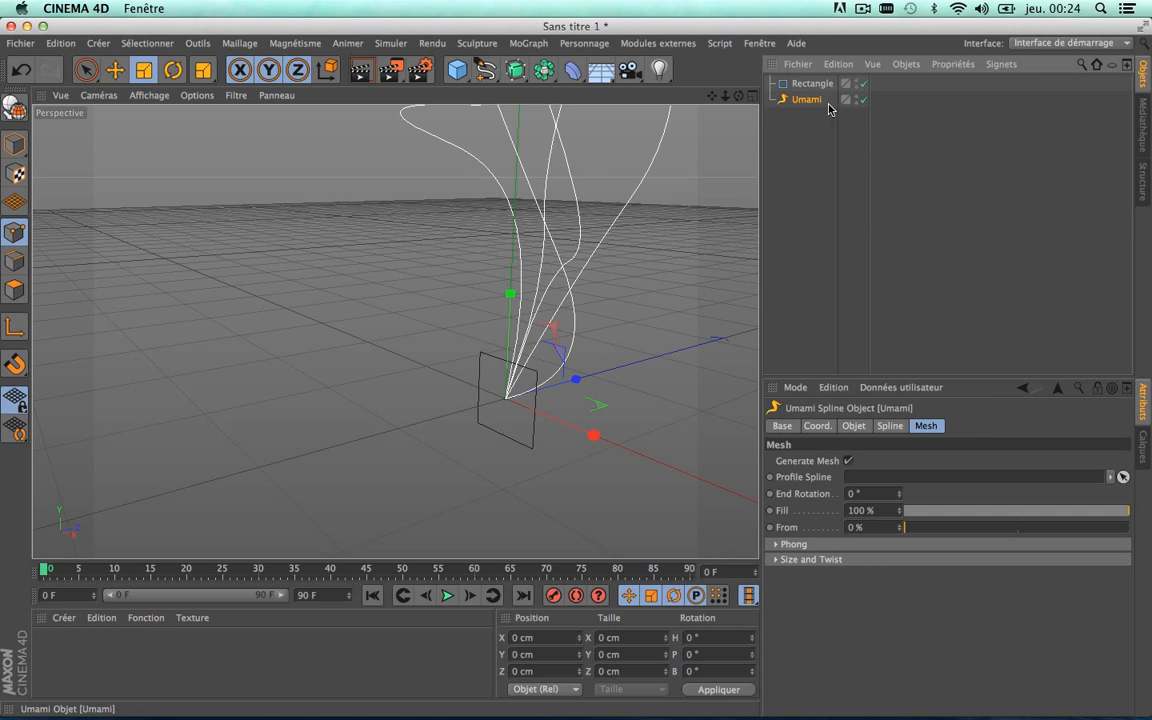
left_click_drag(903, 483, 900, 478)
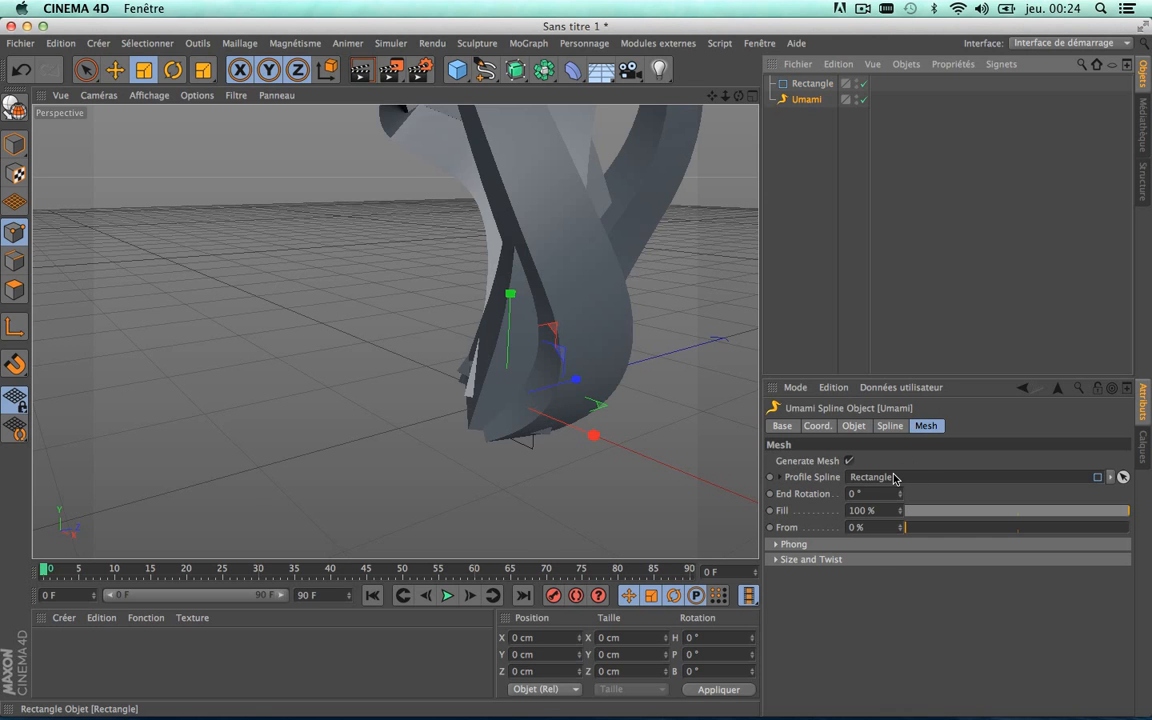
Undo the Rectangle's assignment as Umami's Profile Spline and the Rectangle's downscaling
scroll(535, 328, "down", 5)
scroll(535, 328, "up", 5)
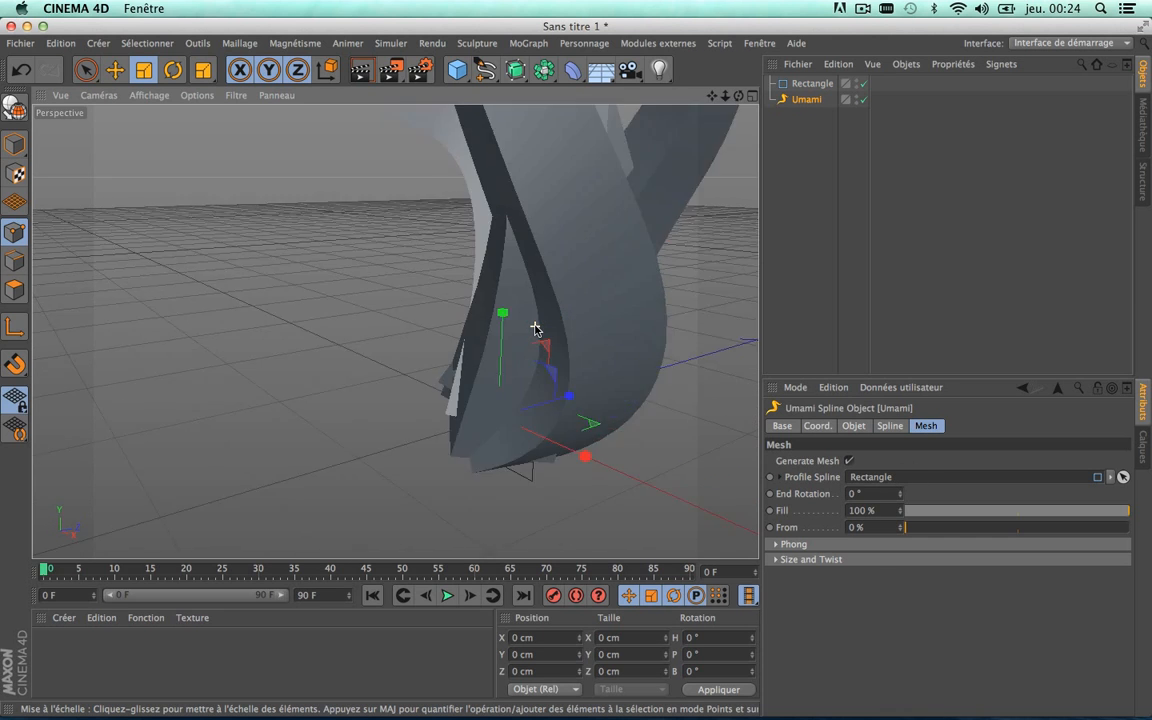
scroll(533, 328, "down", 4)
scroll(395, 331, "up", 2)
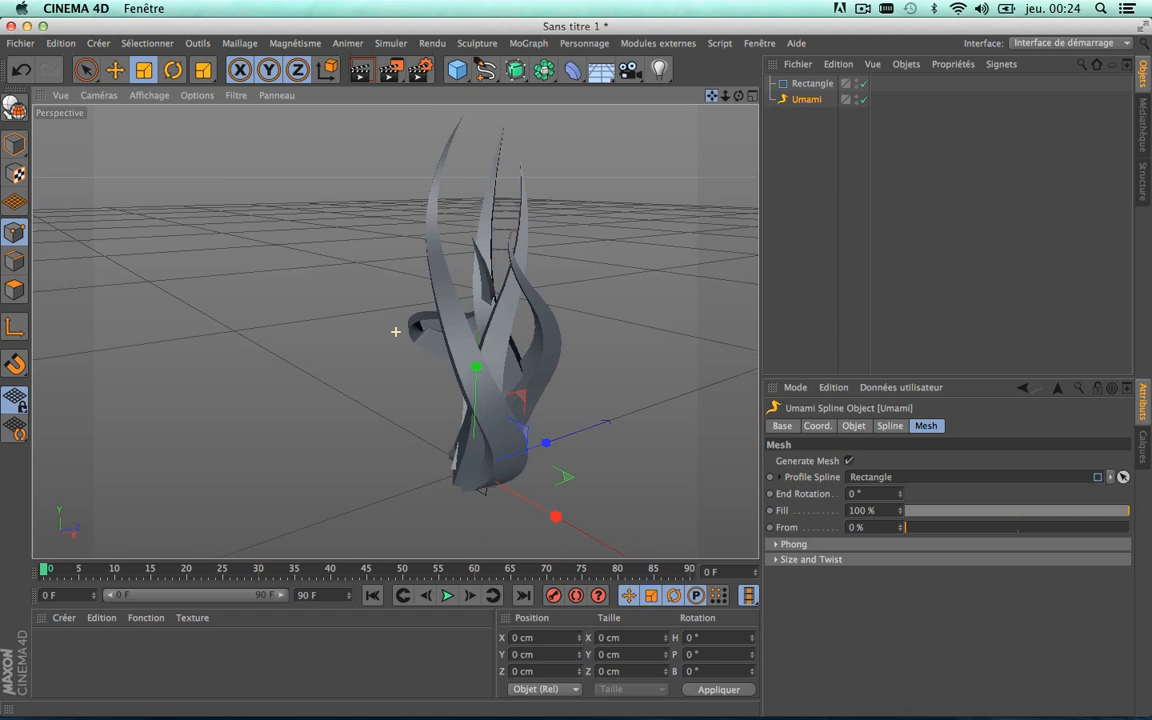
scroll(470, 303, "up", 3)
scroll(472, 307, "down", 3)
key("super+z")
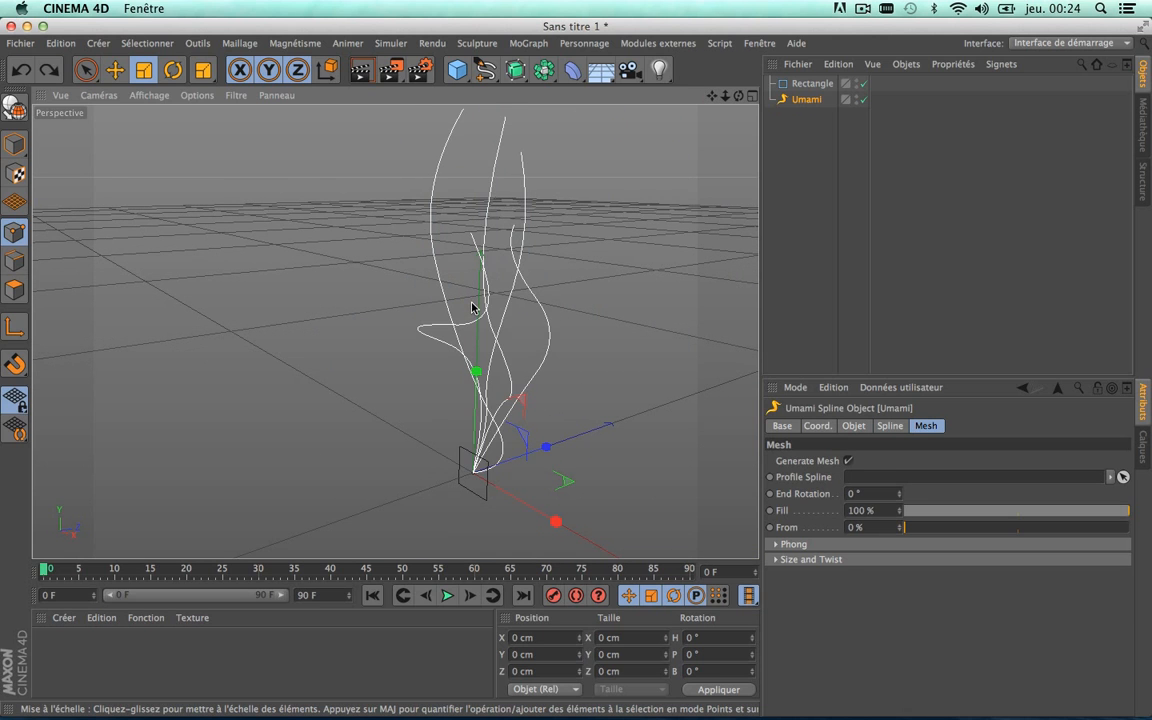
key("super+z")
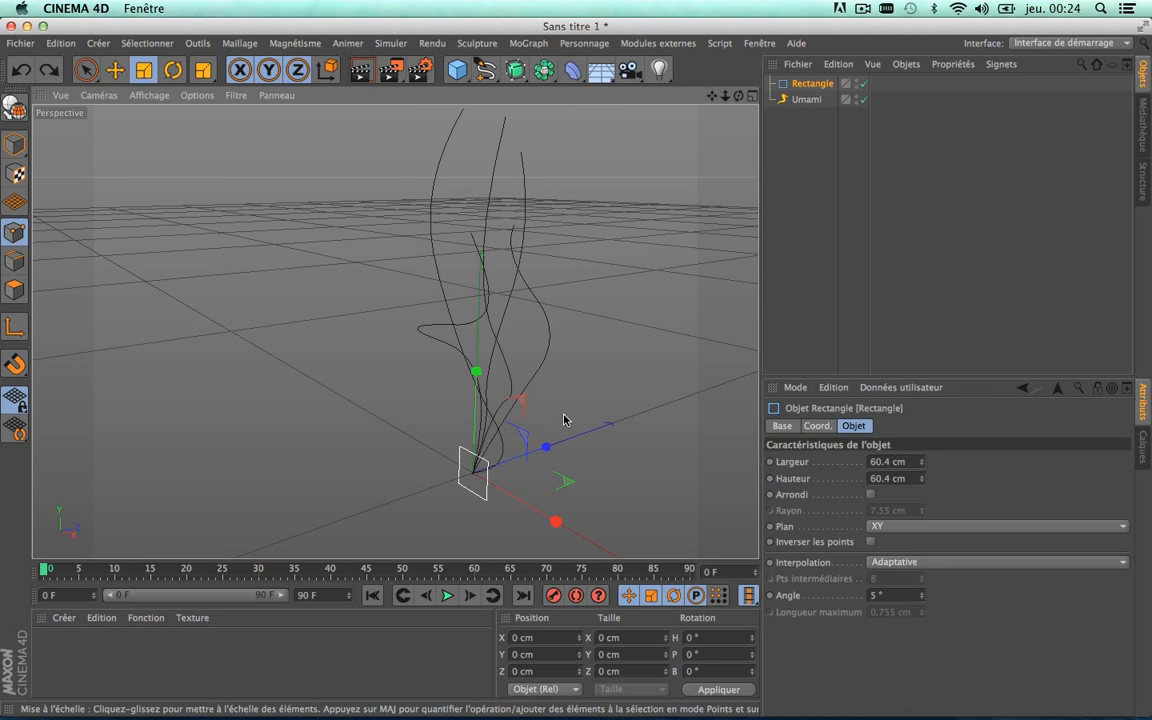
key("super+z")
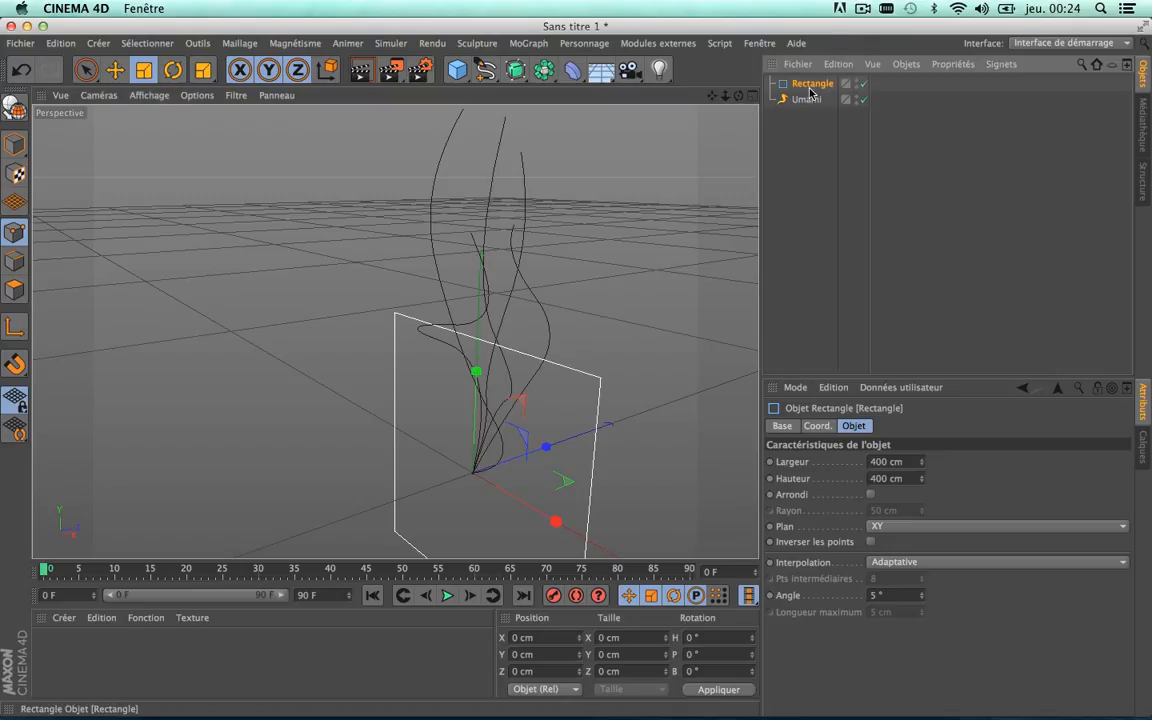
Delete the Rectangle and add a new Rectangle spline to the scene
key("Delete")
left_click(812, 84)
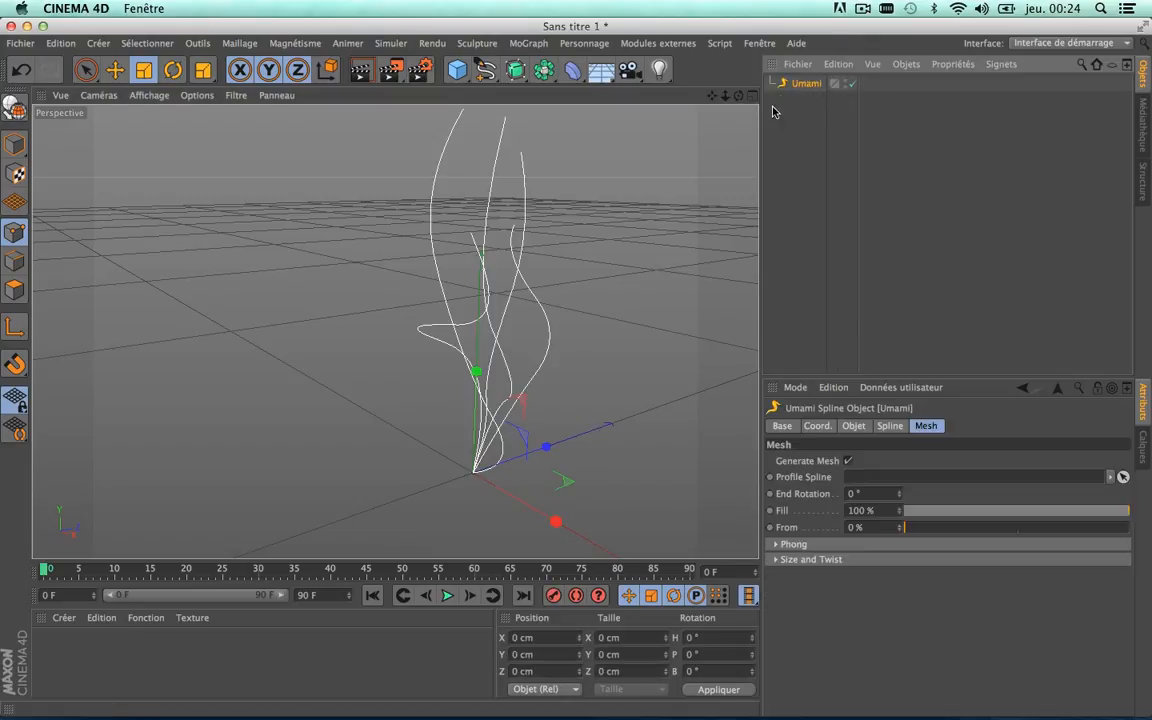
left_click(490, 72)
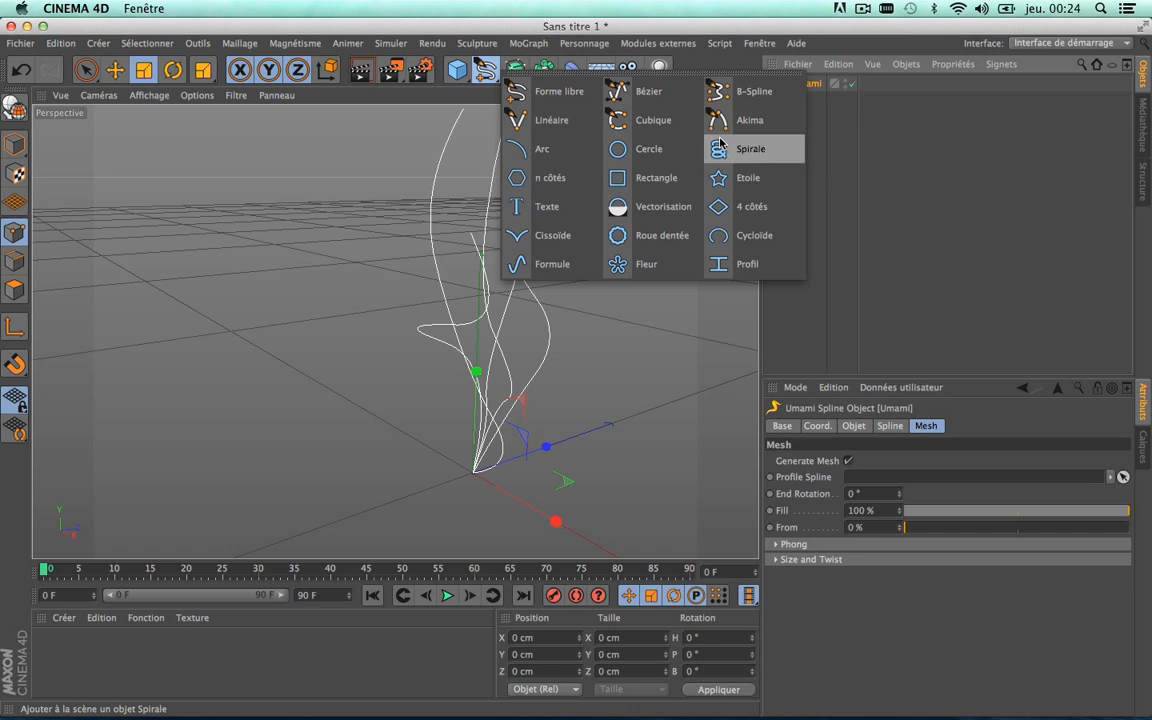
left_click(640, 178)
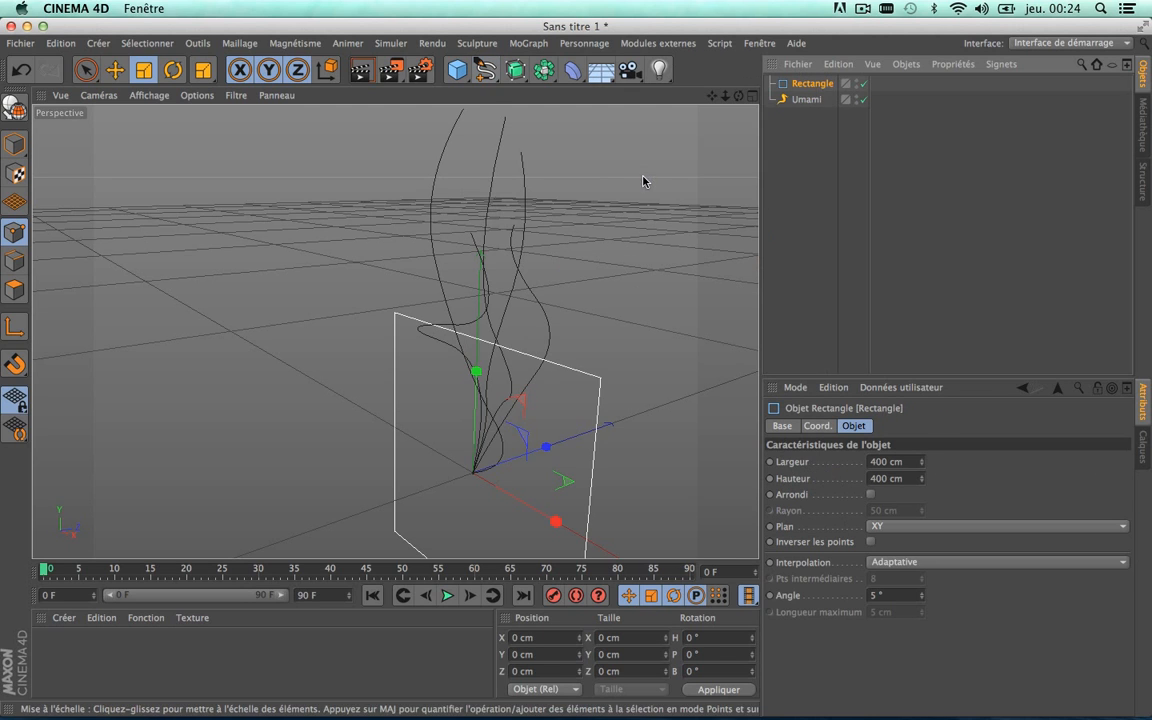
Try the full-size Rectangle as the Profile Spline of Umami's mesh and undo the assignment
left_click(806, 99)
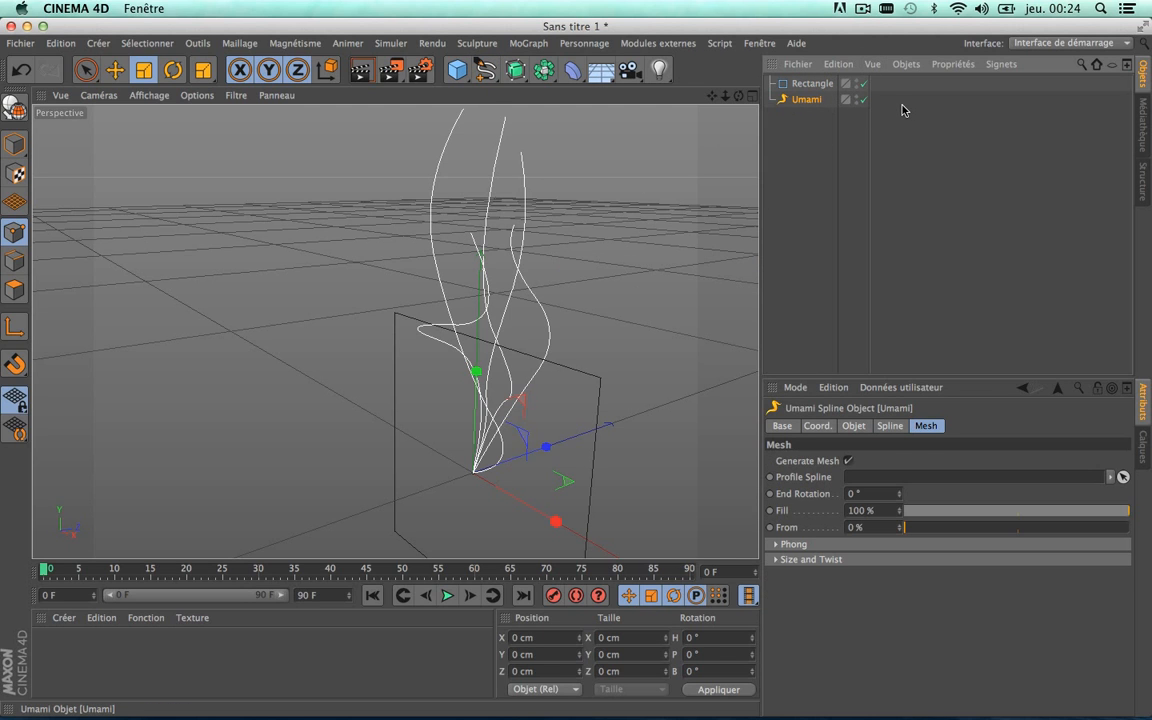
left_click(930, 426)
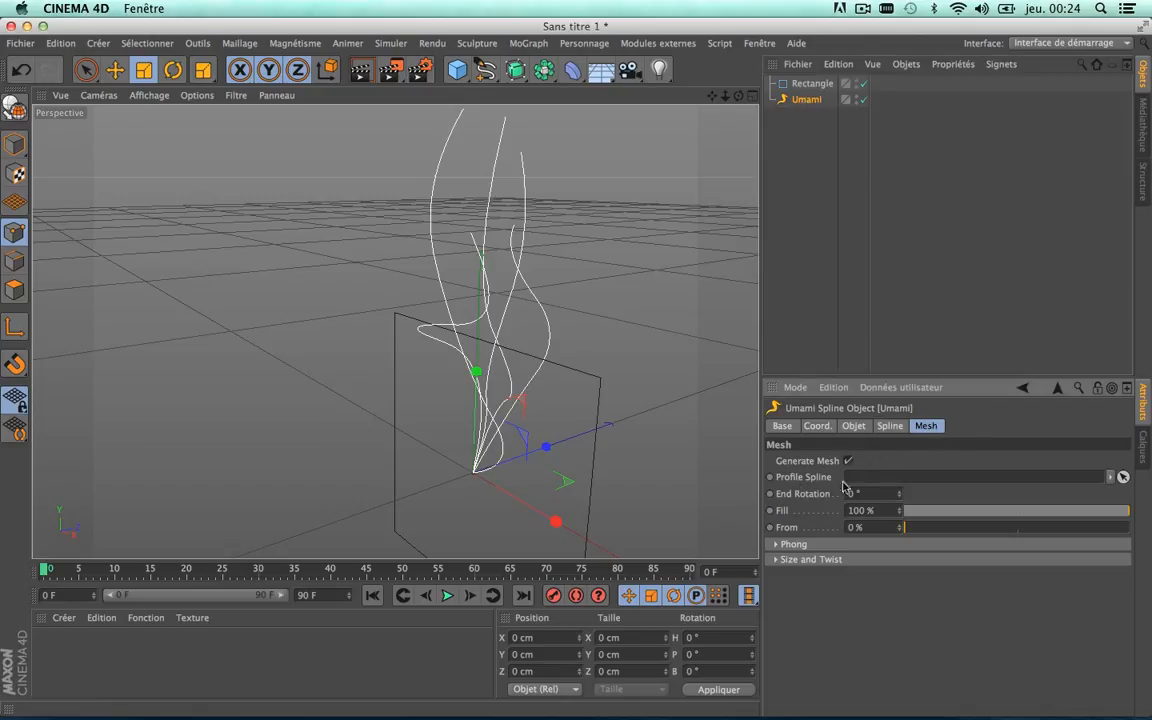
left_click_drag(806, 84, 961, 178)
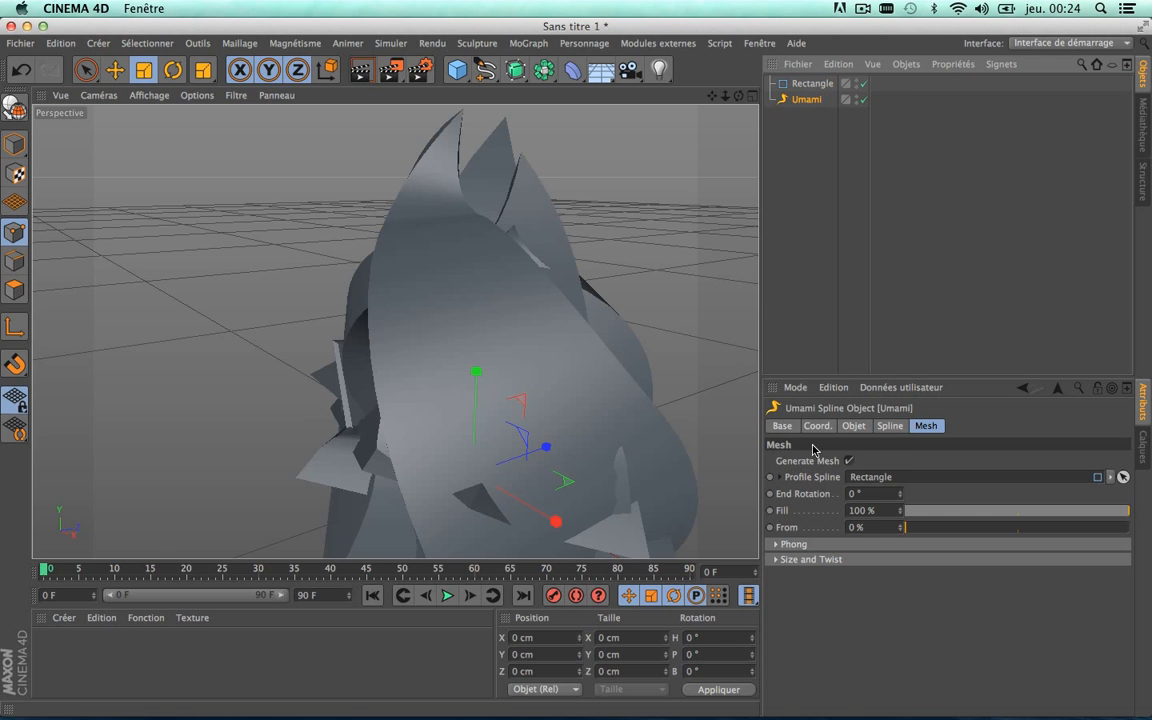
scroll(542, 405, "down", 5)
scroll(541, 407, "up", 7)
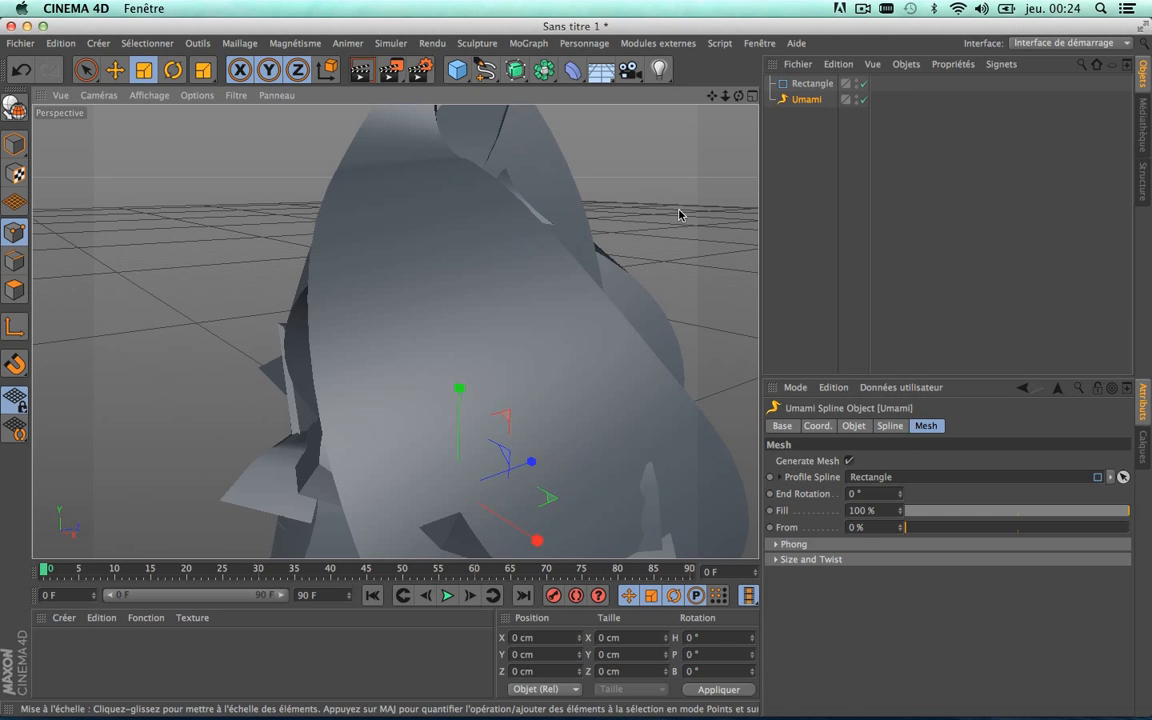
key("super+z")
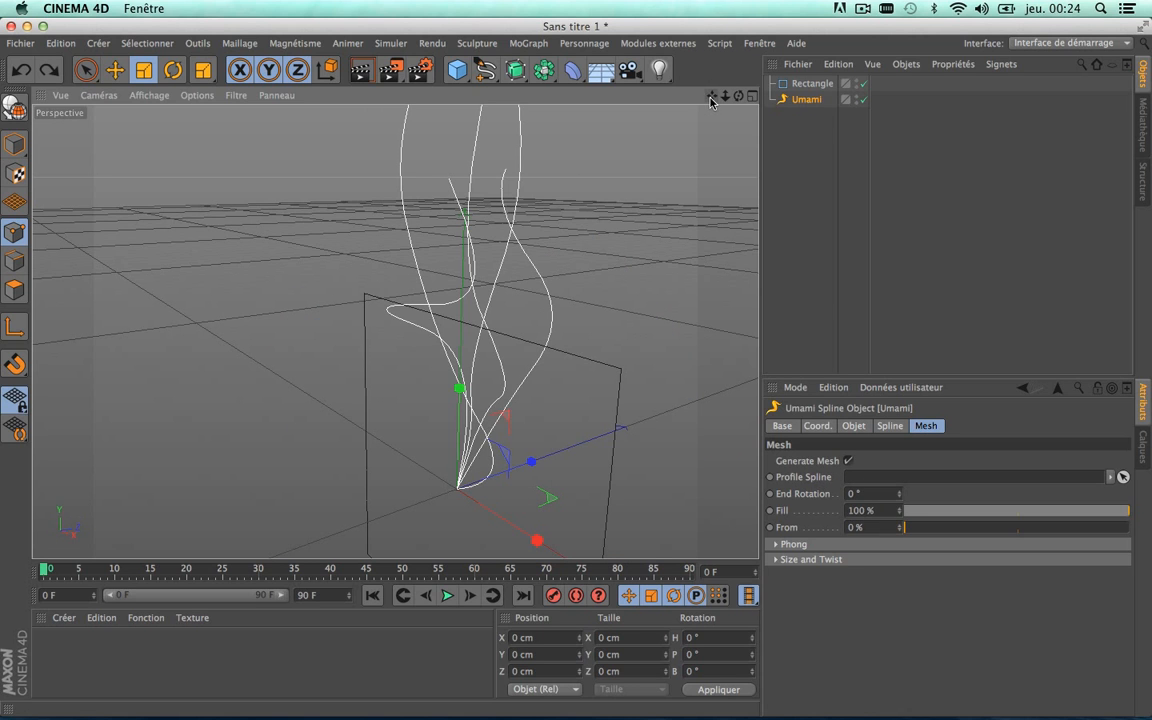
Scale the Rectangle down uniformly to about 22.33 cm in width and height
left_click(811, 83)
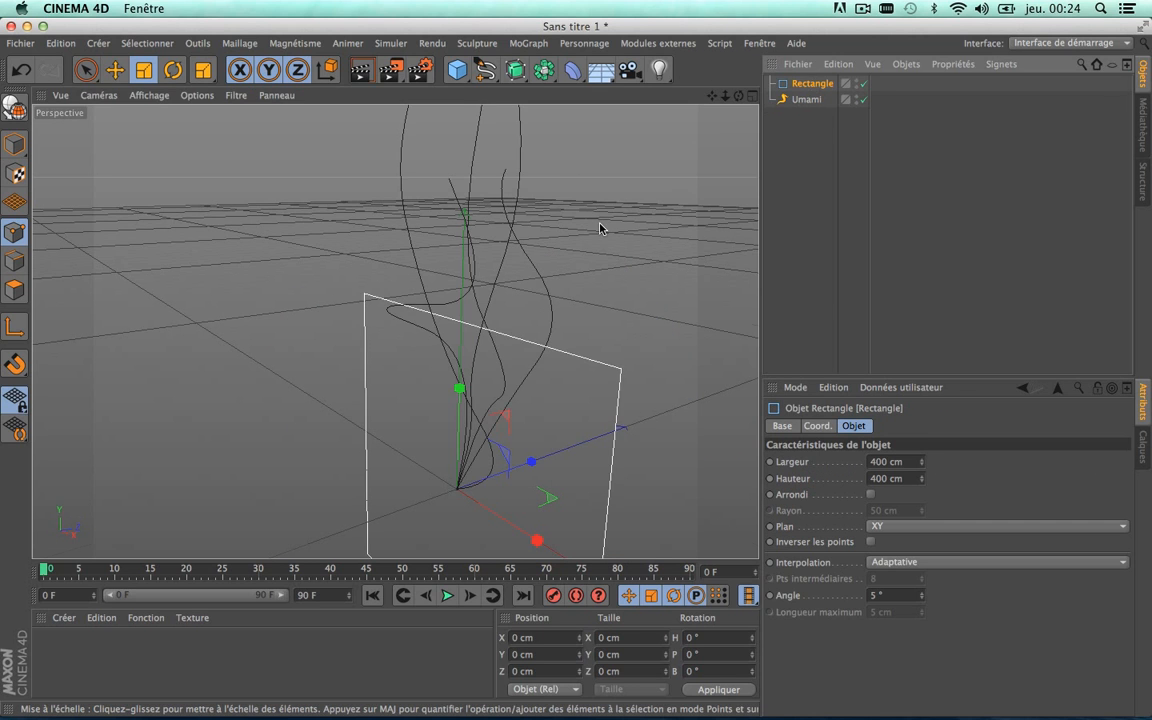
scroll(600, 228, "down", 5)
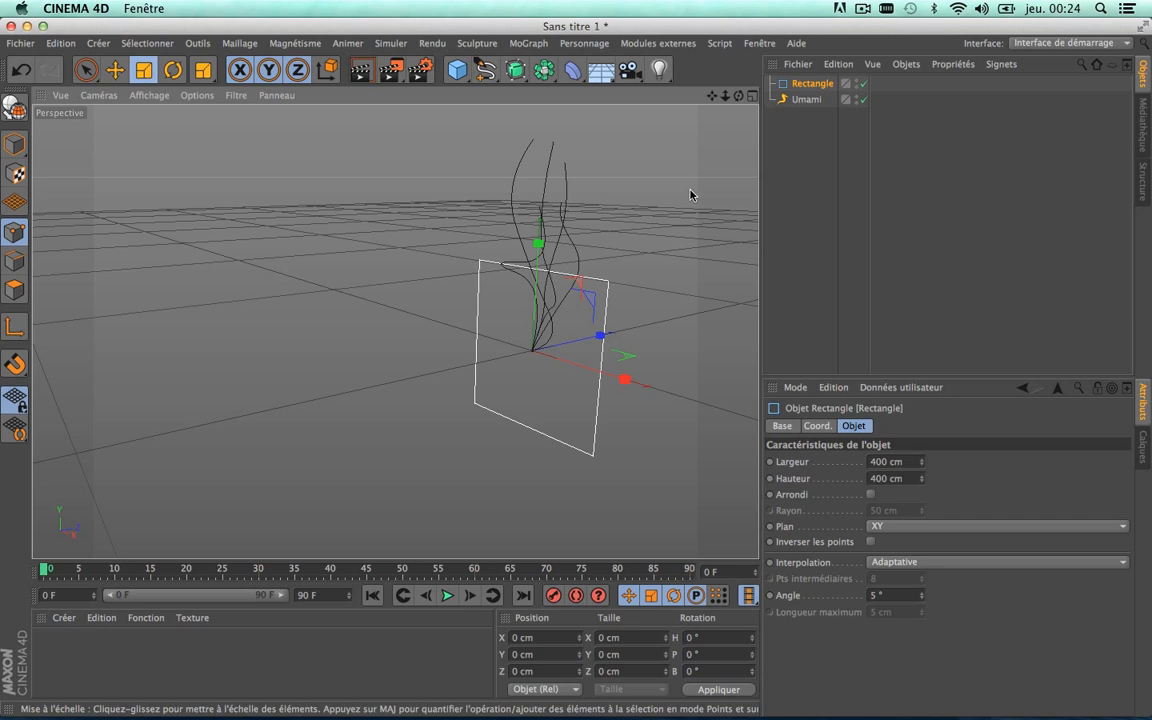
left_click_drag(690, 194, 260, 497)
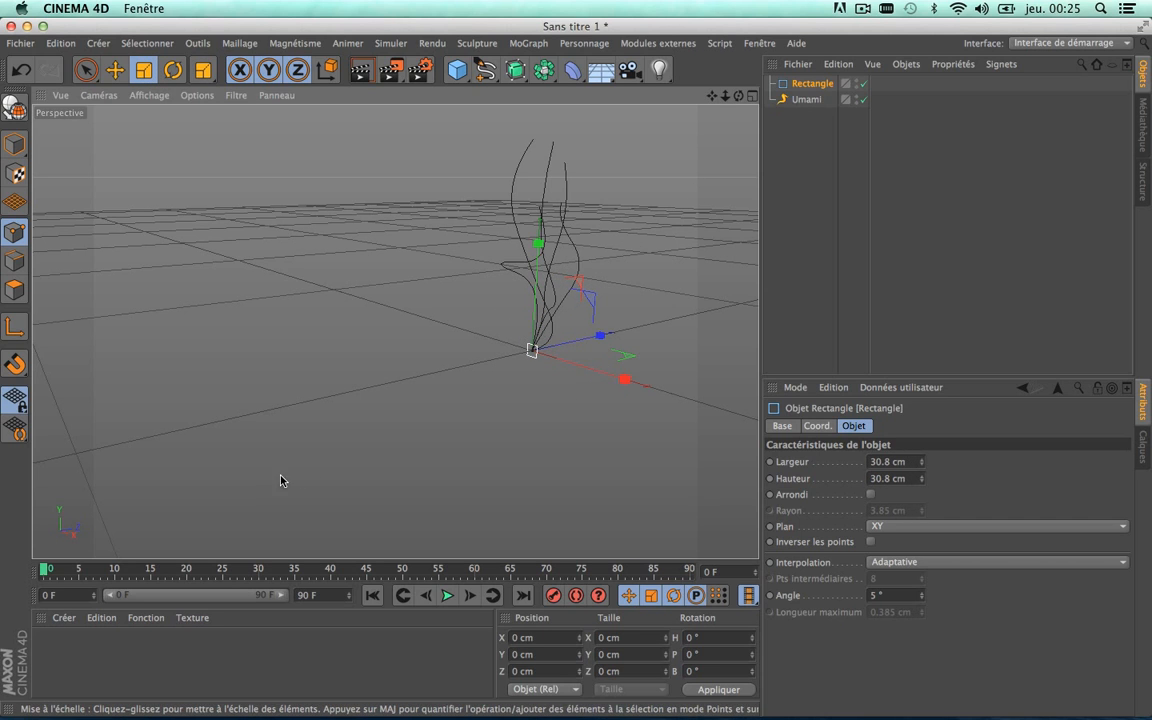
scroll(530, 355, "up", 3)
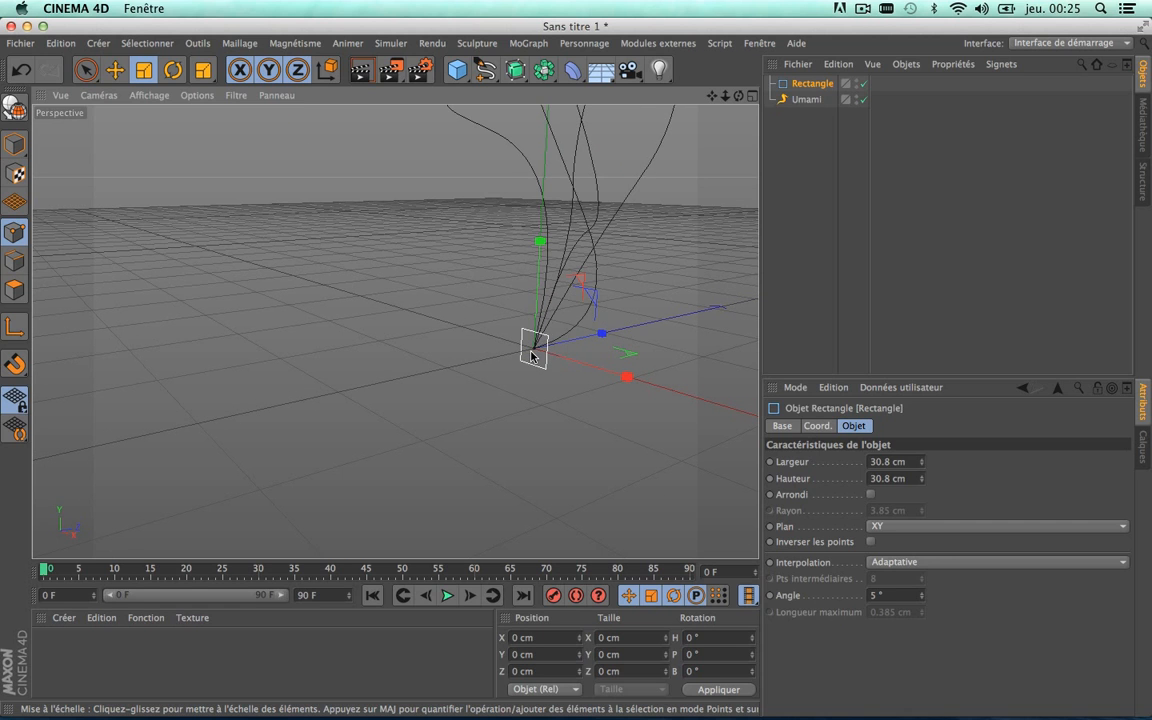
left_click_drag(698, 236, 584, 336)
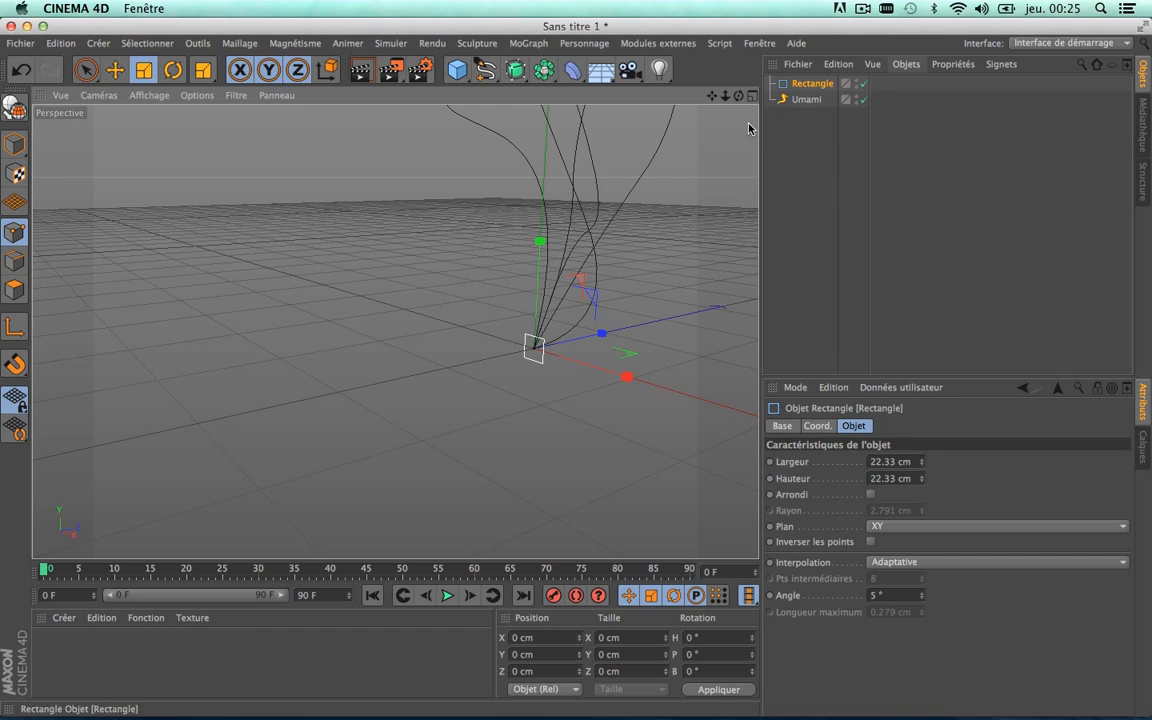
Assign the scaled-down Rectangle as the Profile Spline of Umami's mesh and inspect the generated strands
left_click(805, 100)
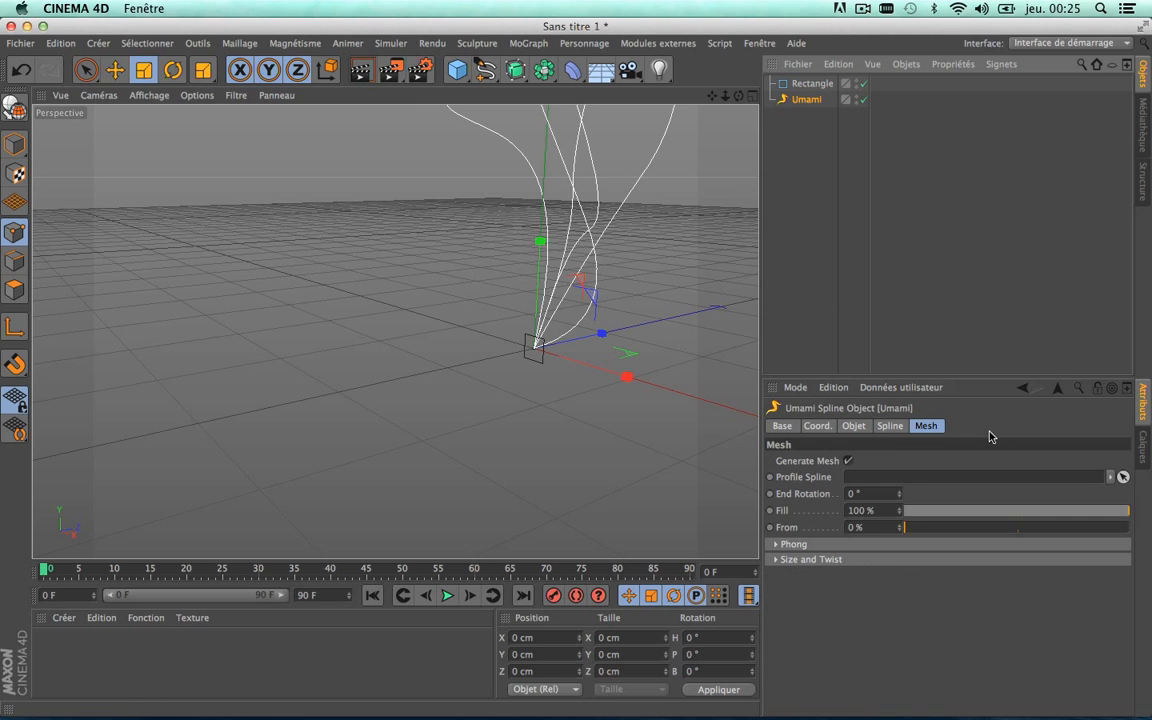
left_click_drag(903, 195, 880, 477)
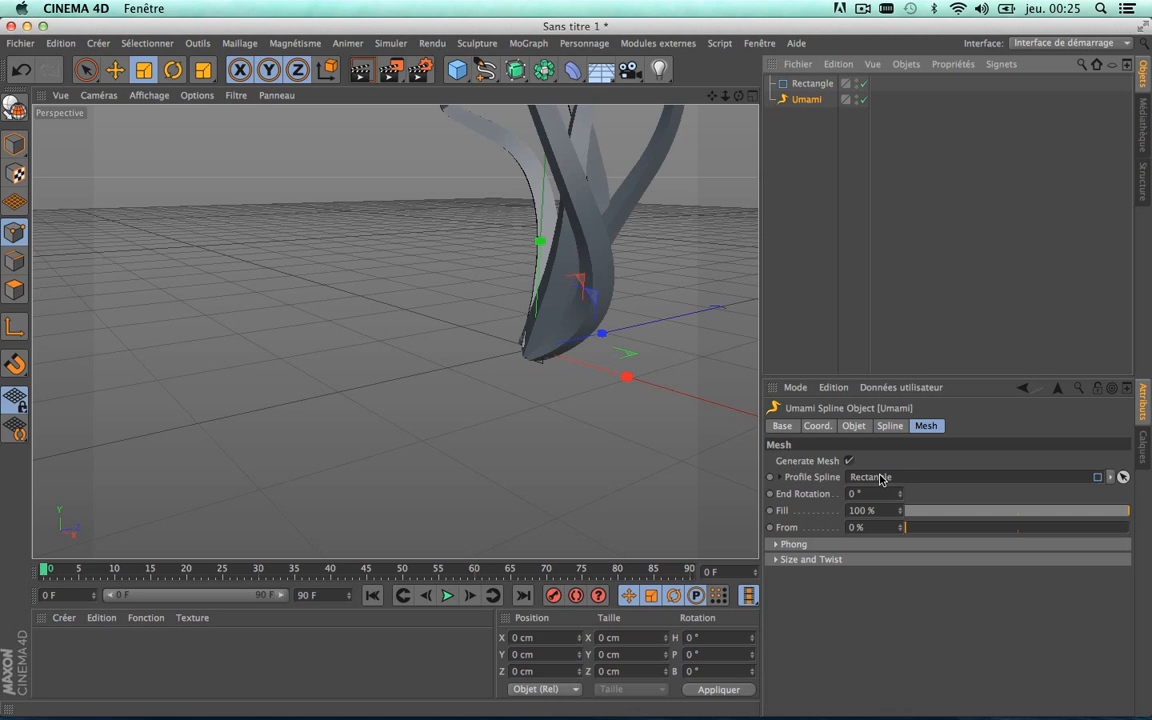
scroll(558, 182, "down", 5)
scroll(558, 180, "up", 3)
left_click_drag(711, 96, 711, 158)
scroll(604, 153, "up", 5)
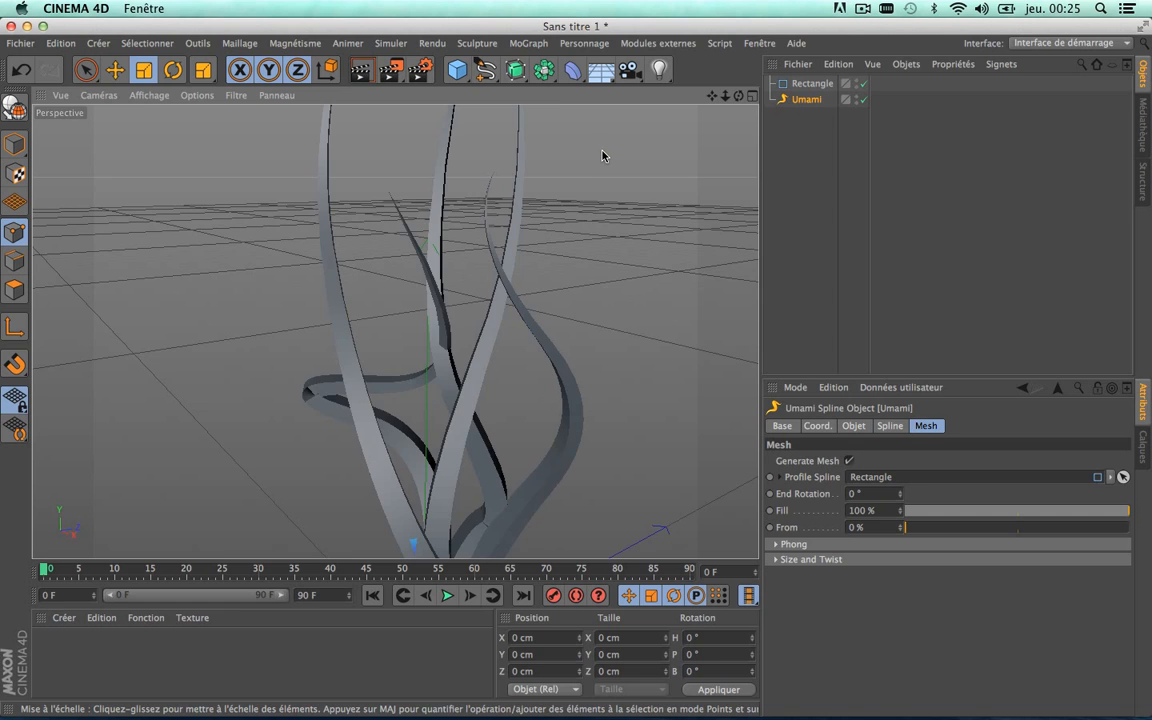
scroll(605, 156, "down", 4)
scroll(602, 154, "up", 3)
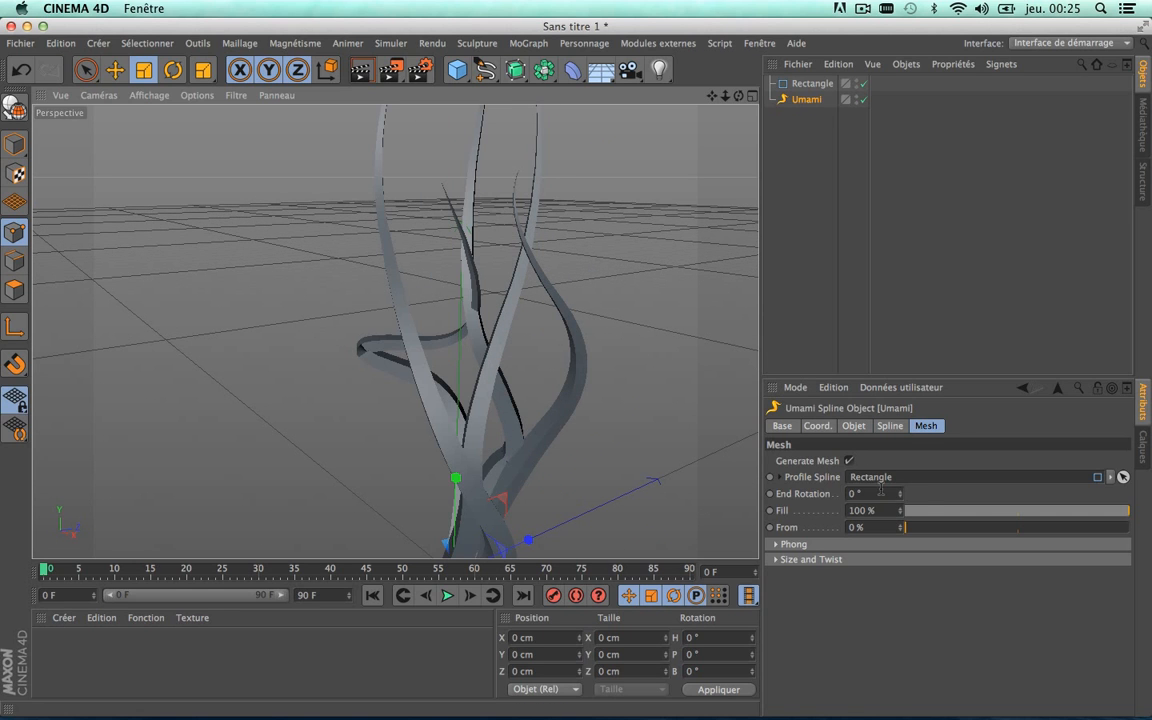
Lower the Fill of Umami's mesh to almost nothing, and raise it to about 46.6 %
left_click_drag(1006, 521, 908, 562)
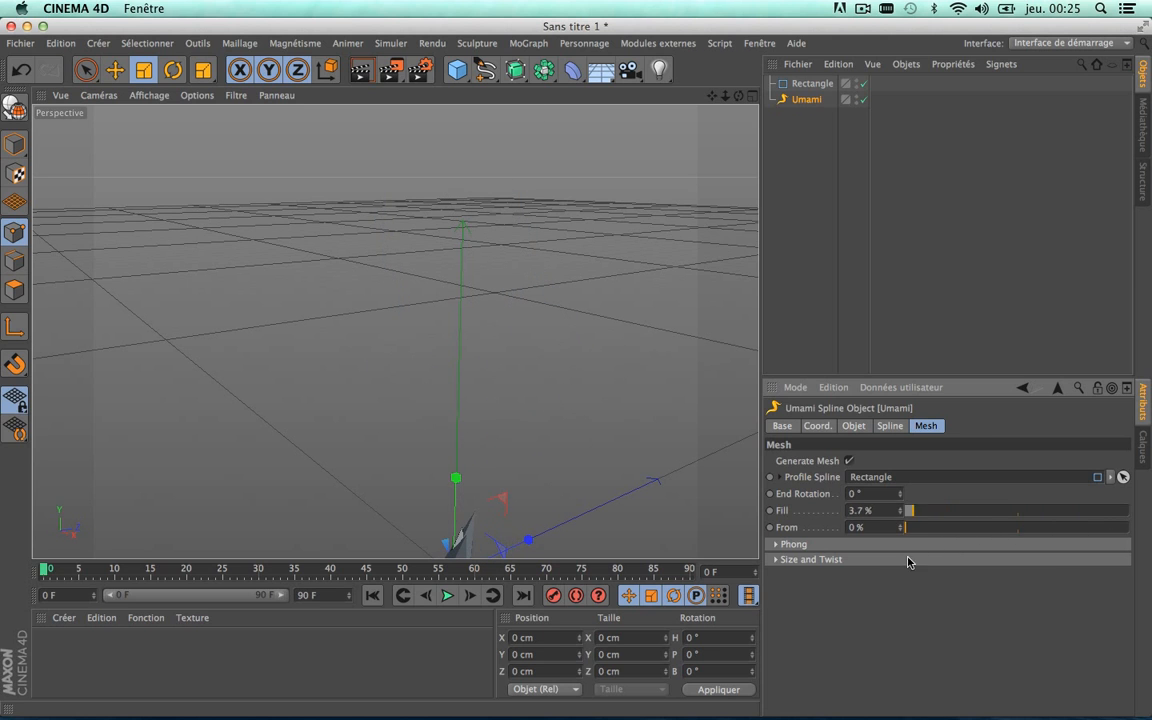
left_click_drag(712, 93, 680, 46)
left_click_drag(910, 510, 1009, 508)
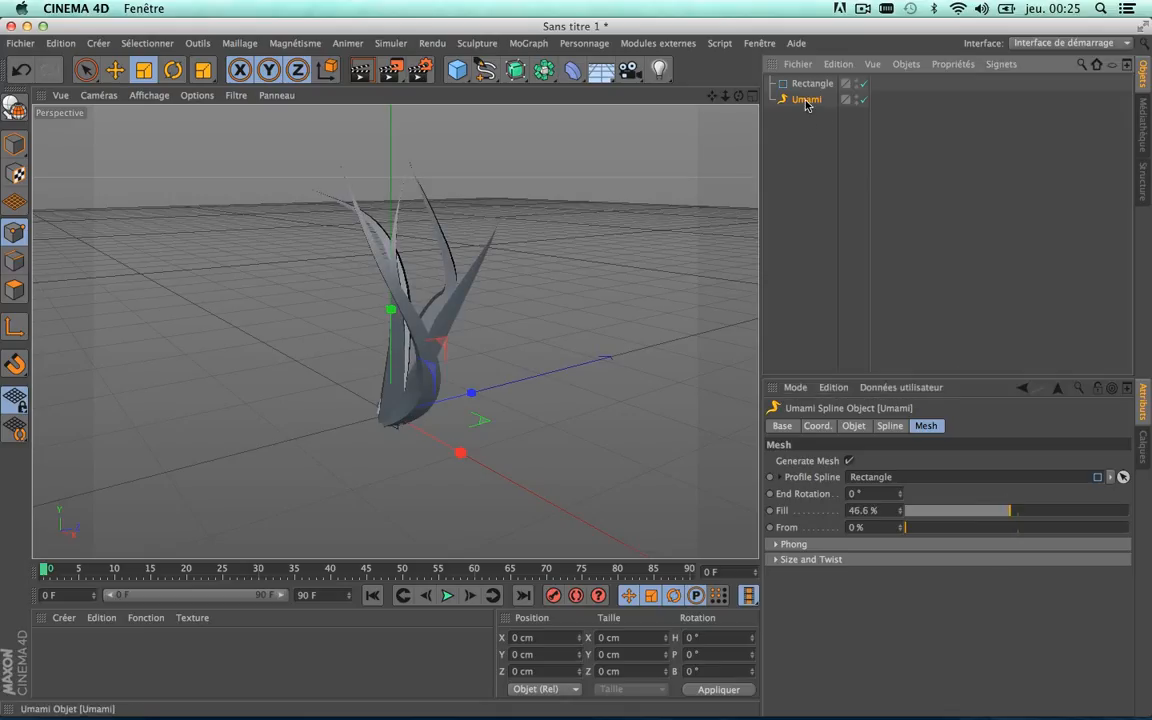
Raise Umami's Number of Segments to 19 in its spline settings
left_click(853, 426)
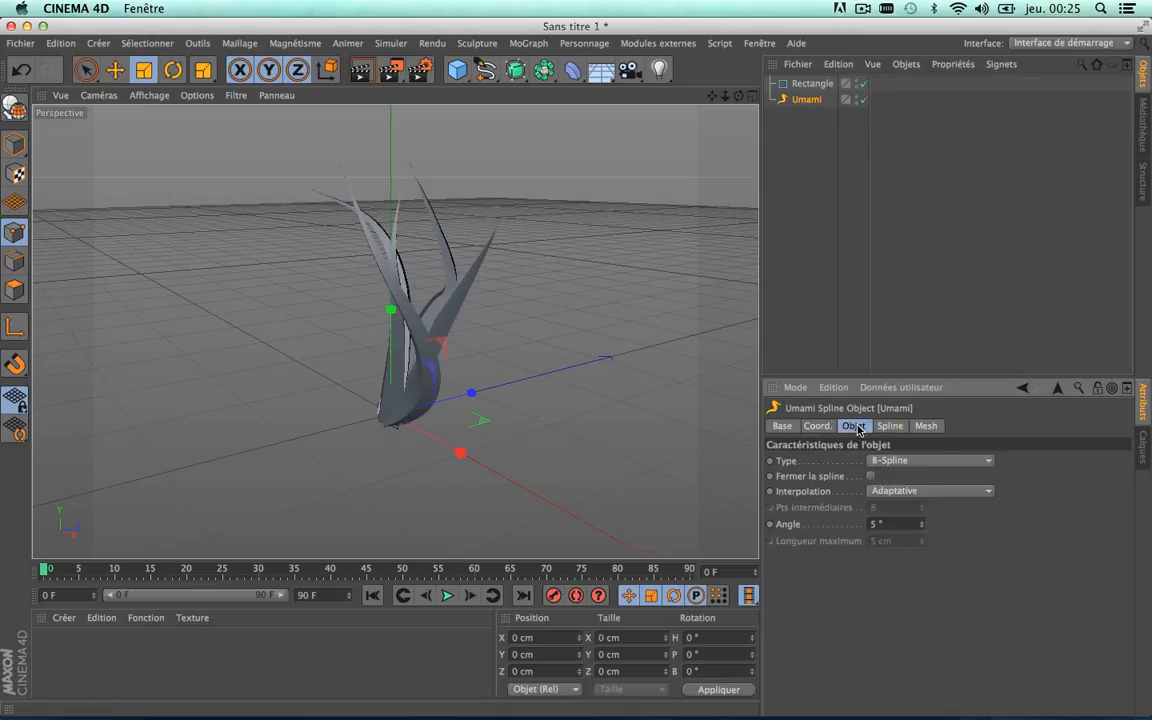
left_click(823, 427)
left_click(885, 428)
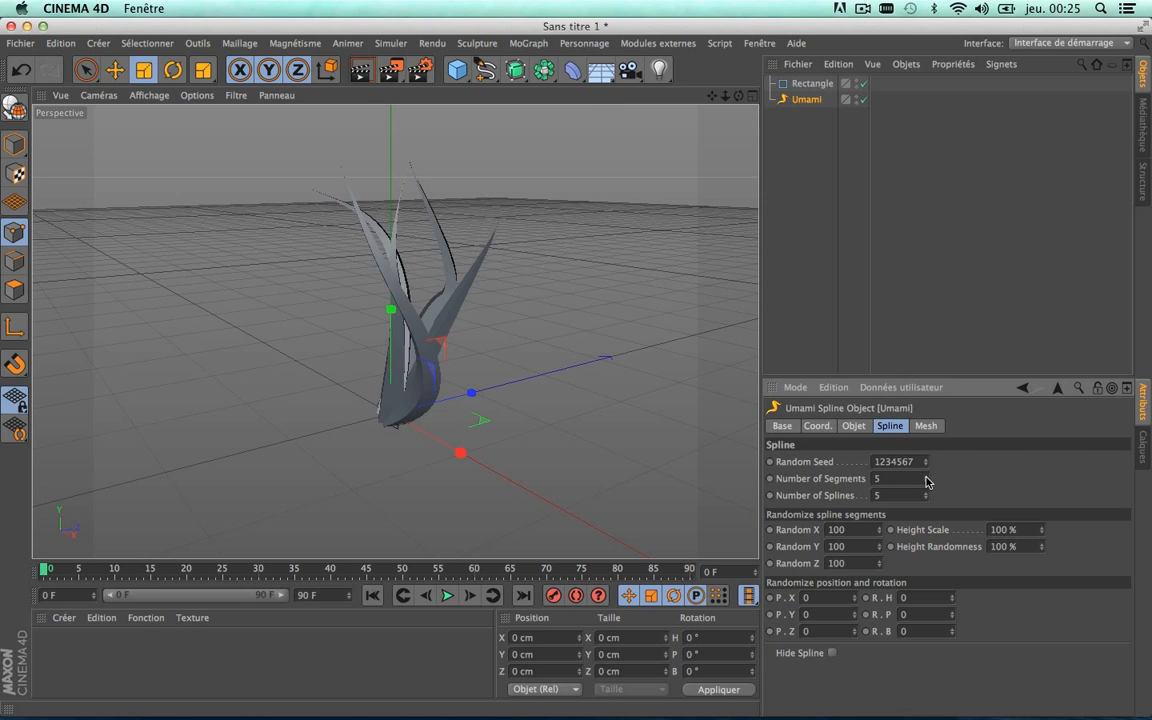
left_click_drag(926, 482, 934, 458)
scroll(513, 277, "down", 5)
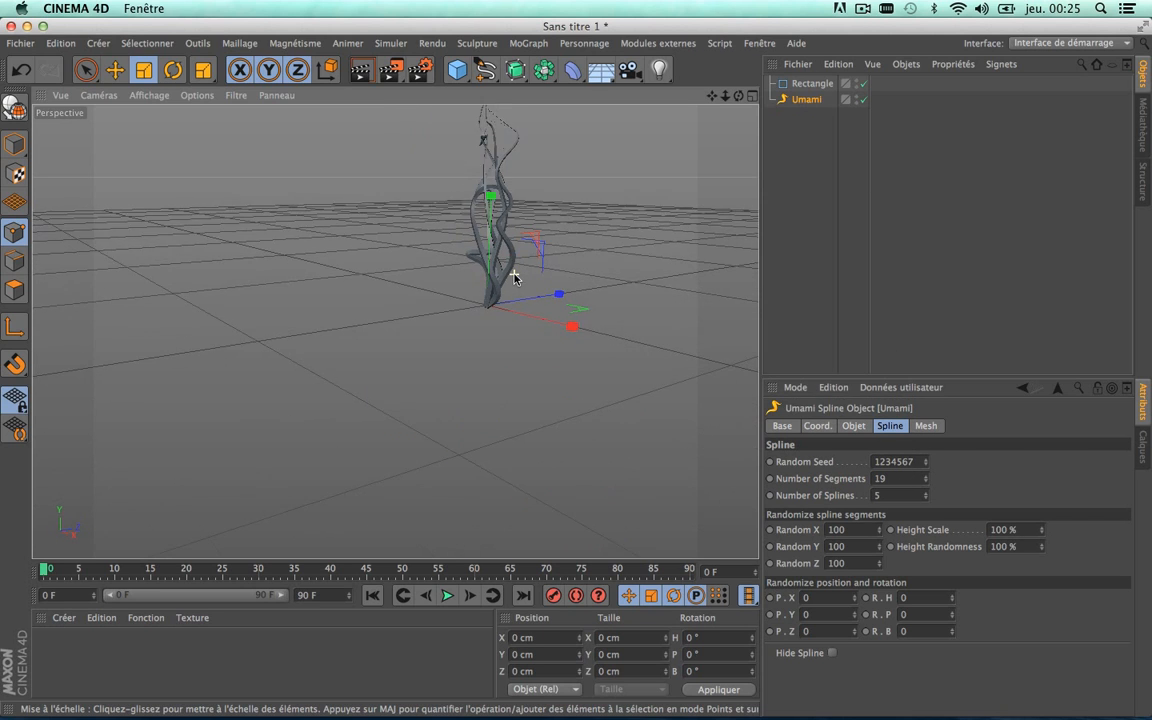
scroll(513, 277, "down", 1)
left_click_drag(711, 95, 399, 329)
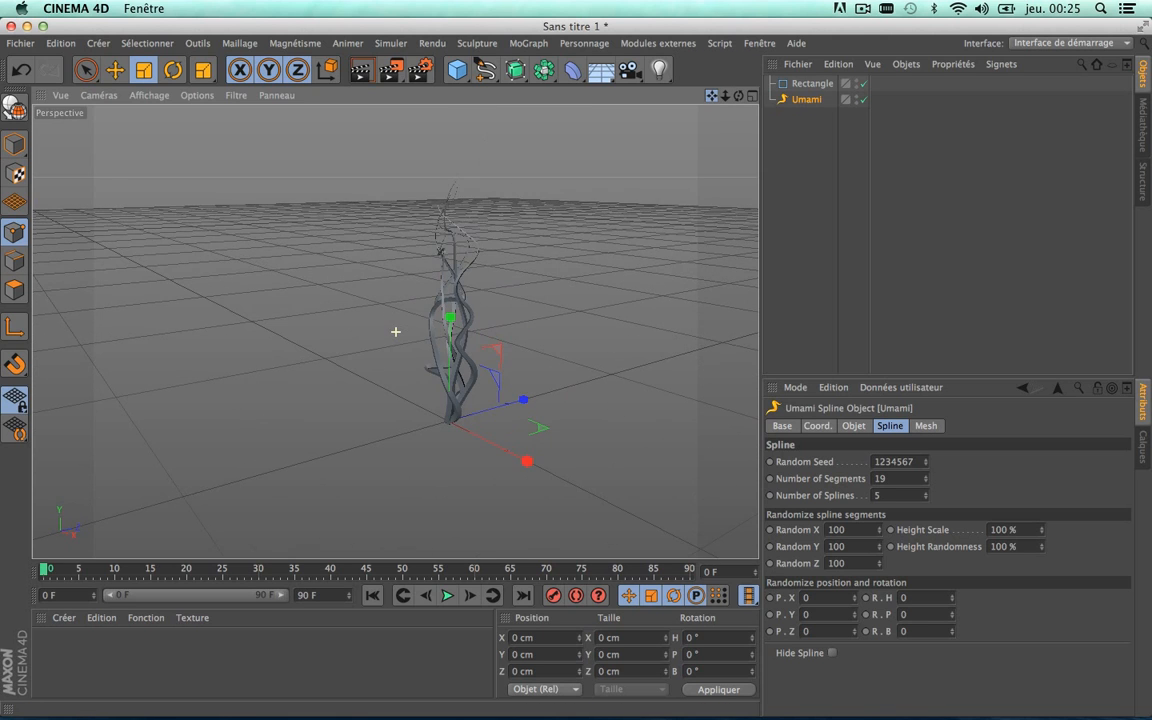
scroll(427, 296, "up", 3)
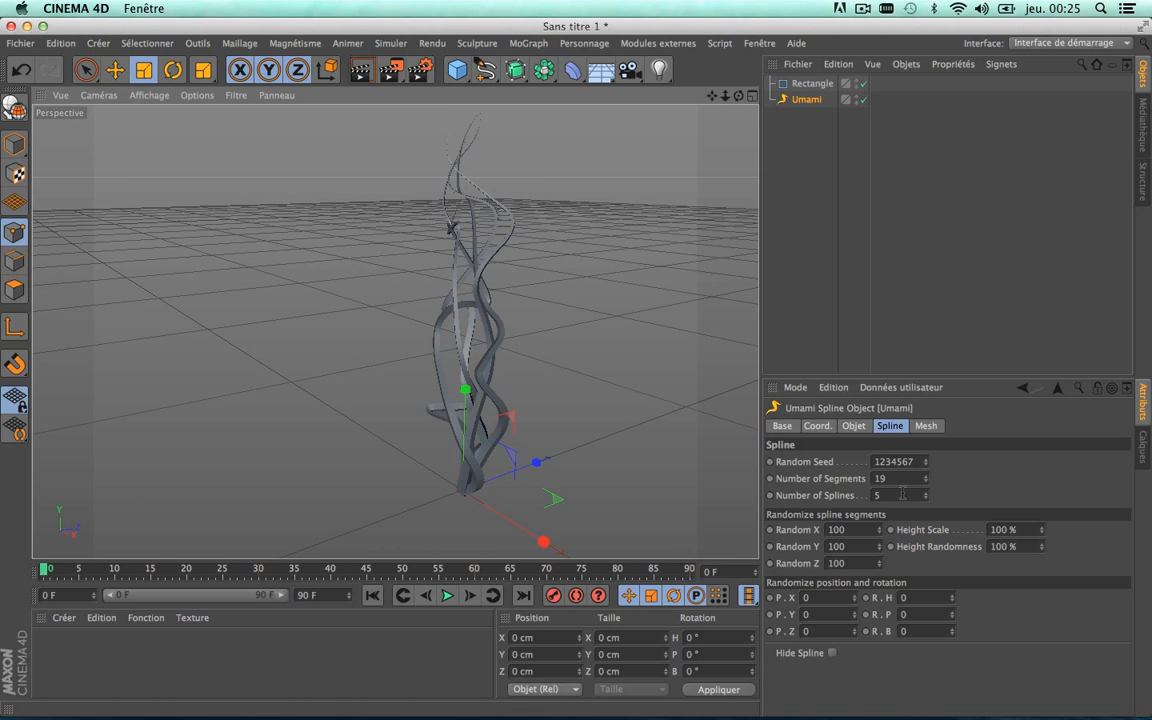
Set Umami's Number of Splines to 24 and its random rotation R.P to 100
left_click_drag(926, 497, 930, 470)
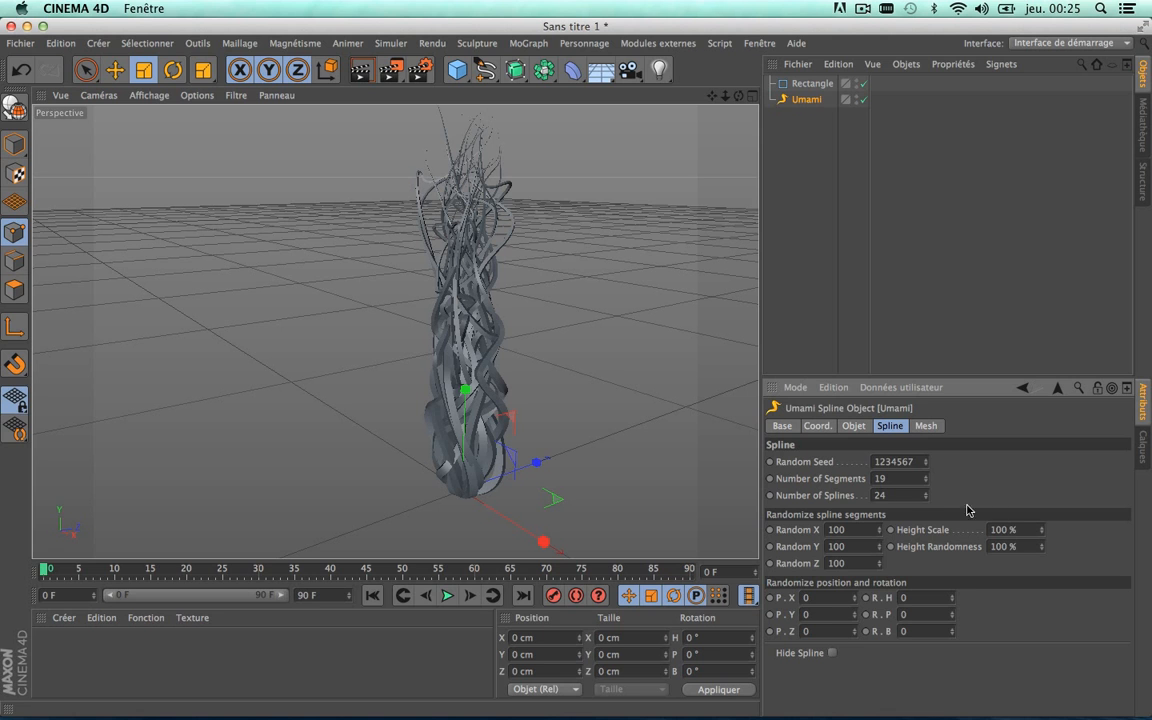
left_click_drag(950, 614, 956, 562)
left_click_drag(737, 95, 800, 130)
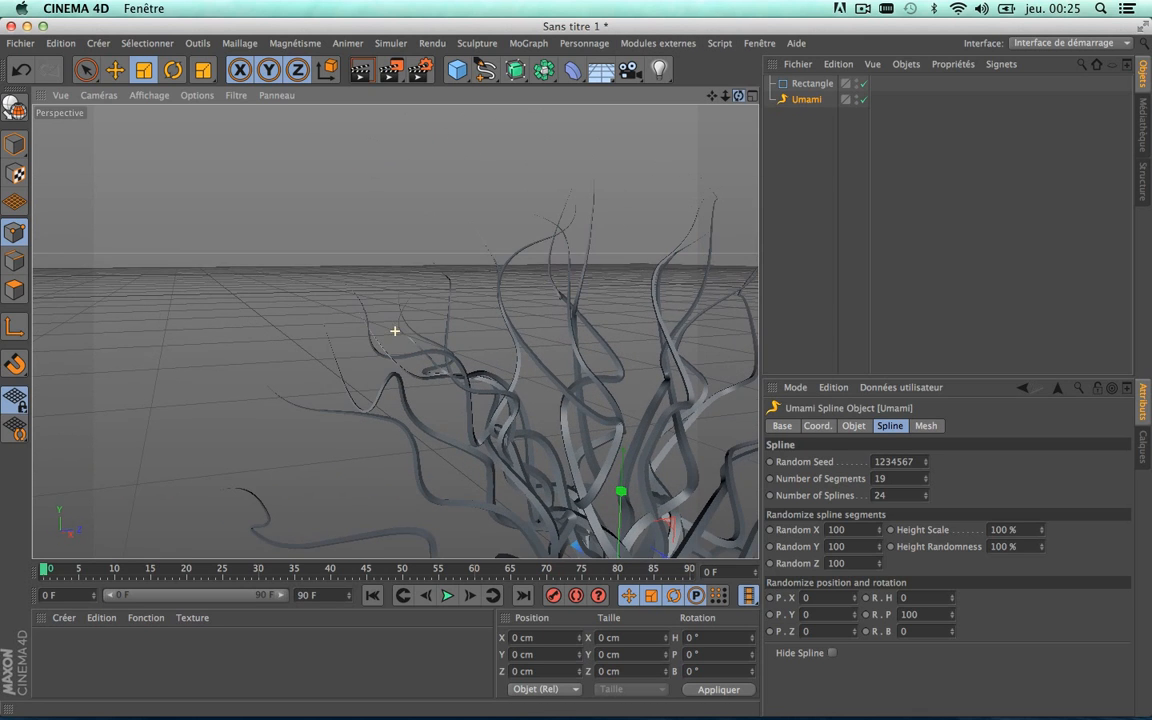
left_click_drag(712, 96, 590, 22)
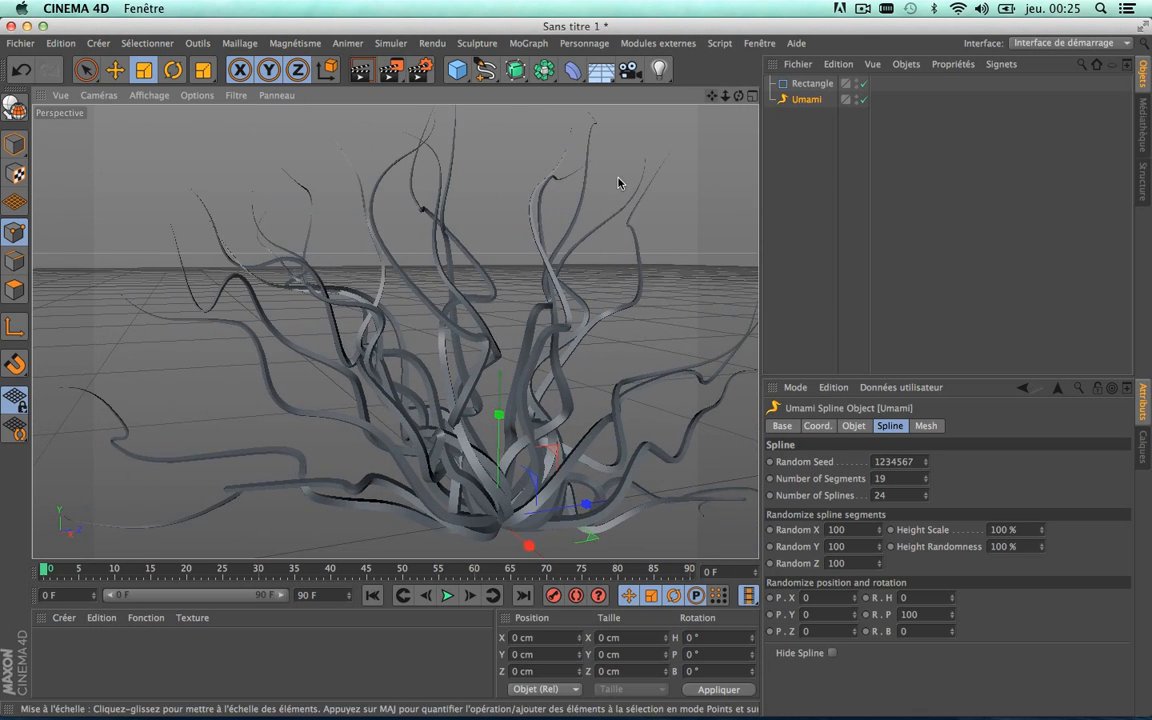
scroll(509, 298, "down", 2)
scroll(508, 300, "up", 2)
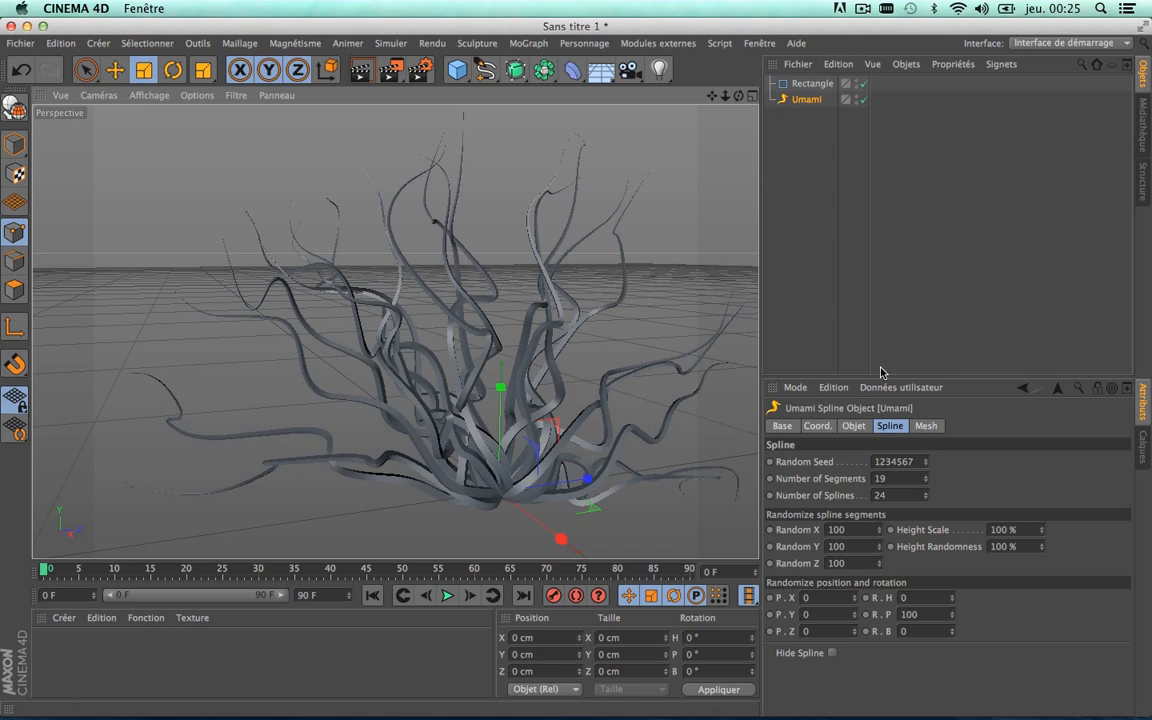
Reduce the Fill of Umami's mesh to about 23.2 %
left_click(927, 426)
left_click_drag(980, 510, 959, 537)
left_click_drag(711, 96, 806, 246)
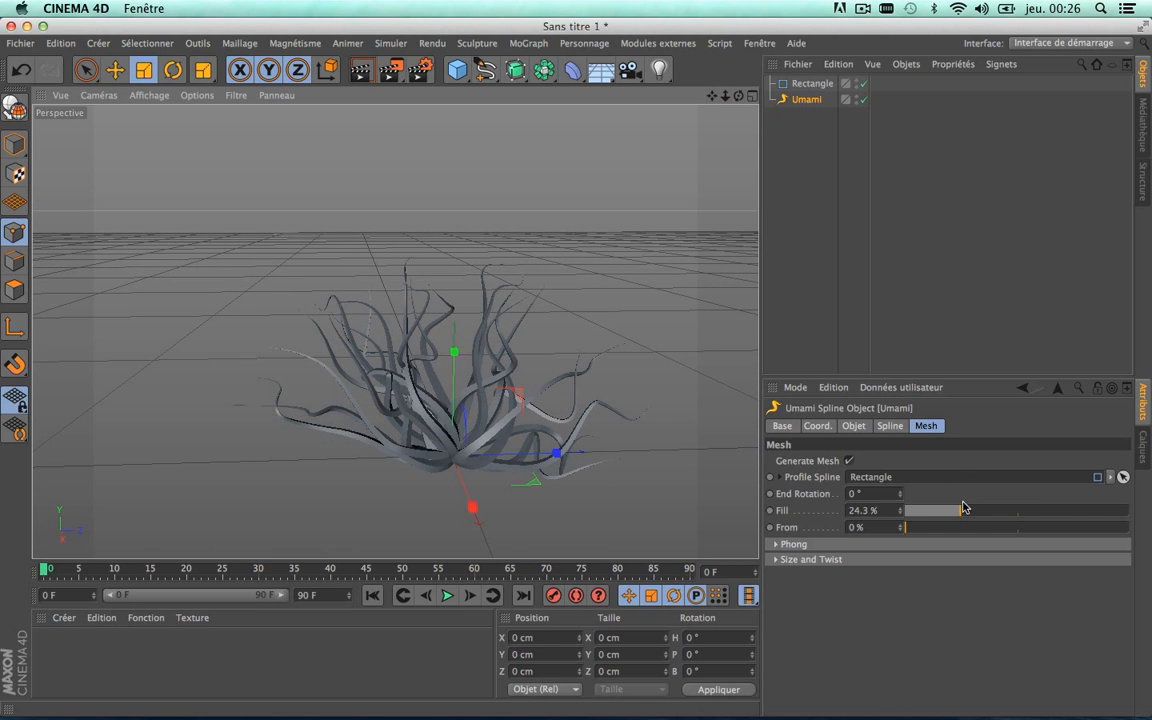
mouse_move(963, 508)
left_mouse_down()
mouse_move(1034, 507)
mouse_move(957, 512)
left_mouse_up()
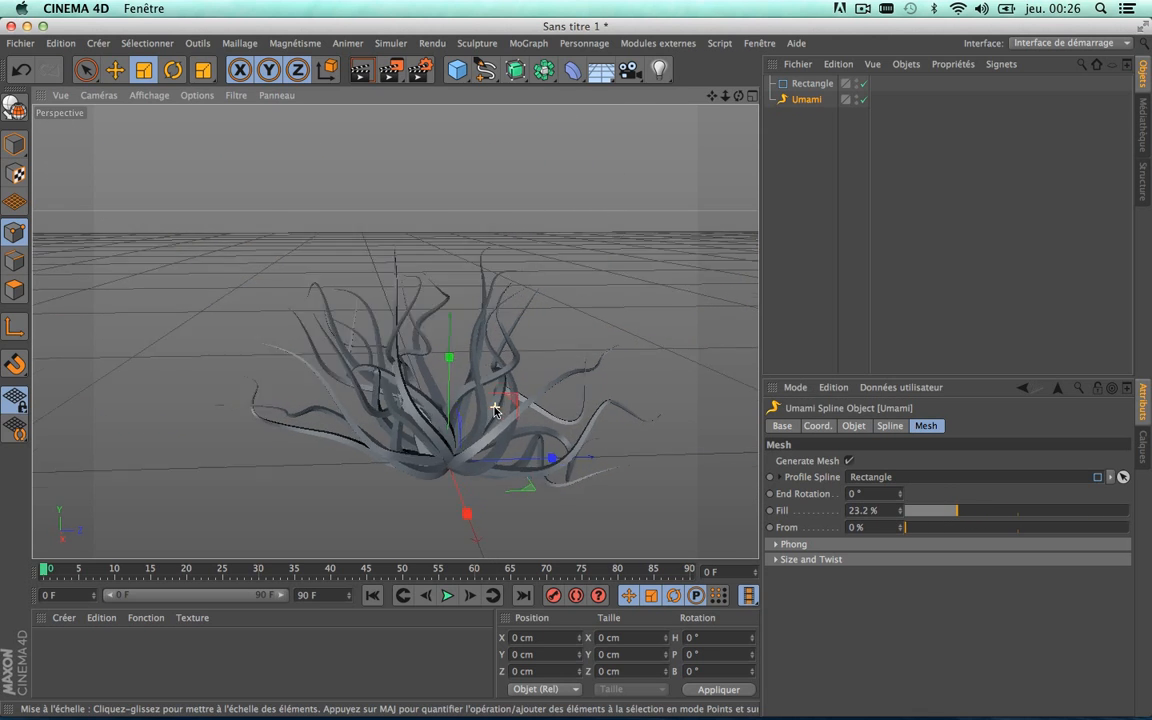
Raise the Fill of Umami's mesh to 100 %, keeping From at 0 %
scroll(493, 409, "up", 5)
left_click_drag(914, 529, 841, 517)
key("h")
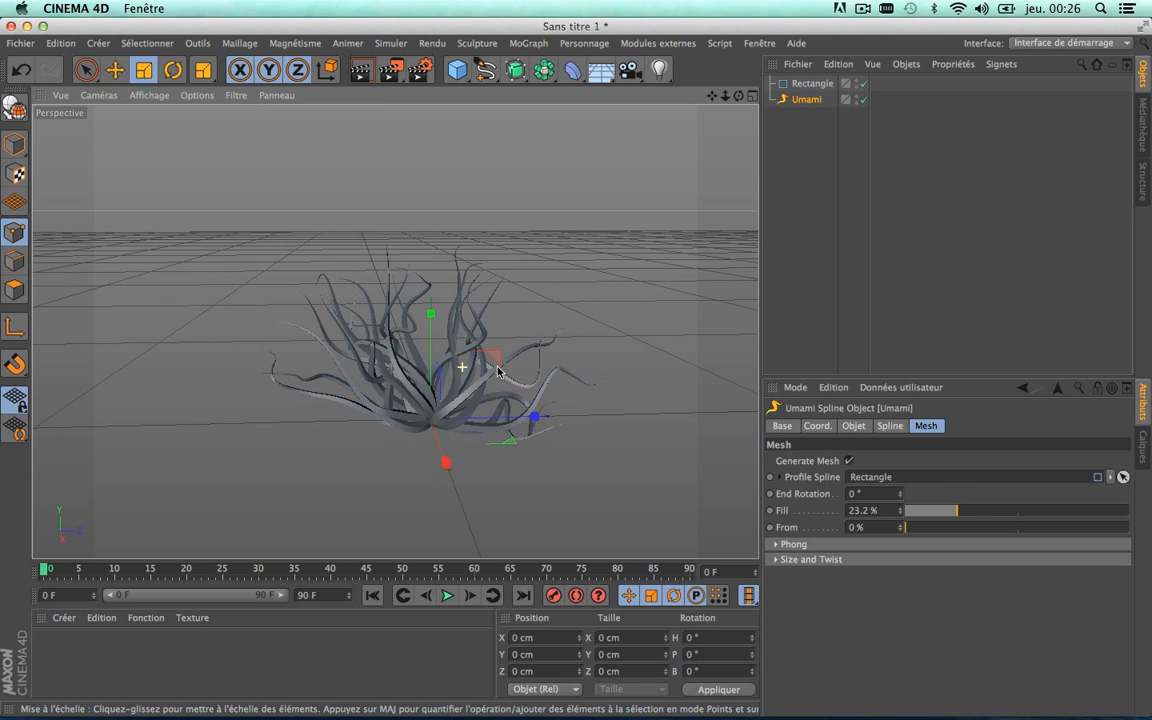
left_click_drag(955, 511, 1148, 513)
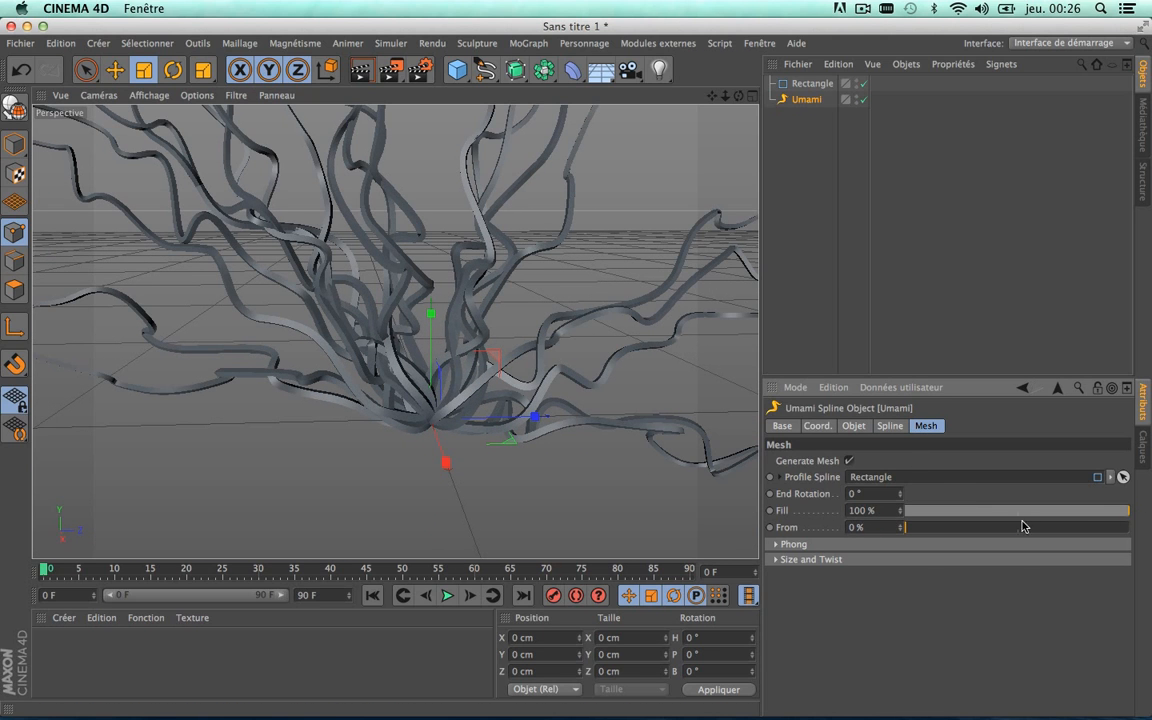
mouse_move(910, 533)
left_mouse_down()
mouse_move(1004, 537)
mouse_move(906, 554)
left_mouse_up()
scroll(576, 404, "up", 3)
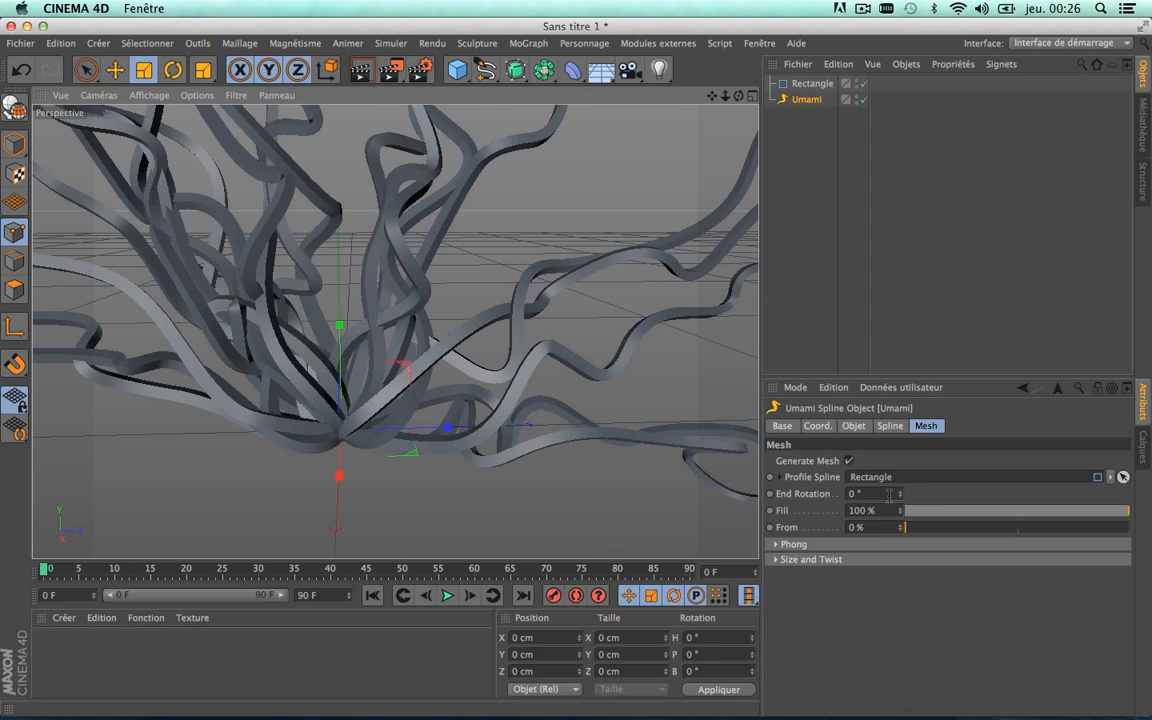
Try End Rotation values of 2749° and -622° on Umami's mesh, and reset it to 0°
left_click_drag(899, 496, 900, 1)
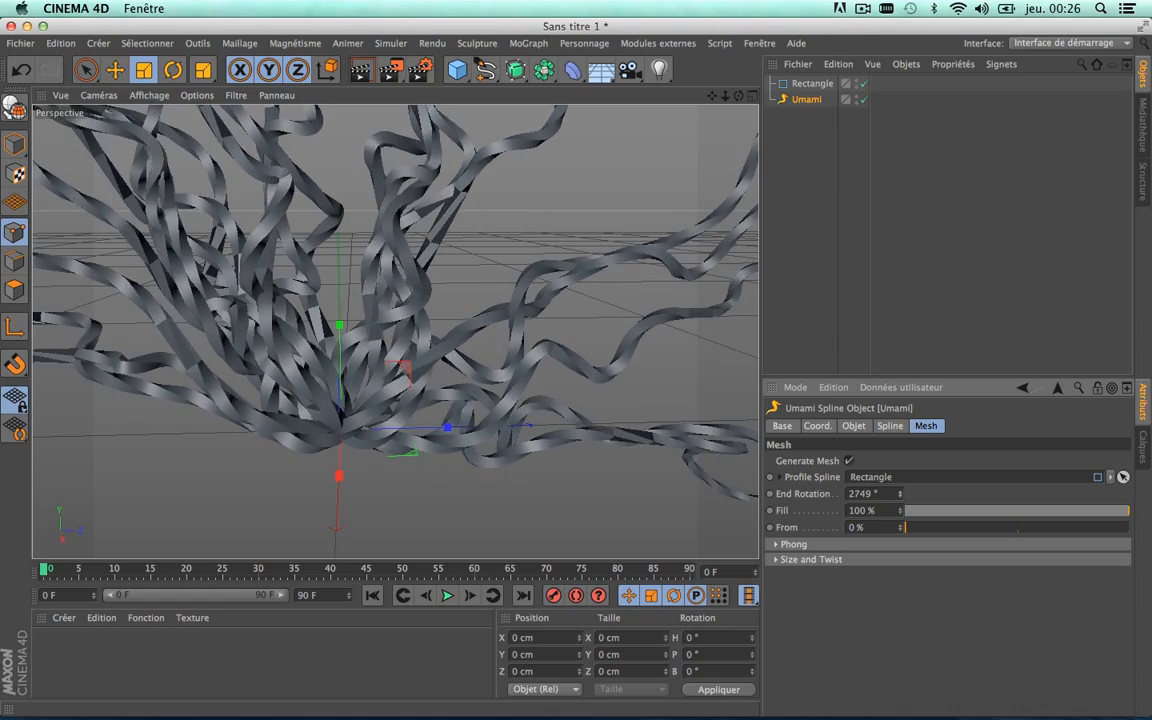
mouse_move(899, 493)
left_mouse_down()
mouse_move(899, 408)
mouse_move(899, 545)
mouse_move(898, 493)
left_mouse_up()
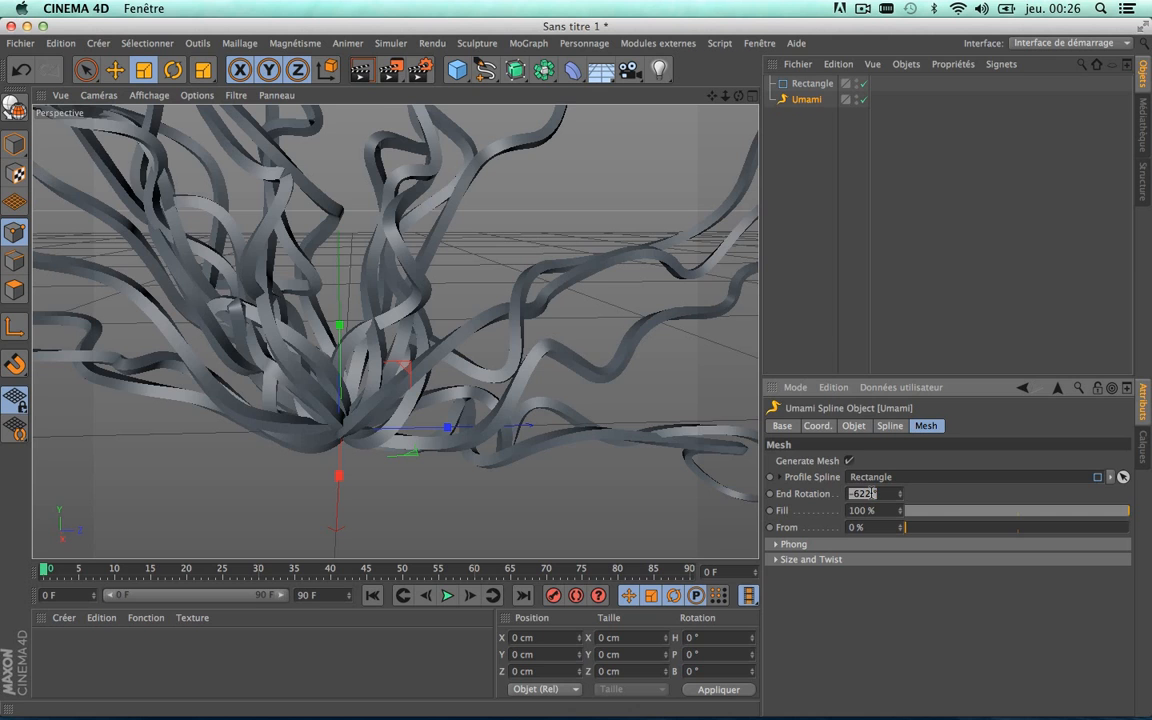
type("0")
key("Return")
scroll(386, 337, "down", 5)
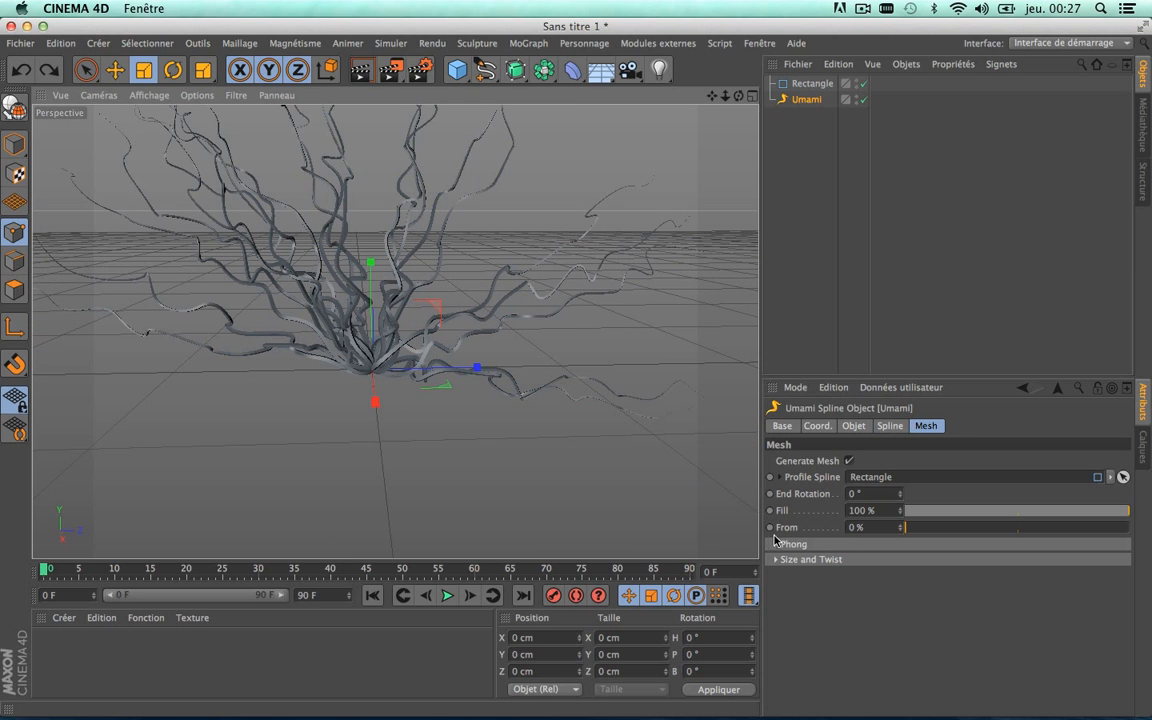
Raise the Phong Angle of Umami's mesh to 142°, and reduce it to about 64°
left_click(775, 544)
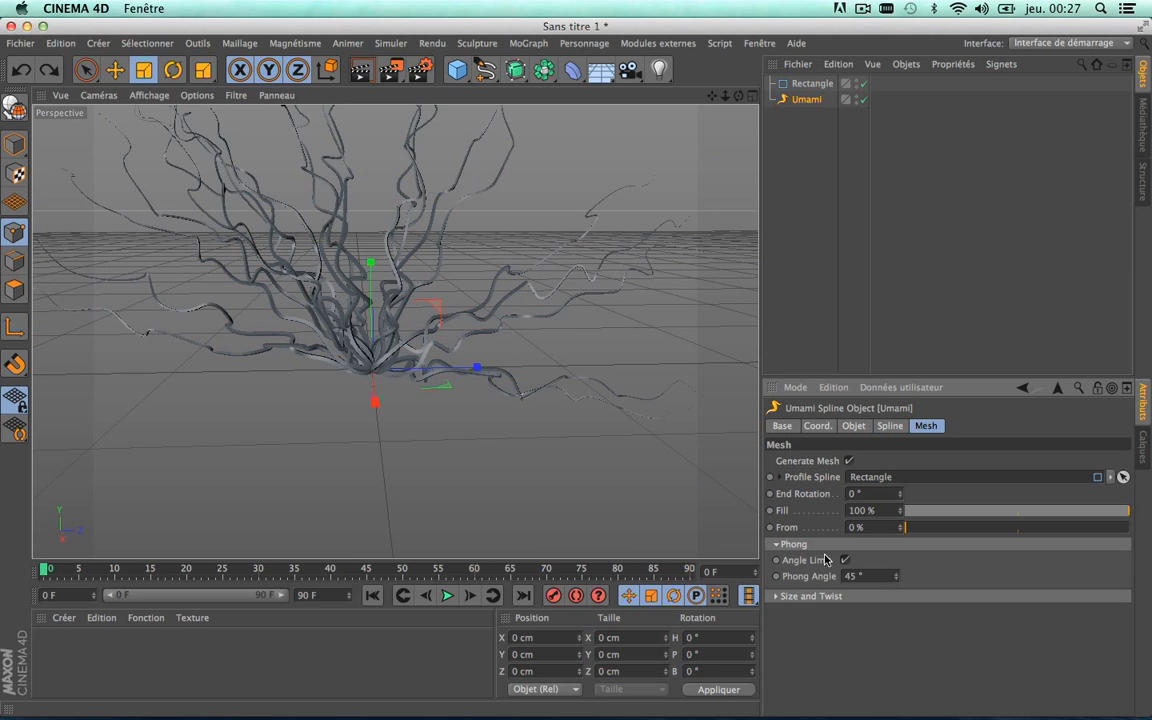
left_click_drag(896, 576, 896, 525)
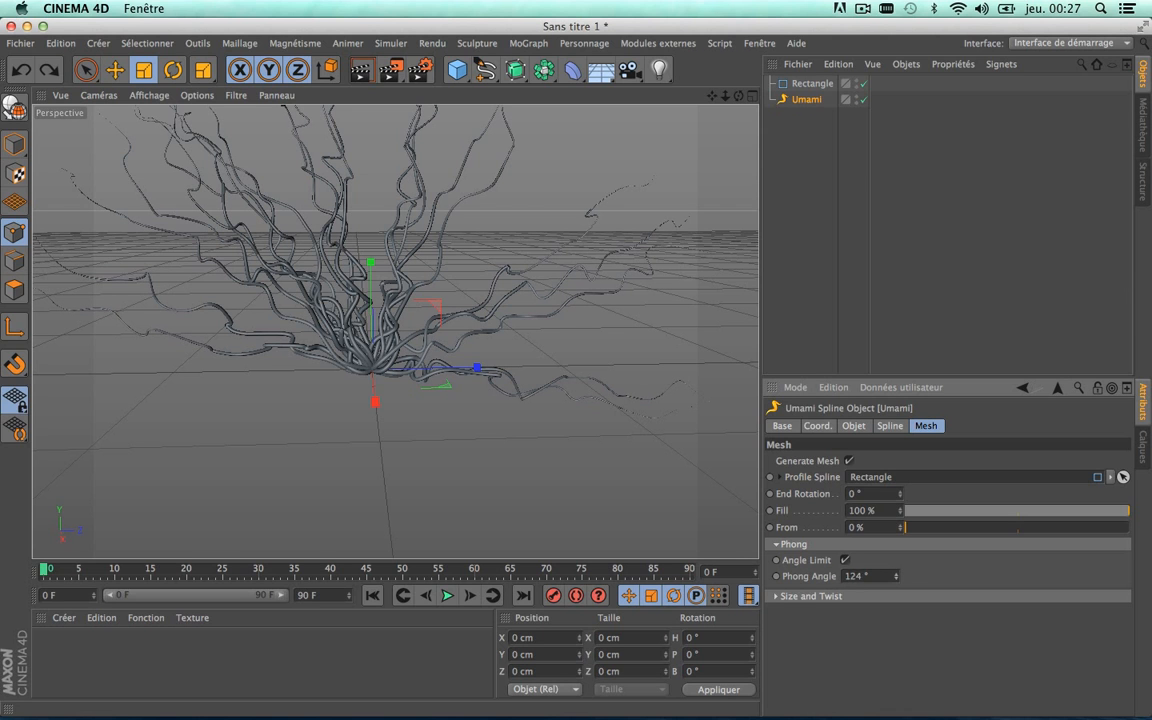
scroll(399, 290, "up", 6)
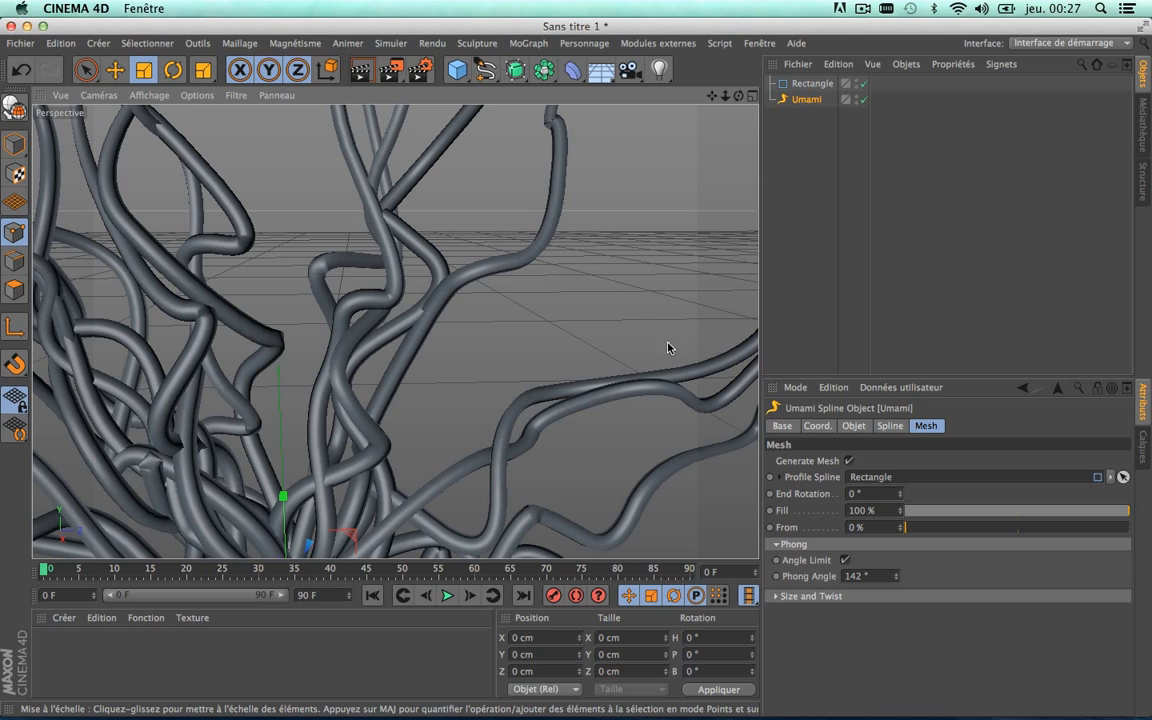
left_click_drag(896, 576, 896, 620)
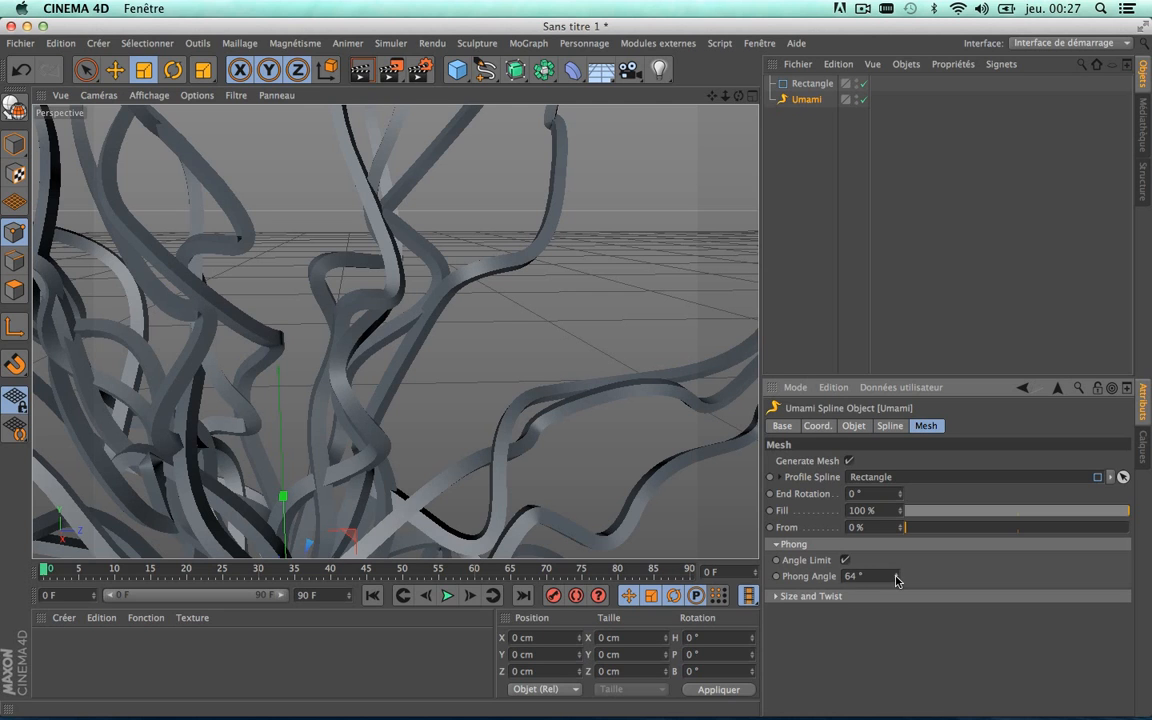
Raise the Phong Angle of Umami's mesh to 180°, and undo the Phong Angle changes
left_click_drag(896, 580, 896, 530)
scroll(325, 421, "down", 10)
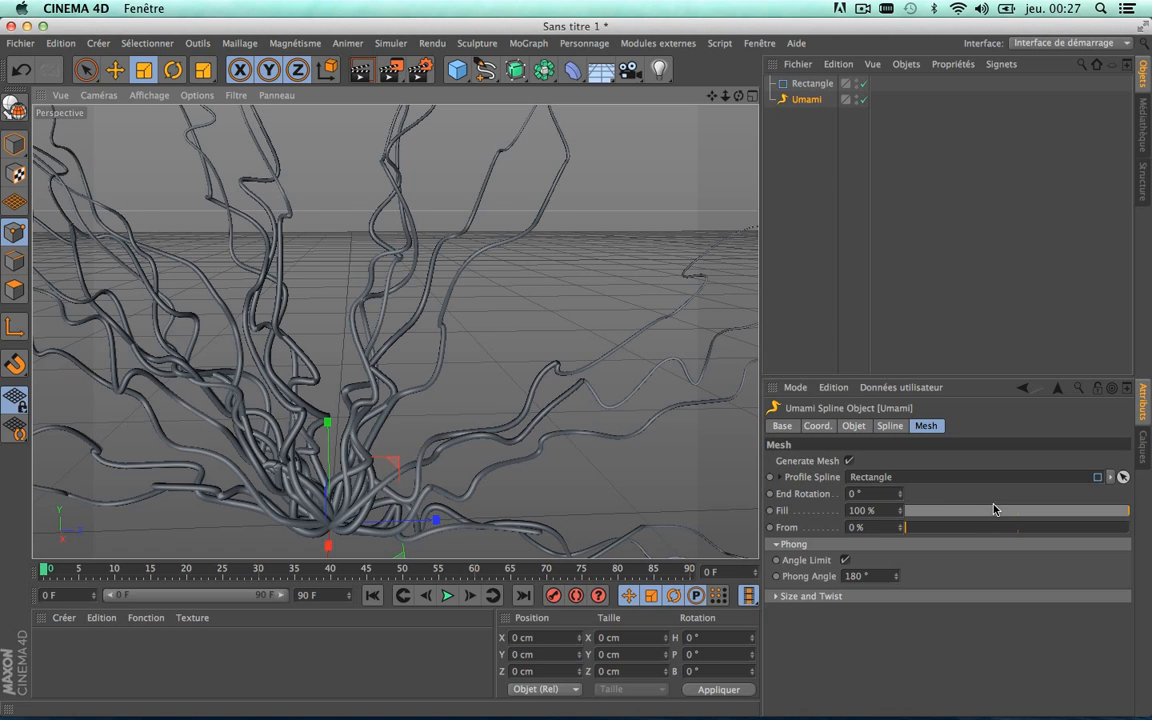
left_click_drag(993, 510, 1130, 510)
scroll(464, 259, "up", 5)
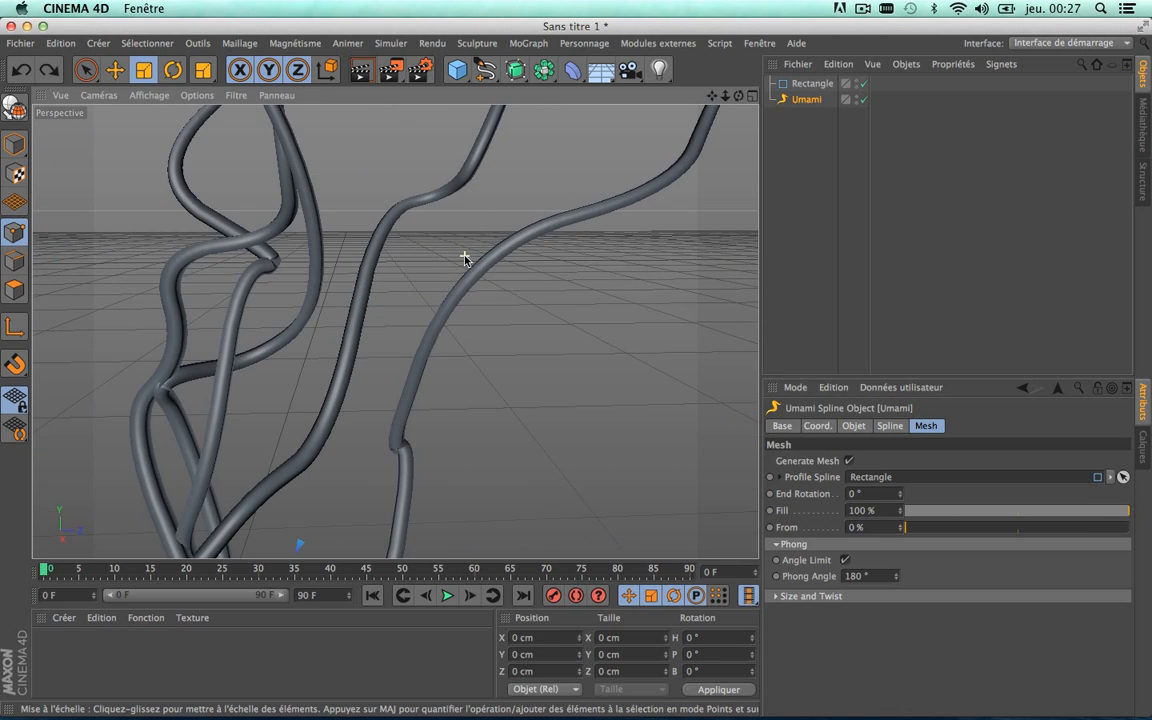
scroll(446, 403, "down", 5)
key("super+z")
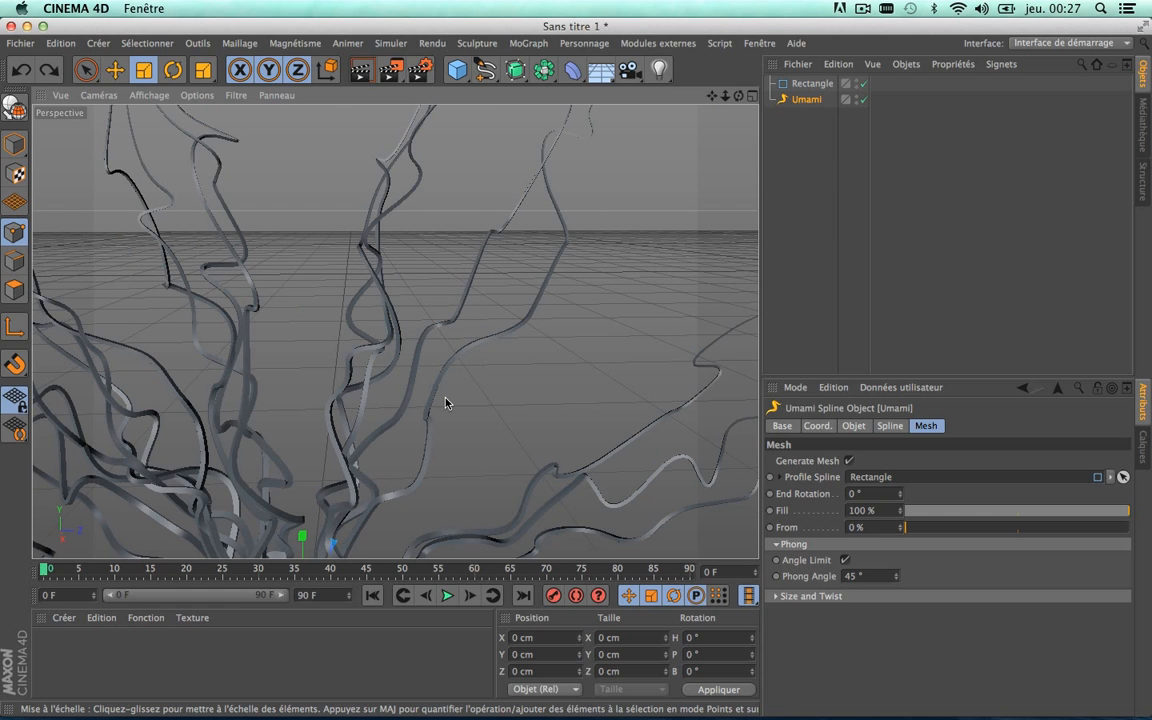
Lower the start point of the mesh's Size curve to about 0.45, and undo the curve change
left_click(776, 596)
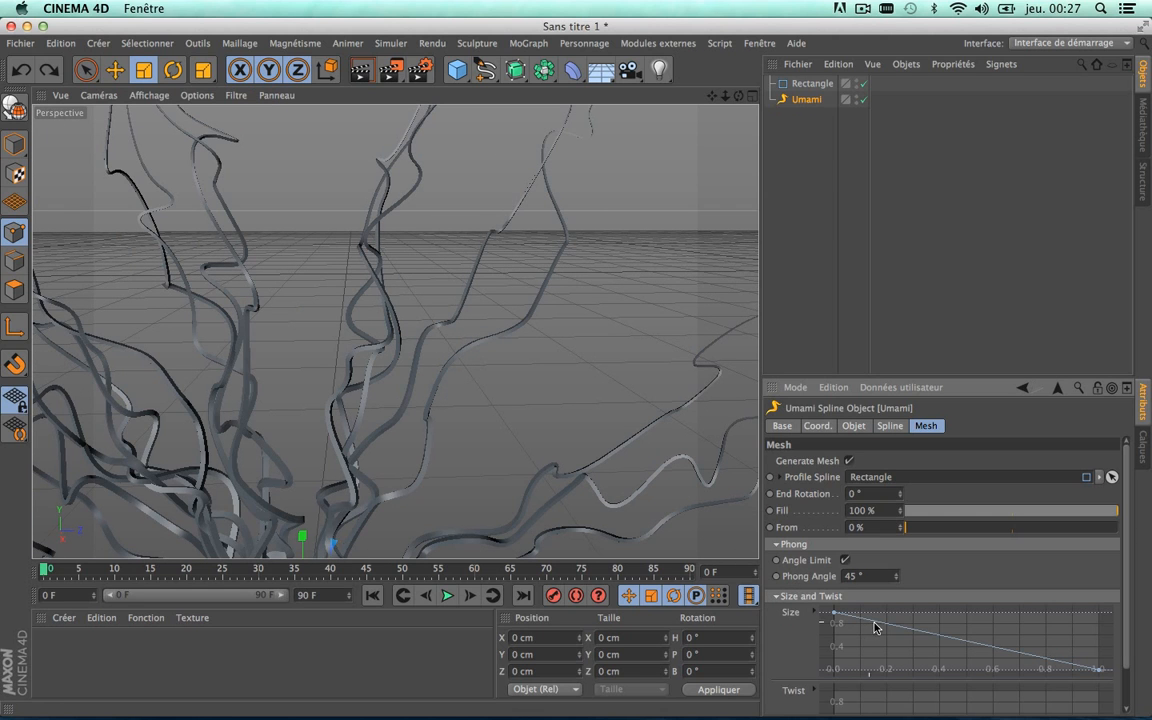
left_click_drag(834, 612, 834, 644)
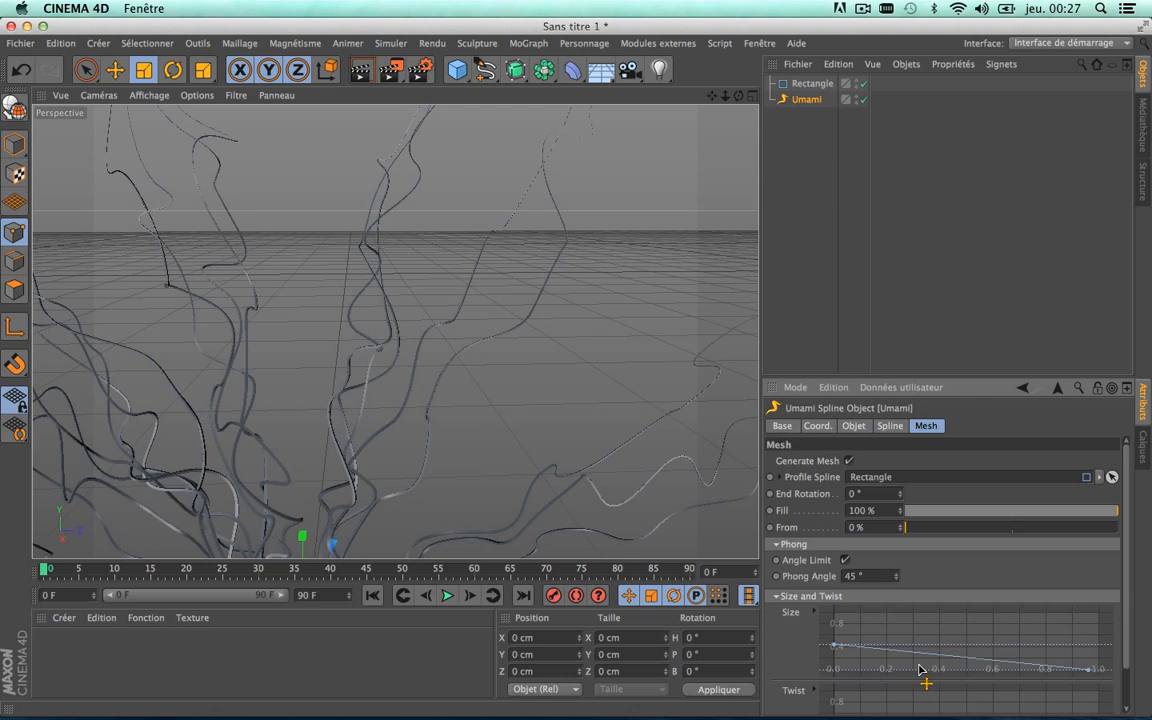
scroll(465, 301, "down", 7)
scroll(465, 303, "up", 1)
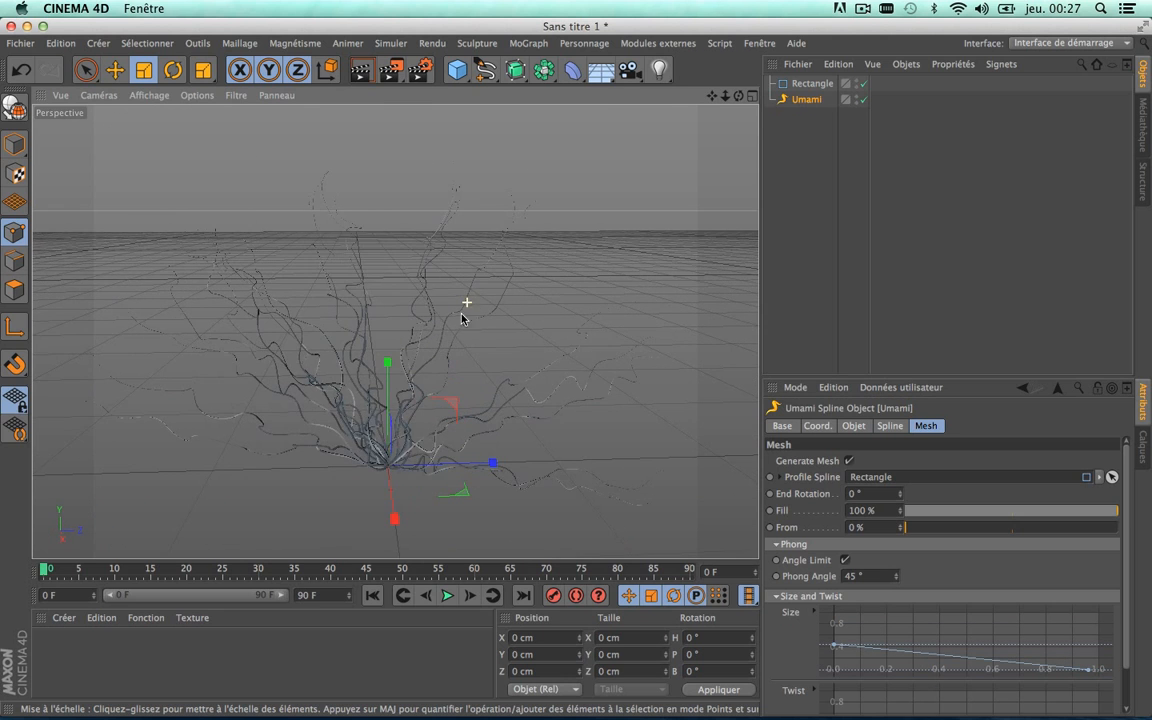
scroll(397, 478, "up", 5)
scroll(397, 480, "up", 3)
scroll(481, 221, "down", 3)
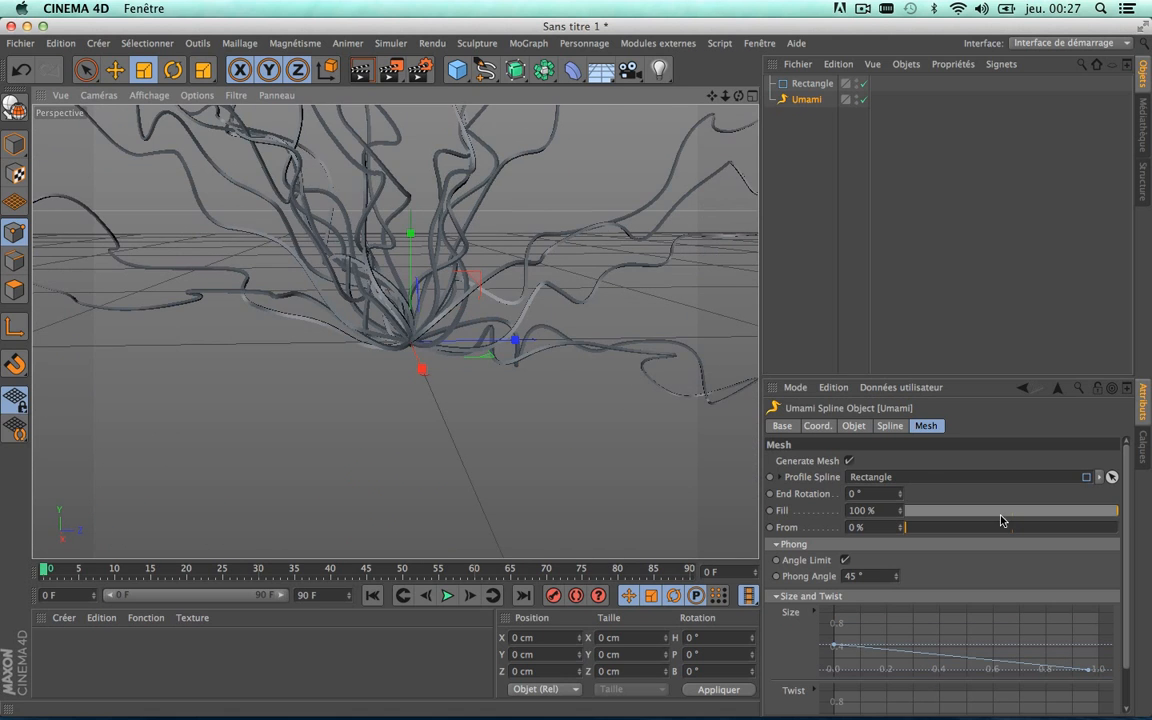
key("super+z")
Add a point near the middle of the Size curve and move it to full size at about 0.55
scroll(477, 147, "up", 7)
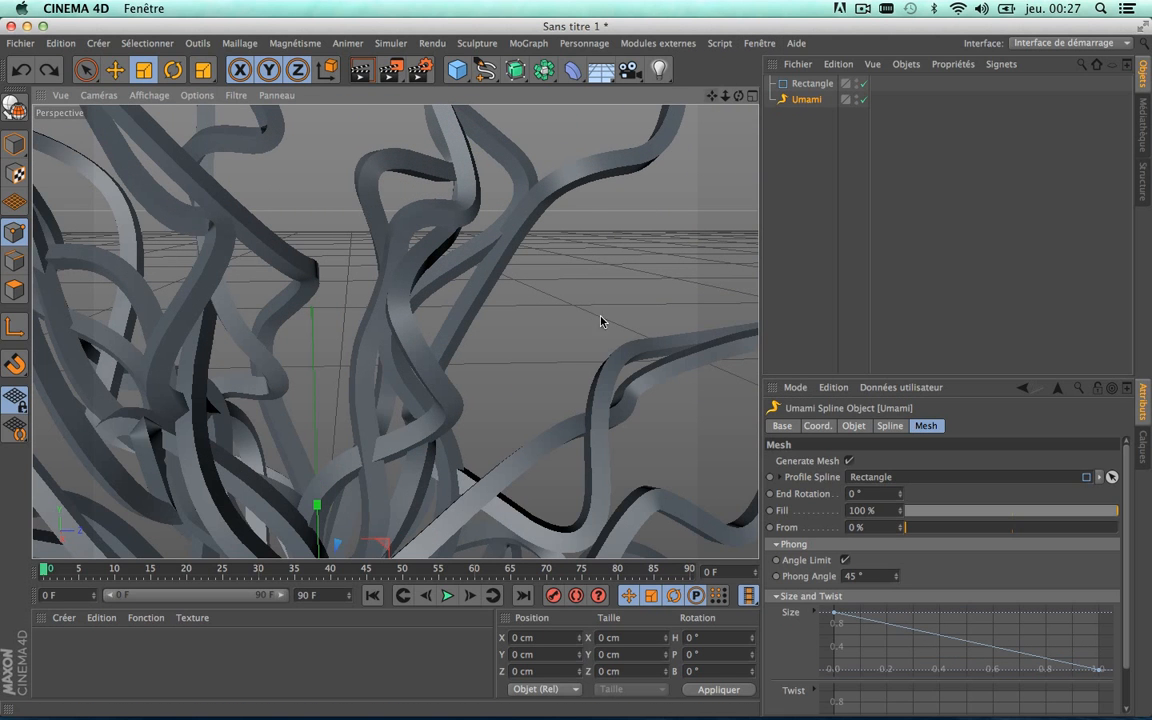
middle_click_drag(466, 300, 345, 318, "alt")
scroll(1124, 545, "down", 2)
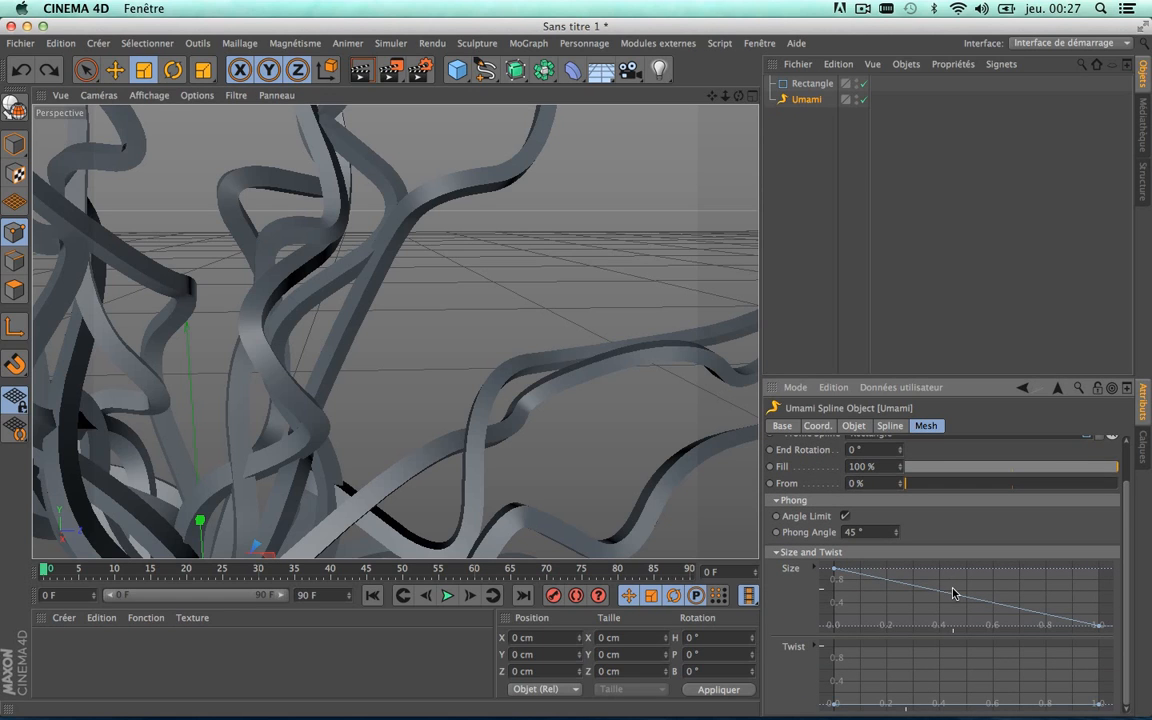
left_click(952, 597)
left_click_drag(952, 597, 975, 565)
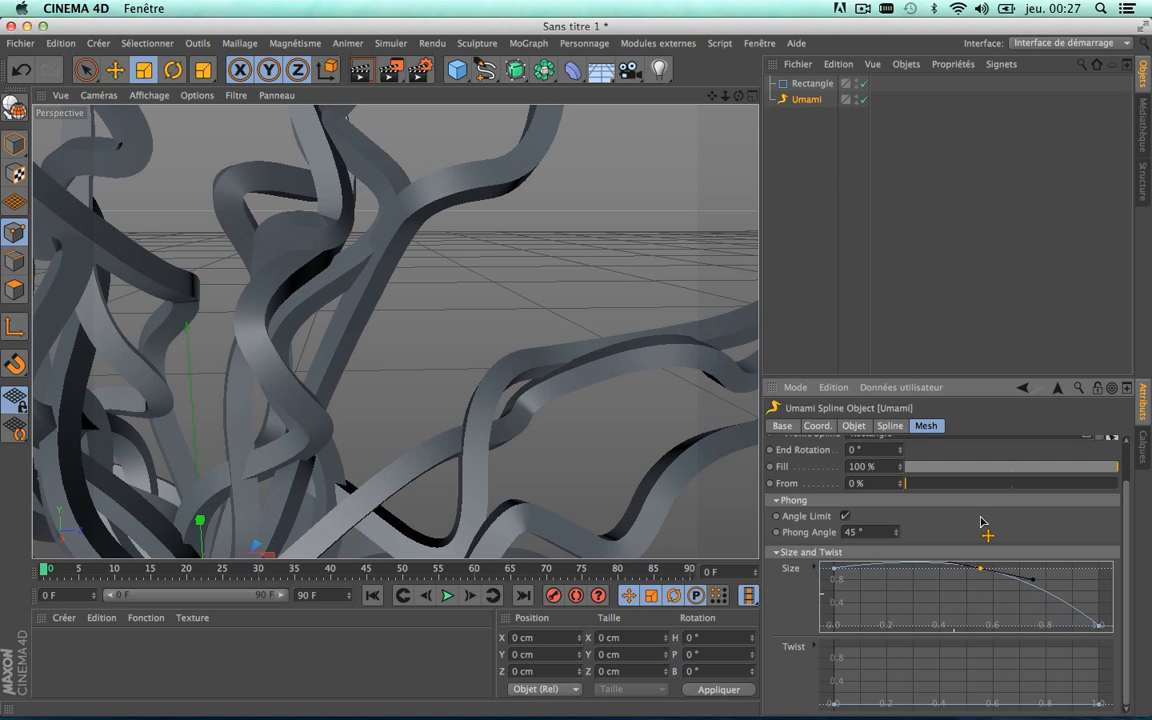
Add a near-zero point at about 0.7 along the Size curve, and undo the last two curve edits
left_click_drag(1047, 598, 1020, 622)
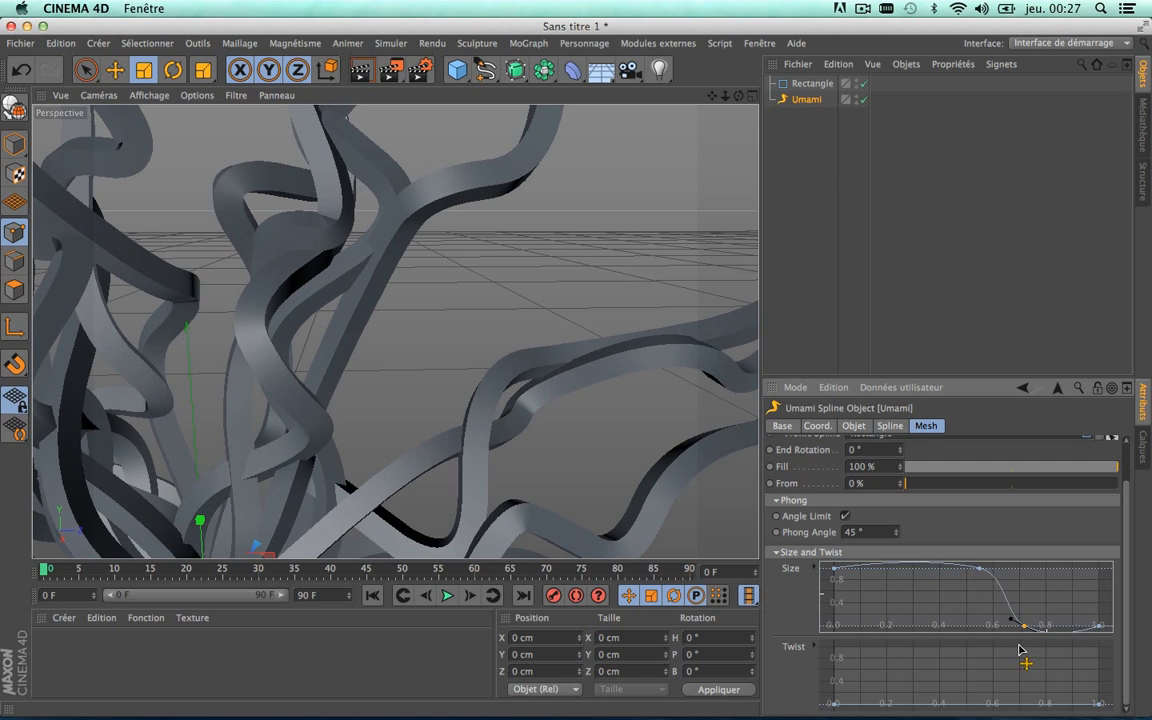
scroll(421, 362, "down", 5)
scroll(421, 362, "up", 3)
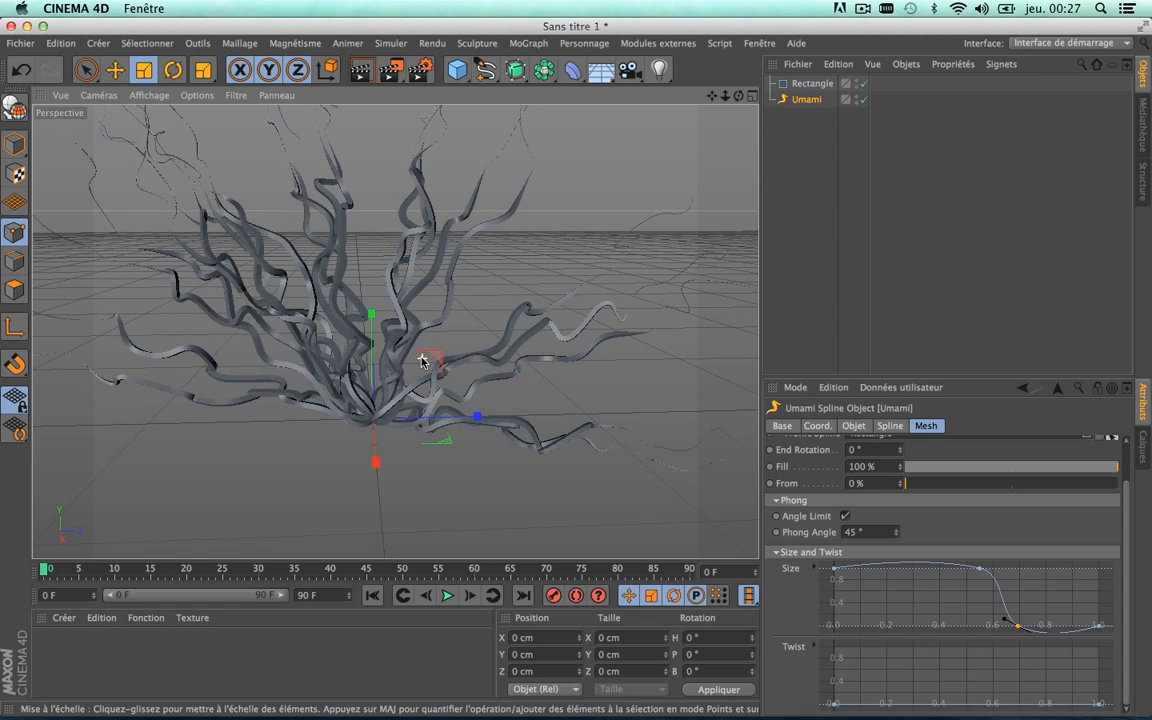
scroll(423, 361, "up", 3)
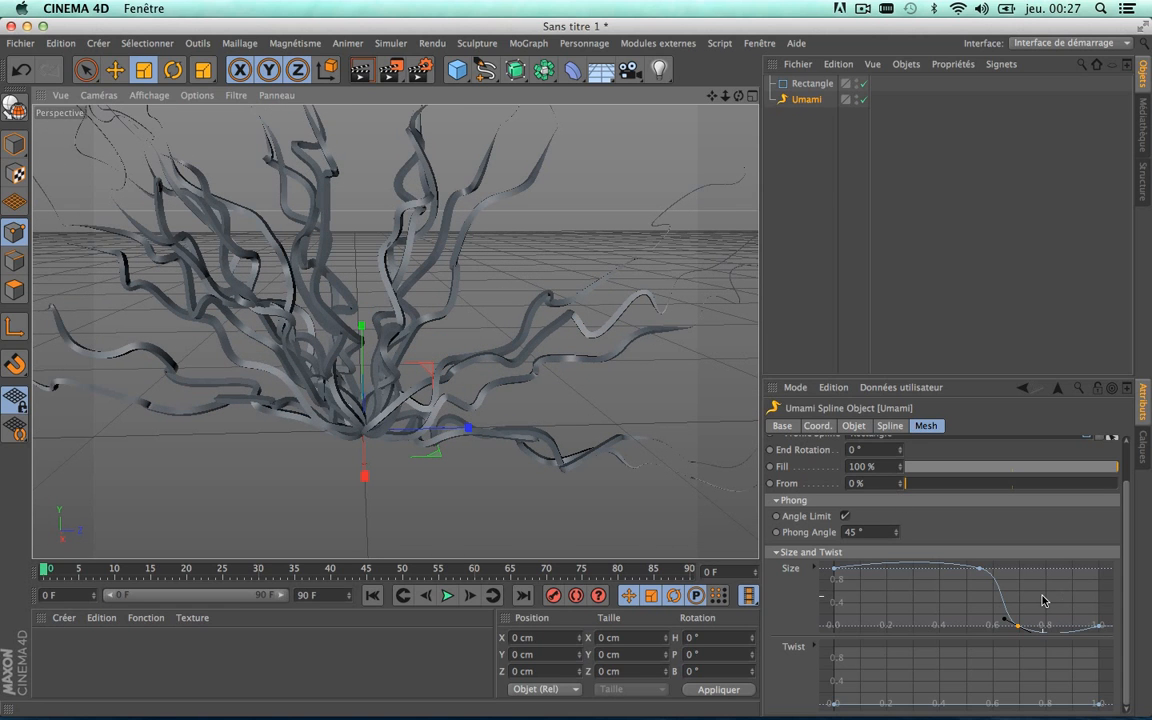
key("super+z")
key("super+z")
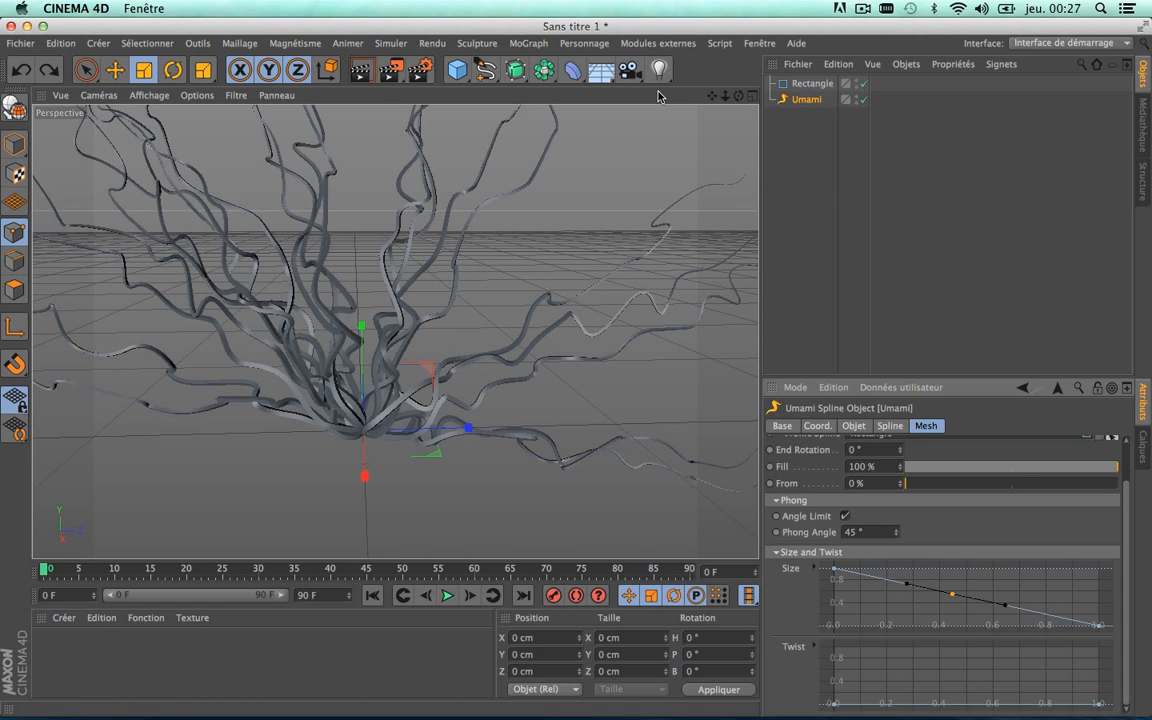
Raise the end point of the Size curve to full size so the branch tips thicken
left_click_drag(712, 96, 540, 197)
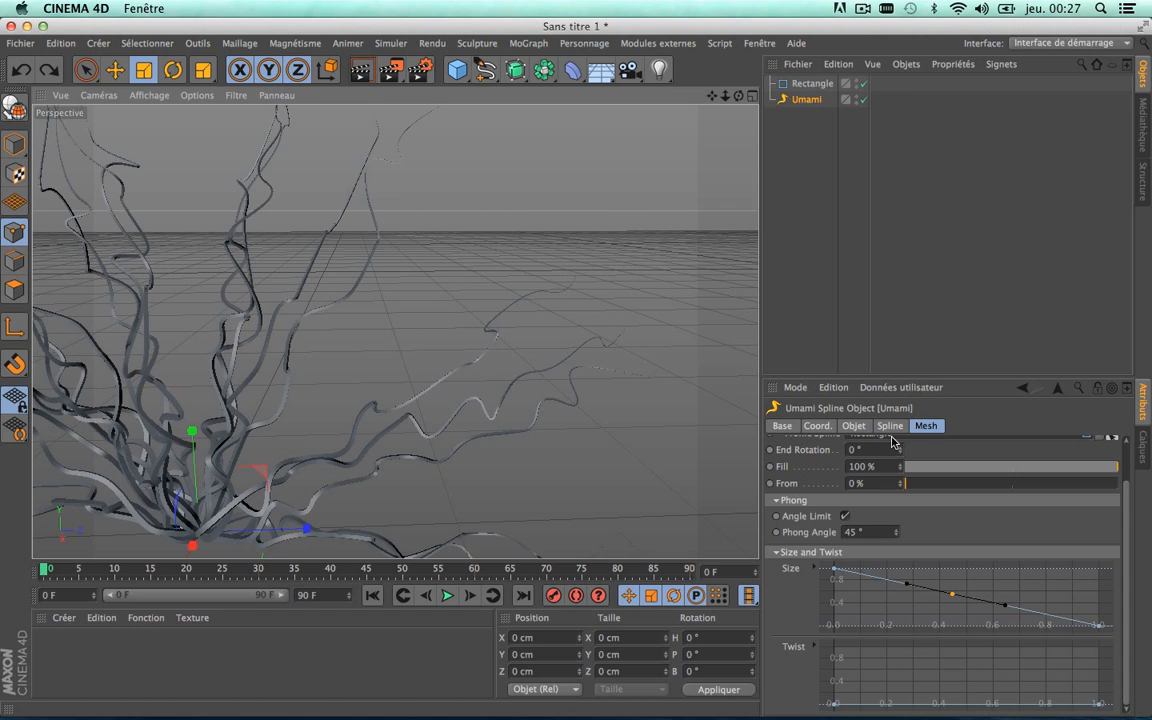
left_click_drag(1100, 625, 1101, 570)
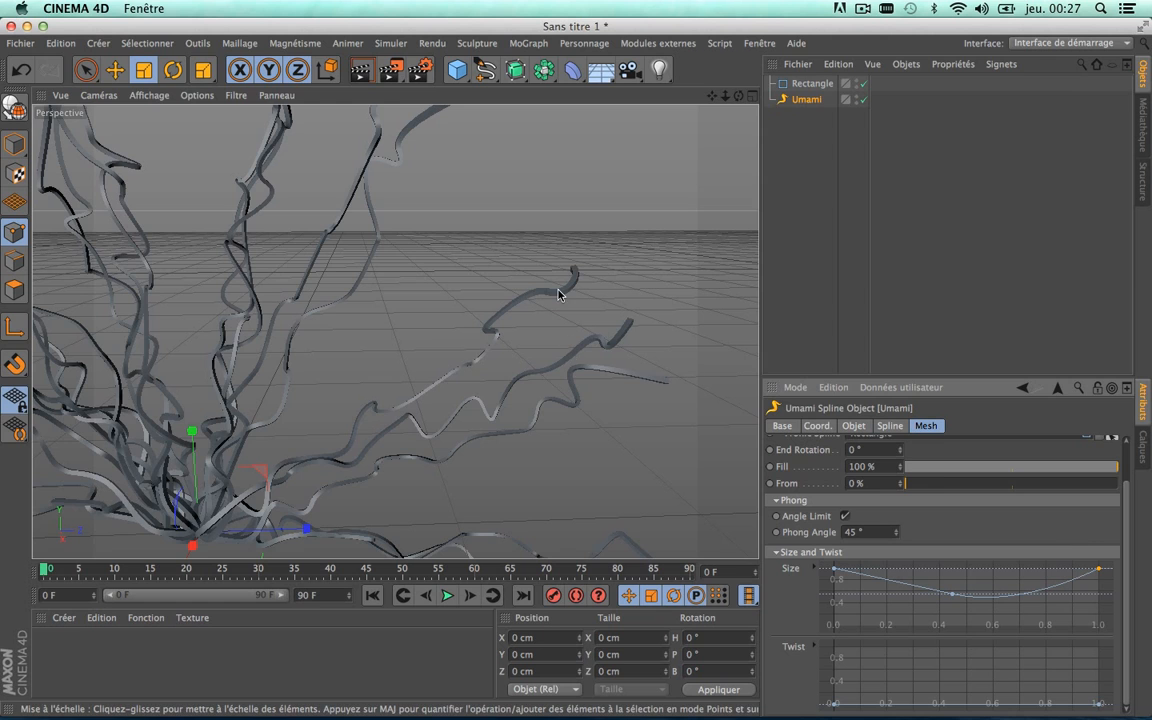
scroll(560, 292, "up", 6)
scroll(559, 293, "down", 4)
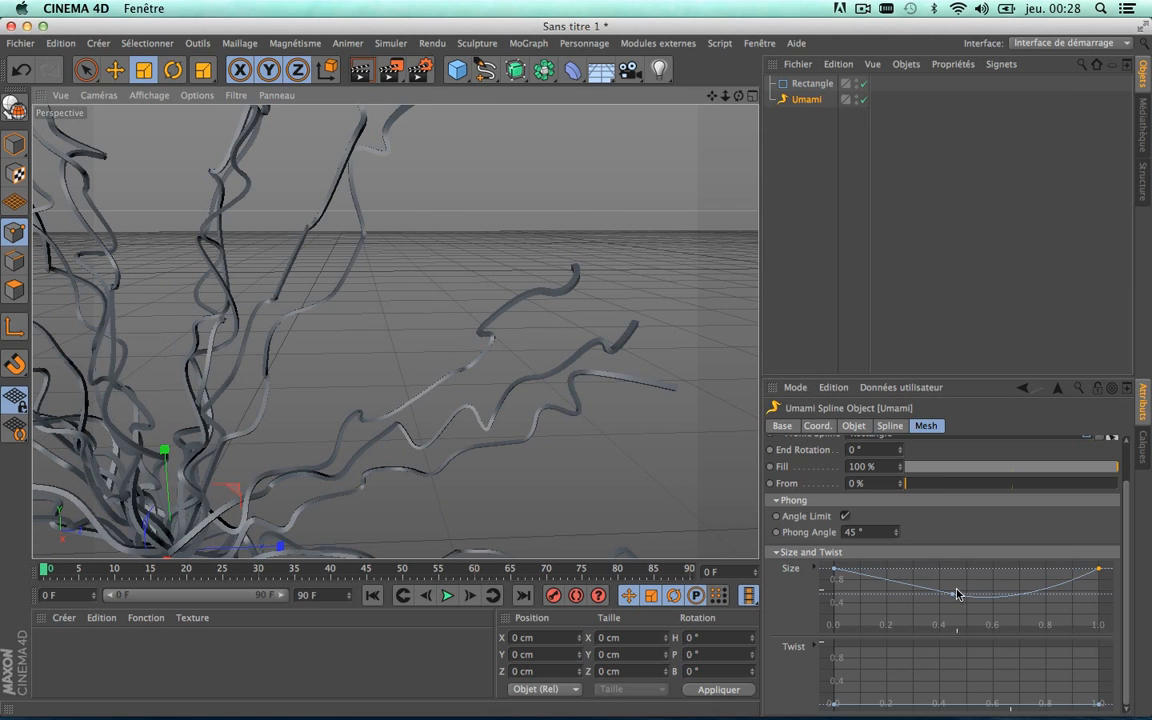
Lower the Size curve's middle point to near zero at about 0.55, and shift both end points slightly inward at full size
left_click_drag(953, 598, 981, 624)
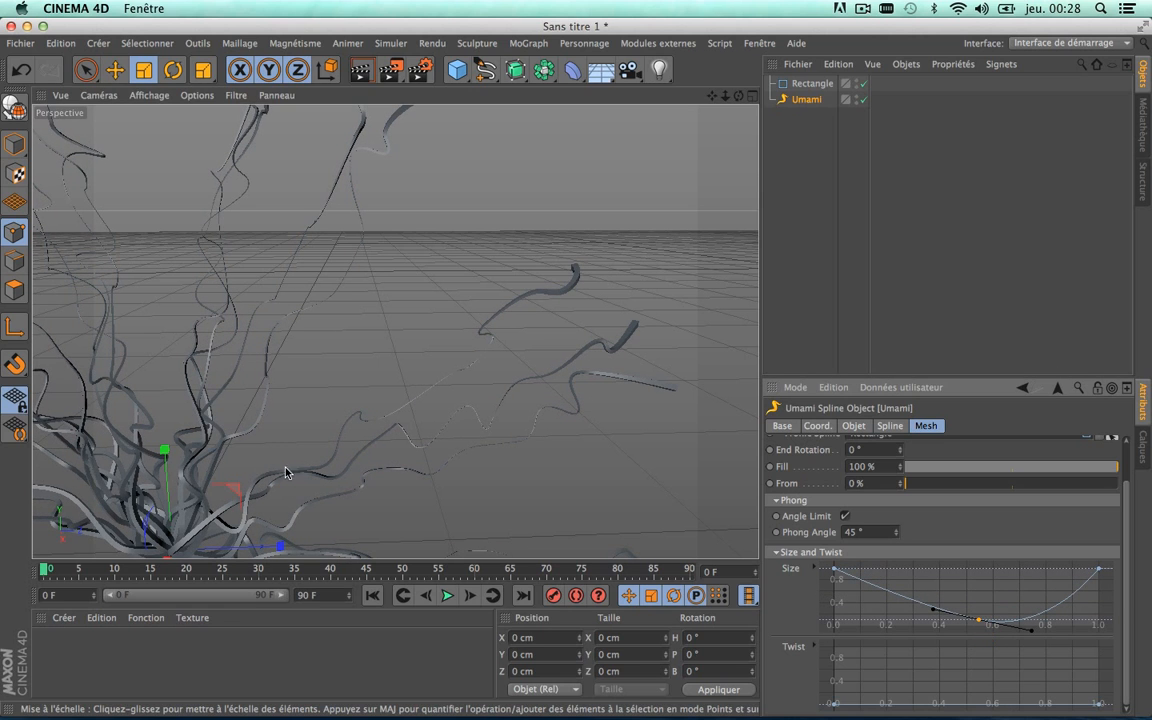
mouse_move(1100, 576)
left_mouse_down()
mouse_move(1100, 628)
mouse_move(1099, 562)
left_mouse_up()
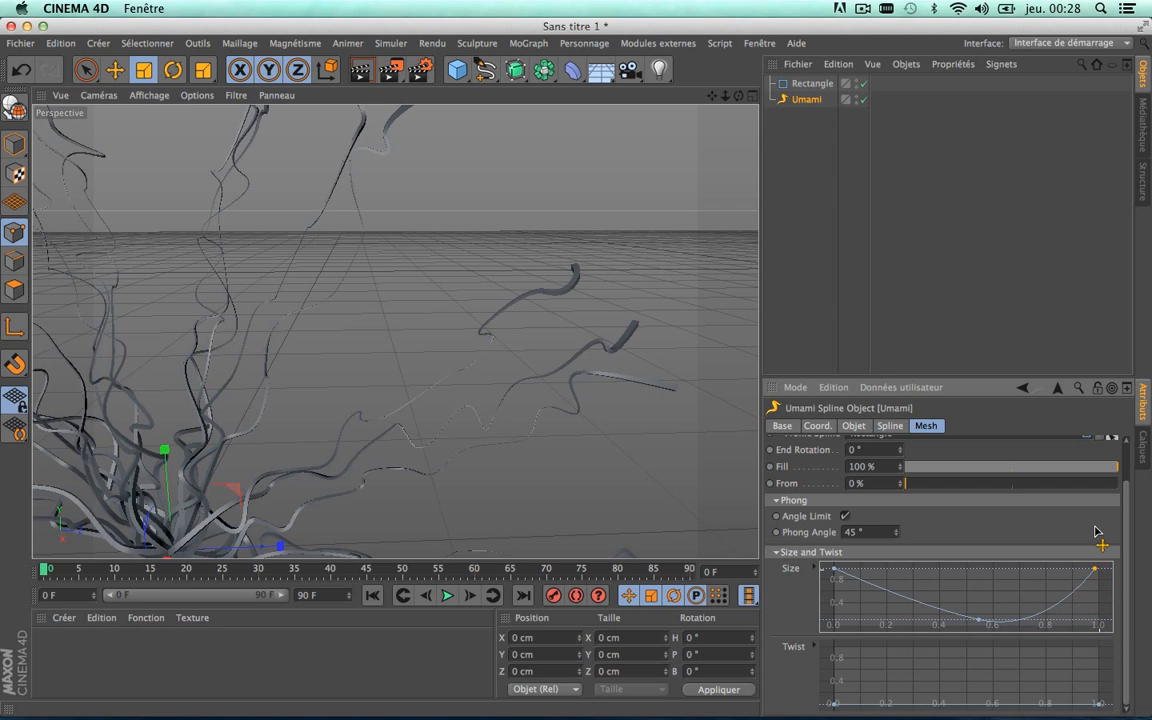
mouse_move(835, 571)
left_mouse_down()
mouse_move(835, 615)
mouse_move(840, 568)
left_mouse_up()
scroll(1127, 520, "up", 2)
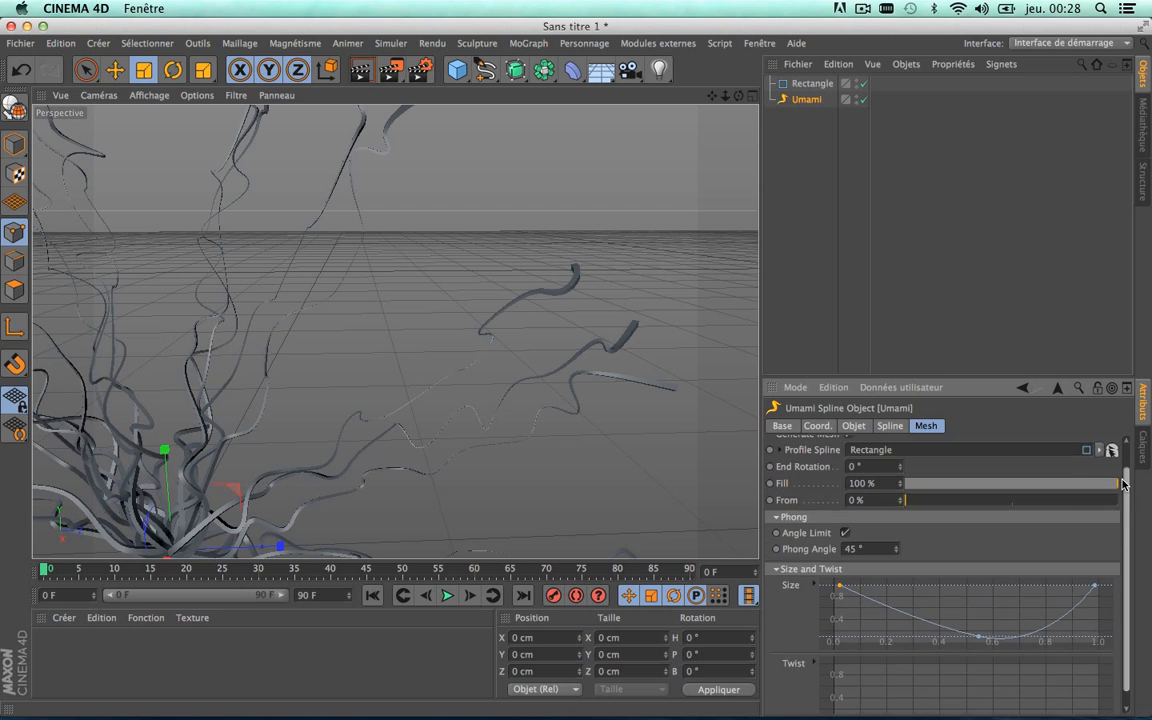
Undo the Size curve edits and the increase of the mesh's Fill
scroll(470, 347, "down", 5)
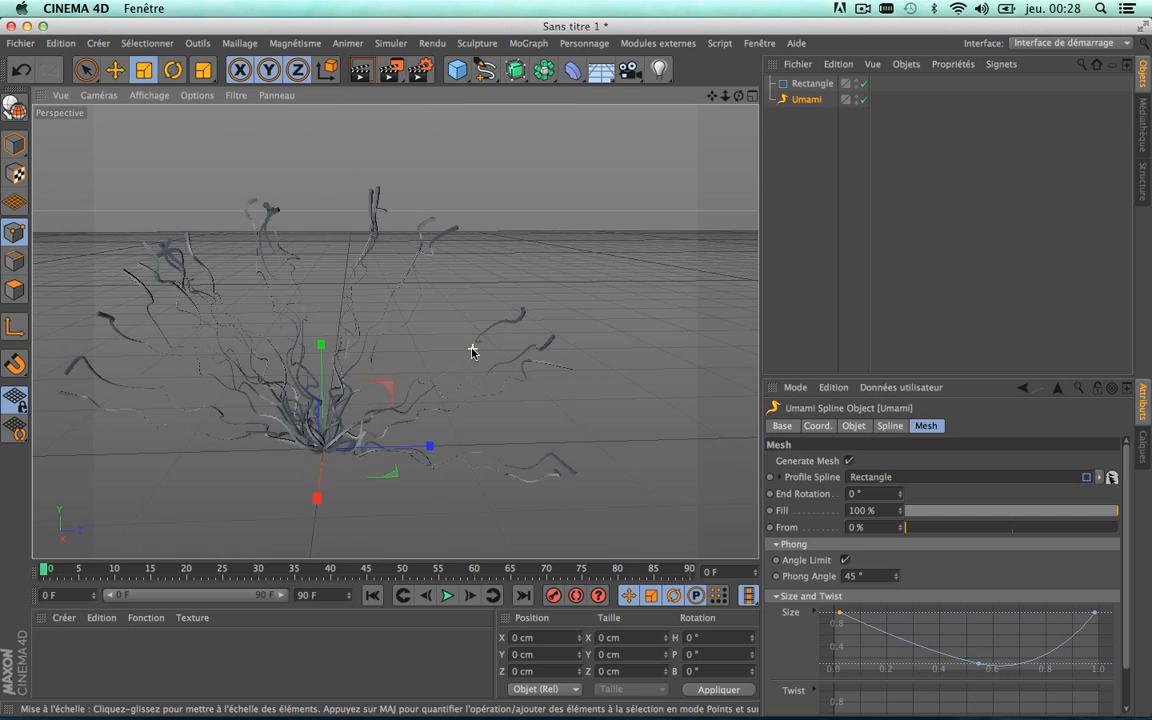
scroll(324, 321, "up", 8)
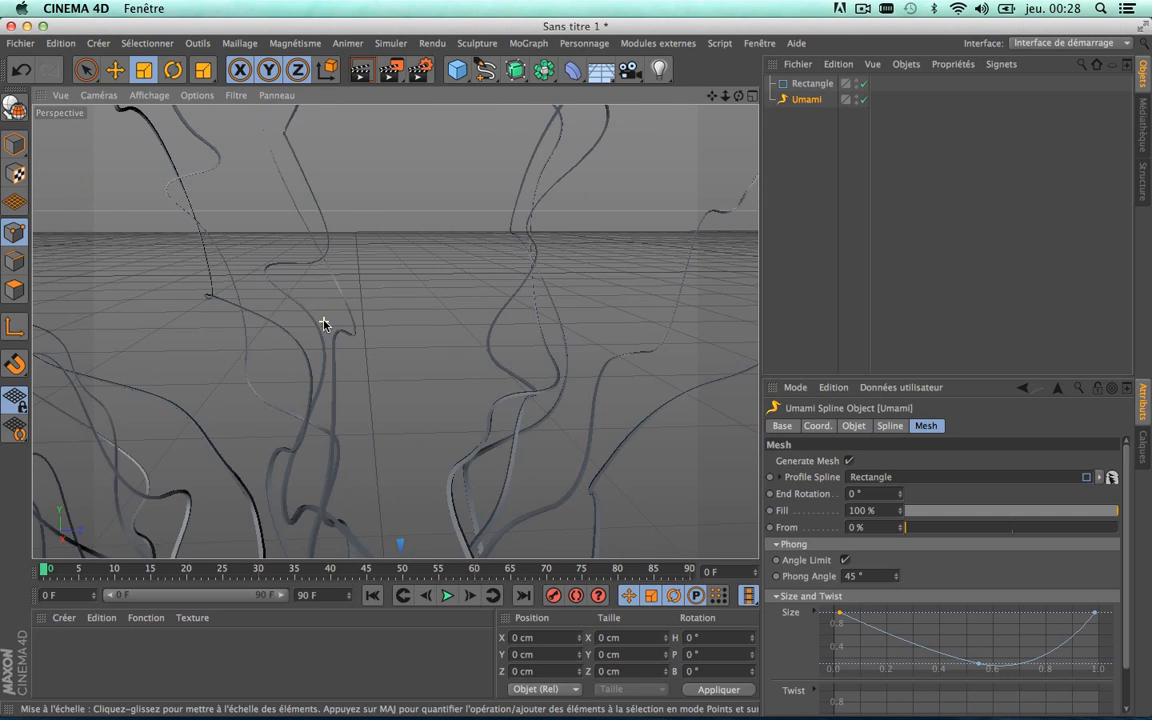
scroll(324, 321, "down", 3)
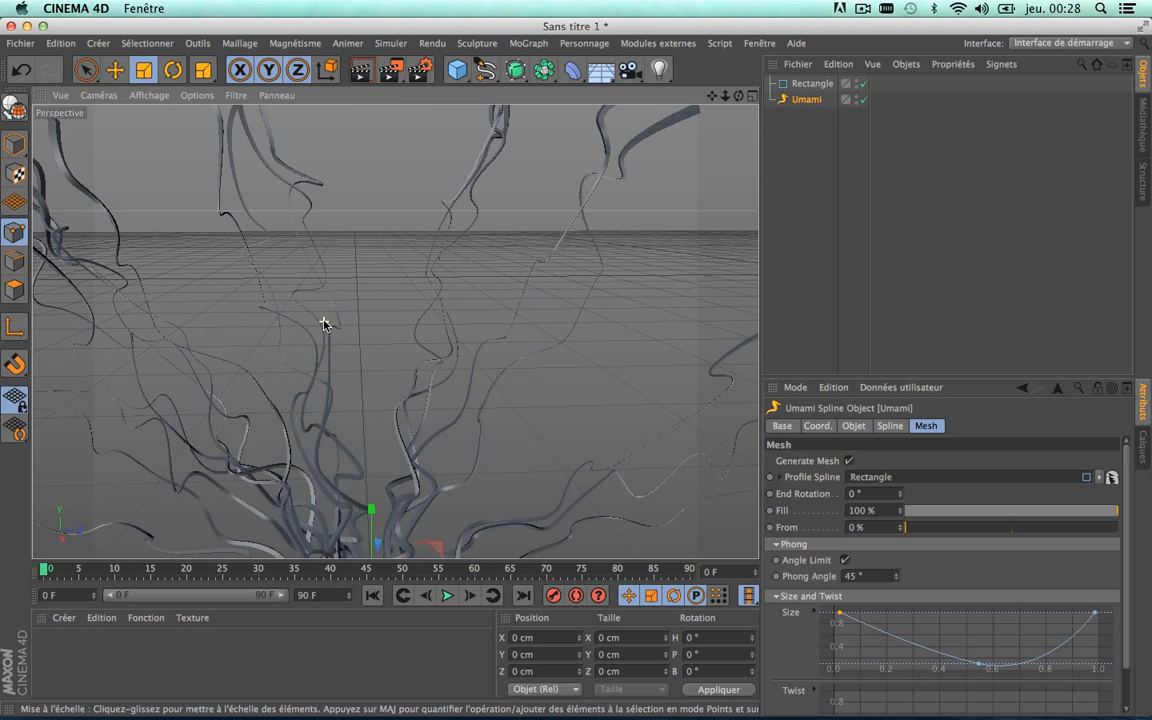
key("super+z")
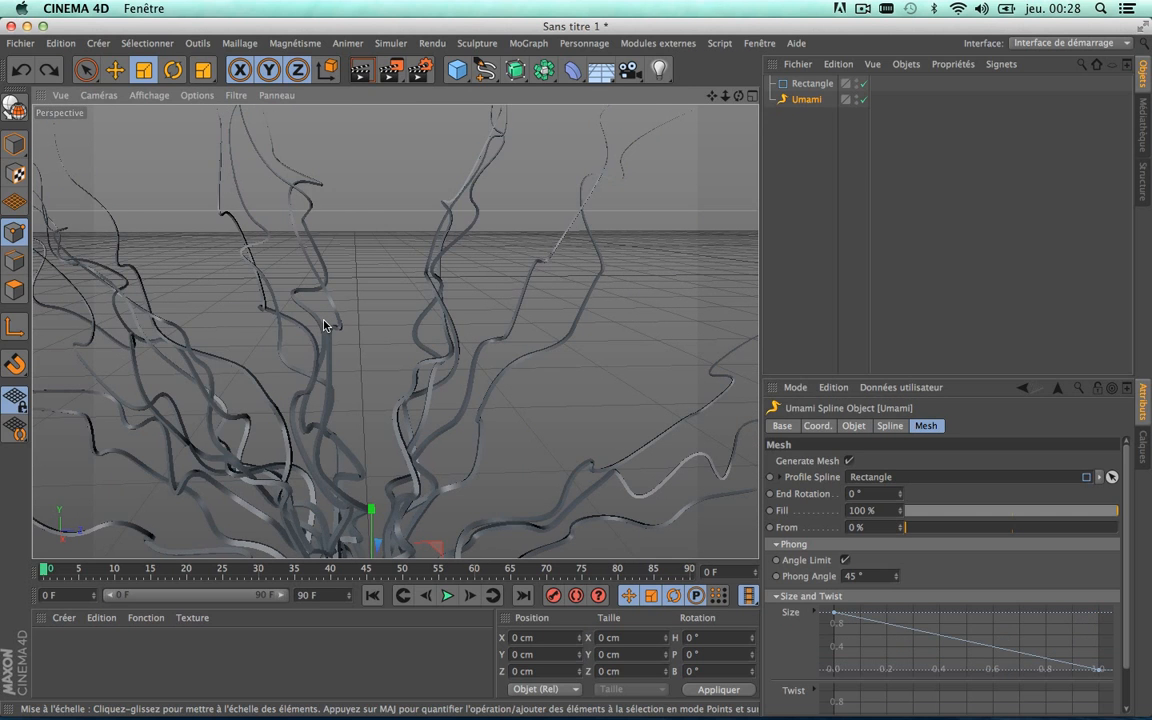
key("super+z")
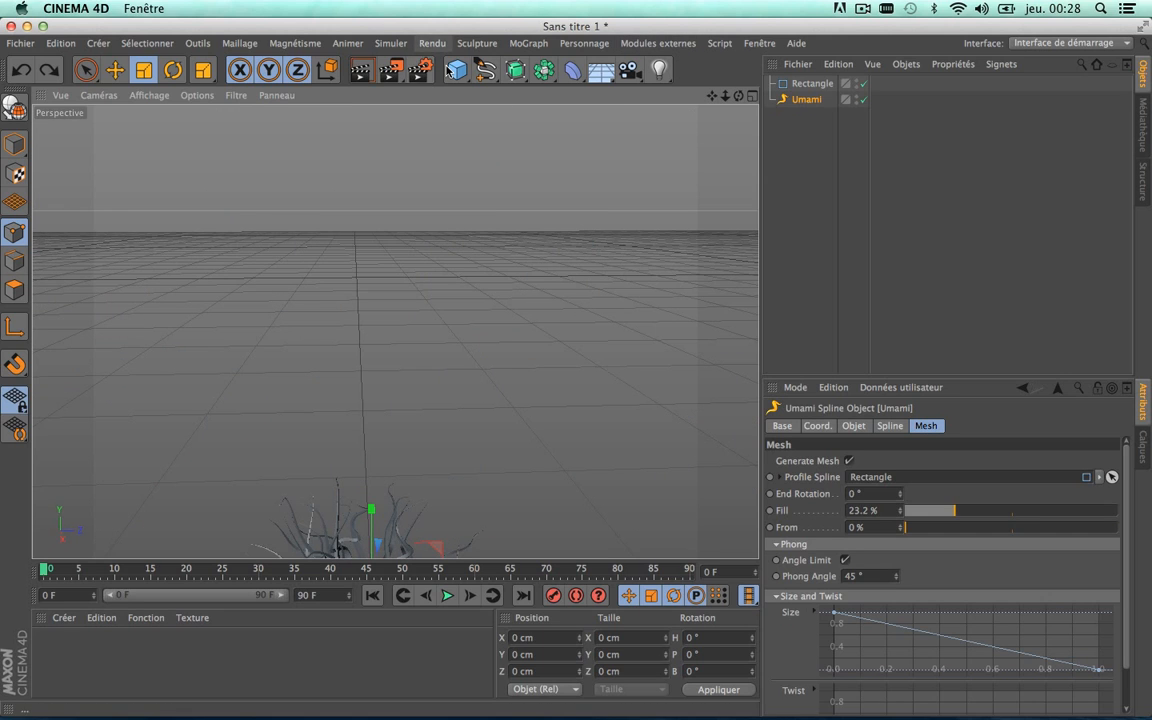
Delete the Rectangle profile spline from the scene
left_click(811, 83)
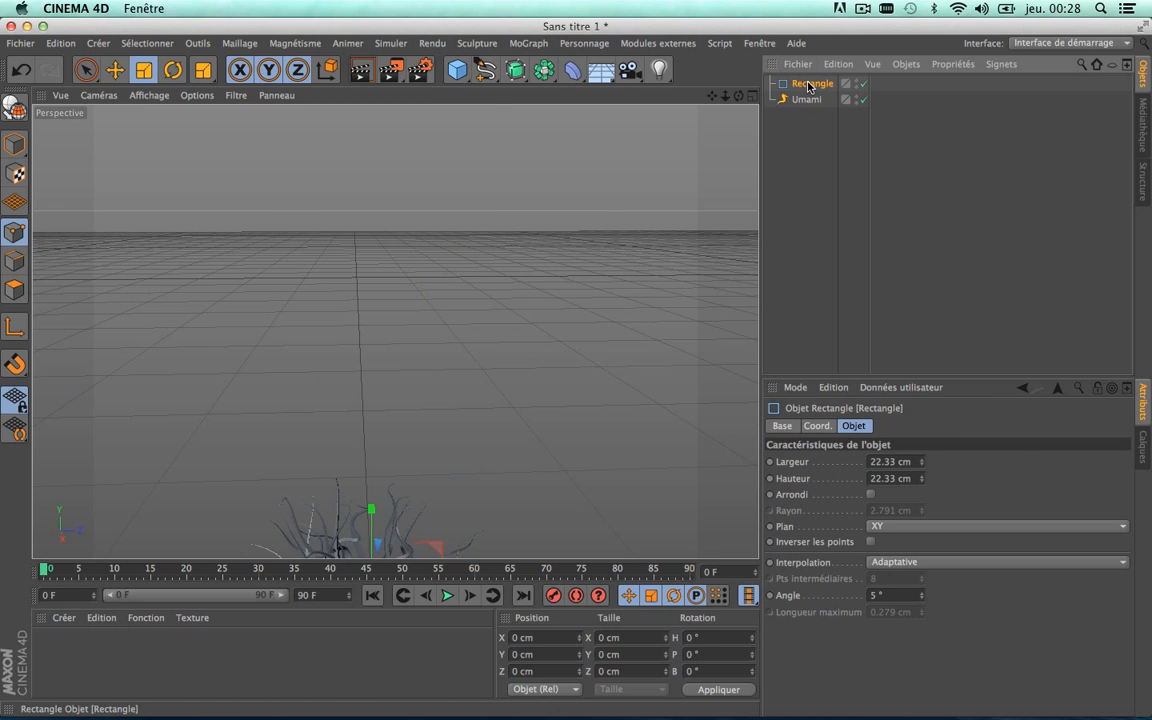
left_click(487, 70)
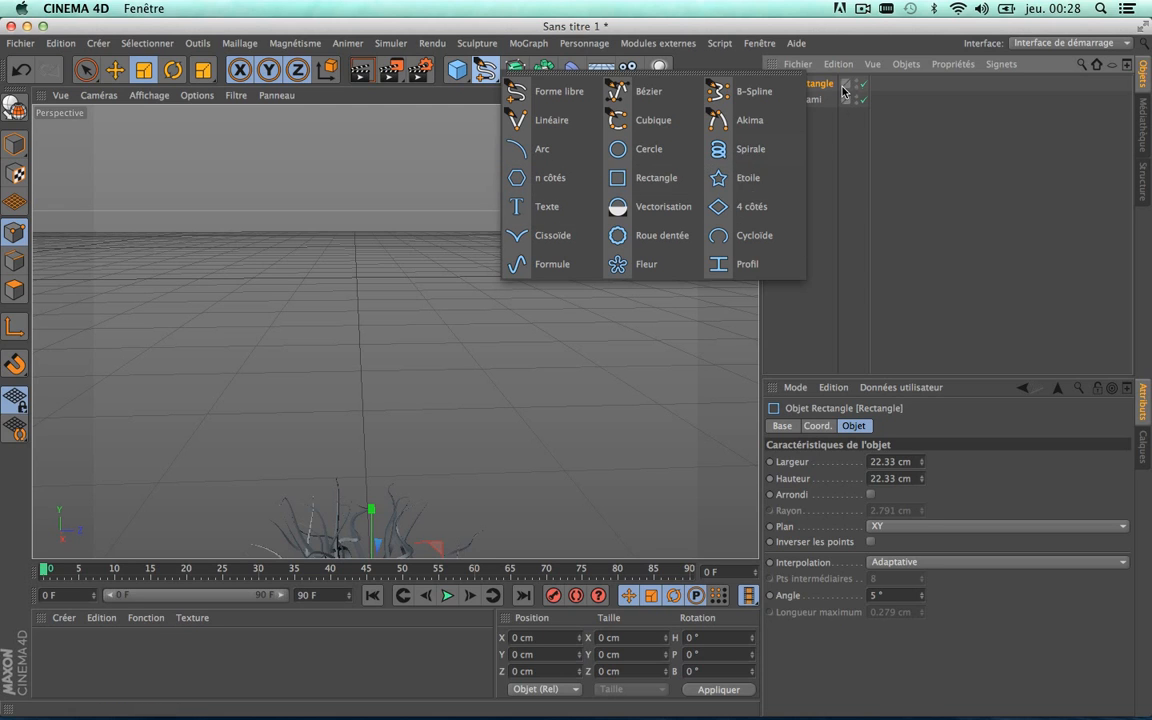
left_click(843, 152)
left_click(805, 100)
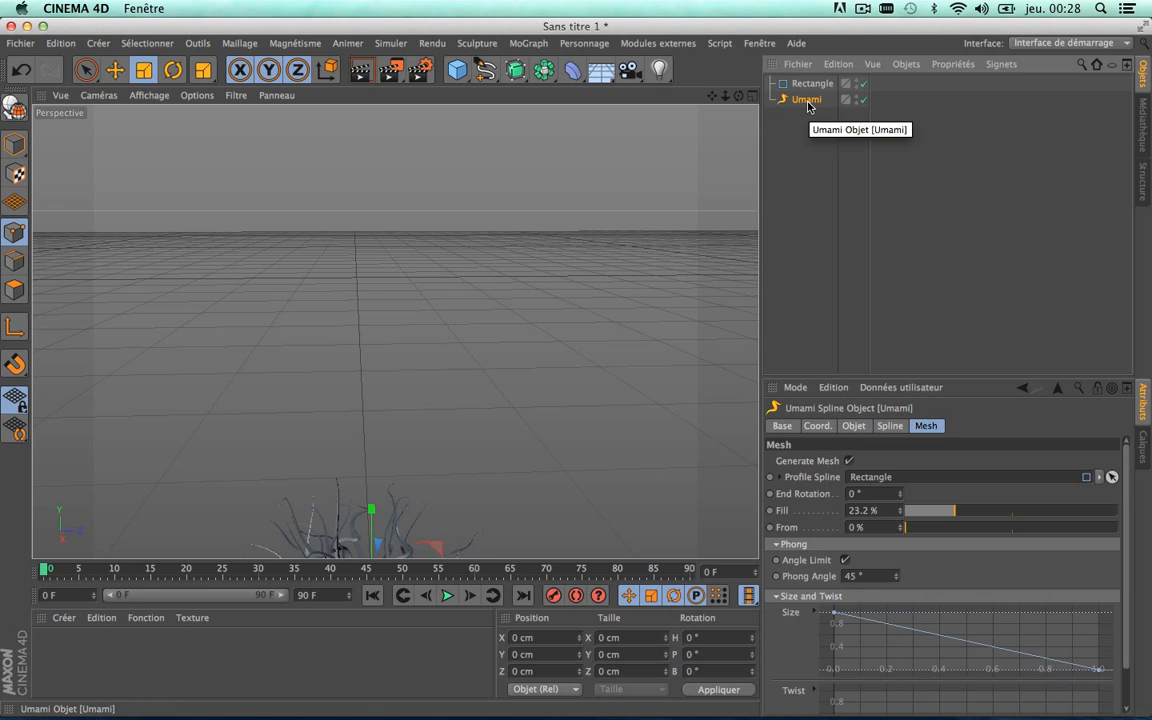
left_click(806, 86)
key("Delete")
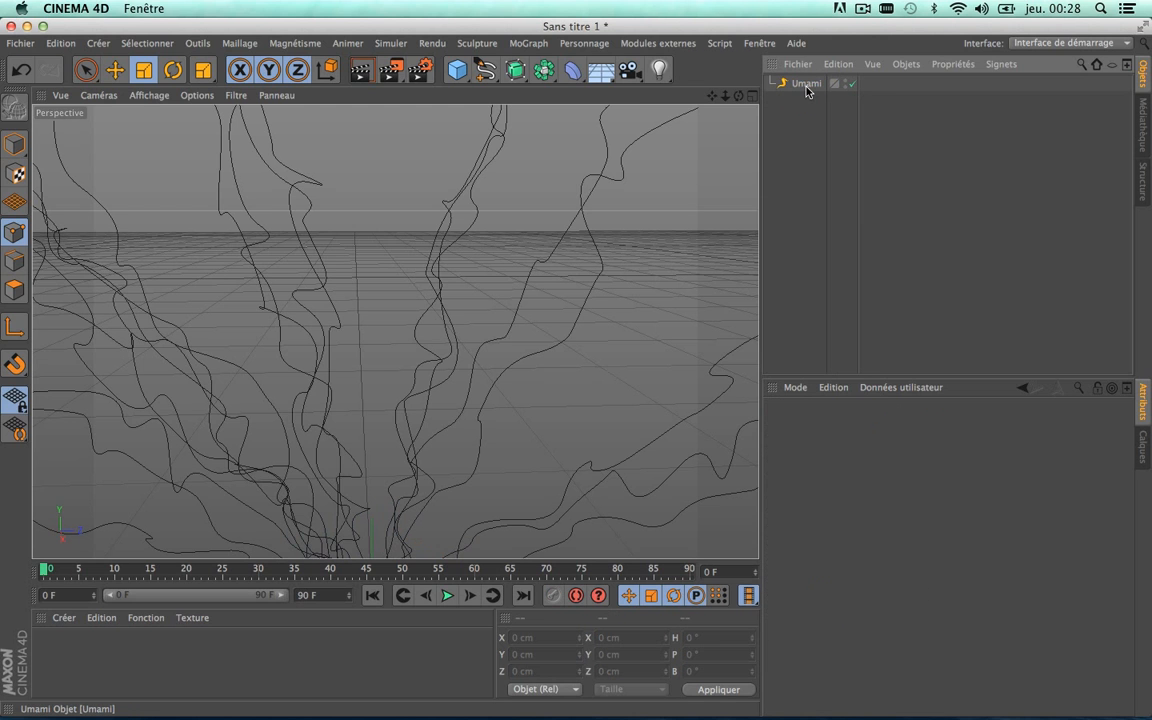
Delete the old branching Umami object
left_click(805, 86)
double_click(805, 85)
key("Return")
scroll(540, 288, "down", 6)
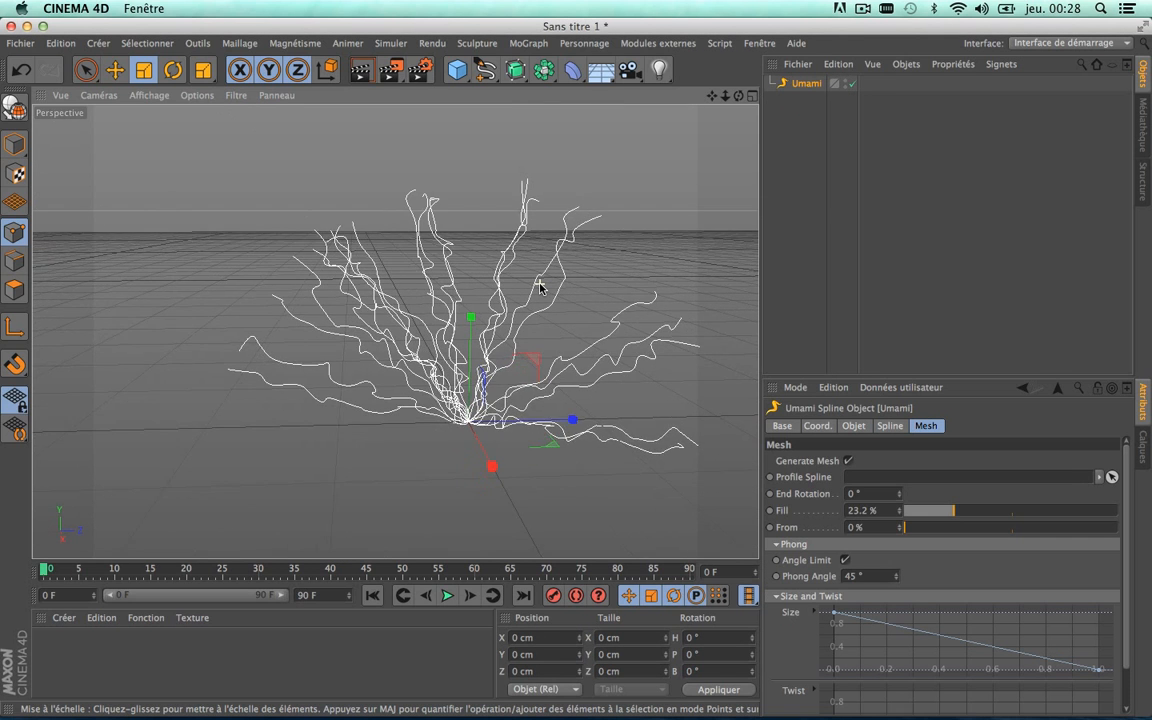
key("Delete")
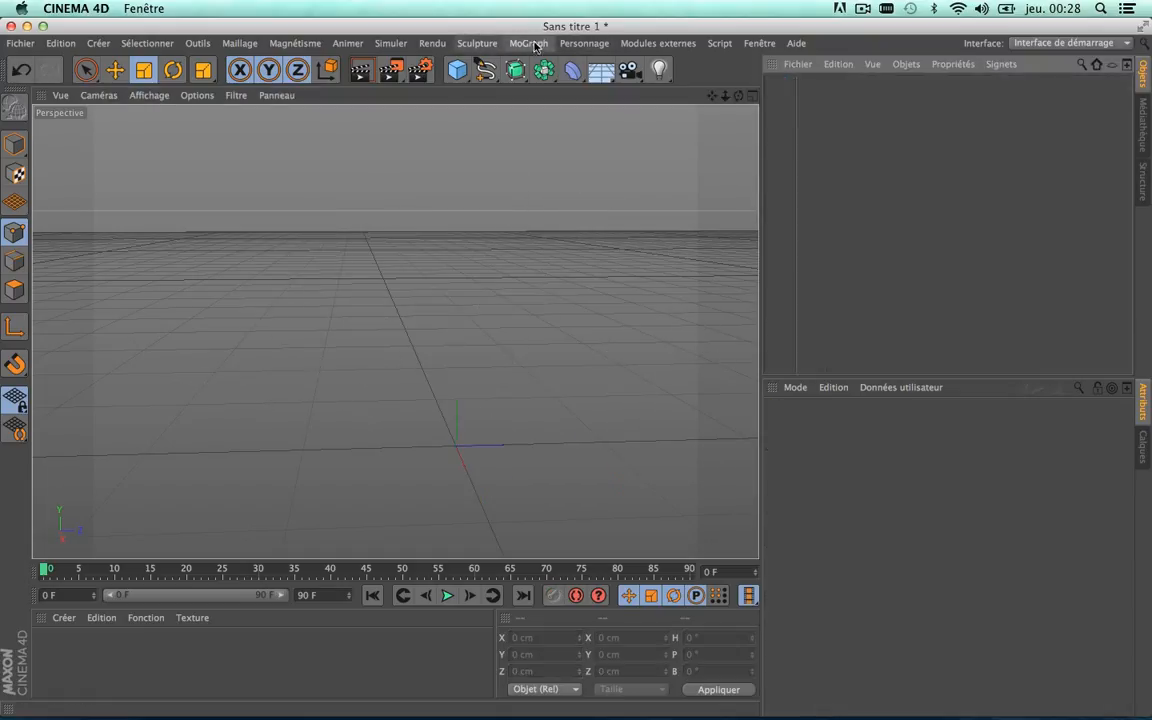
Add a new Umami object and frame its splines in the perspective view
left_click(657, 43)
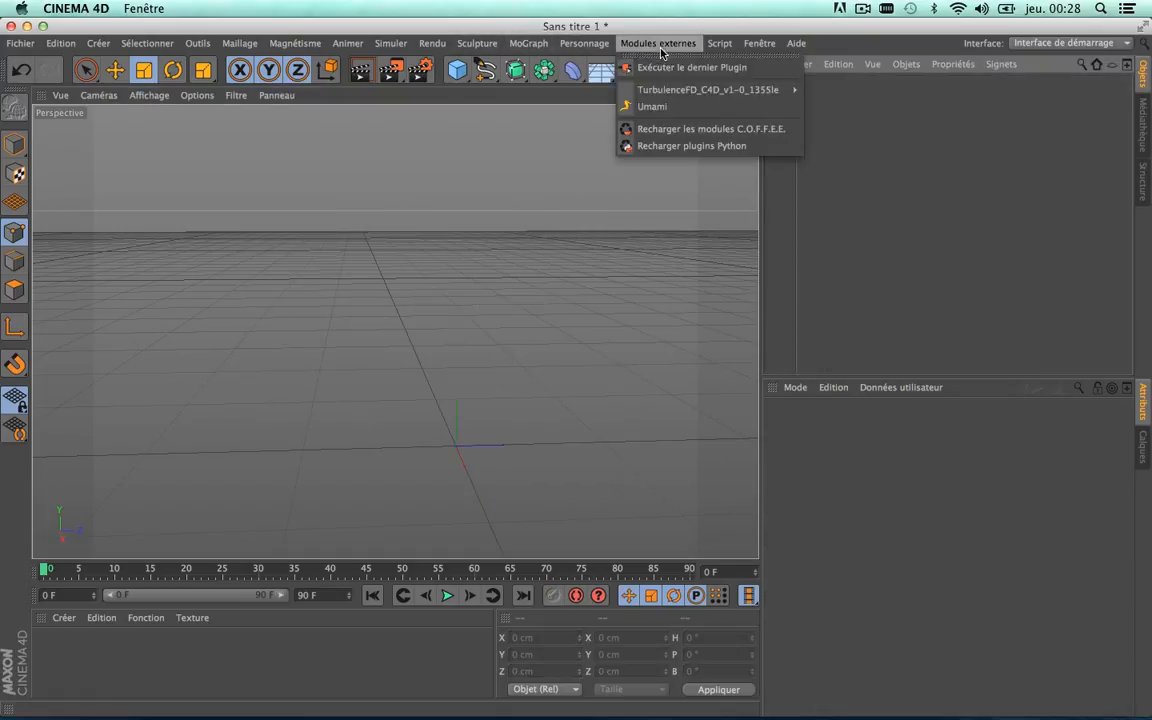
left_click(652, 106)
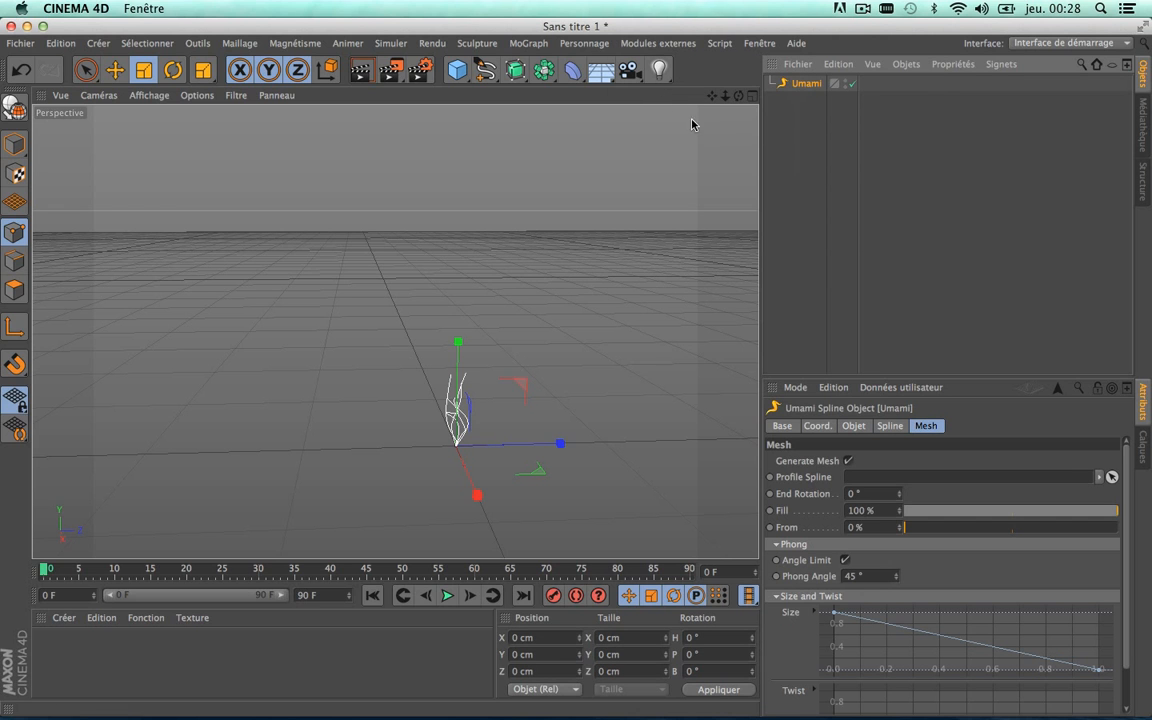
scroll(474, 420, "up", 5)
scroll(455, 405, "down", 4)
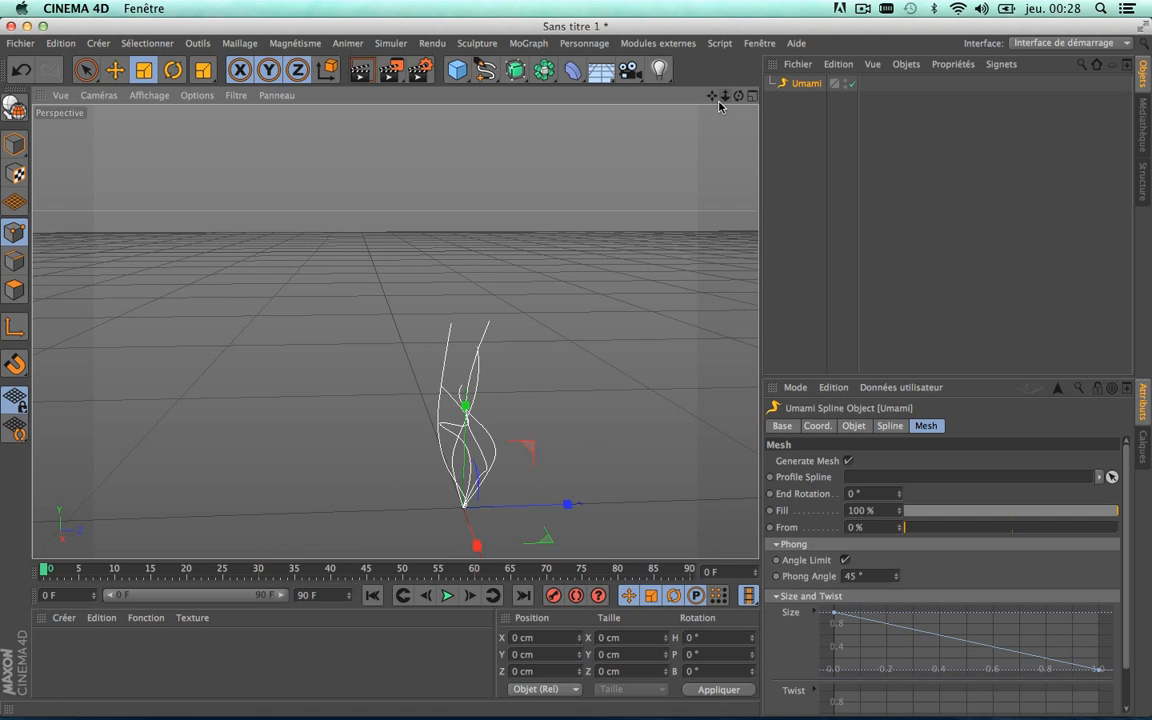
left_click_drag(712, 95, 667, 0)
scroll(421, 293, "up", 5)
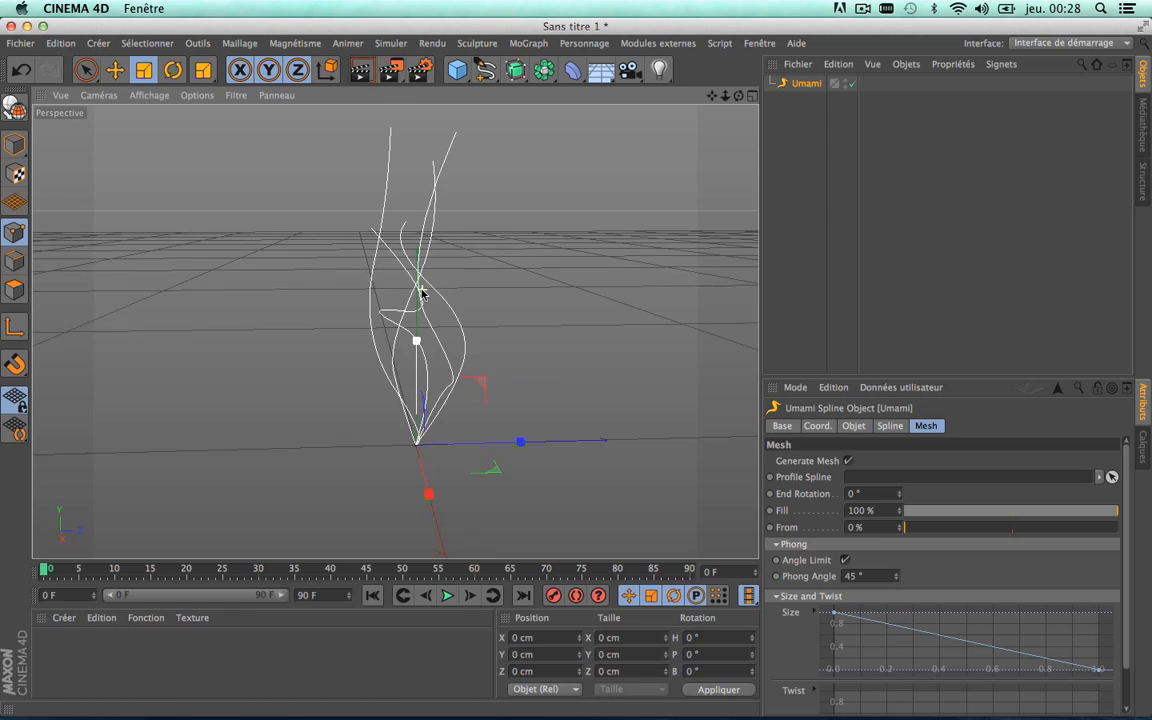
Add an Etoile spline and scale it down to about 7.4 cm inner and 14.8 cm outer radius
left_click(457, 68)
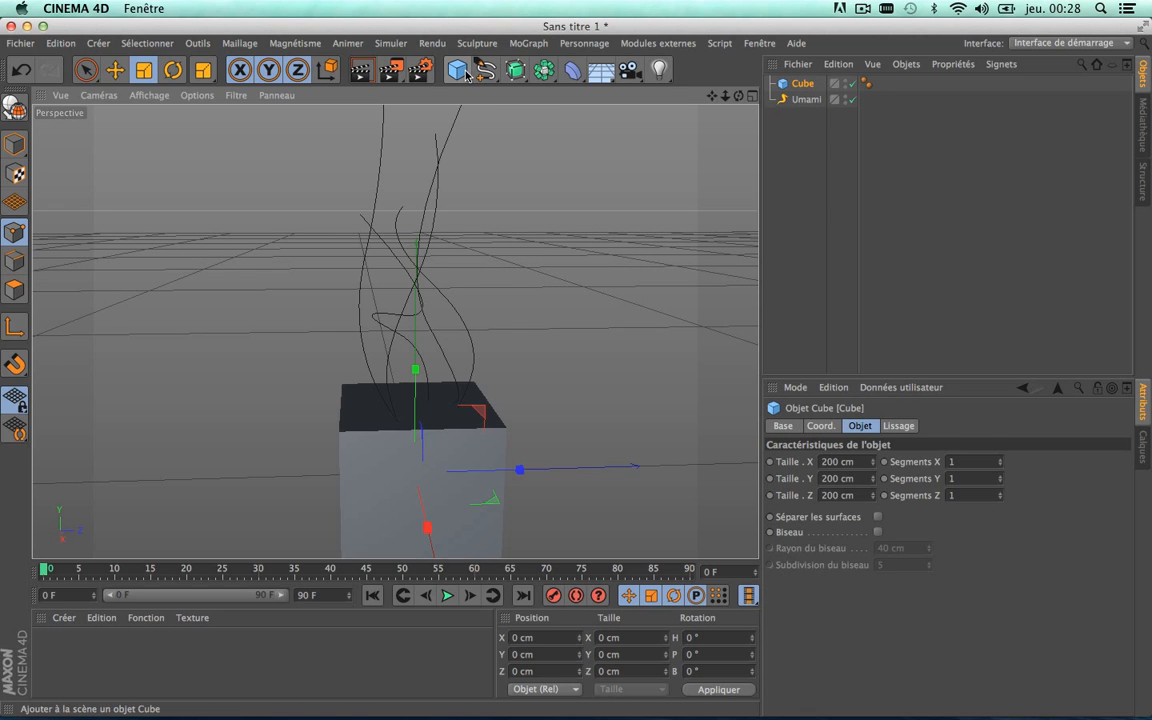
key("super+z")
left_click(485, 69)
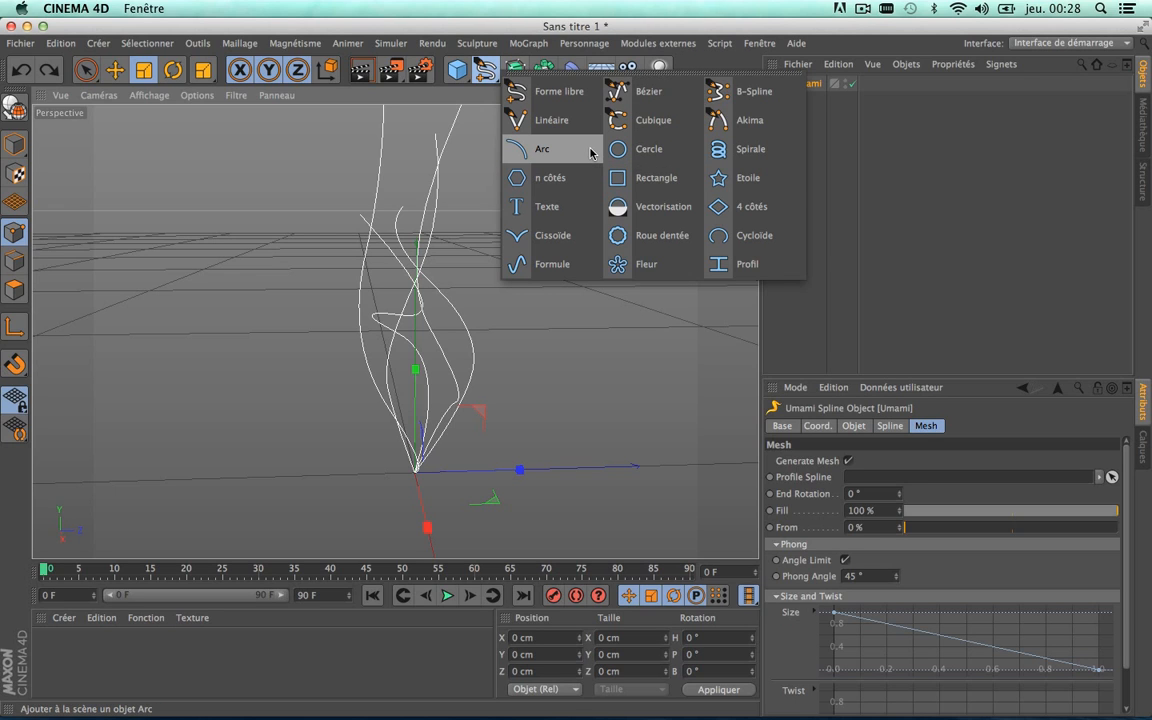
left_click(728, 184)
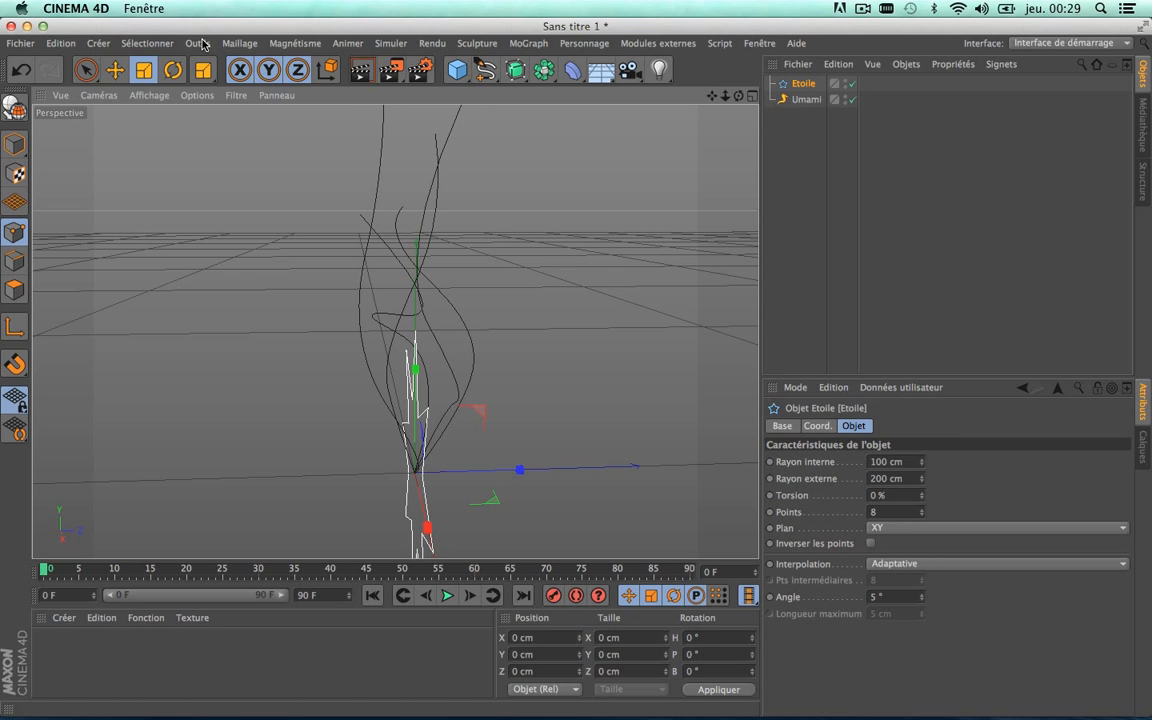
left_click_drag(593, 199, 158, 441)
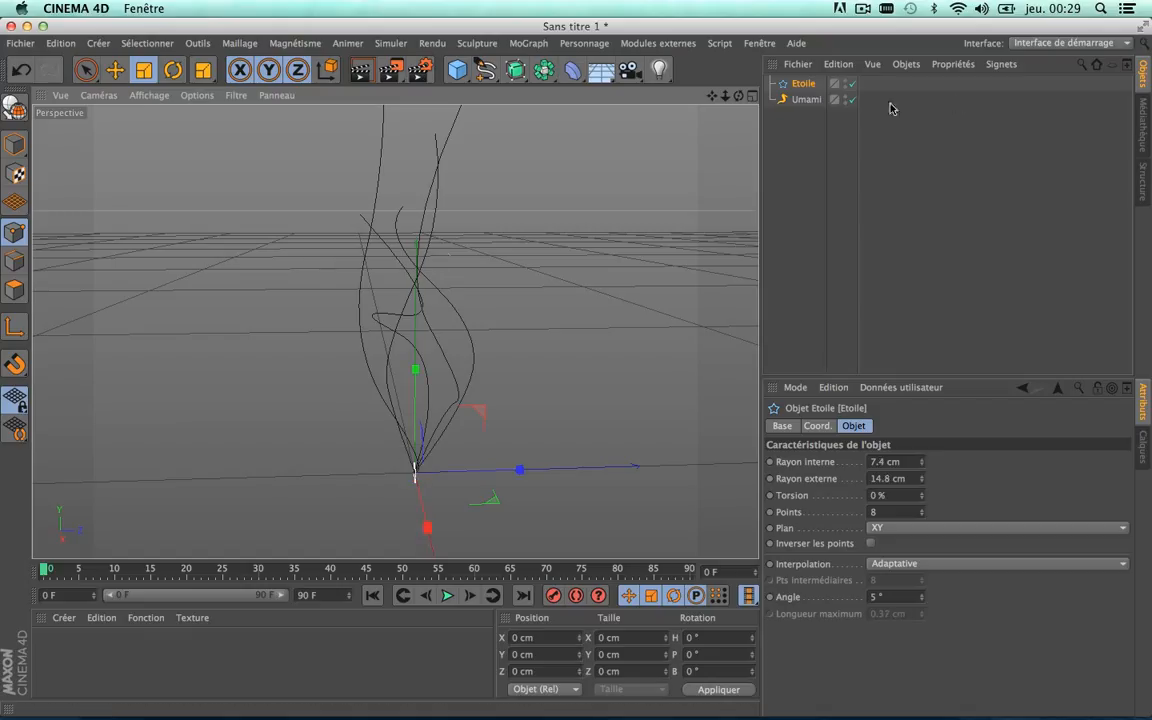
Assign the Etoile spline as the Profile Spline of the Umami mesh
left_click(806, 100)
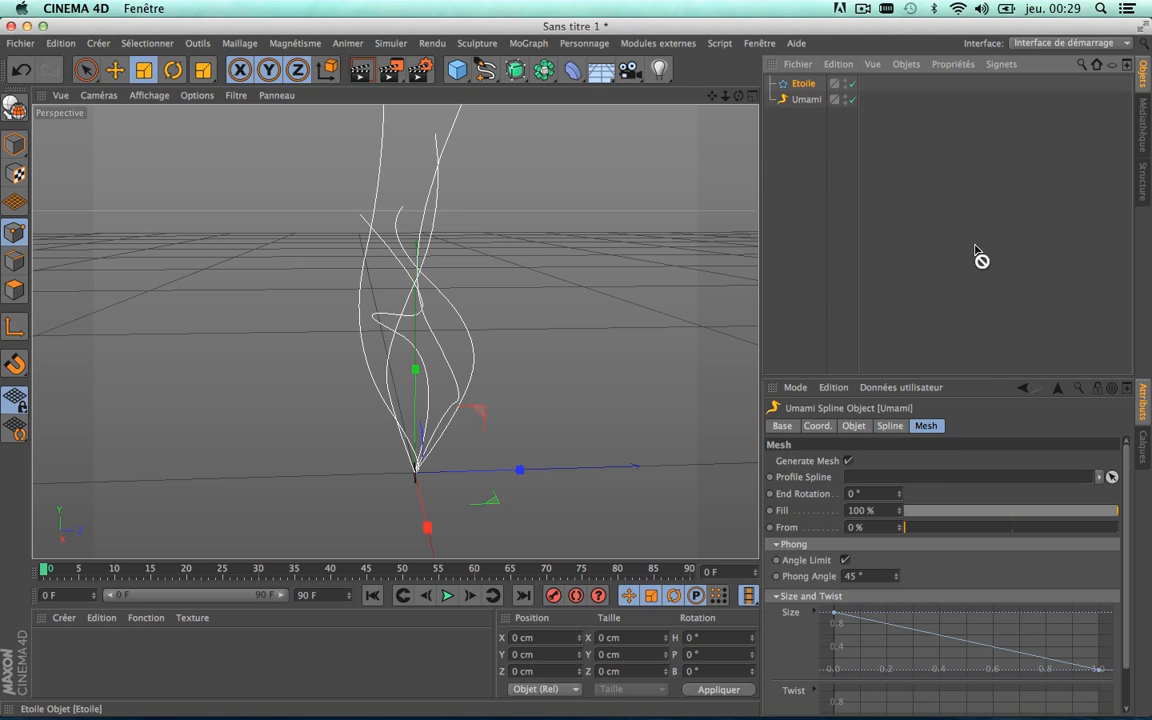
left_click_drag(910, 481, 910, 481)
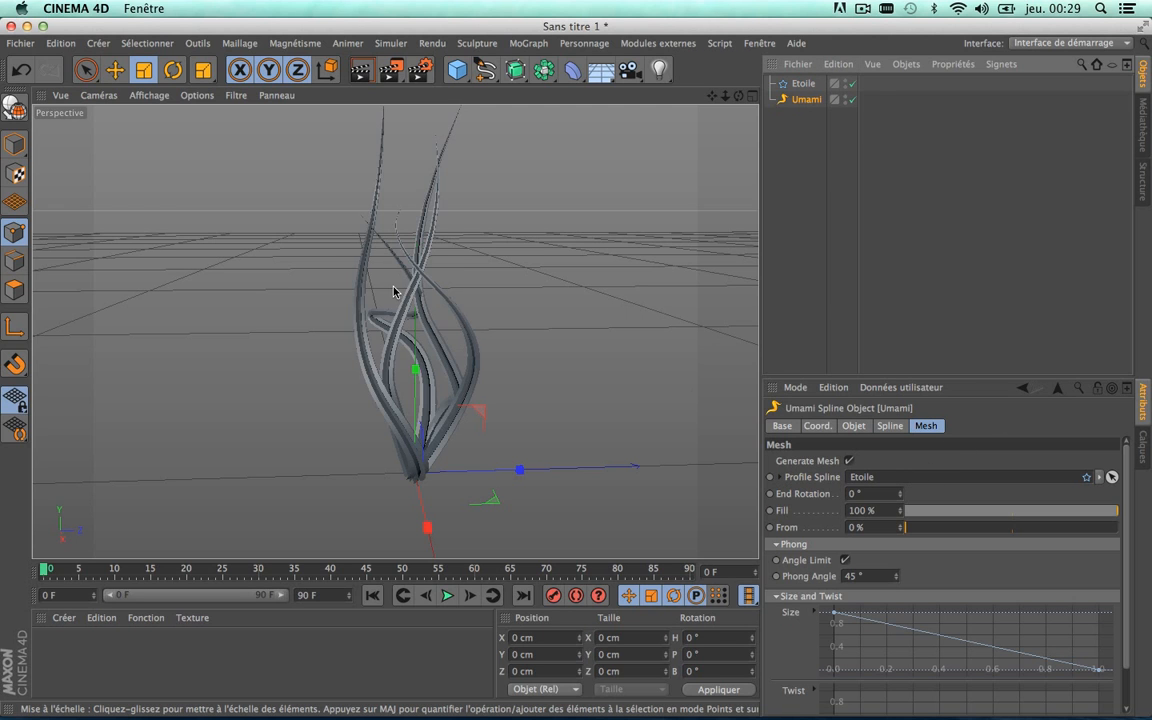
scroll(393, 290, "up", 5)
scroll(393, 290, "up", 8)
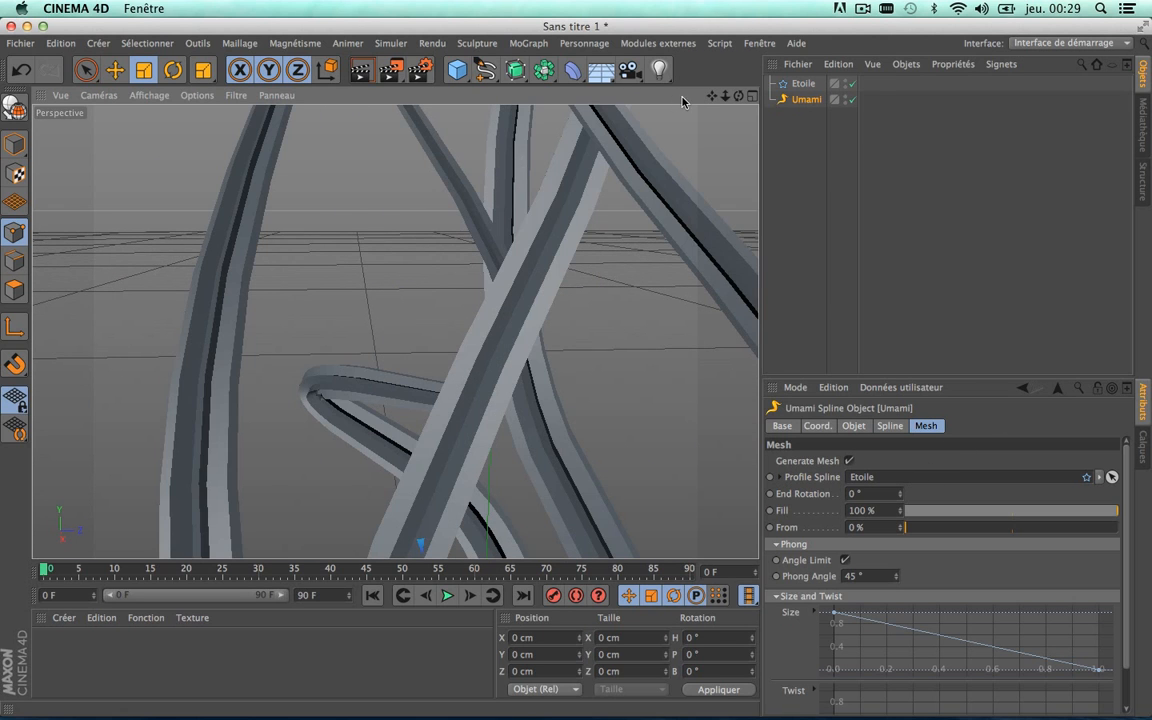
Examine the star-profiled branches from several angles, including the underside where they meet at the base
scroll(368, 291, "down", 8)
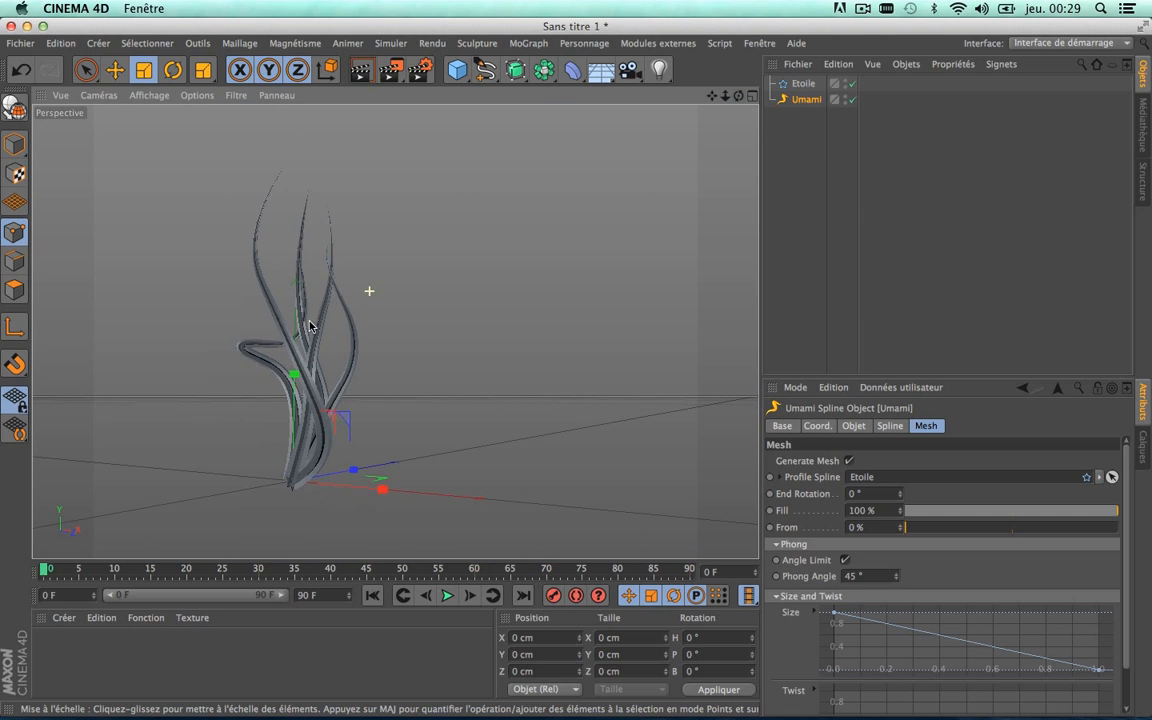
scroll(249, 355, "up", 6)
left_click_drag(599, 214, 395, 330, "alt")
mouse_move(712, 96)
left_mouse_down()
mouse_move(396, 332)
mouse_move(712, 96)
left_mouse_up()
scroll(403, 249, "down", 6)
scroll(403, 249, "up", 5)
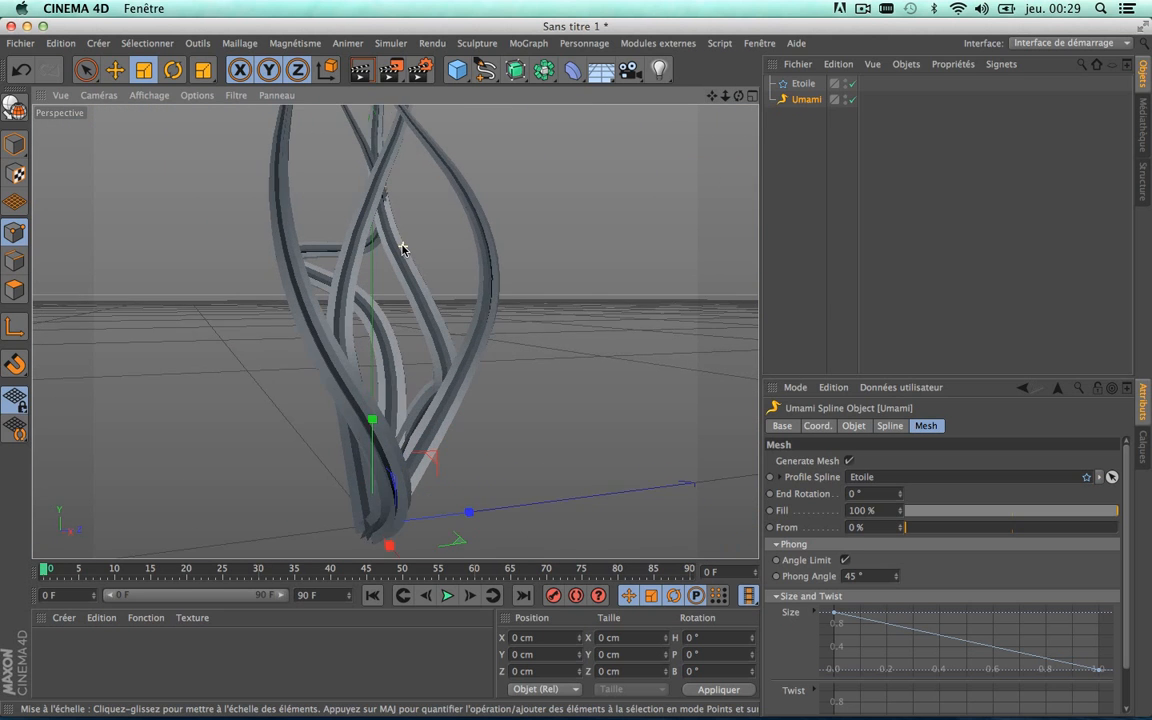
left_click_drag(738, 96, 396, 332)
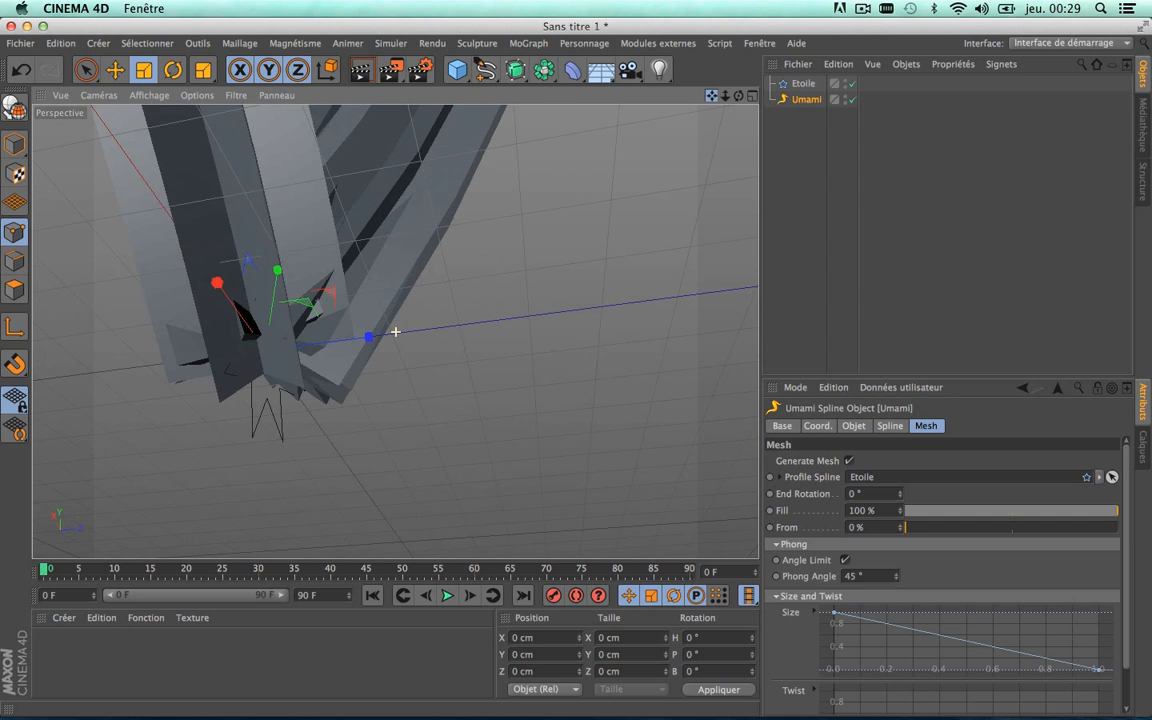
left_click_drag(738, 96, 396, 331)
scroll(492, 273, "down", 6)
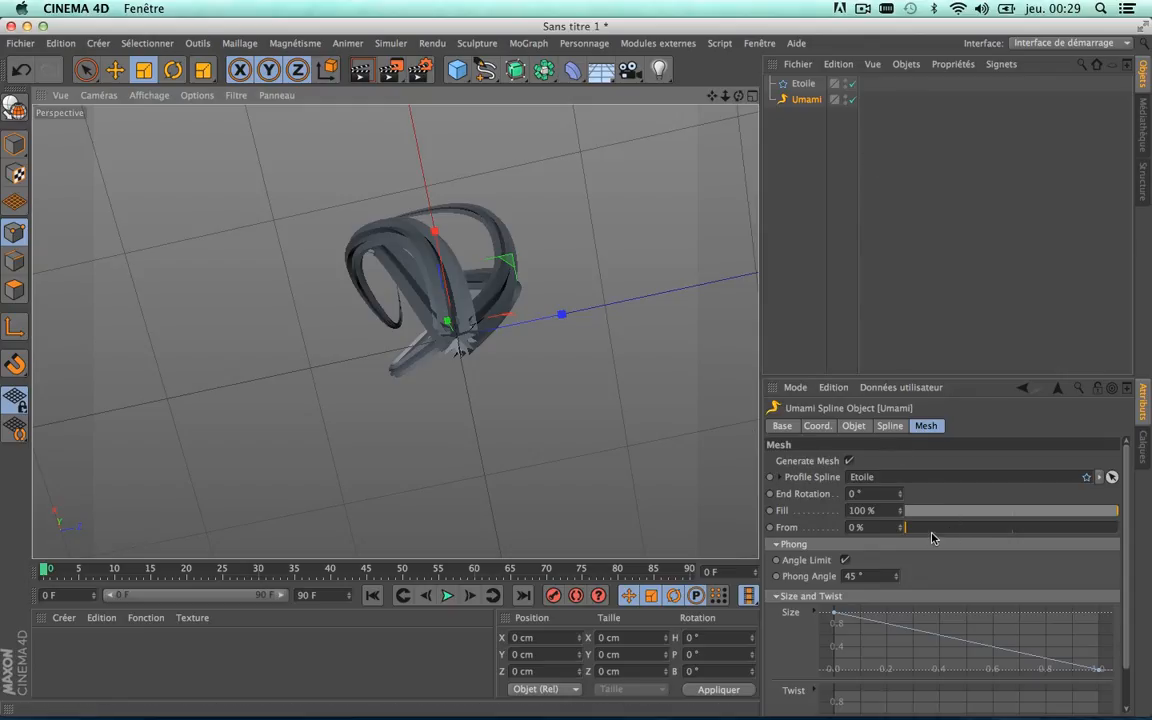
Raise the mesh's From value to 12.1 %, inspect the cut branch bases, and reset it to 0 %
left_click_drag(928, 533, 930, 531)
scroll(465, 311, "up", 10)
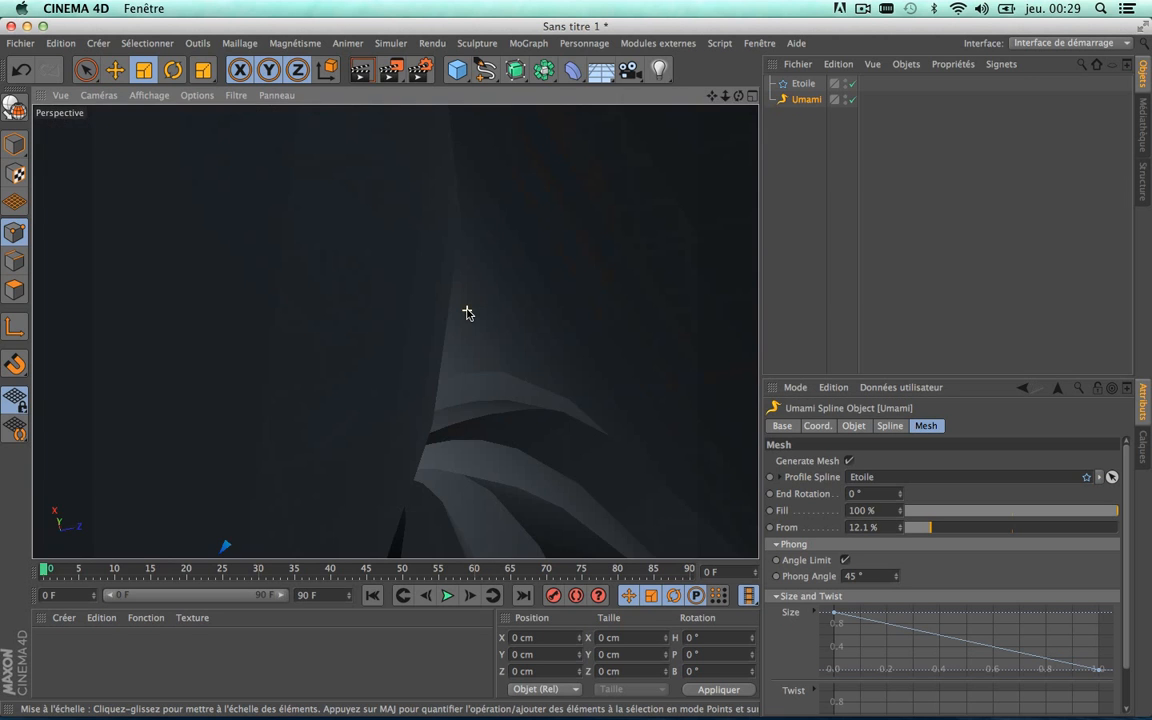
scroll(465, 311, "down", 6)
mouse_move(738, 95)
left_mouse_down()
mouse_move(688, 106)
mouse_move(650, 78)
mouse_move(618, 112)
mouse_move(640, 85)
mouse_move(740, 95)
left_mouse_up()
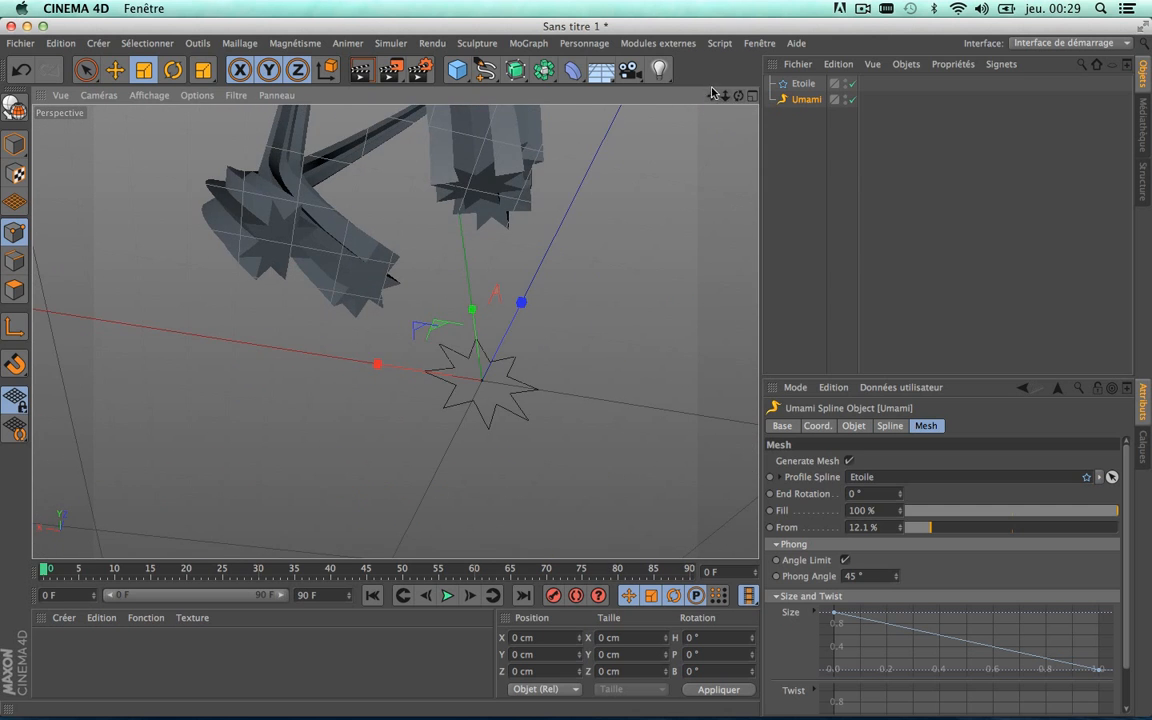
left_click_drag(926, 525, 859, 529)
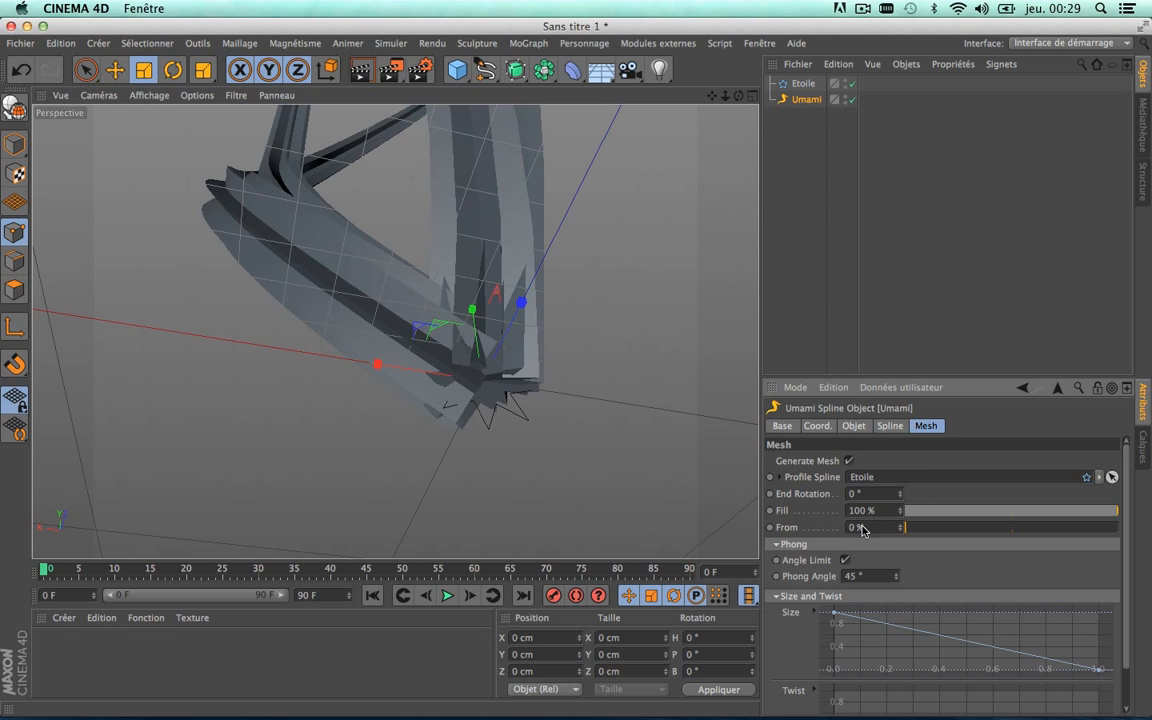
Reduce the Umami mesh's Fill to about 77.1 %
scroll(437, 349, "down", 8)
left_click_drag(738, 95, 669, 438)
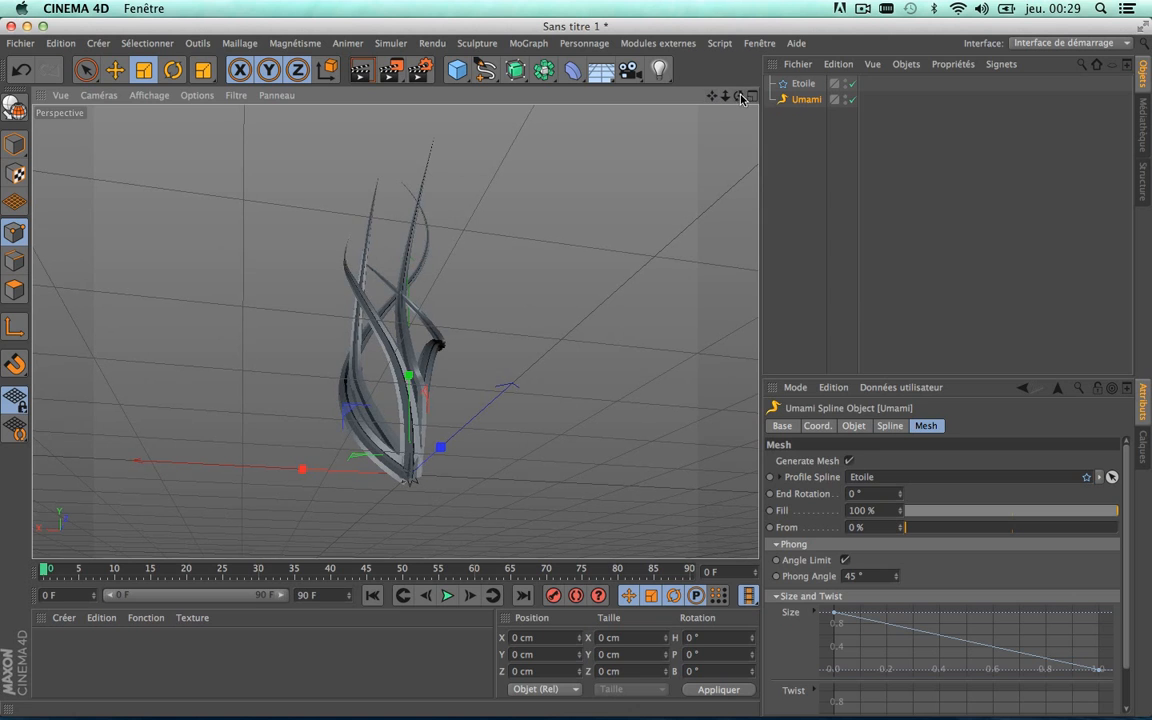
left_click_drag(739, 95, 716, 443)
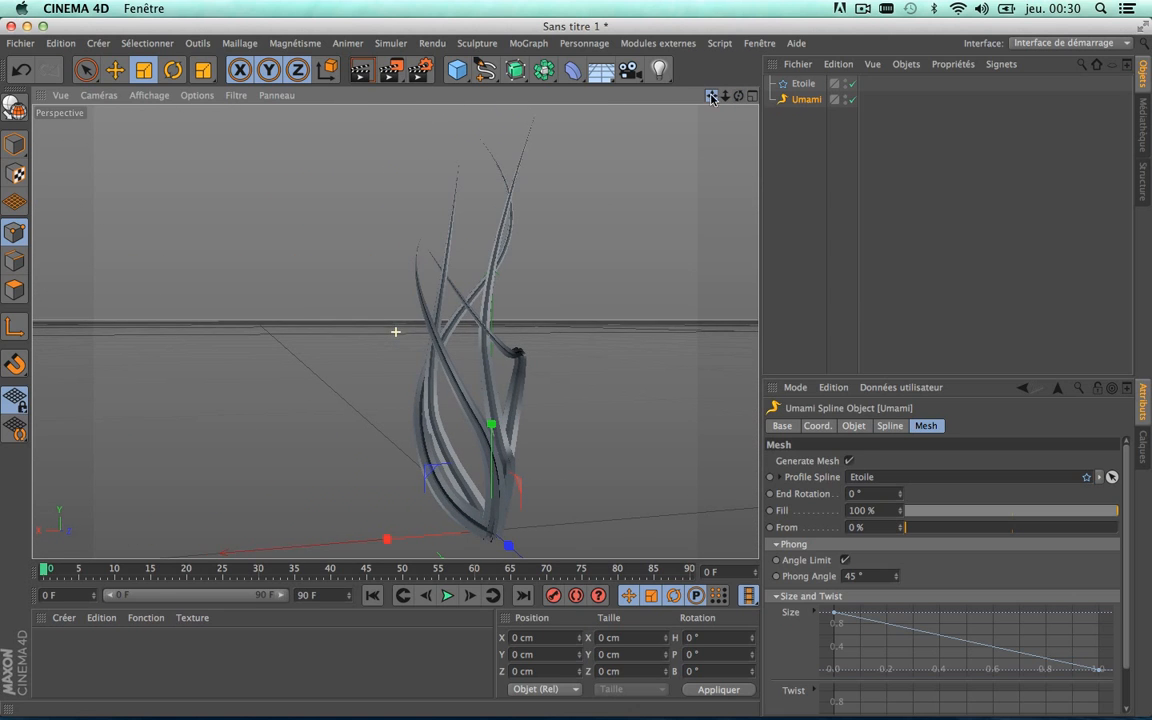
scroll(488, 470, "up", 5)
scroll(487, 487, "down", 2)
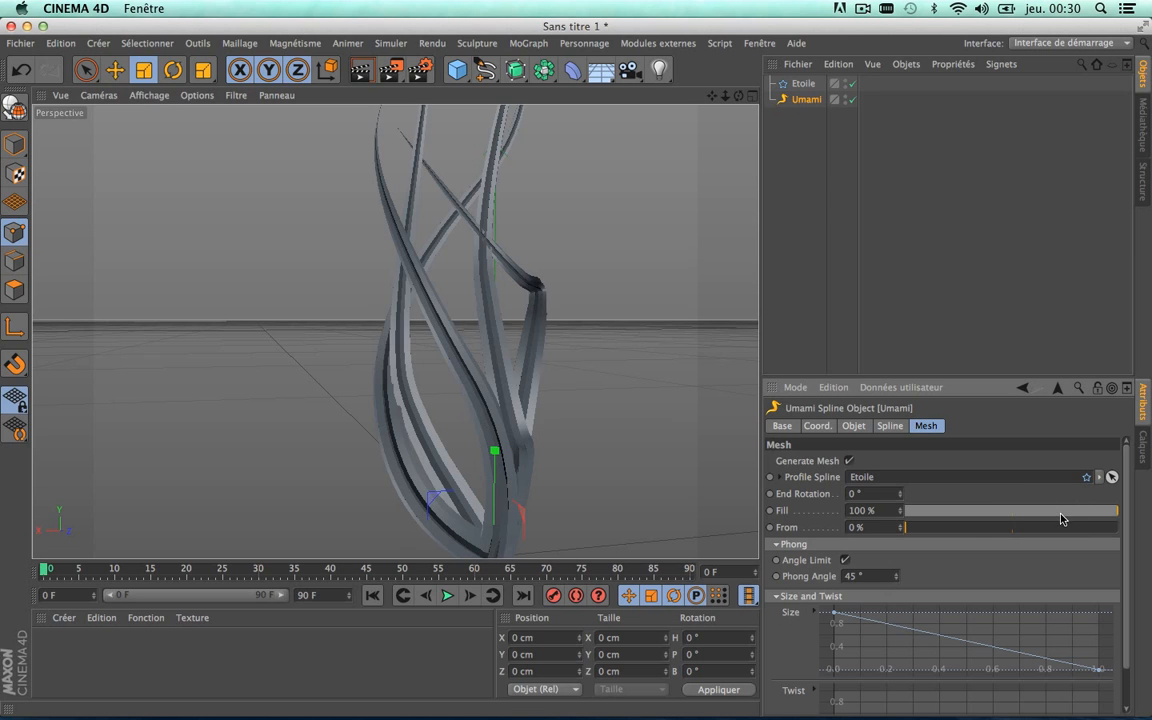
left_click_drag(1062, 518, 1086, 520)
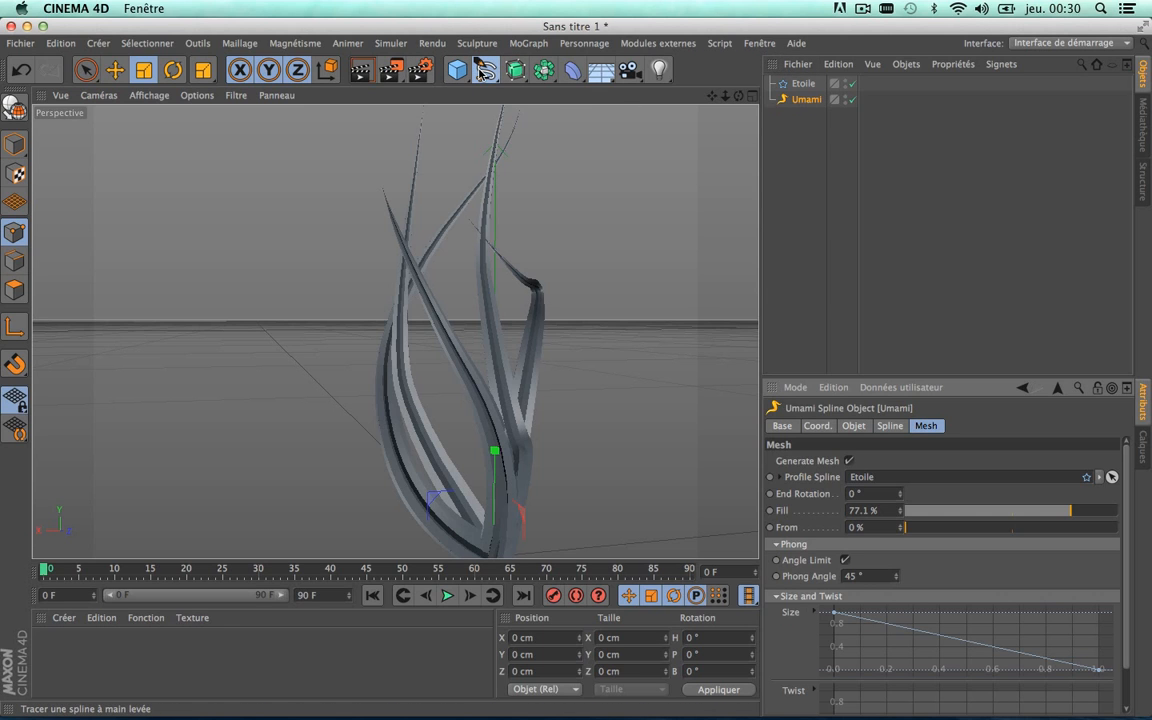
Draw a winding seven-point B-Spline beside the branches
left_click_drag(484, 70, 752, 88)
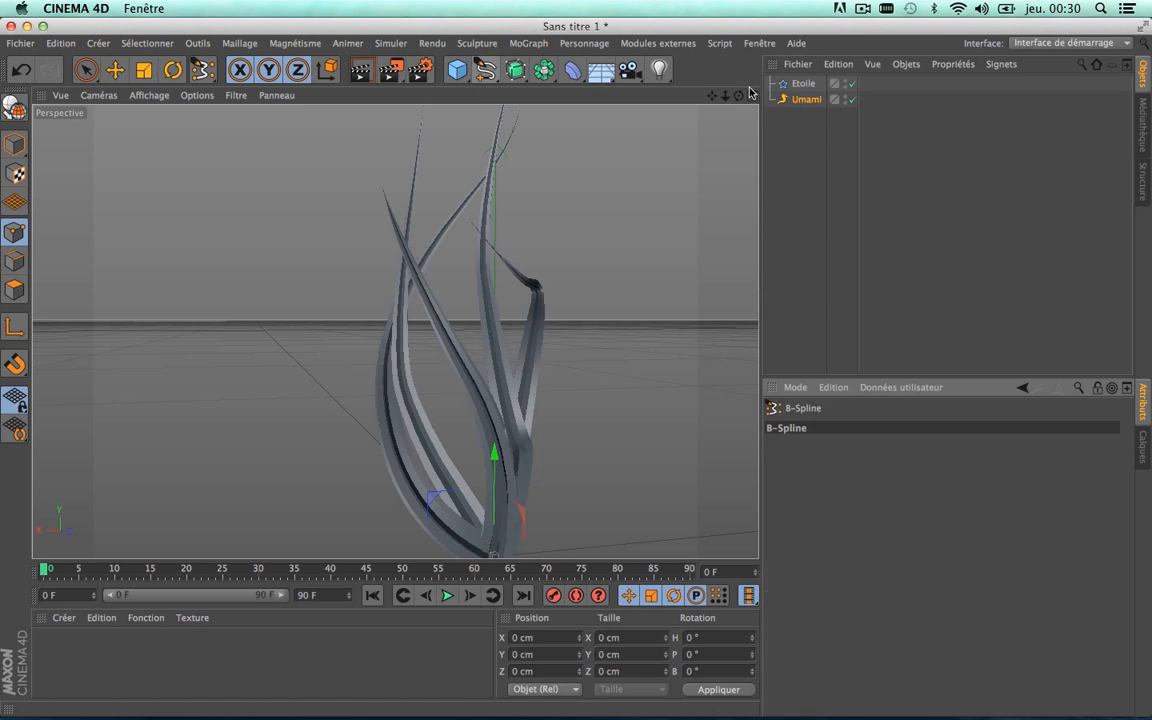
left_click(123, 218)
mouse_move(201, 181)
left_mouse_down()
mouse_move(255, 180)
mouse_move(274, 224)
left_mouse_up()
left_click(318, 264)
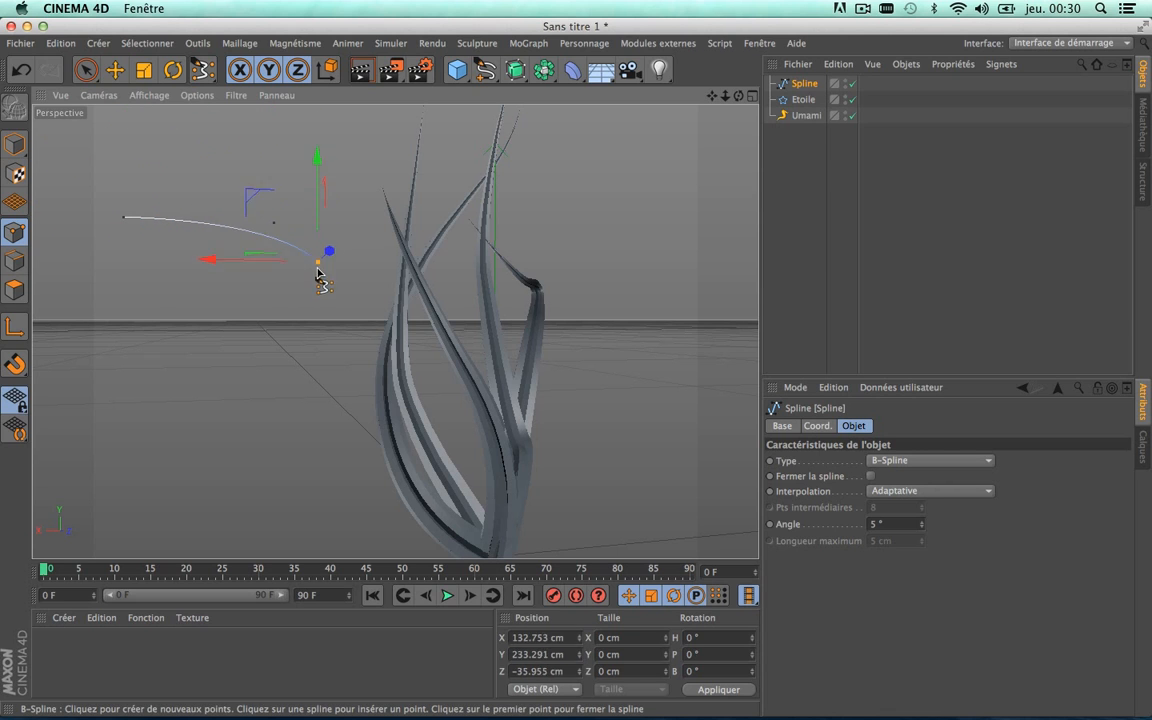
left_click_drag(318, 270, 280, 337)
left_click_drag(208, 420, 160, 338)
left_click_drag(247, 458, 218, 419)
left_click_drag(308, 455, 307, 444)
left_click_drag(340, 271, 341, 244)
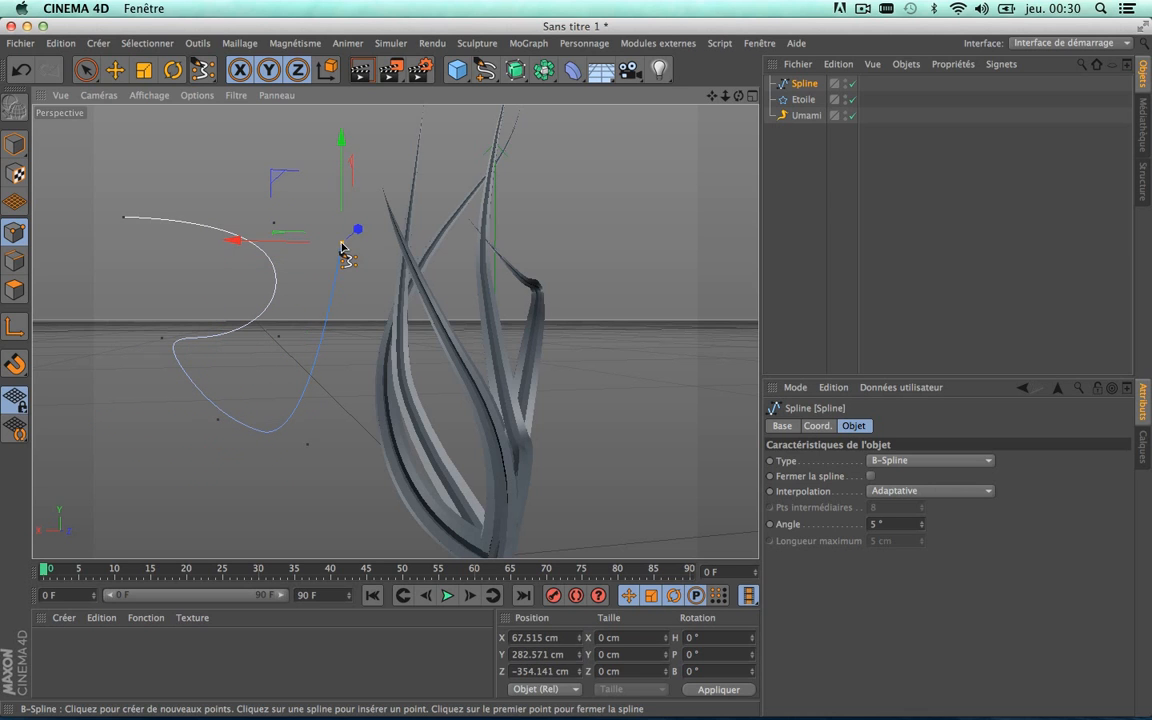
Undo every point of the B-Spline until the spline is removed
key("super+z")
key("super+z")
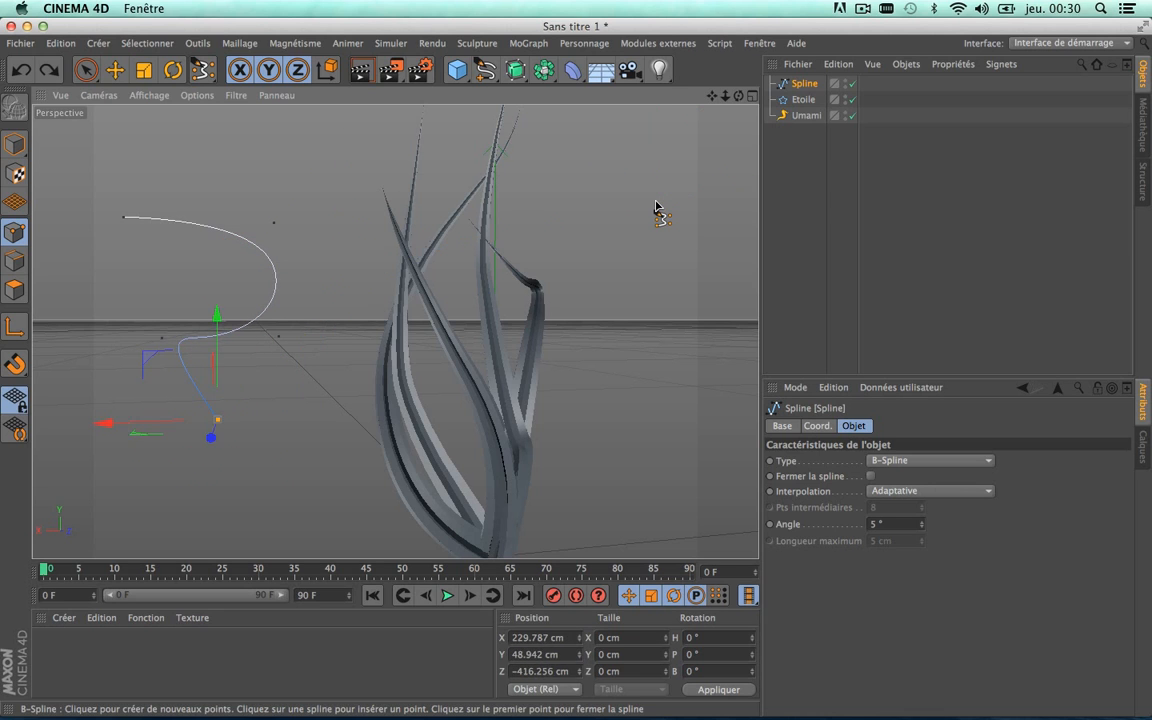
key("super+z")
key("super+z")
key("super+z")
key("super+z")
key("super+z")
key("super+z")
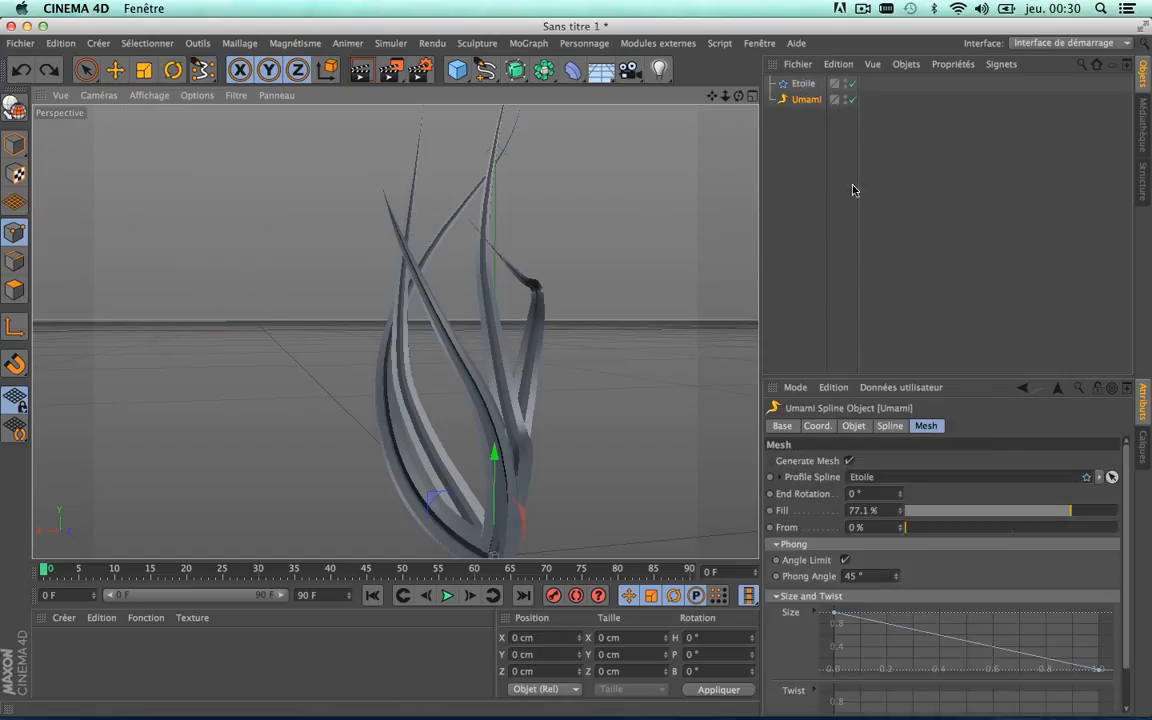
Delete both the Etoile spline and the Umami object to empty the scene
left_click(847, 191)
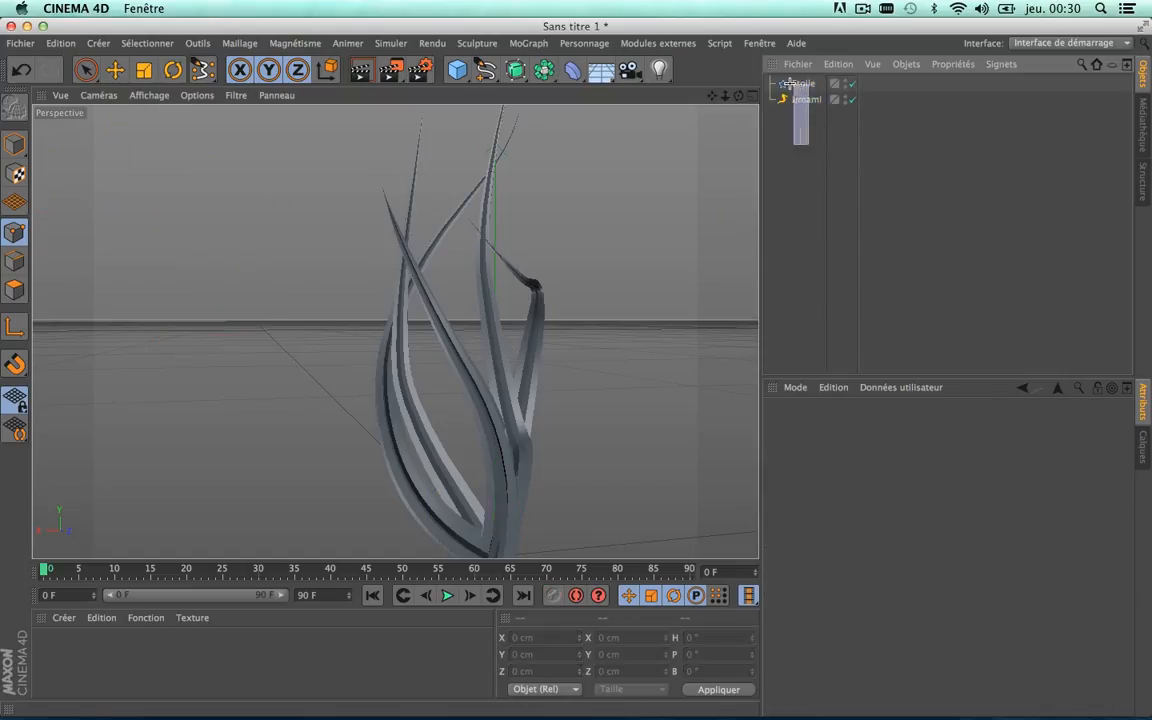
key("super+z")
key("super+z")
scroll(283, 343, "down", 5)
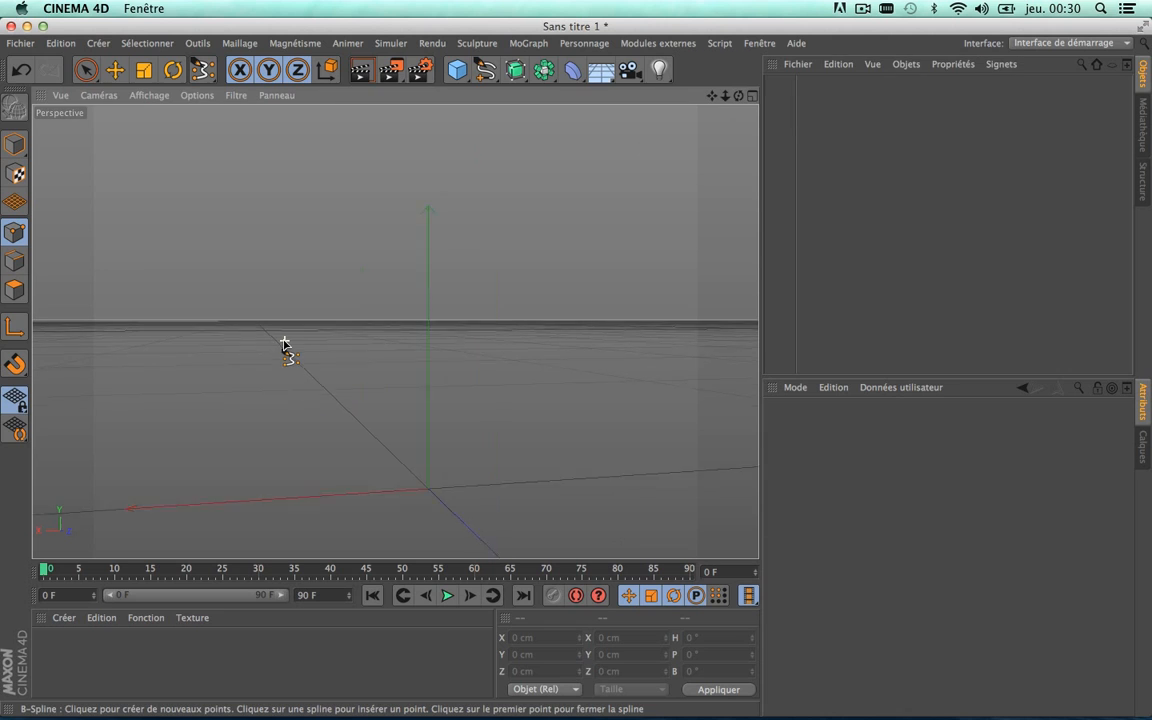
left_click_drag(711, 95, 778, 215)
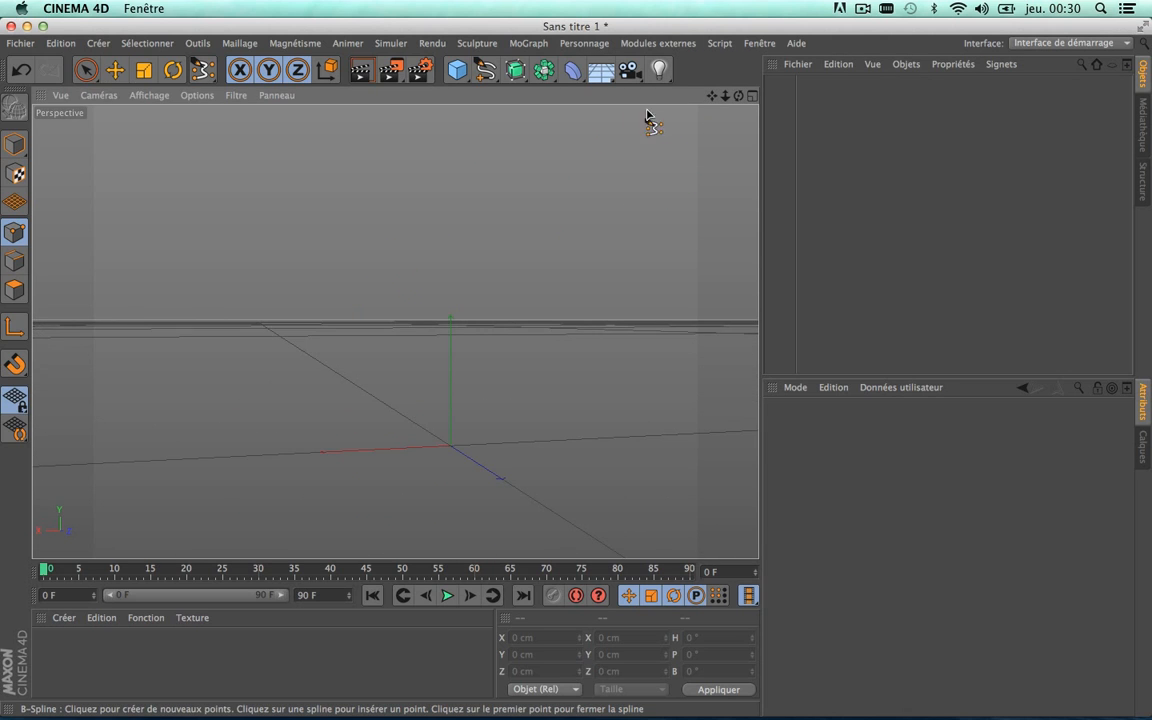
left_click_drag(711, 95, 392, 250)
left_click_drag(738, 96, 737, 95)
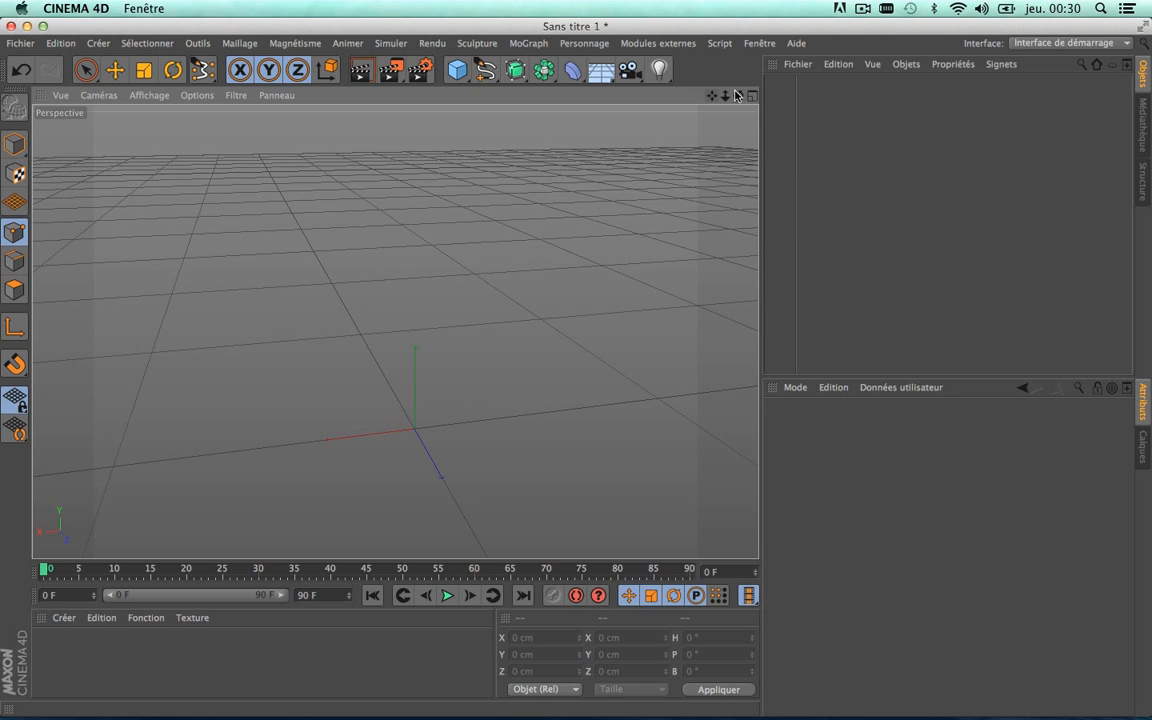
left_click_drag(576, 371, 395, 331, "alt")
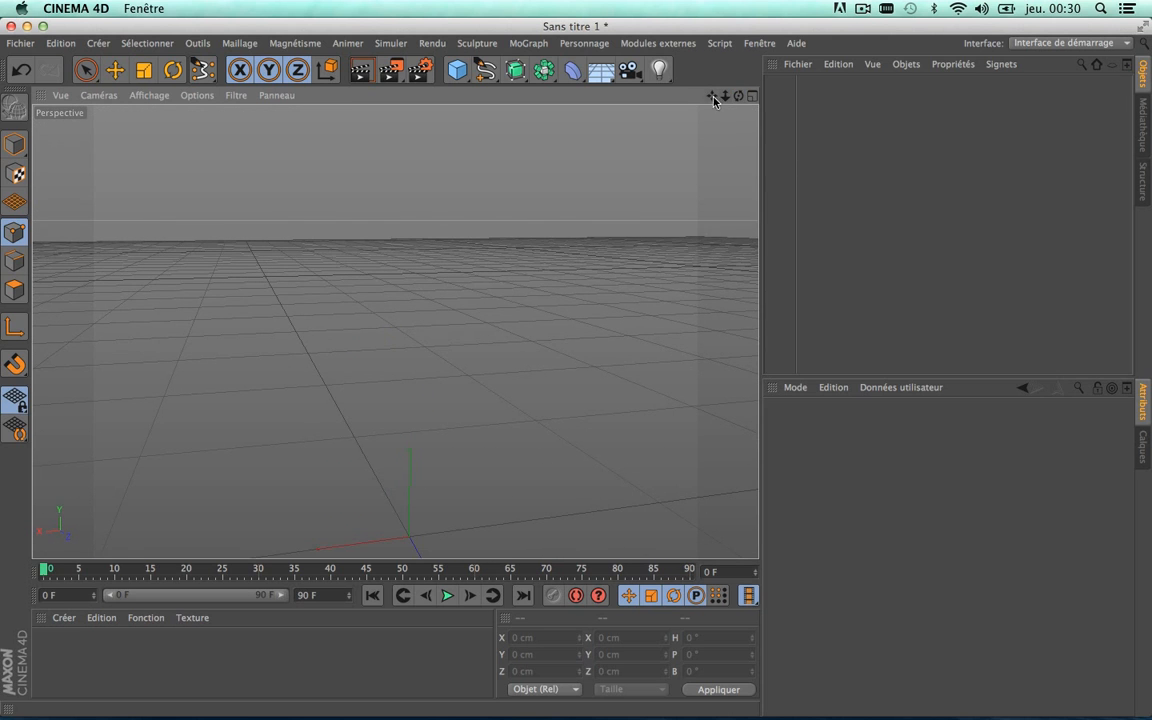
left_click_drag(713, 99, 708, 32)
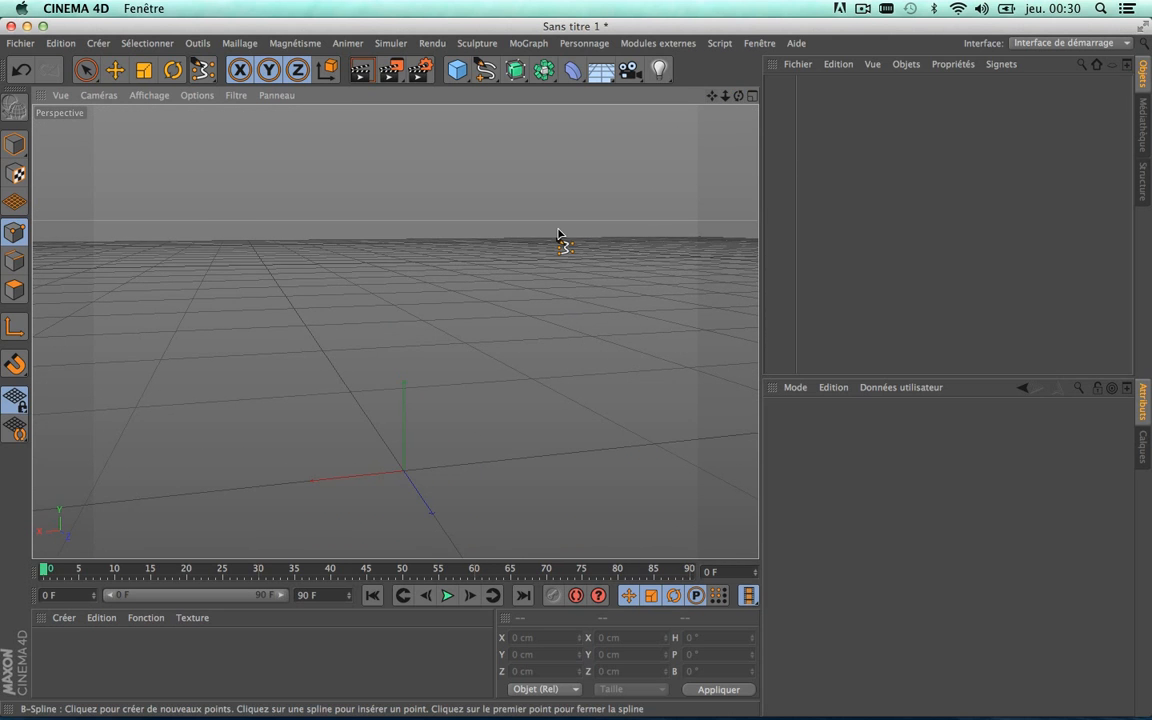
scroll(558, 233, "down", 1)
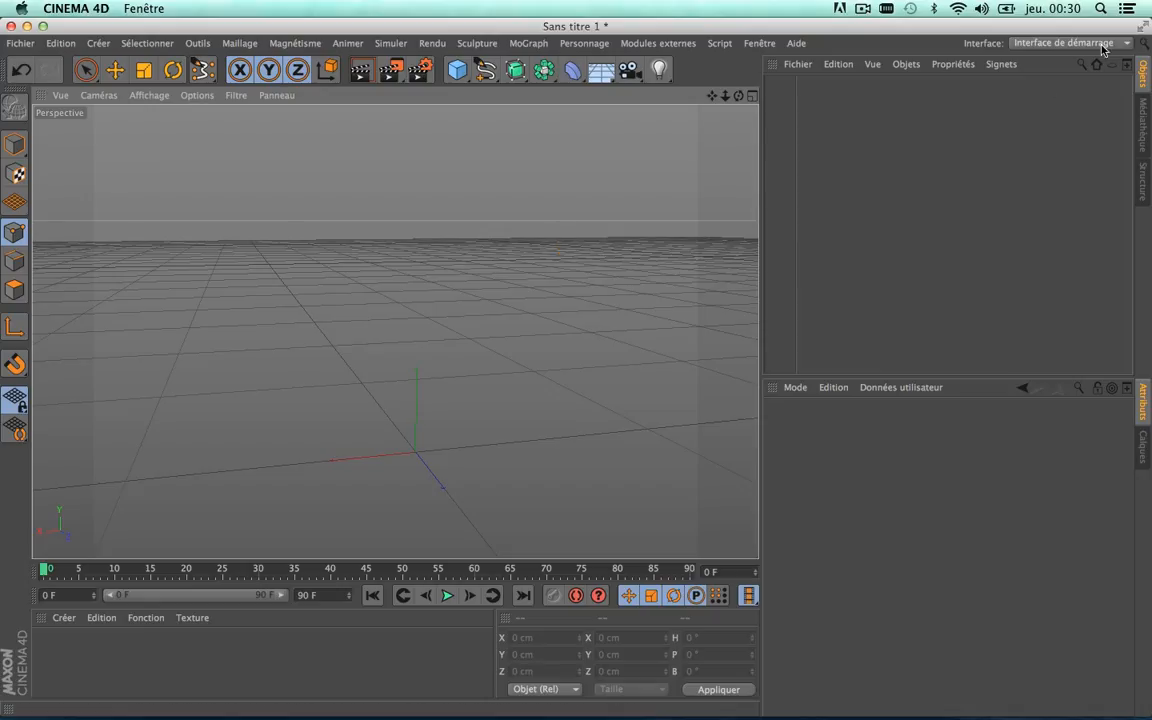
Browse the content library through the computer's drives and the home folder to the Downloads folder
left_click(1146, 115)
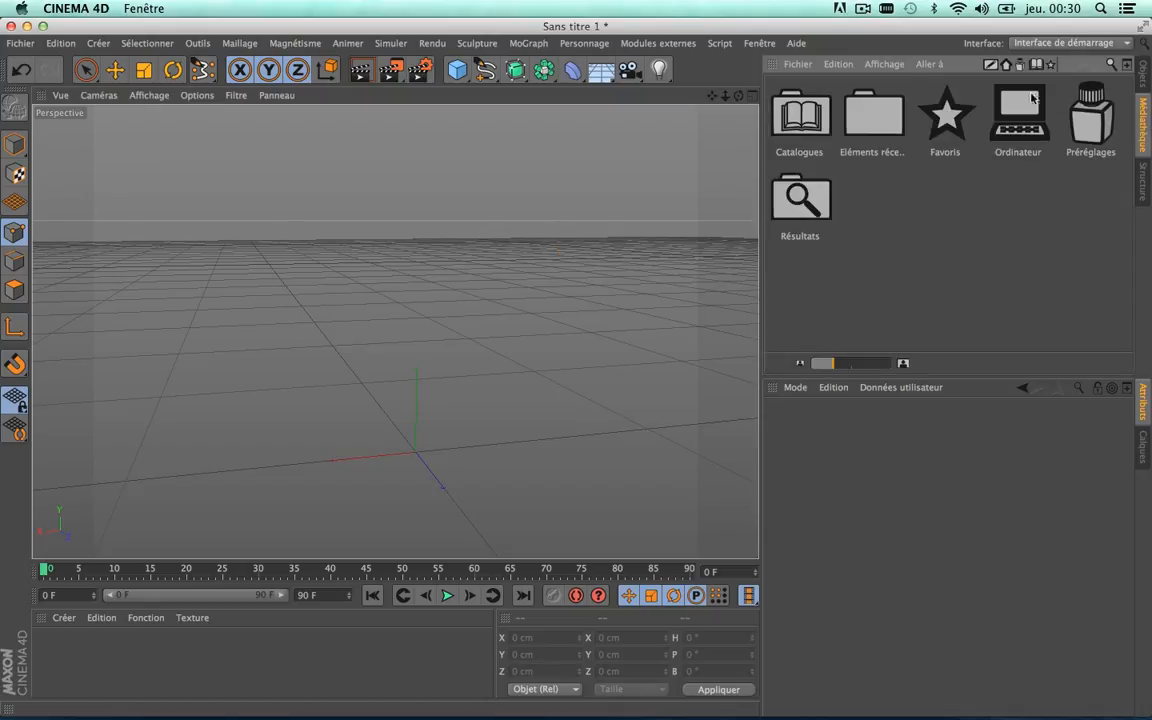
double_click(1021, 109)
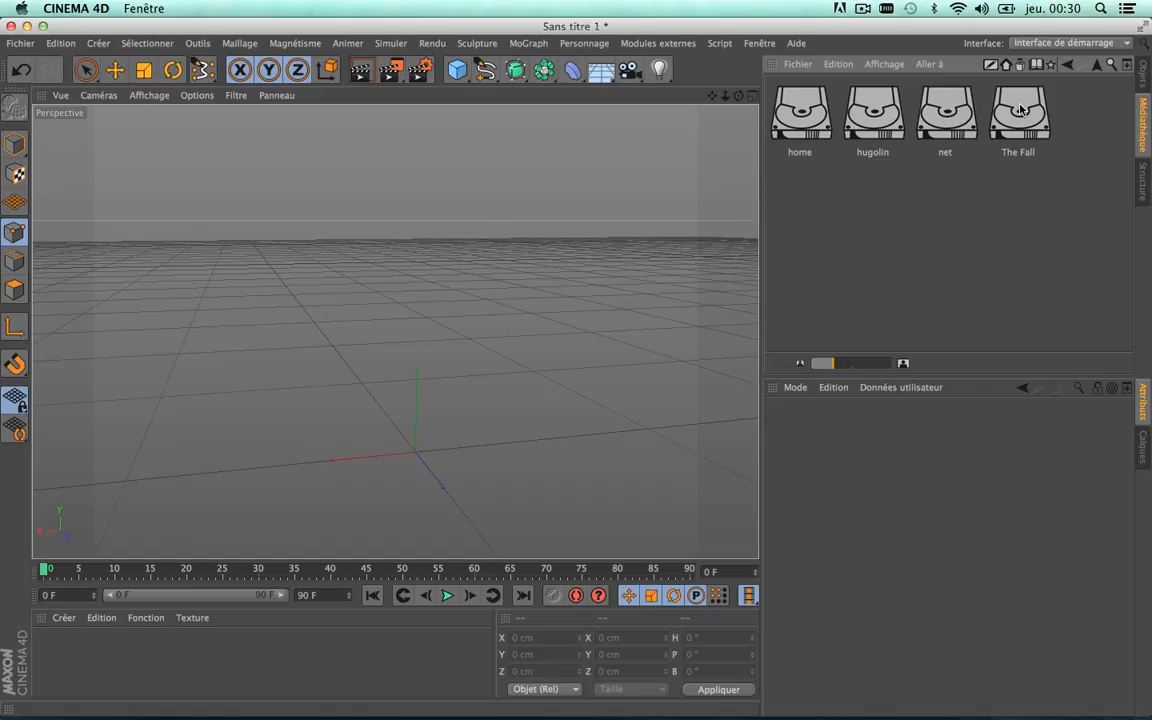
double_click(884, 111)
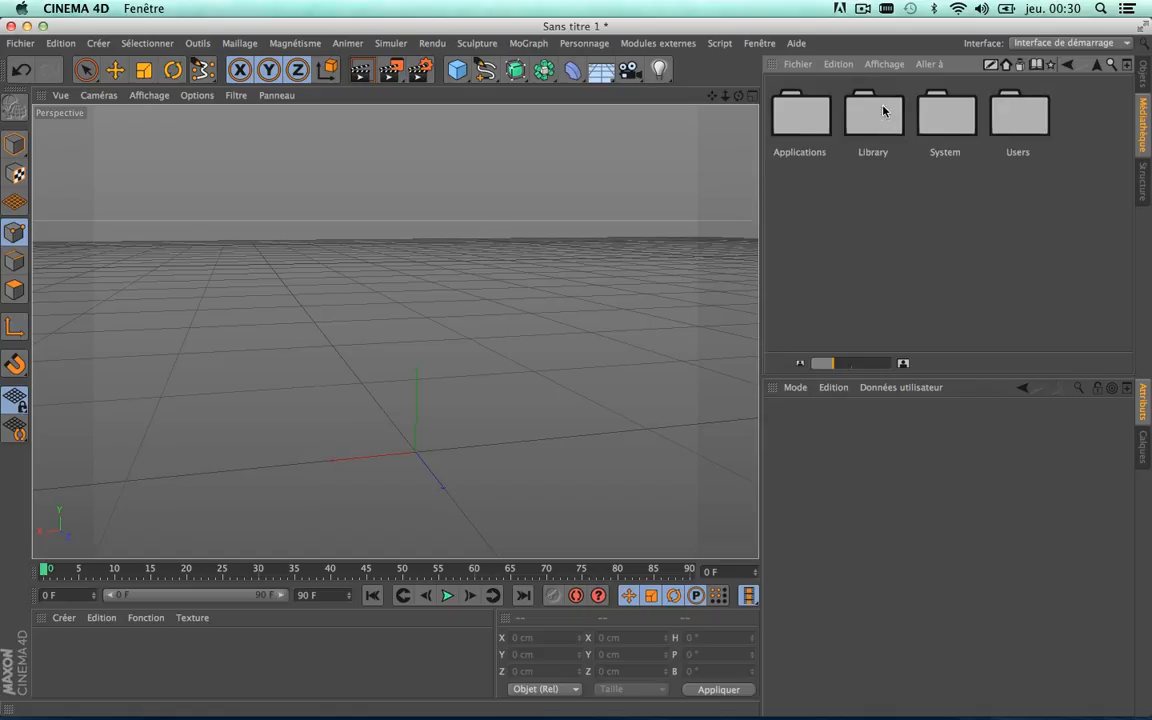
double_click(963, 126)
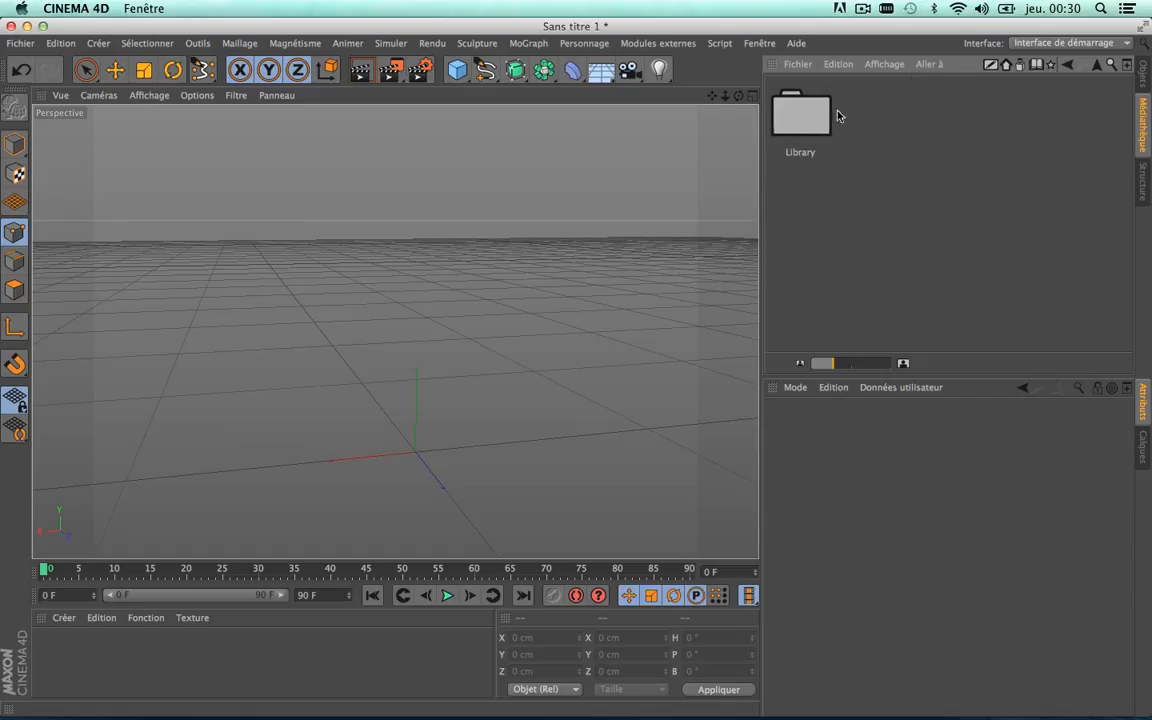
left_click(1067, 65)
double_click(1019, 117)
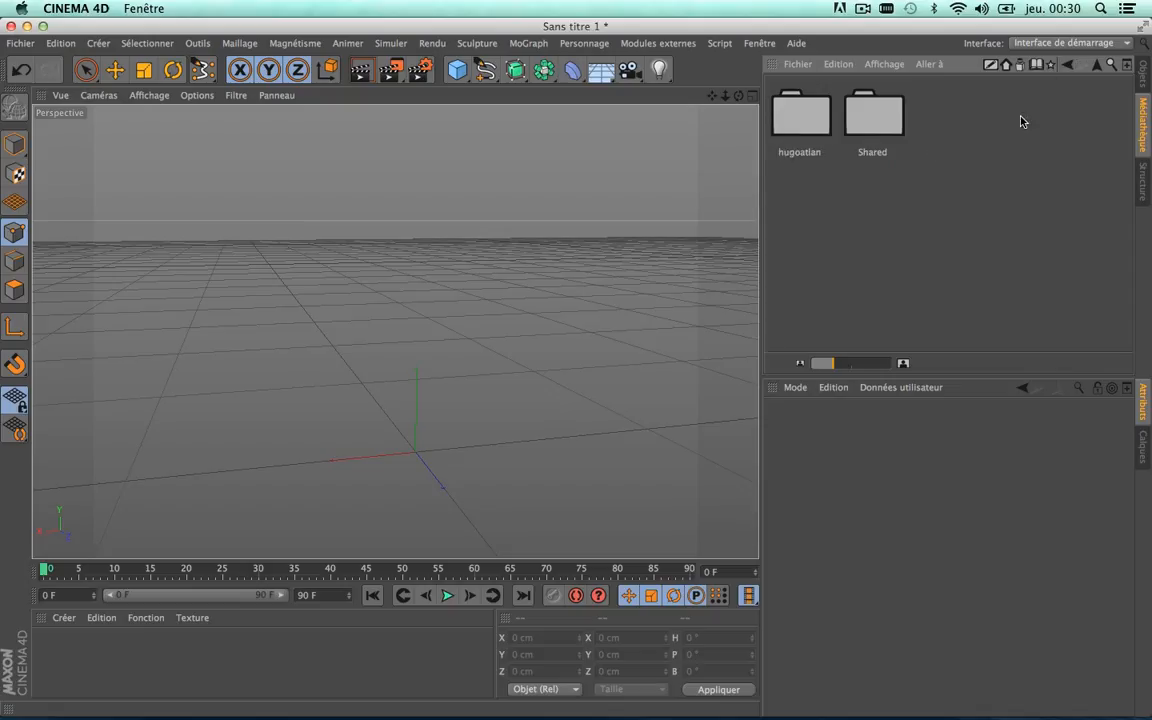
double_click(801, 117)
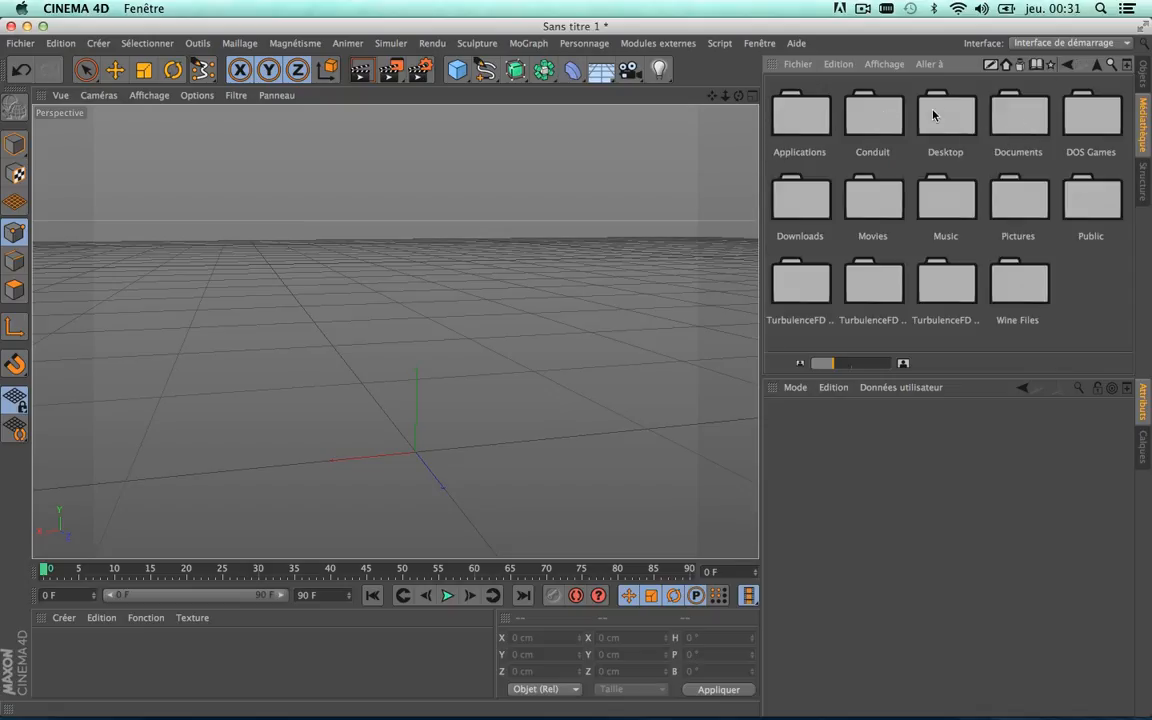
double_click(800, 202)
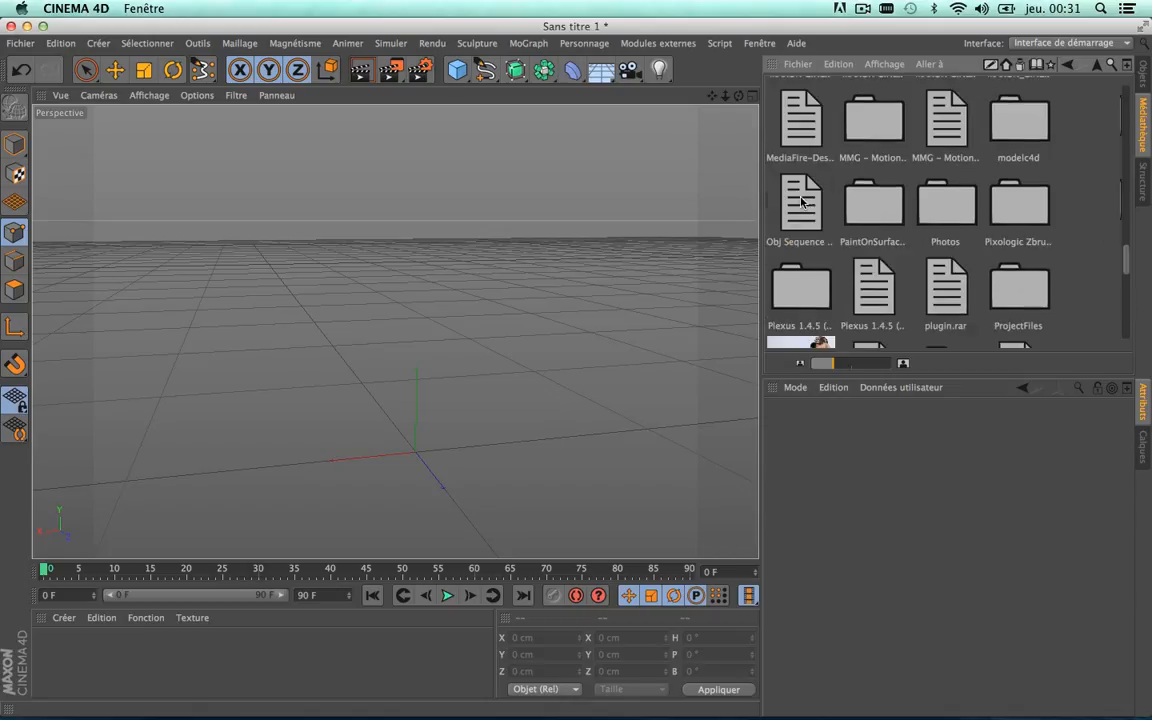
Load the Motion Drop preset from the MMG Motion Drop library into the empty scene
double_click(872, 113)
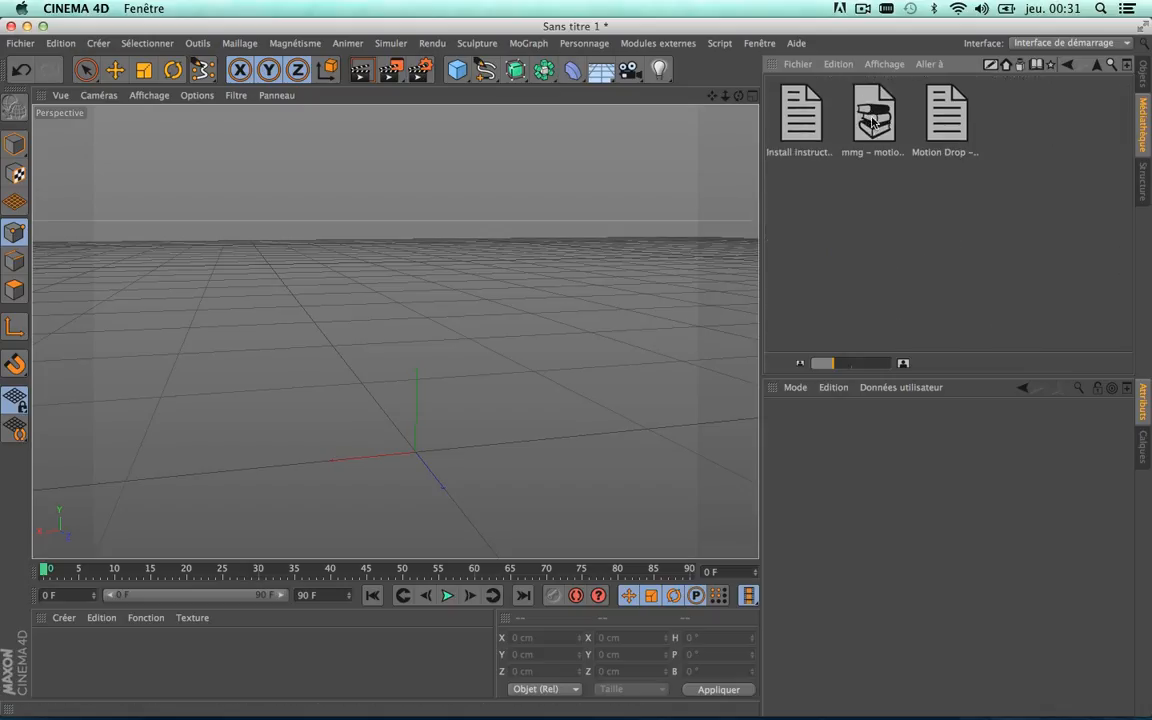
double_click(872, 118)
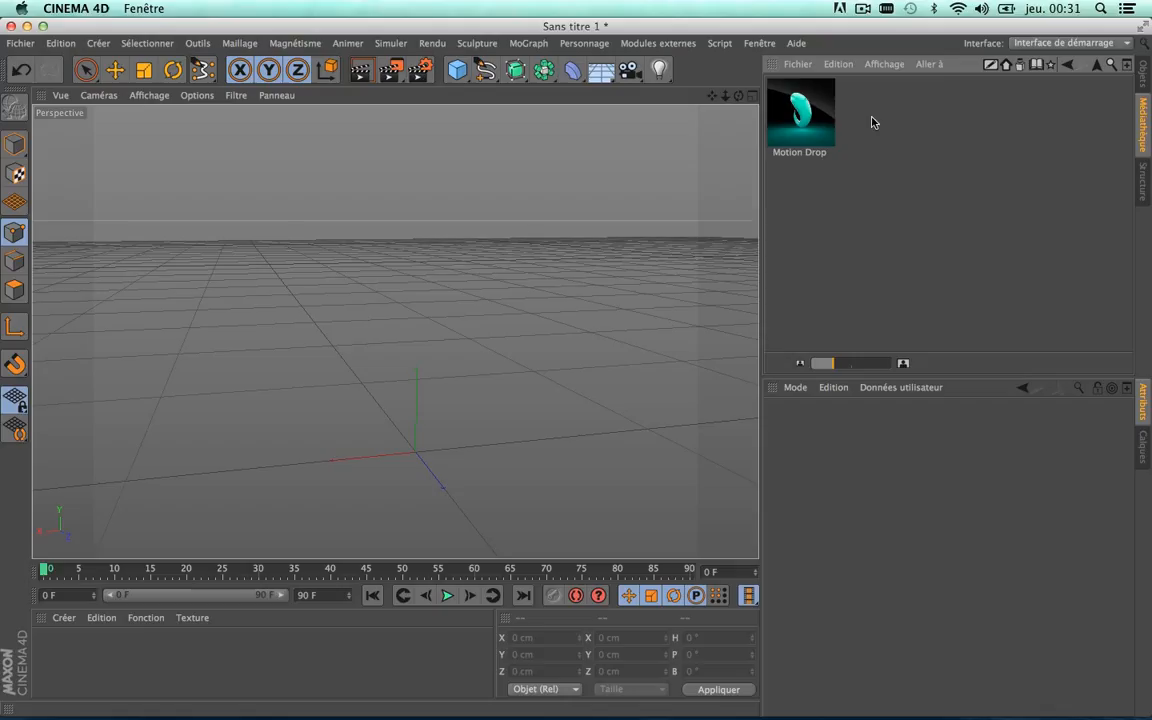
double_click(812, 104)
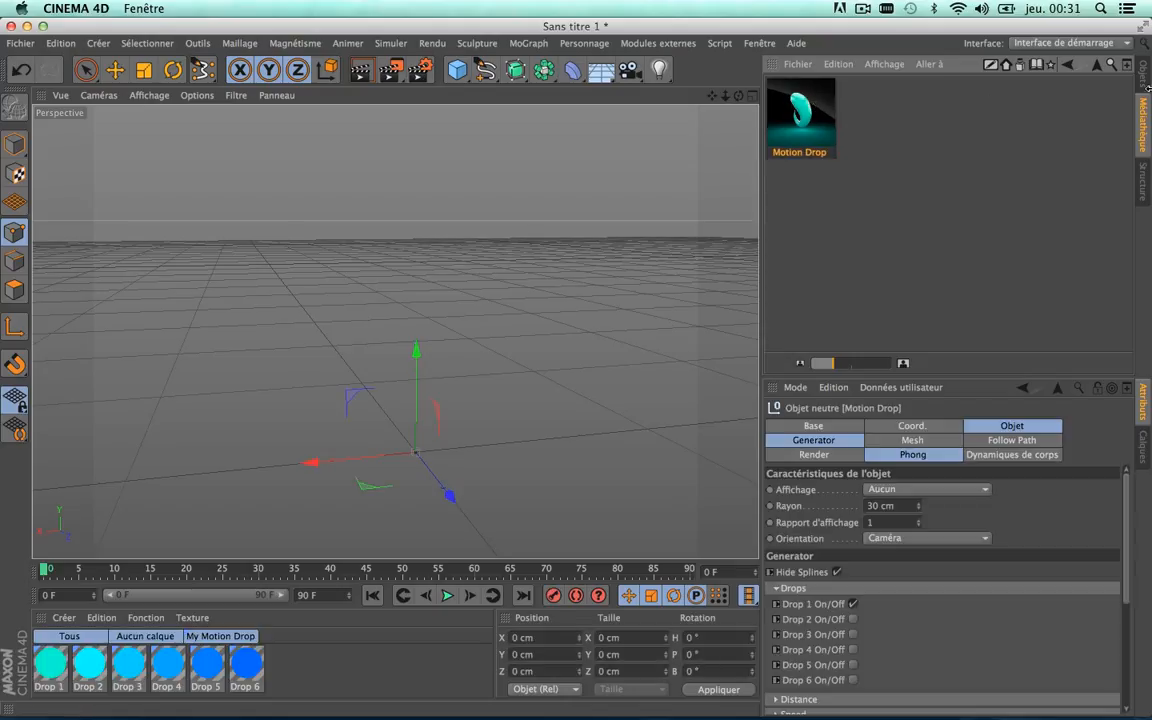
Expand the Motion Drop hierarchy in the object list and play the animation
left_click(1145, 80)
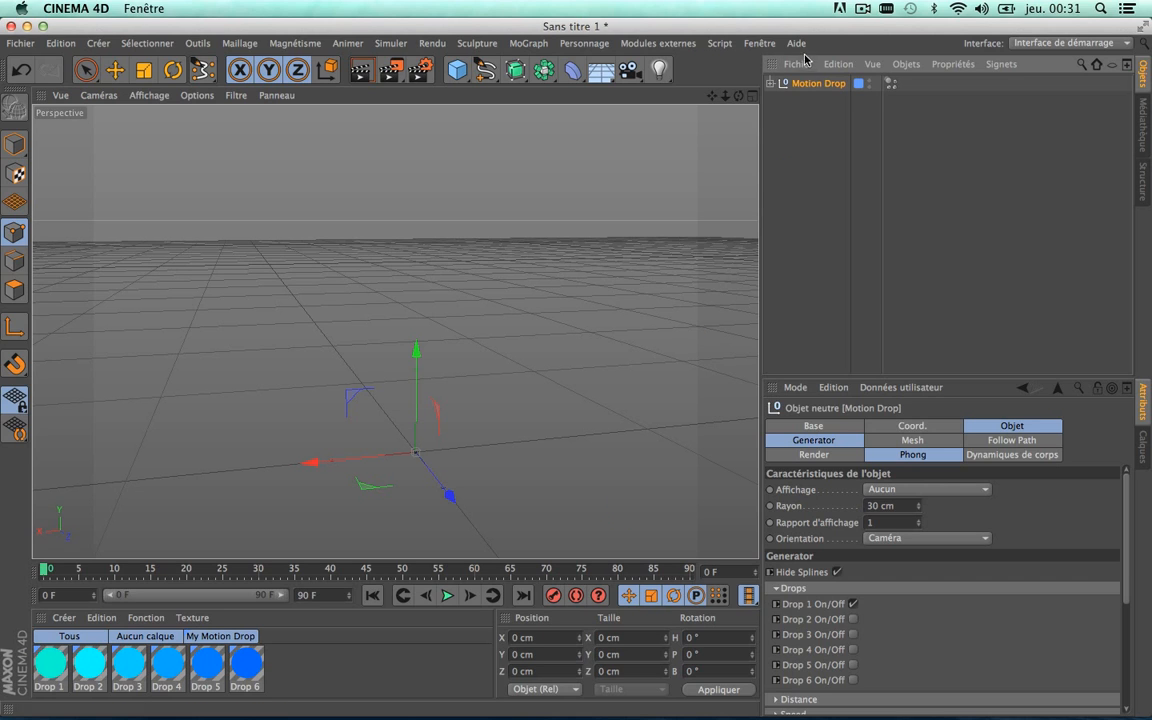
left_click(772, 84)
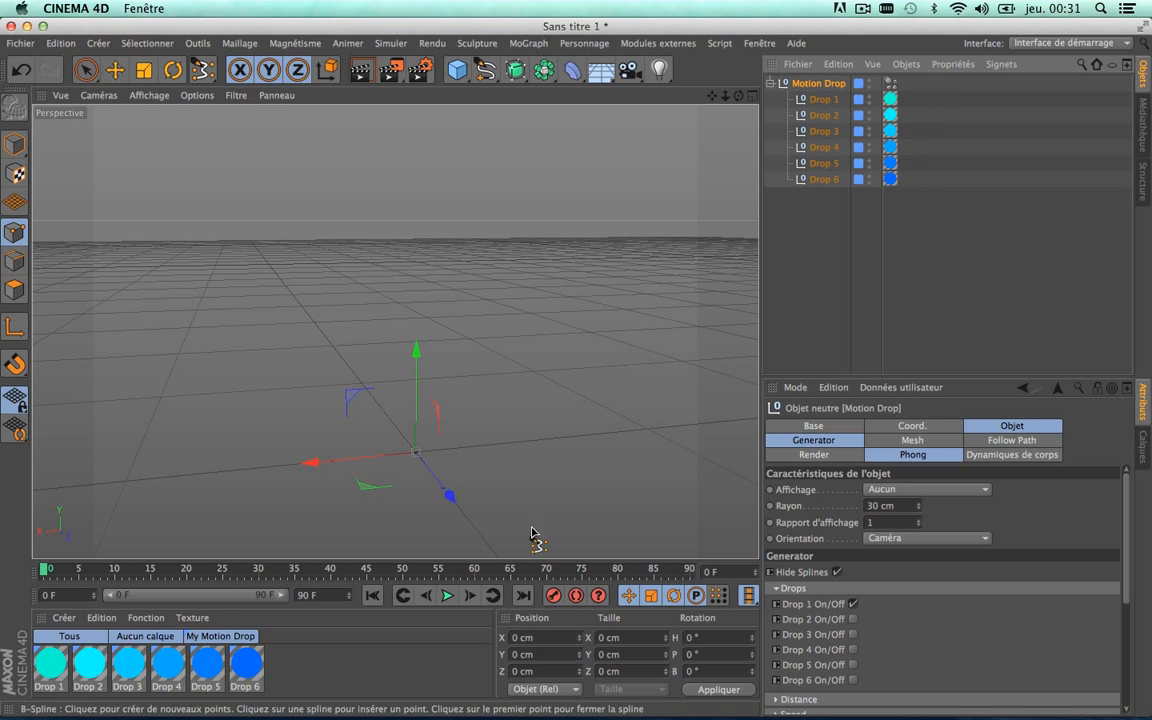
key("t")
left_click(448, 596)
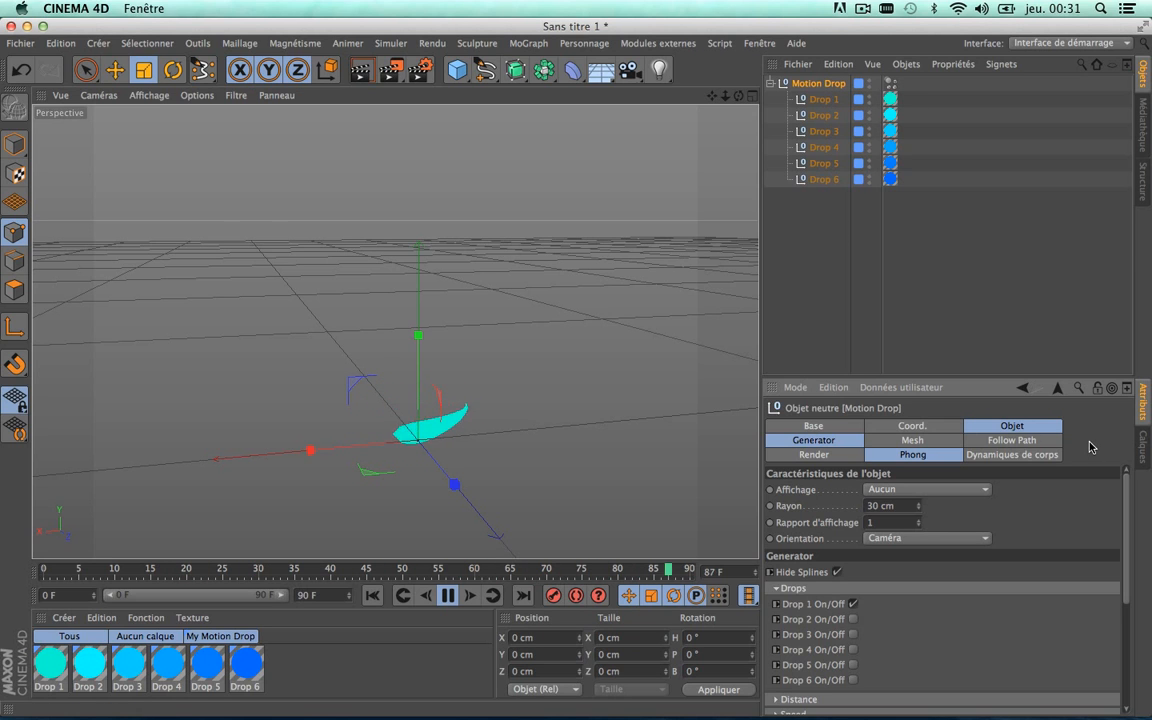
Examine Motion Drop's object properties and its Generator parameters, including the Drops group
left_click(990, 428)
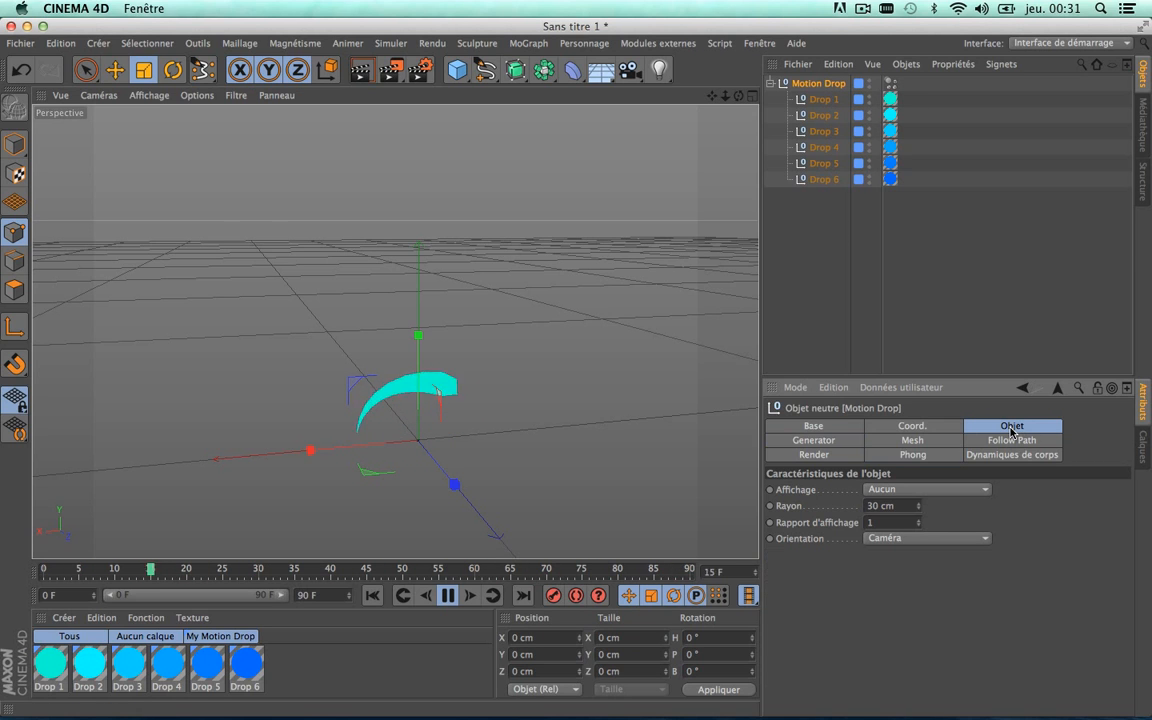
left_click(839, 441)
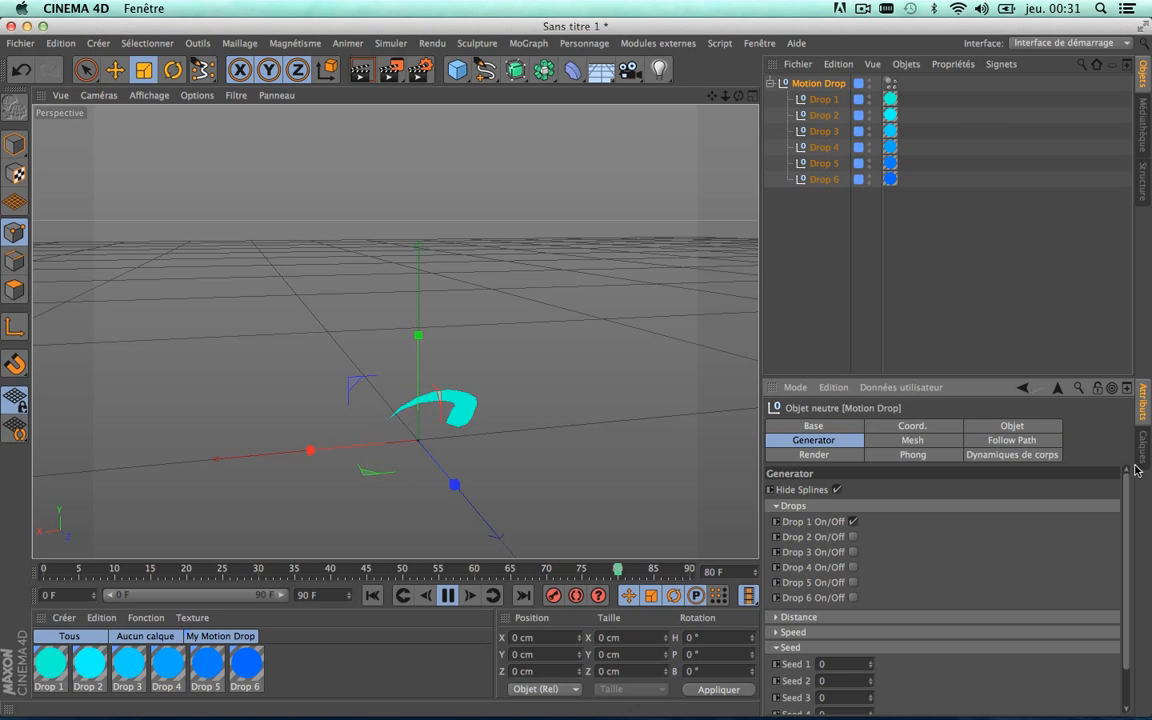
scroll(1030, 495, "down", 1)
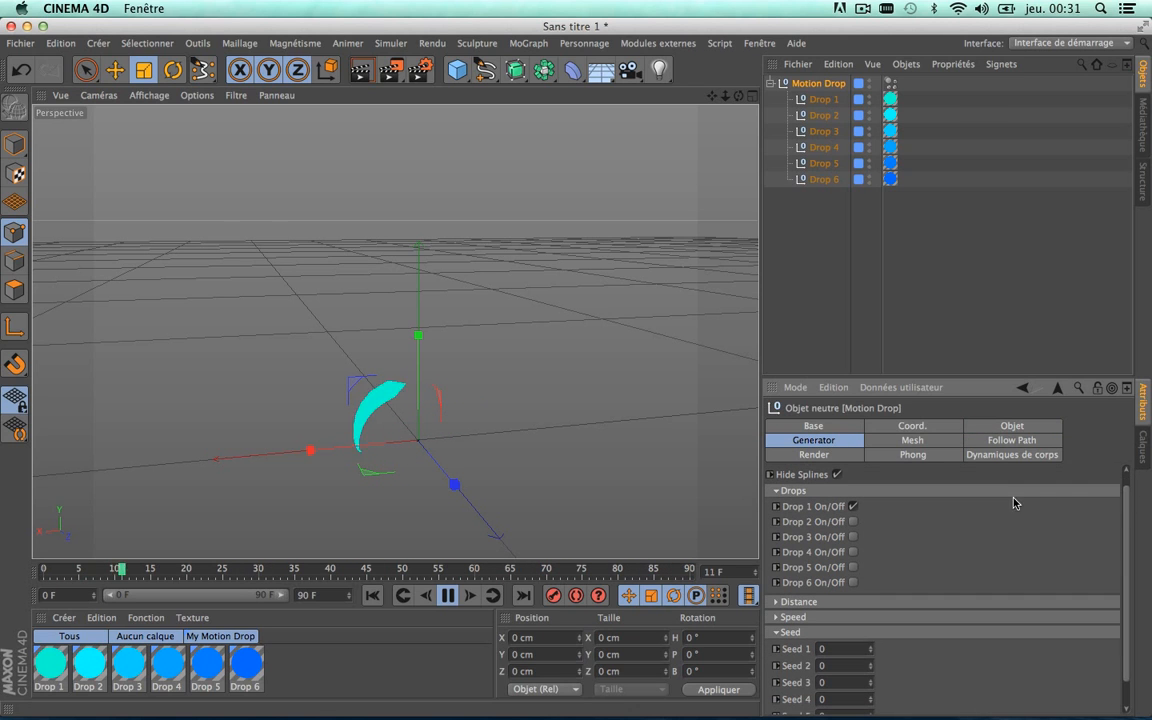
left_click(777, 492)
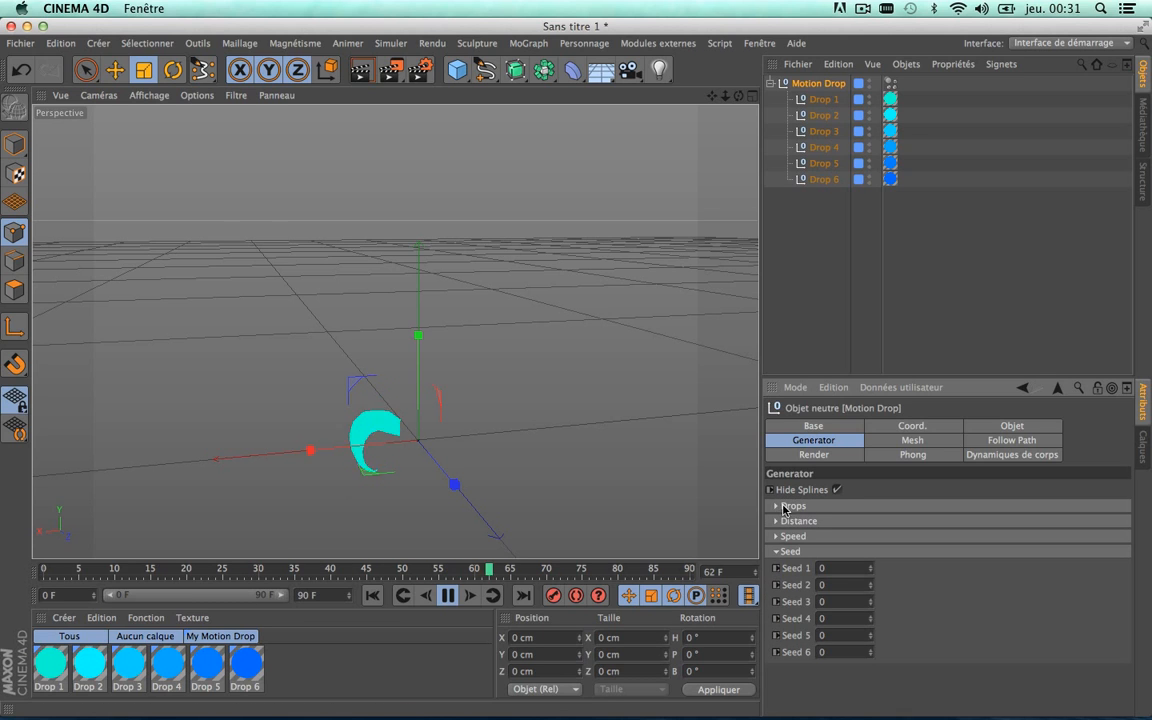
left_click(777, 506)
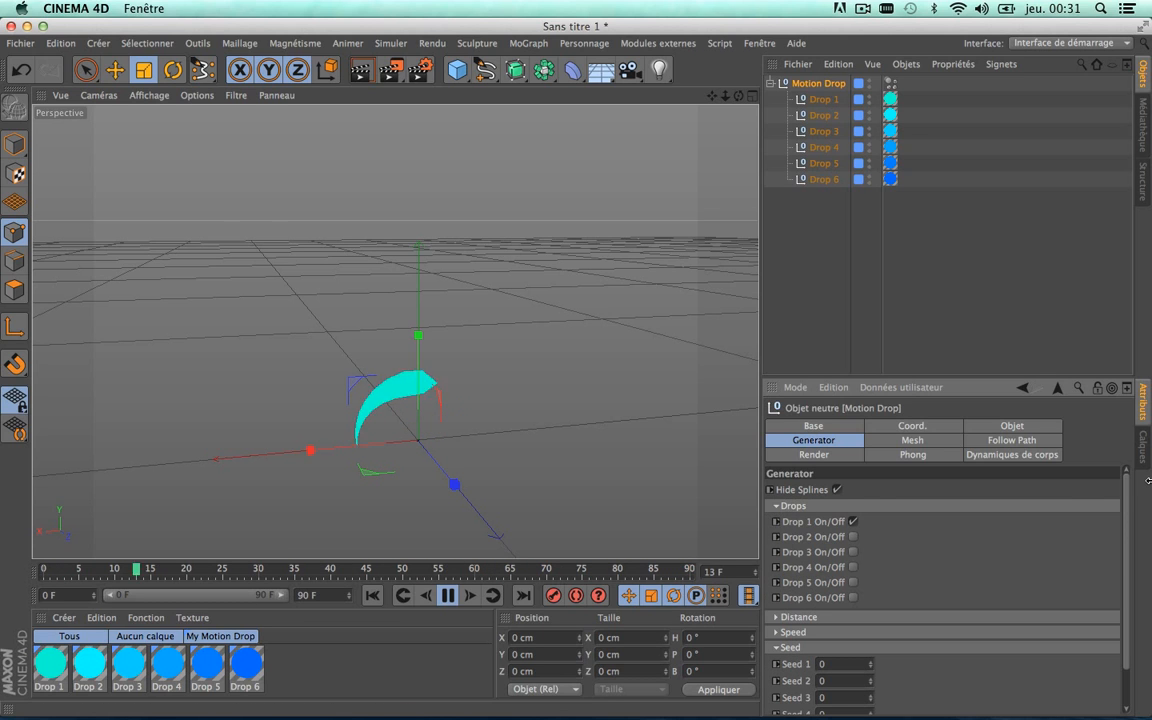
Turn on Drops 2 through 6 of the Motion Drop generator while the animation plays
left_click(853, 537)
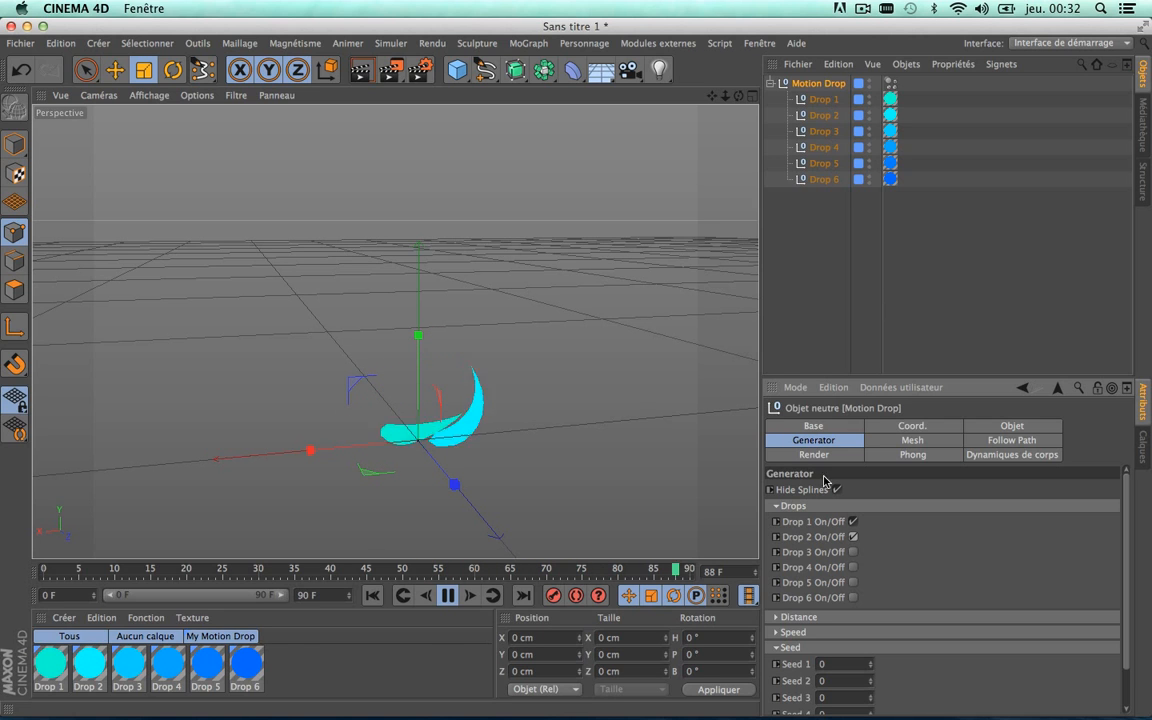
left_click(853, 552)
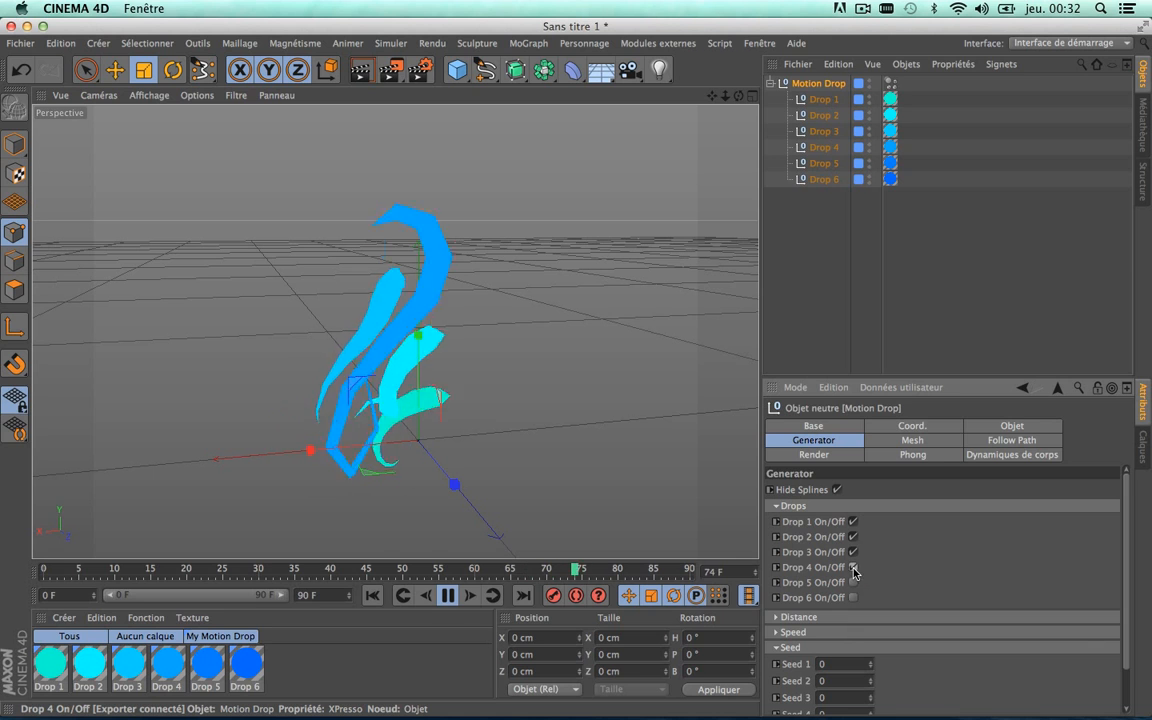
left_click(853, 567)
left_click(853, 582)
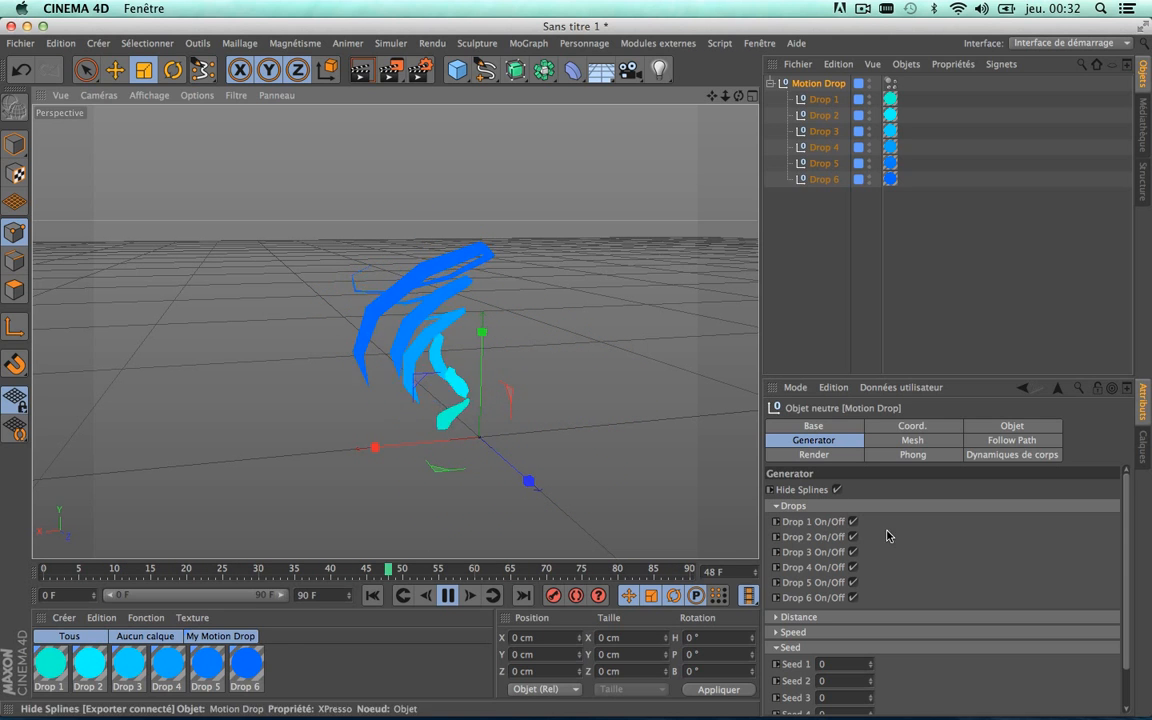
Turn off Drops 2 through 6 so that only Drop 1 remains enabled
left_click(853, 537)
left_click(853, 552)
left_click(853, 567)
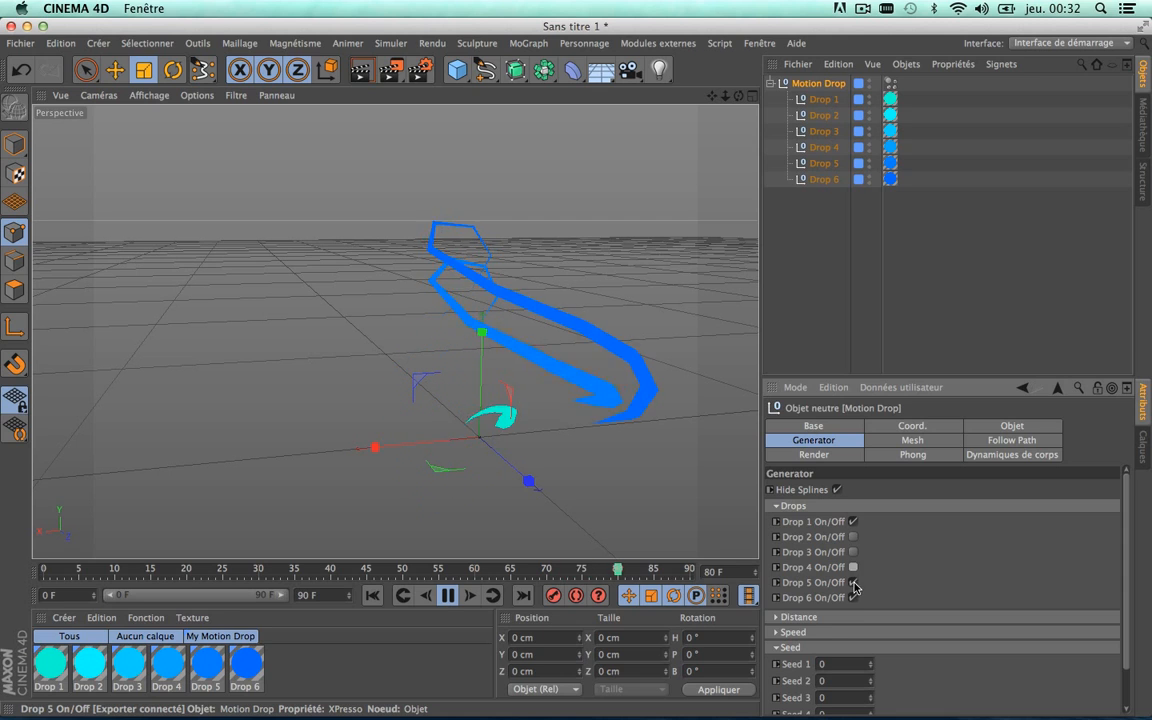
left_click(853, 582)
left_click(853, 597)
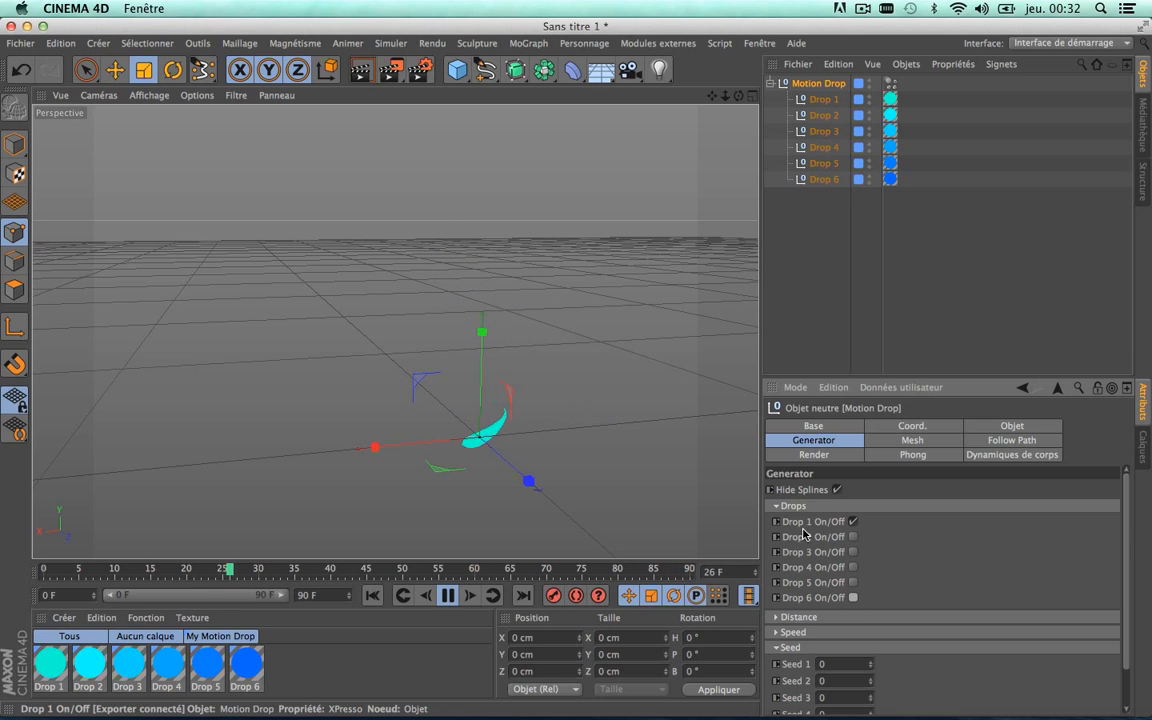
Expand the generator's Distance parameters, enable Drop 2 and set Distance 2 to 202 cm
left_click_drag(1128, 515, 1126, 542)
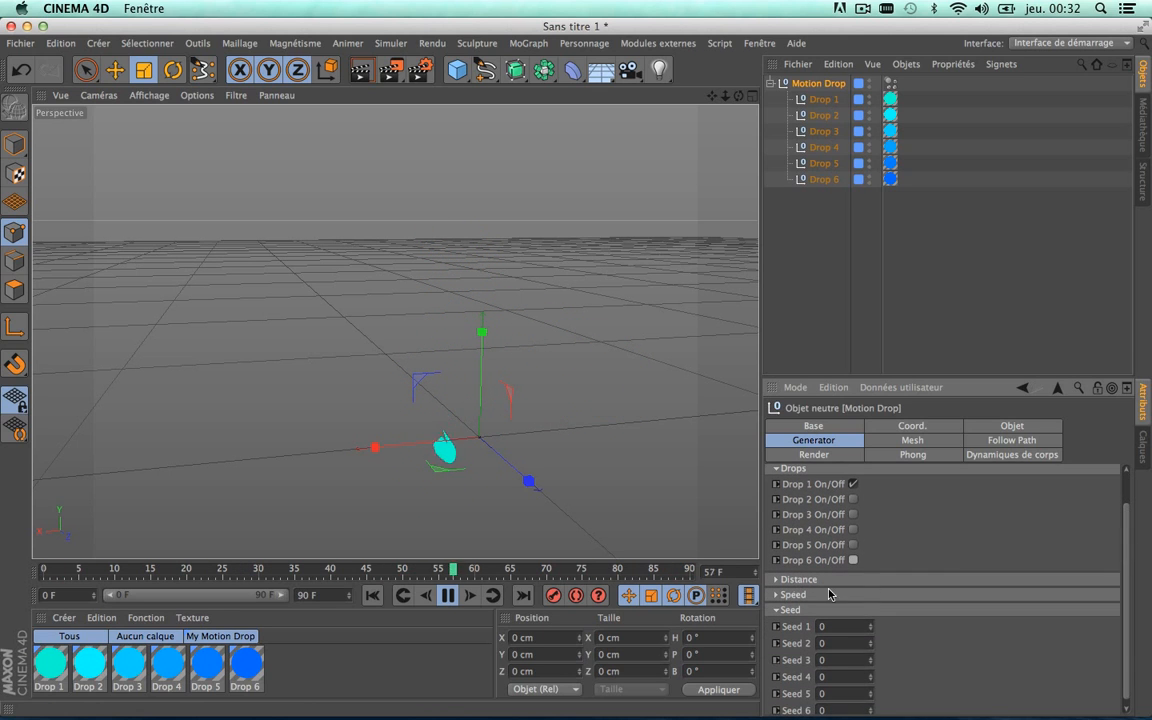
left_click(777, 580)
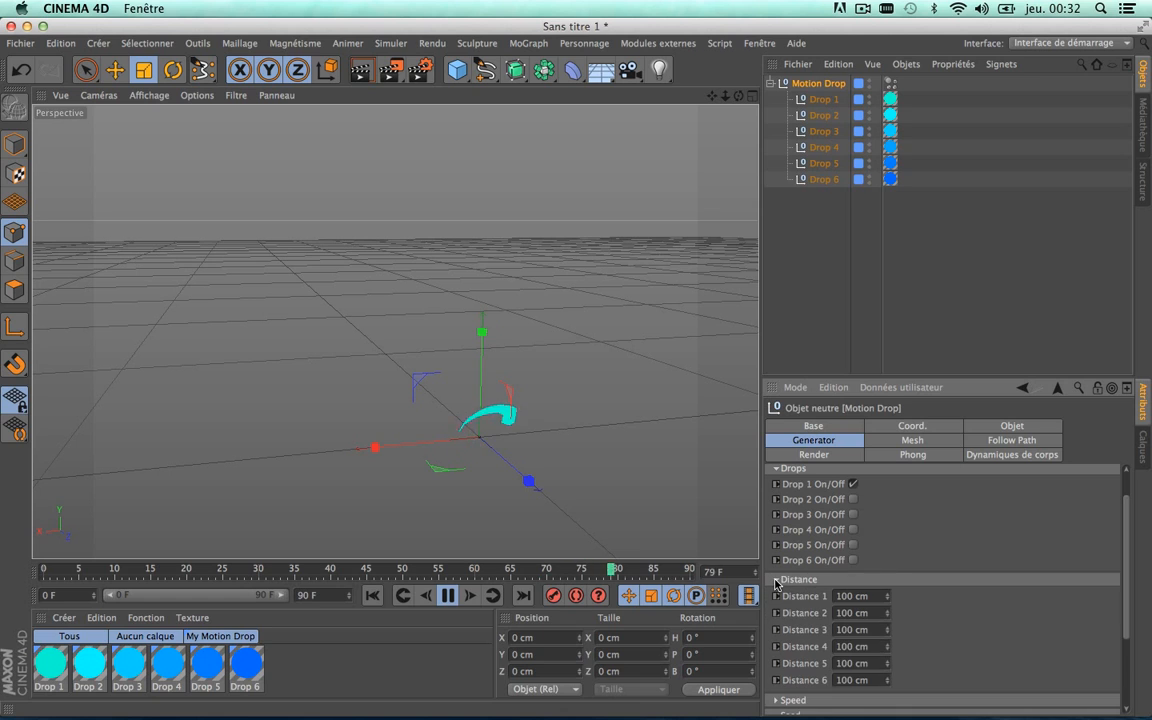
left_click(853, 499)
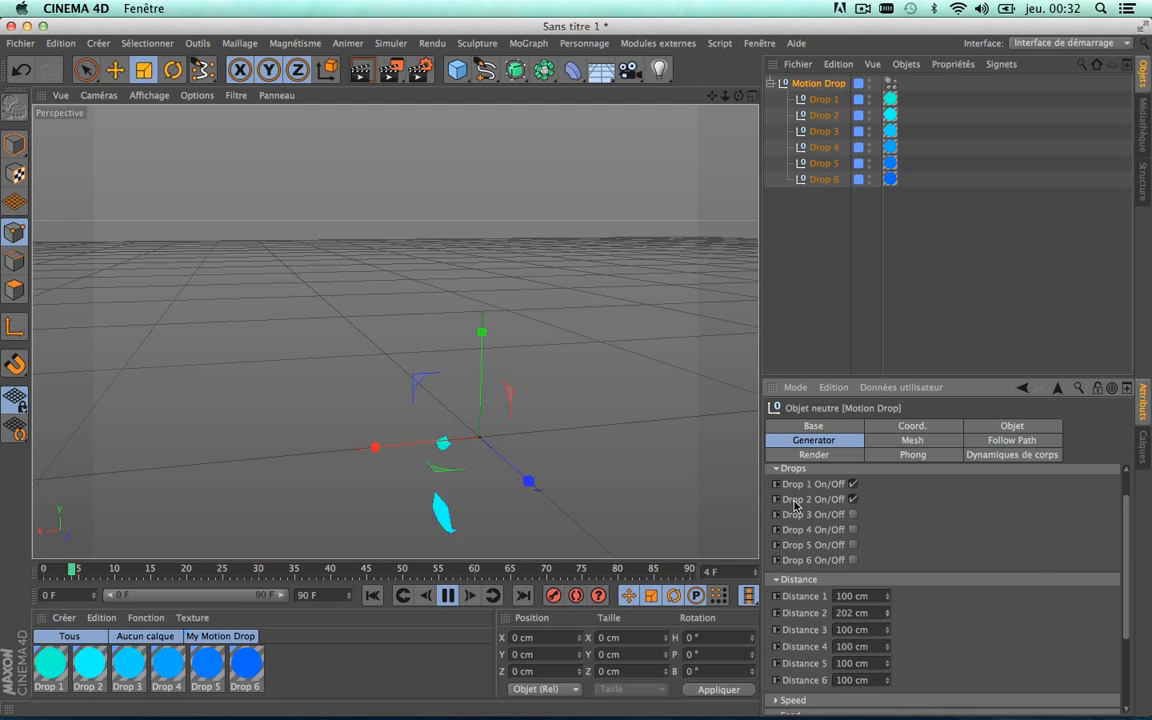
Enable Drop 3 and raise Distance 3 to 309 cm
left_click(853, 514)
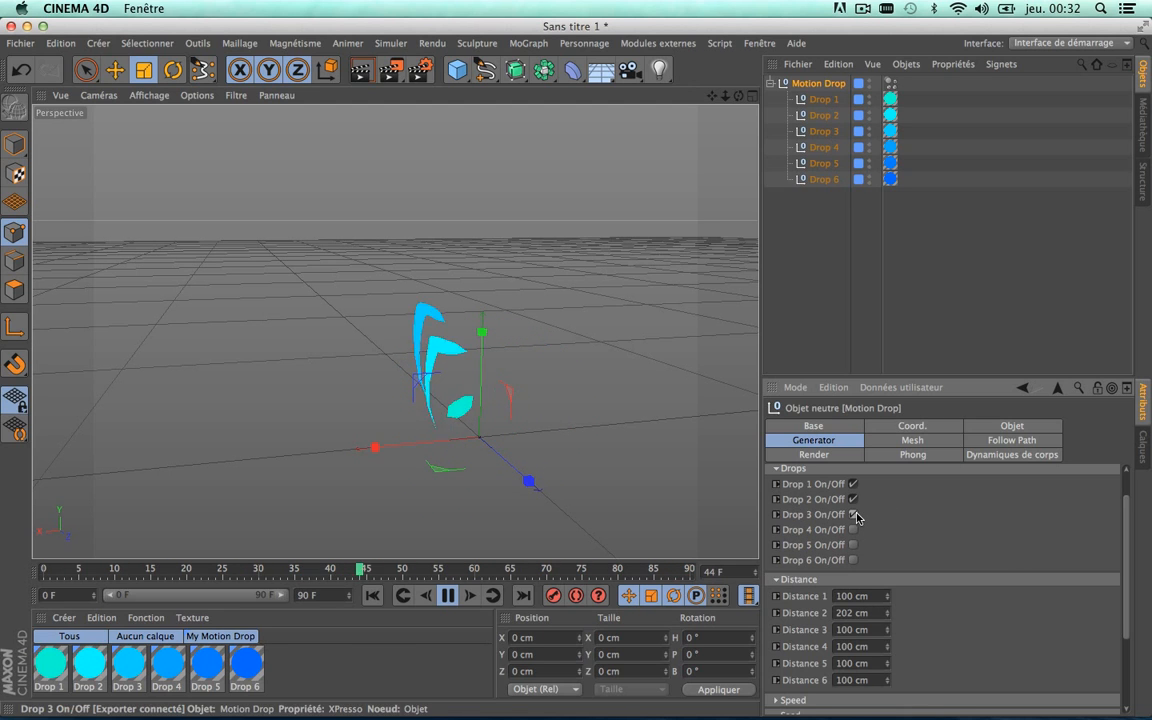
left_click_drag(886, 630, 886, 616)
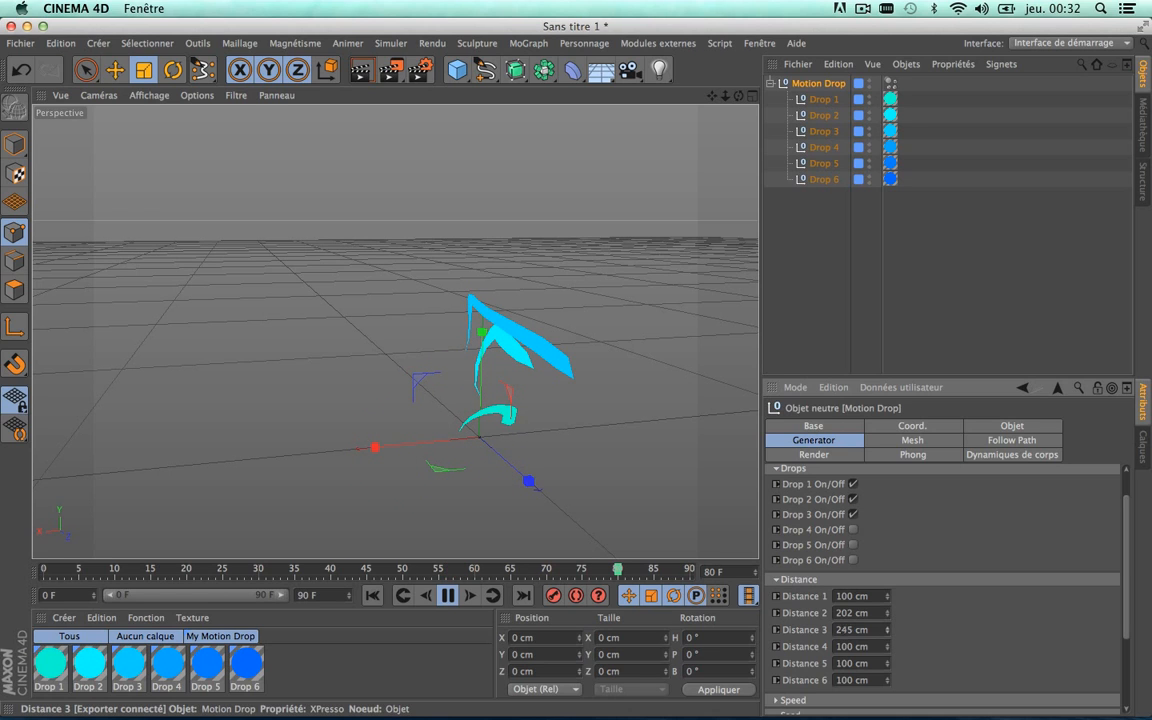
left_click_drag(886, 630, 886, 626)
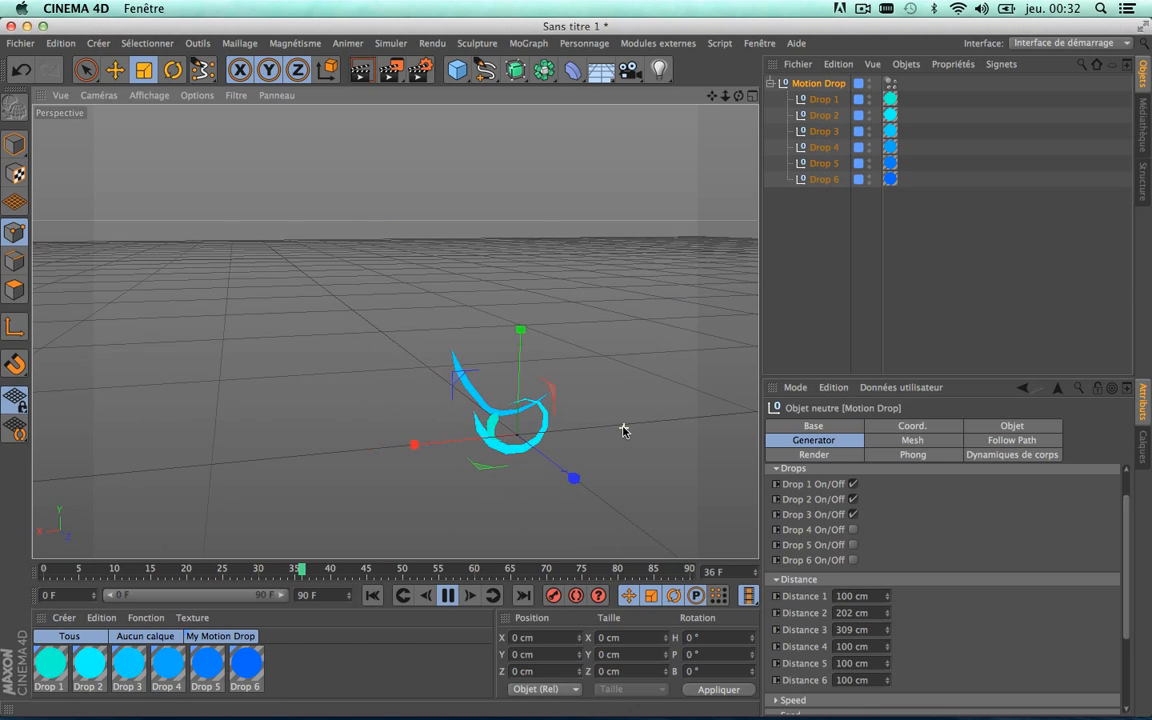
left_click_drag(714, 97, 714, 97)
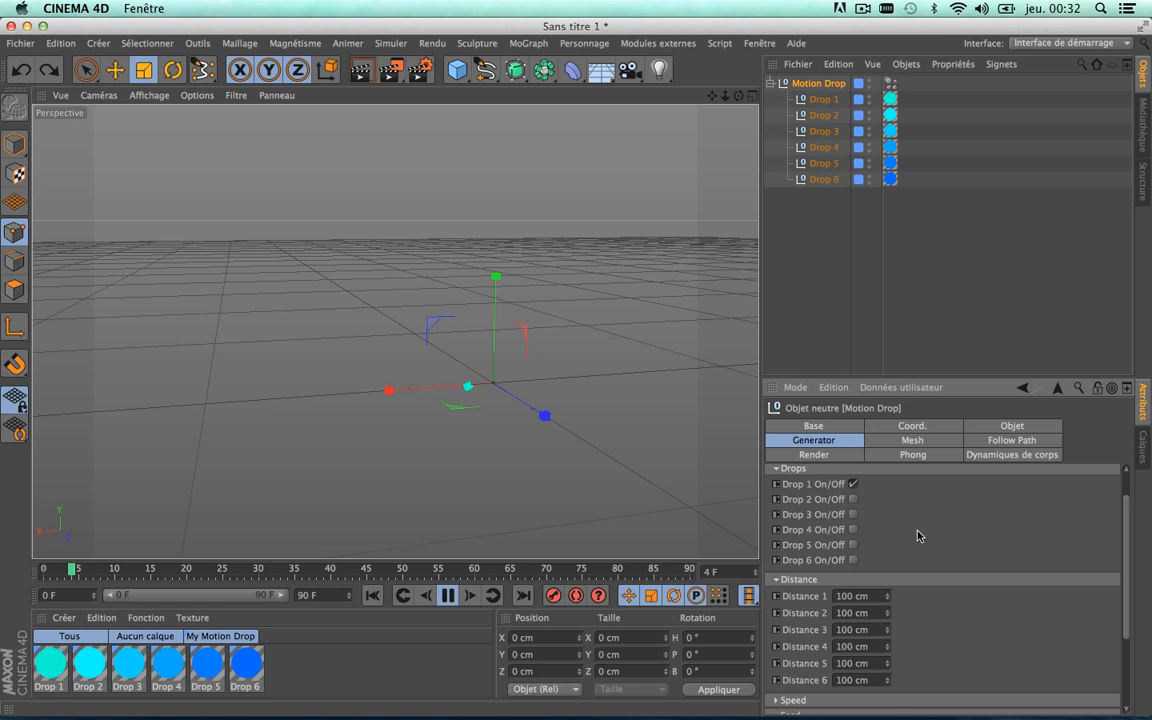
Collapse the generator's Distance parameters and try adjusting Speed 1 within the Speed parameters
left_click(776, 580)
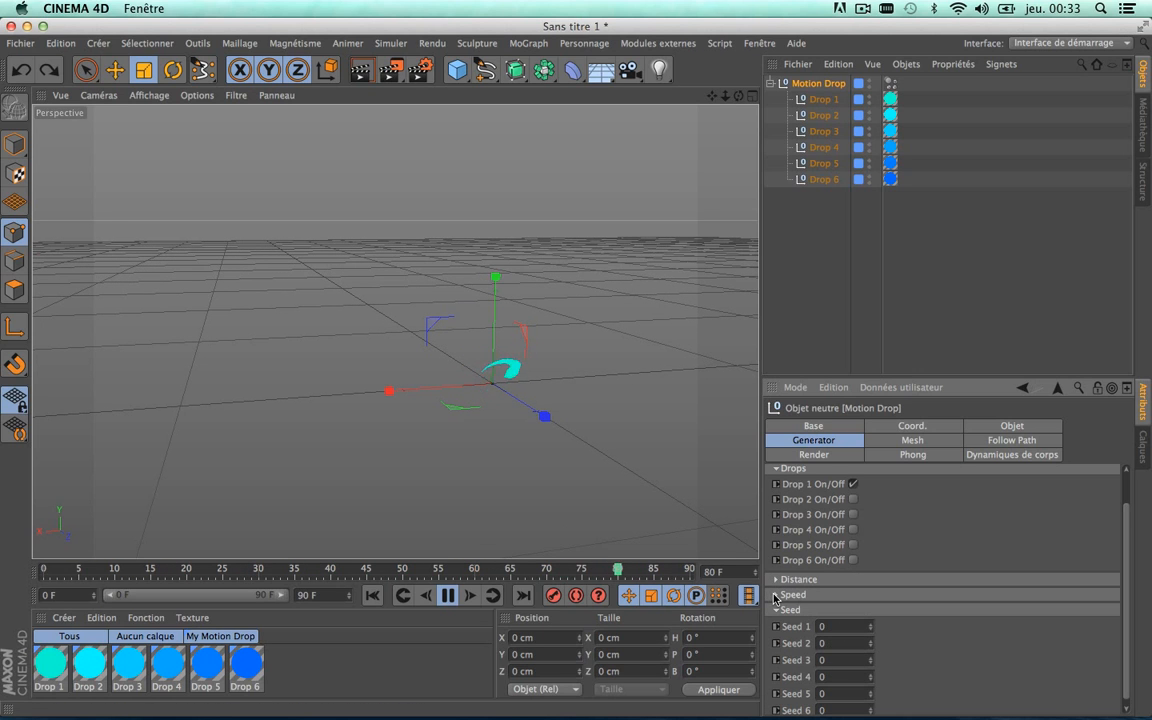
left_click(775, 595)
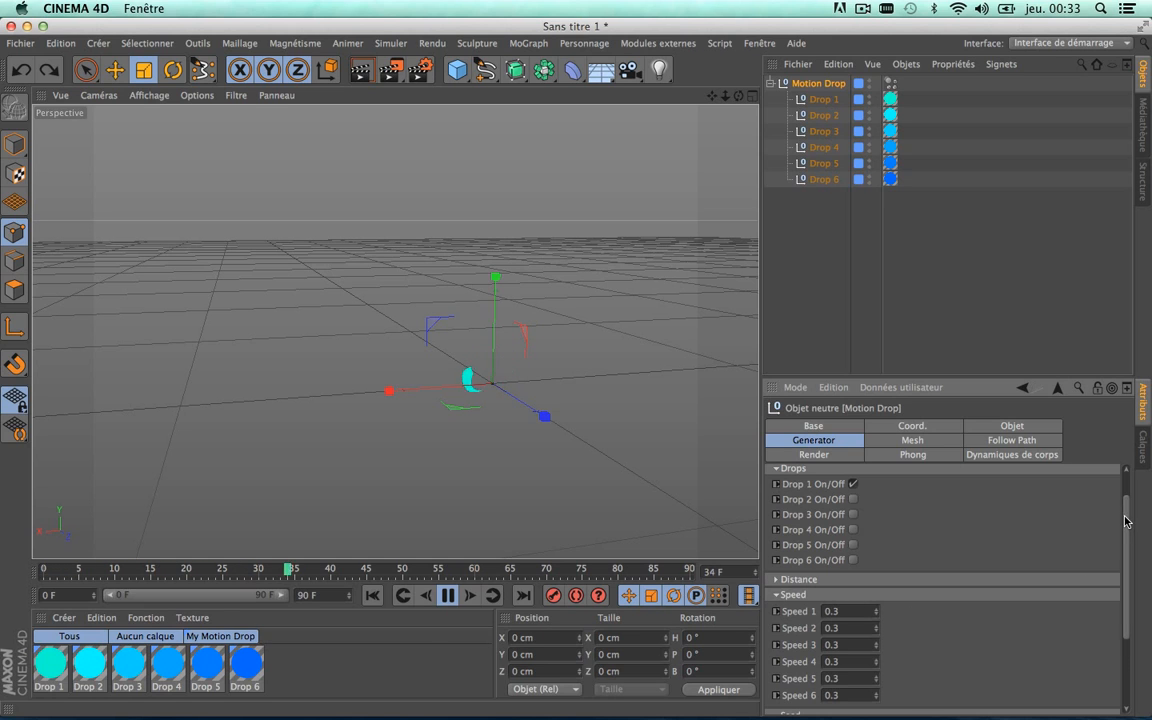
scroll(1125, 521, "down", 3)
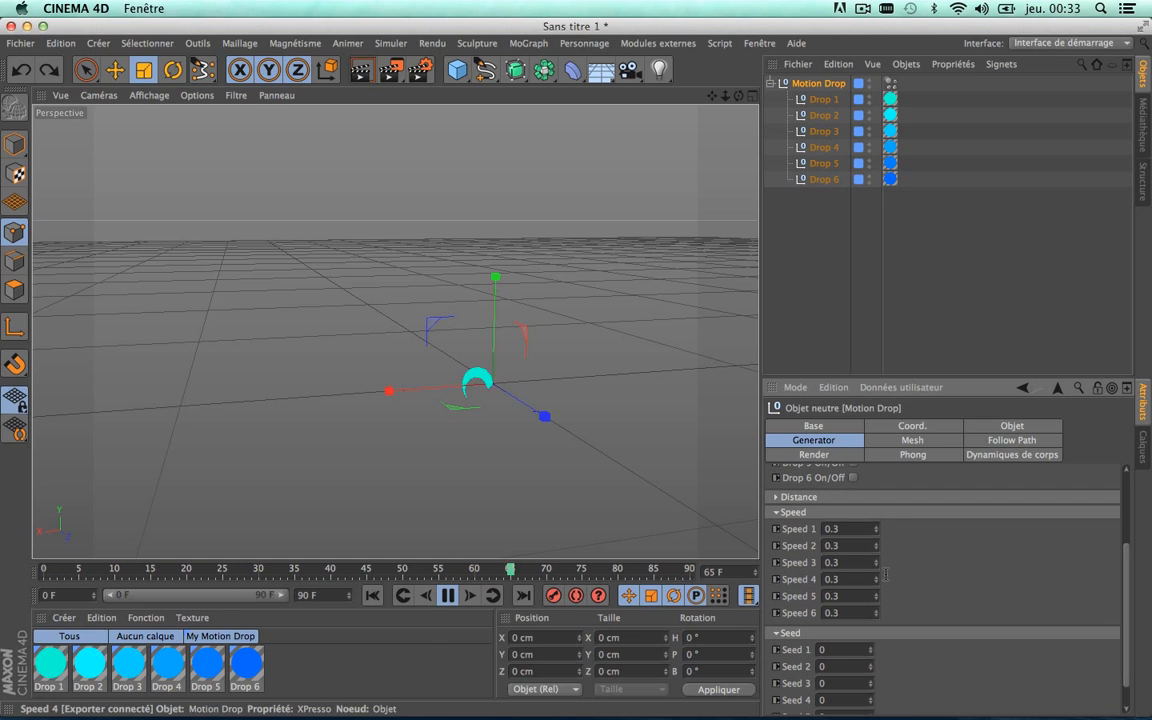
left_click(876, 527)
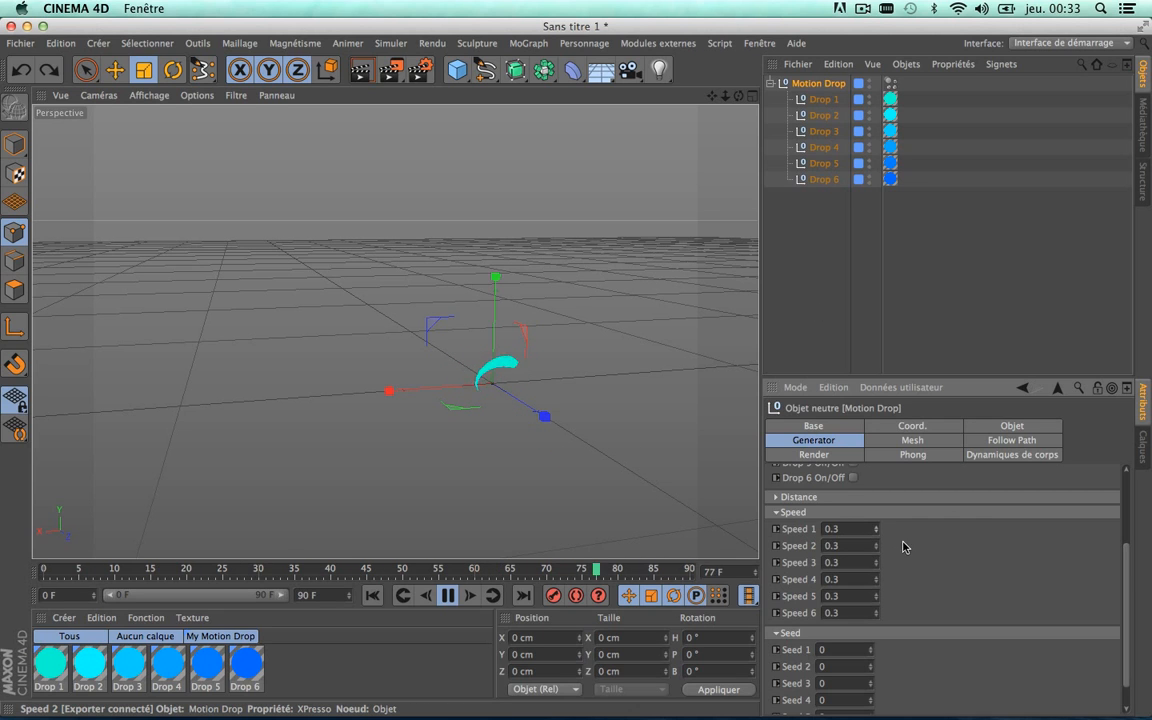
left_click(777, 513)
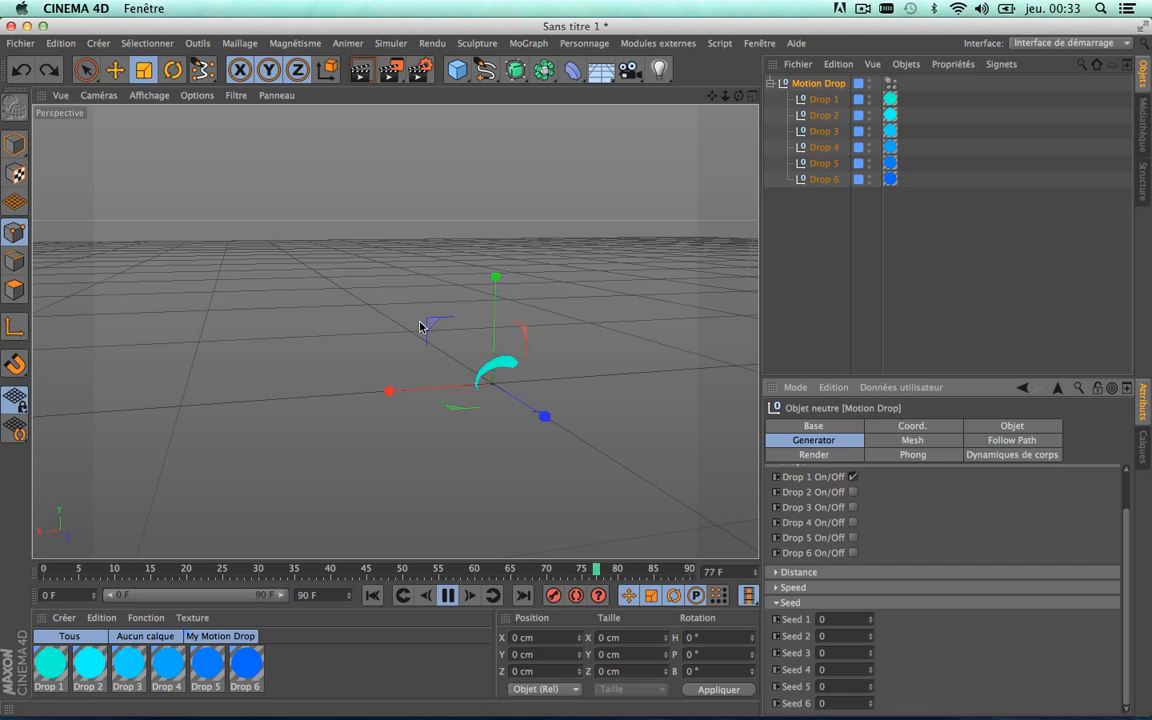
Try a Seed 1 value of 1, return it to 0 and collapse the Seed parameters
left_click(870, 617)
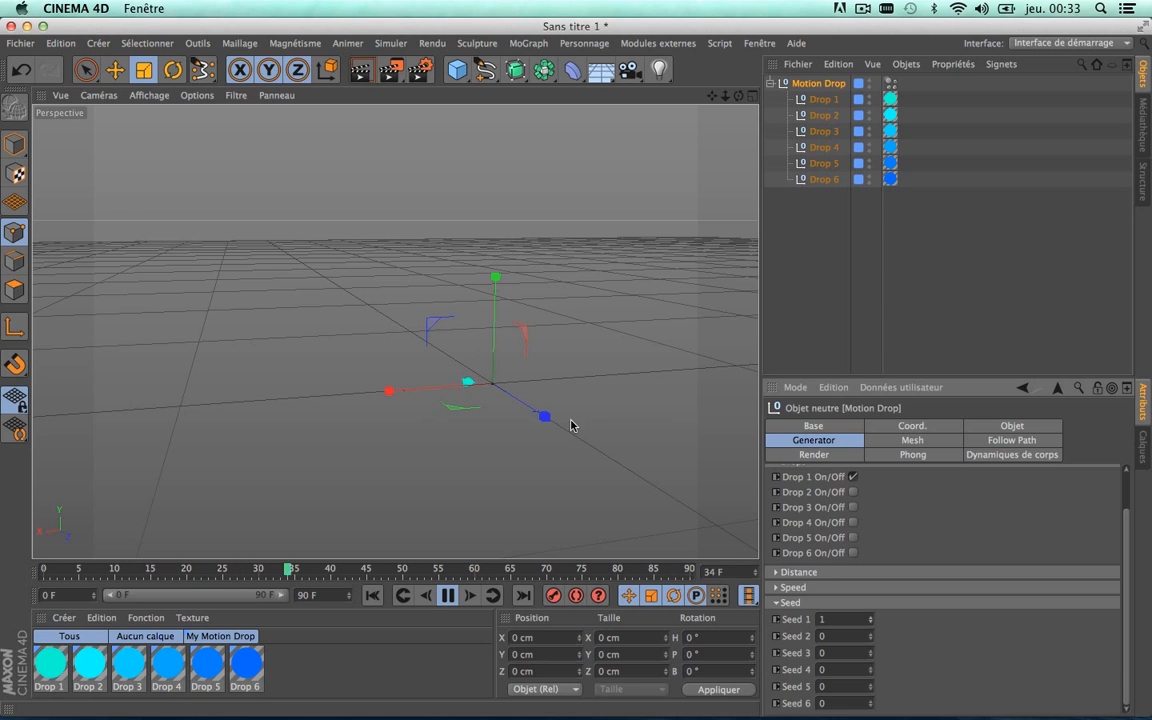
left_click(870, 617)
left_click(871, 622)
left_click(871, 622)
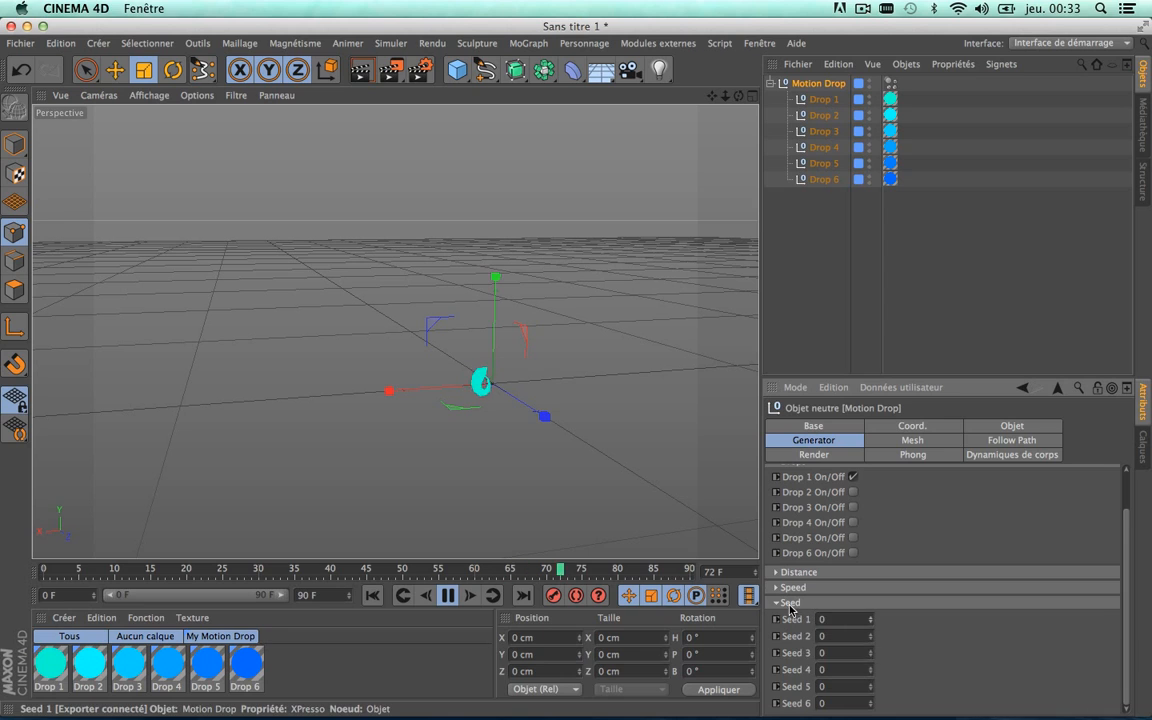
left_click(778, 603)
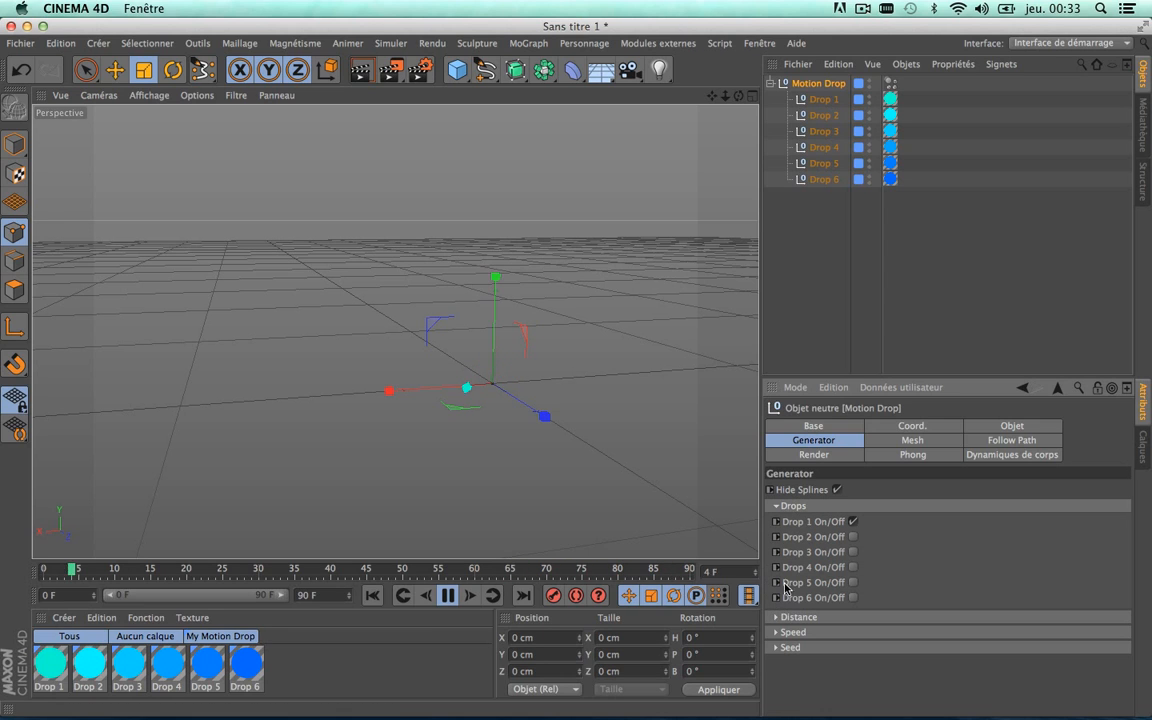
Review the Motion Drop object's basic, coordinate and object attributes, trying an X scale change and undoing it
left_click(824, 426)
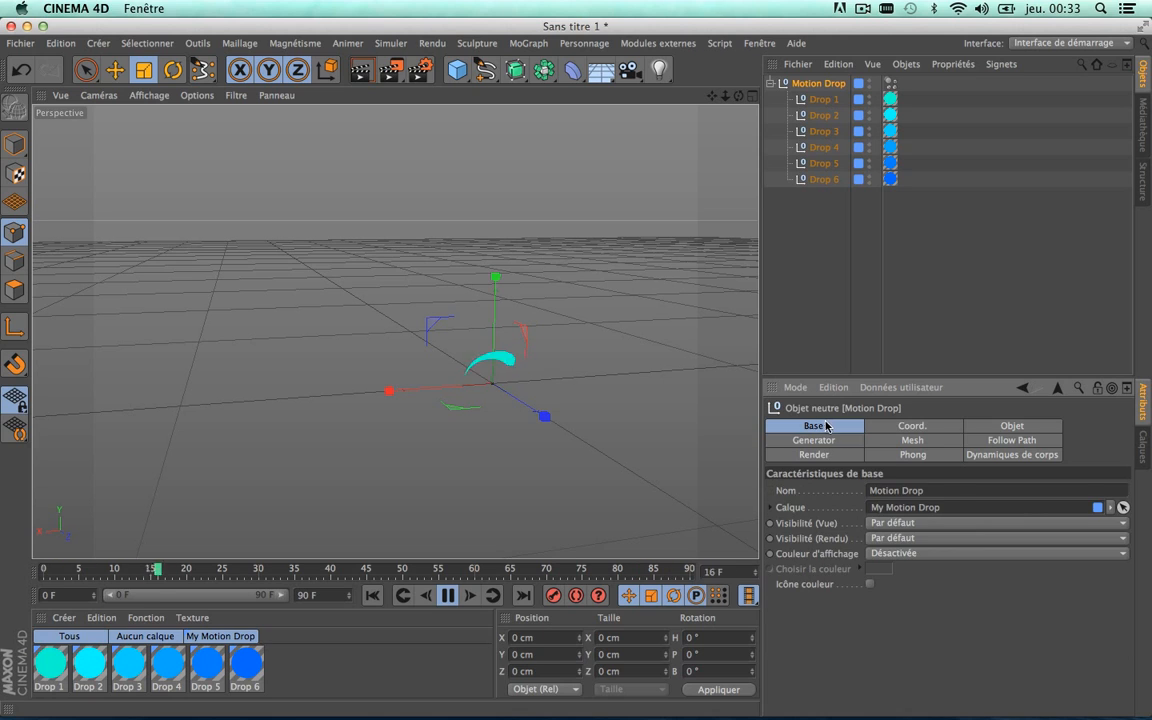
left_click(913, 426)
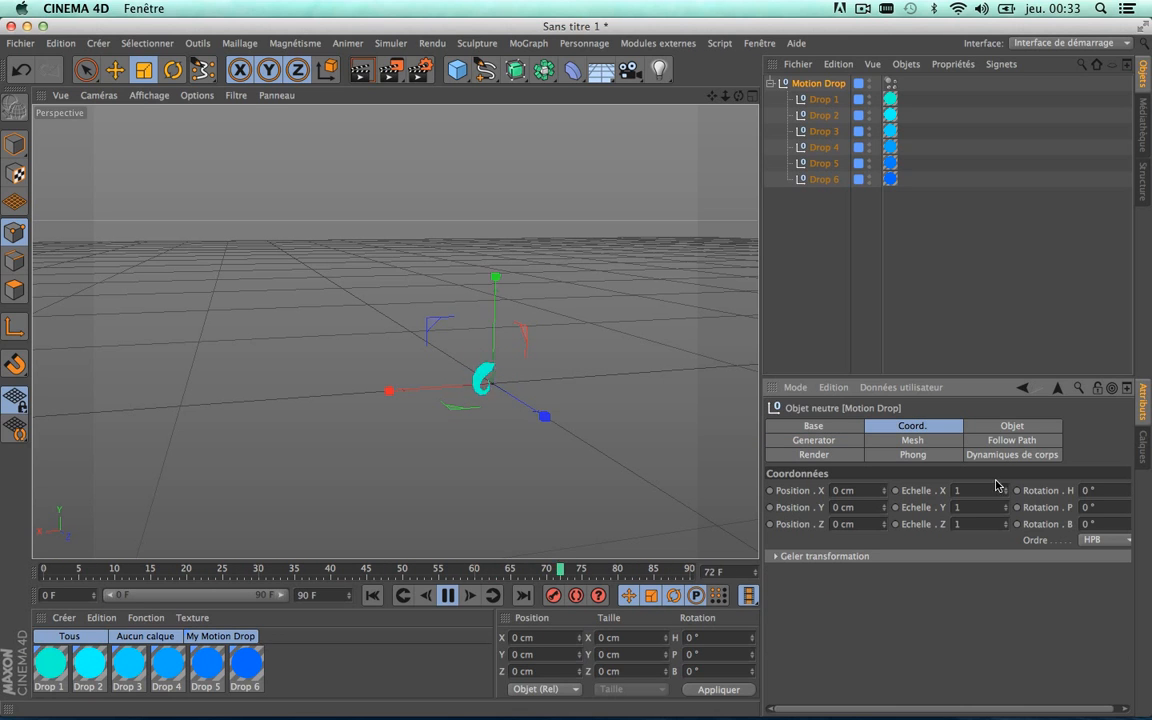
left_click_drag(1008, 490, 1008, 490)
key("super+z")
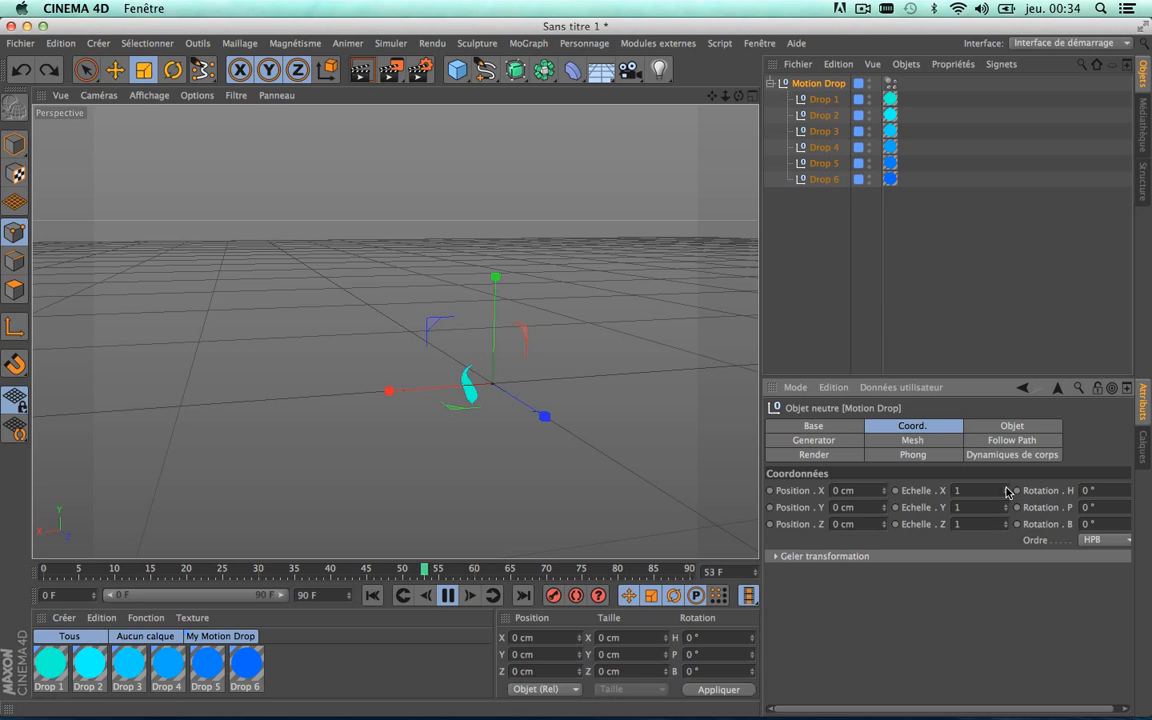
left_click(1007, 427)
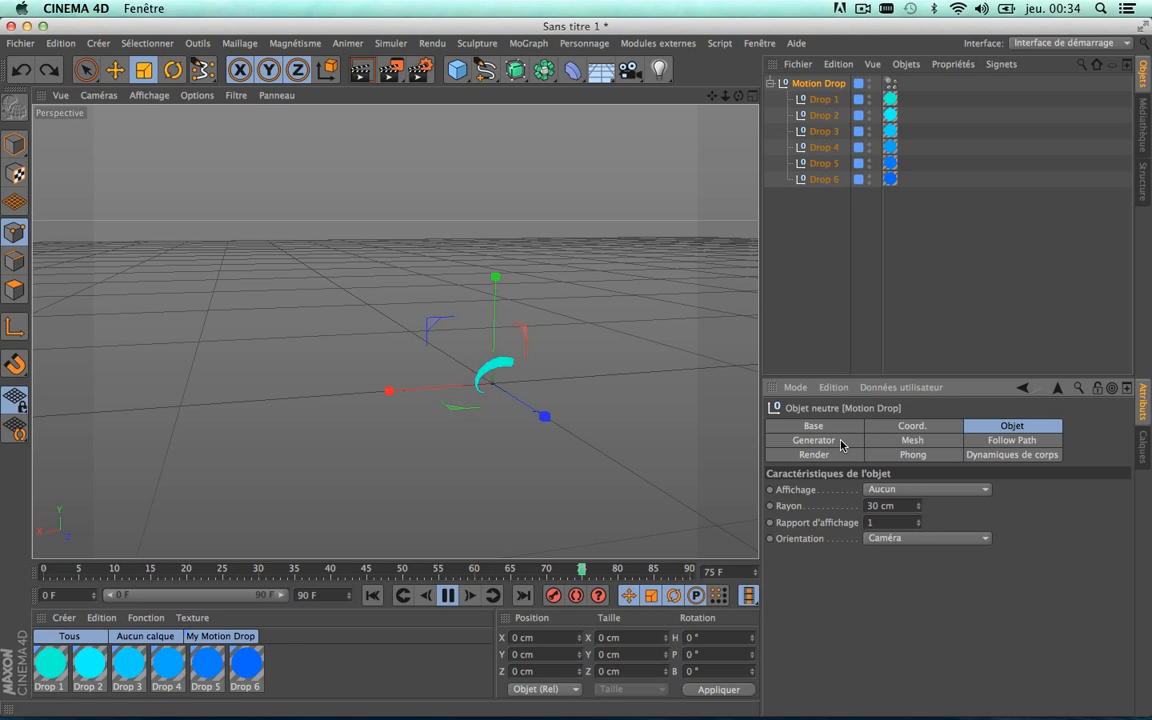
Stop the animation at a frame showing the drop clearly and raise its mesh Resolution to 100%
left_click(910, 443)
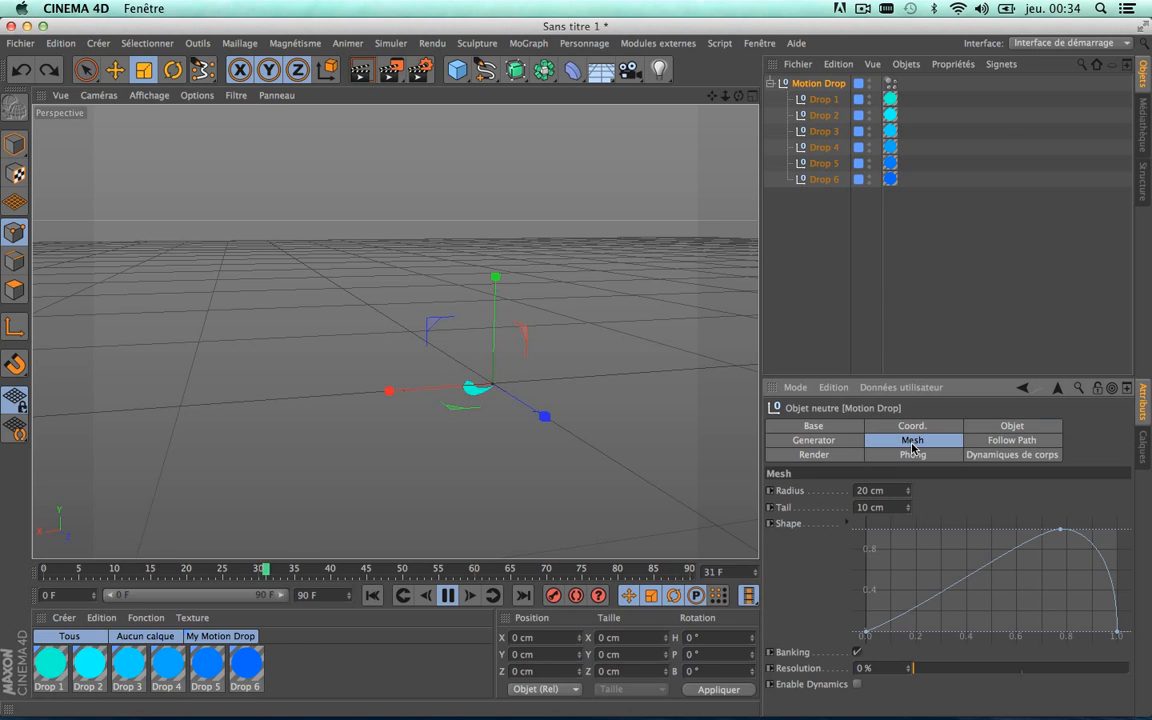
left_click(449, 595)
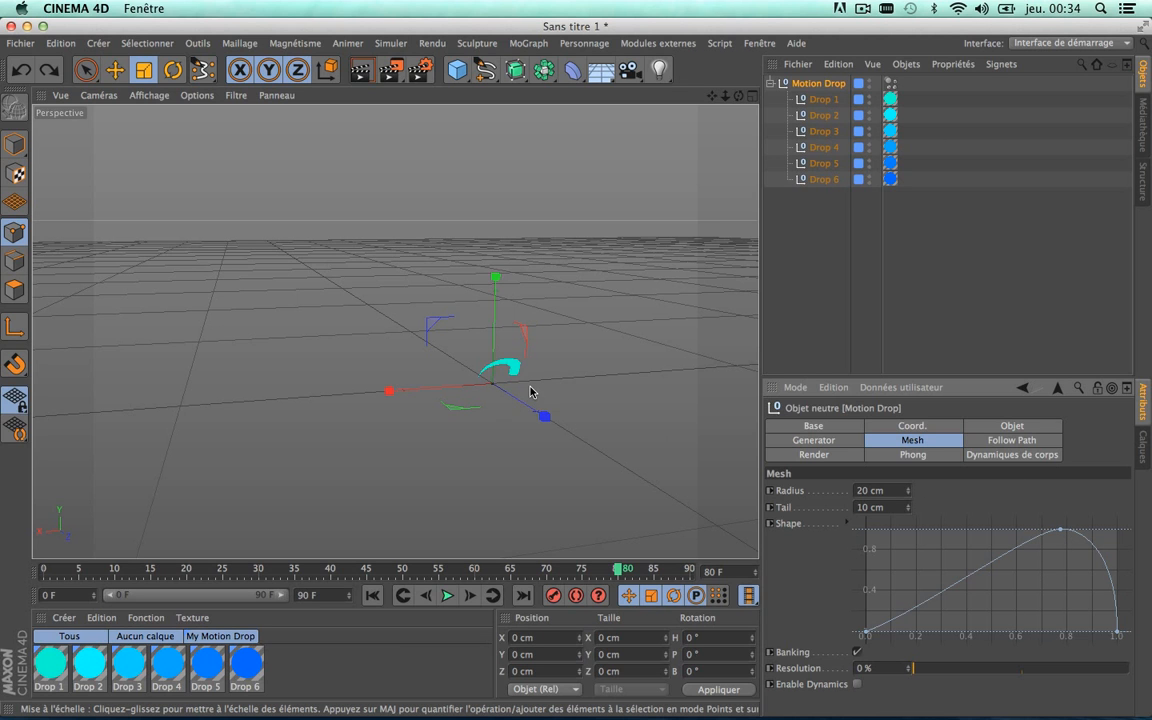
scroll(530, 388, "up", 5)
scroll(411, 231, "down", 4)
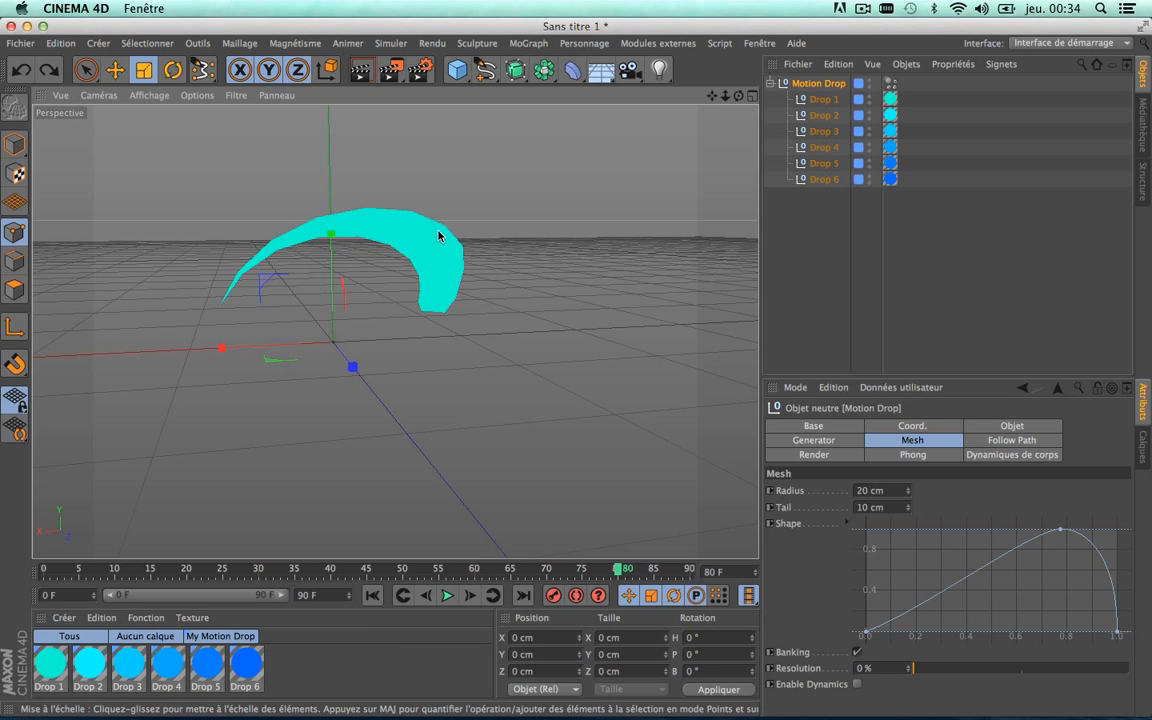
left_click_drag(914, 668, 1130, 676)
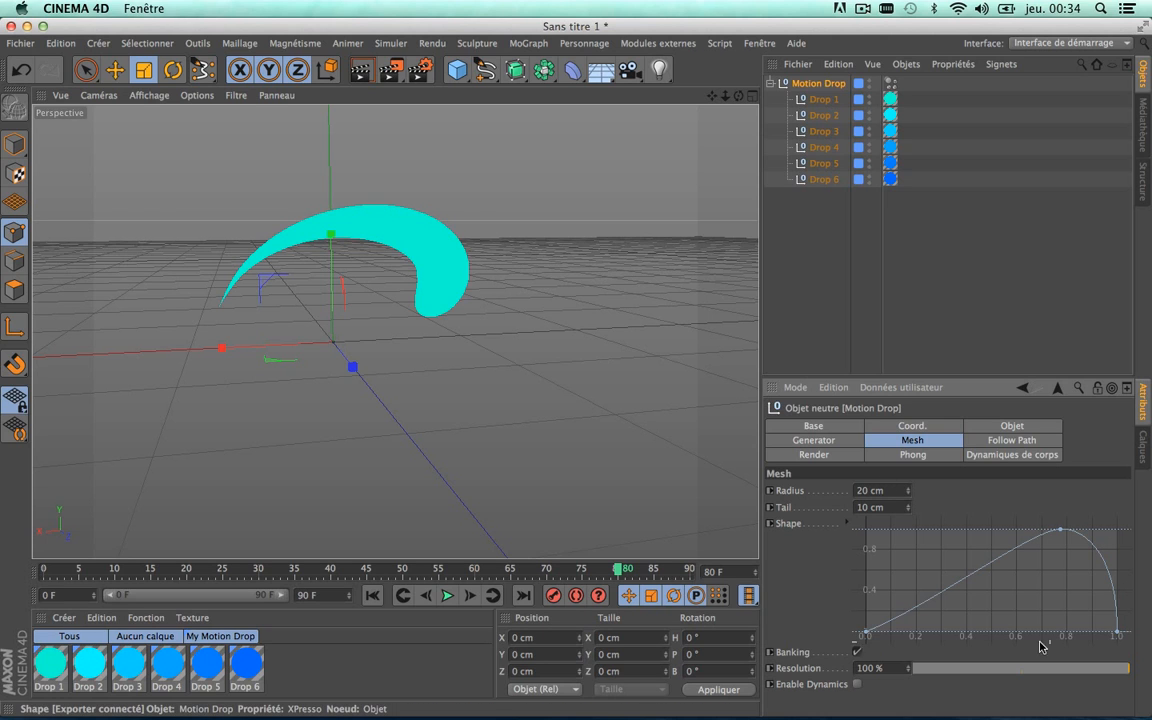
Try reshaping the drop's Shape curve by moving its peak and adding a lowered point, and undo the curve edits
left_click_drag(1061, 534, 960, 560)
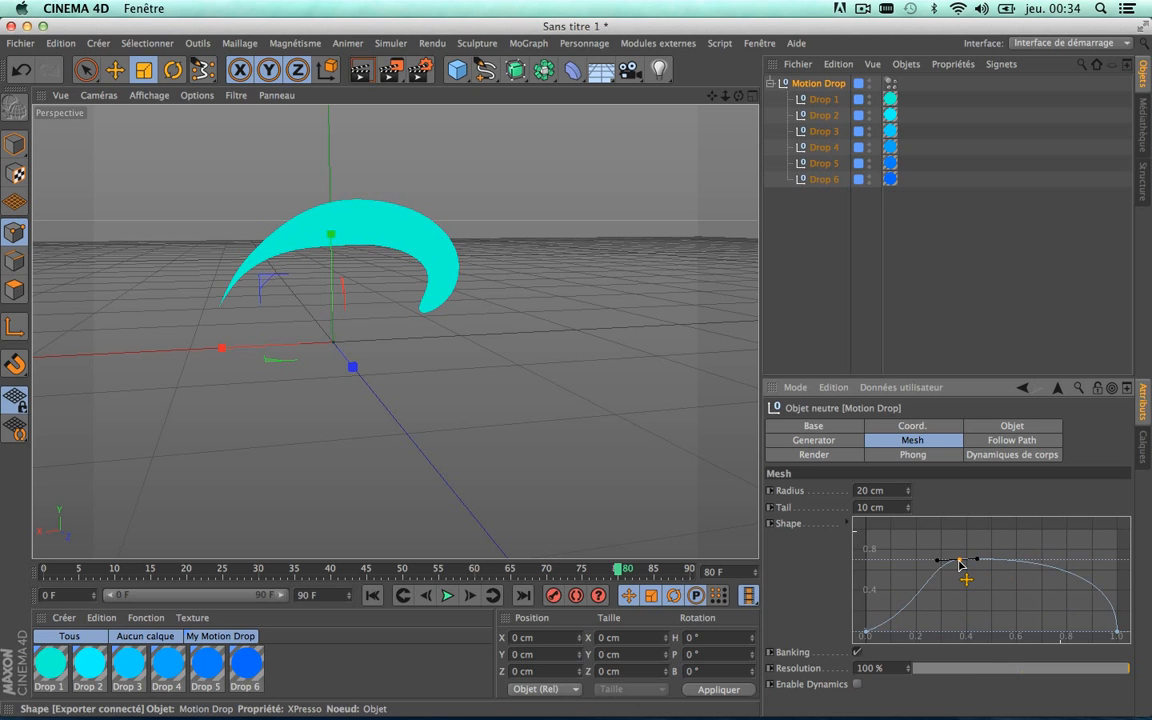
left_click(1042, 567, "ctrl")
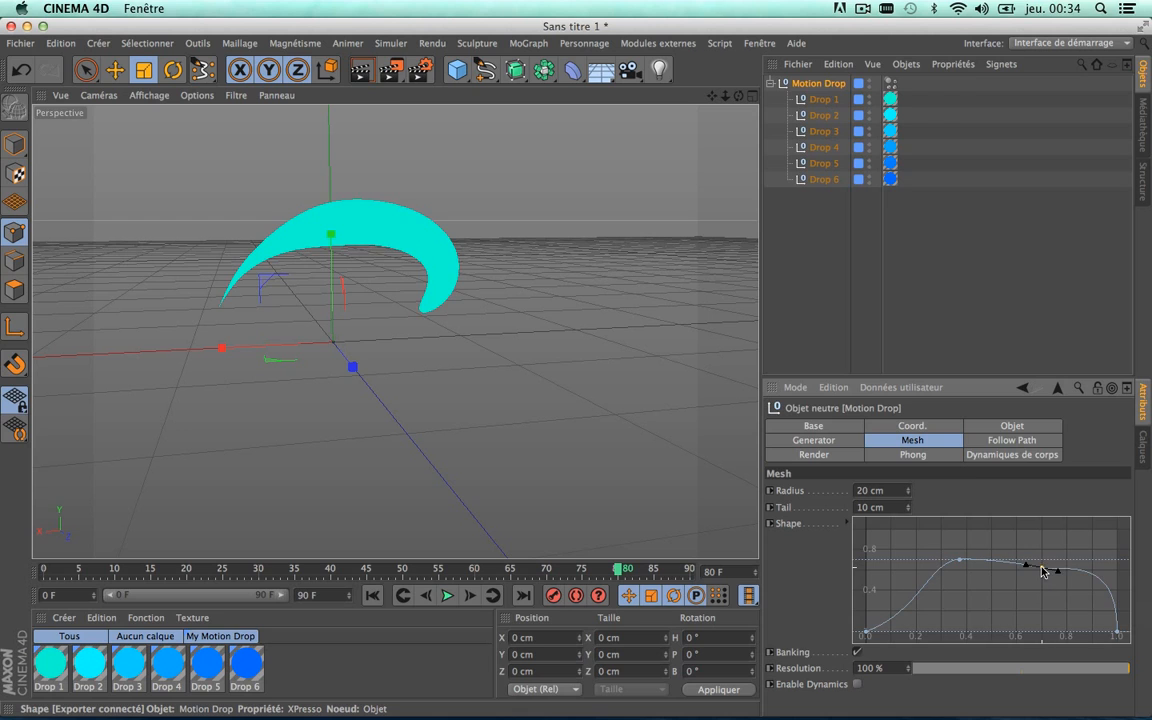
left_click_drag(1043, 570, 1034, 618)
key("super+z")
key("super+z")
key("super+z")
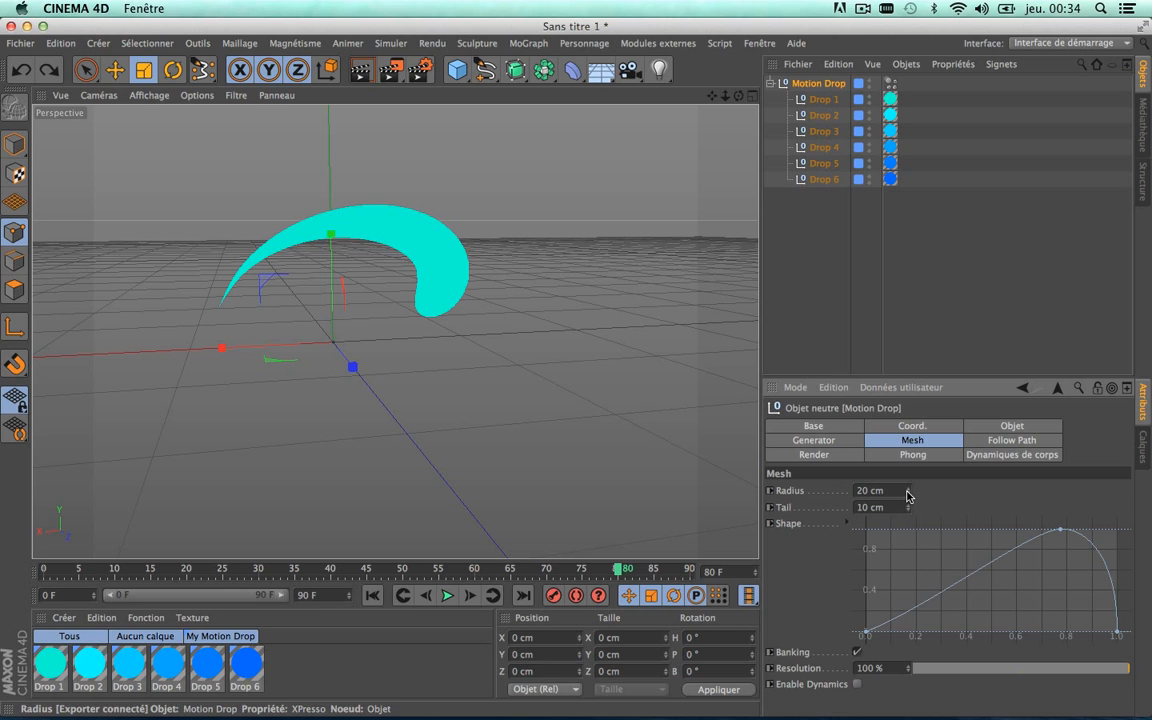
Try a mesh Radius of 47.8 cm and a Tail of 136 cm, and undo both changes
left_click_drag(909, 491, 910, 478)
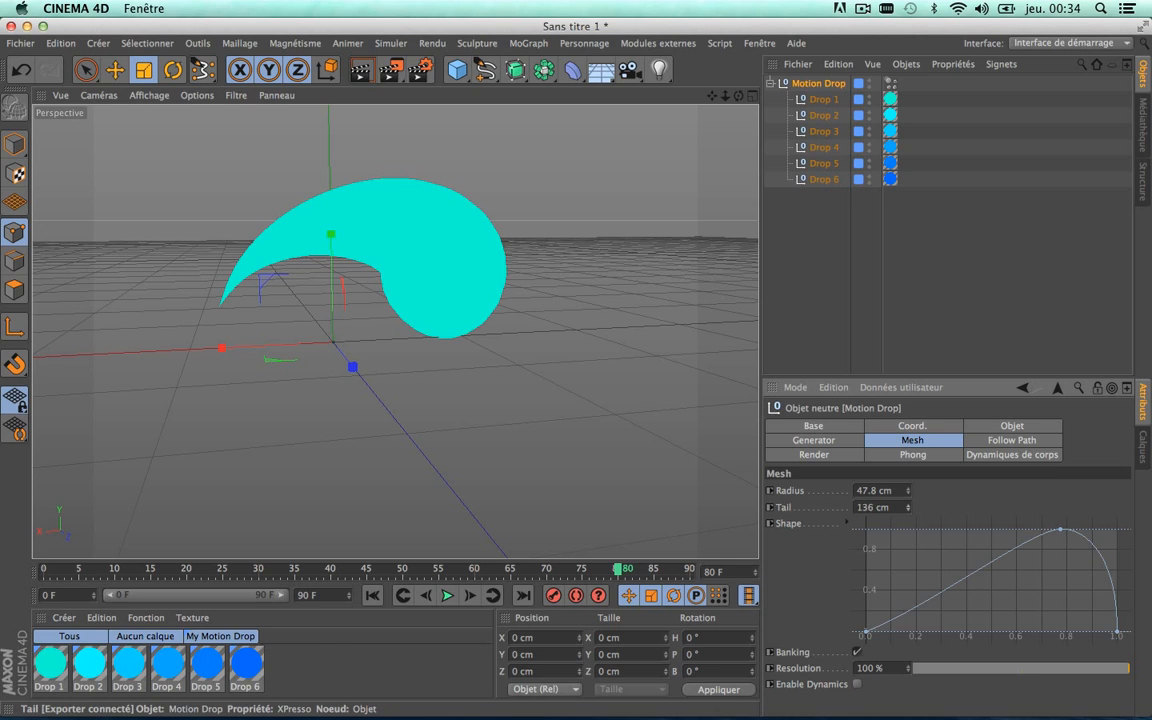
key("super+z")
key("super+z")
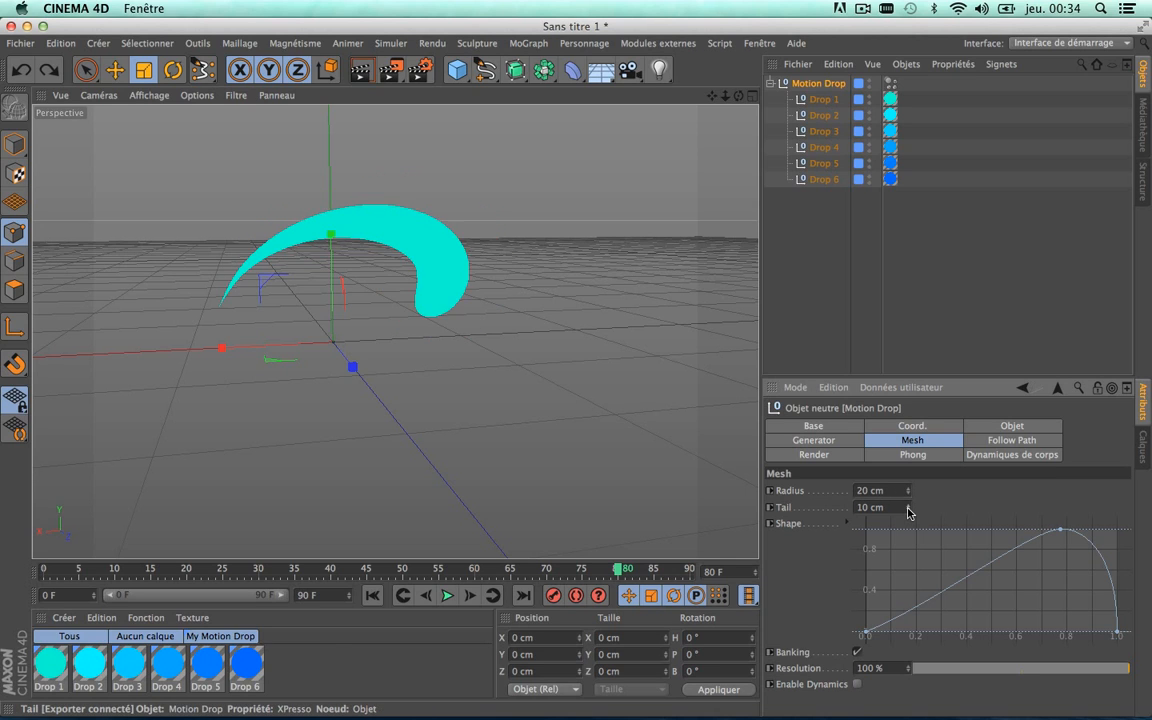
Lower the Motion Drop's mesh Resolution to 0 % and show its Follow Path settings
scroll(450, 280, "down", 2)
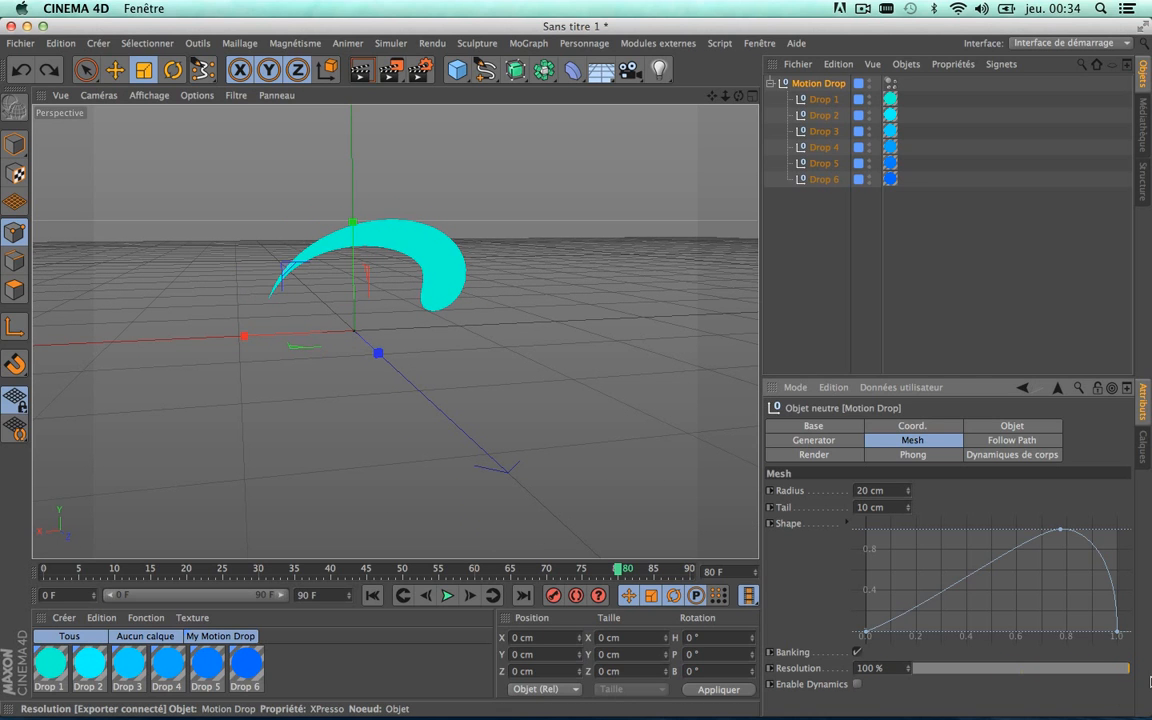
left_click_drag(1010, 668, 868, 664)
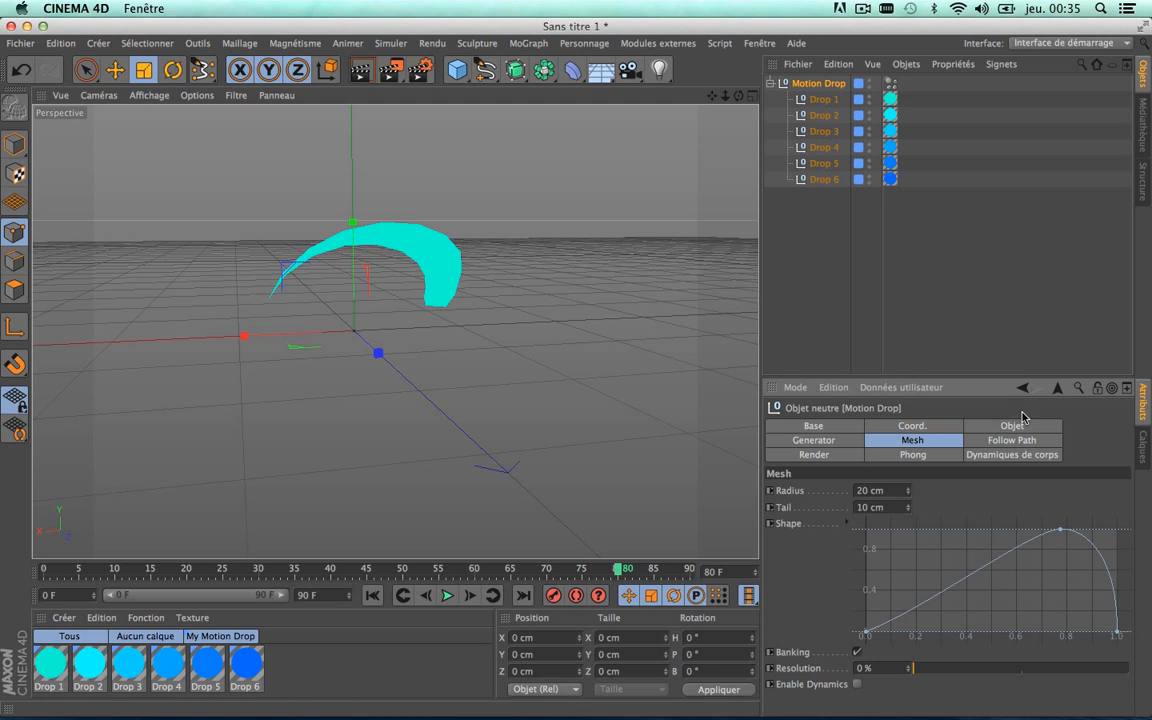
left_click(1000, 443)
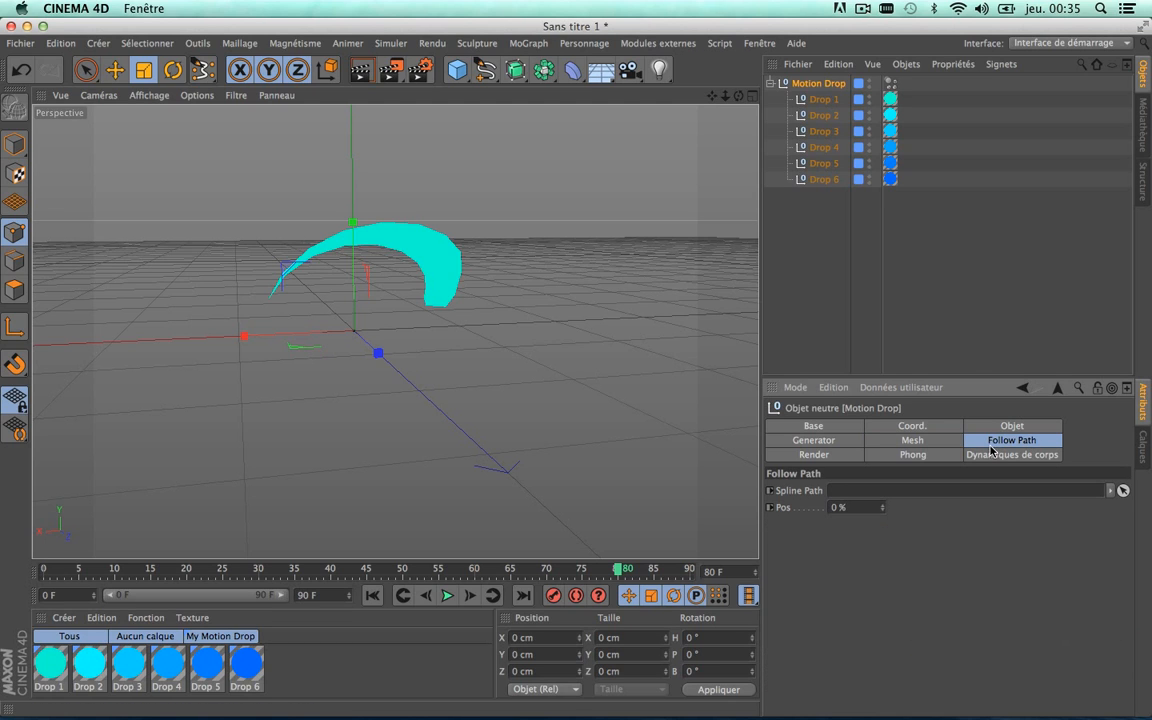
left_click(770, 83)
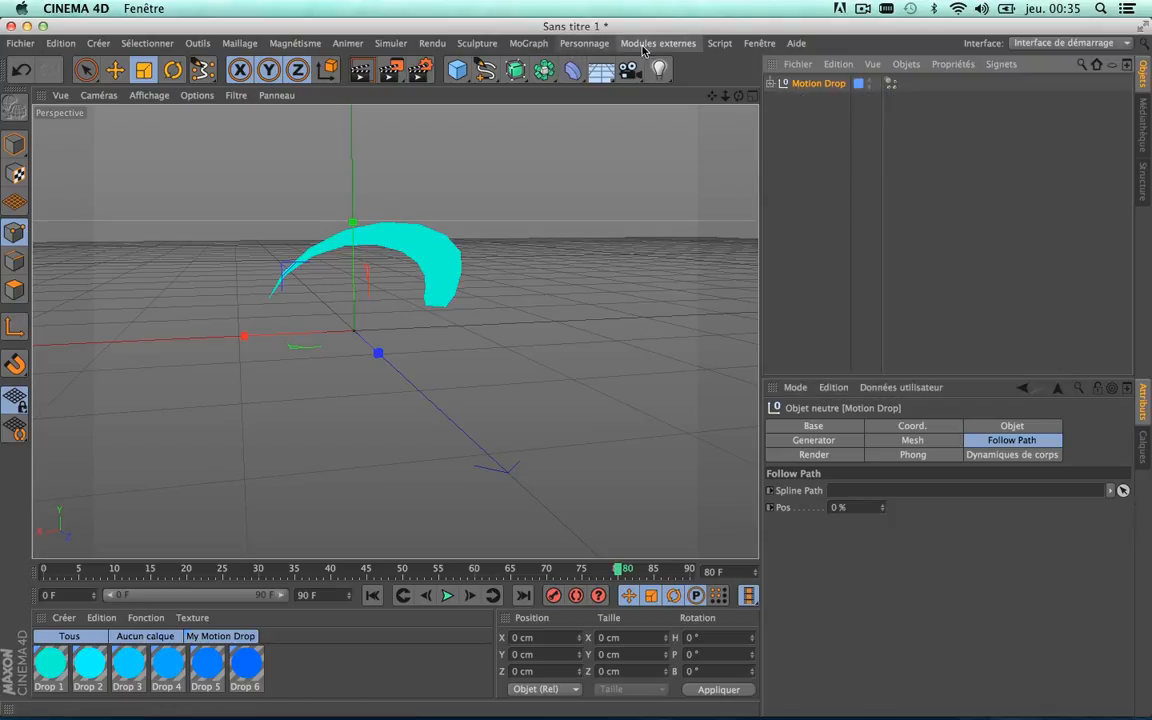
left_click(644, 47)
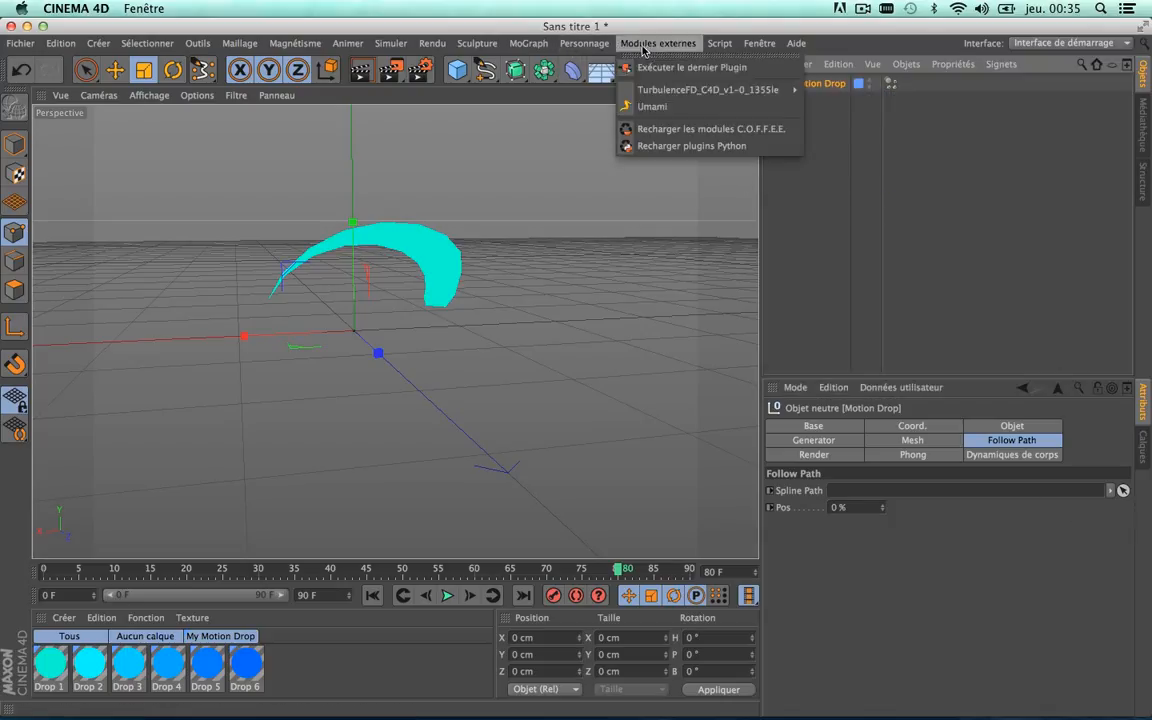
left_click(652, 107)
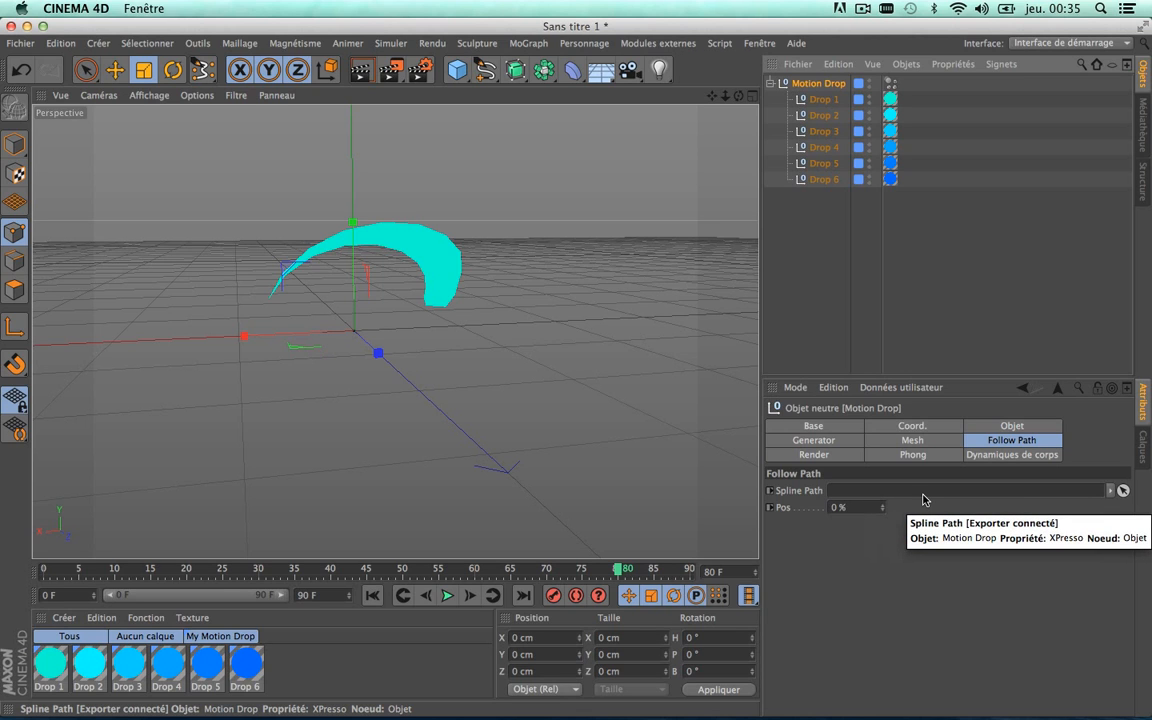
left_click(787, 311)
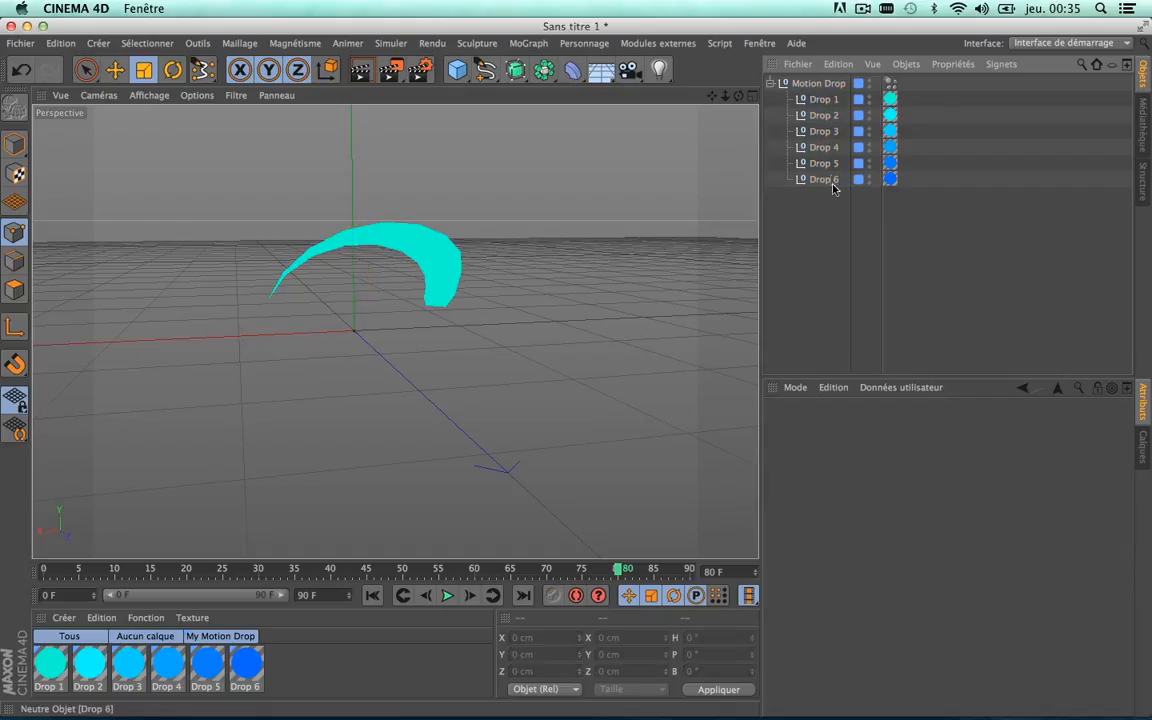
Examine the Motion Drop hierarchy and its Drop child objects with their materials
left_click(817, 86)
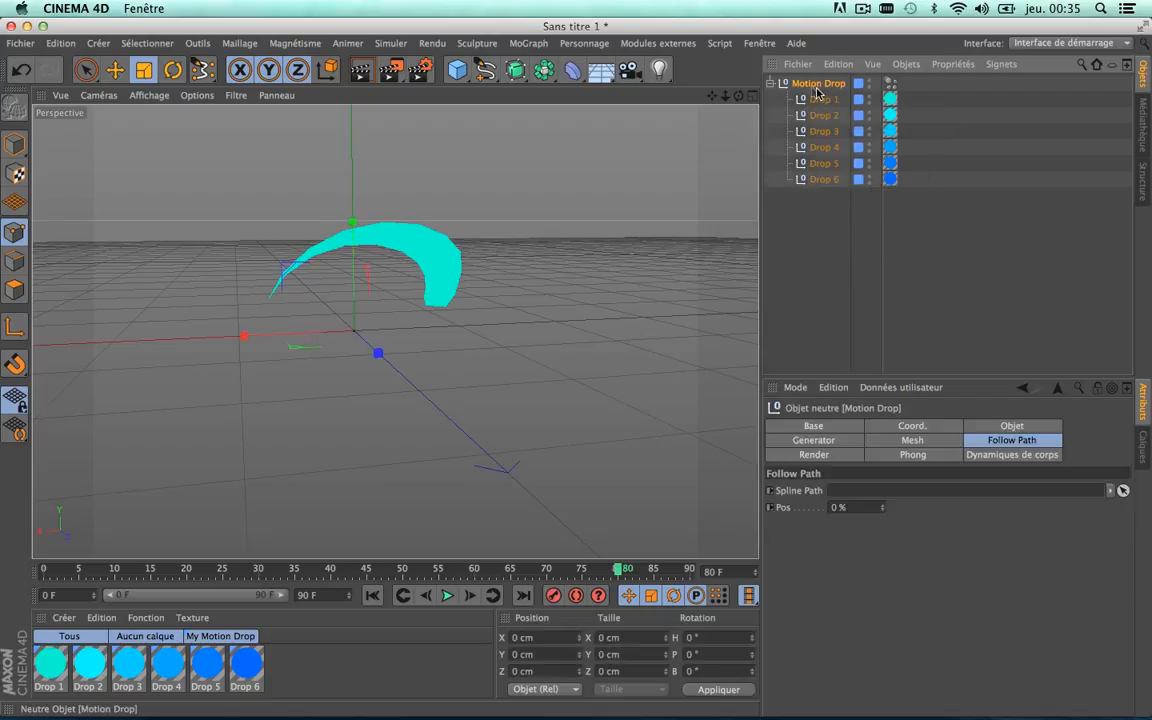
left_click(771, 84)
left_click(771, 84)
left_click(771, 84)
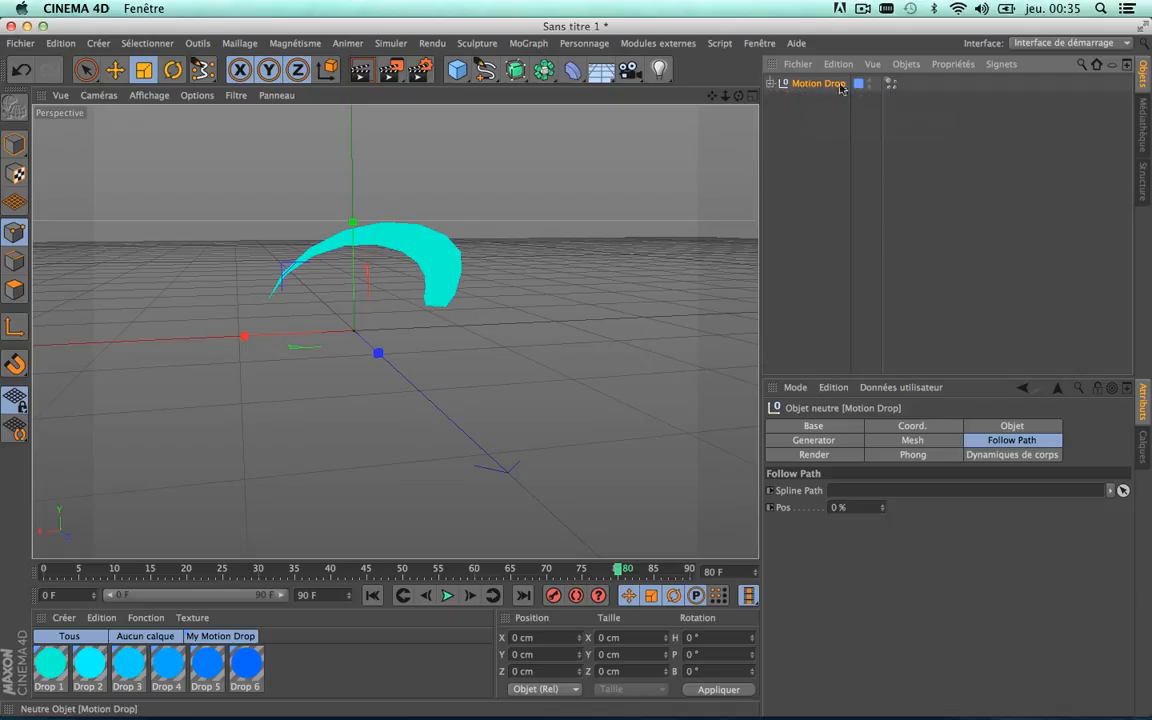
left_click(771, 84)
left_click(771, 84)
left_click(771, 84)
left_click(827, 100)
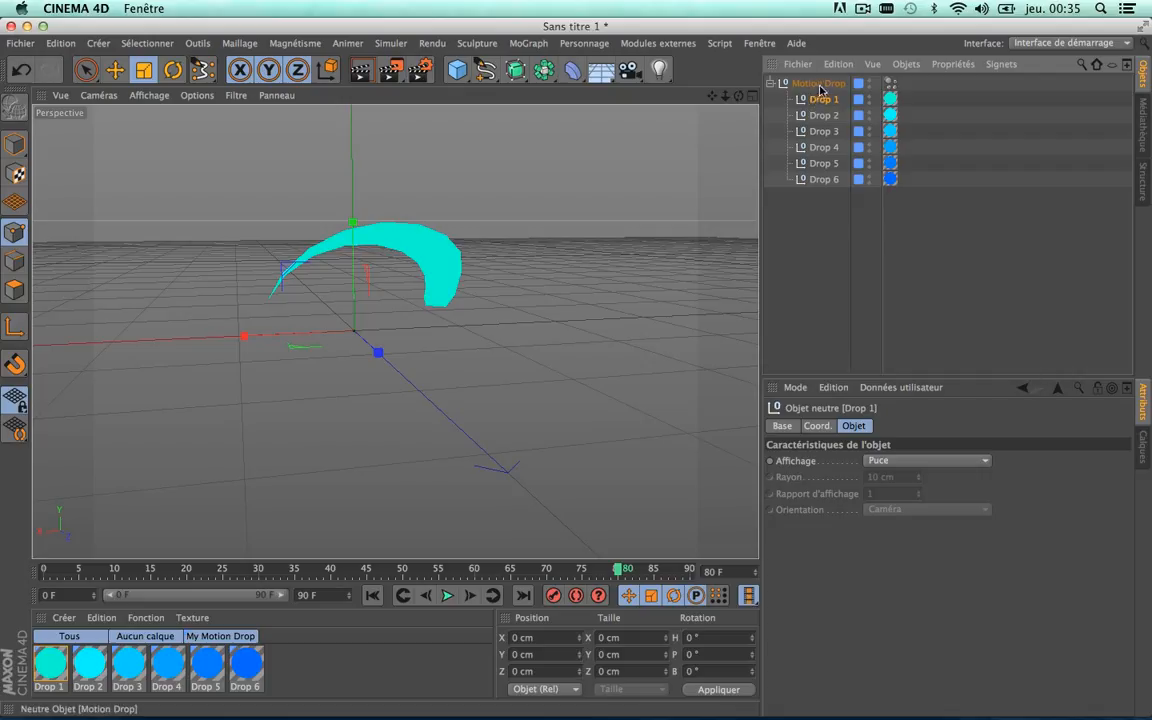
left_click(818, 84)
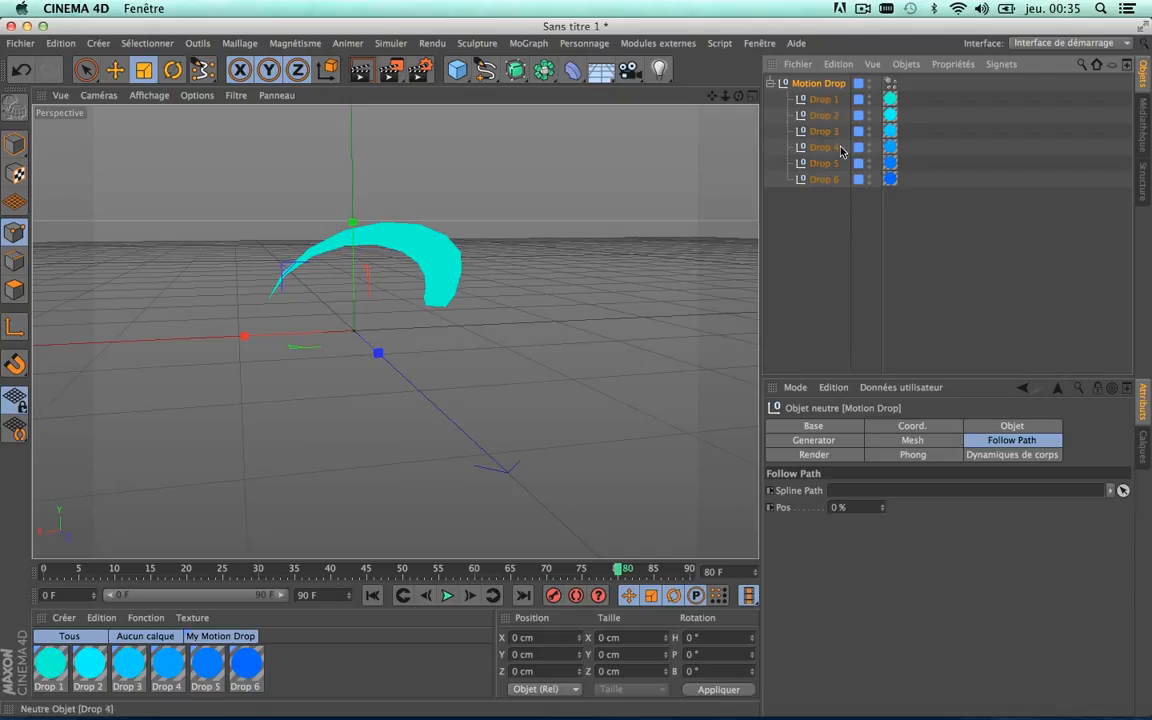
left_click(771, 84)
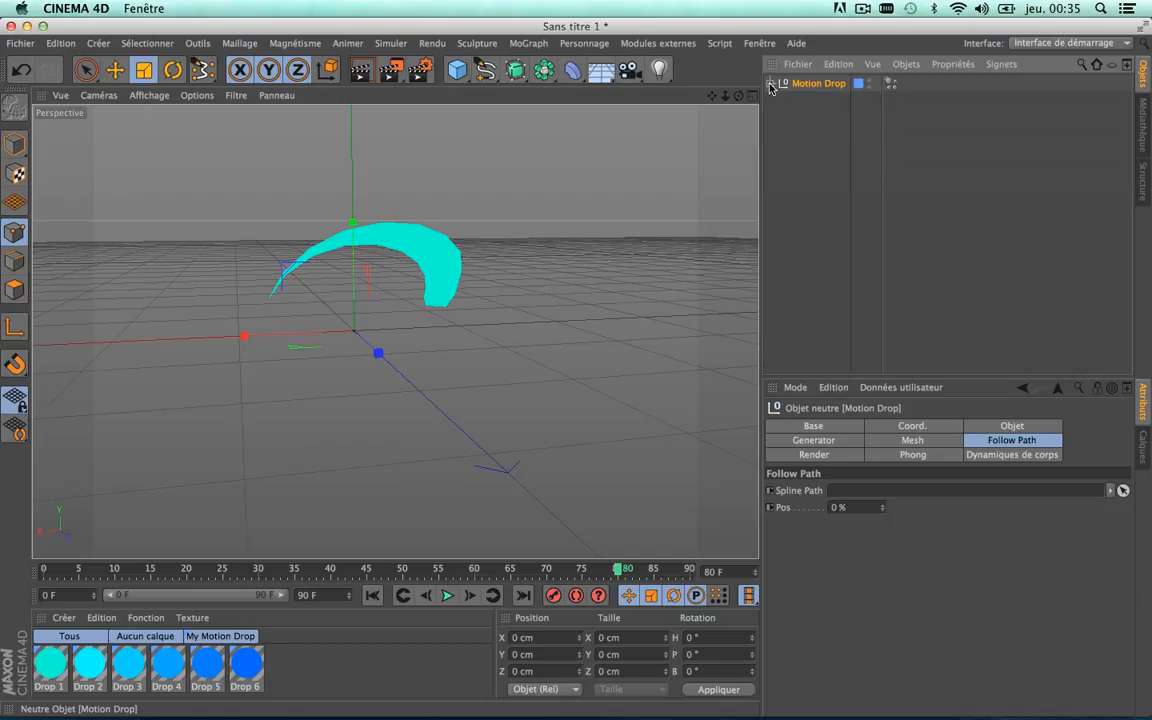
left_click(771, 84)
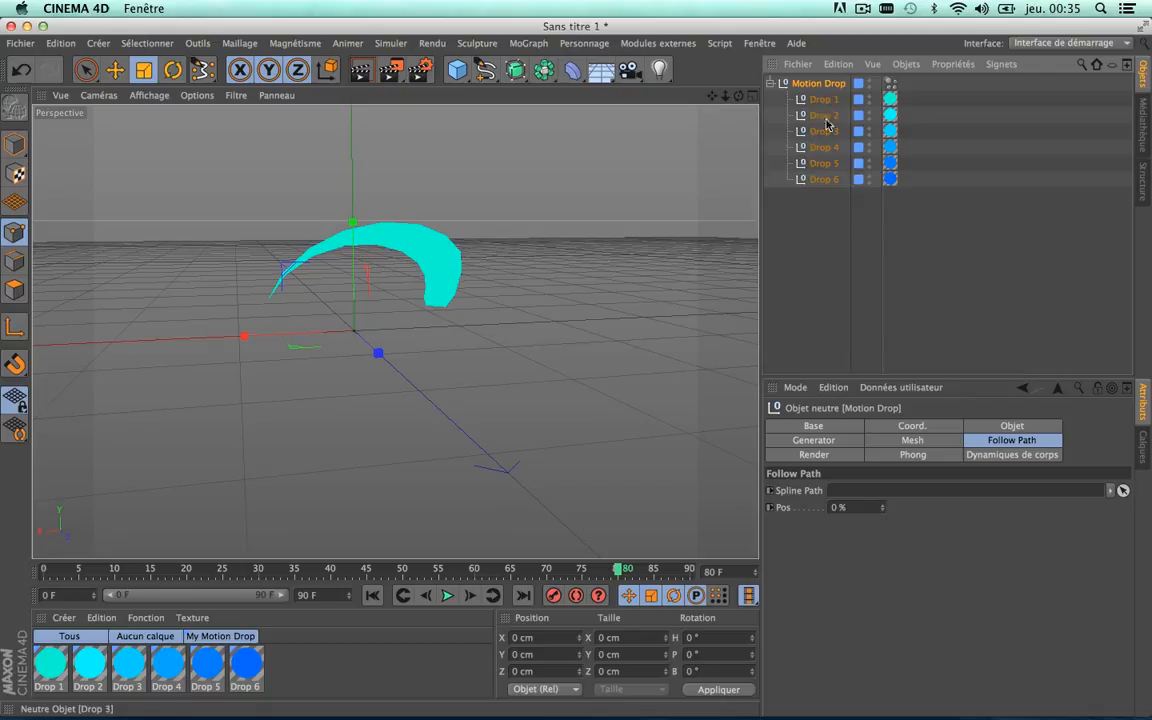
left_click(771, 84)
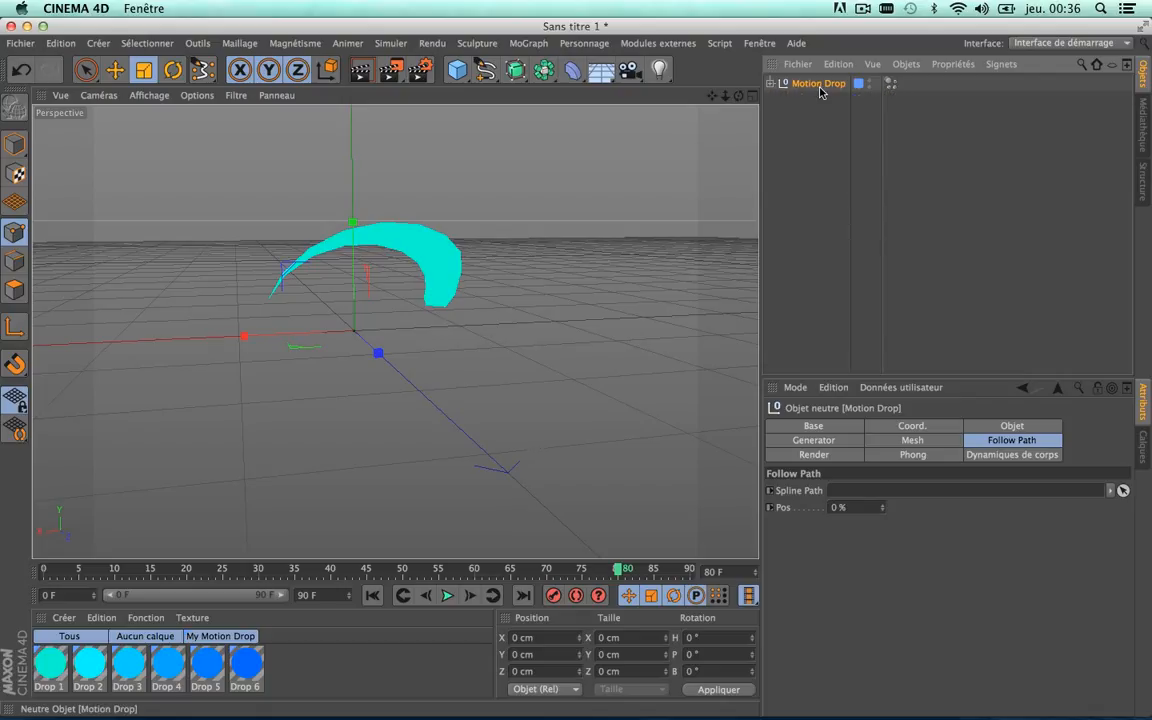
Duplicate the Motion Drop hierarchy and expand both copies to compare their Drop children
left_click_drag(820, 89, 818, 79)
left_click(771, 84)
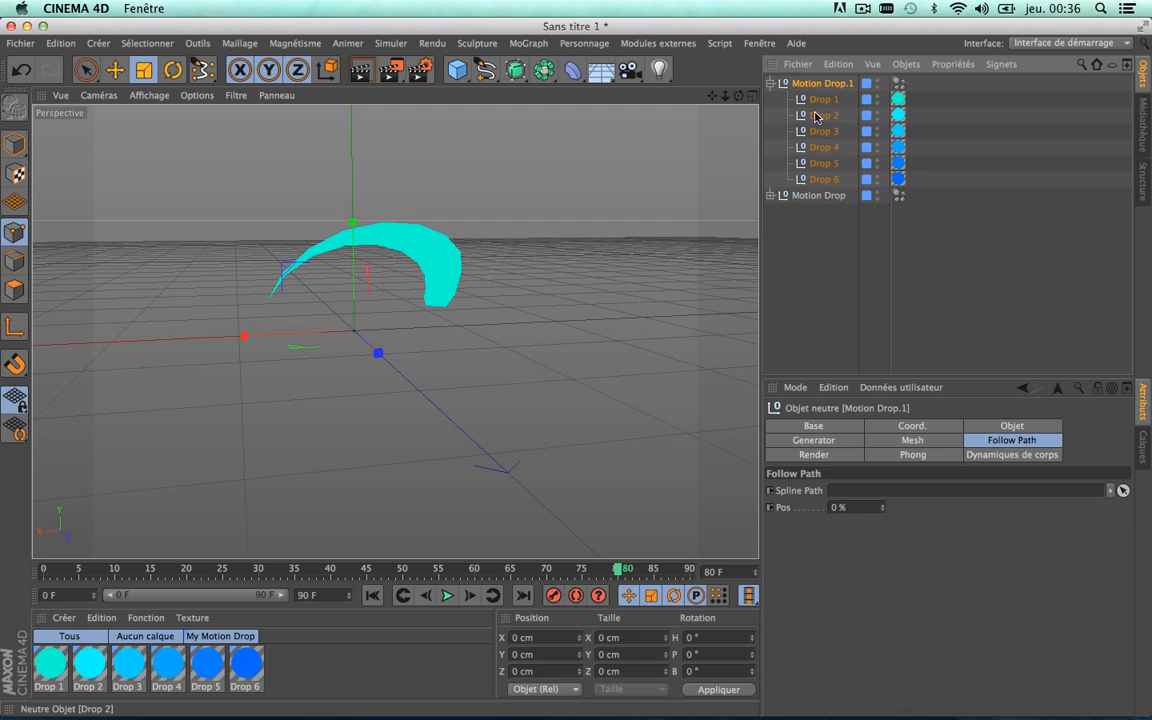
left_click(770, 195)
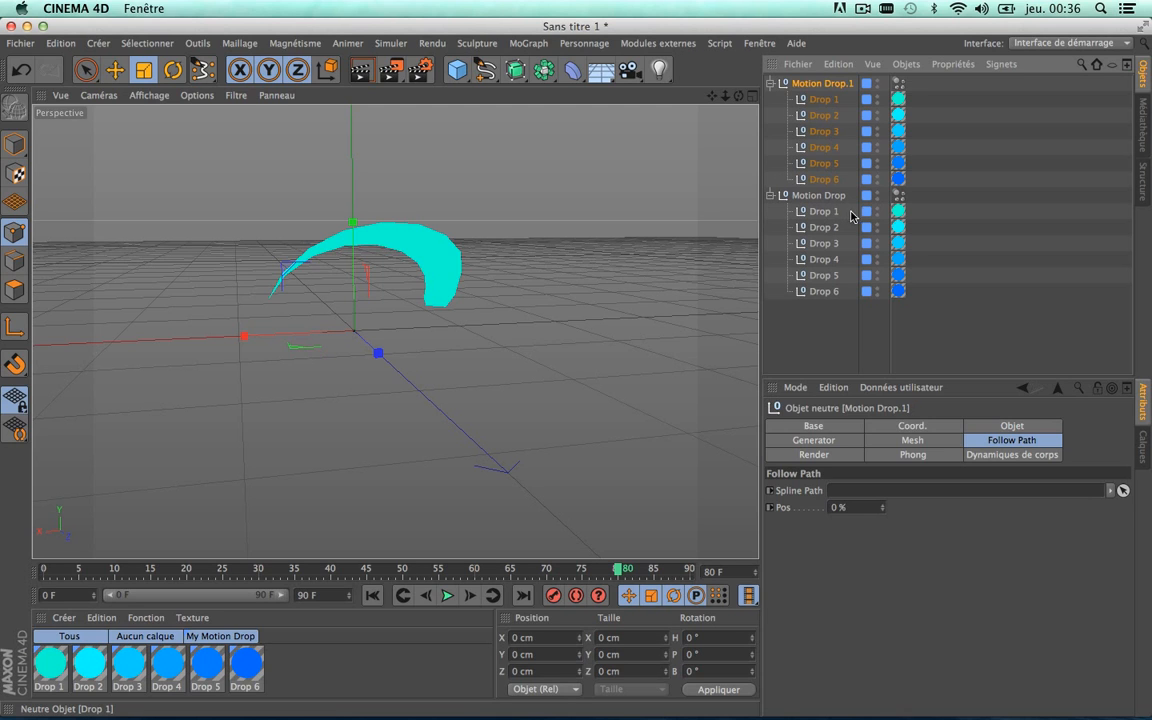
Delete the duplicated Motion Drop.1 hierarchy, keeping only the original Motion Drop
left_click(770, 83)
key("Delete")
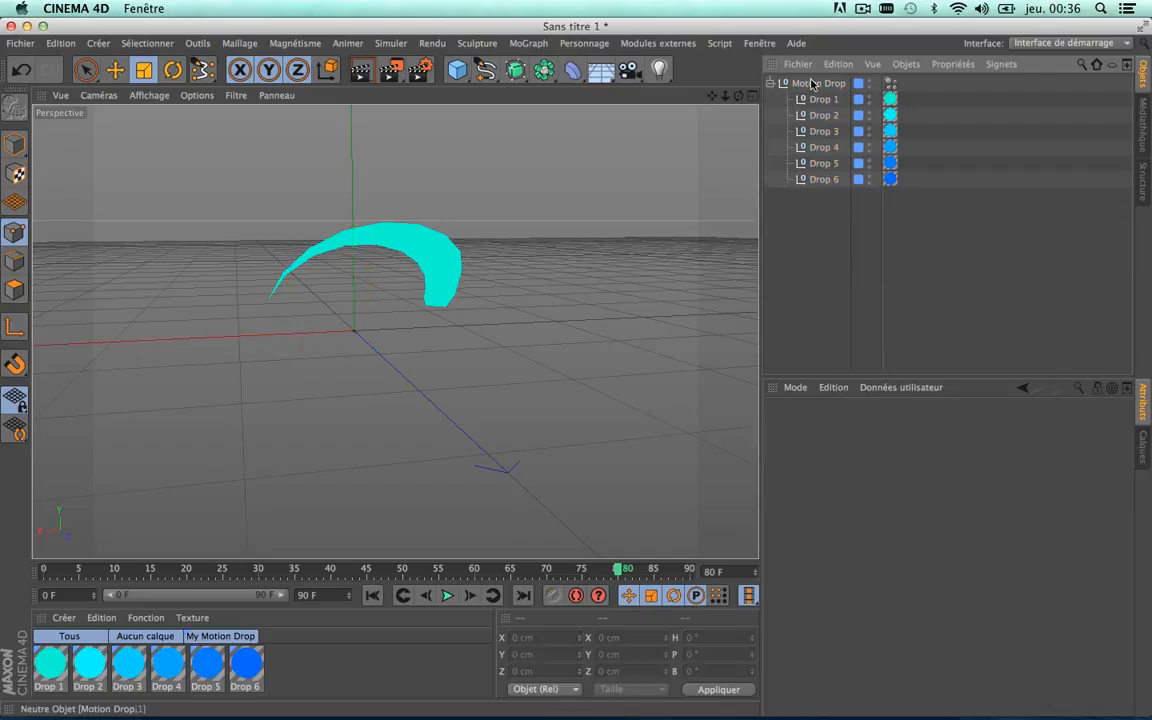
left_click(770, 83)
left_click(770, 83)
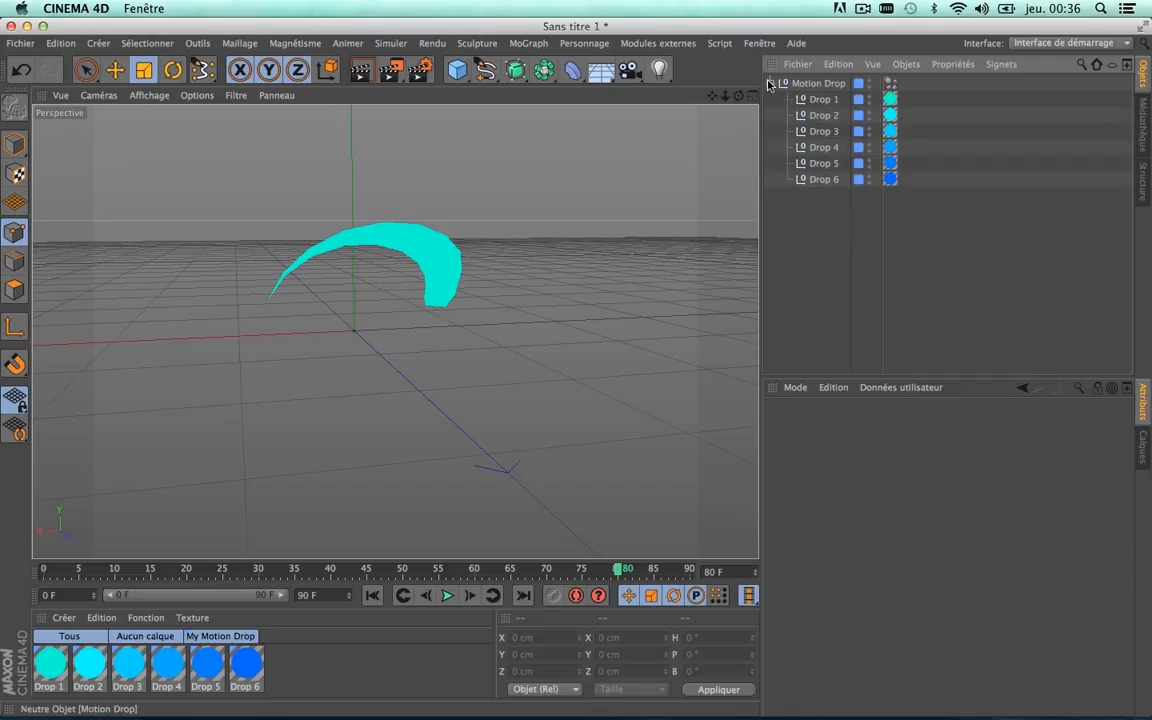
Review the Motion Drop's Render, Phong, body dynamics and Follow Path settings
left_click(800, 84)
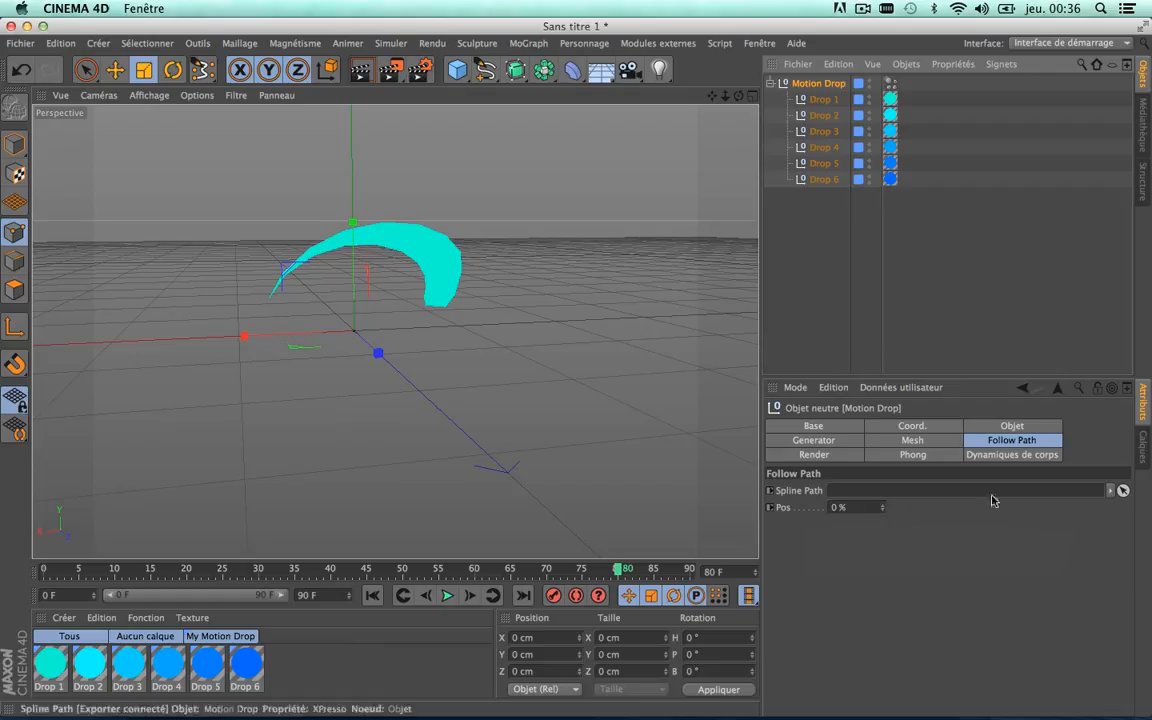
left_click(828, 458)
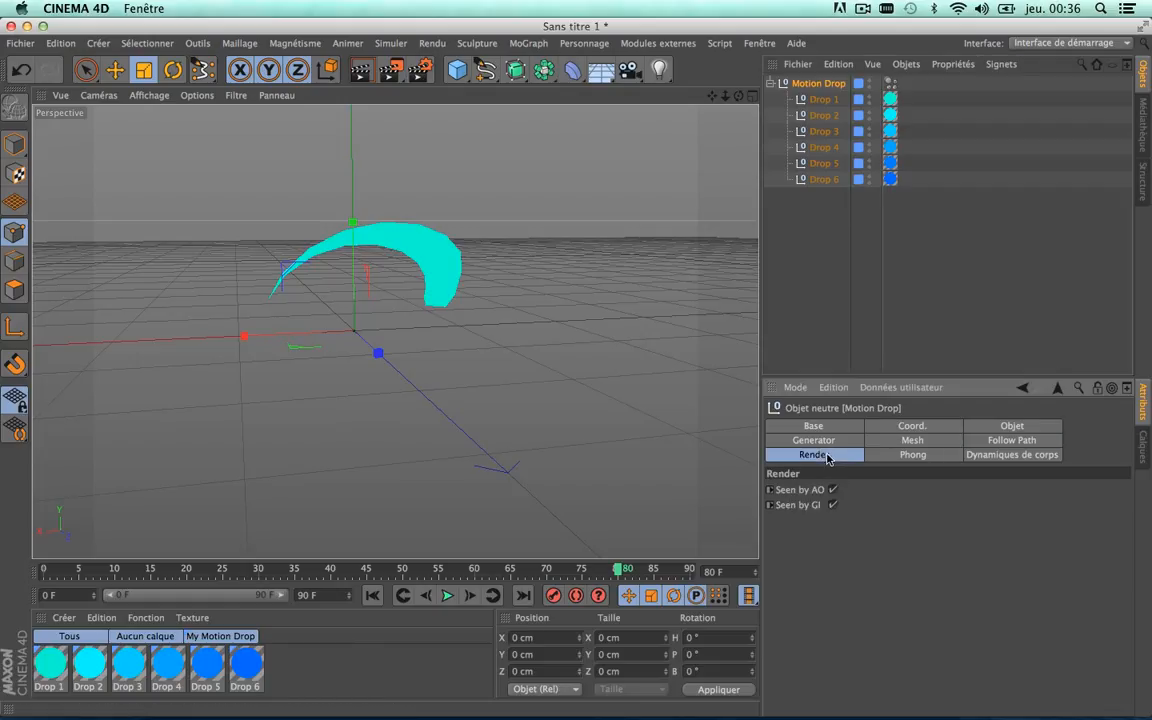
left_click(901, 457)
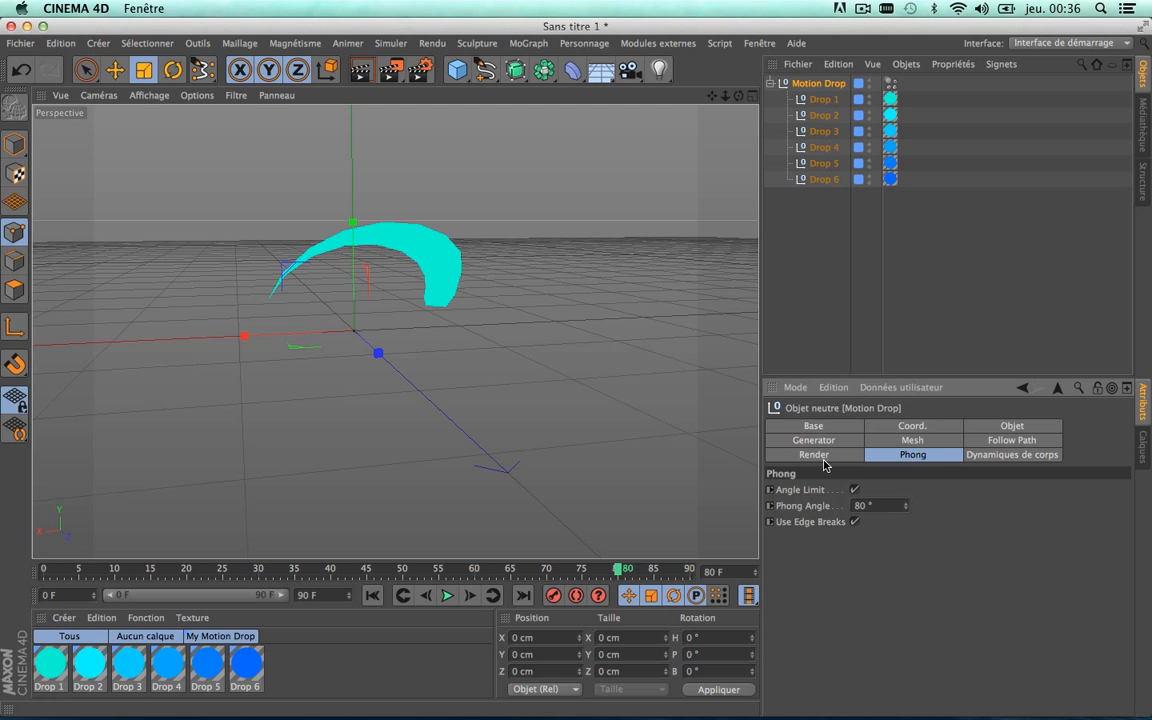
left_click(1009, 457)
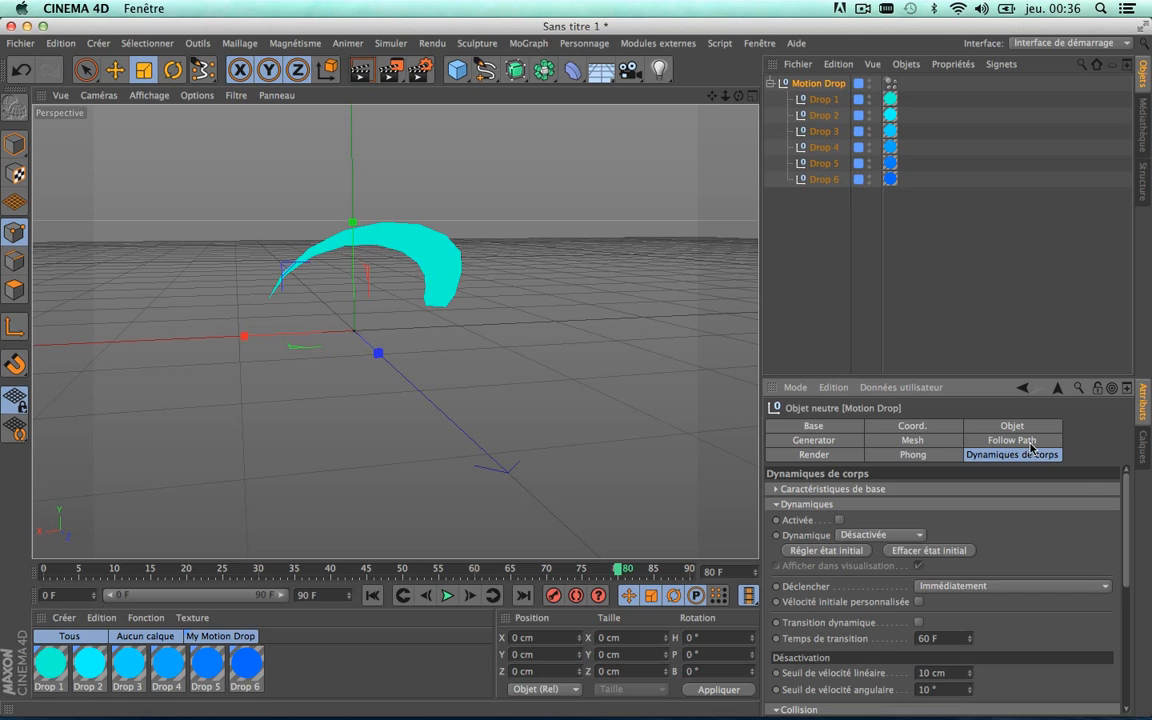
left_click(911, 457)
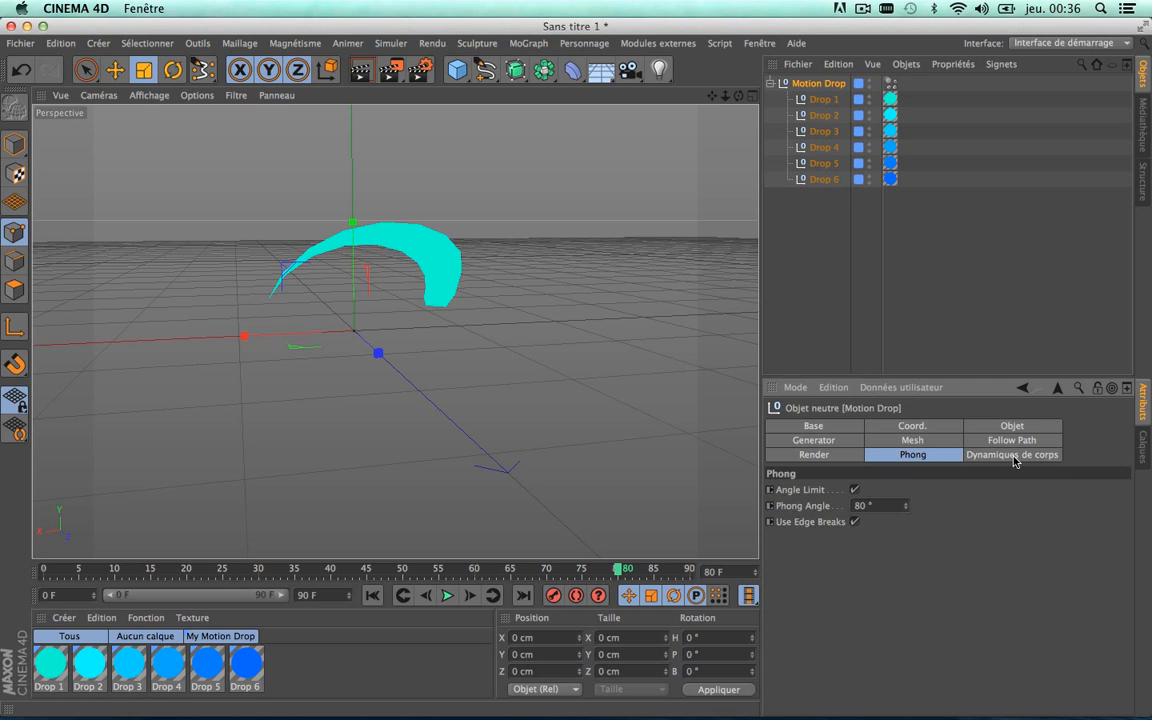
left_click(1014, 458)
left_click(907, 454)
left_click(1024, 443)
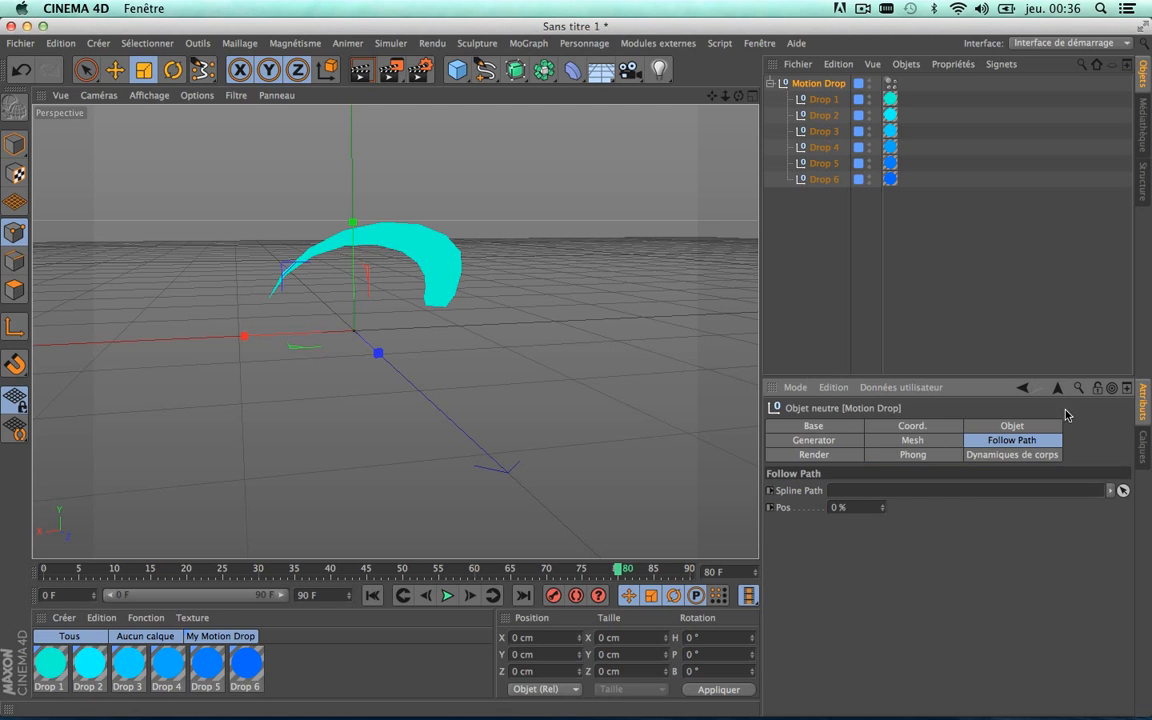
Collapse the Motion Drop hierarchy and add an Umami spline object to the scene
scroll(506, 284, "up", 2)
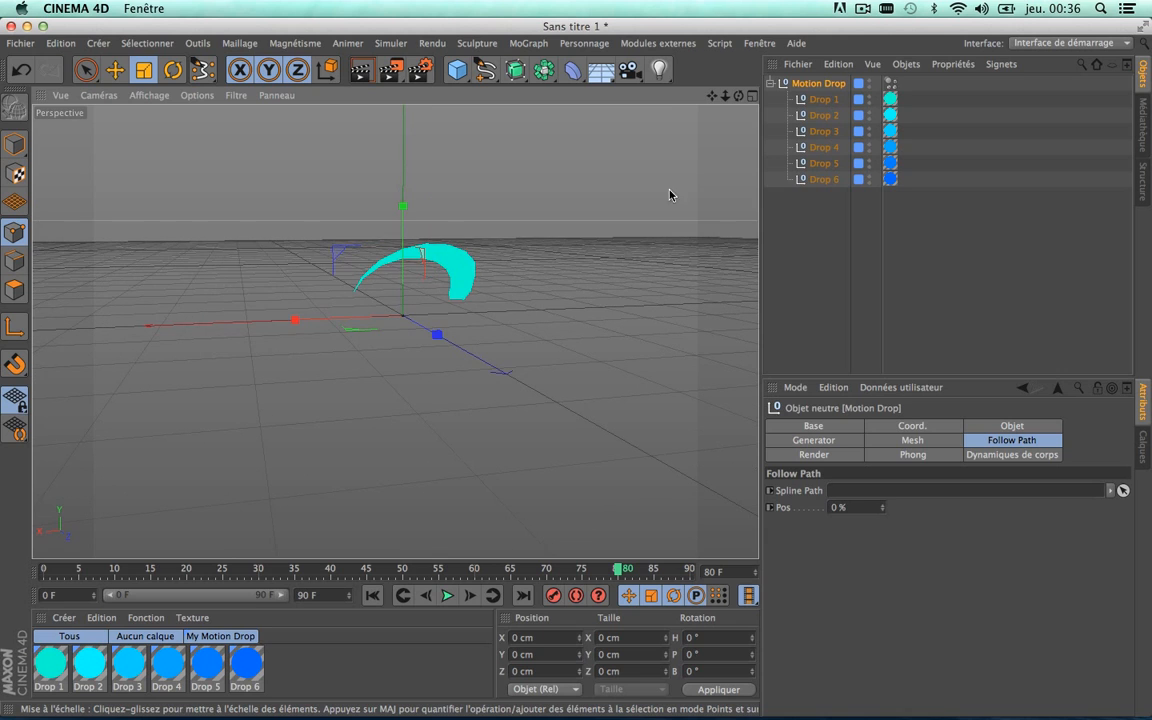
left_click_drag(711, 96, 711, 134)
left_click(786, 83)
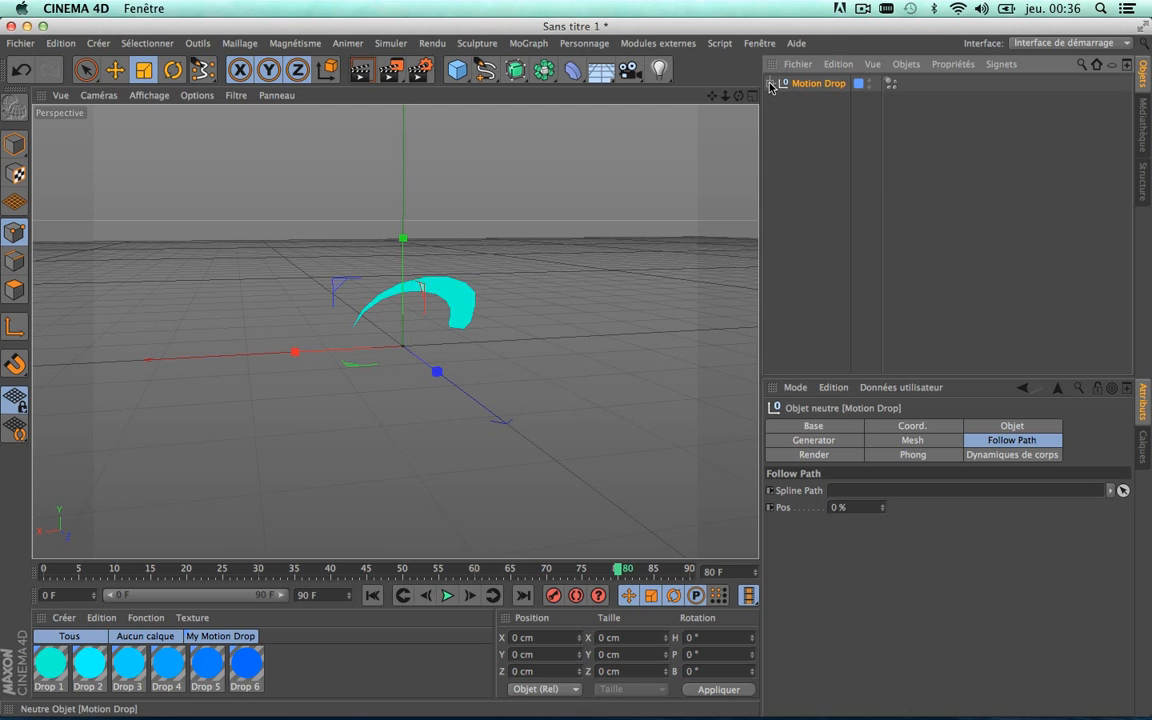
left_click(668, 44)
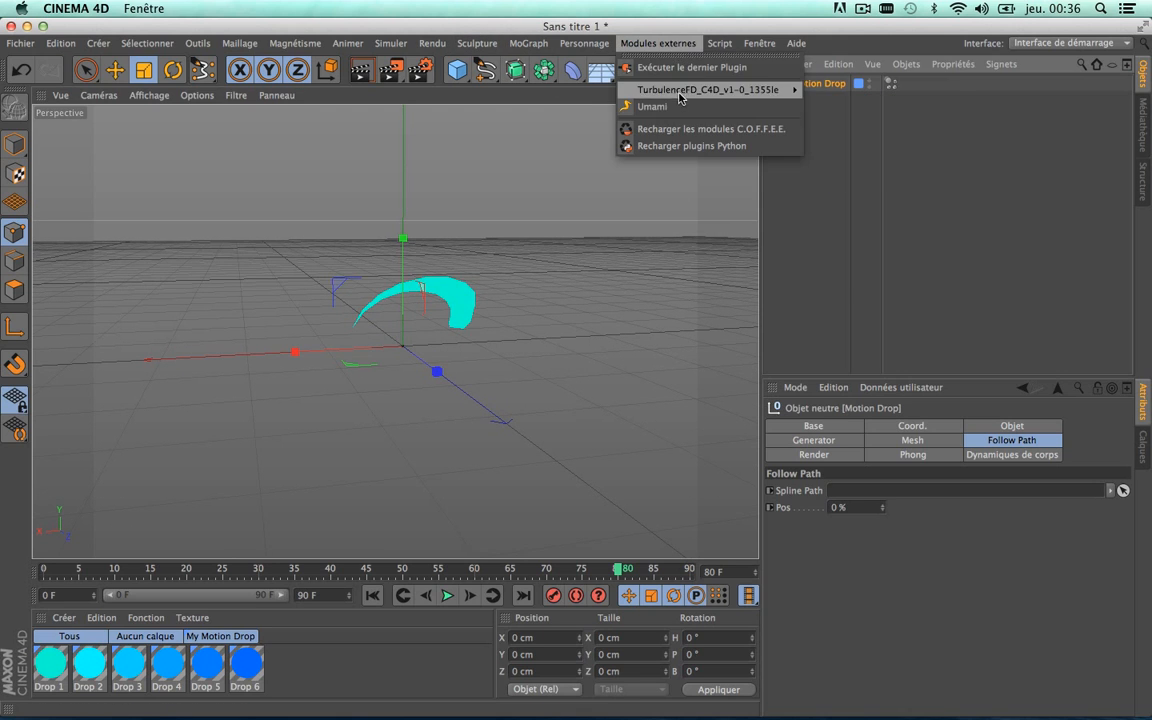
left_click(652, 107)
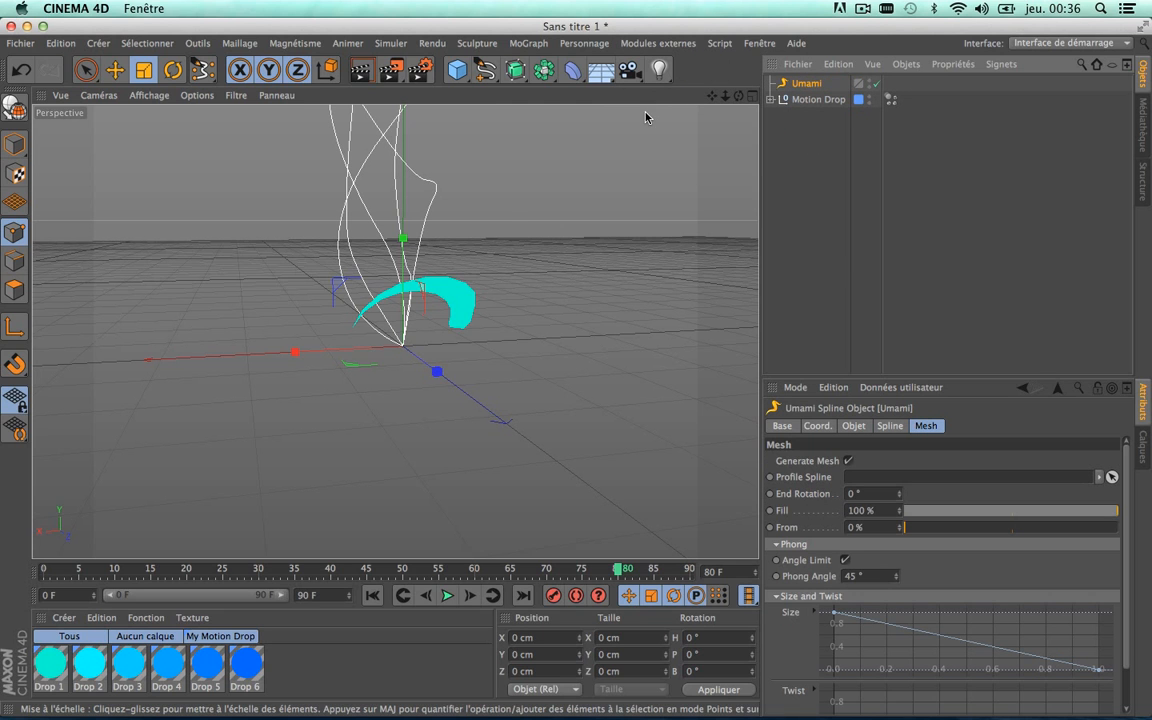
Raise the Umami spline's segment randomization on Y (Random Y) to 522, undoing the trial change to its P.Y value
scroll(386, 238, "down", 4)
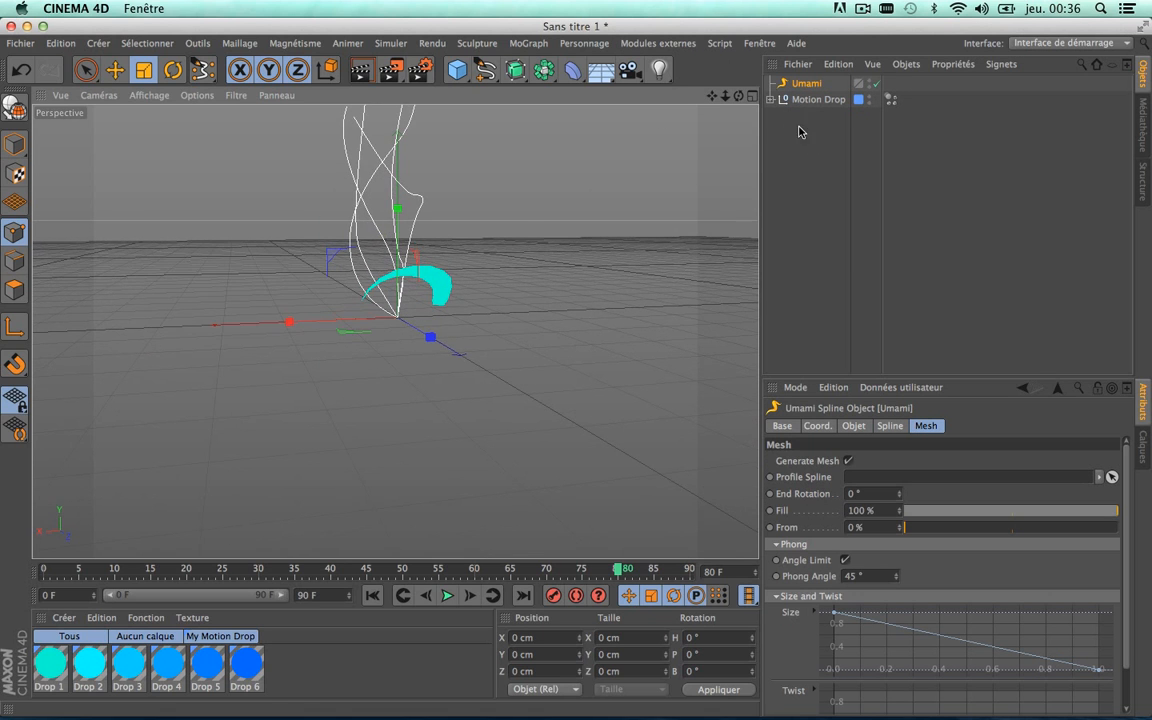
left_click_drag(712, 95, 762, 217)
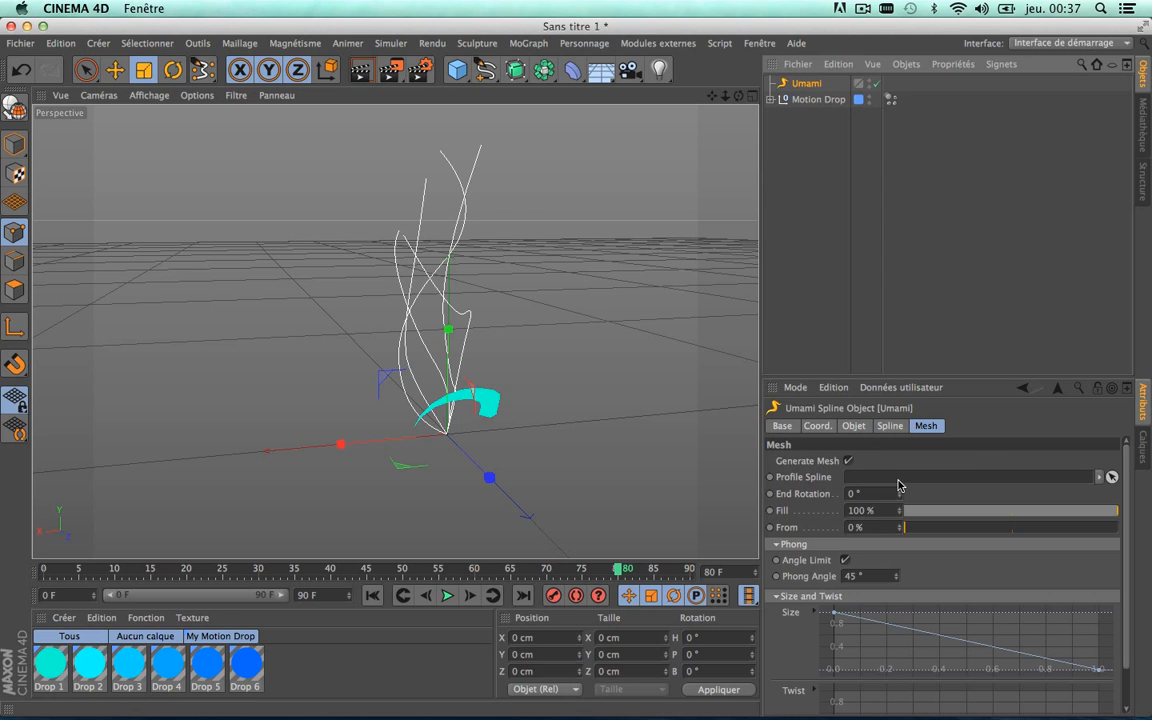
left_click(860, 427)
left_click(890, 426)
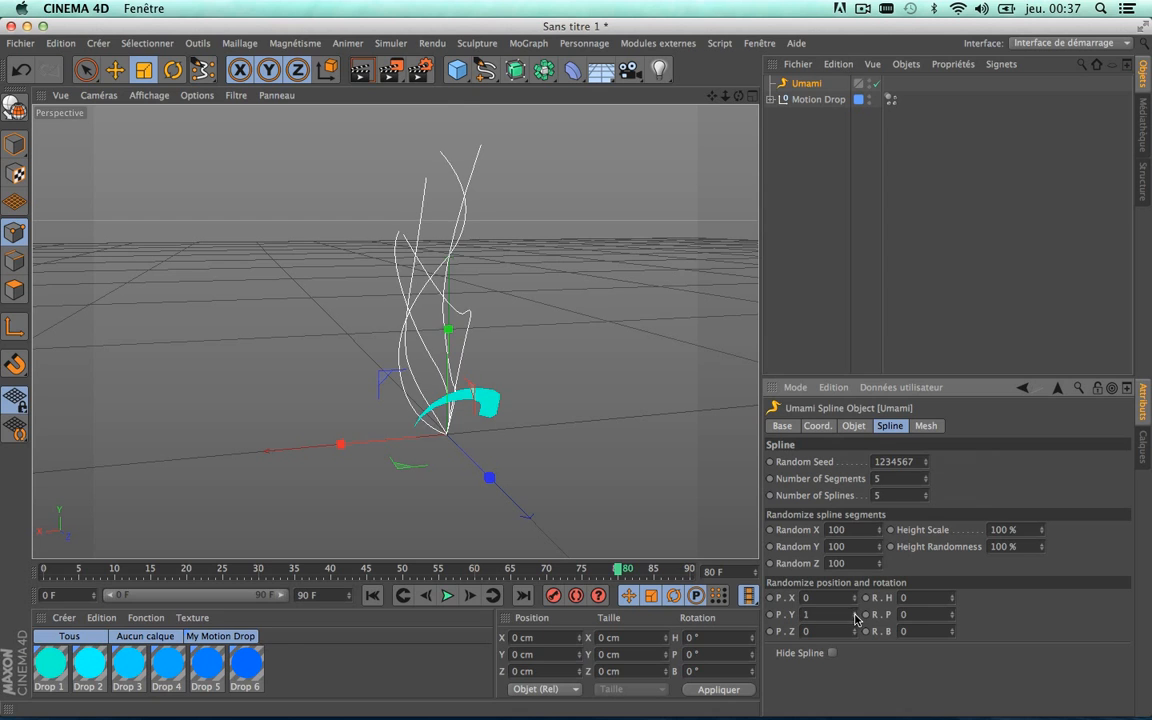
left_click_drag(856, 618, 906, 618)
key("super+z")
left_click_drag(881, 551, 849, 517)
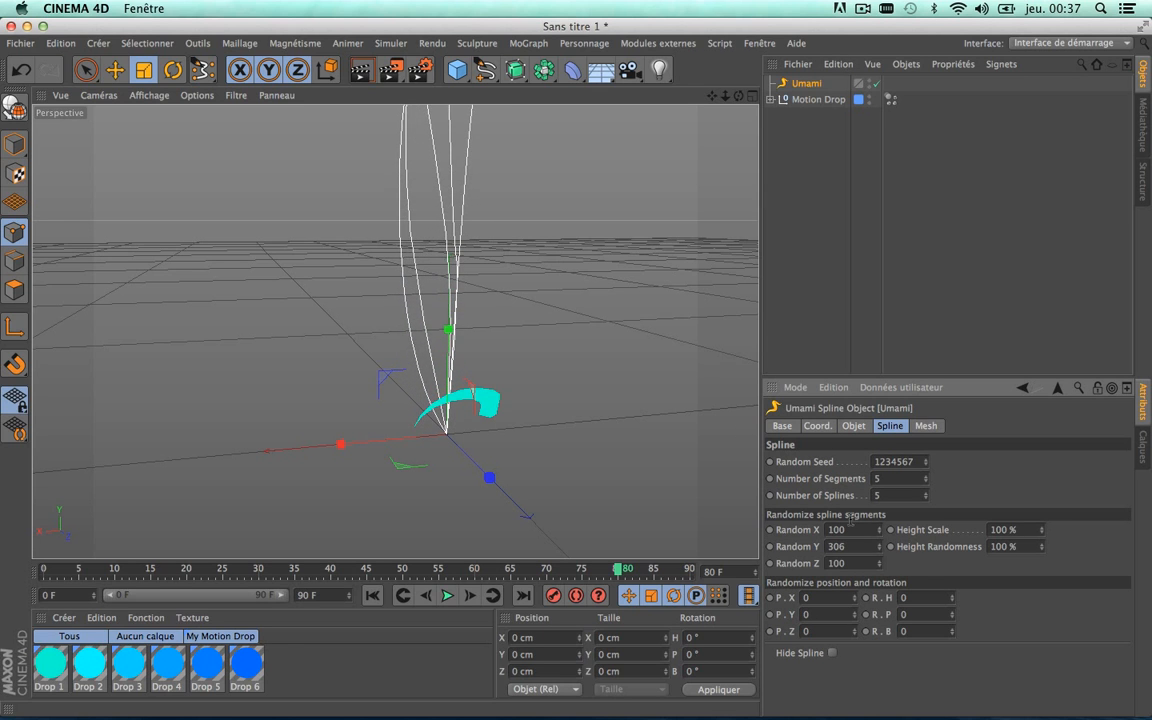
scroll(565, 315, "down", 8)
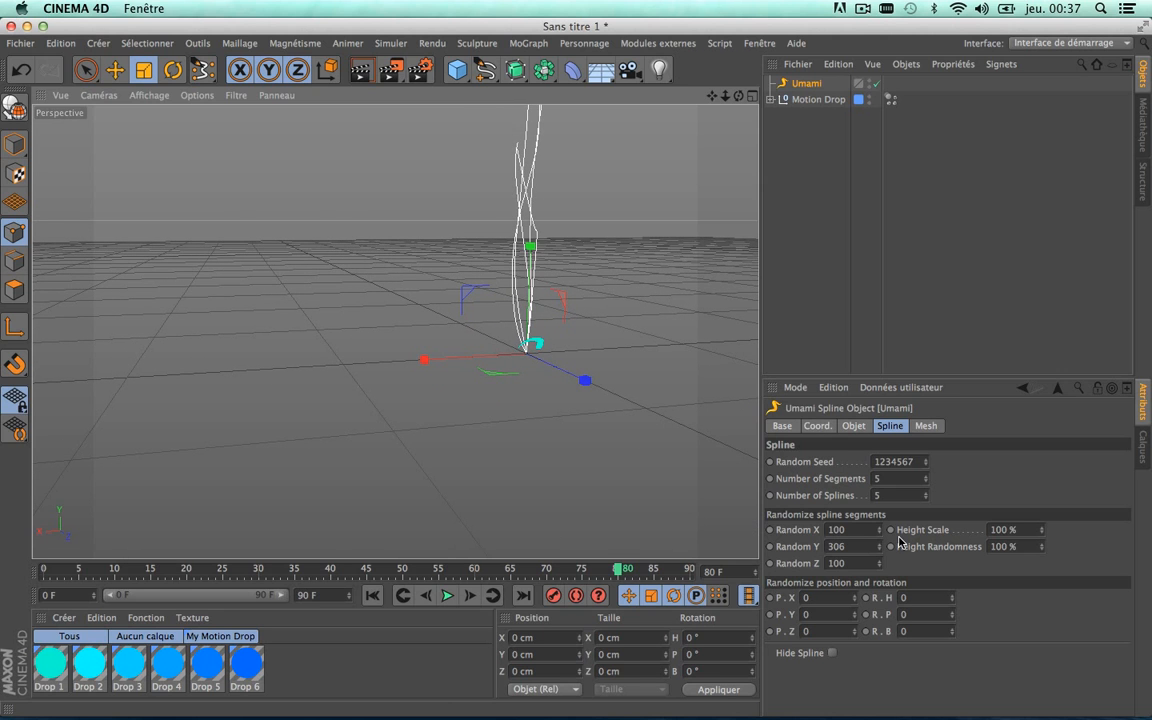
left_click_drag(881, 549, 751, 214)
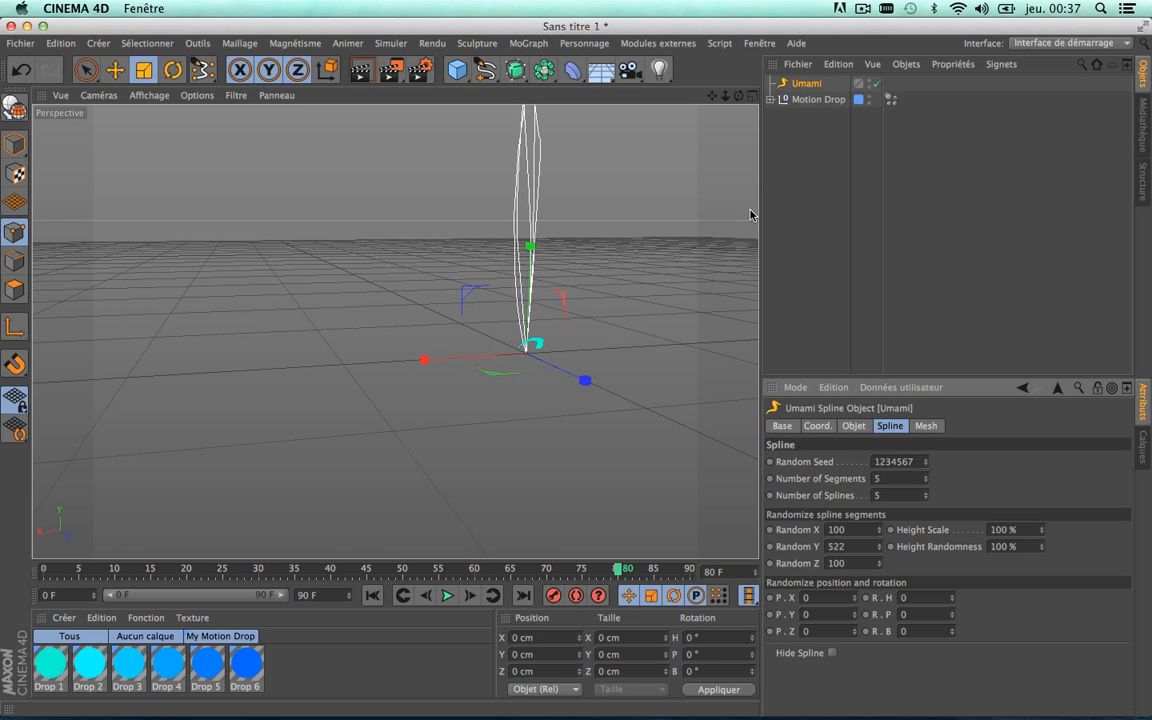
left_click_drag(711, 95, 396, 331)
scroll(476, 252, "up", 5)
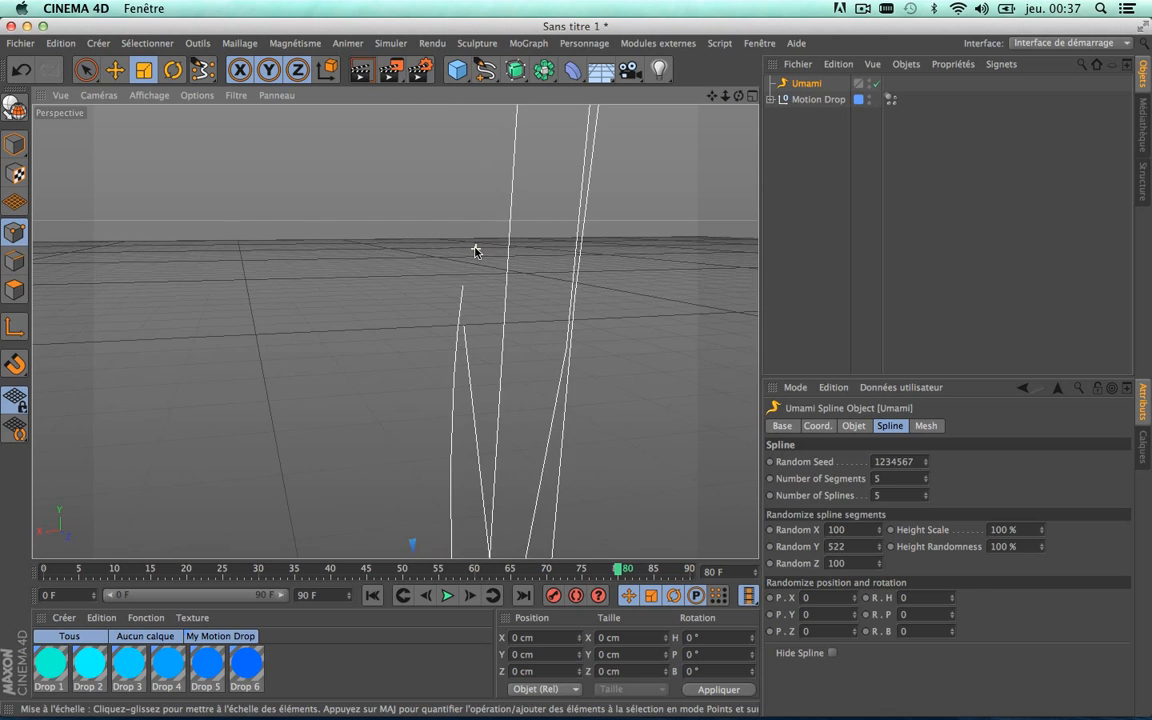
Raise the Umami spline's Number of Splines to 9 and inspect the whole bundle of curves
scroll(476, 252, "down", 3)
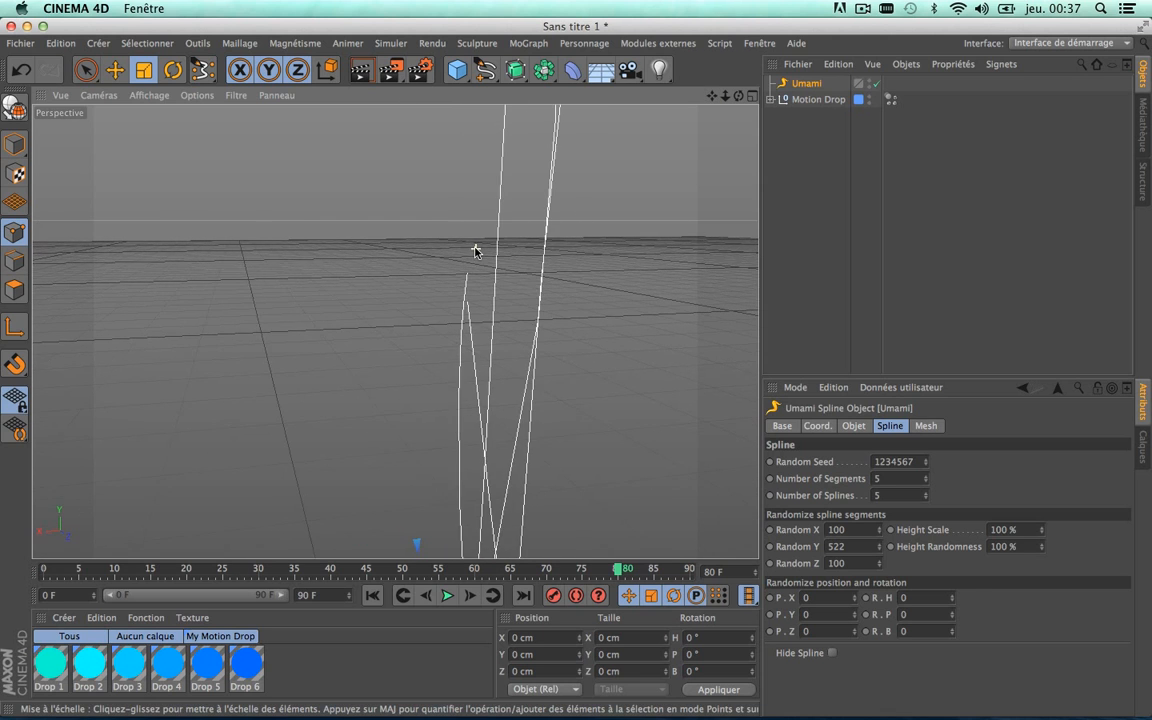
left_click(924, 493)
left_click(924, 493)
left_click(924, 493)
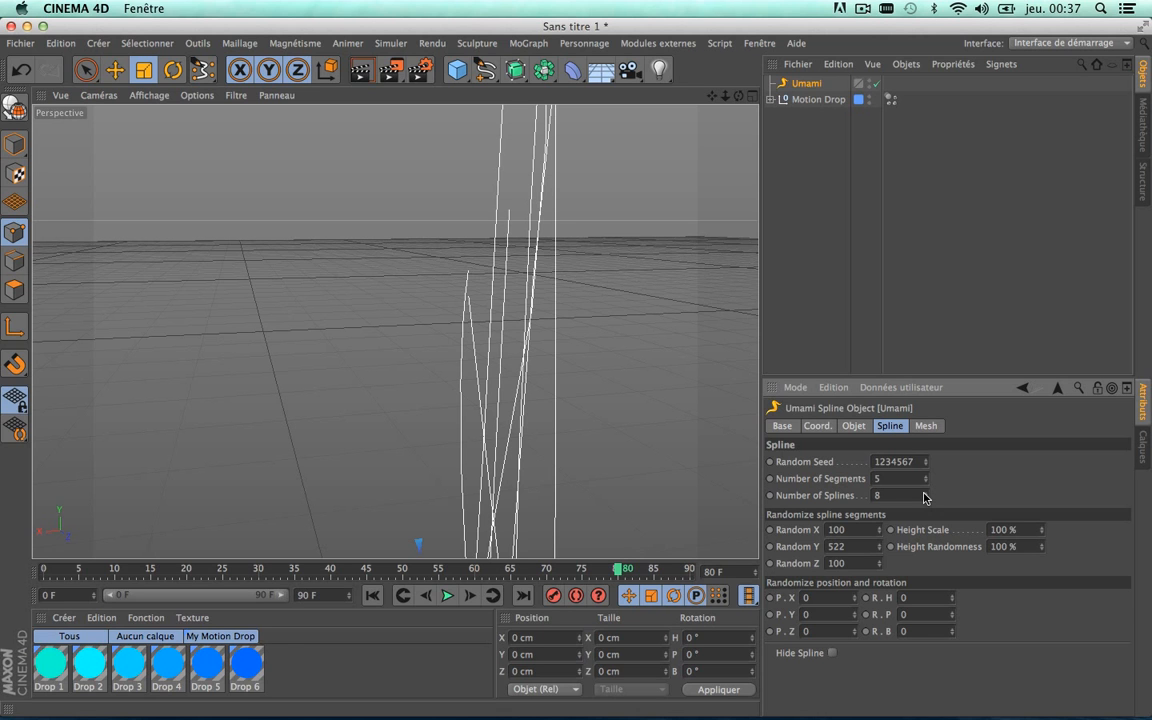
left_click(924, 493)
scroll(567, 270, "down", 6)
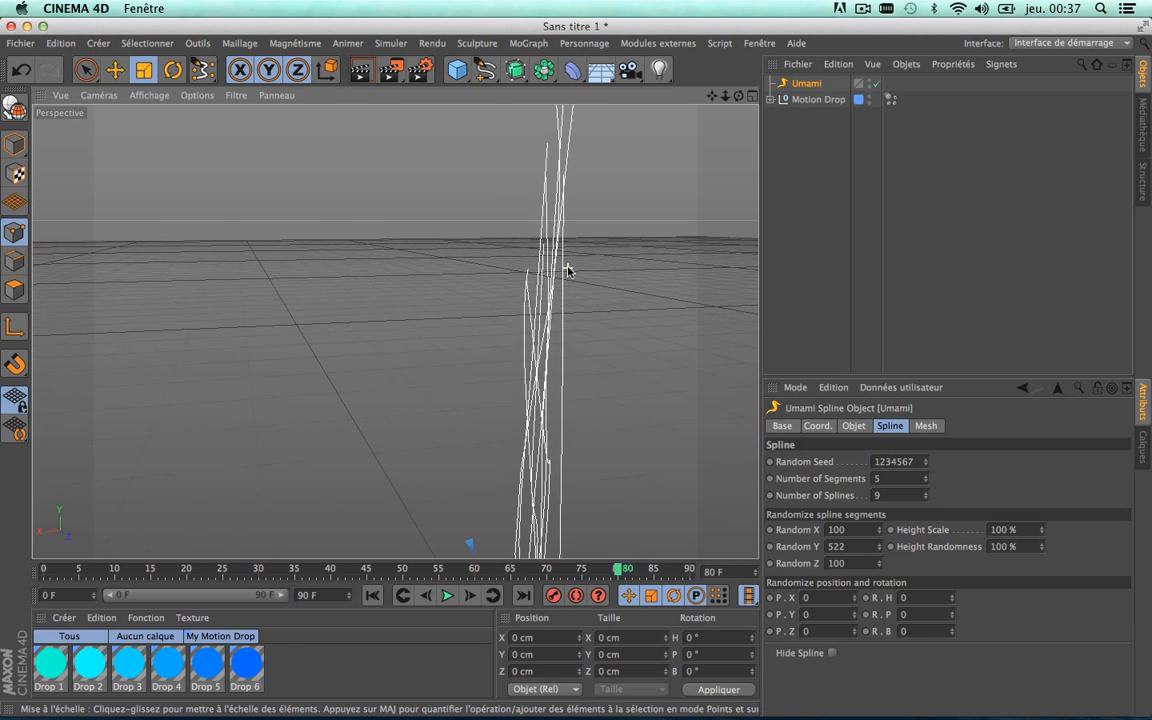
scroll(567, 270, "up", 3)
left_click_drag(567, 270, 564, 280, "alt")
scroll(564, 279, "down", 5)
scroll(564, 279, "up", 1)
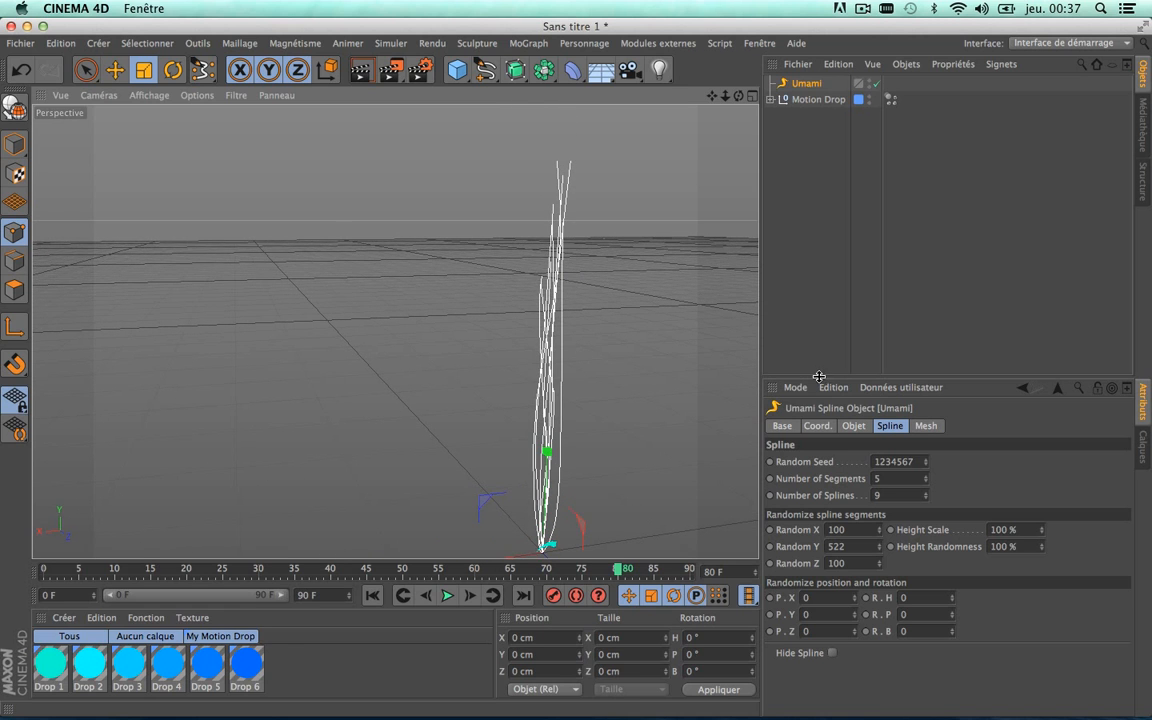
Set the Umami's Number of Splines to 5 and reset its Random Y to 100
left_click(925, 499)
left_click(925, 499)
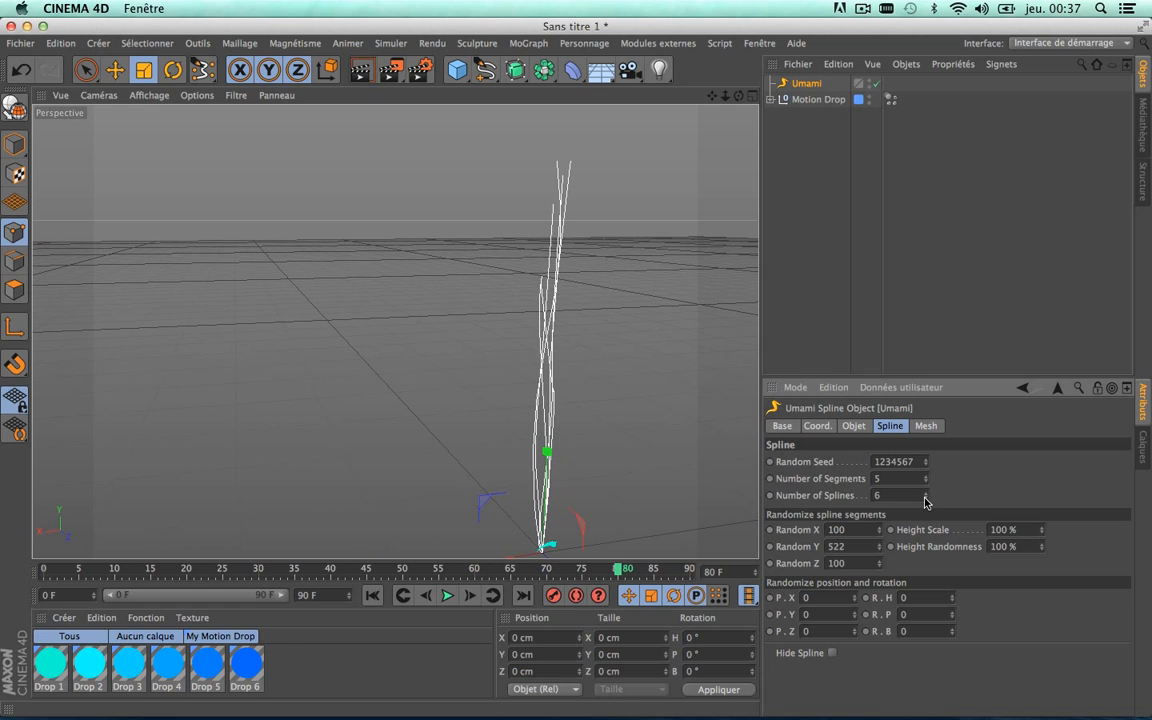
left_click(925, 499)
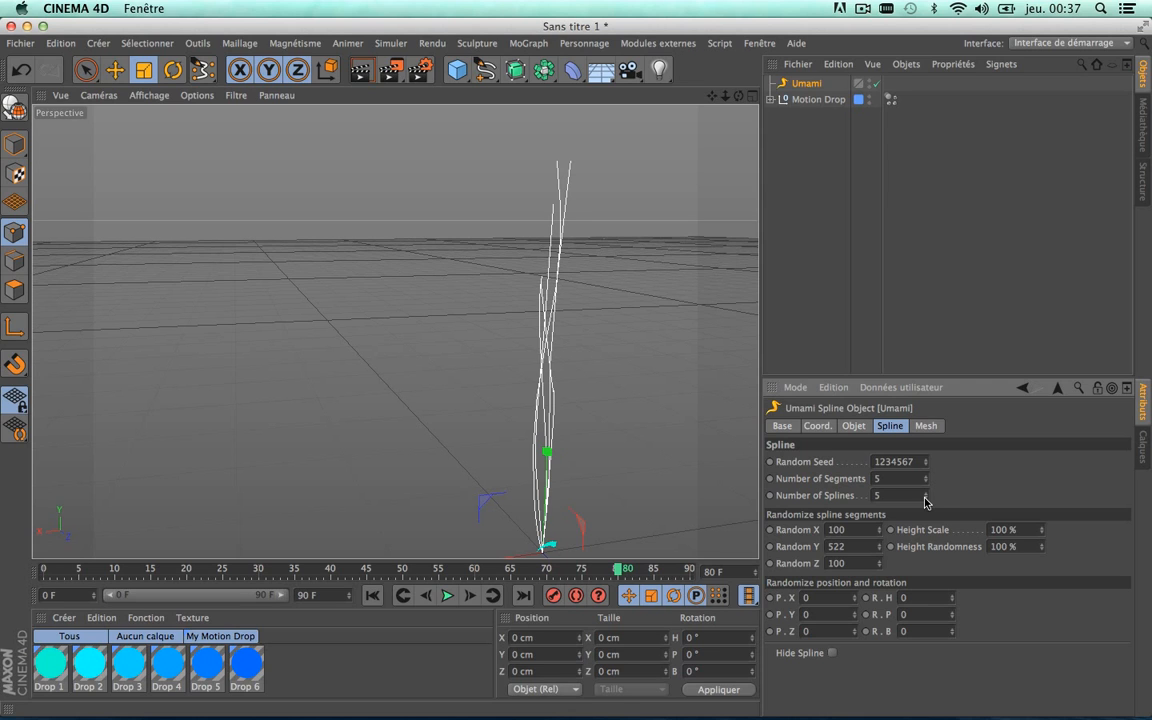
right_click(877, 550)
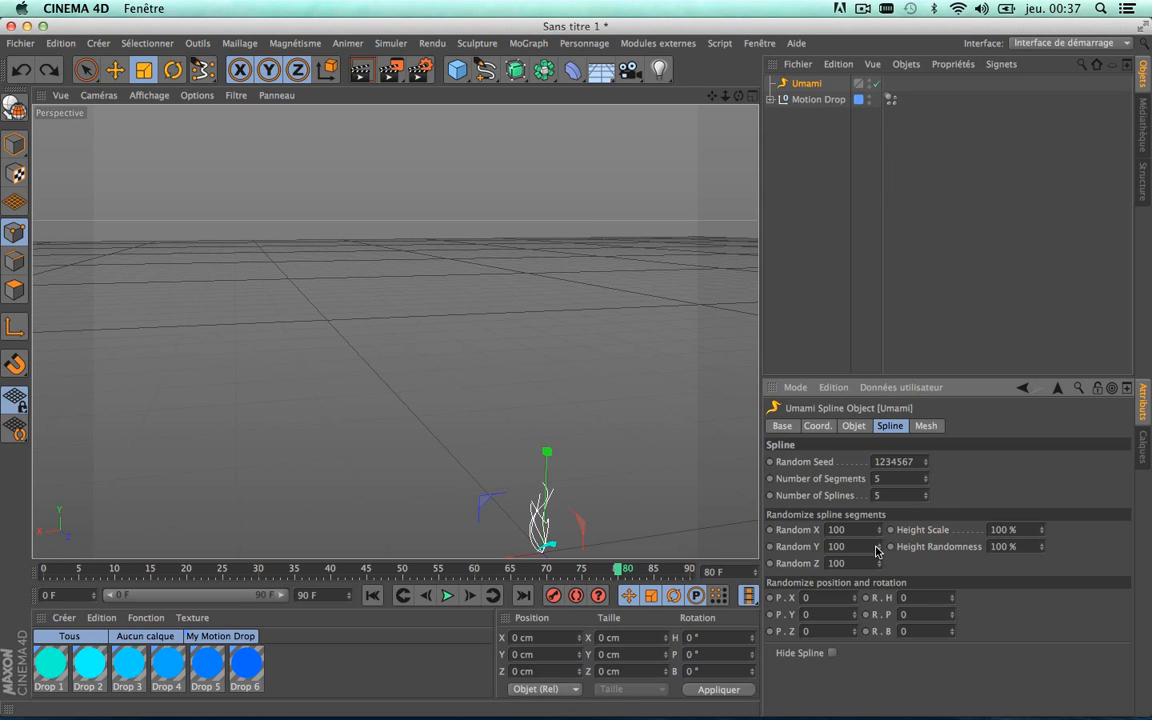
Try 100 and 51 as the Umami spline's Number of Segments
scroll(529, 545, "up", 5)
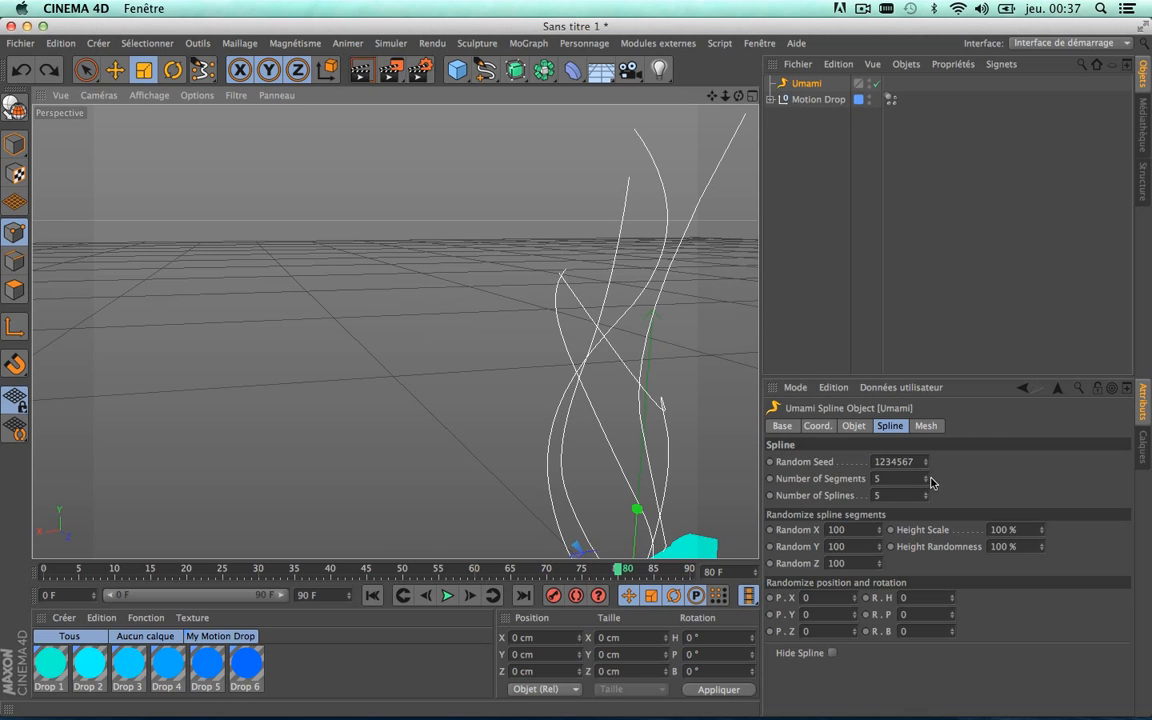
left_click_drag(930, 483, 930, 450)
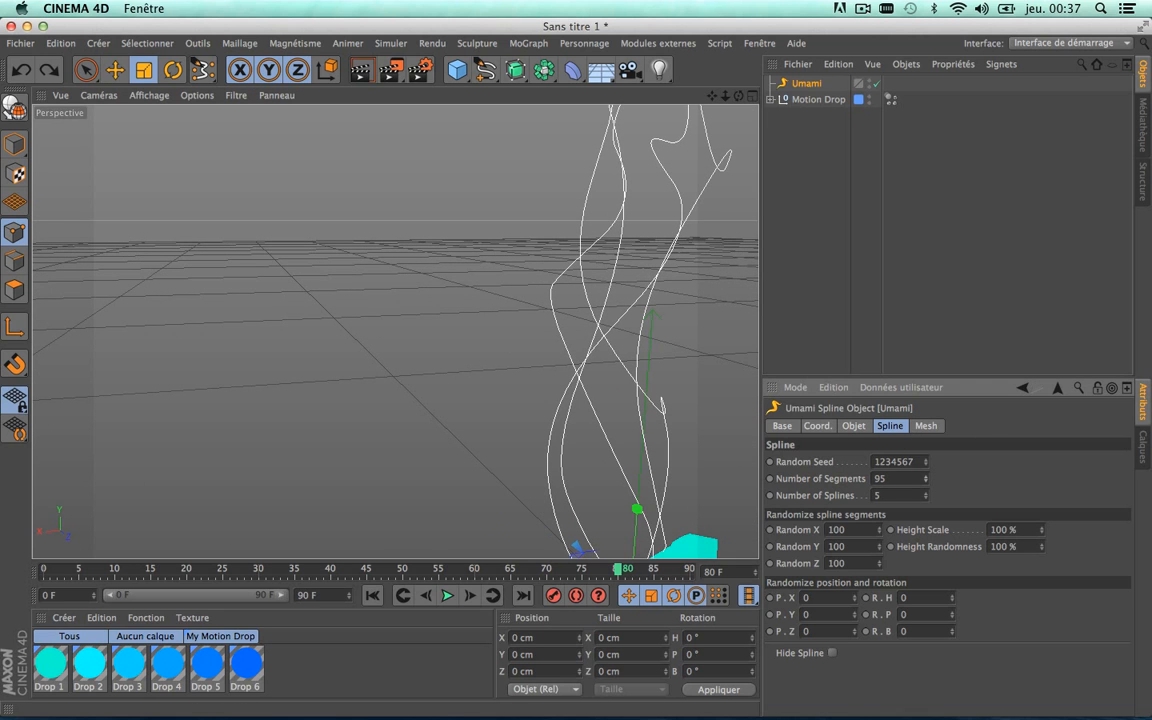
scroll(477, 352, "down", 10)
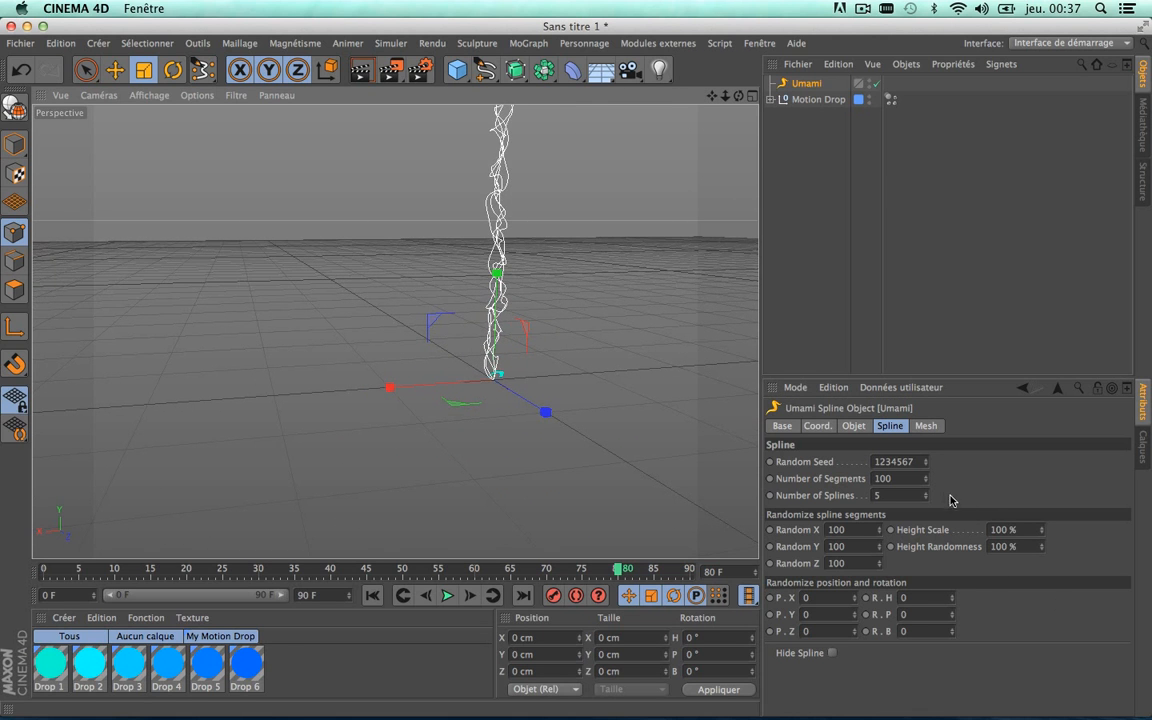
left_click_drag(927, 485, 927, 489)
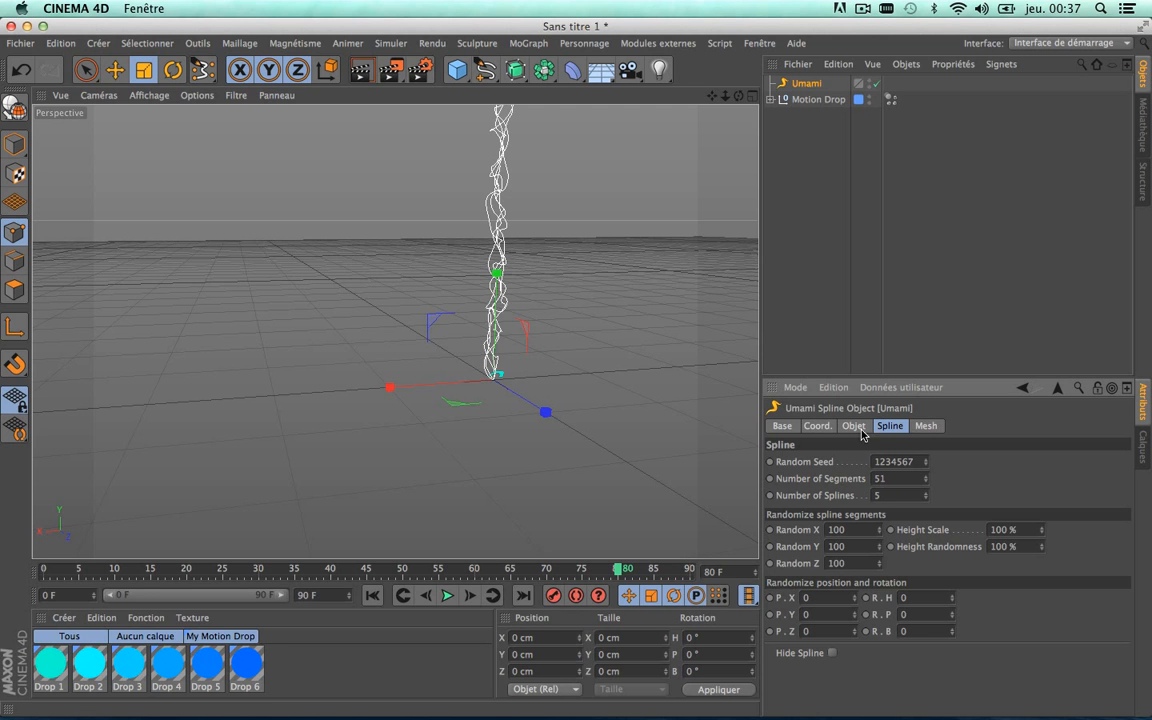
left_click_drag(711, 95, 653, 252)
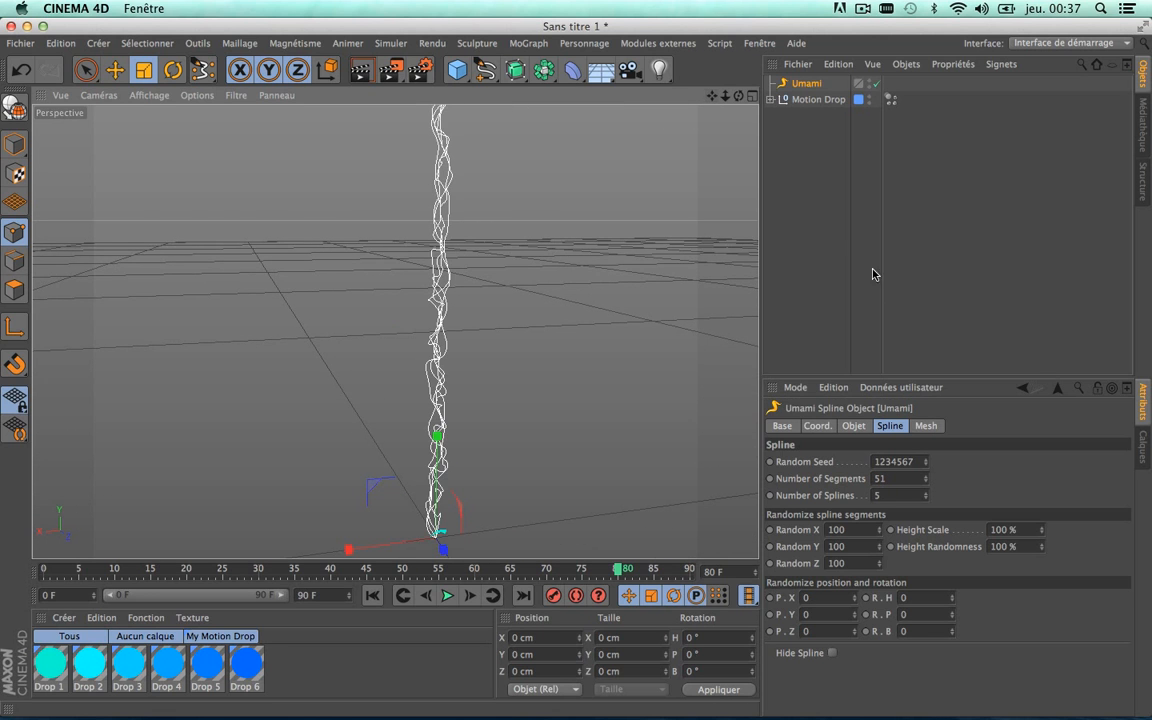
Set the Umami spline's Number of Segments to 30 and frame the base of the curves
left_click(900, 478)
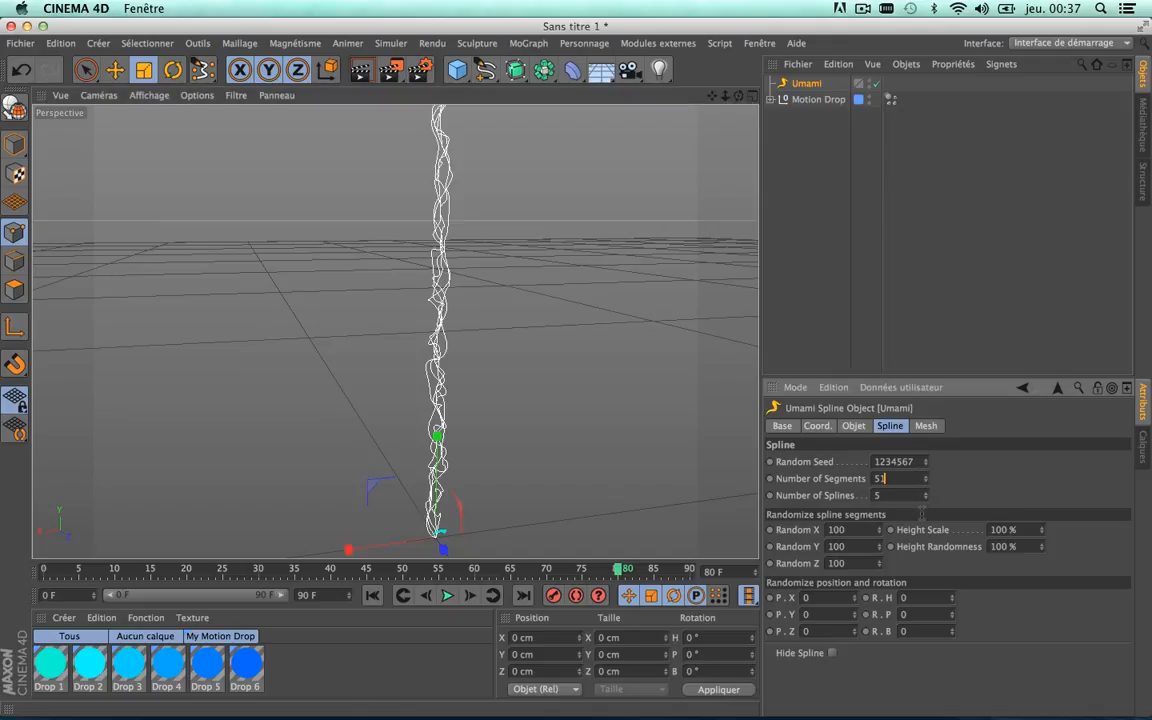
mouse_move(925, 478)
left_mouse_down()
mouse_move(925, 507)
mouse_move(922, 475)
left_mouse_up()
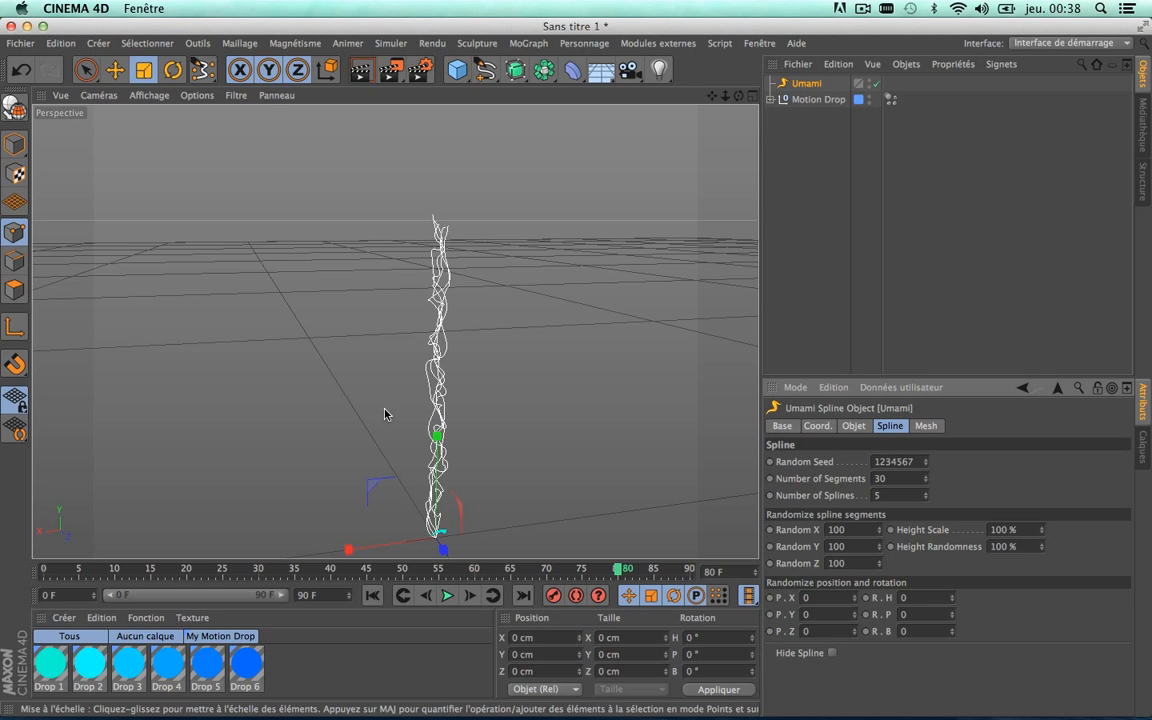
scroll(411, 502, "up", 3)
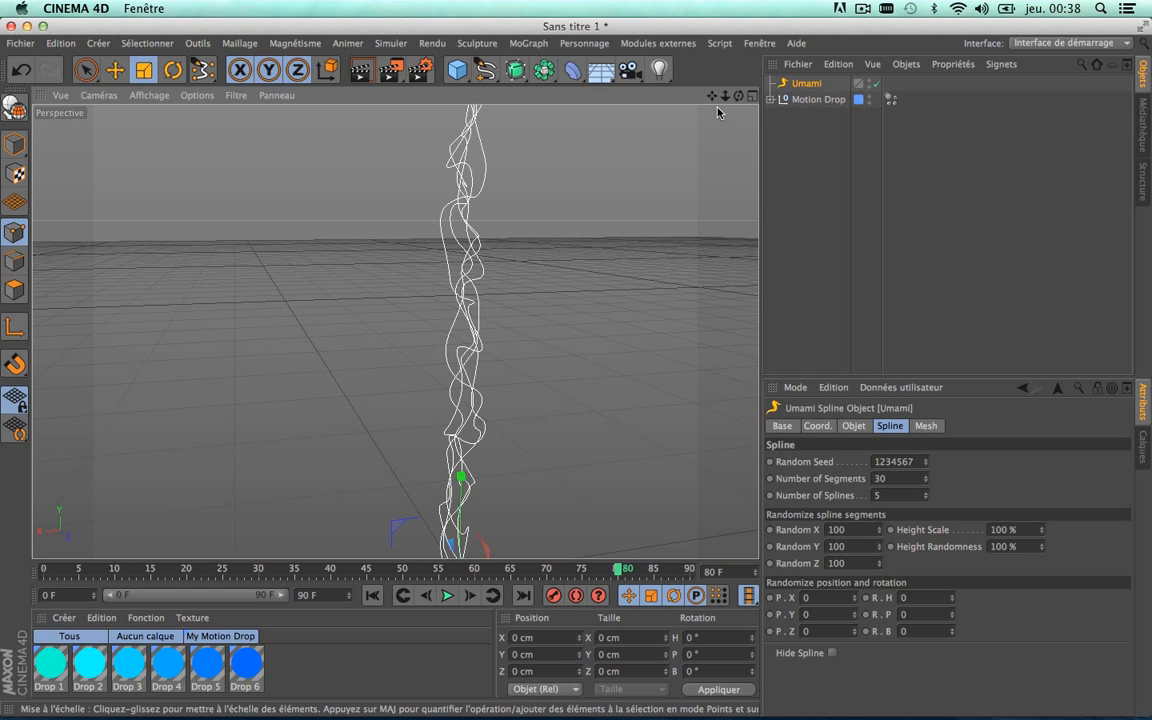
left_click_drag(712, 95, 712, 0)
scroll(437, 291, "up", 3)
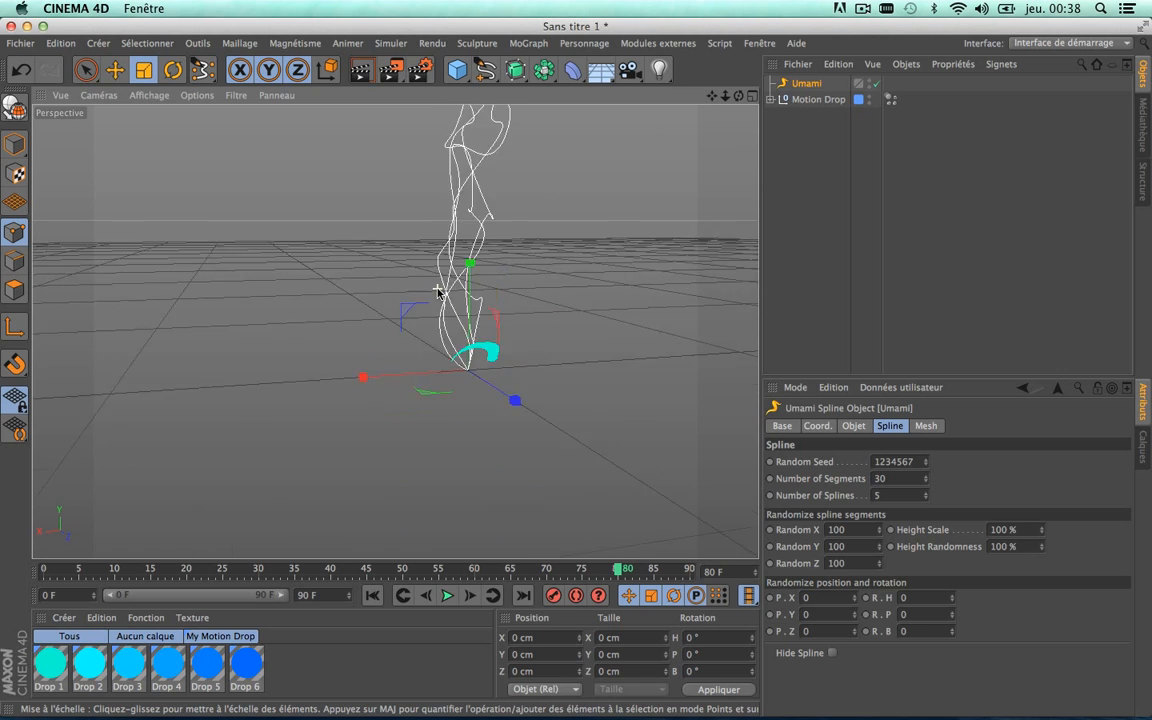
scroll(437, 291, "up", 5)
scroll(437, 291, "down", 3)
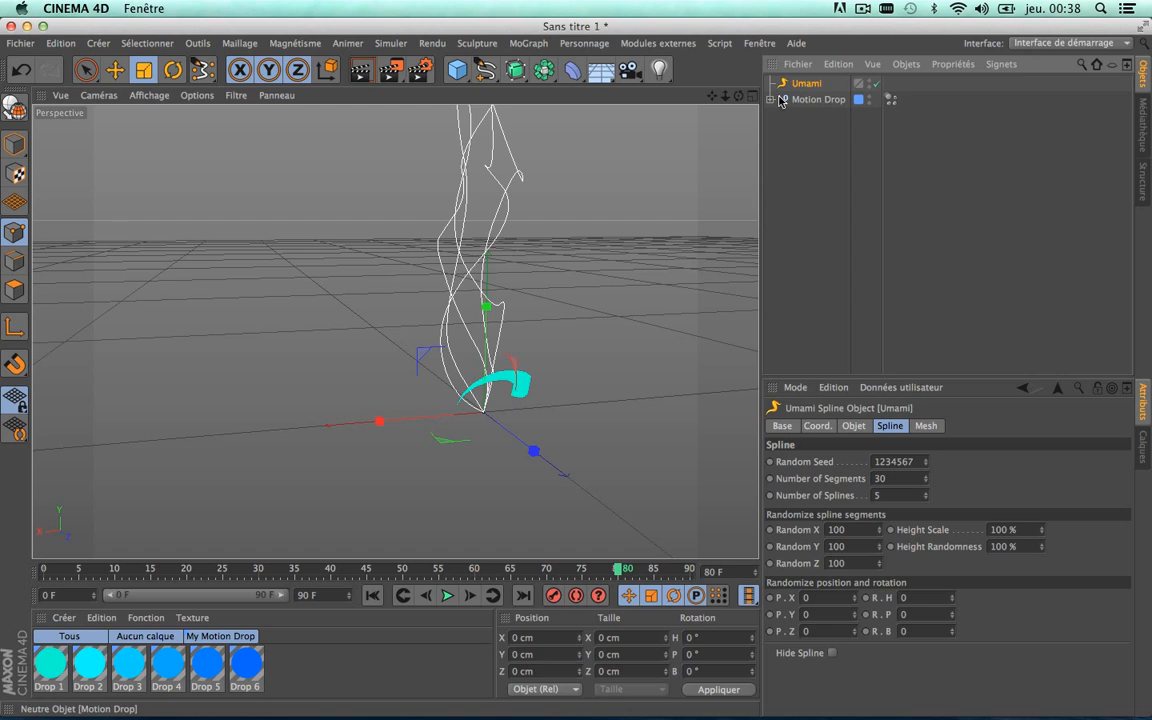
Select Motion Drop and preview its animation, stopping playback at frame 66
left_click(818, 99)
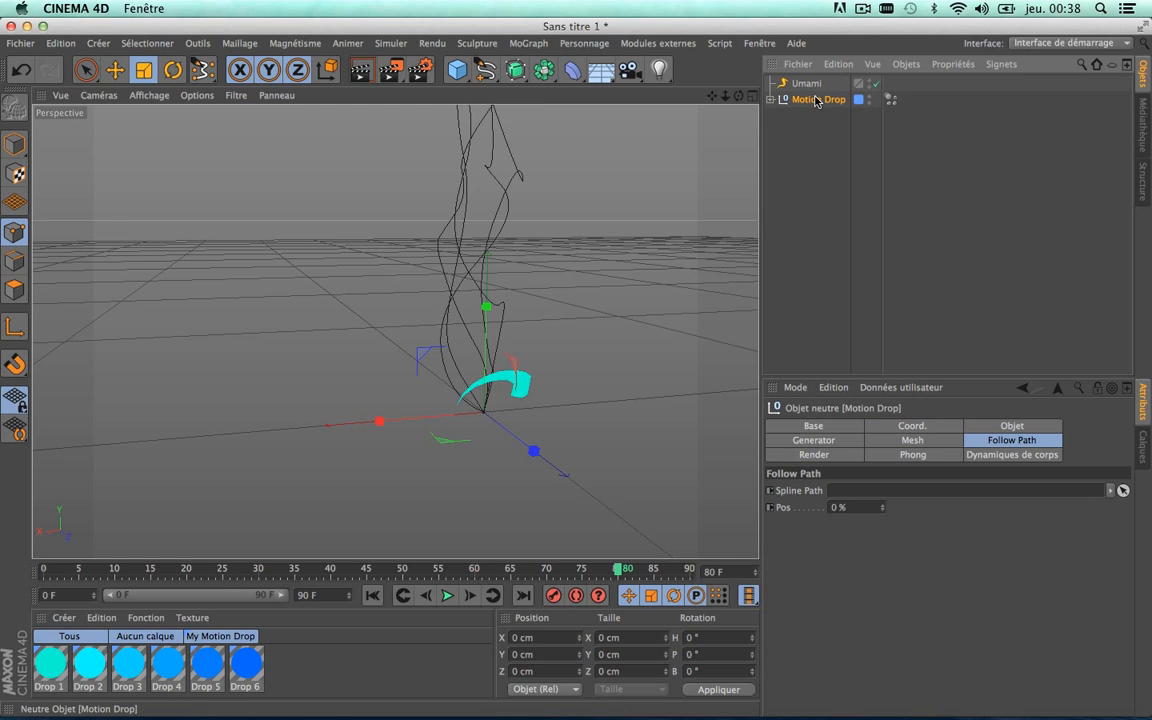
key("F8")
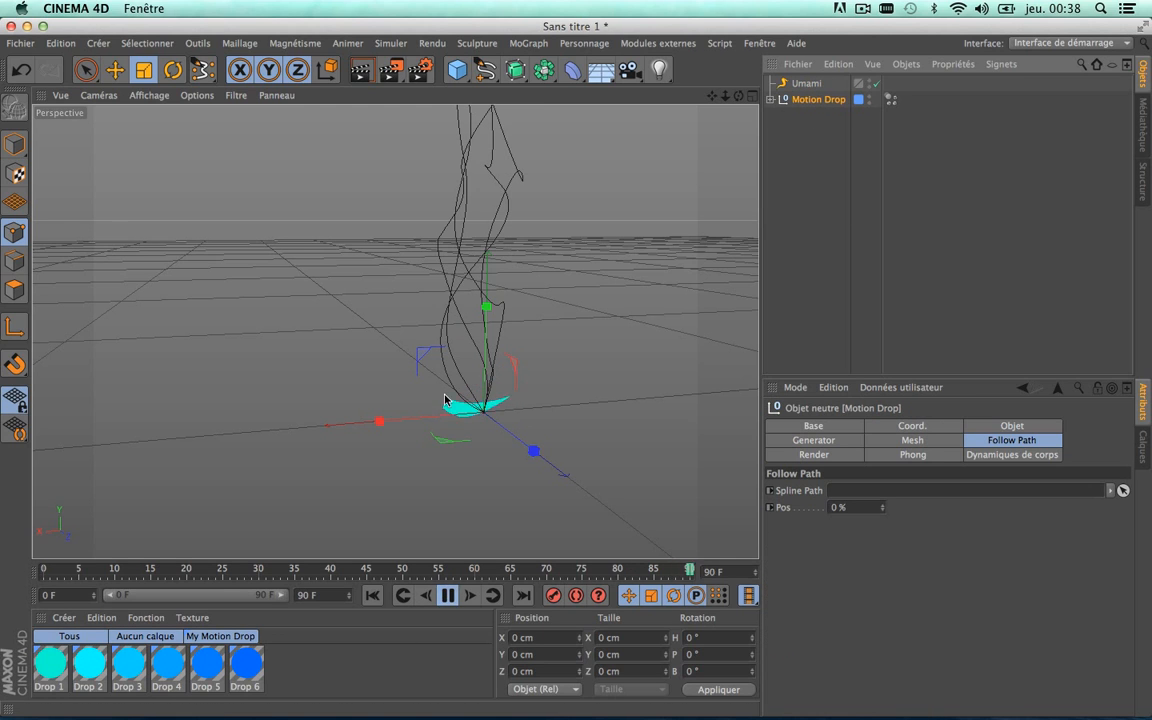
left_click(449, 596)
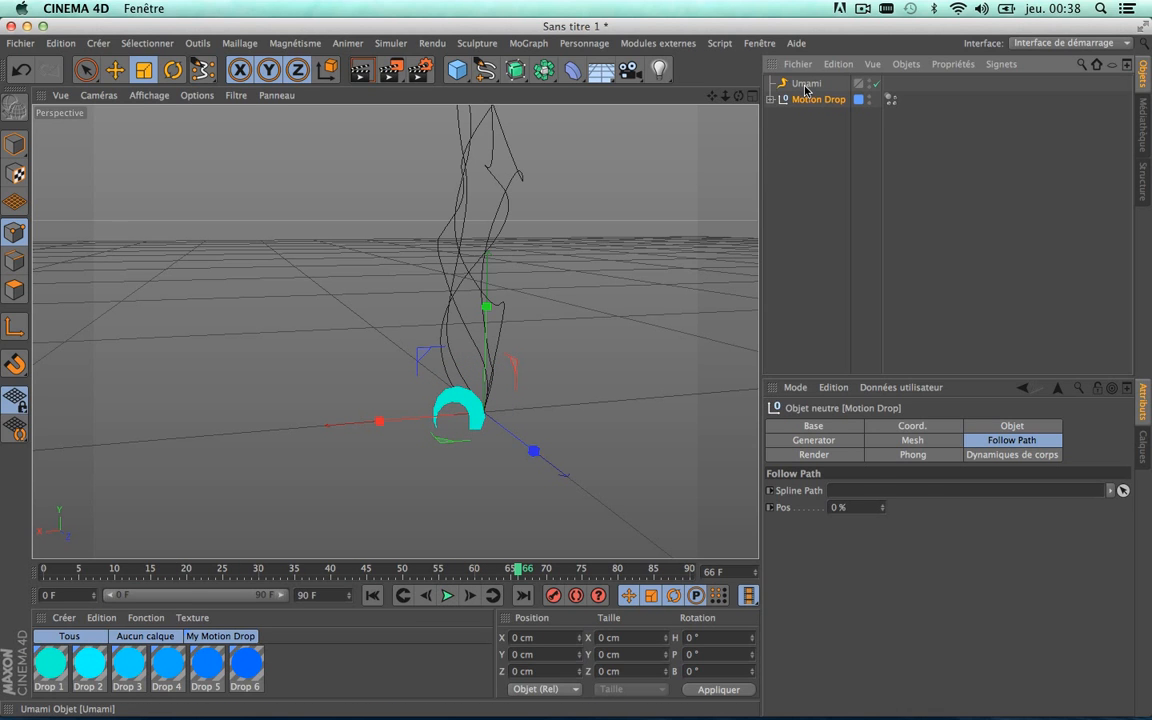
Place the Umami object below Motion Drop in the hierarchy and make it editable as separate splines
left_click_drag(805, 86, 803, 112)
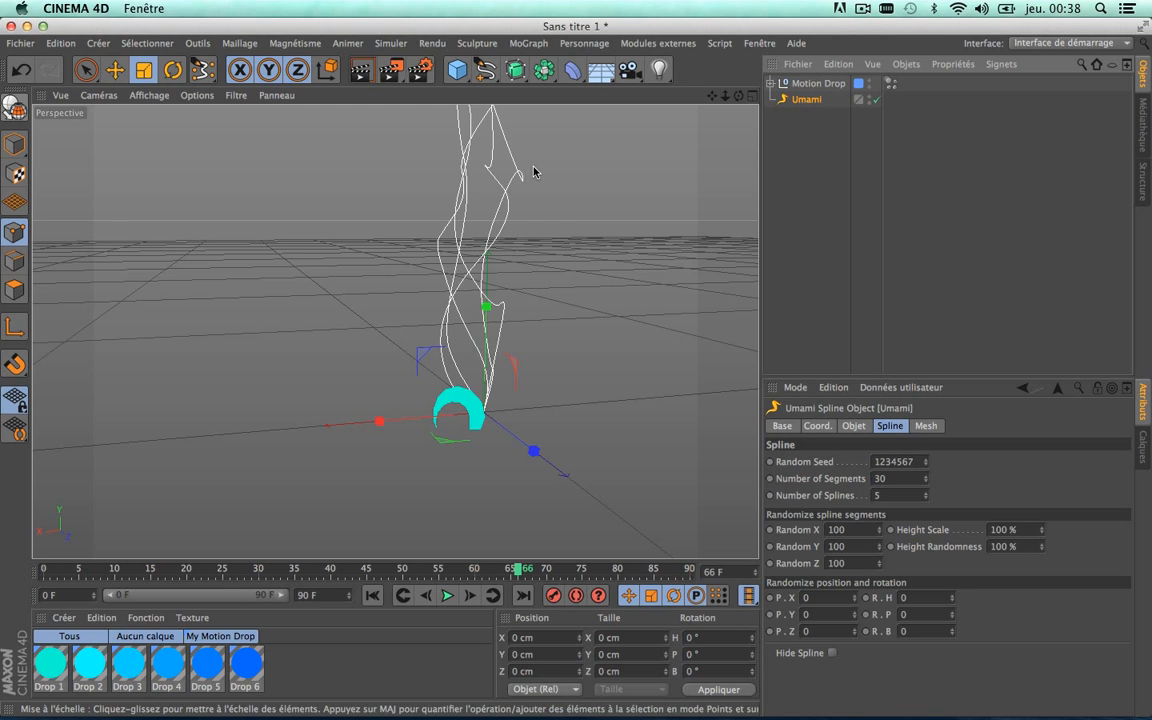
left_click(14, 110)
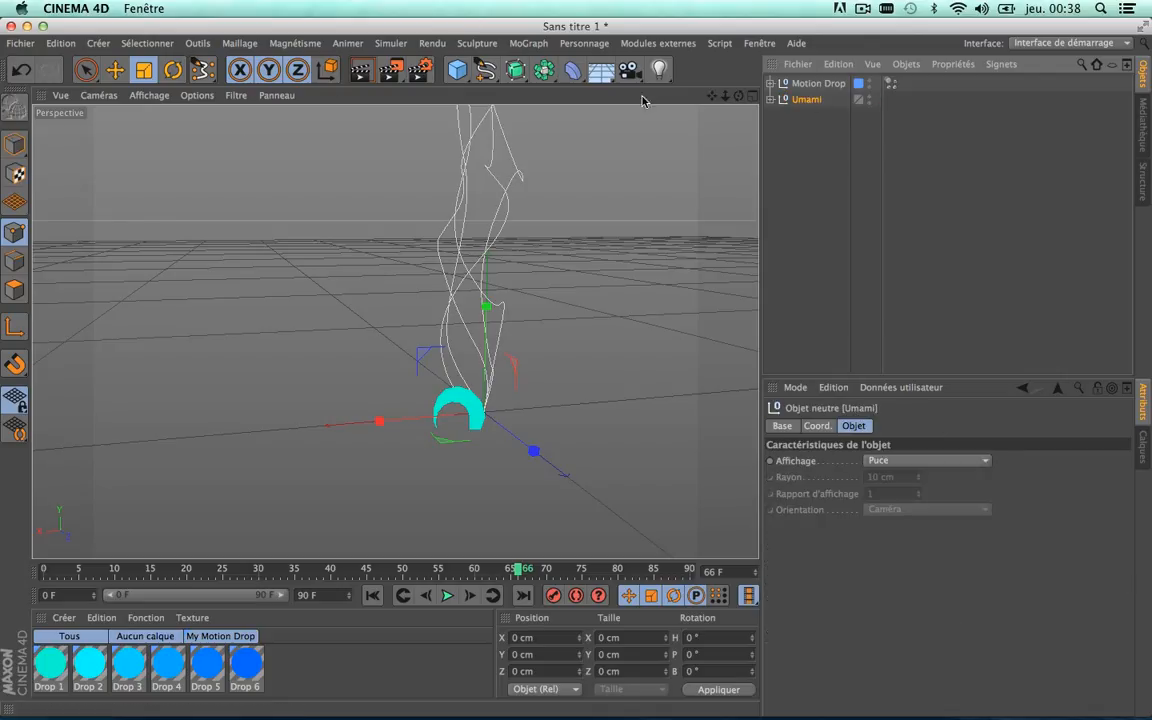
left_click(770, 84)
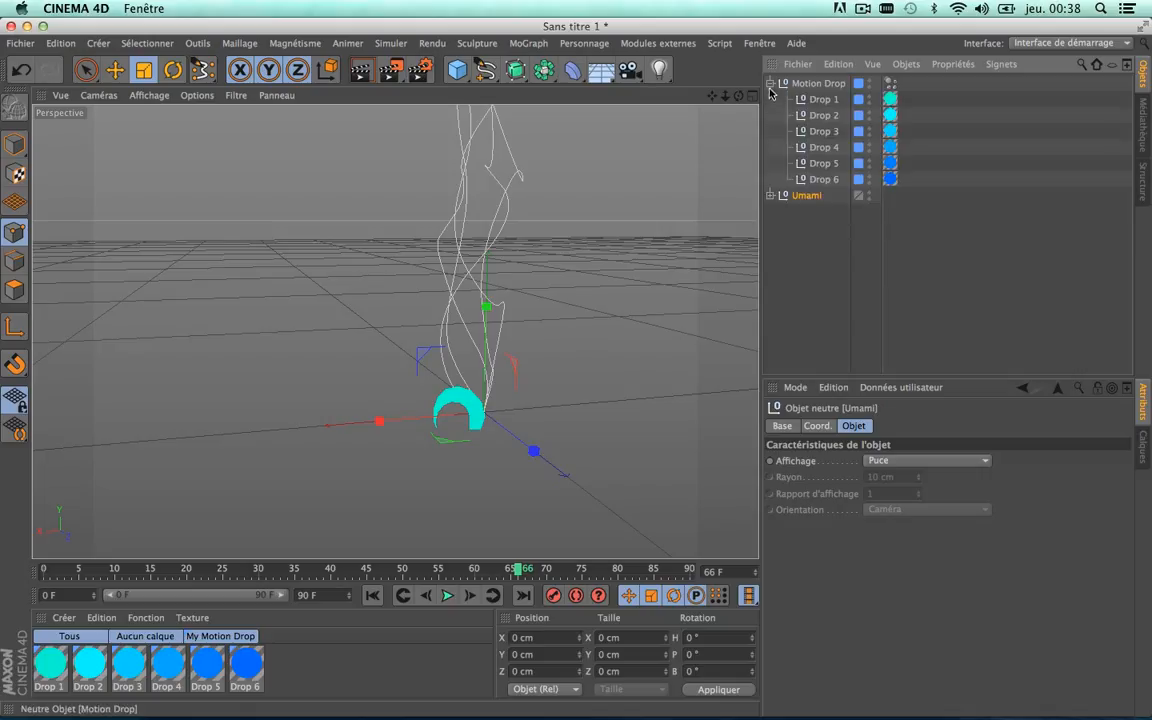
left_click(770, 84)
left_click(770, 100)
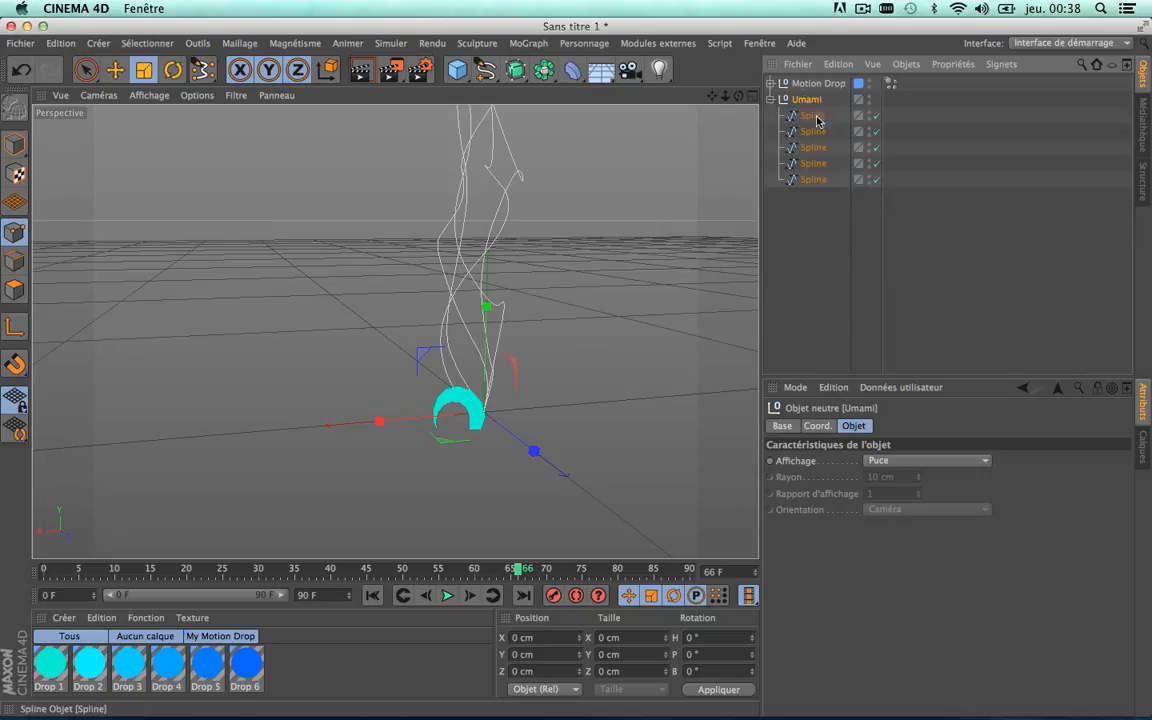
left_click(800, 239)
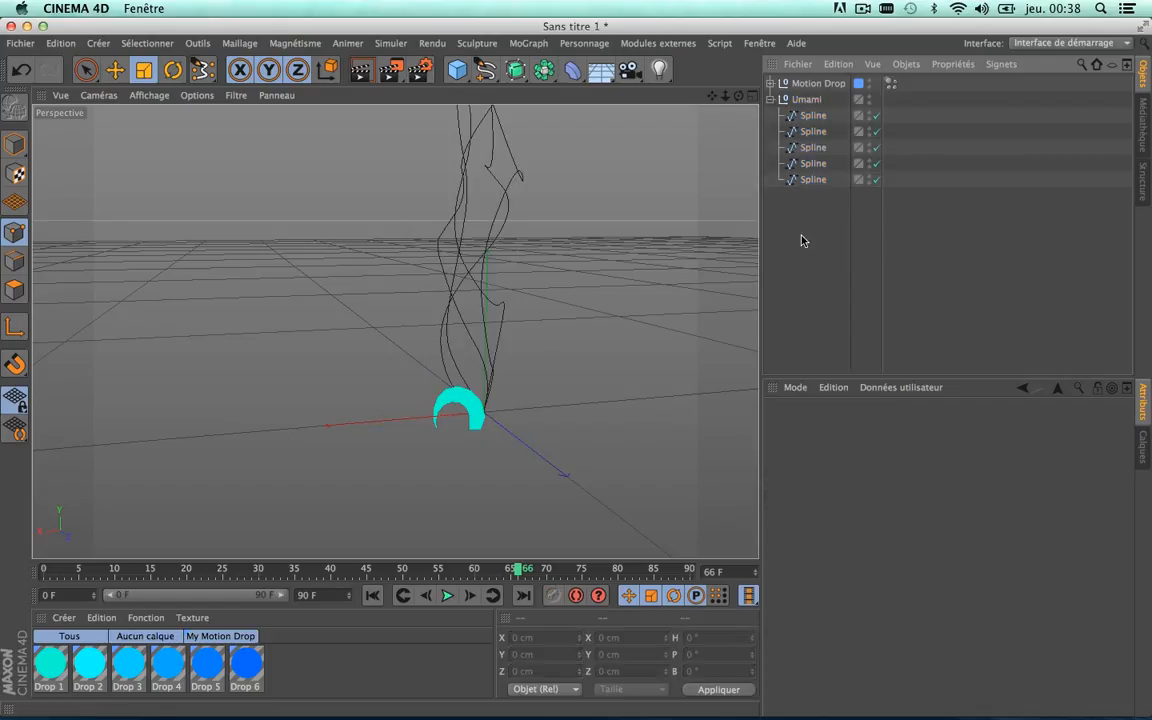
Rename the first three splines under Umami as 1, 2 and 3
left_click(806, 117)
double_click(810, 116)
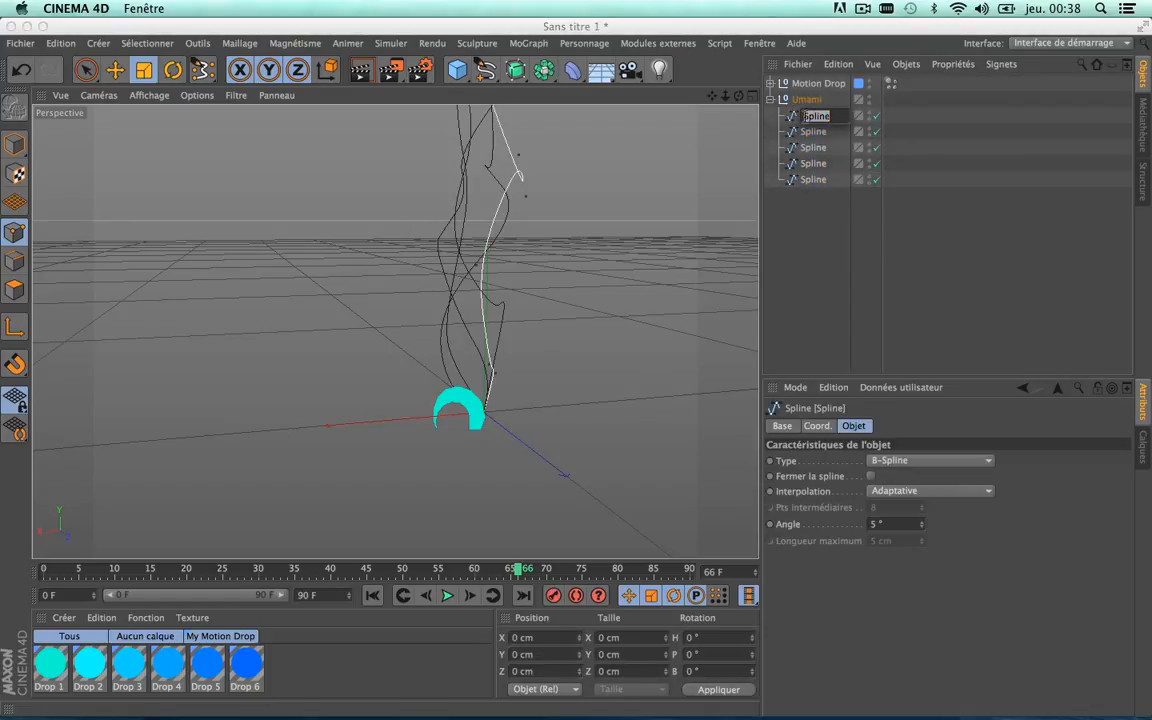
type("1")
left_click(810, 133)
double_click(809, 133)
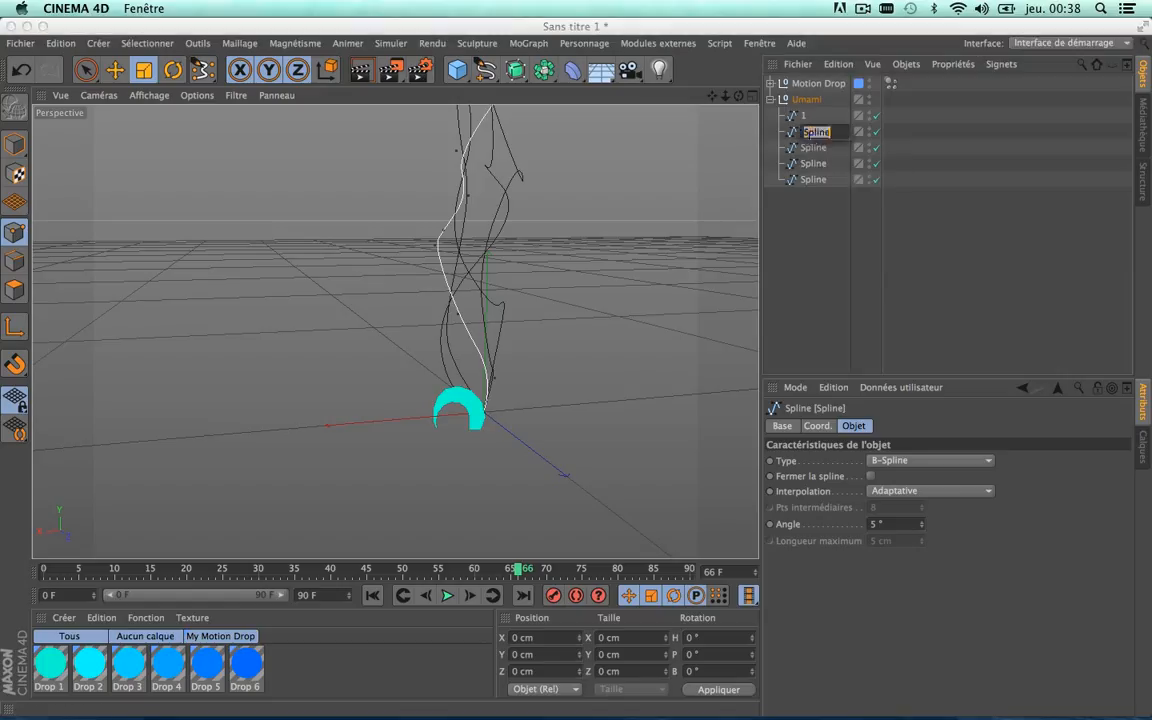
type("2")
left_click(818, 147)
double_click(822, 148)
type("3")
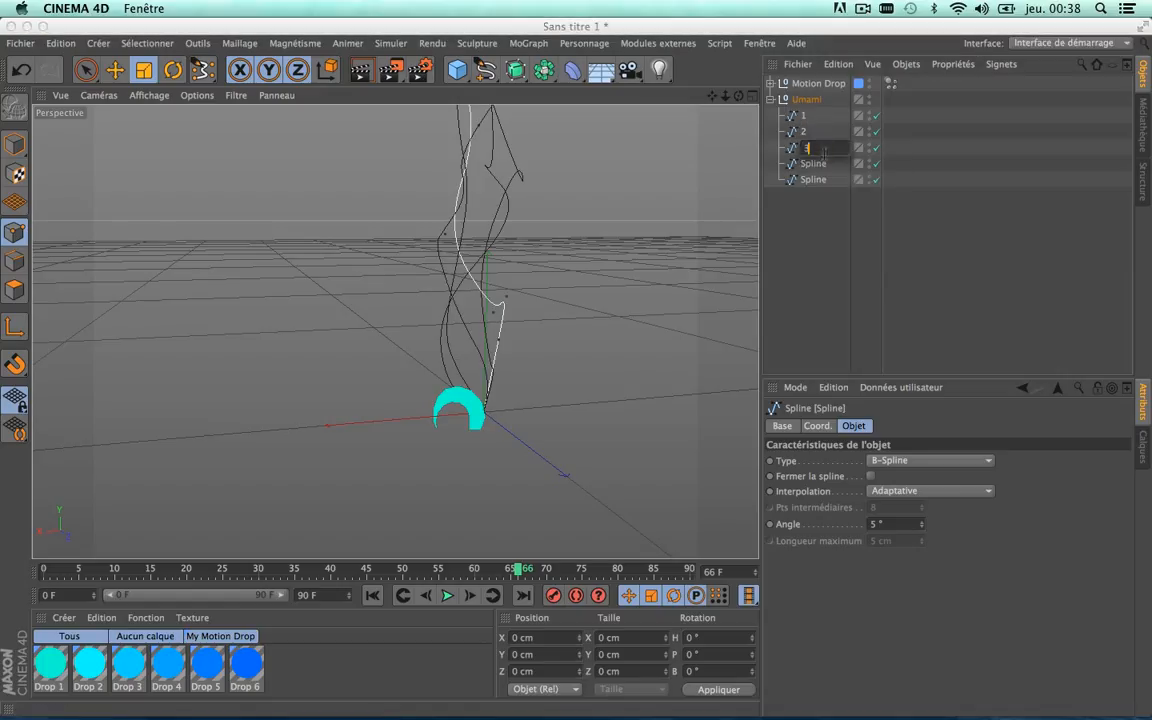
Rename the last two splines under Umami as 4 and 5
left_click(813, 164)
double_click(816, 164)
type("4")
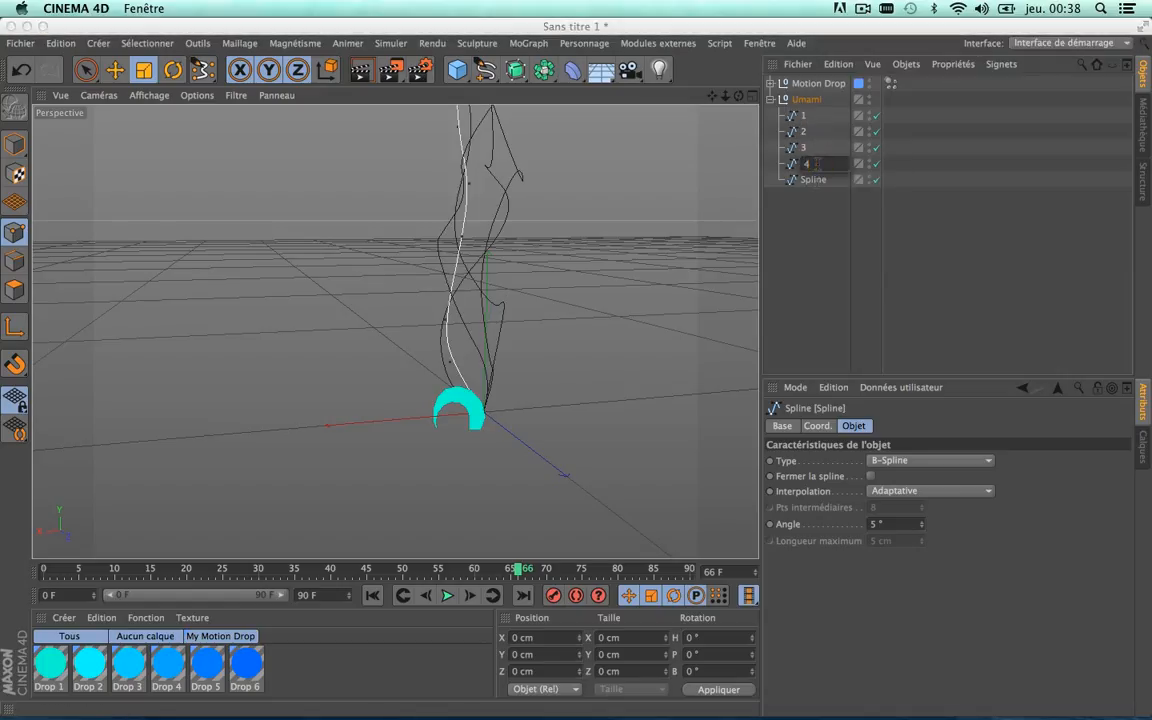
left_click(815, 252)
left_click(810, 181)
double_click(812, 180)
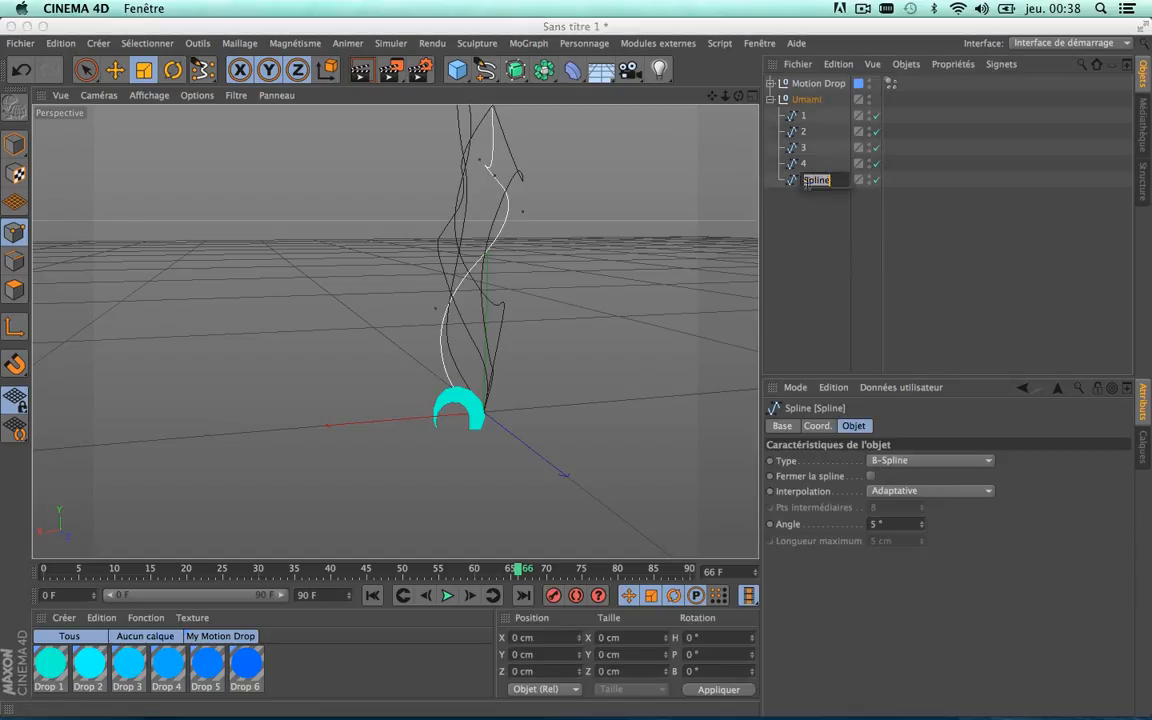
type("5")
left_click(810, 260)
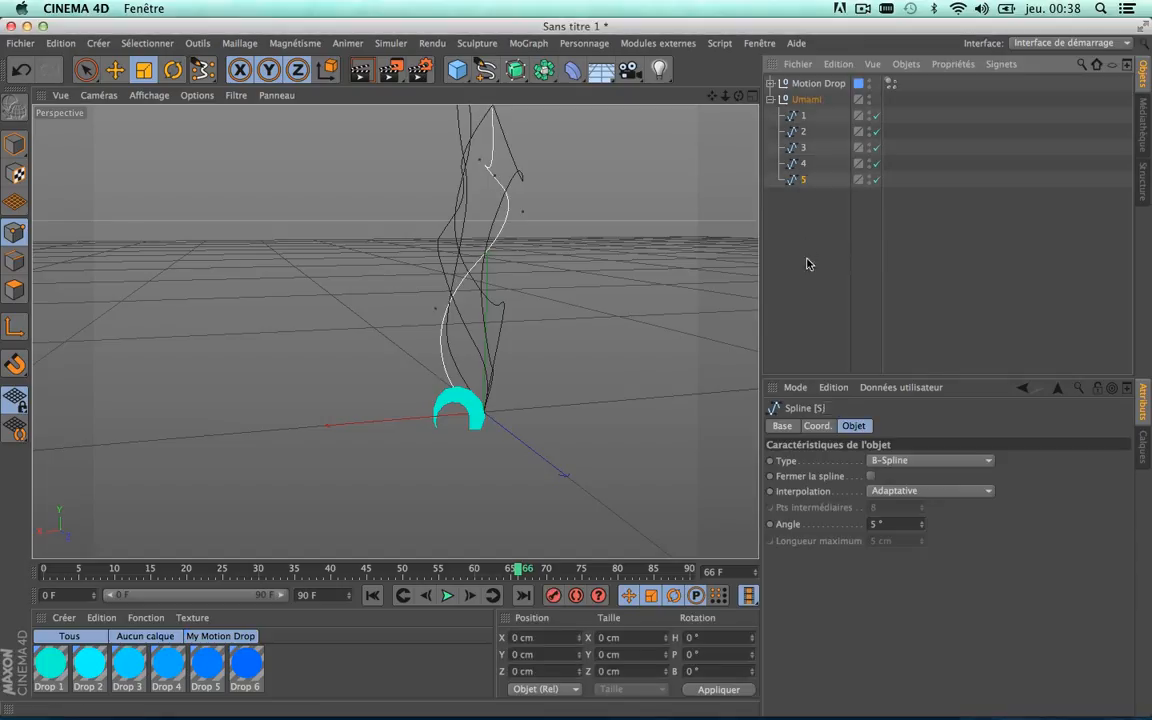
Assign spline 1 from the Umami group as the Motion Drop's Spline Path under Follow Path
left_click(771, 100)
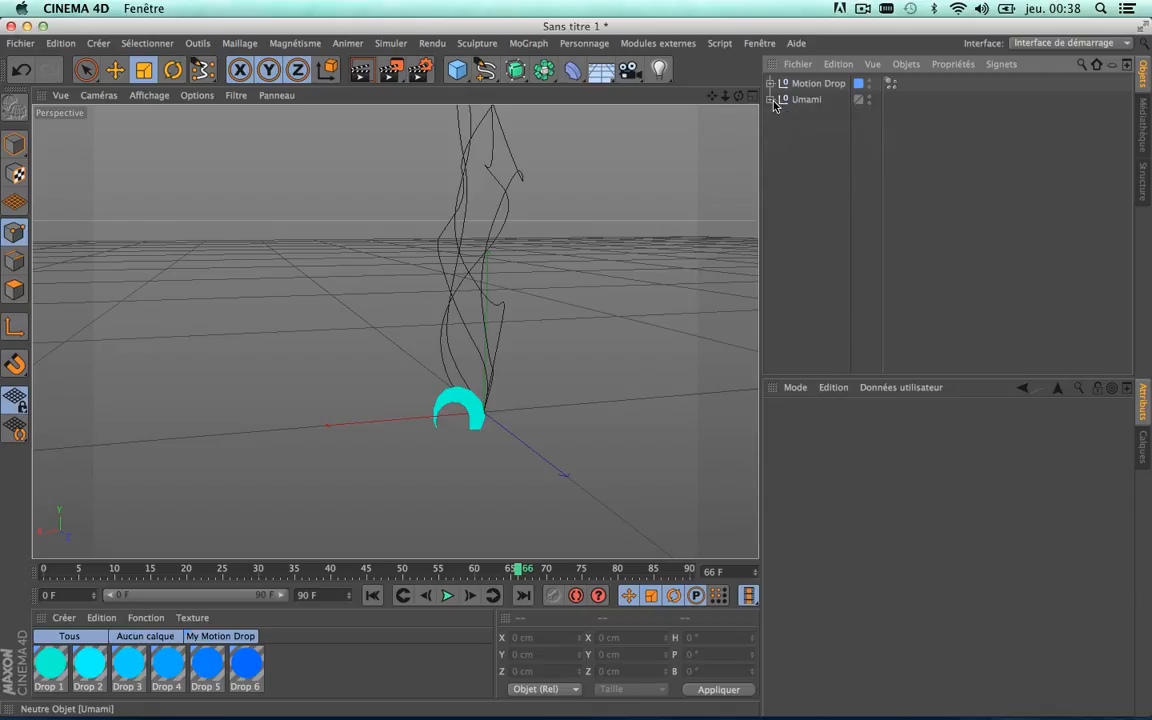
left_click(771, 100)
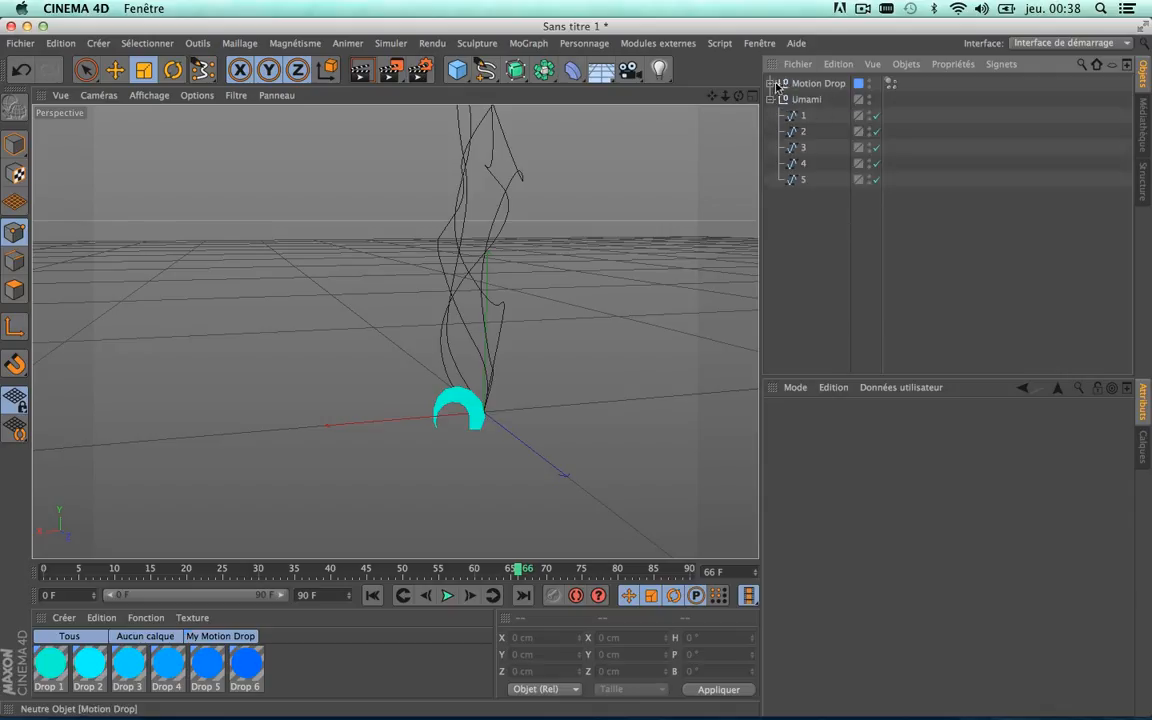
left_click(810, 84)
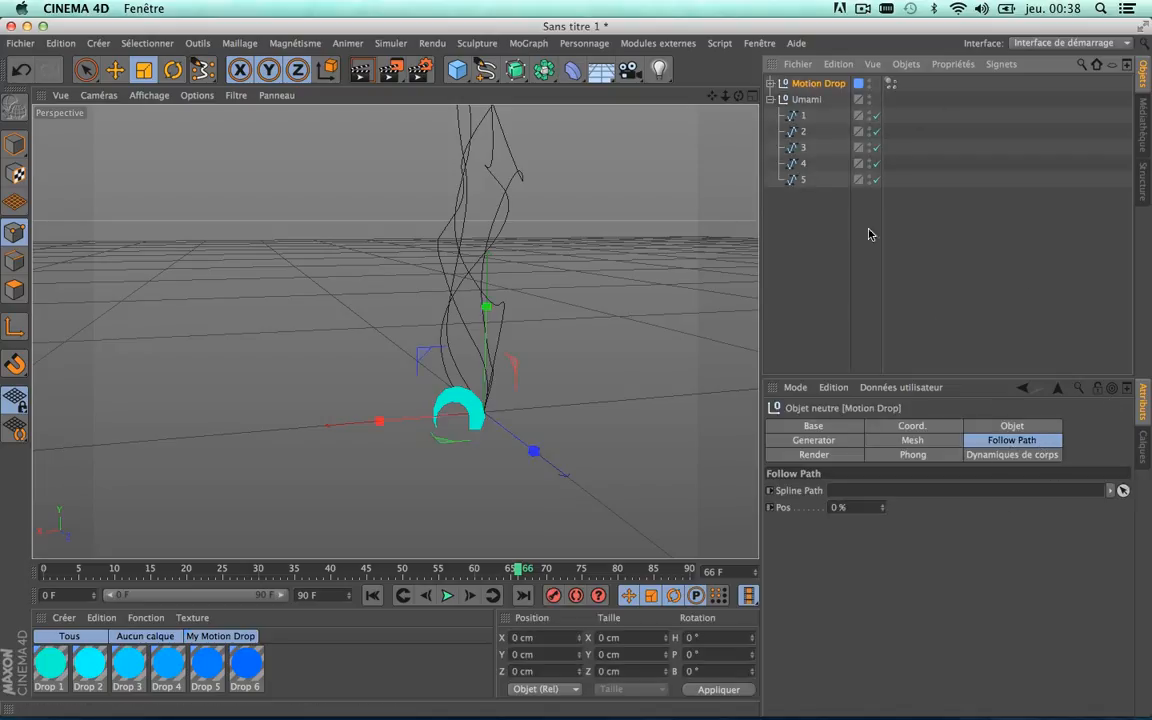
left_click_drag(800, 119, 880, 490)
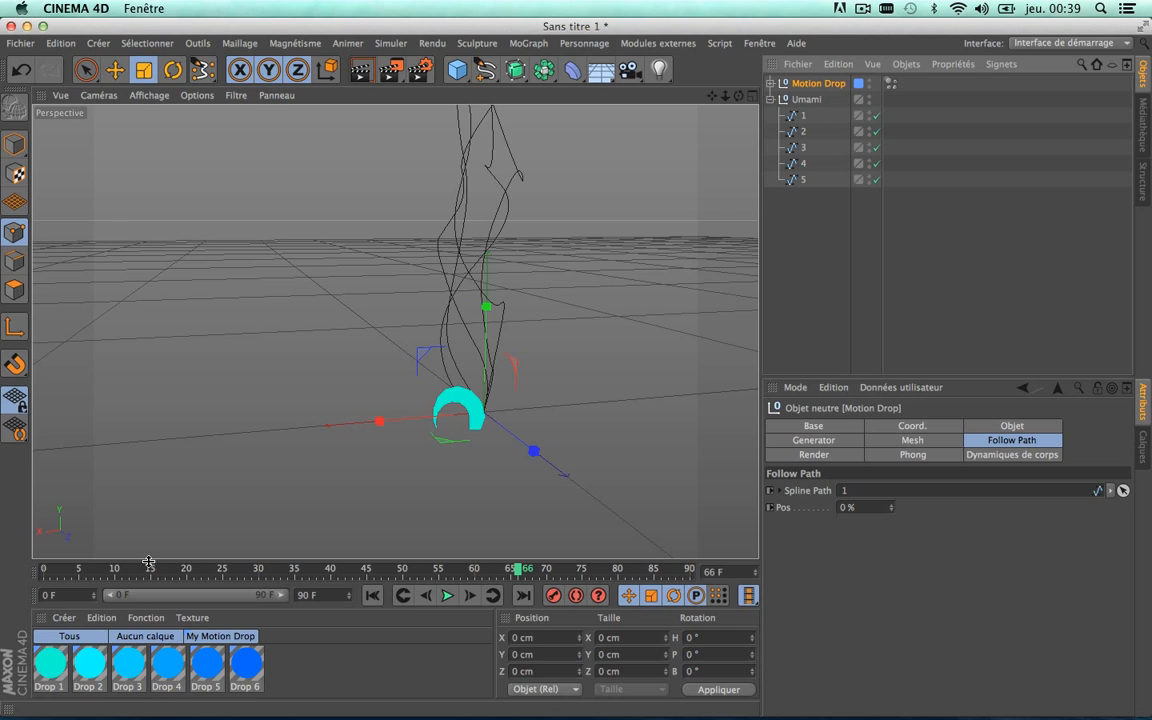
Keyframe the Motion Drop's Follow Path Pos at 0% on frame 0 and 100% on frame 90
left_click_drag(150, 570, 26, 572)
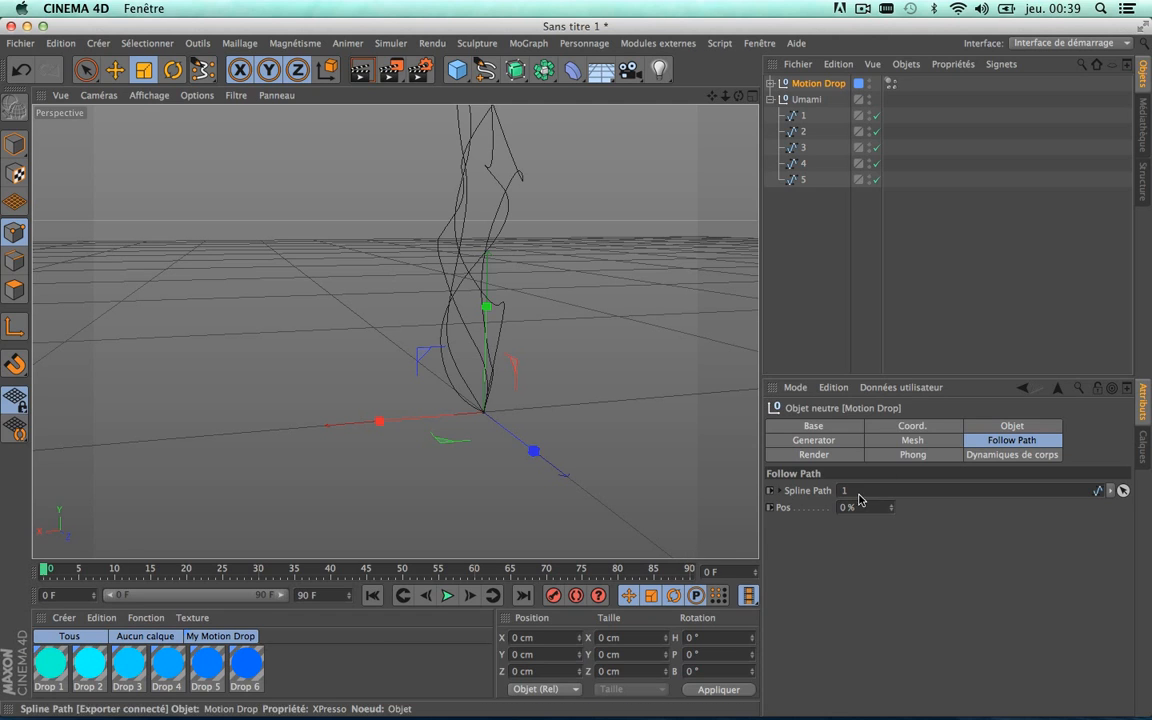
left_click(771, 511)
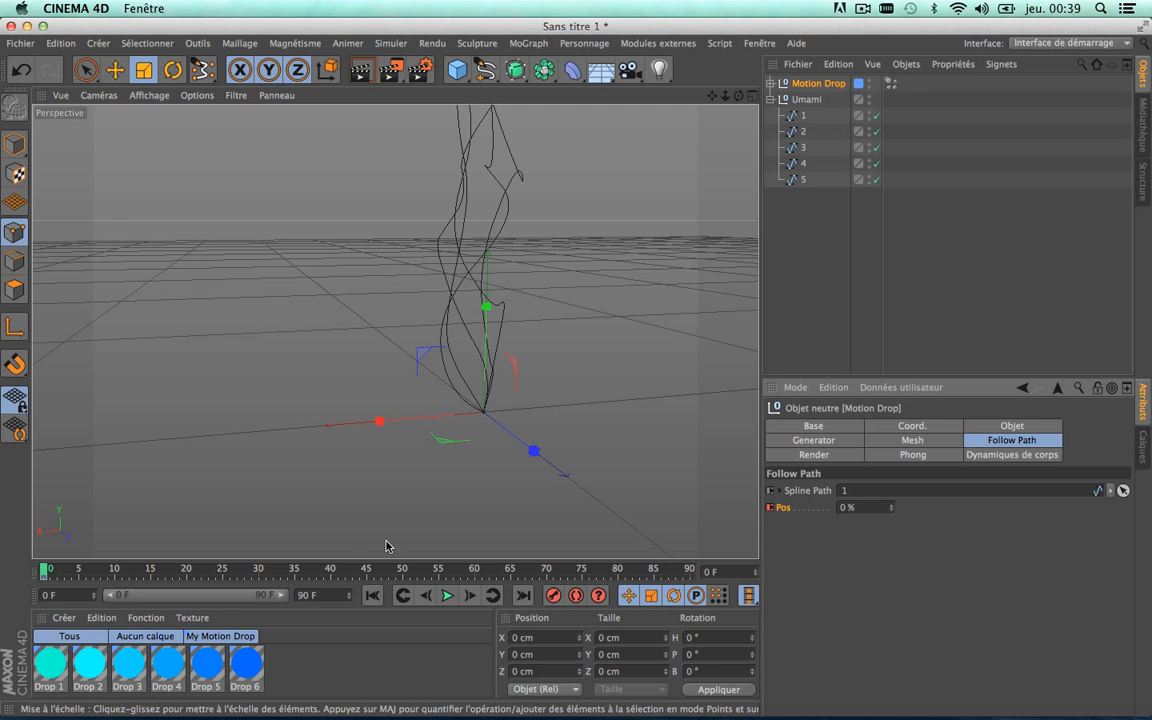
left_click_drag(372, 569, 714, 588)
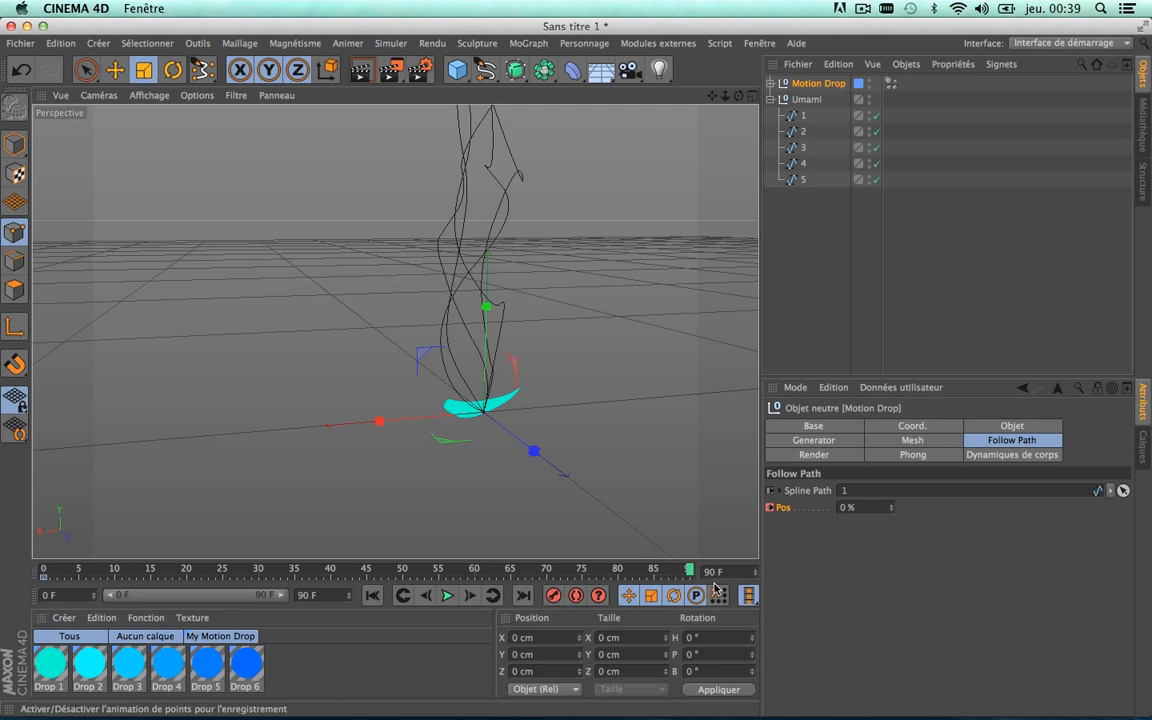
left_click_drag(891, 508, 891, 408)
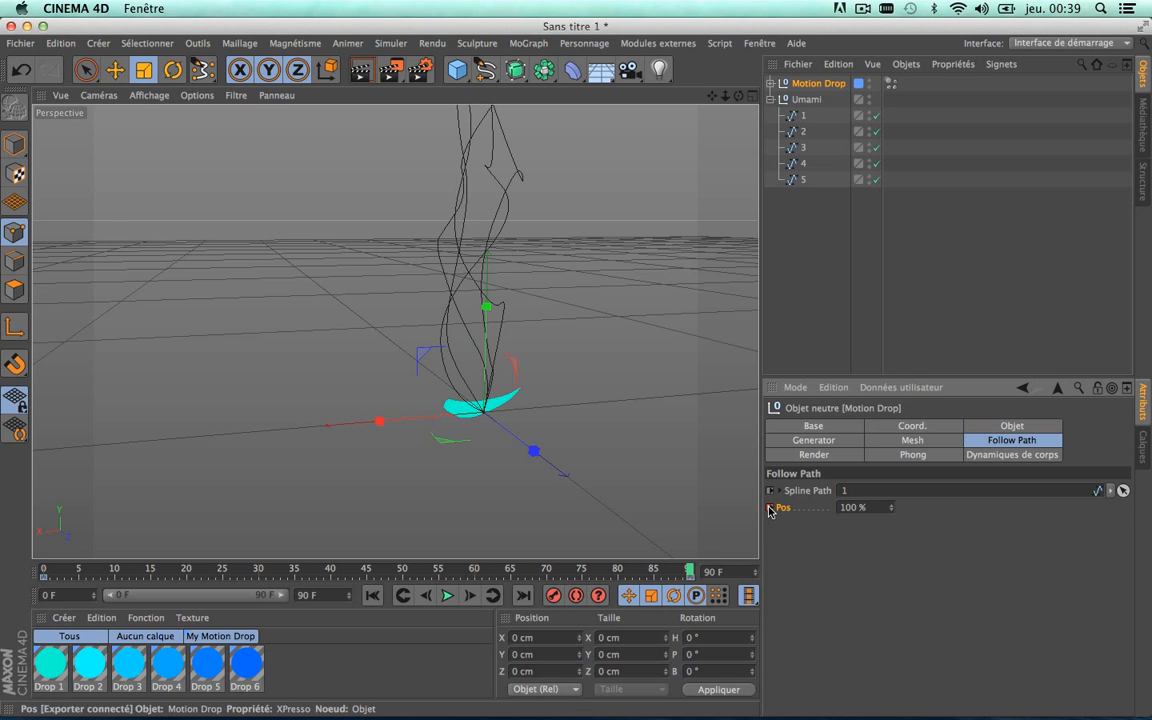
Play the animation from frame 0 to check the single drop along the full spline height, stopping at frame 45
left_click_drag(689, 577, 18, 541)
left_click_drag(630, 393, 663, 388, "alt")
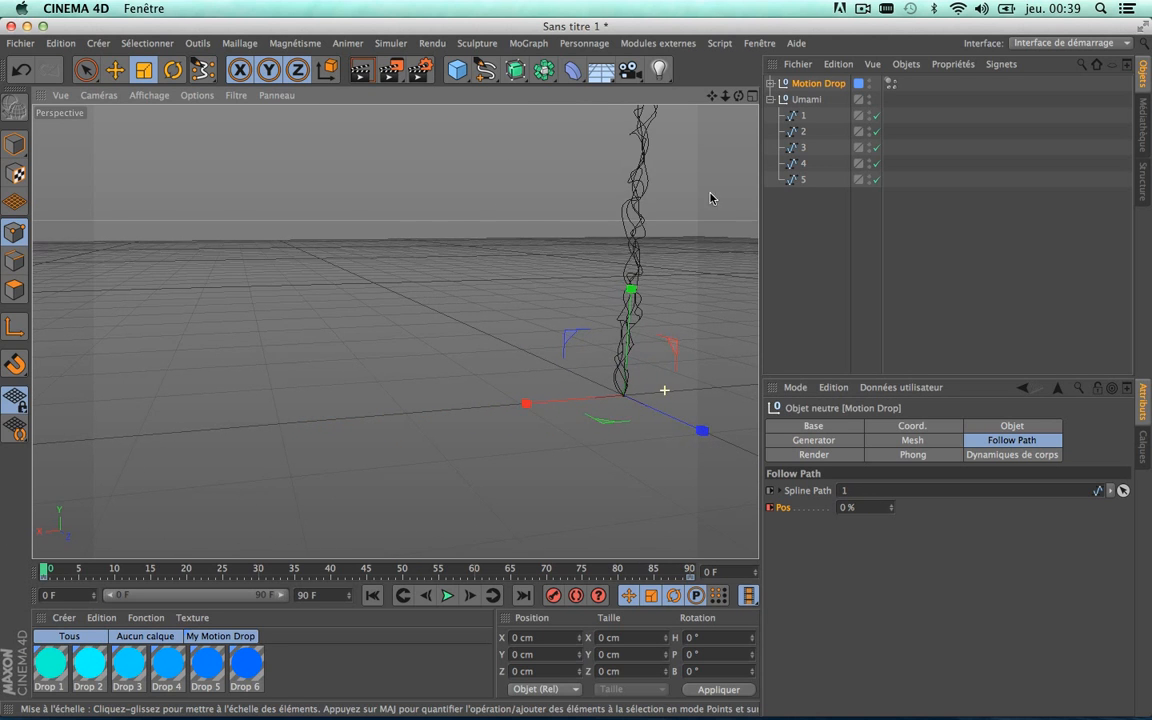
left_click_drag(589, 342, 695, 157, "alt")
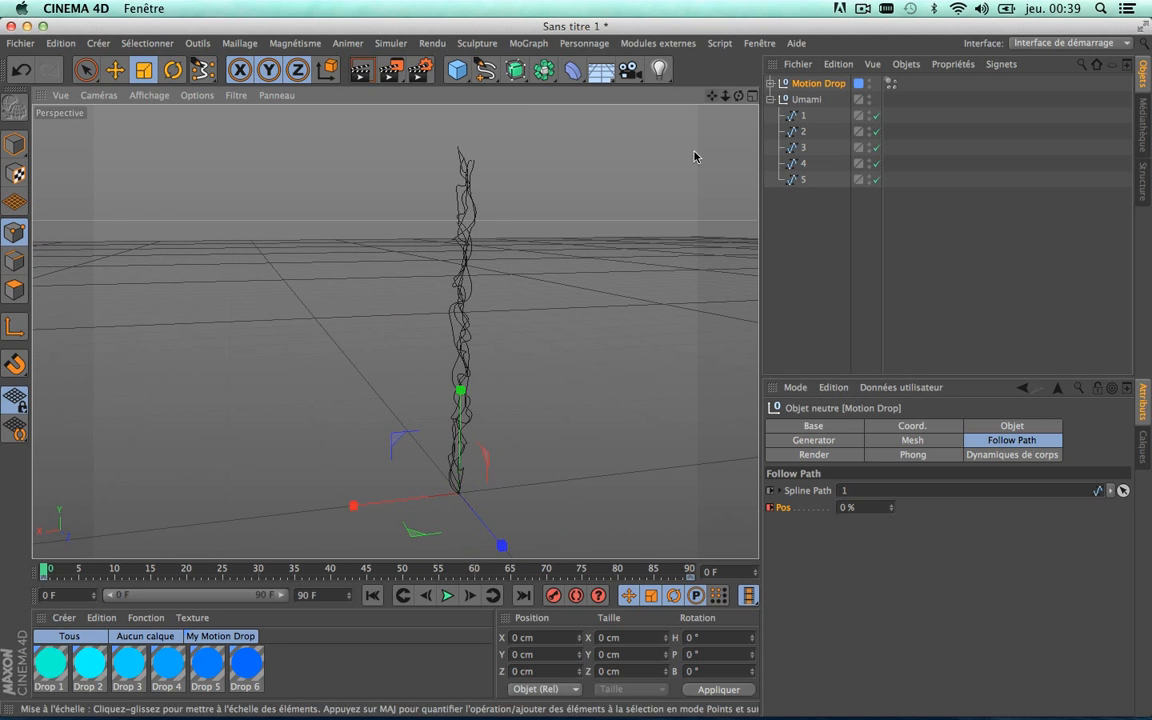
left_click(447, 595)
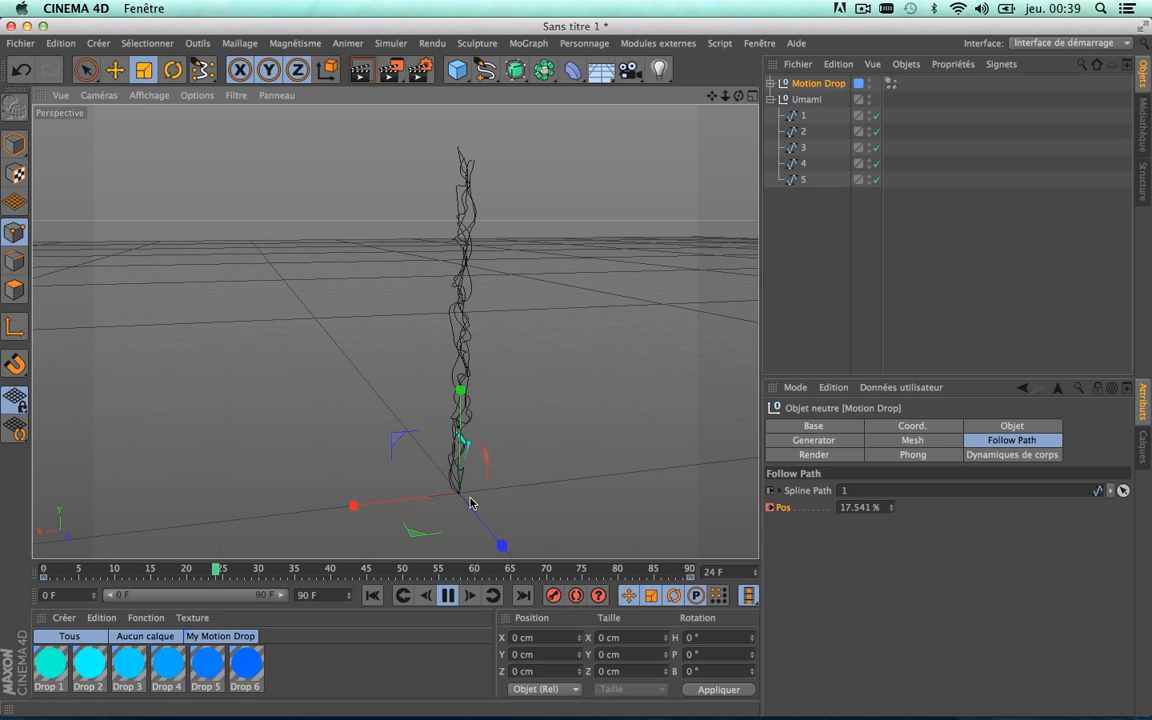
left_click(447, 595)
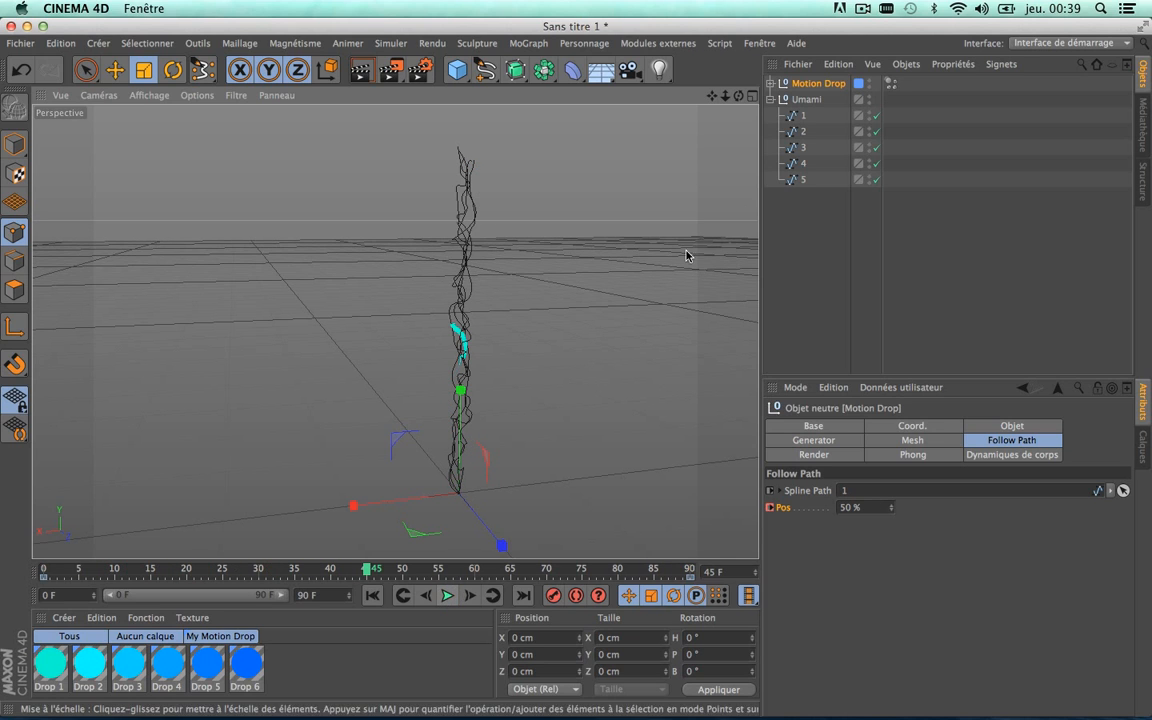
Enable Drops 2 through 6 in the Motion Drop's Generator settings
left_click(770, 83)
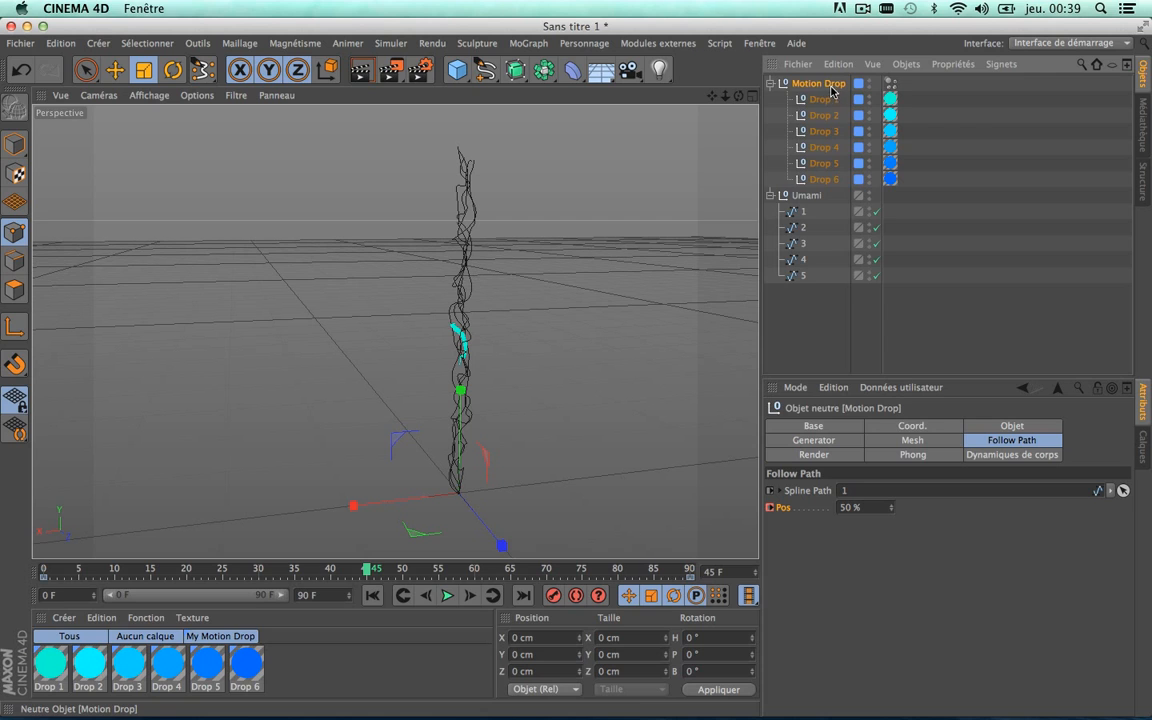
left_click(770, 84)
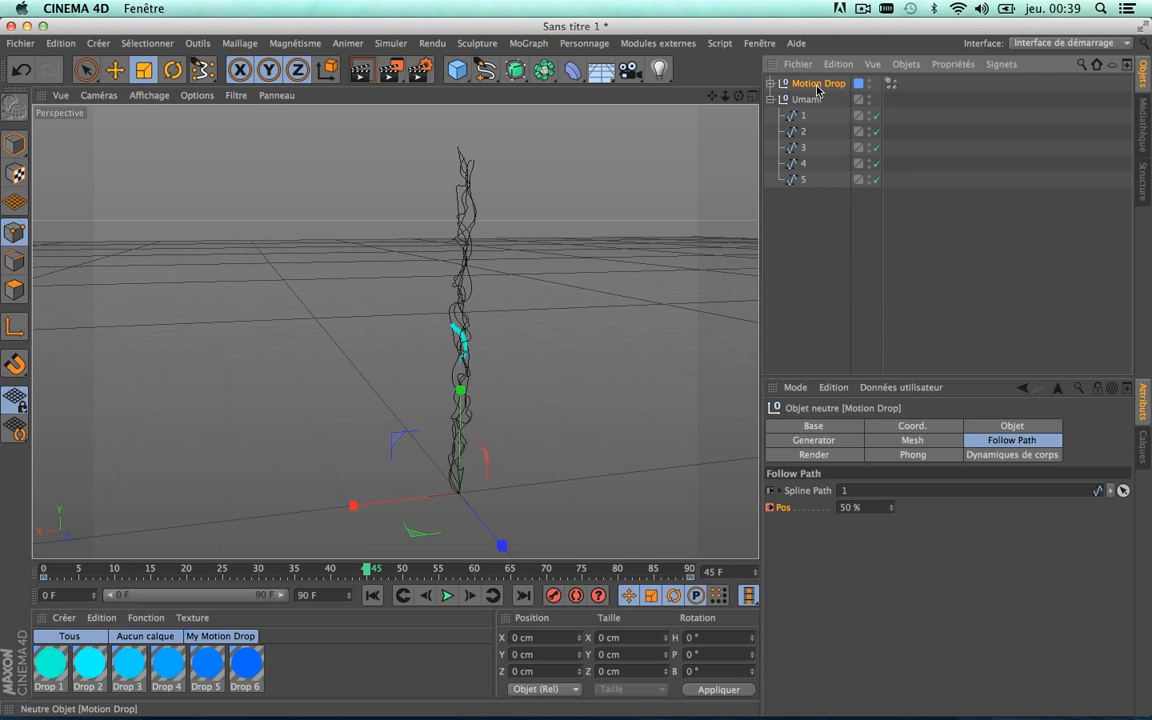
left_click(813, 441)
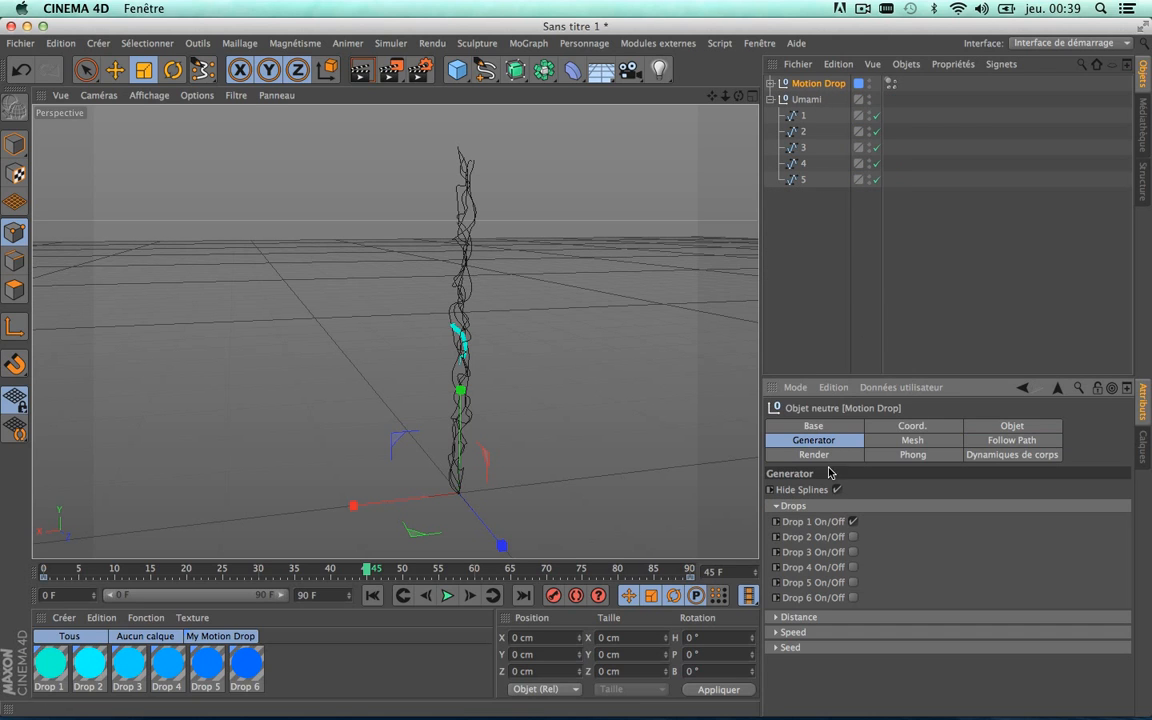
left_click(853, 551)
left_click(853, 567)
left_click(853, 582)
left_click(853, 597)
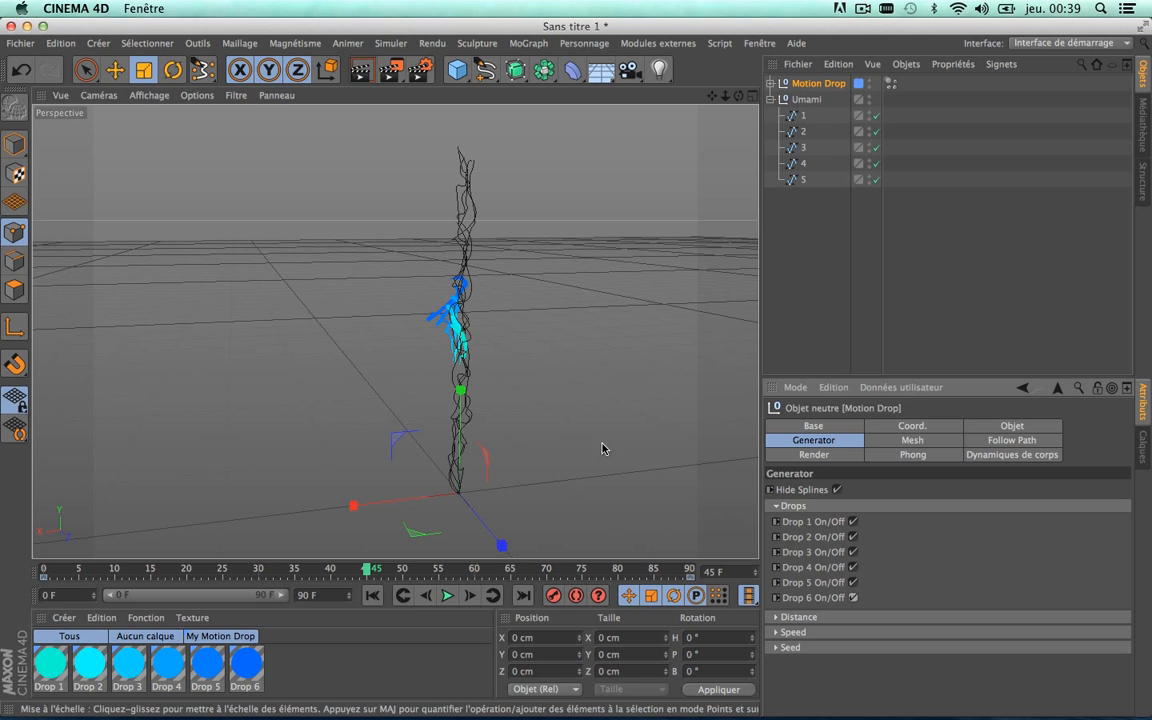
Temporarily switch off Drop 1 and Drop 2 in the Generator settings, and re-enable both
left_click(853, 521)
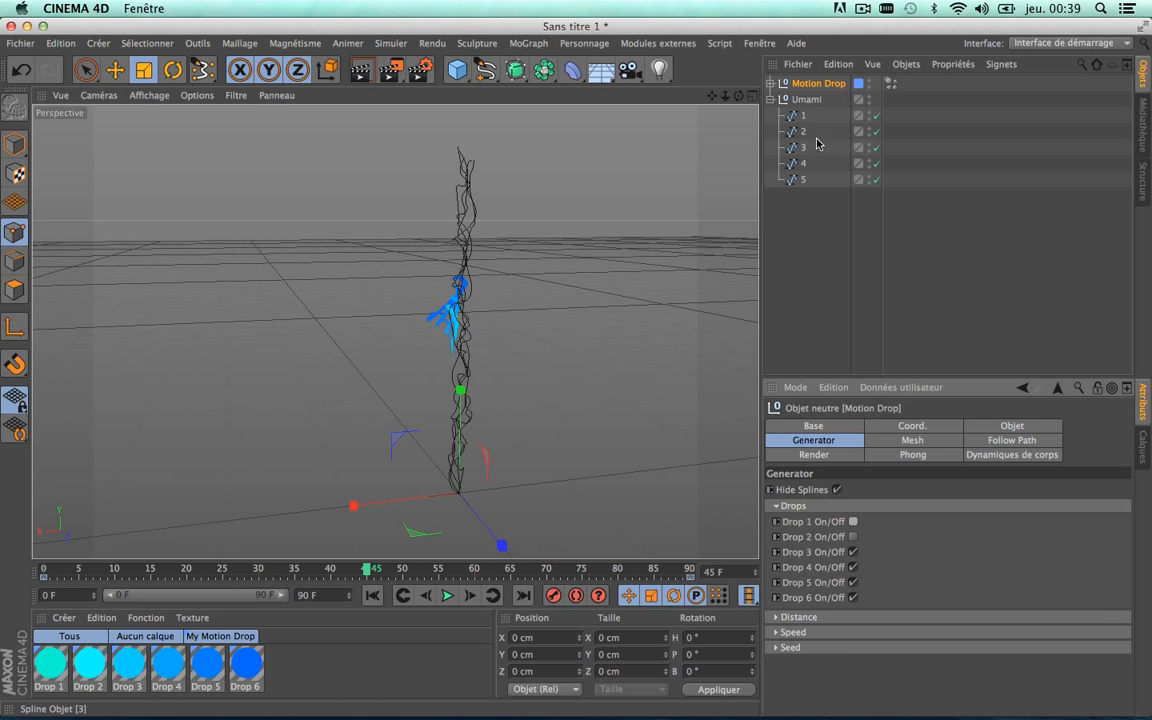
left_click(770, 83)
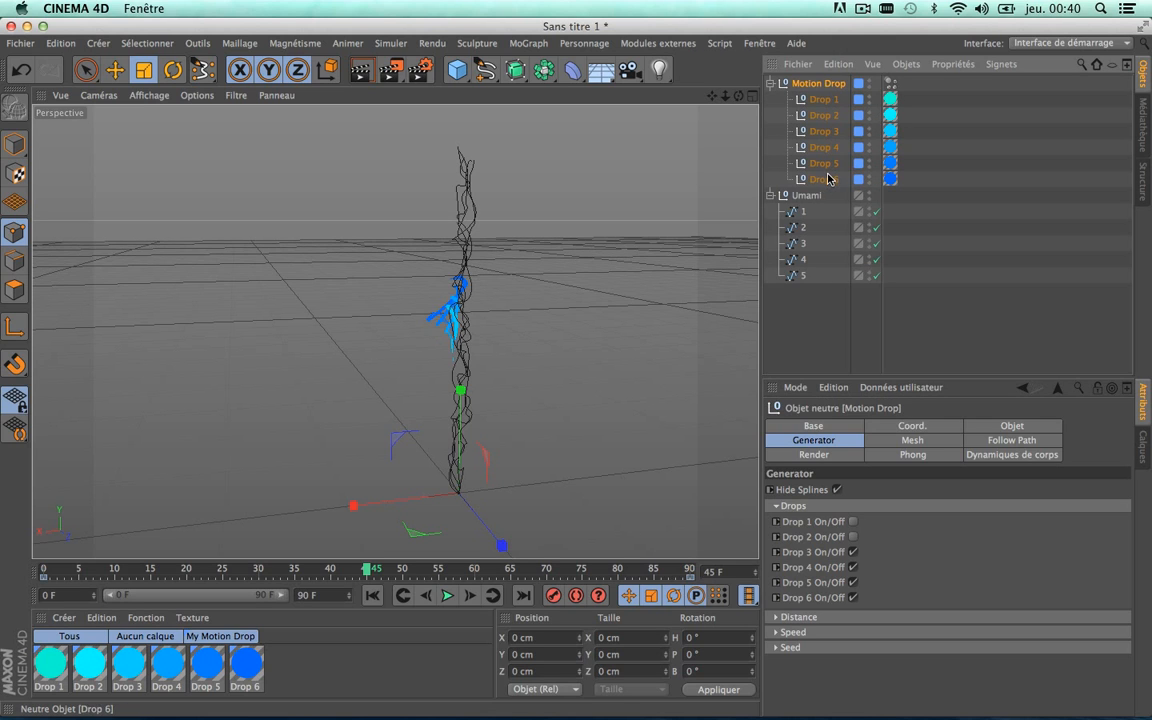
left_click(770, 83)
left_click(853, 536)
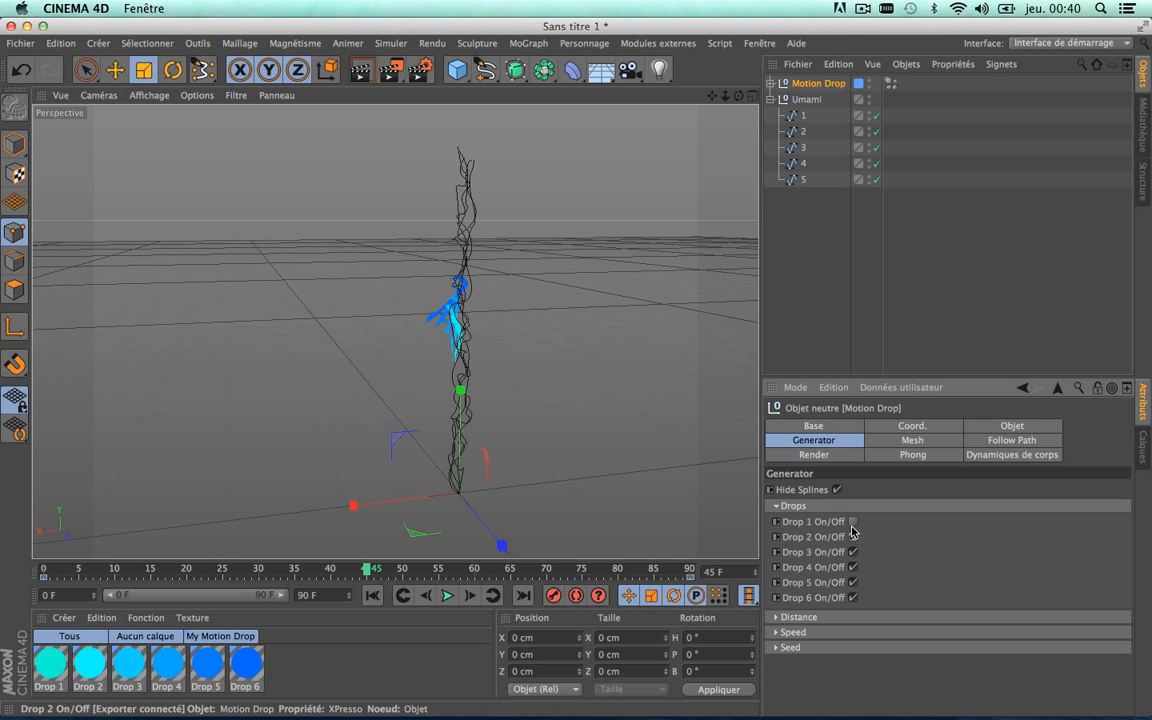
left_click(853, 521)
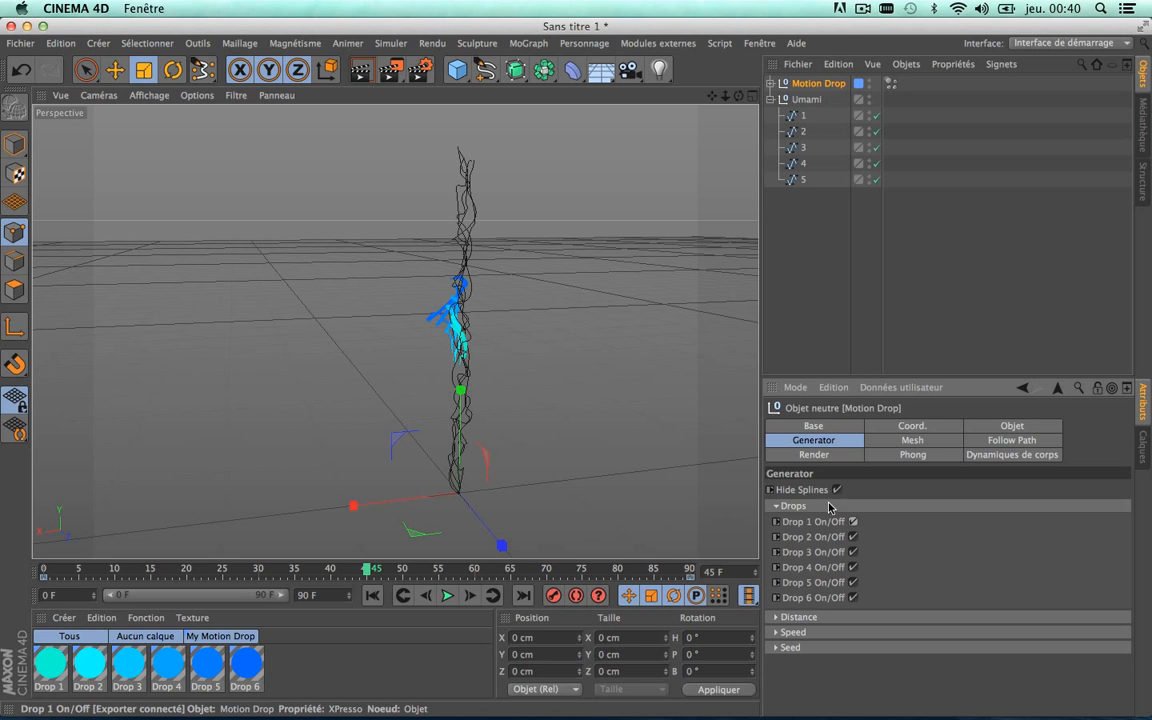
left_click(770, 83)
left_click(770, 83)
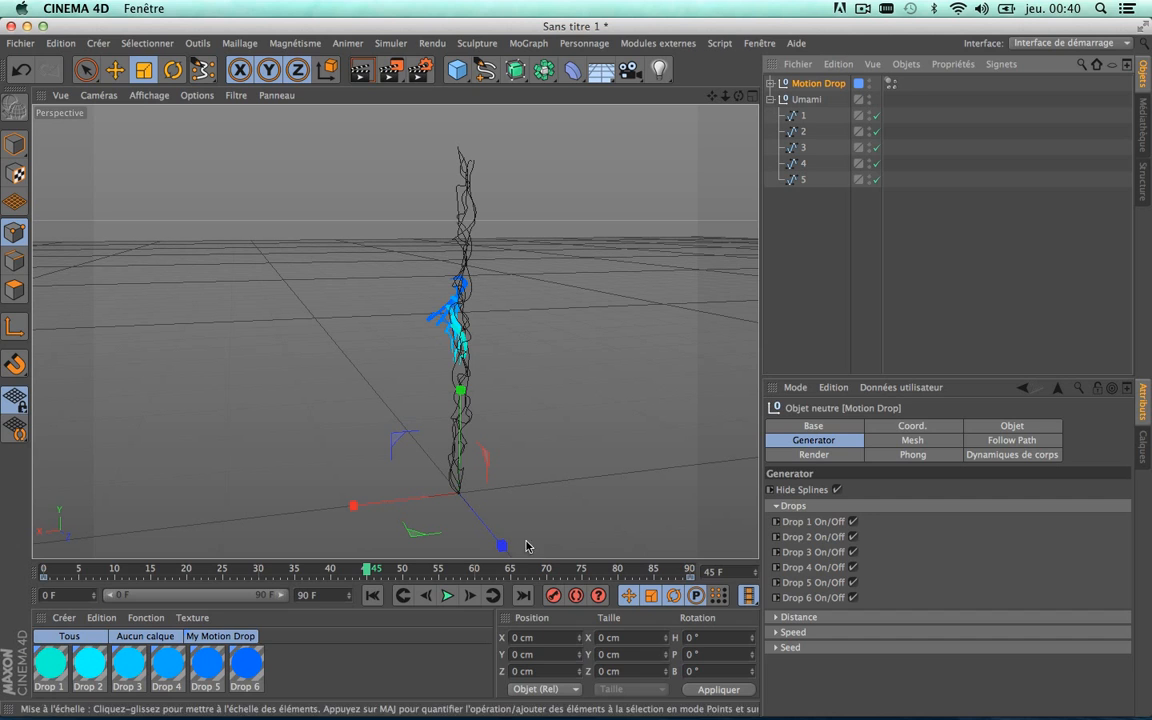
Play the animation to check how all six drops travel along the spline path
left_click(447, 595)
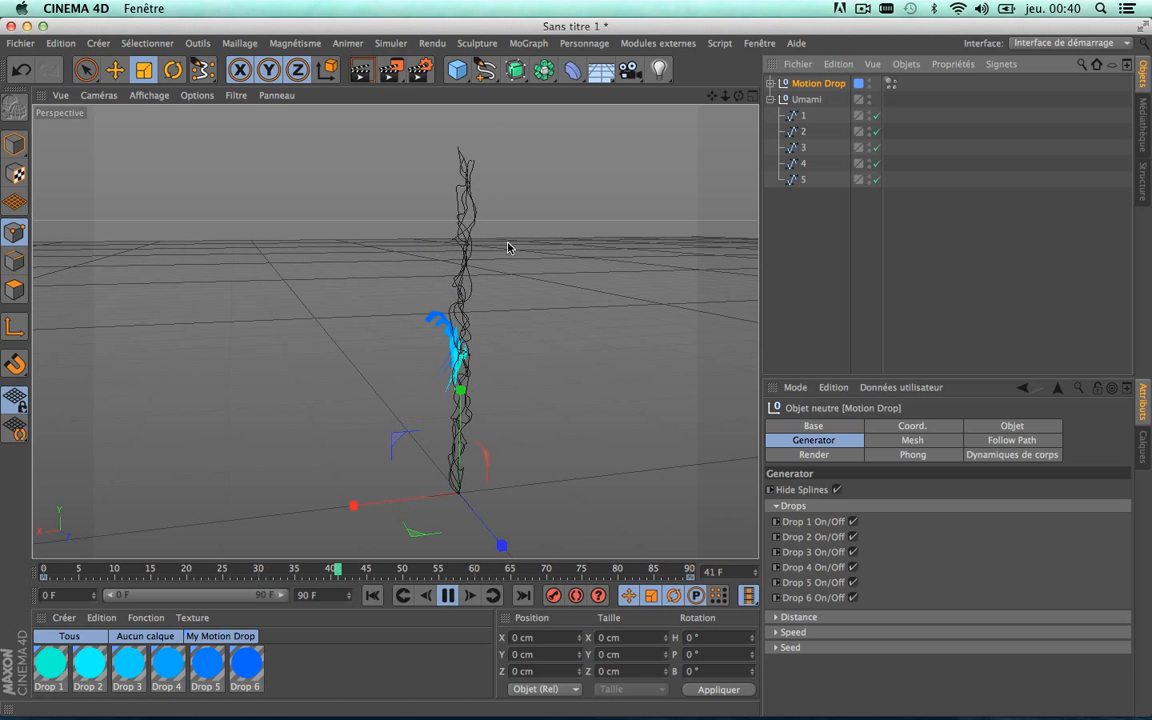
scroll(462, 264, "up", 2)
scroll(462, 264, "down", 1)
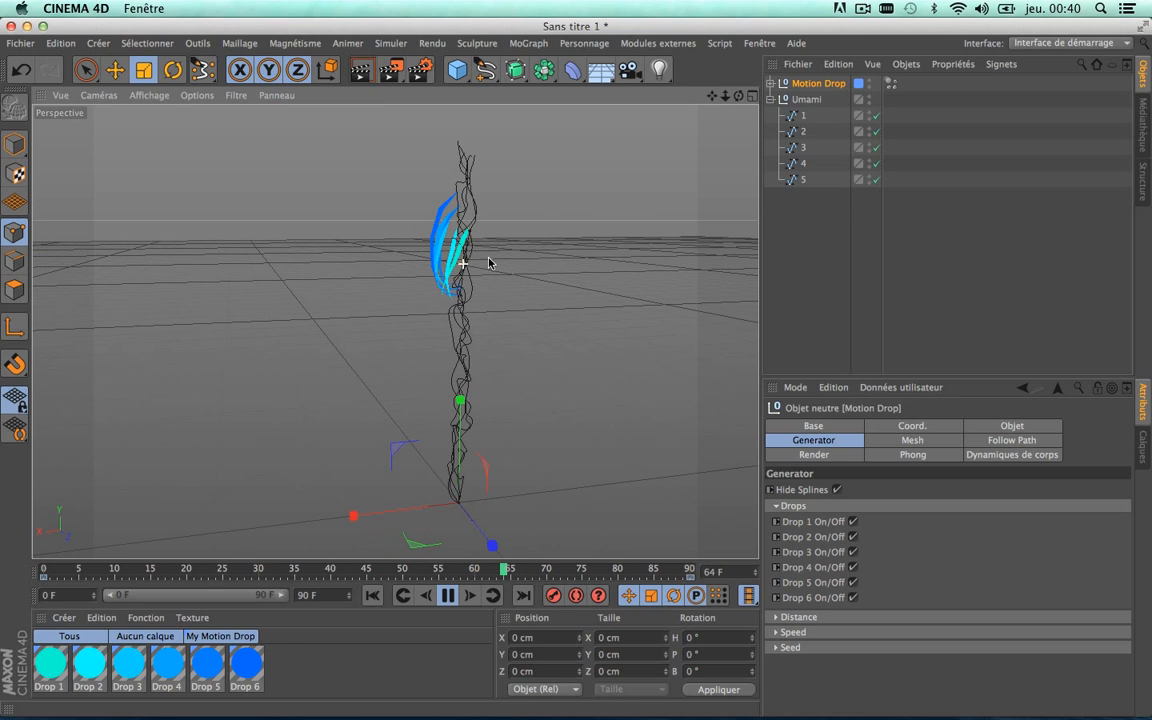
Set the Motion Drop's mesh Tail to 37 cm and Radius to 8.4 cm during playback, and stop at frame 54
left_click(912, 440)
left_click(907, 508)
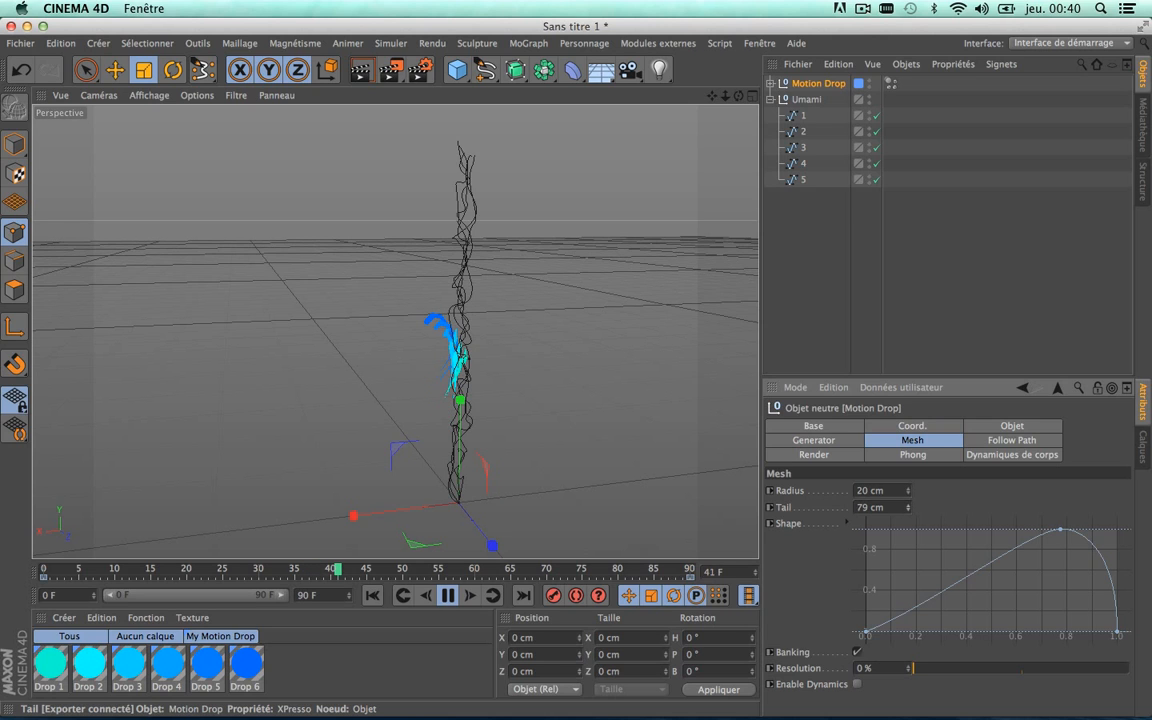
left_click_drag(907, 508, 907, 506)
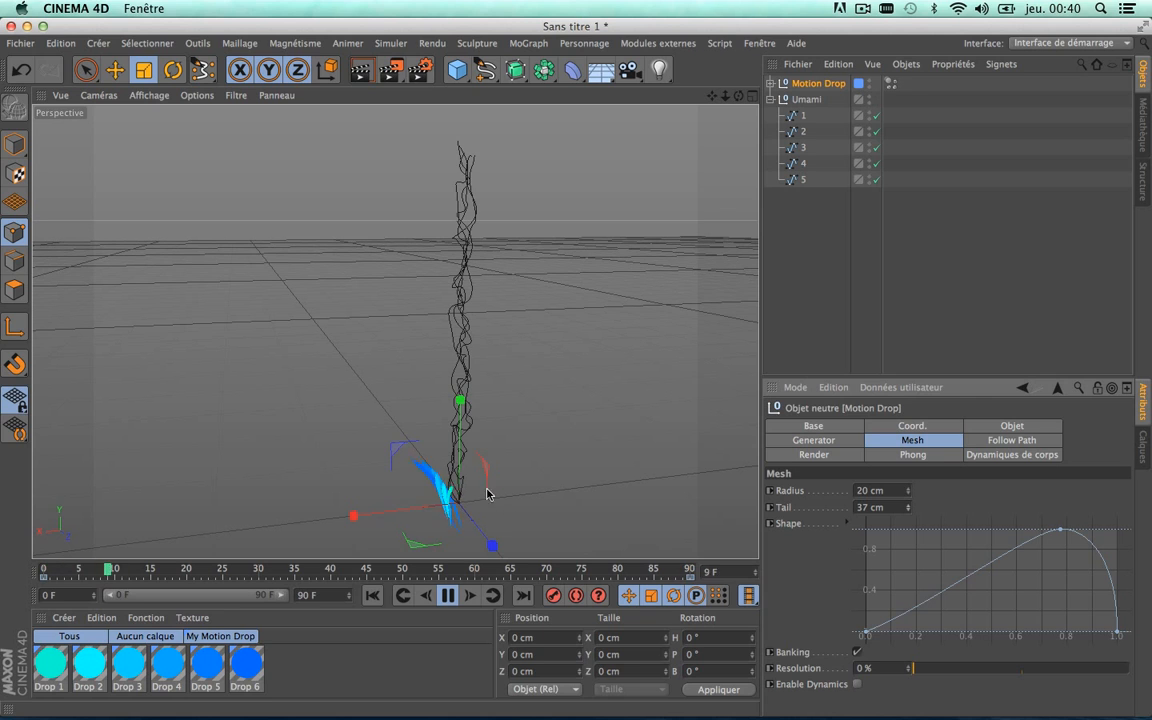
left_click_drag(908, 491, 908, 512)
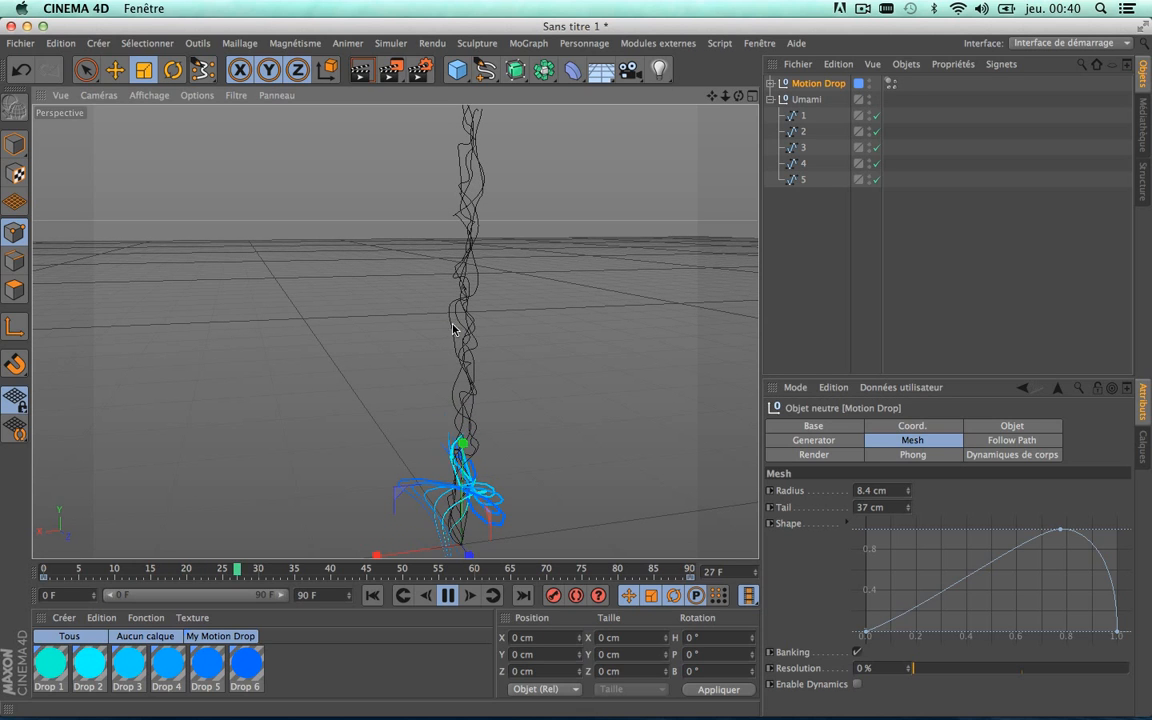
left_click(452, 595)
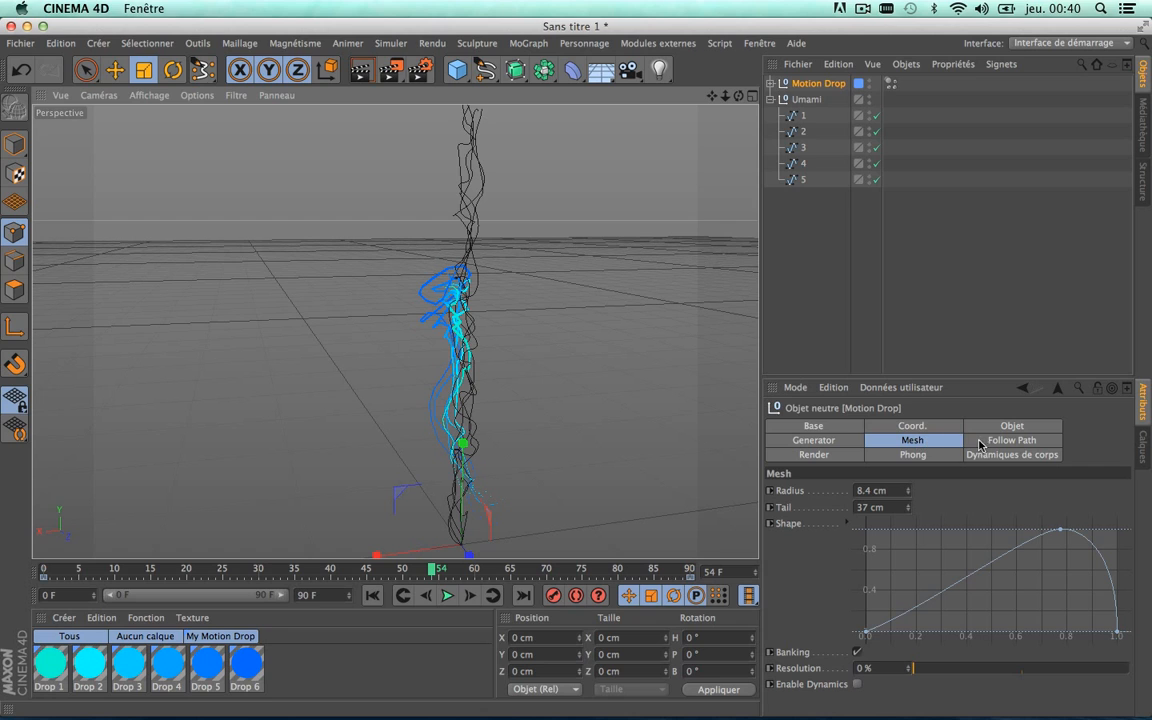
Try rotating the Umami group to 44° in Rotation B while playing the animation, undo the rotation and stop playback
left_click(805, 99)
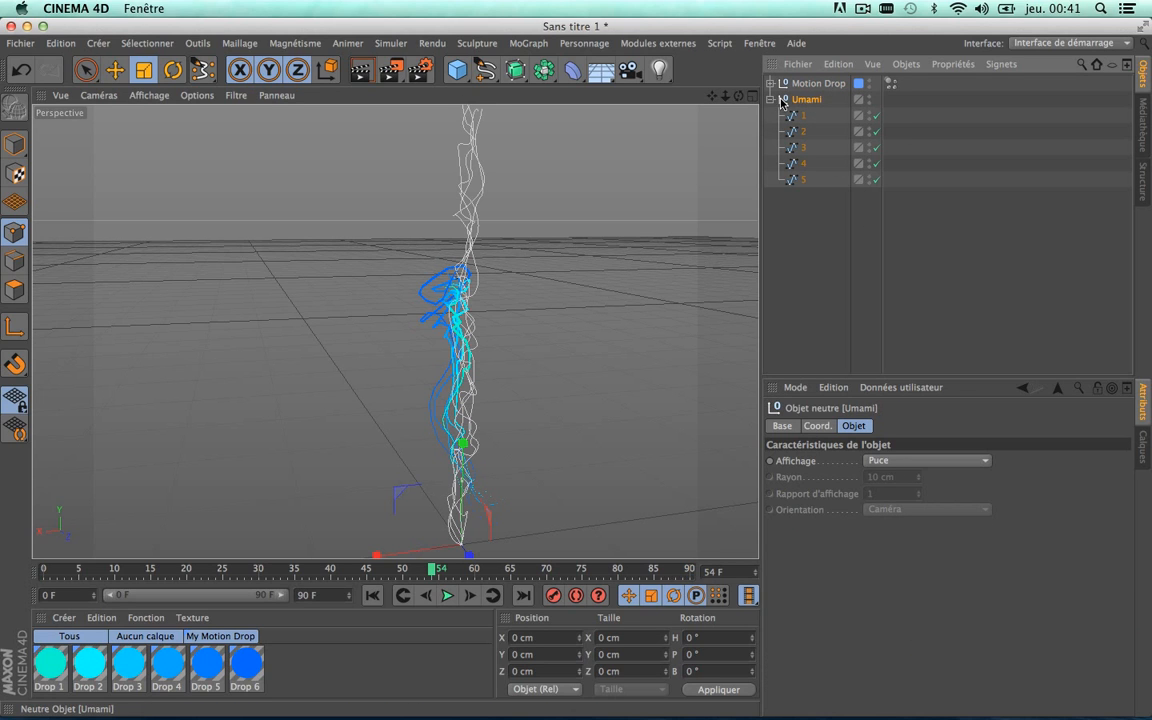
left_click(770, 100)
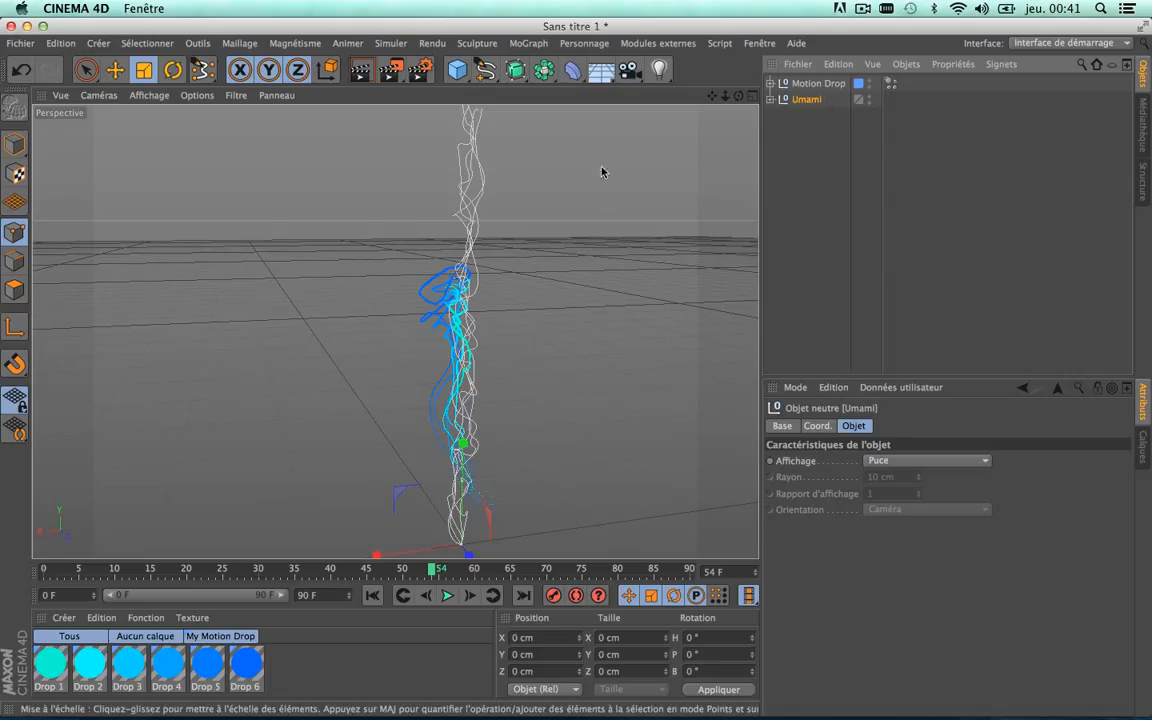
left_click(769, 100)
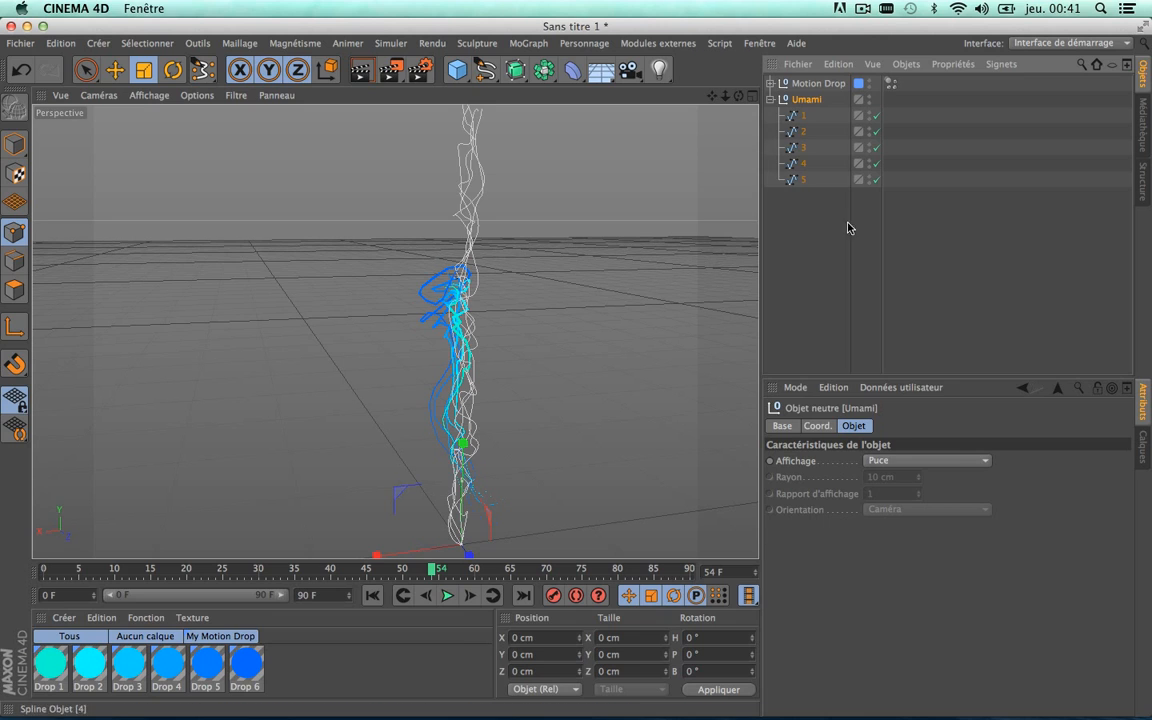
left_click(827, 426)
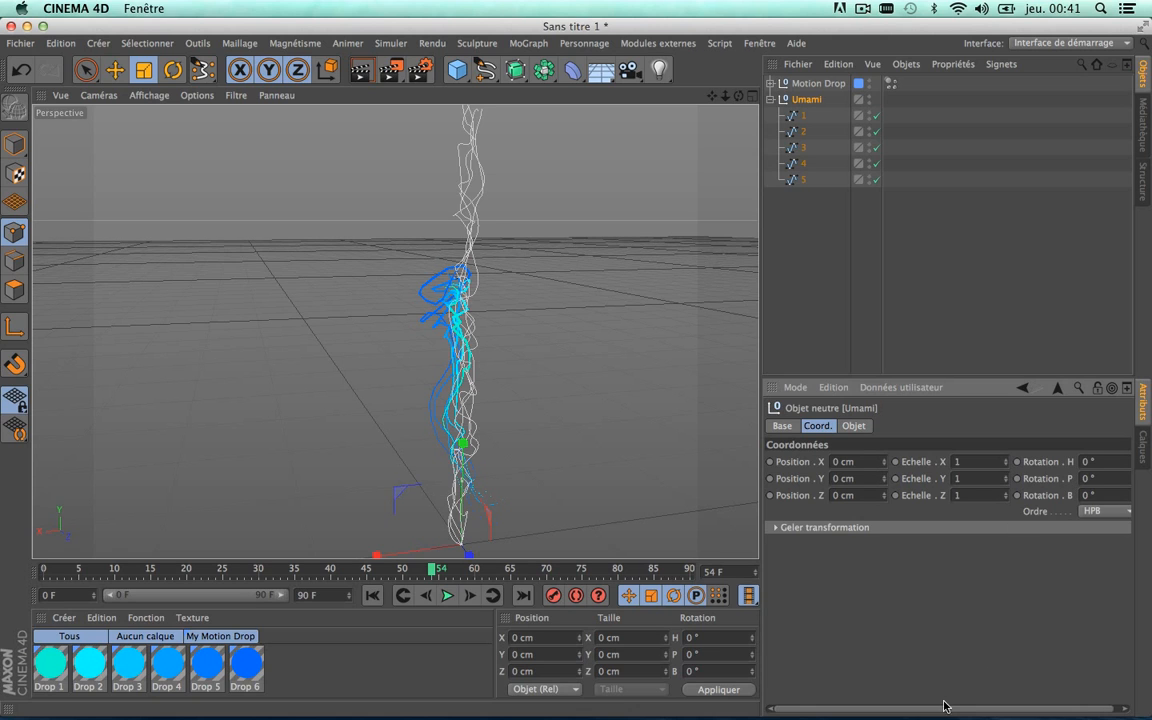
left_click_drag(936, 709, 976, 710)
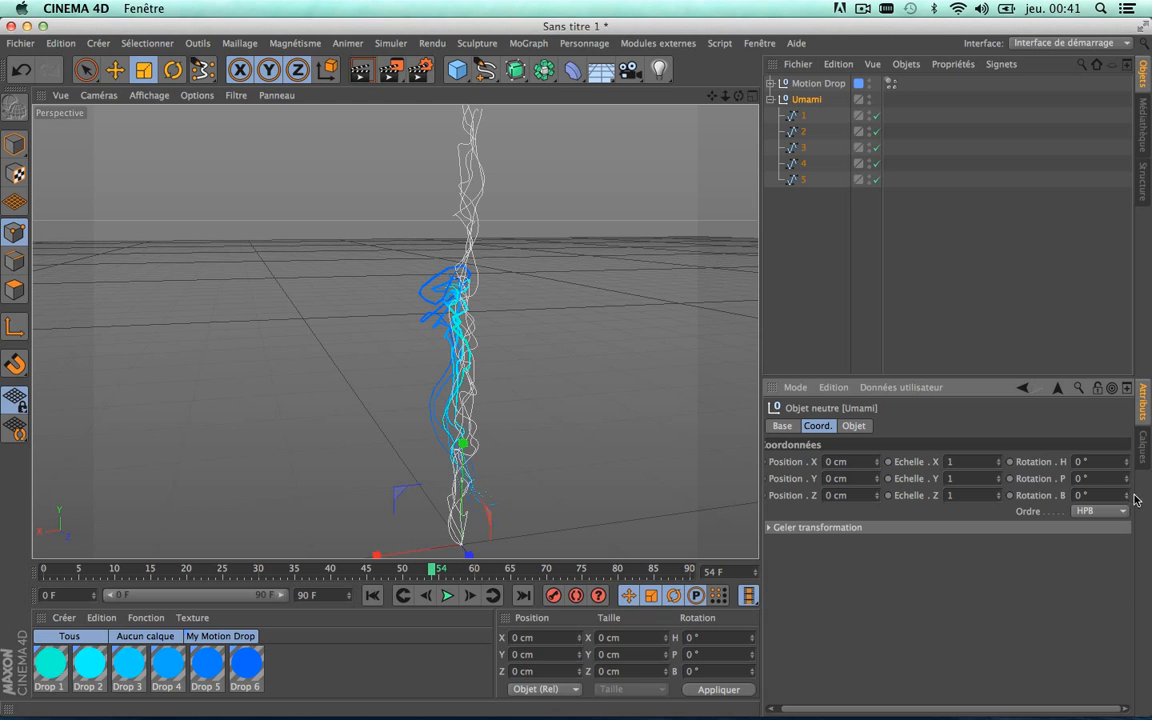
left_click_drag(1126, 496, 1016, 455)
left_click(447, 595)
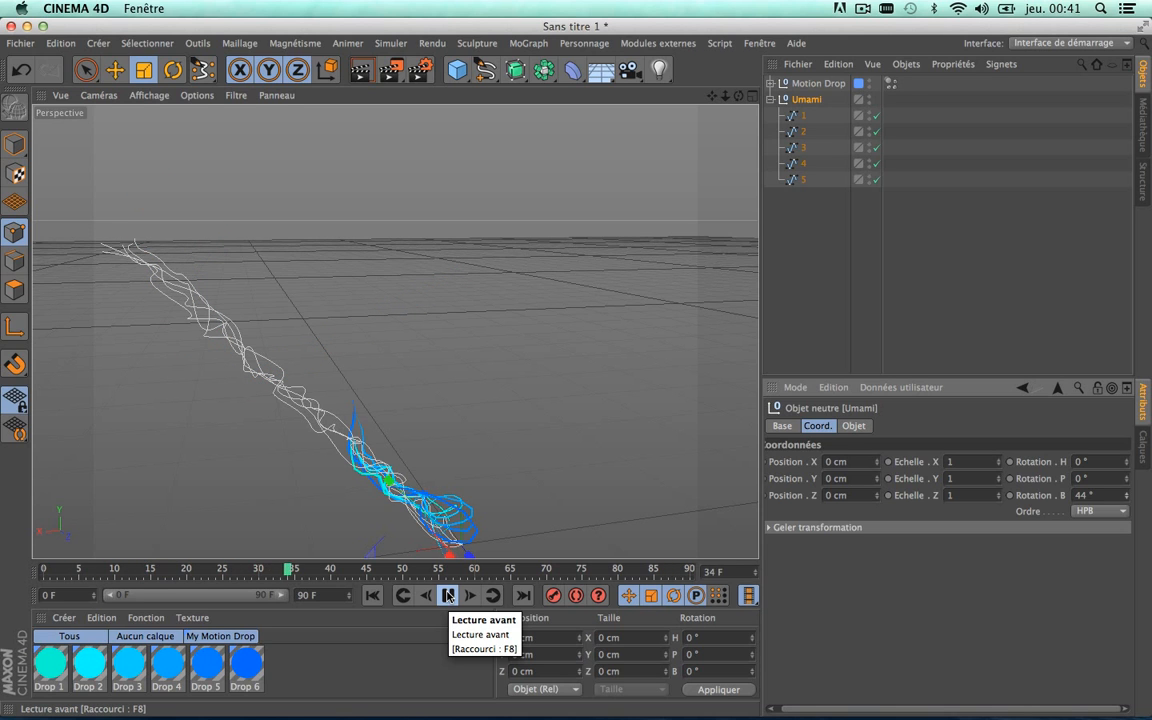
key("ctrl+z")
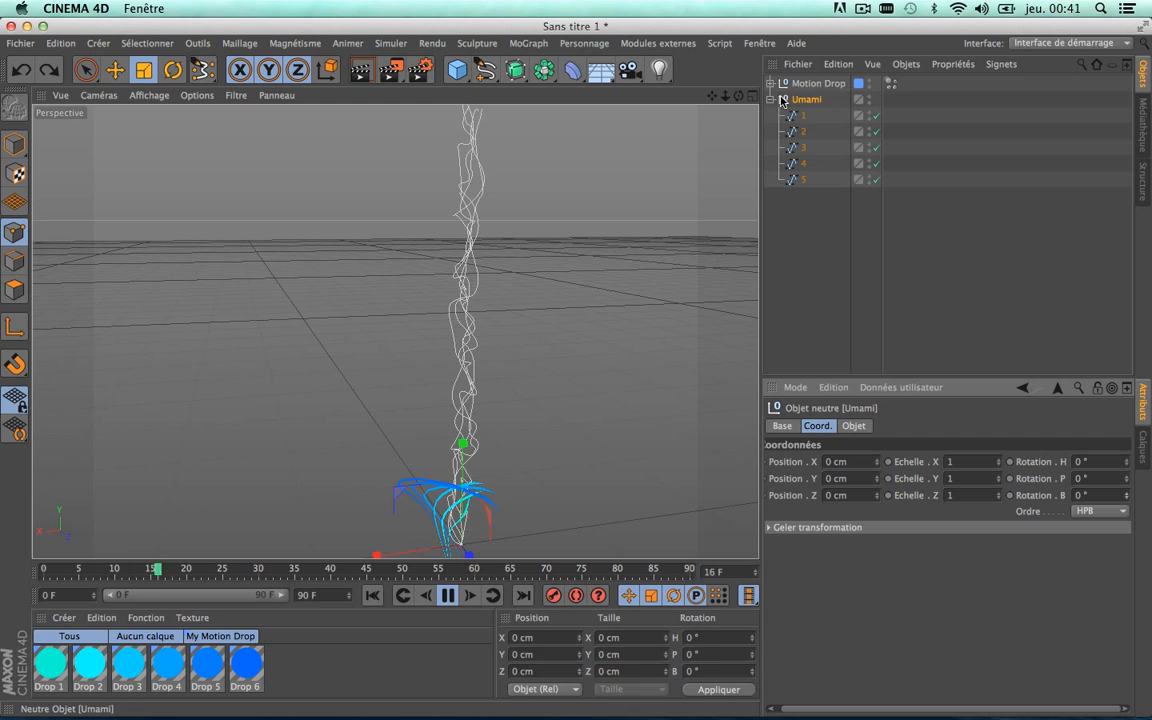
left_click(453, 596)
Set the Motion Drop's Generator distances 1 to 6 to 28, 68, 100, 142, 176 and 225 cm, and play the animation
left_click(770, 100)
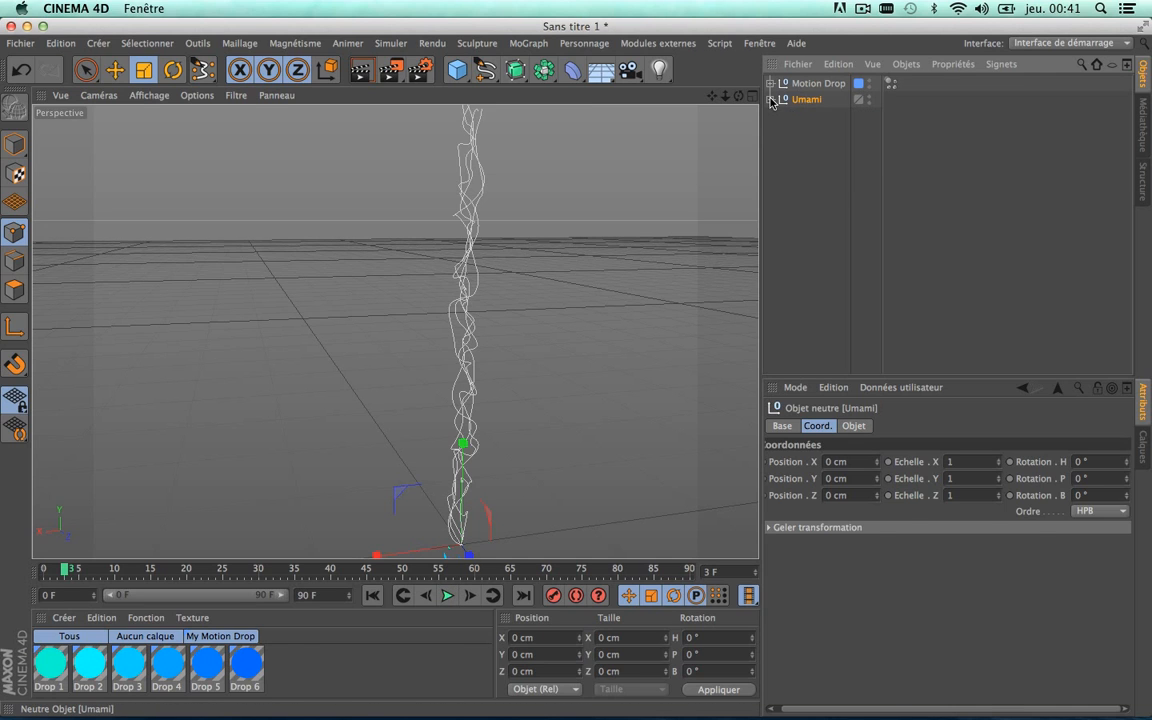
left_click(810, 84)
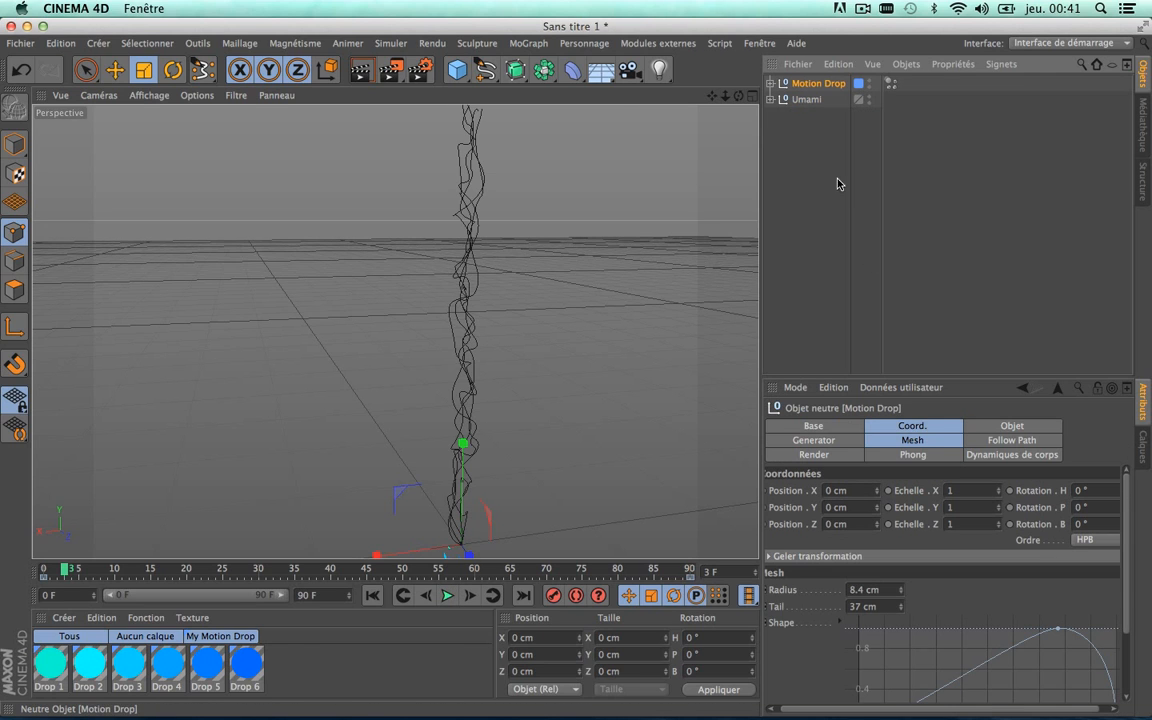
left_click(846, 442)
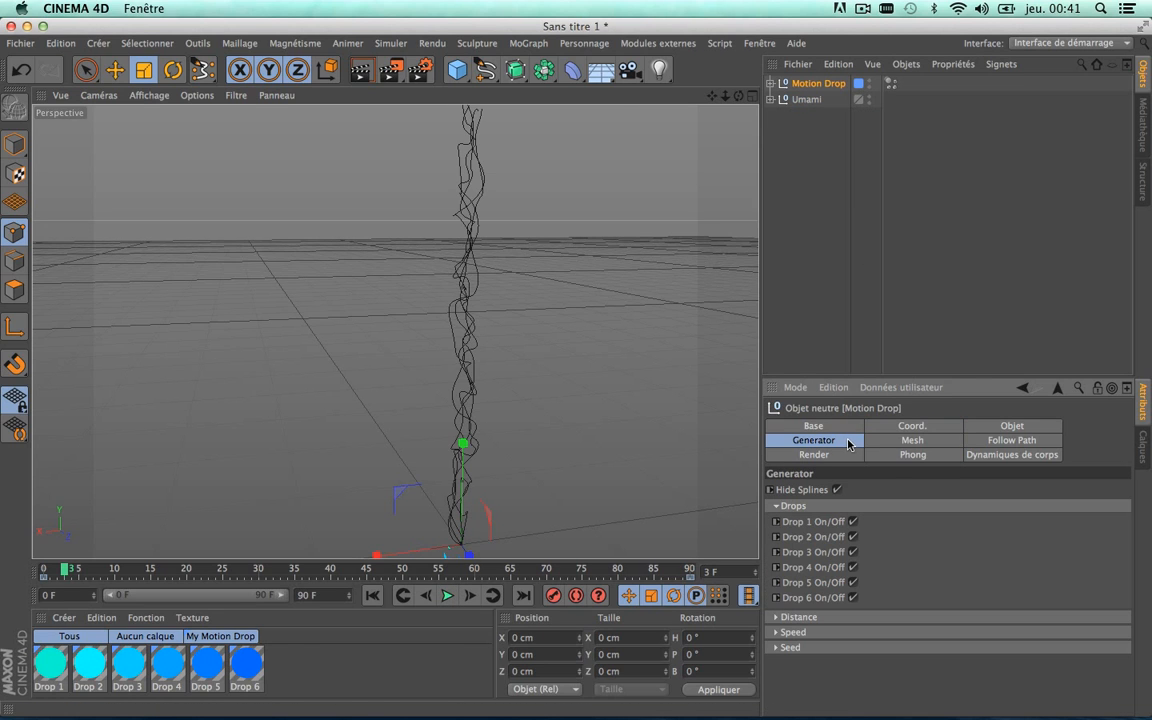
left_click(775, 617)
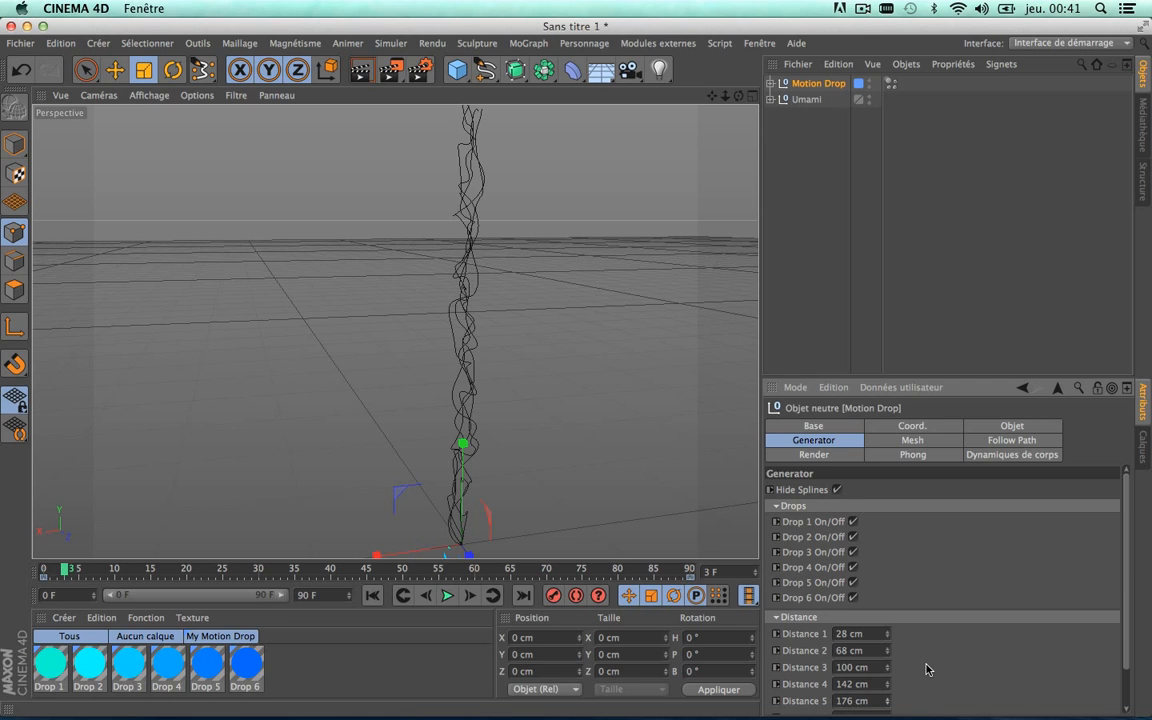
scroll(833, 598, "down", 2)
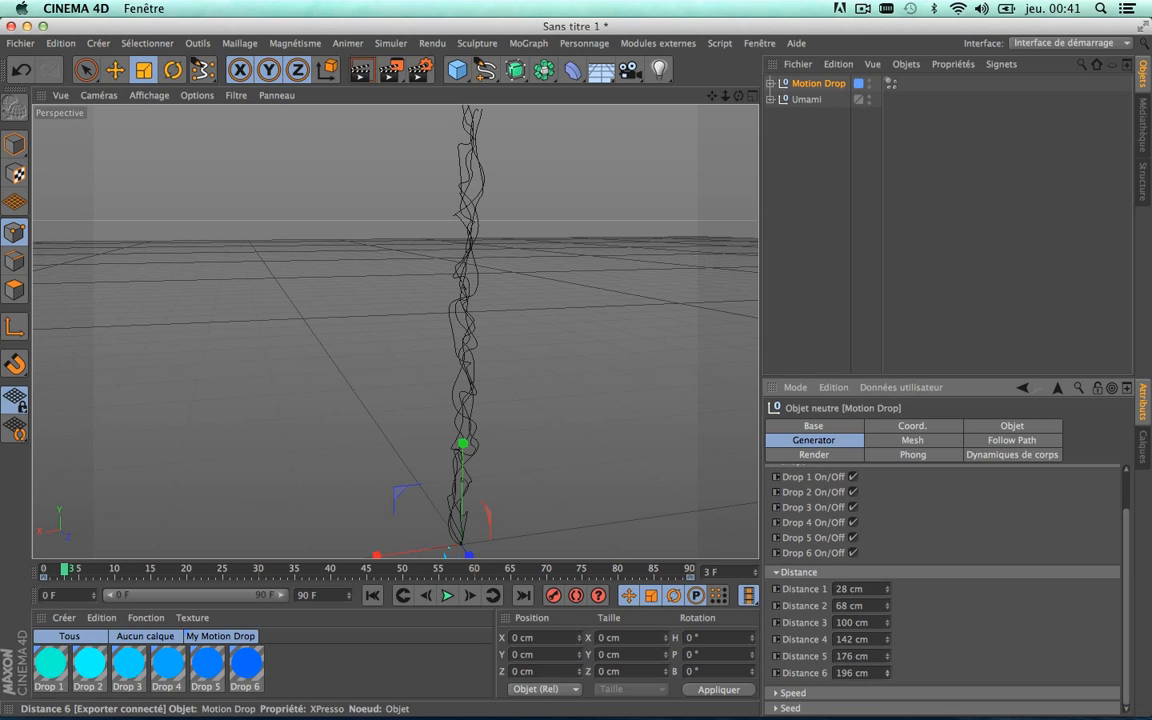
left_click(447, 595)
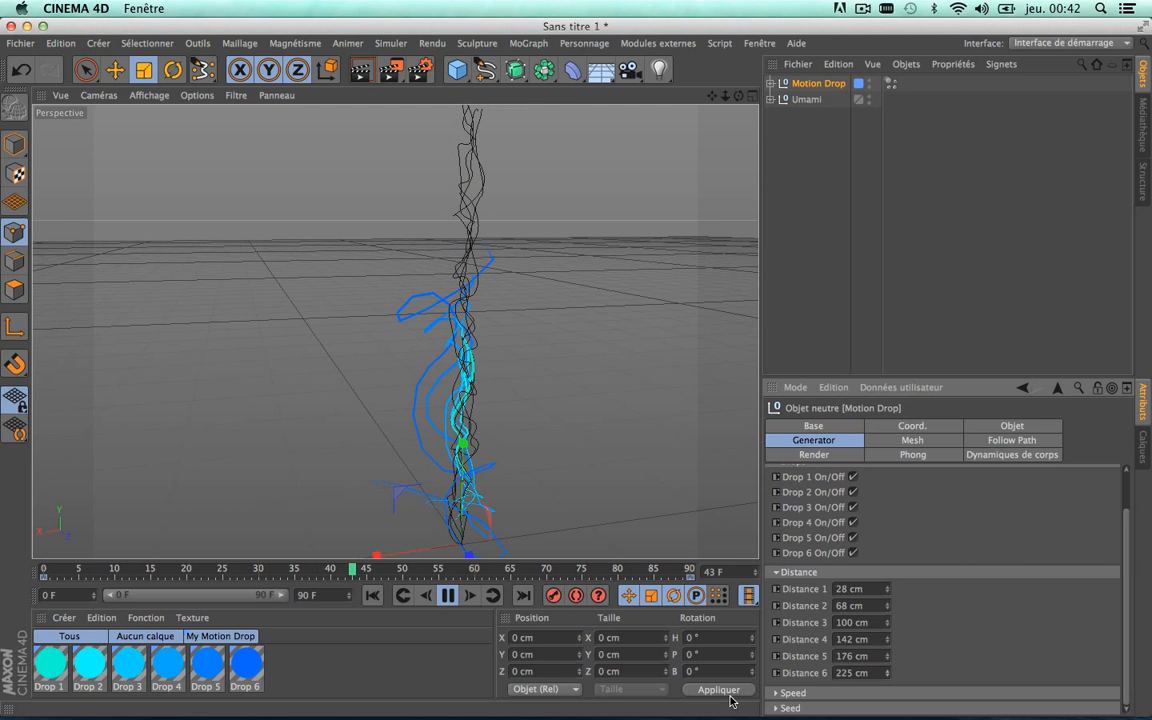
Set Speed 2 to 1.3, Speed 3 to 2 and Speed 4 to 3.6 in the Generator during playback
left_click(772, 693)
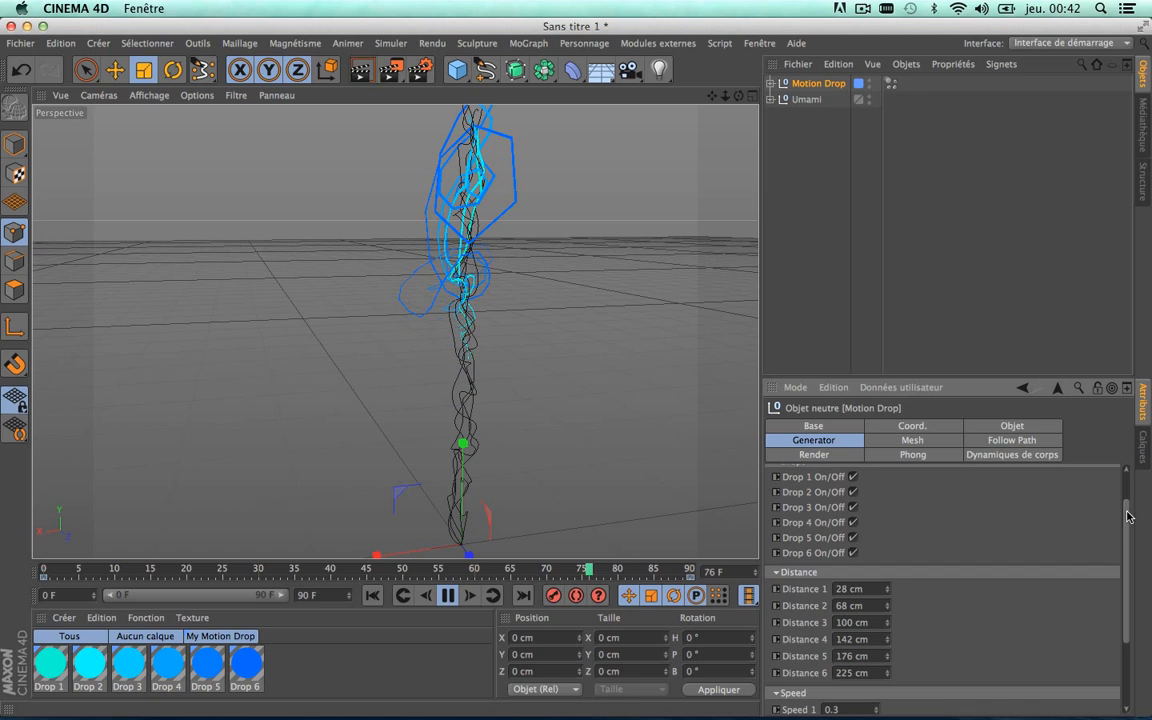
left_click_drag(1127, 550, 1123, 594)
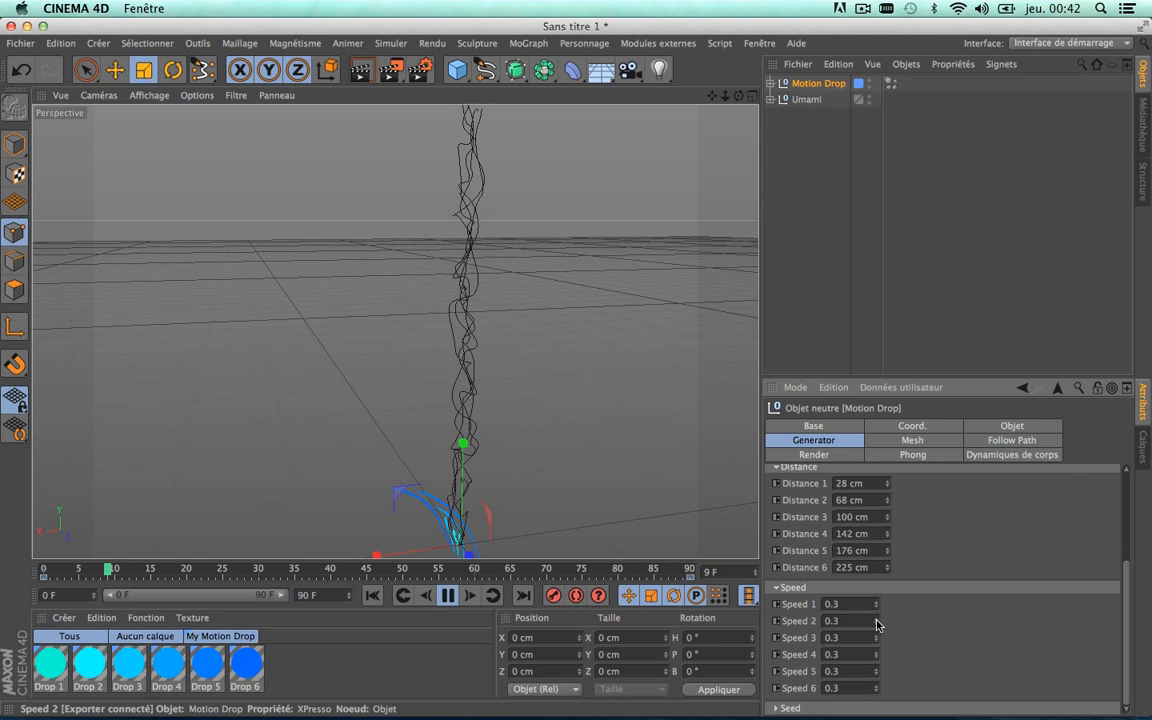
left_click_drag(876, 625, 876, 641)
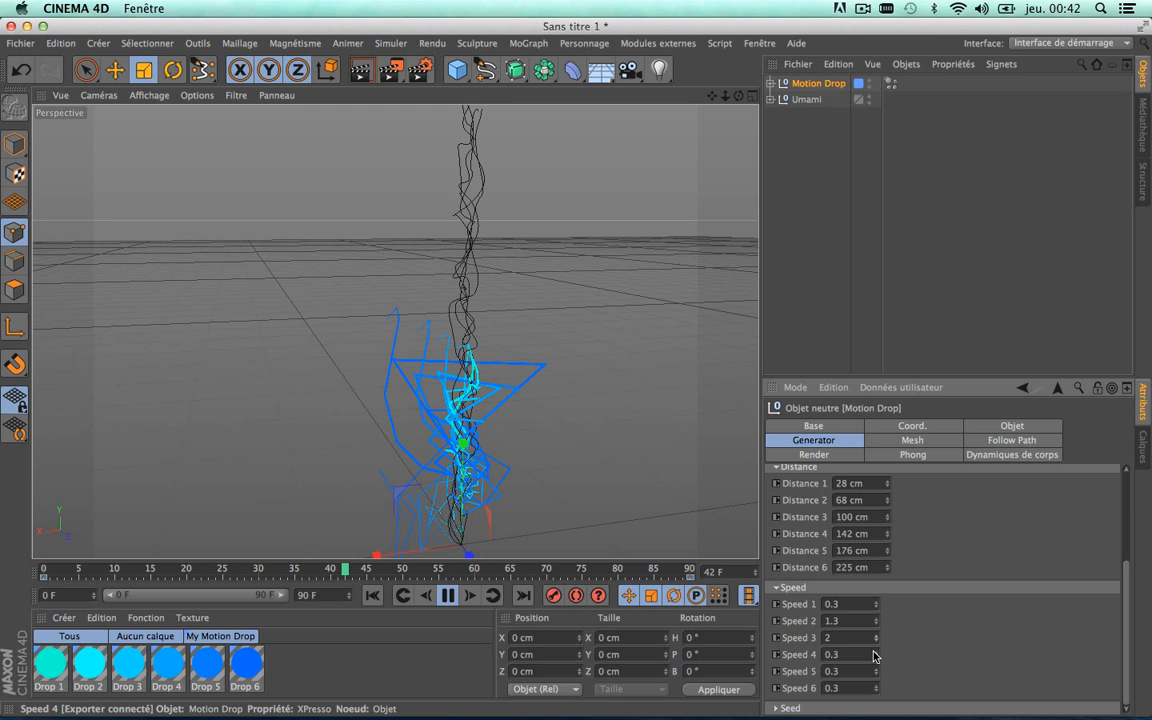
left_click_drag(876, 656, 874, 673)
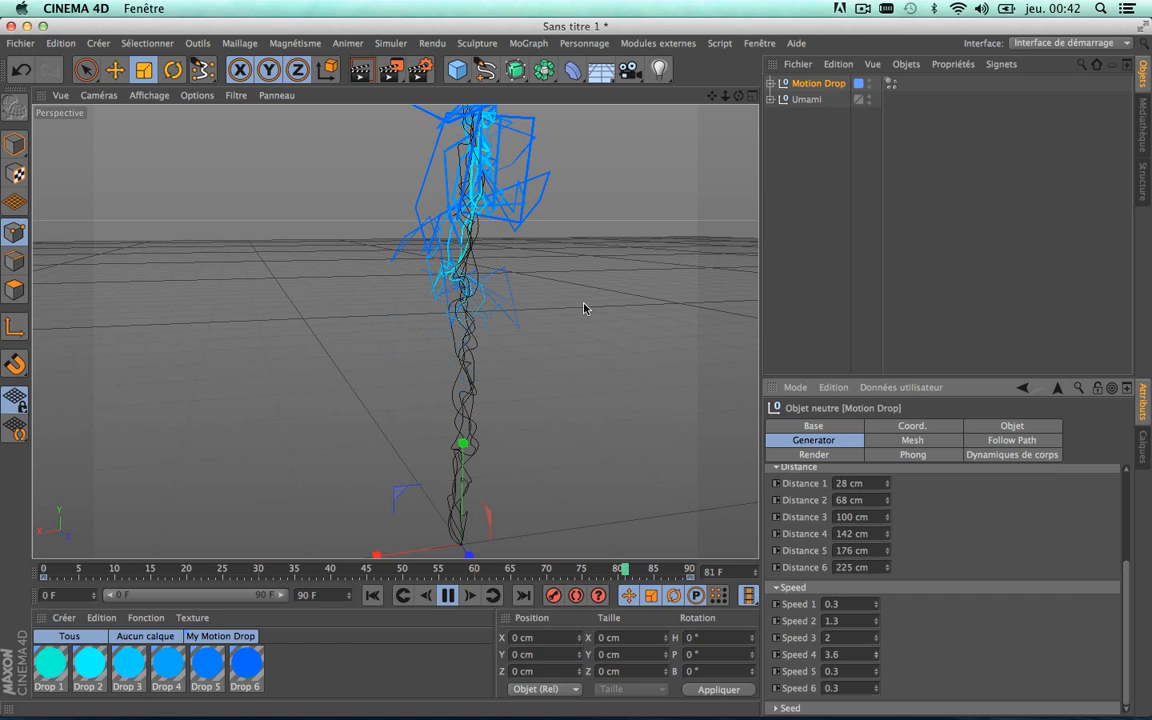
Try a mesh Resolution of 100% on the Motion Drop and return to the Generator settings
left_click(1013, 438)
left_click(938, 444)
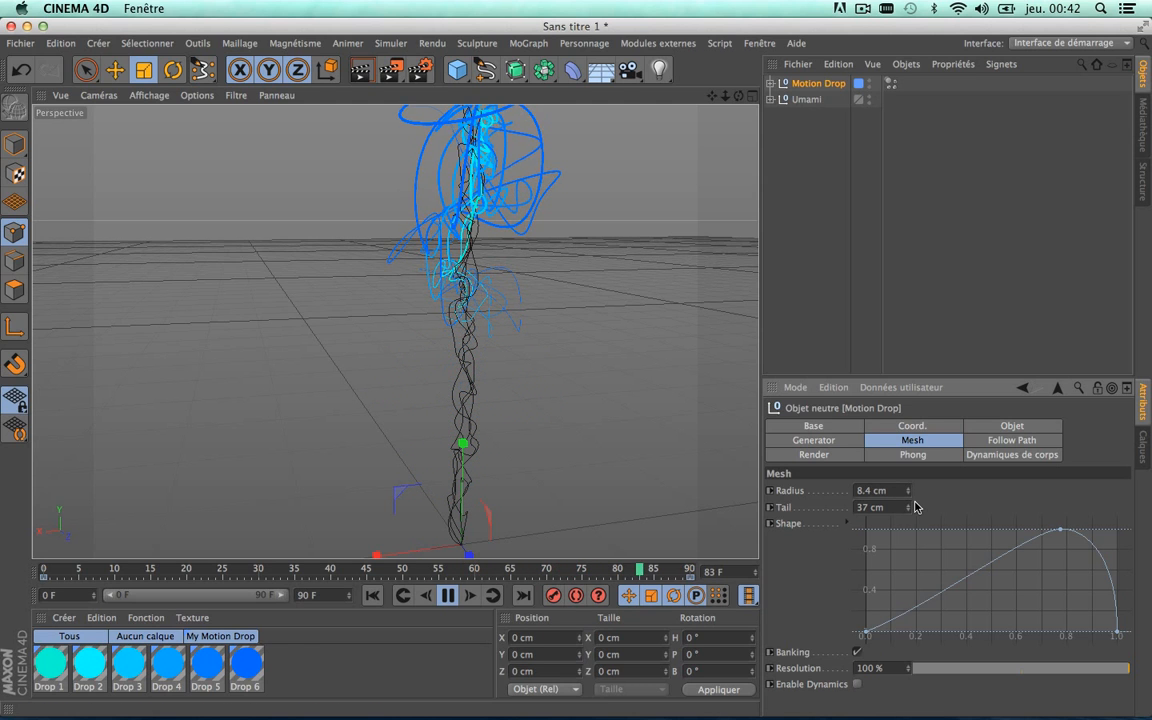
left_click(800, 441)
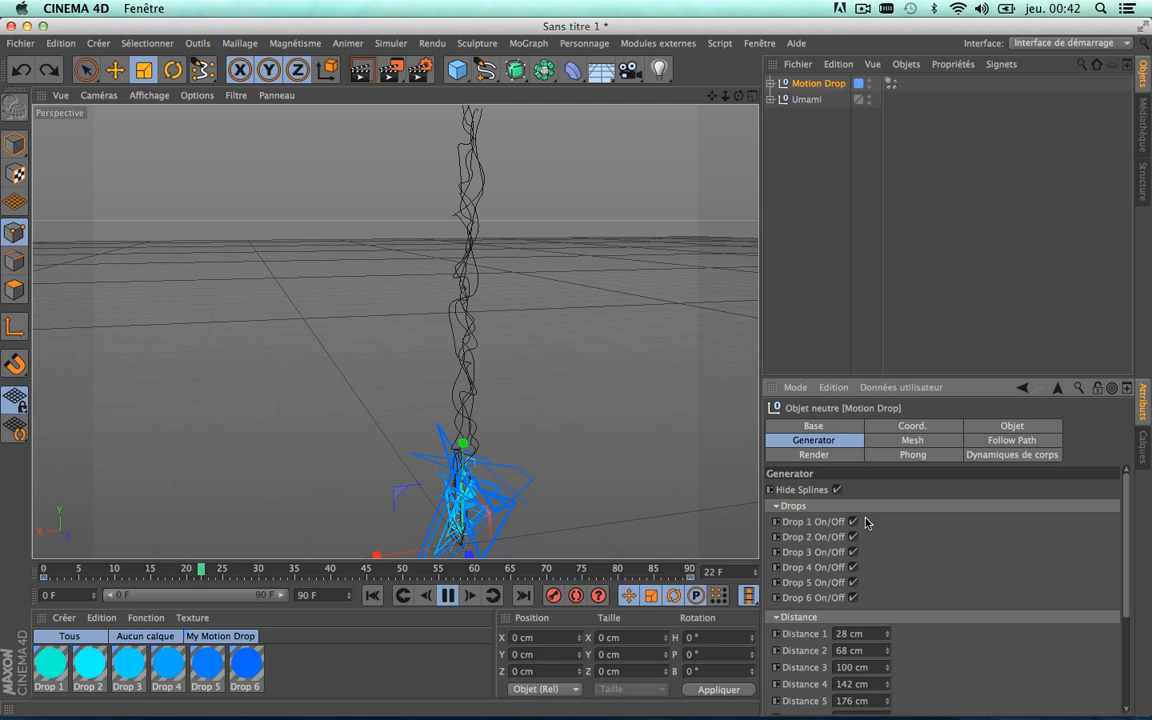
Undo the recent resolution, speed and distance changes to the Motion Drop
key("super+z")
key("super+z")
key("super+z")
key("super+z")
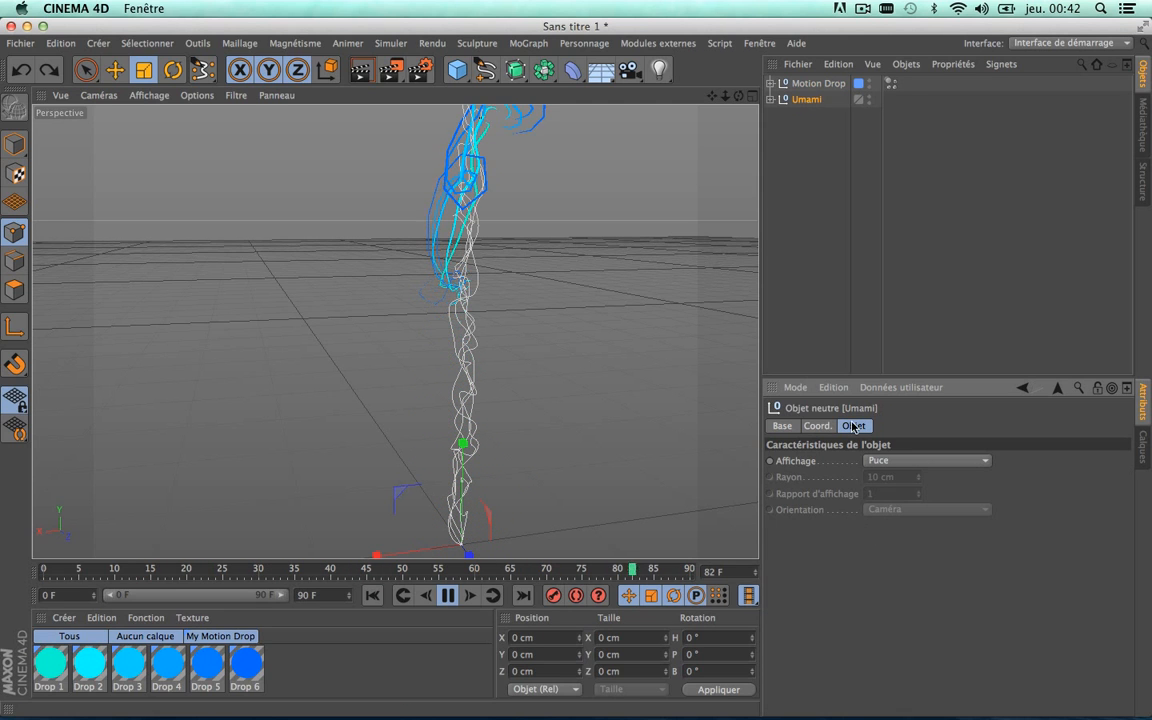
key("super+z")
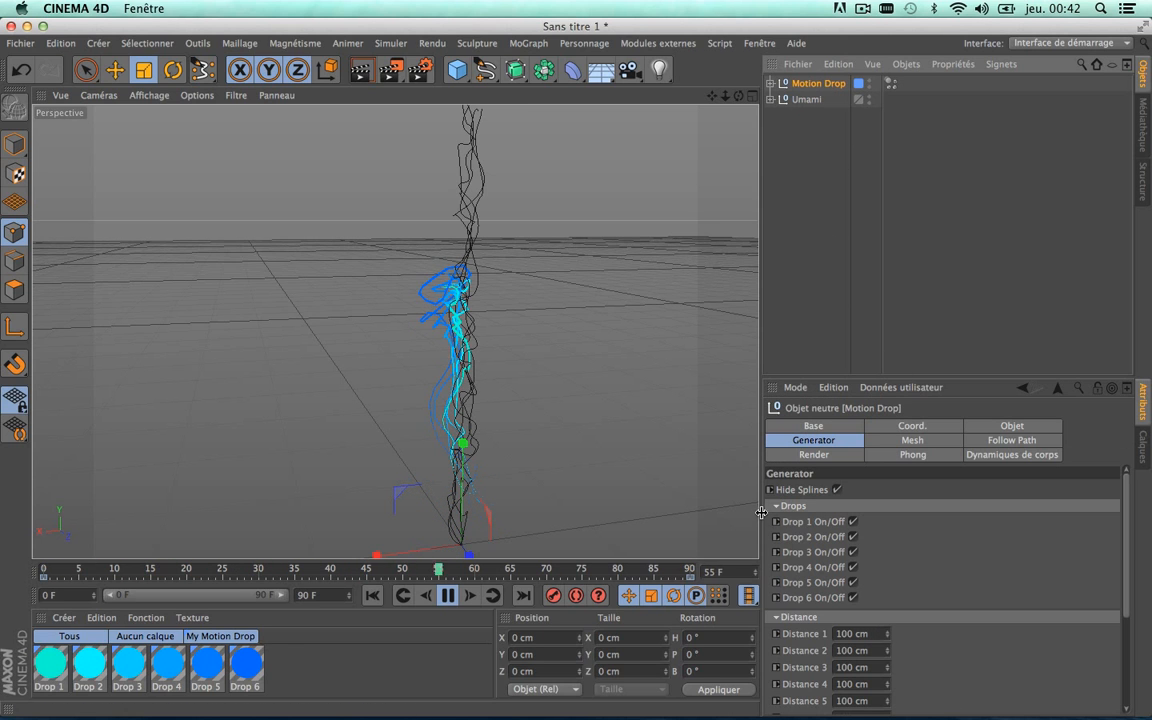
Switch off Drop 2 through Drop 6 in the Generator settings, keeping only Drop 1 enabled
left_click(853, 597)
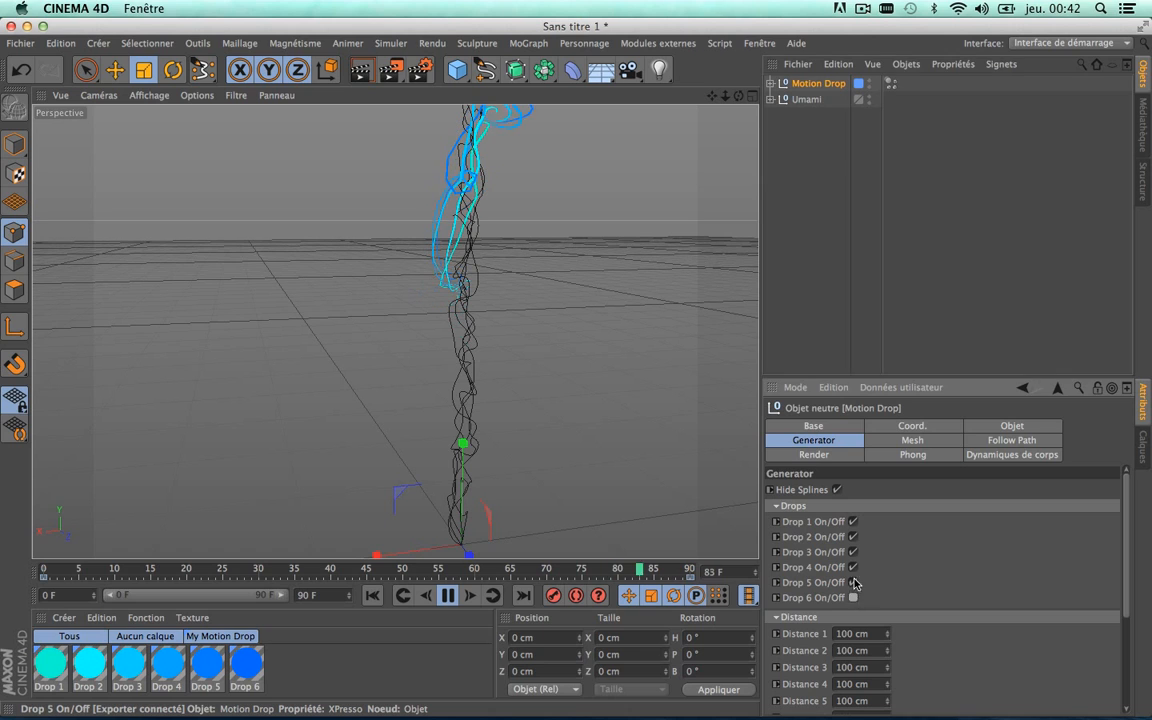
left_click(853, 567)
left_click(853, 552)
left_click(853, 537)
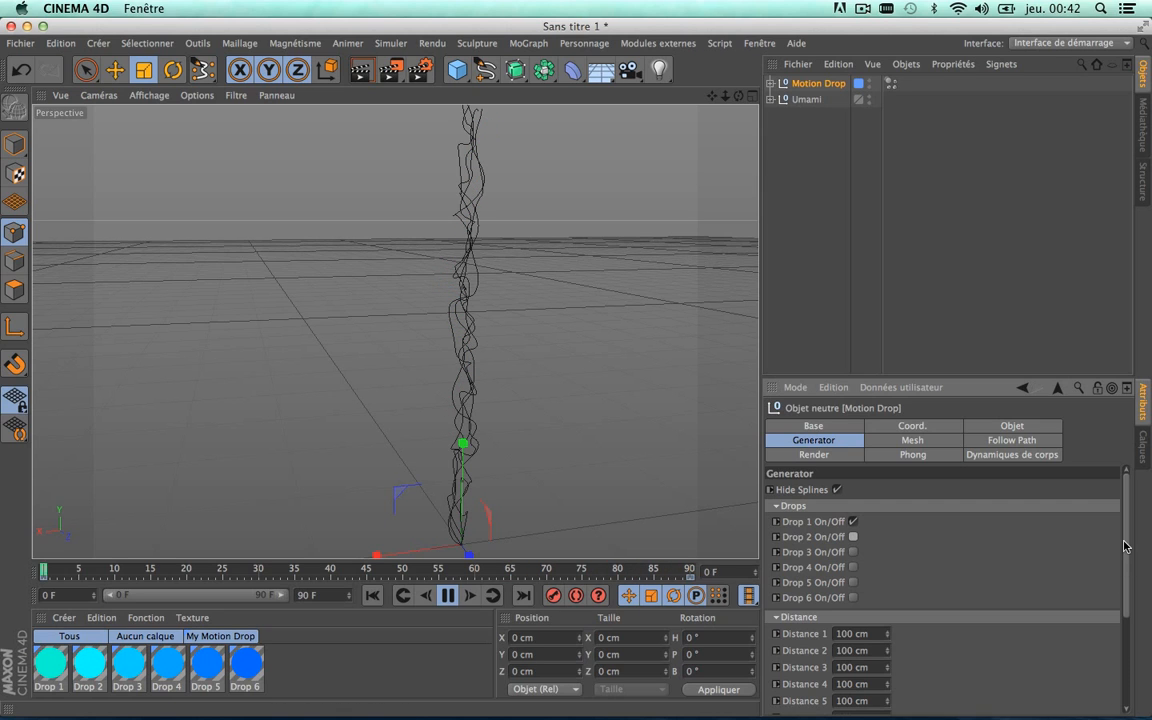
Try a Speed 1 of 5.5 for Drop 1 and expand the Seed settings, collapsing the Speed group
left_click_drag(1124, 578, 1122, 647)
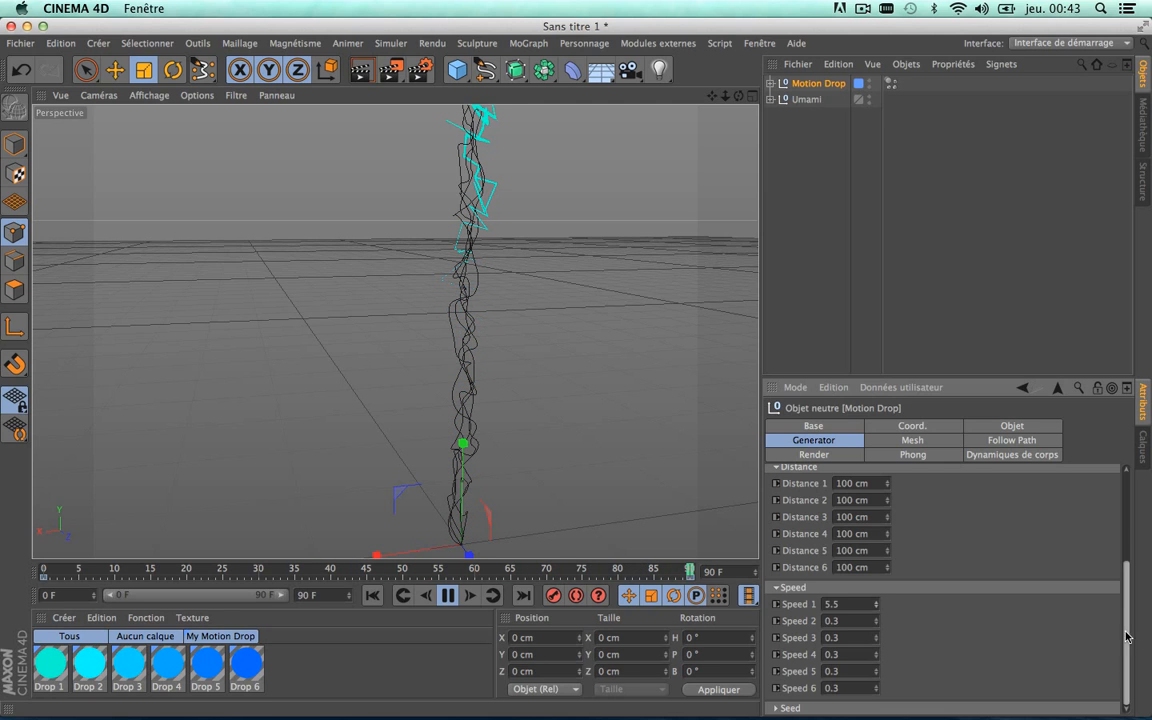
mouse_move(1127, 672)
left_mouse_down()
mouse_move(1126, 571)
mouse_move(1126, 672)
left_mouse_up()
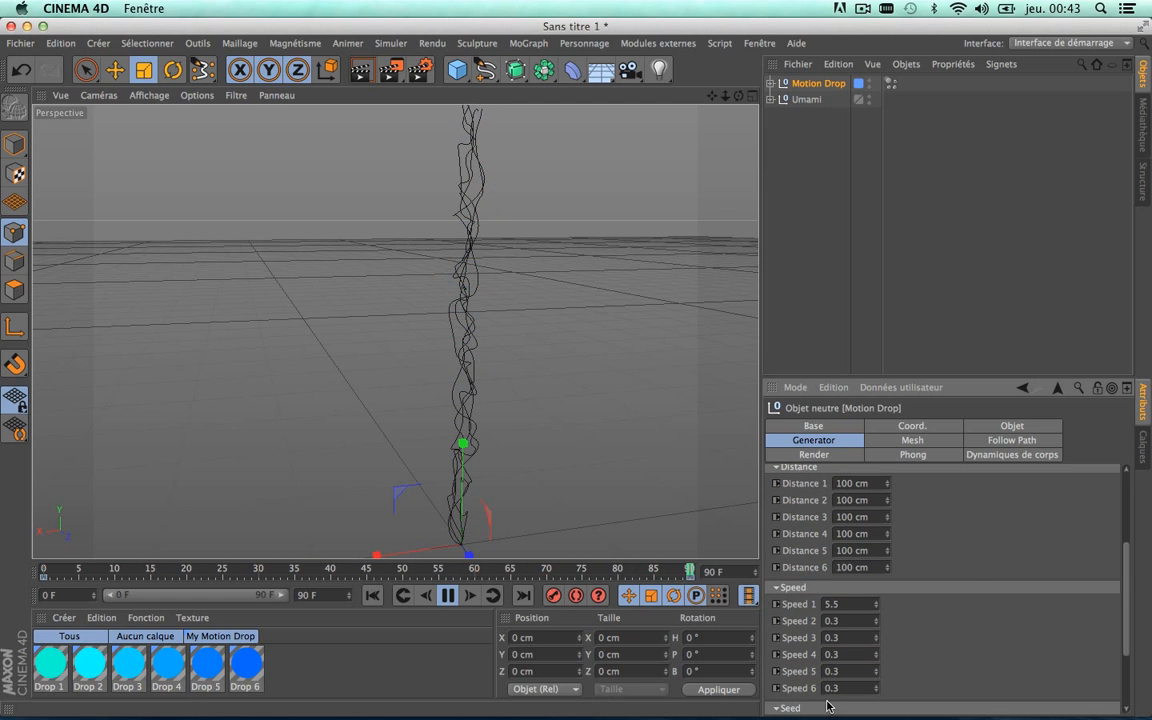
left_click(777, 587)
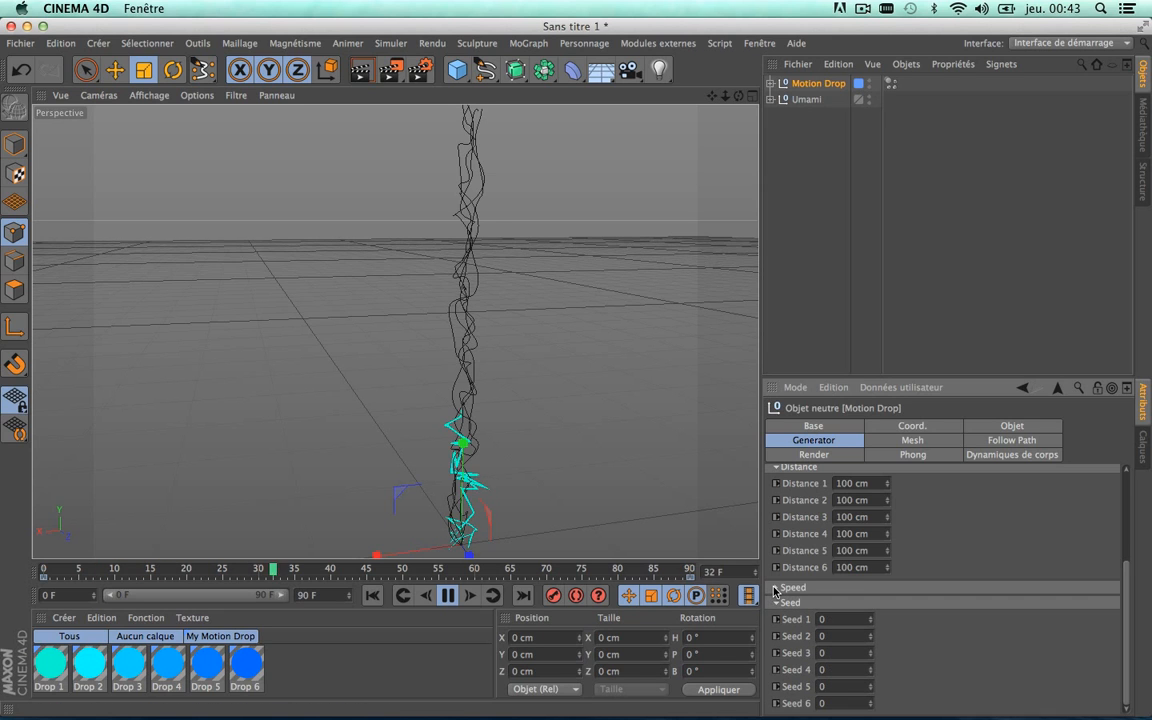
Collapse the Drops, Distance and Seed groups, and set Speed 1 to 0.3
scroll(773, 520, "up", 3)
left_click(776, 505)
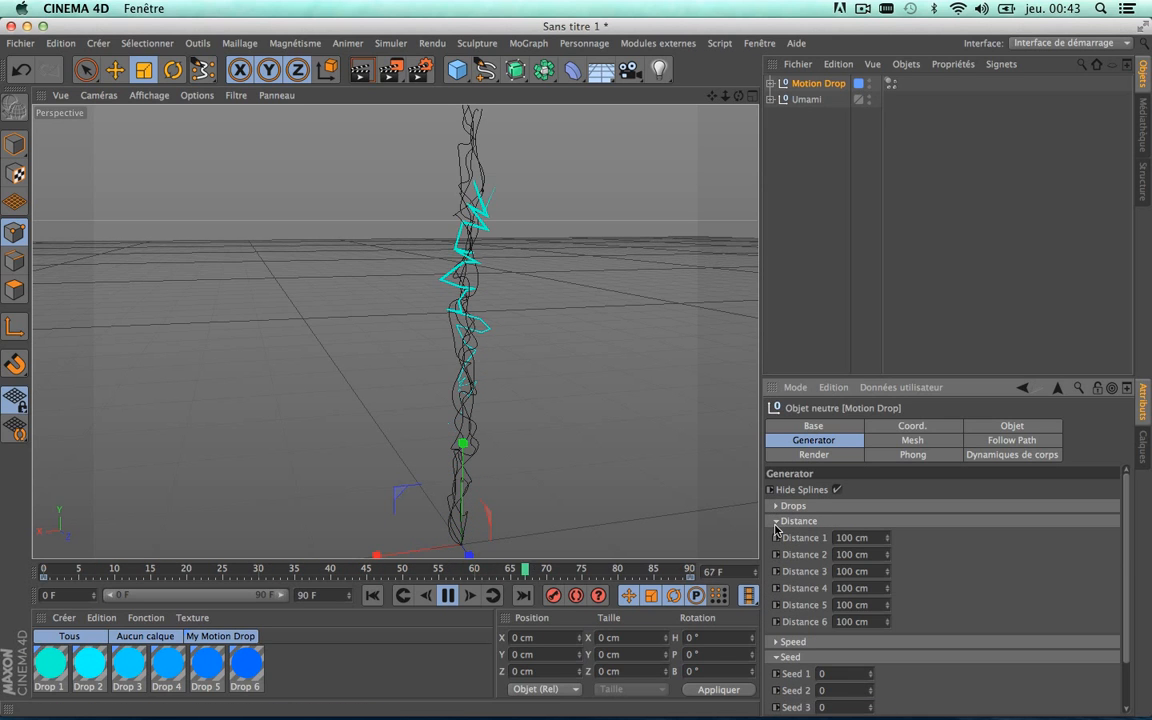
left_click(776, 522)
left_click(777, 551)
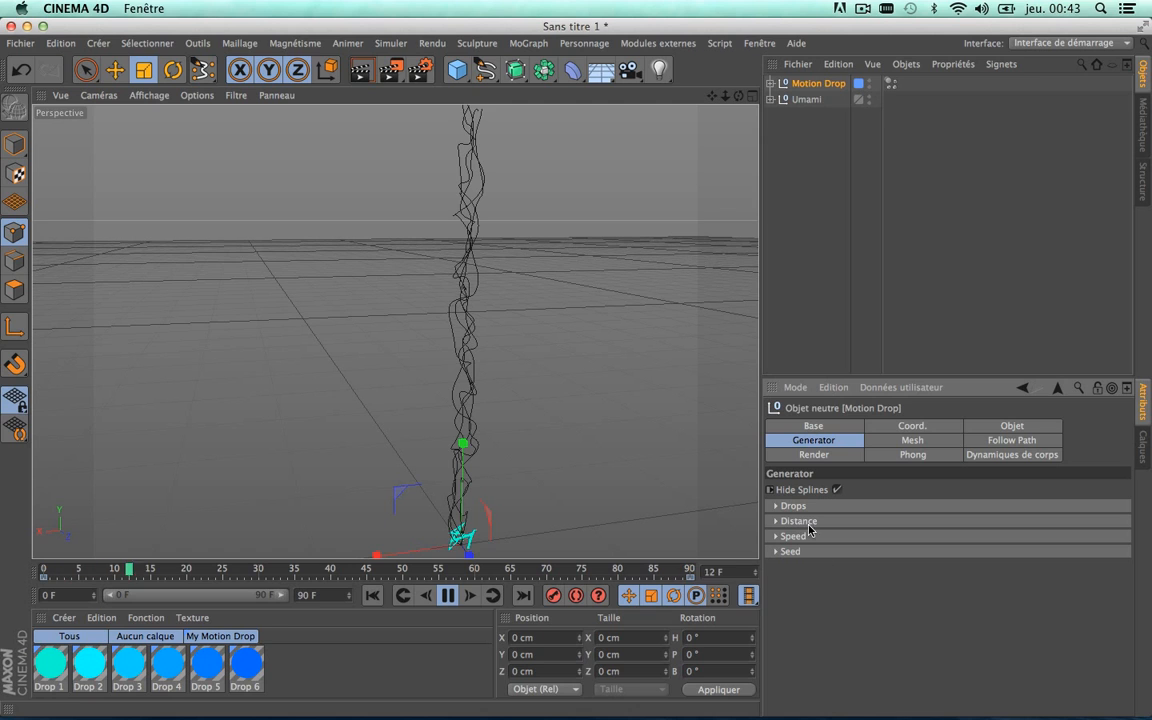
left_click(777, 536)
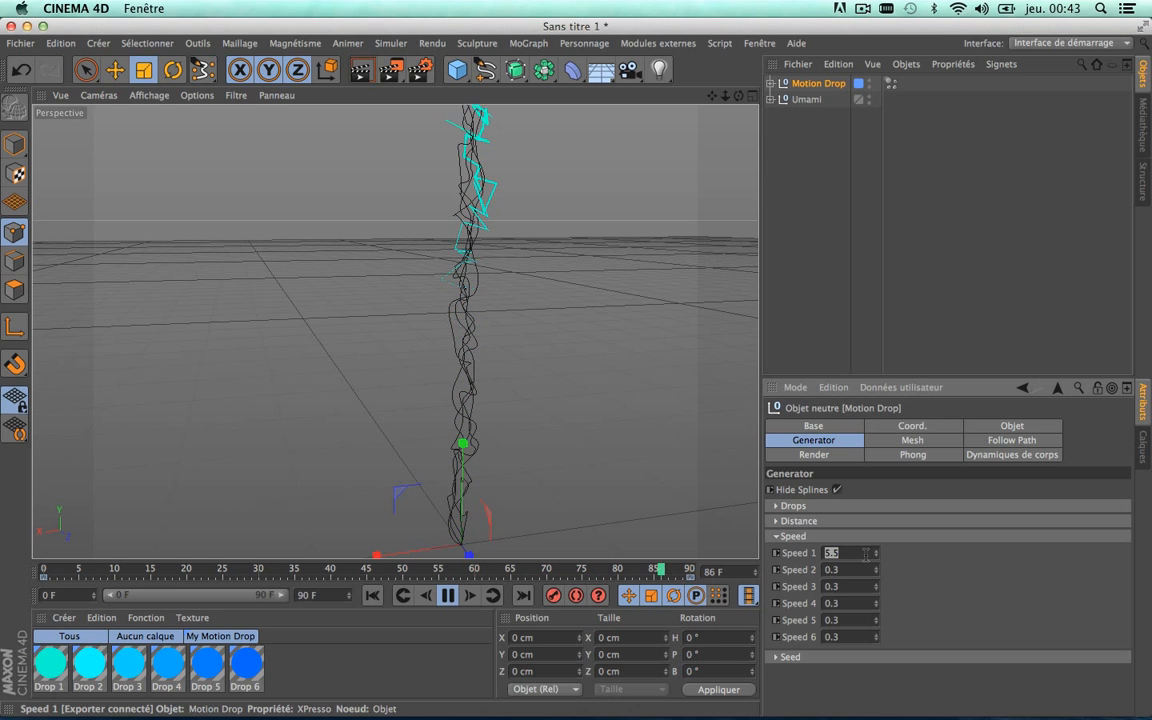
type("0.3")
key("Return")
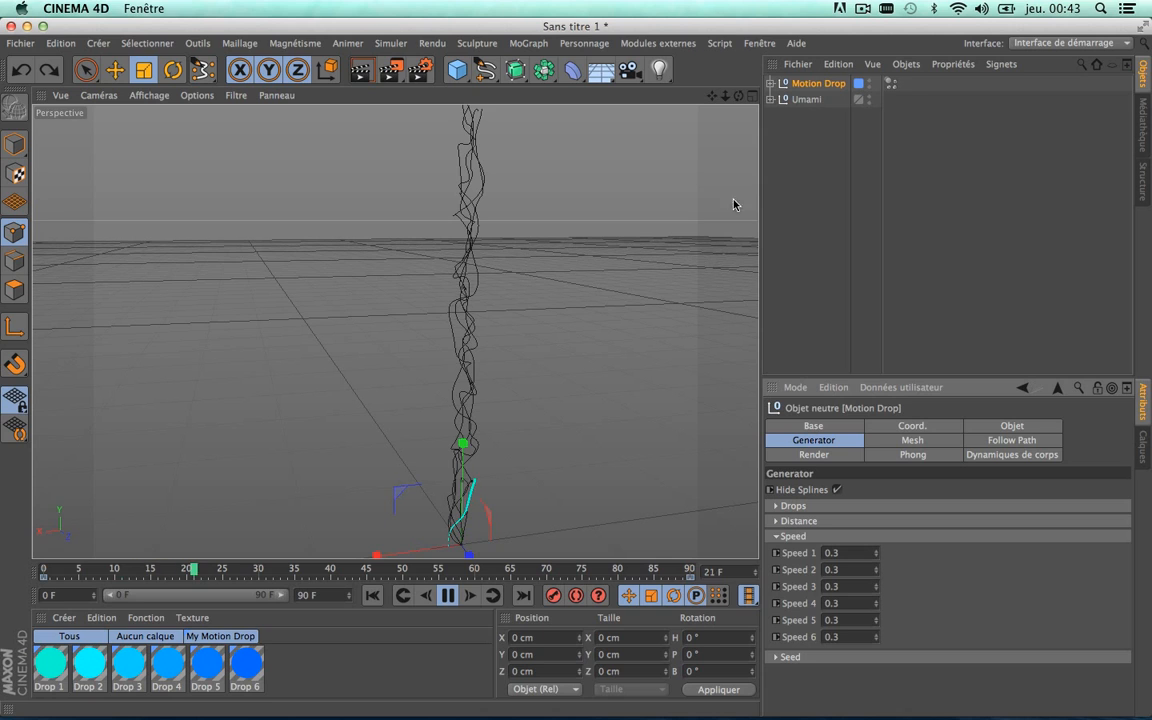
Add a second Motion Drop preset from the content library to the scene and rename it 2
left_click(1142, 125)
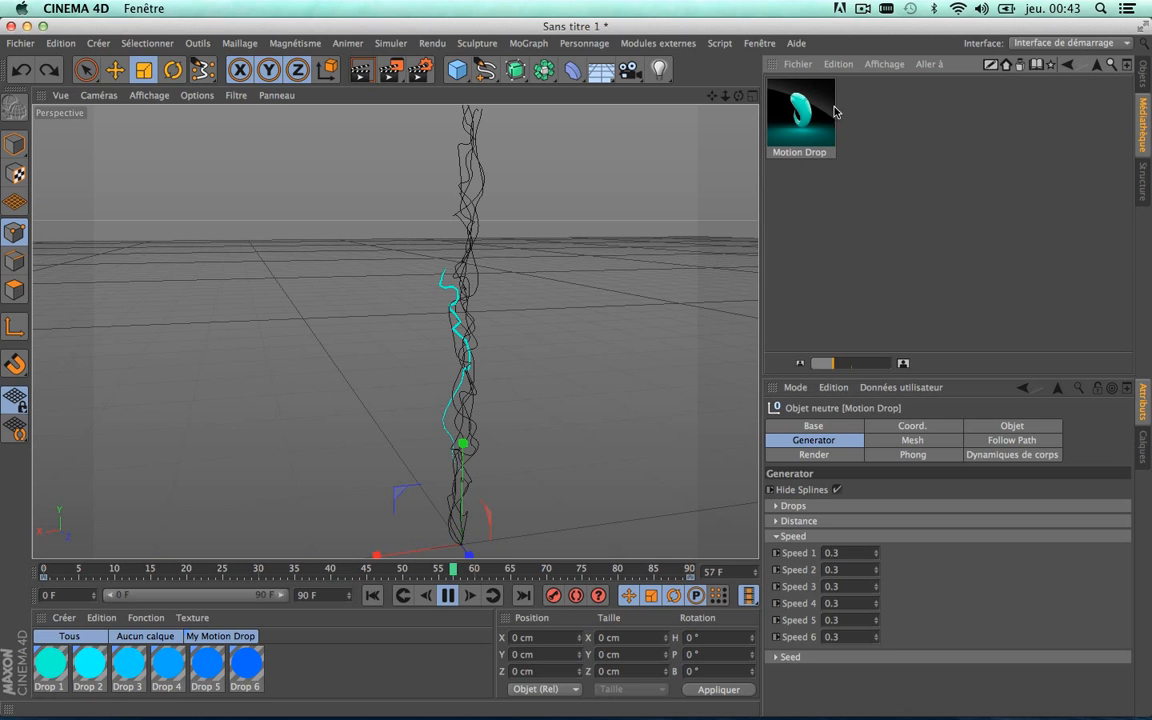
double_click(822, 108)
left_click(1141, 76)
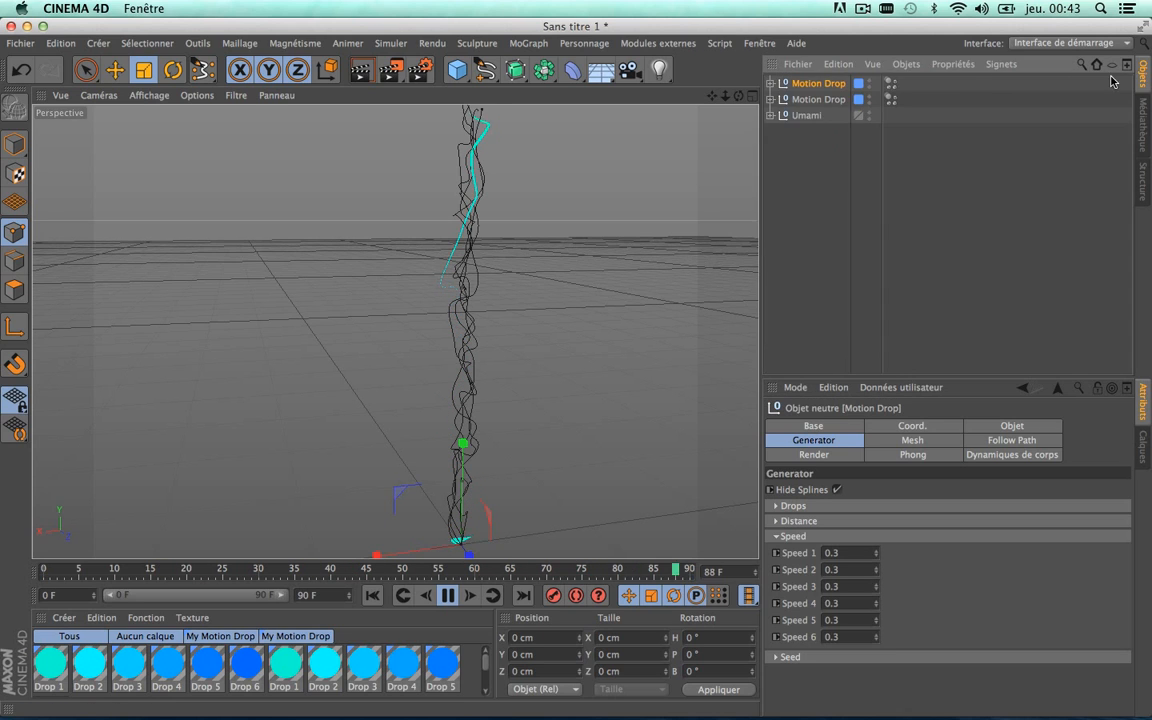
double_click(835, 85)
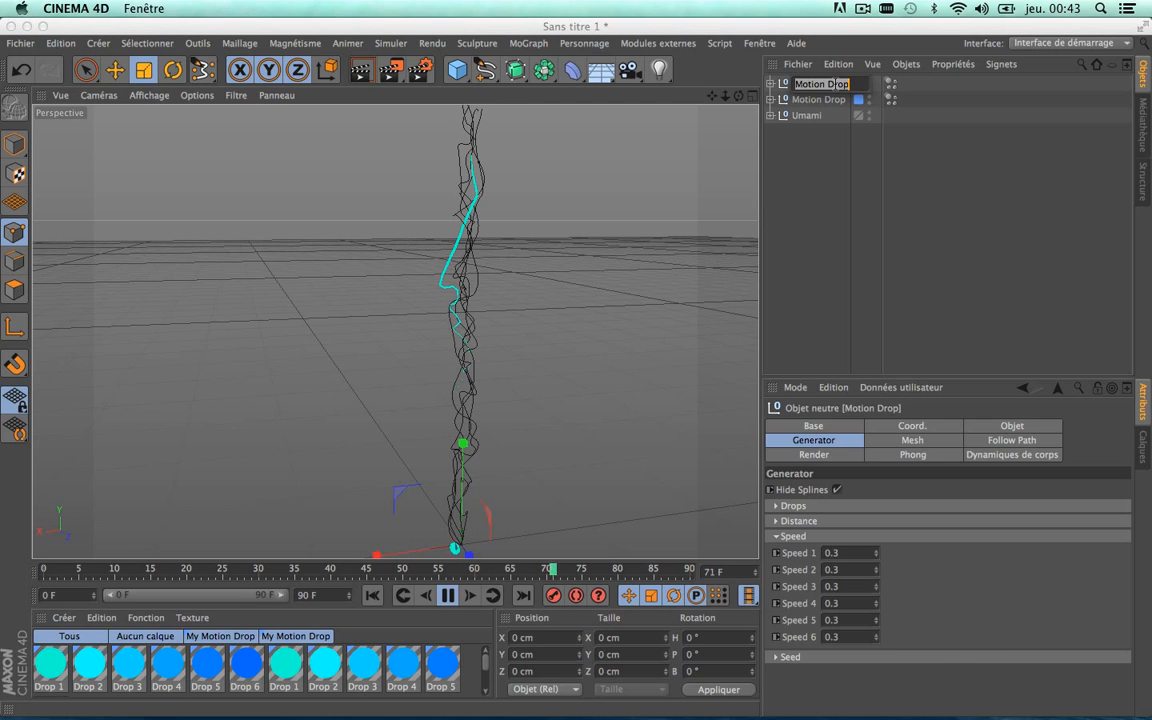
type("s")
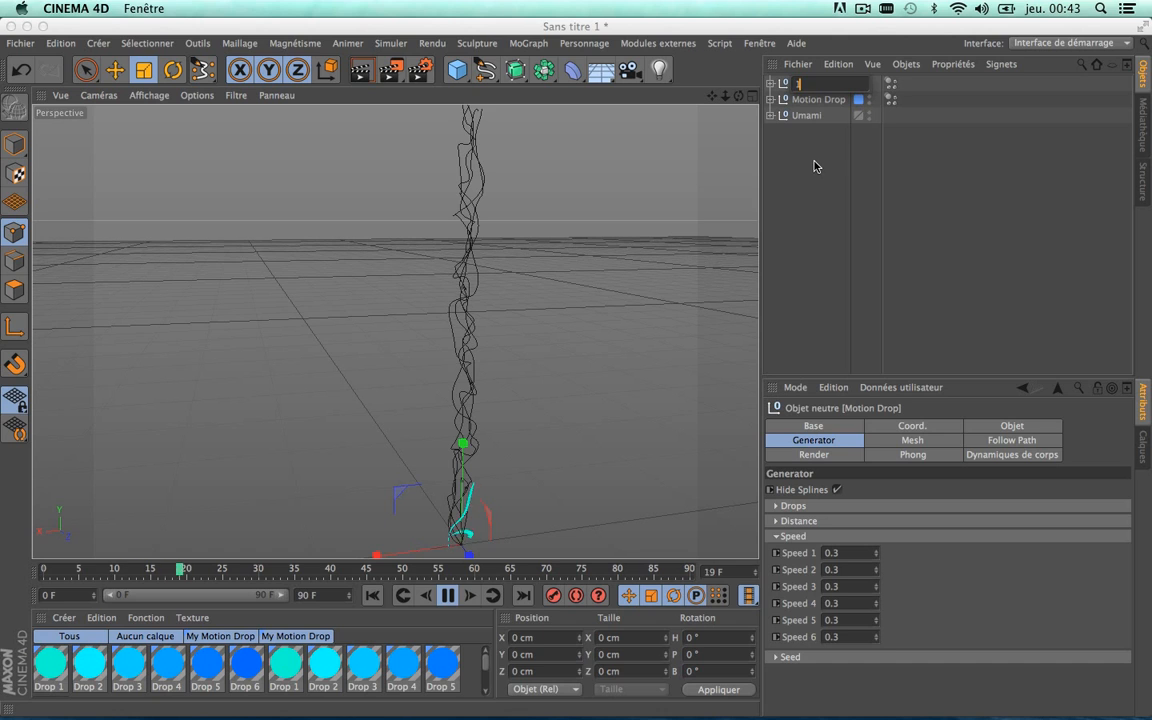
left_click(801, 137)
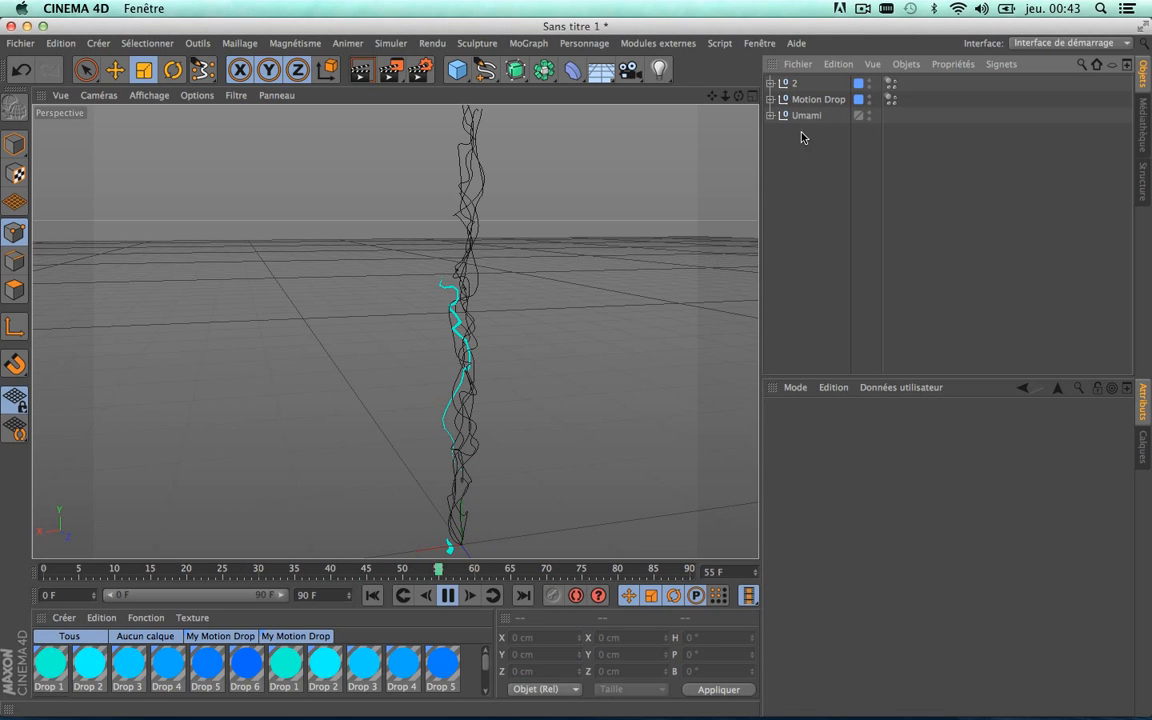
Make four copies of the Motion Drop rig named 2 in the object list
left_click(791, 84)
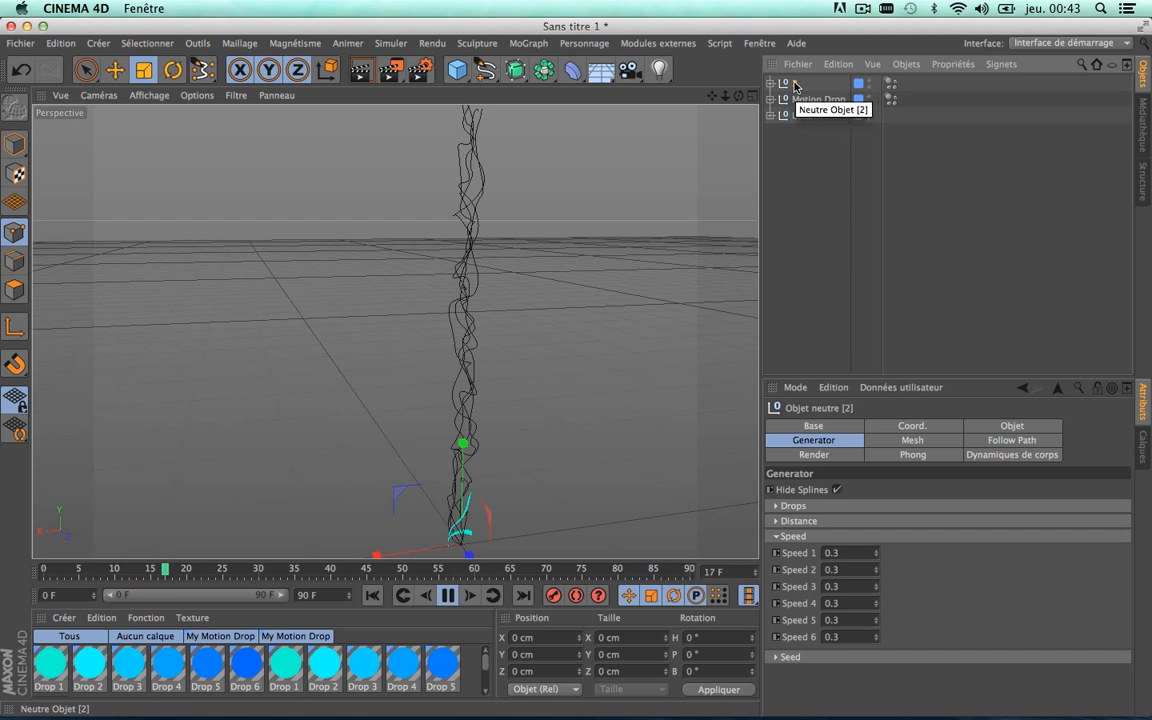
left_click_drag(803, 88, 800, 88, "ctrl")
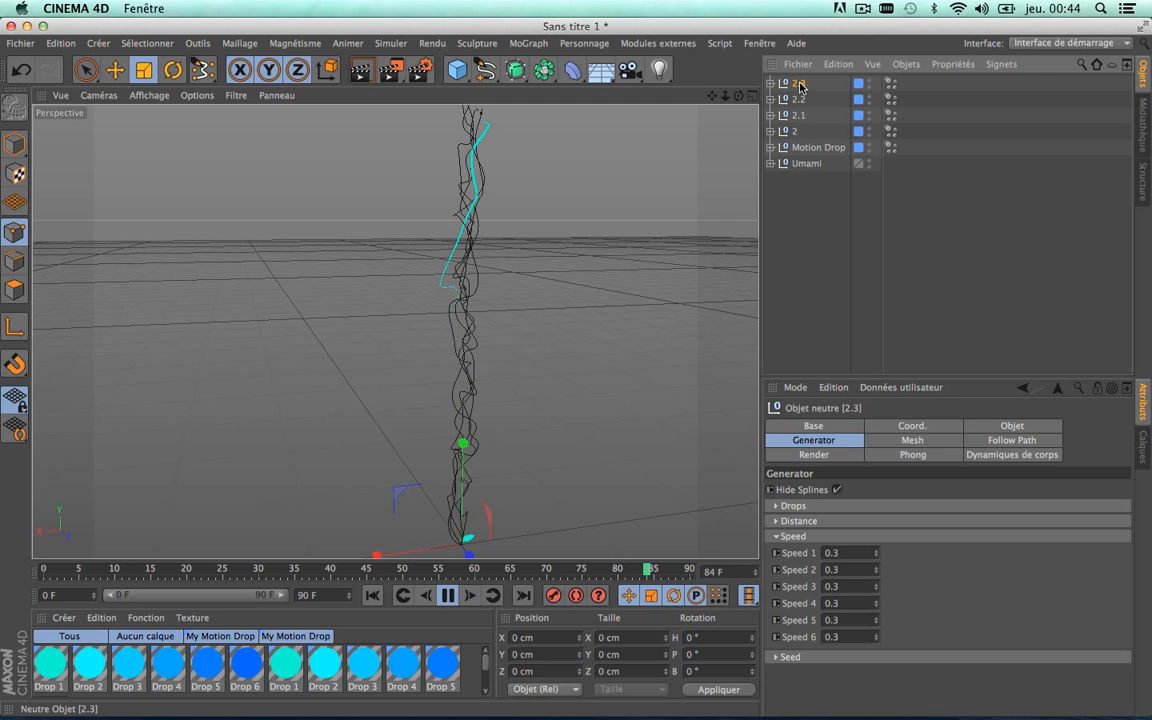
left_click_drag(799, 82, 799, 83, "ctrl")
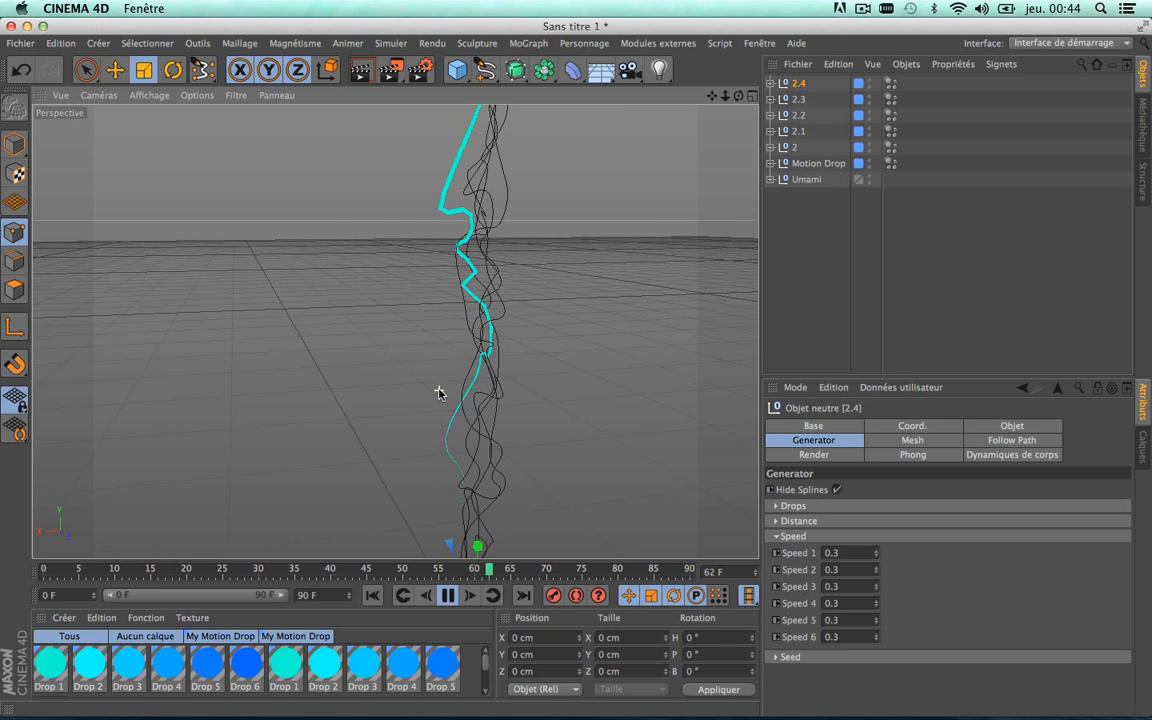
Expand the Umami group to show its splines, delete the surplus rig 2.4, and inspect the contents of rig 2.3
left_click(770, 179)
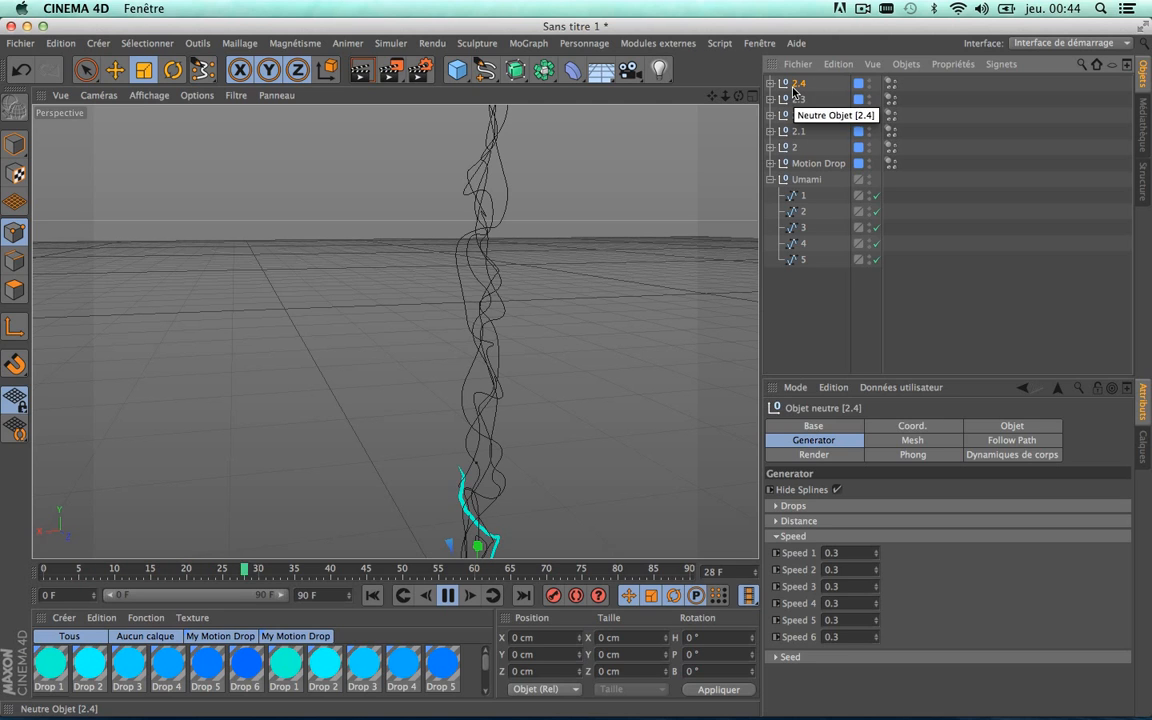
key("Delete")
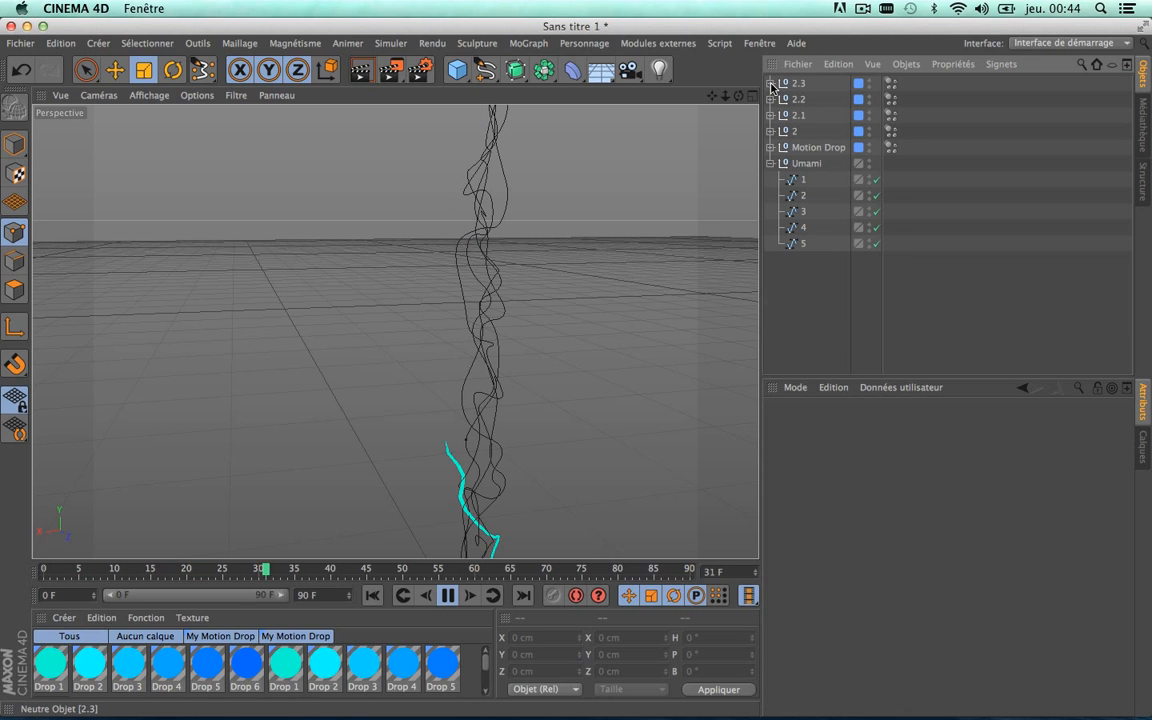
left_click(770, 84)
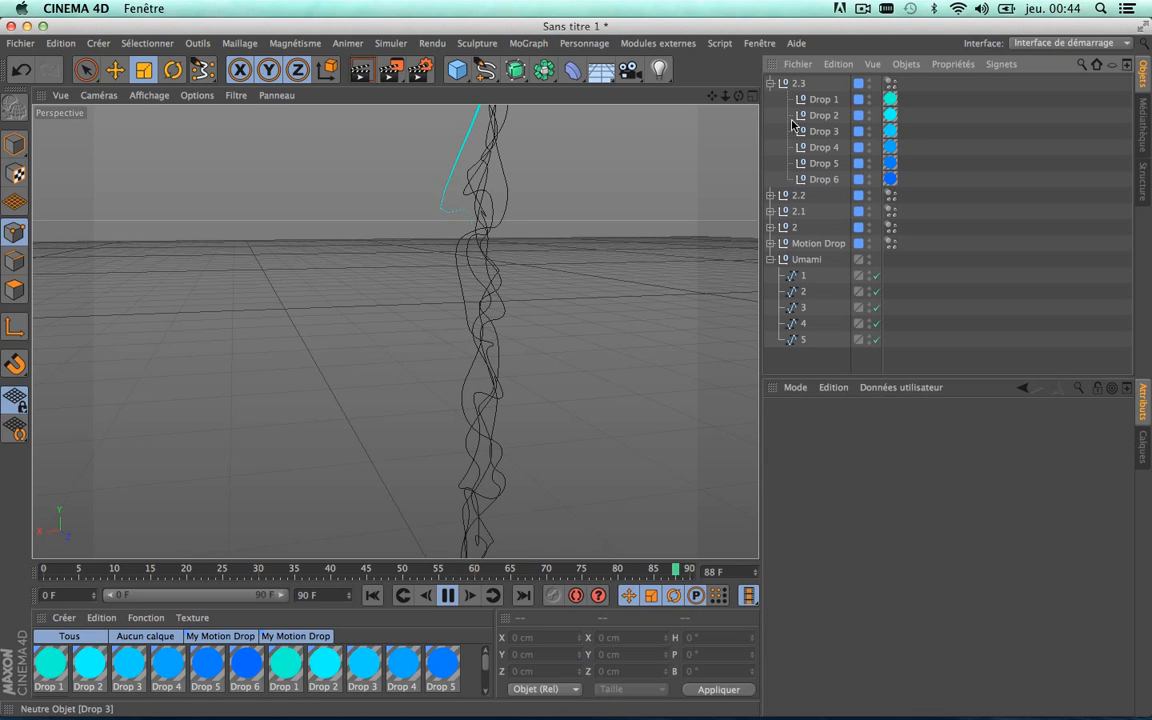
left_click(770, 84)
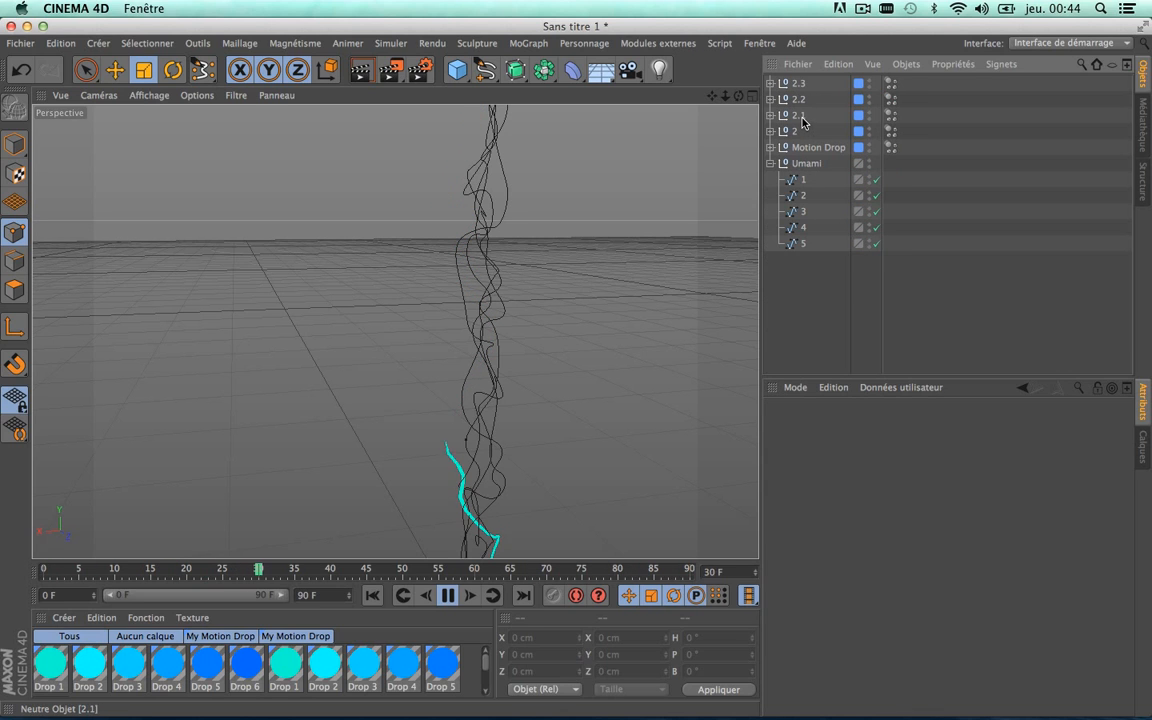
Rename the rig copies 2.1, 2.2 and 2.3 as 3, 4 and 5
double_click(800, 116)
type("3")
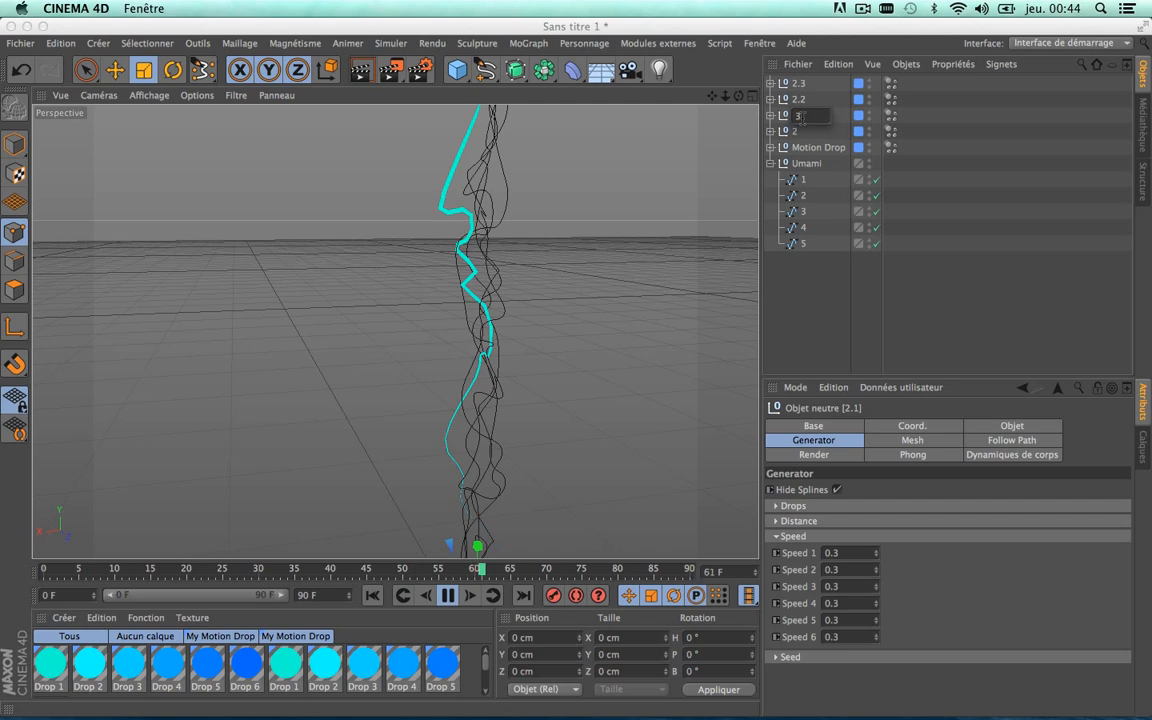
left_click(799, 100)
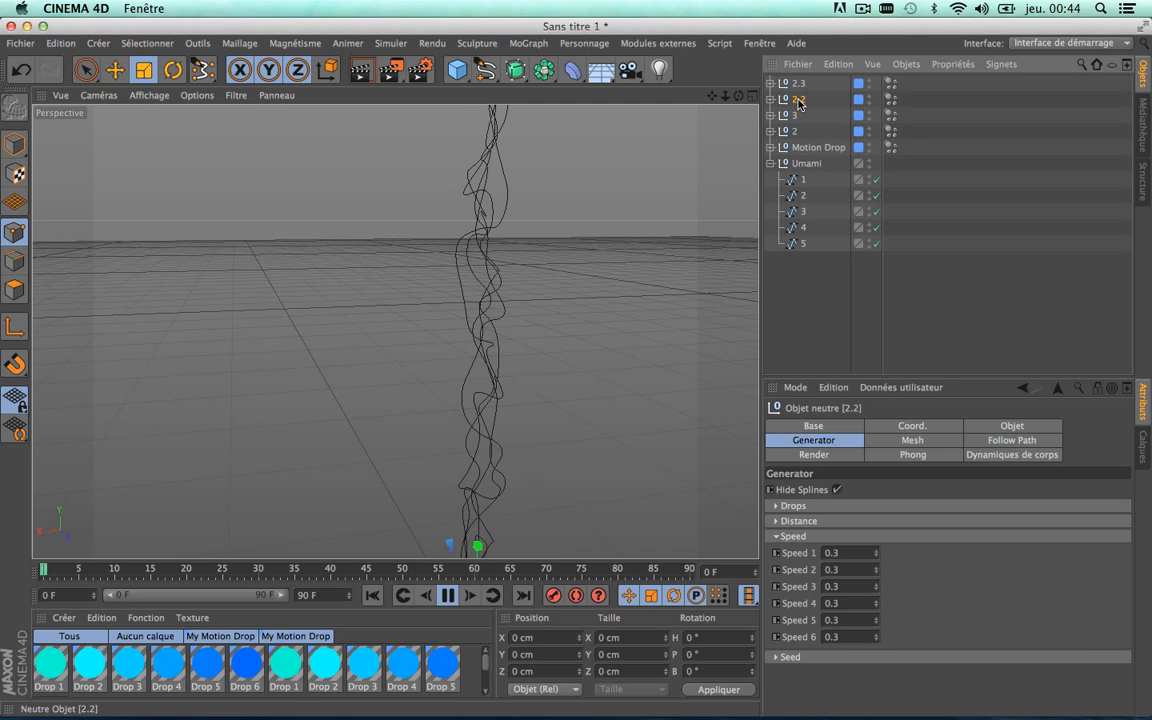
left_click(828, 270)
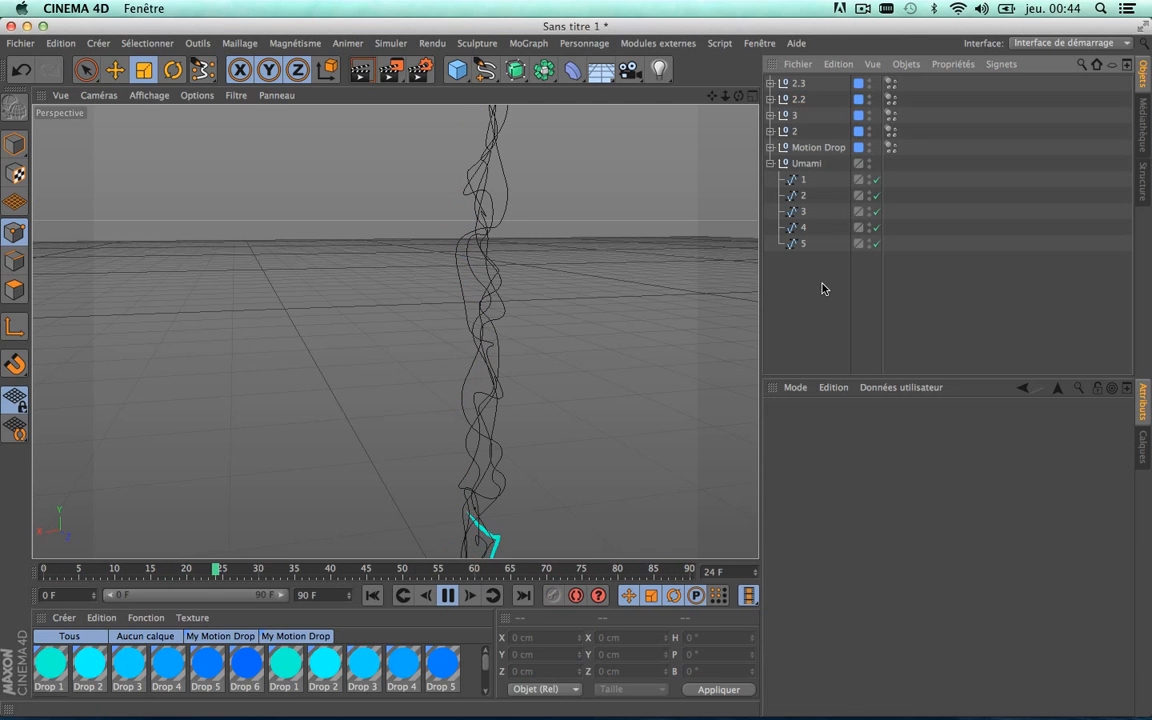
double_click(799, 100)
type("4")
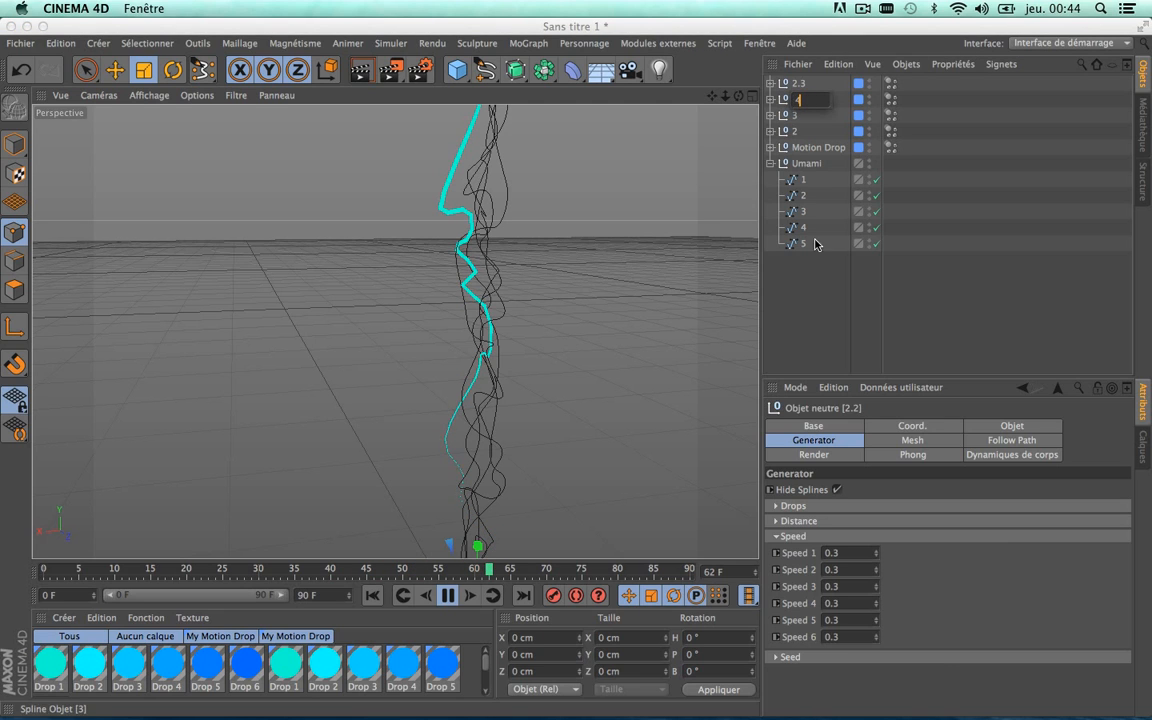
left_click(810, 314)
left_click(799, 83)
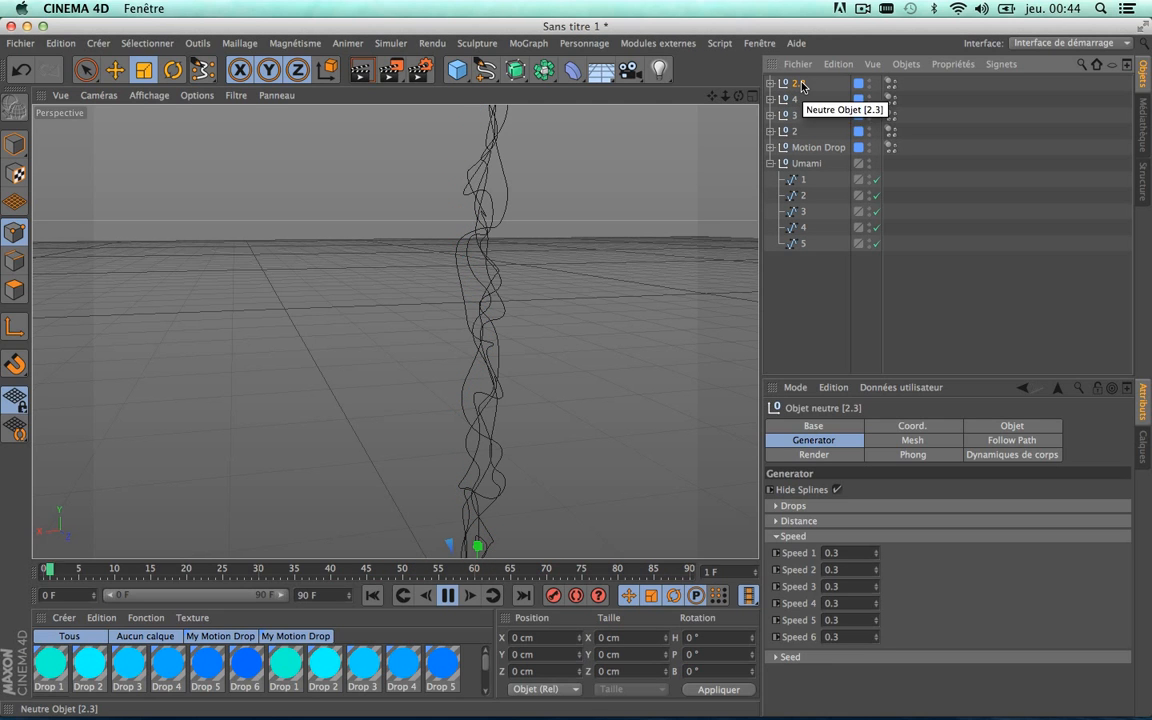
double_click(799, 83)
type("5")
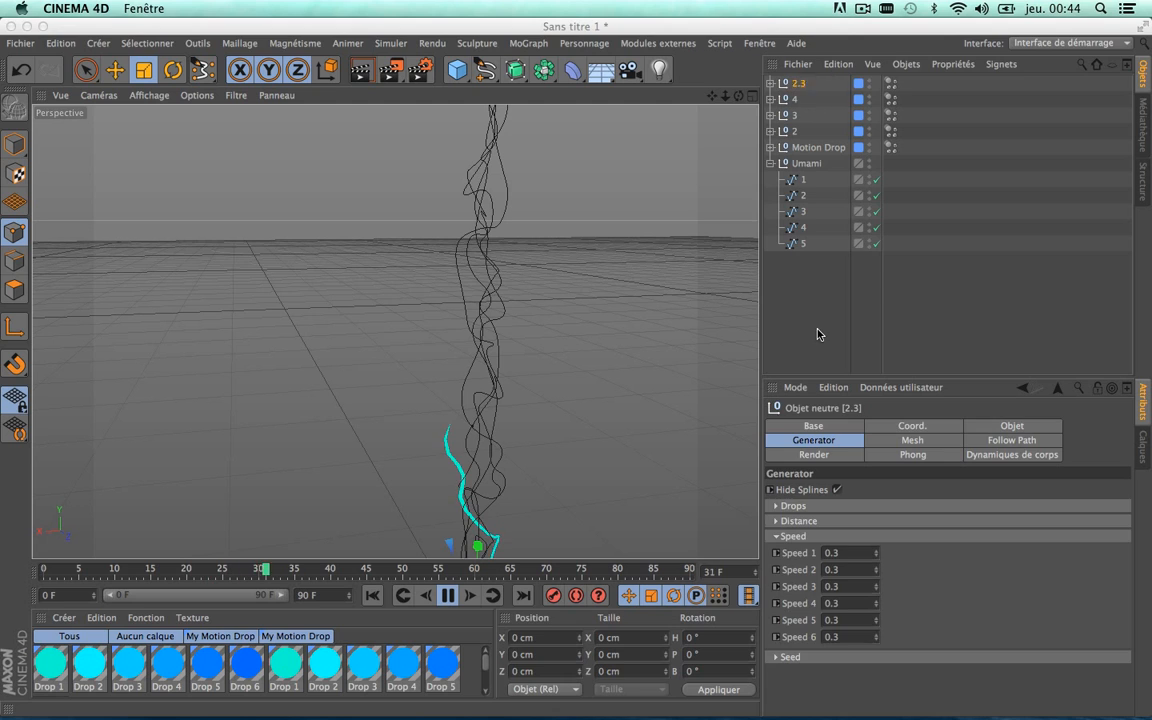
left_click(815, 334)
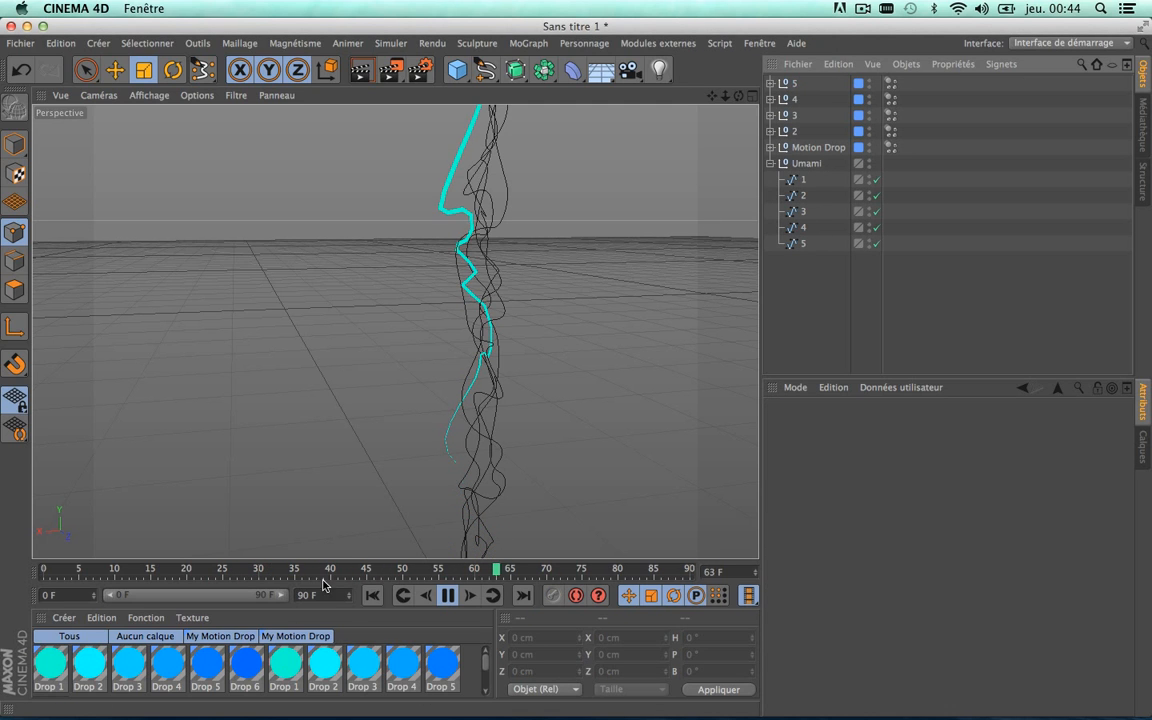
Enlarge the material area to view all Drop materials, and inspect the contents of rigs 2 and 3
left_click_drag(346, 563, 355, 358)
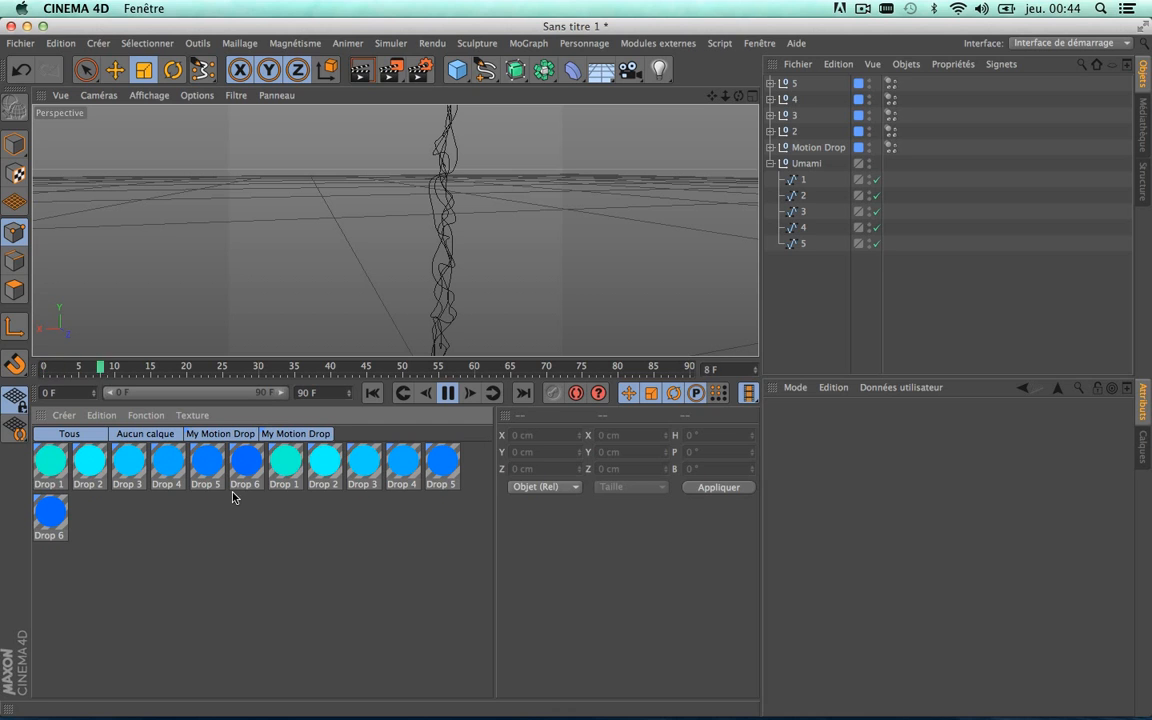
left_click(770, 131)
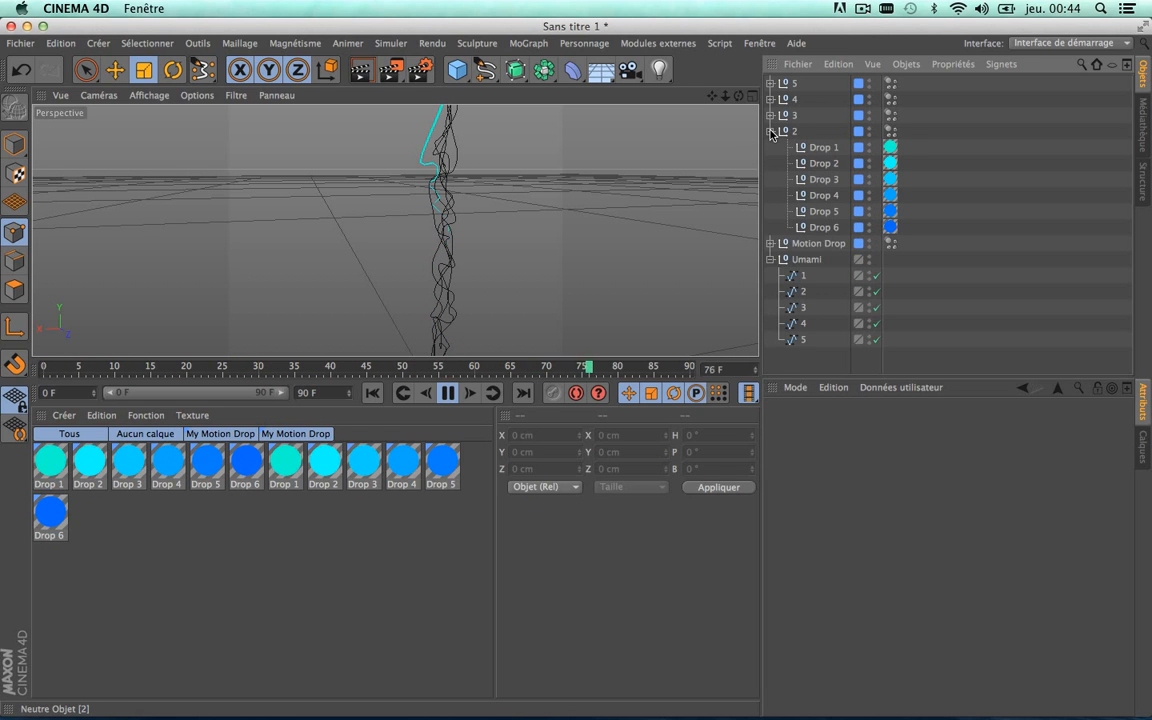
left_click(770, 131)
left_click(770, 116)
left_click(770, 116)
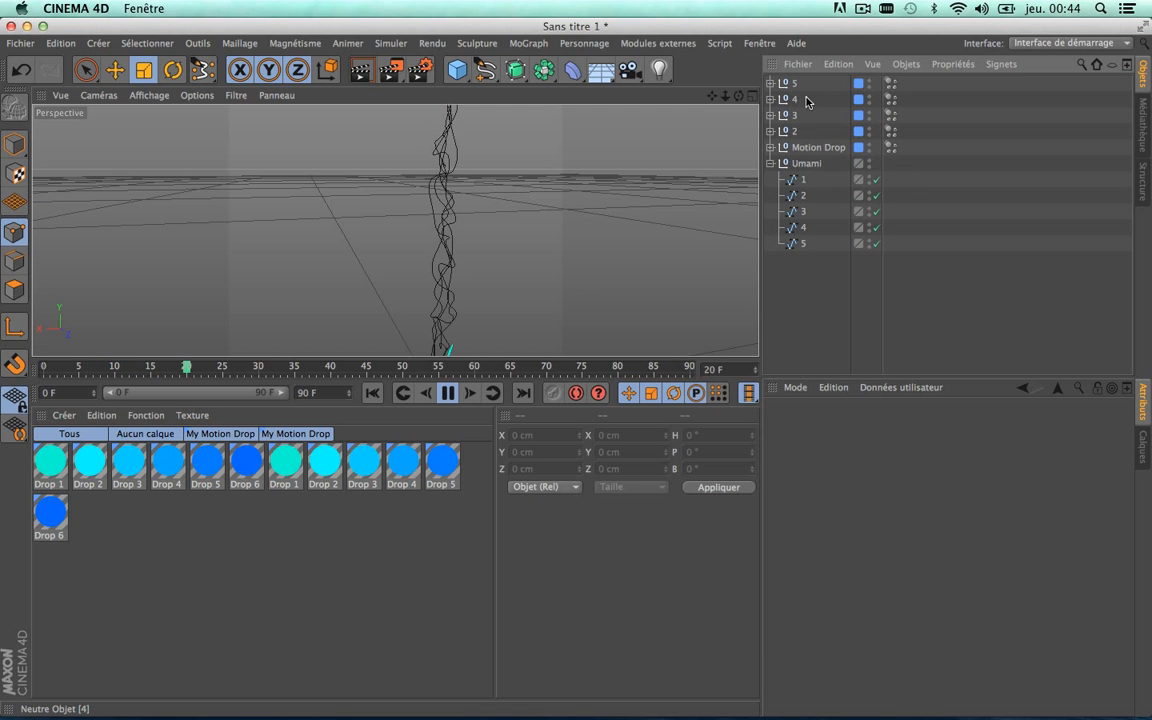
Delete the copied rigs 3, 4 and 5 from the object list
left_click(796, 86)
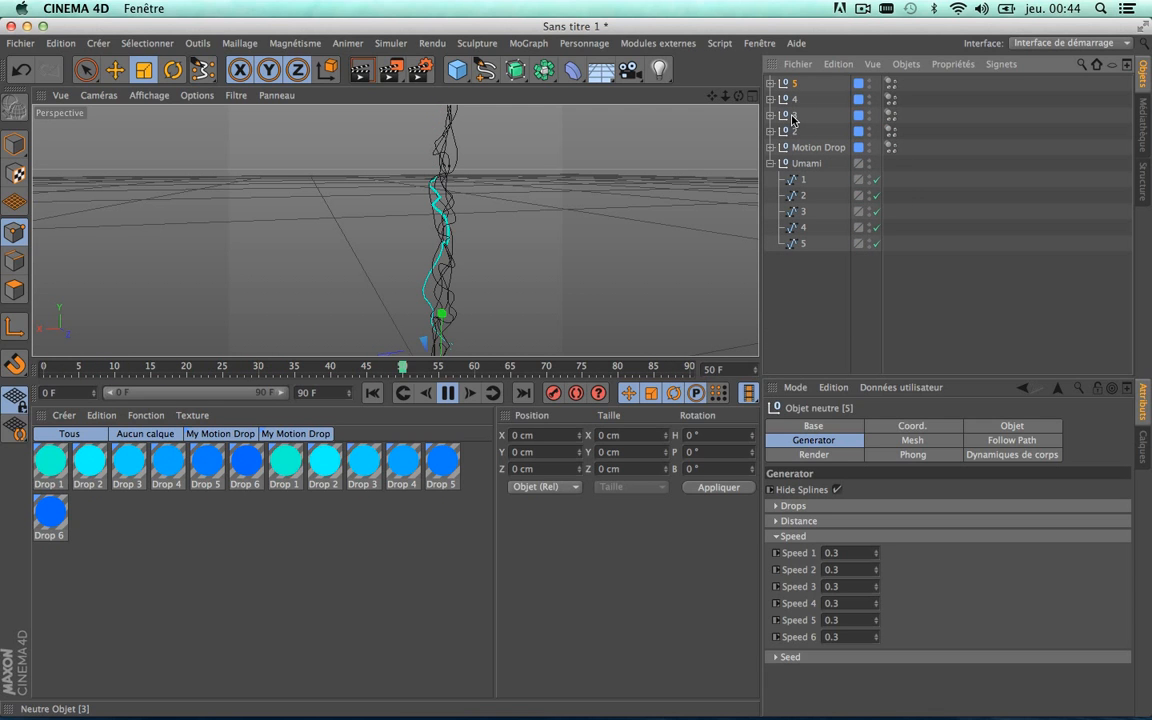
left_click(792, 116, "shift")
key("Delete")
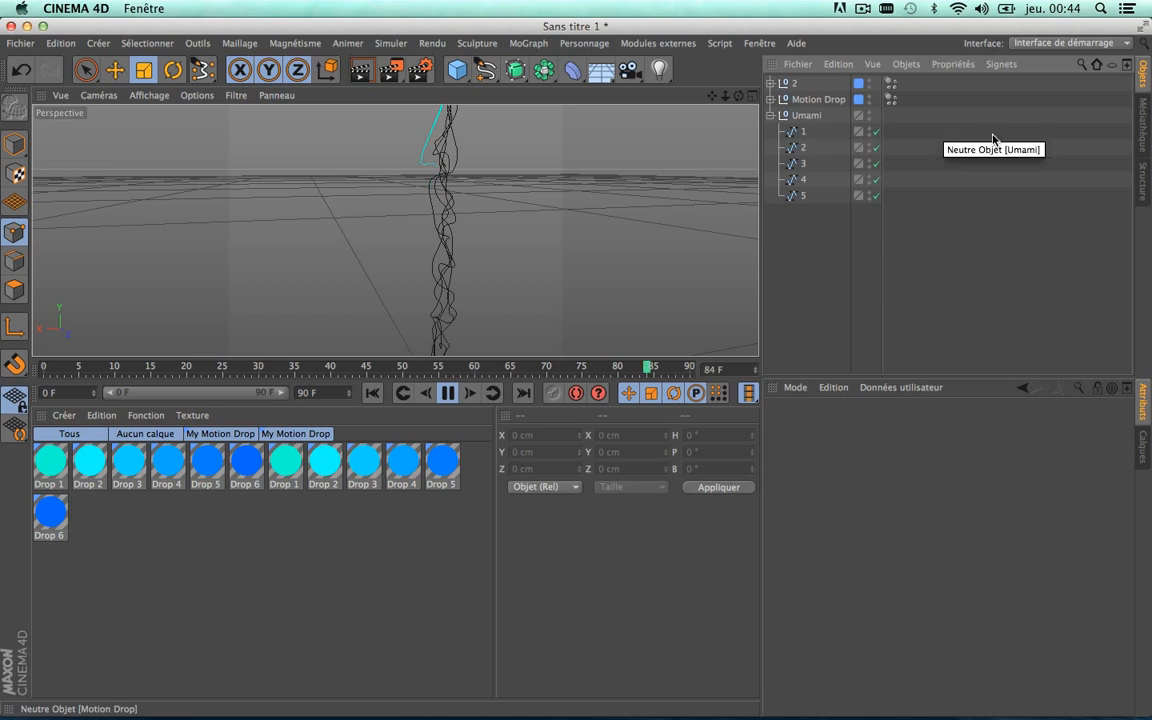
Add three fresh Motion Drop presets from the content library to the scene and return to the object list
left_click(1139, 119)
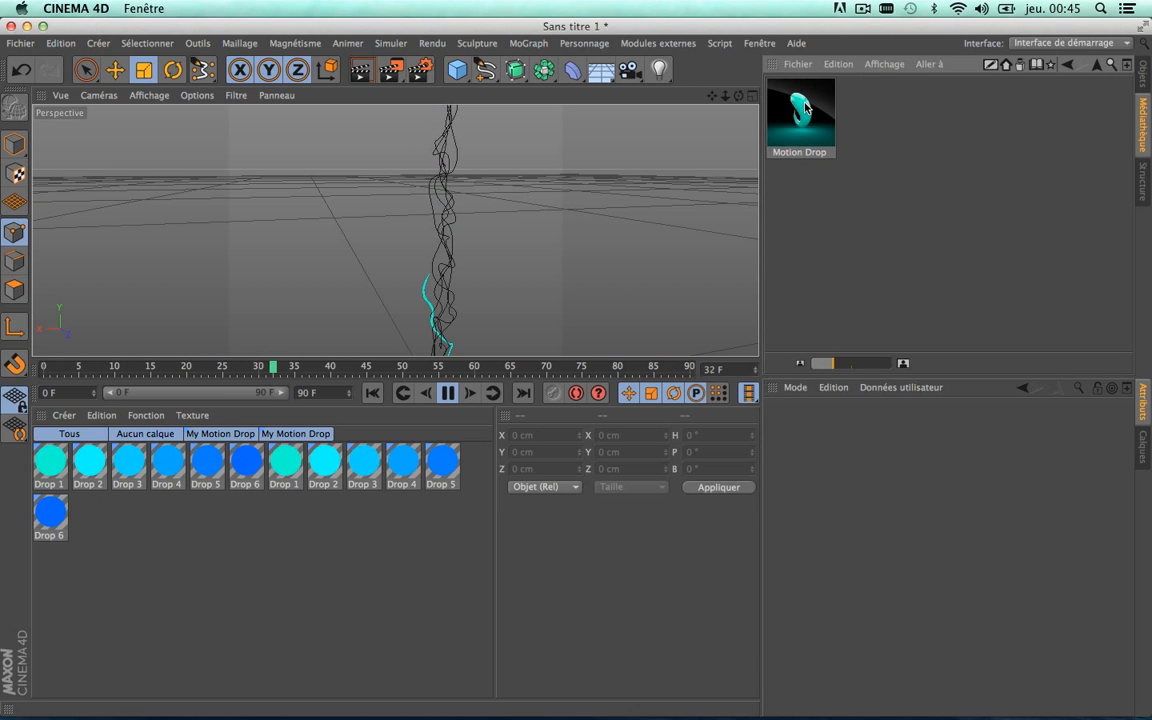
left_click_drag(800, 112, 720, 105)
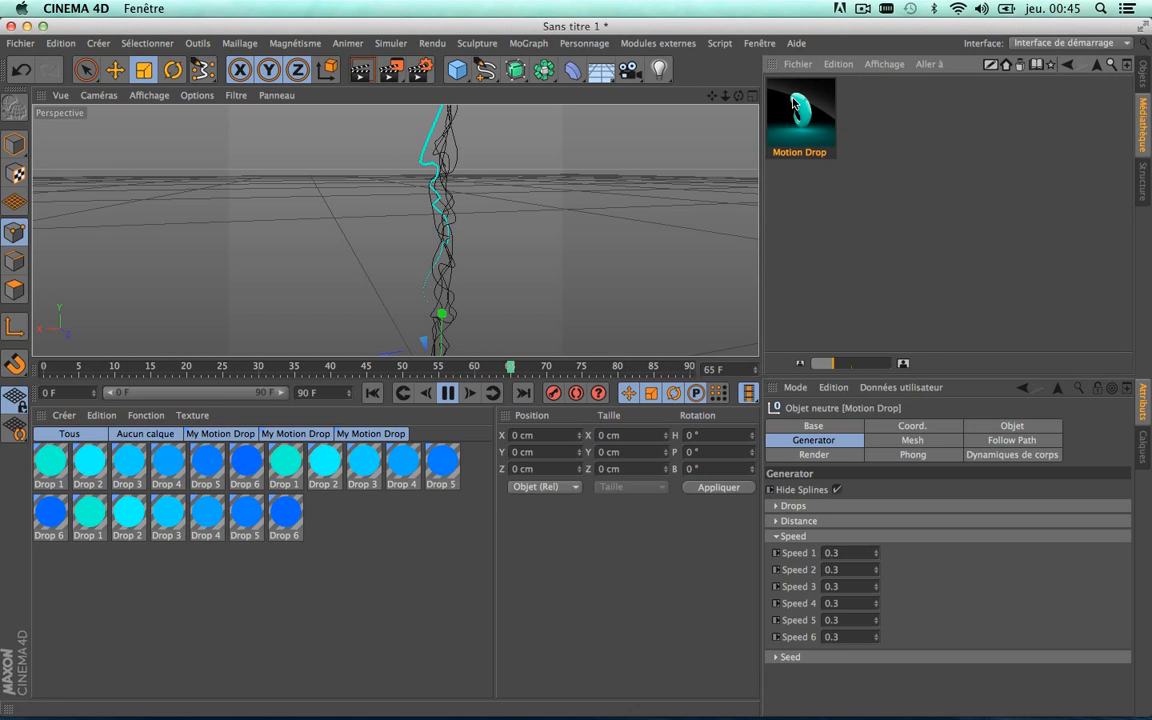
double_click(793, 103)
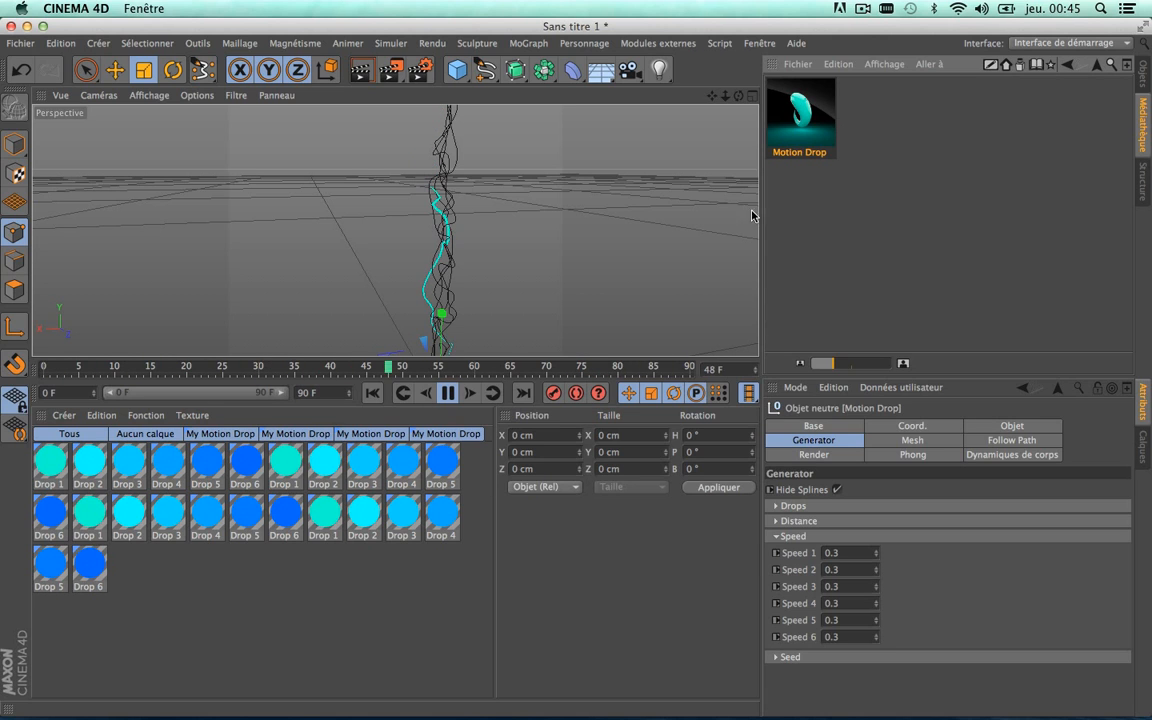
double_click(818, 101)
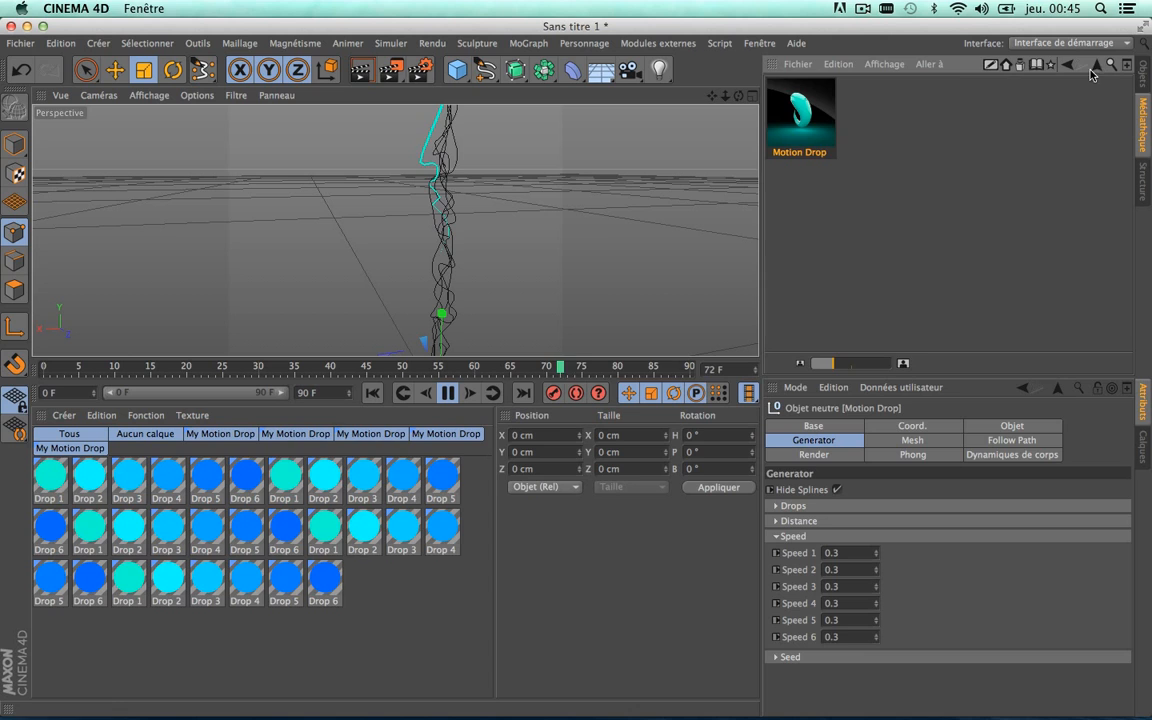
left_click(1143, 77)
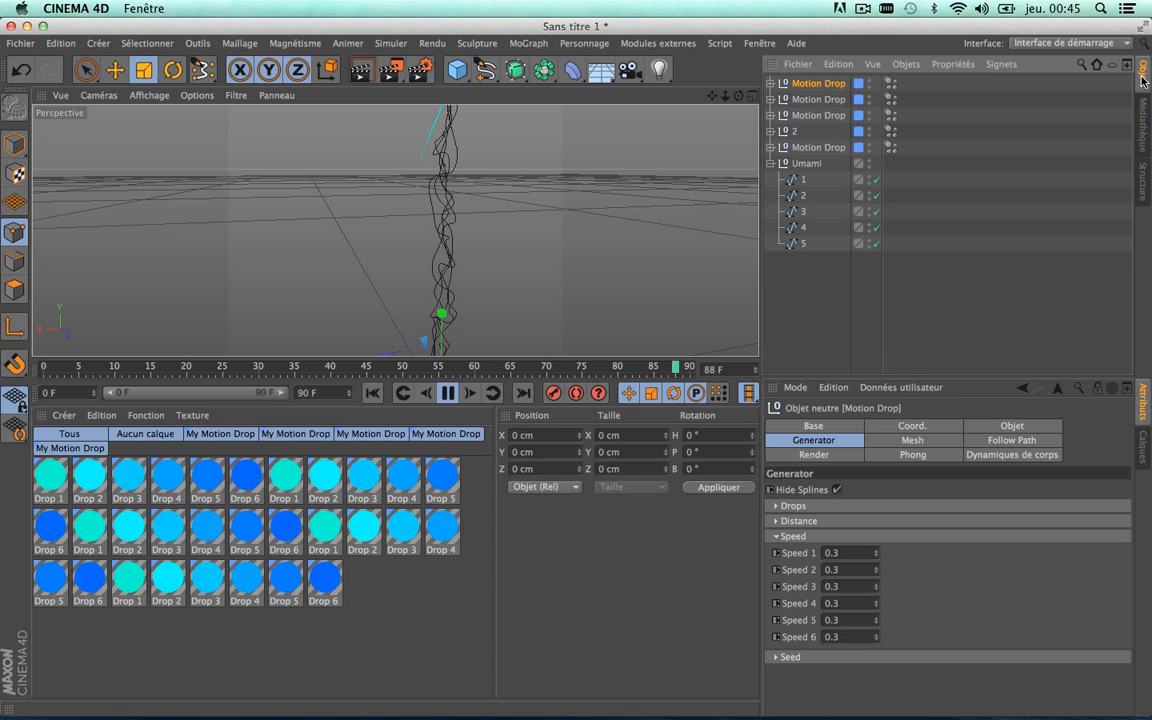
Rename the three new Motion Drop rigs above rig 2 as 3, 4 and 5, in ascending order
double_click(808, 116)
type("3")
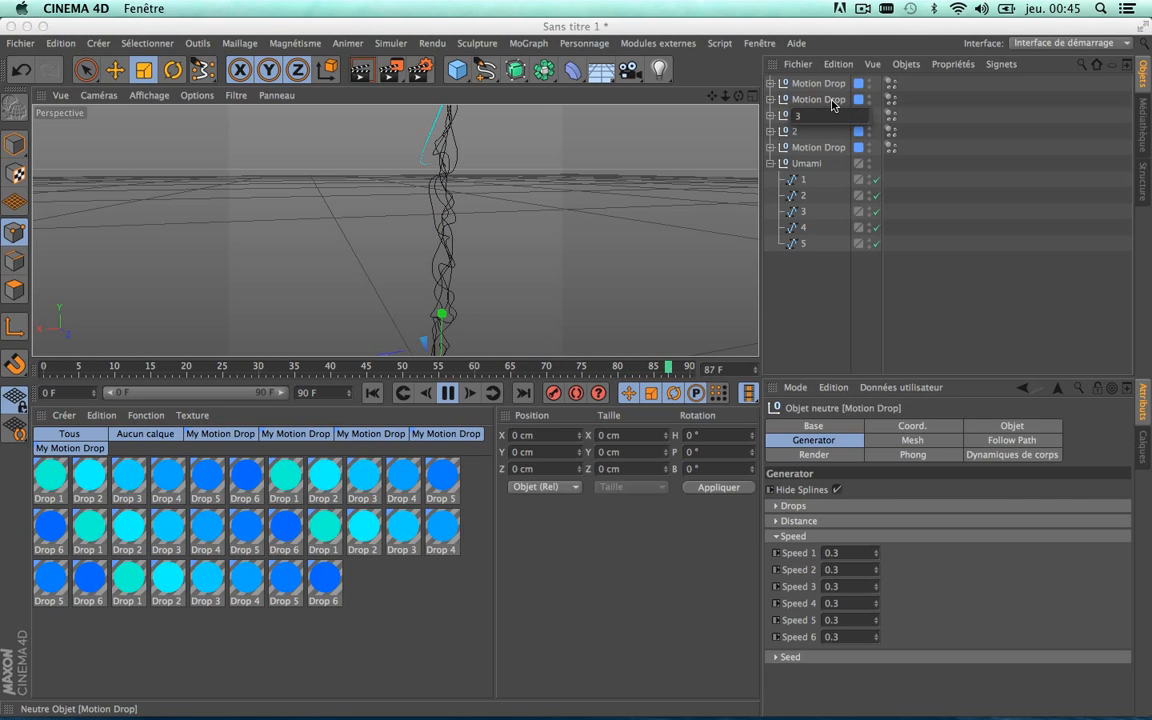
key("Return")
double_click(831, 101)
type("4")
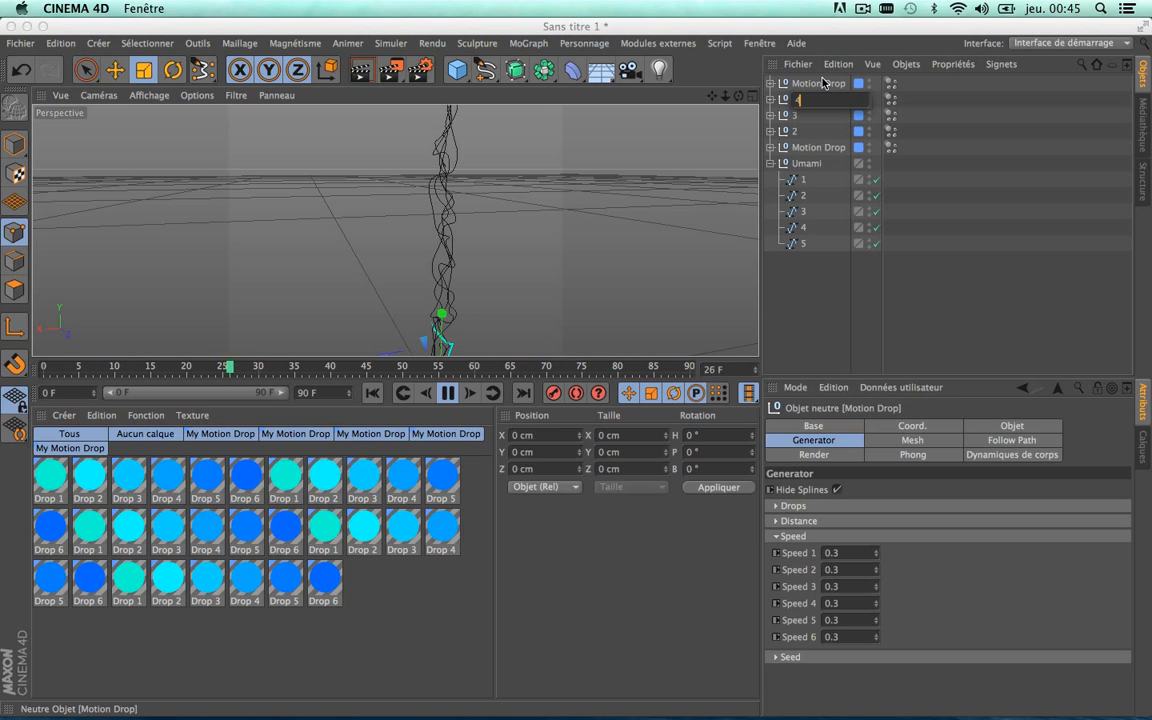
key("Return")
double_click(822, 83)
type("5")
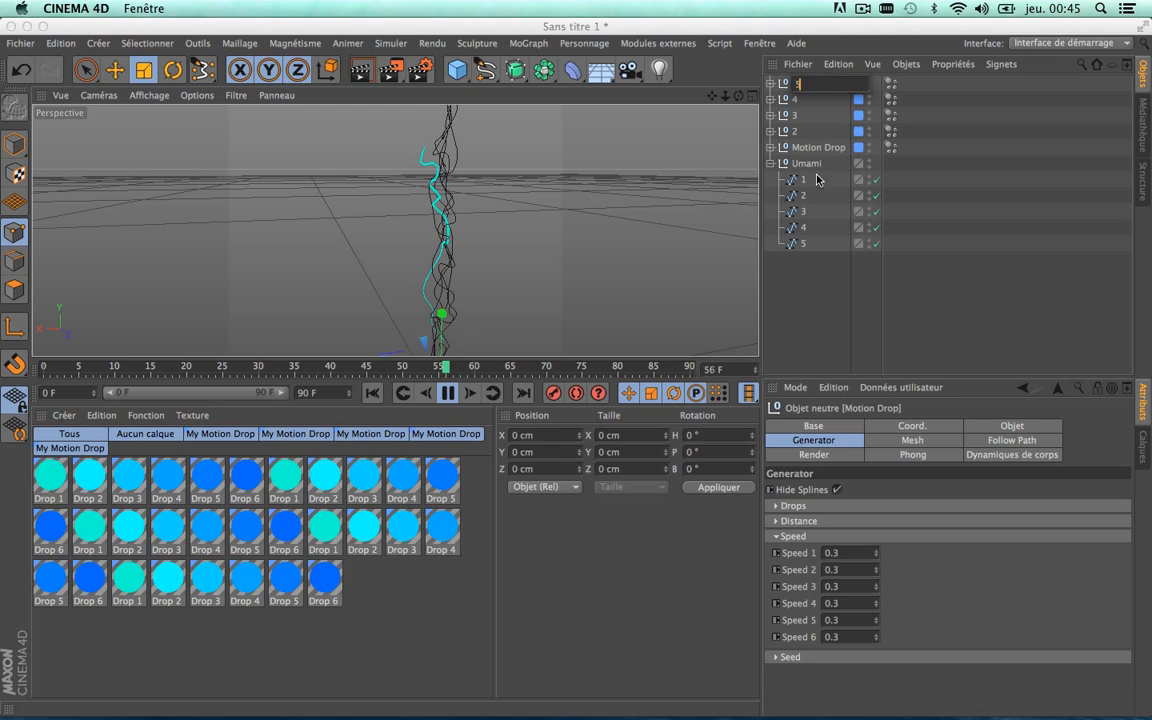
left_click(811, 306)
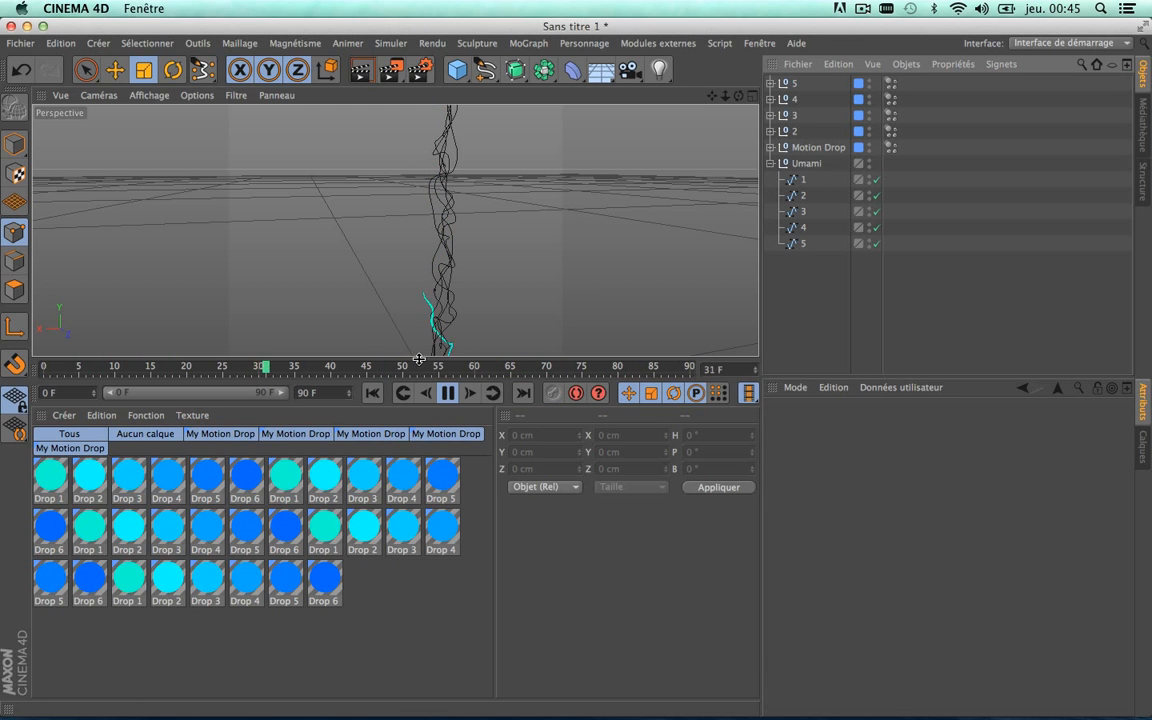
Enlarge the viewport again and assign Umami spline 2 as the Spline Path in rig 2's Follow Path settings
left_click_drag(419, 358, 419, 560)
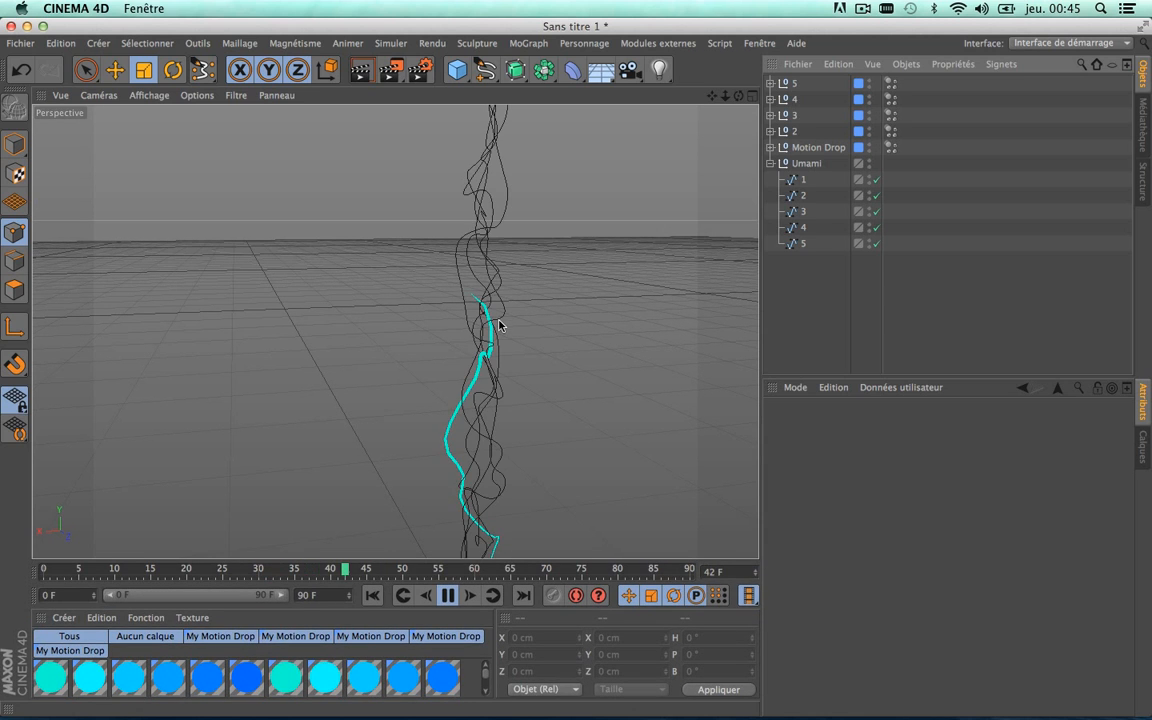
left_click(786, 132)
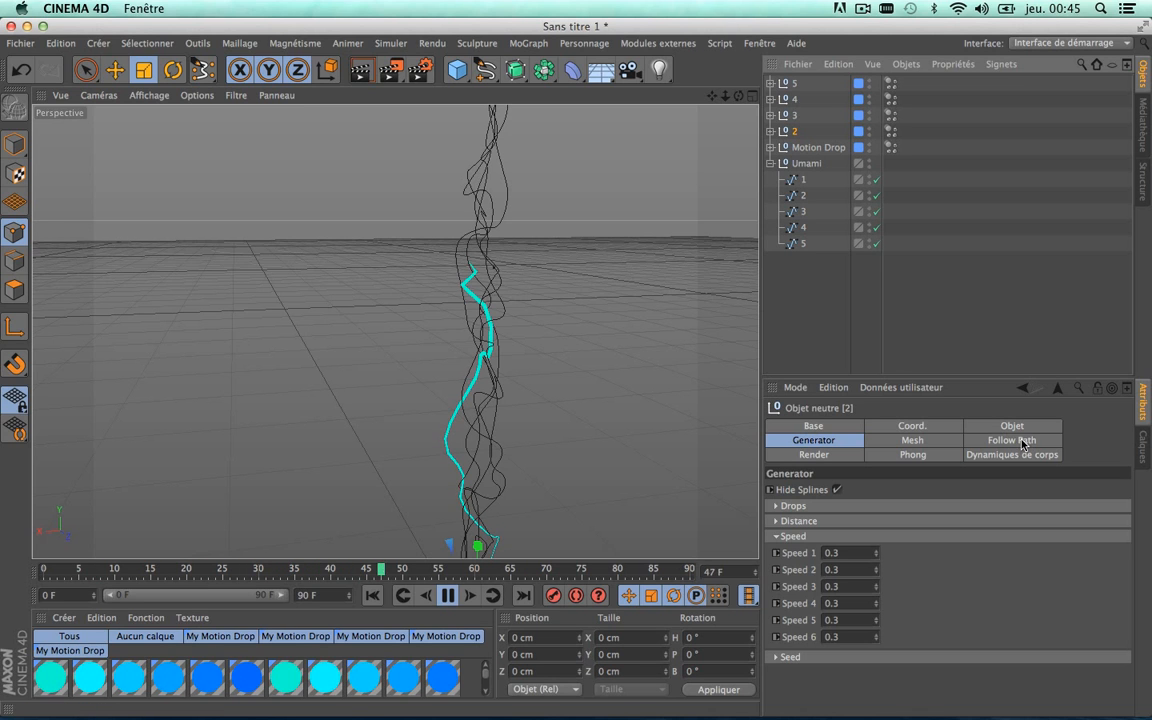
left_click(1020, 441)
left_click(797, 197)
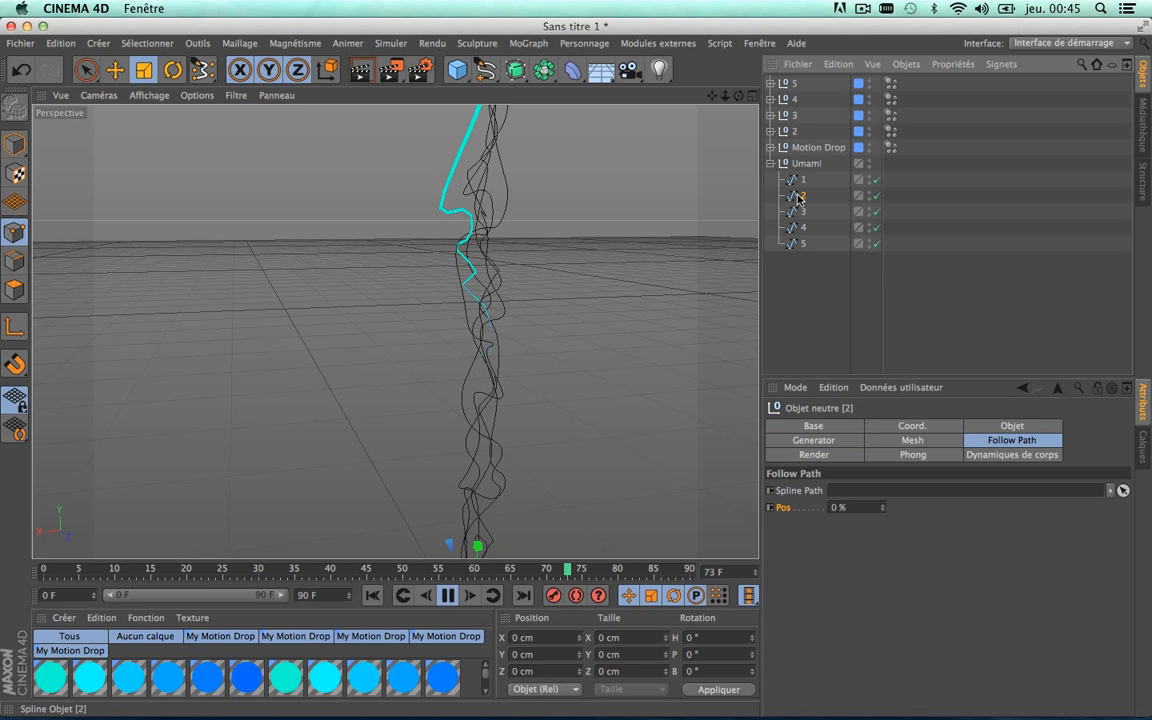
left_click_drag(857, 490, 857, 490)
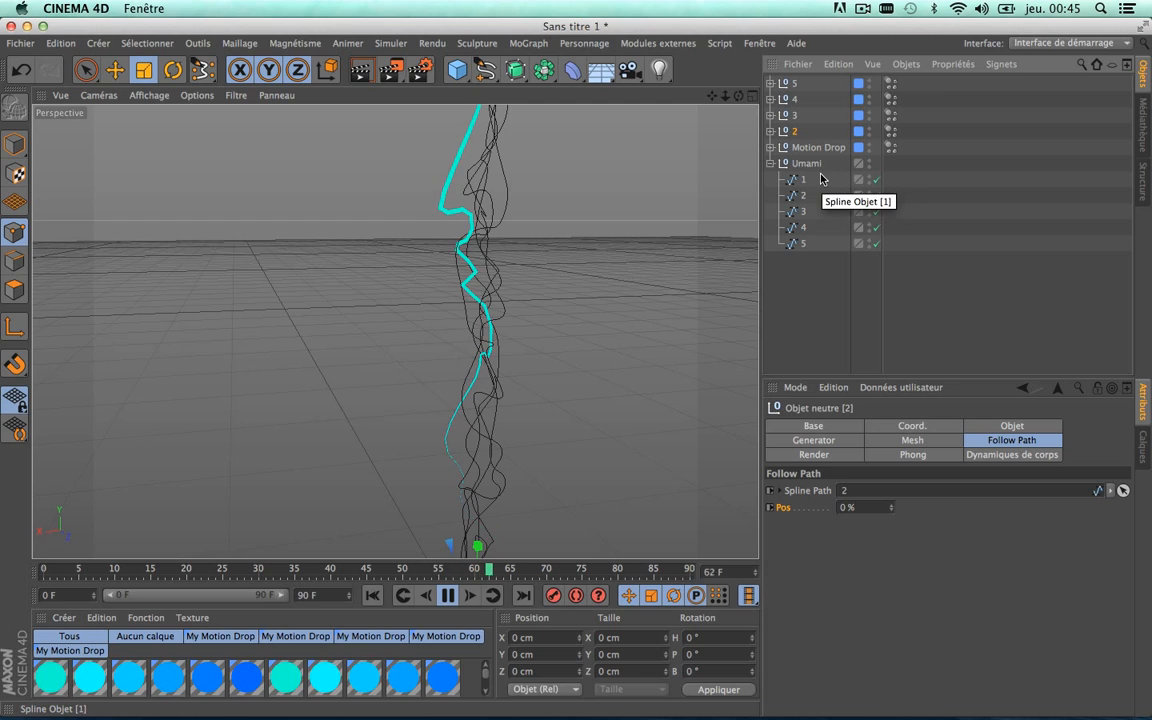
Assign Umami splines 3, 4 and 5 as the Spline Path of the rigs with the matching numbers
left_click(808, 119)
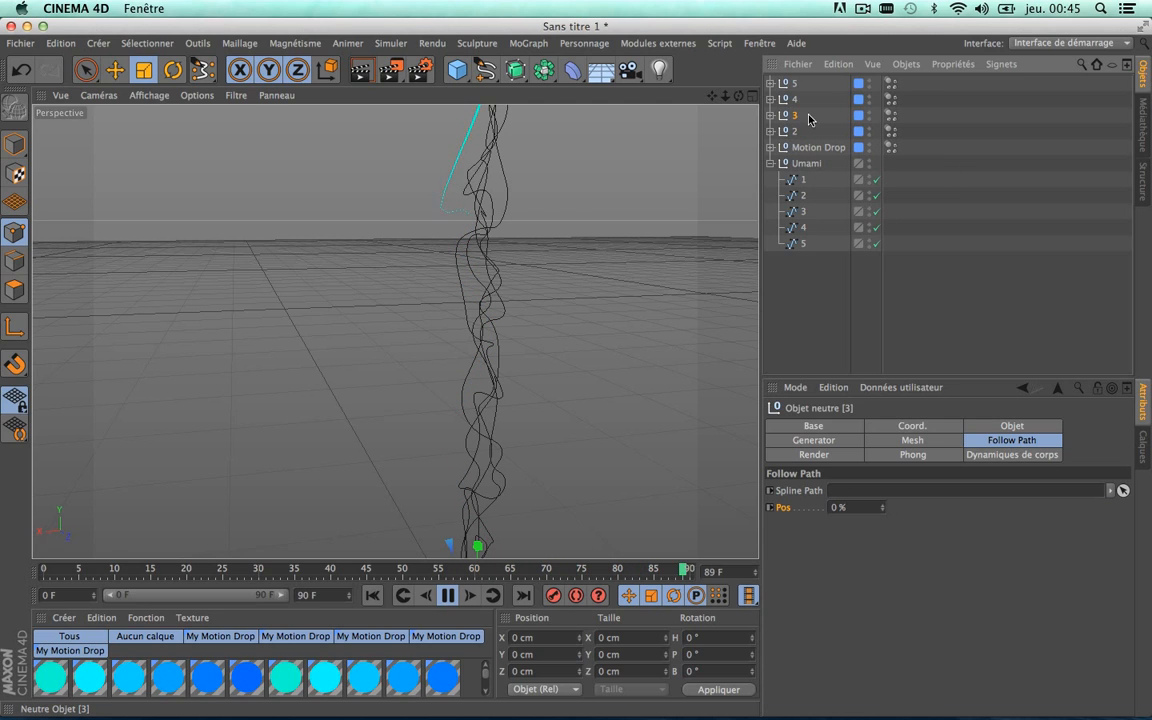
left_click_drag(802, 211, 940, 403)
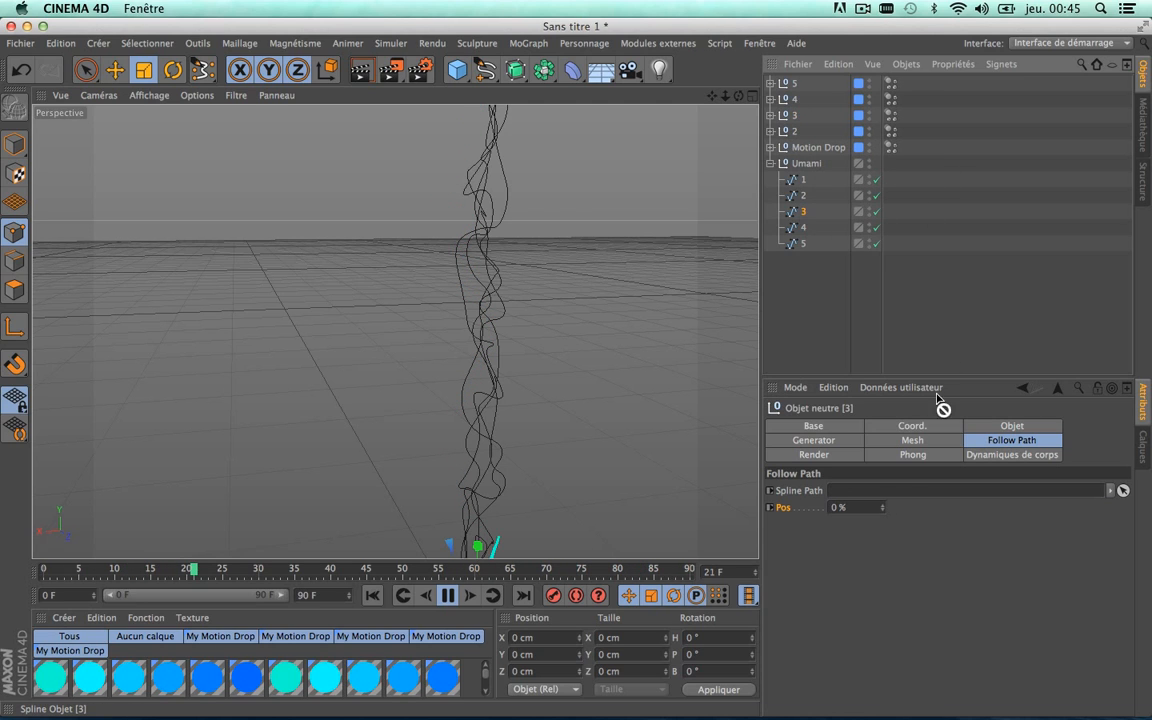
left_click(795, 106)
left_click_drag(872, 497, 872, 496)
left_click(793, 84)
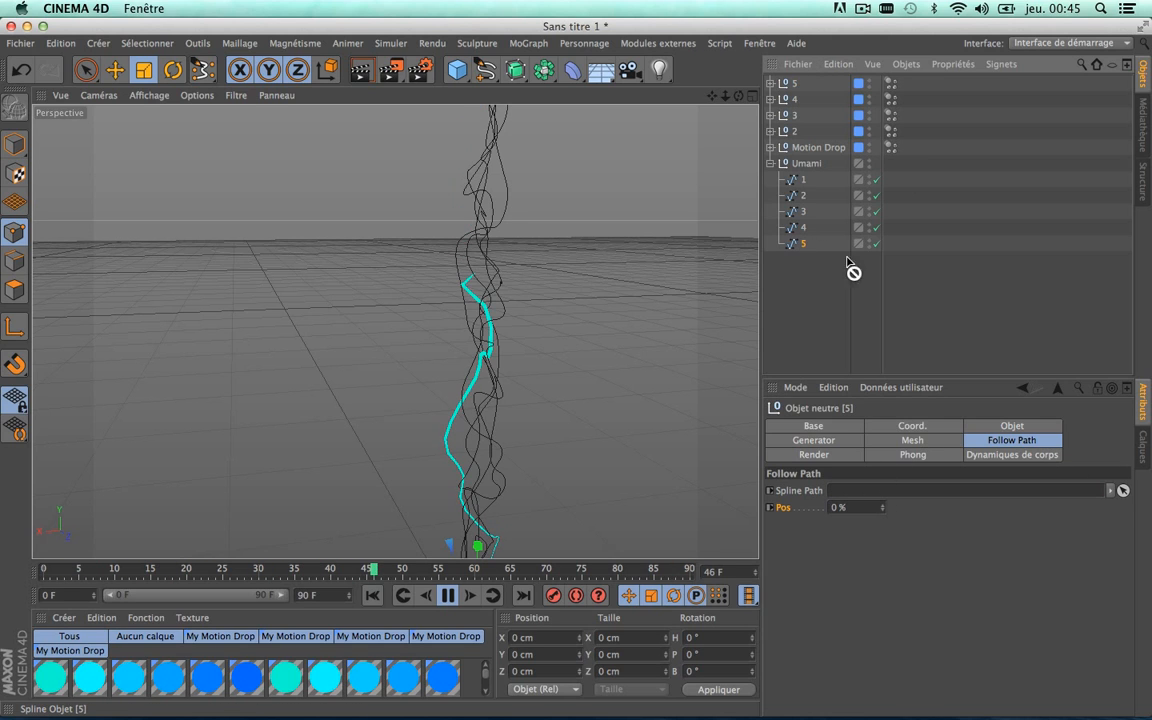
left_click_drag(879, 492, 879, 492)
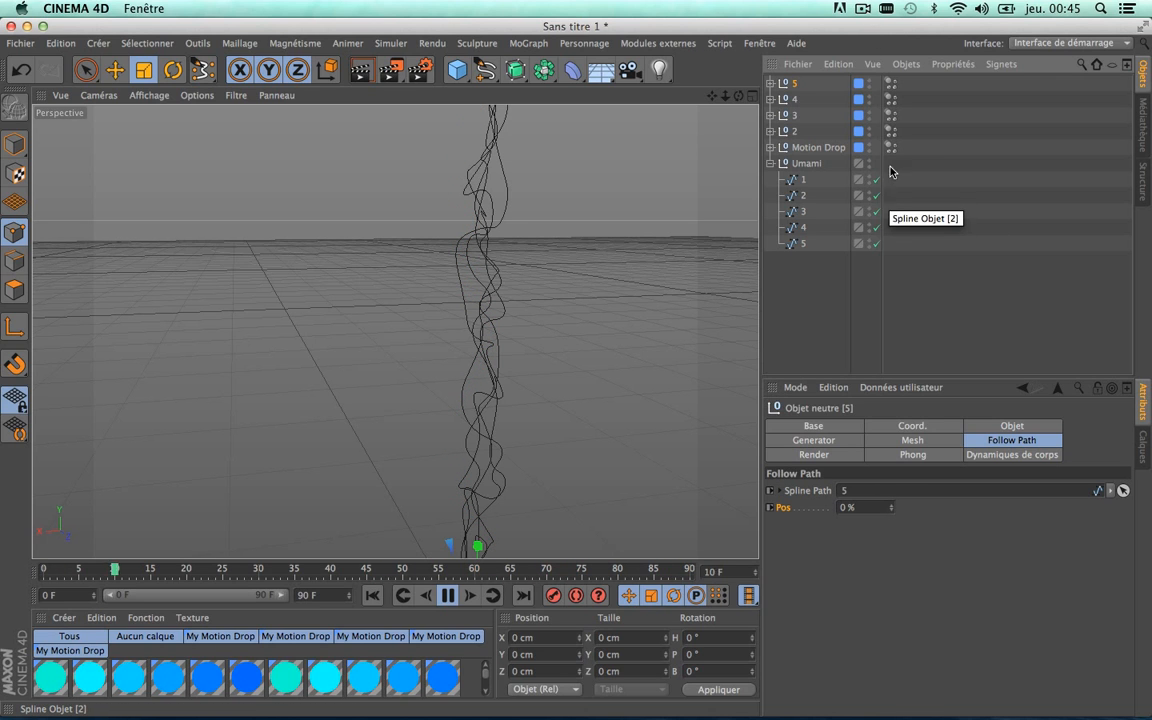
right_click(797, 84)
mouse_move(857, 101)
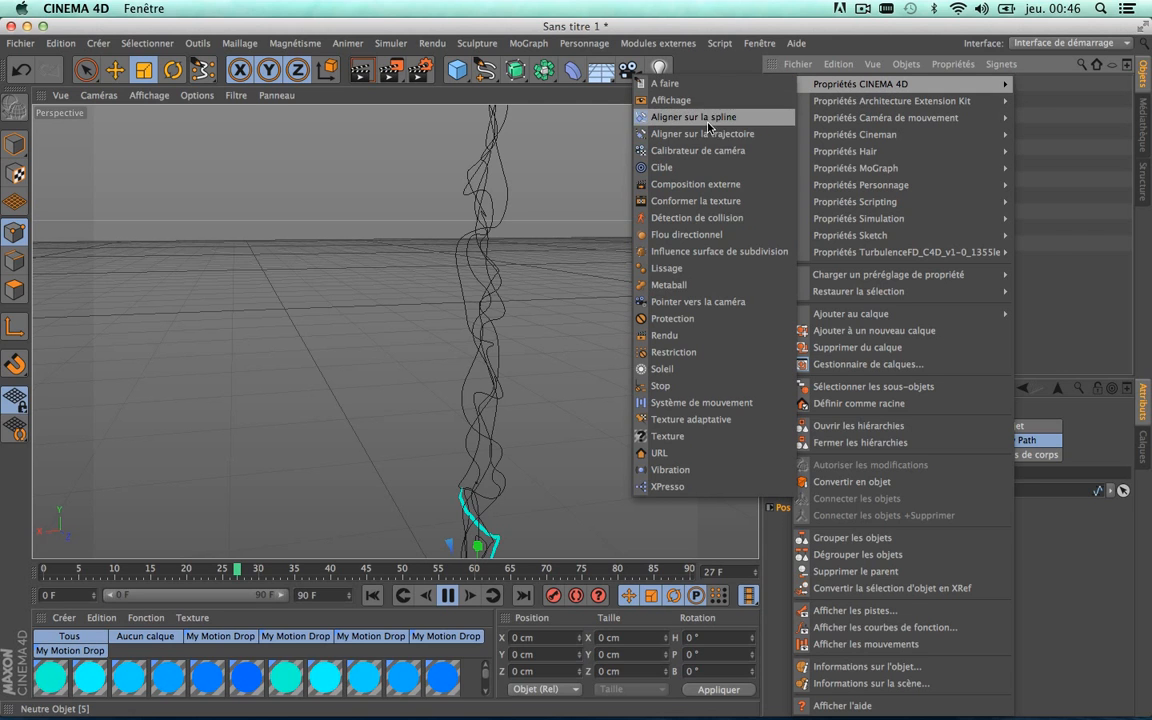
left_click(1075, 210)
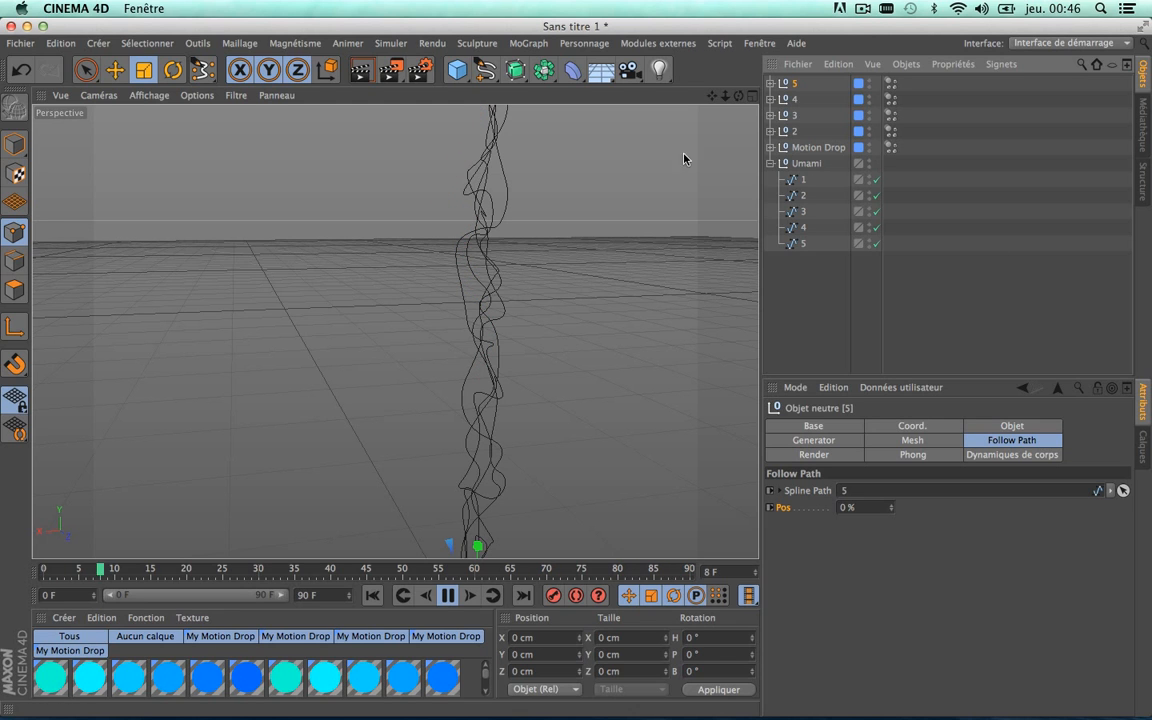
Examine the base of the splines and the drops inside rig 2, and display rig 2's Generator settings
left_click_drag(716, 93, 420, 380)
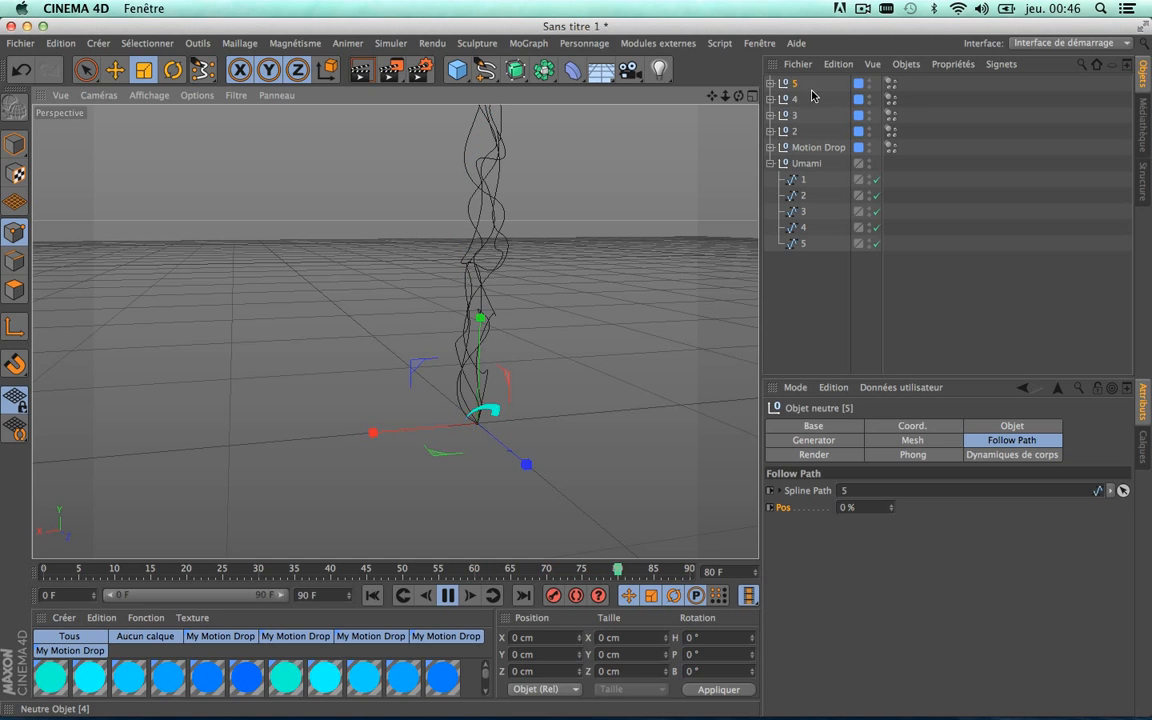
left_click(770, 132)
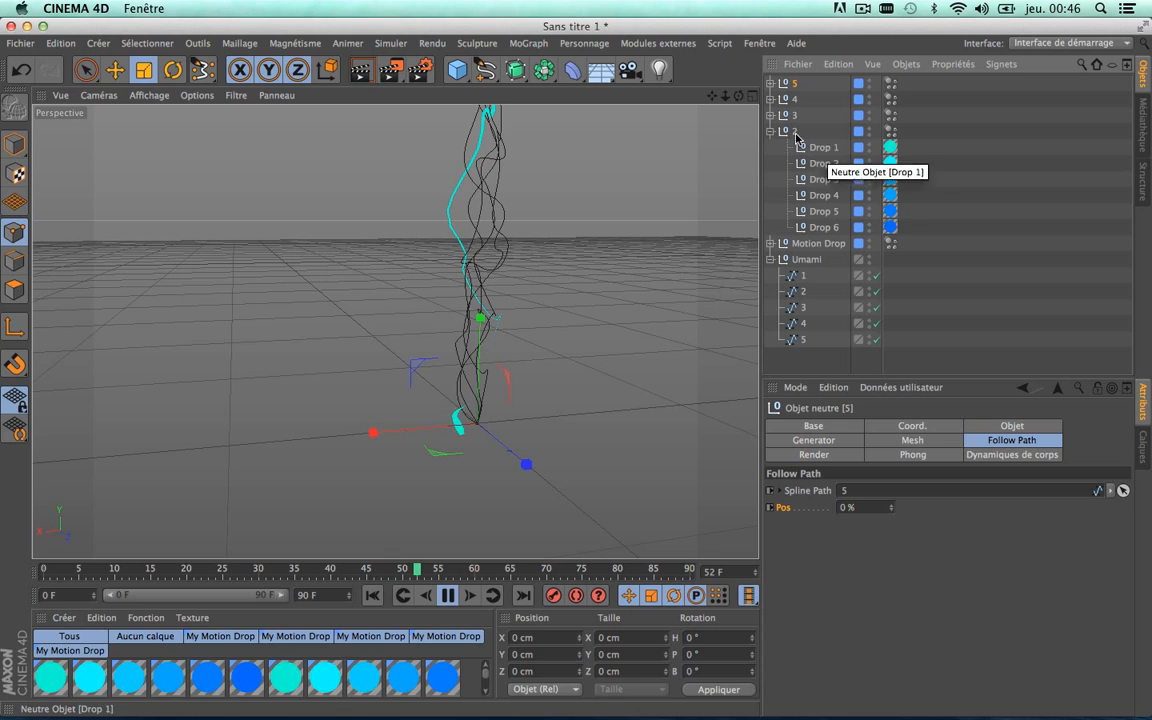
left_click(771, 132)
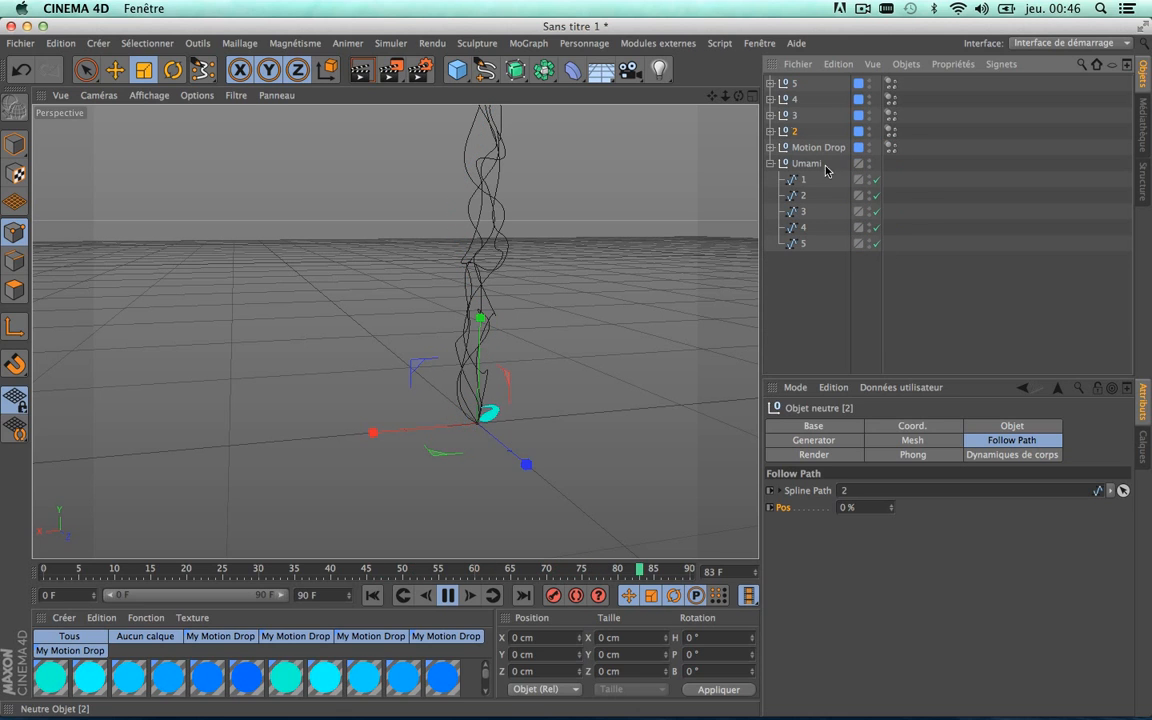
left_click(794, 131)
left_click(814, 441)
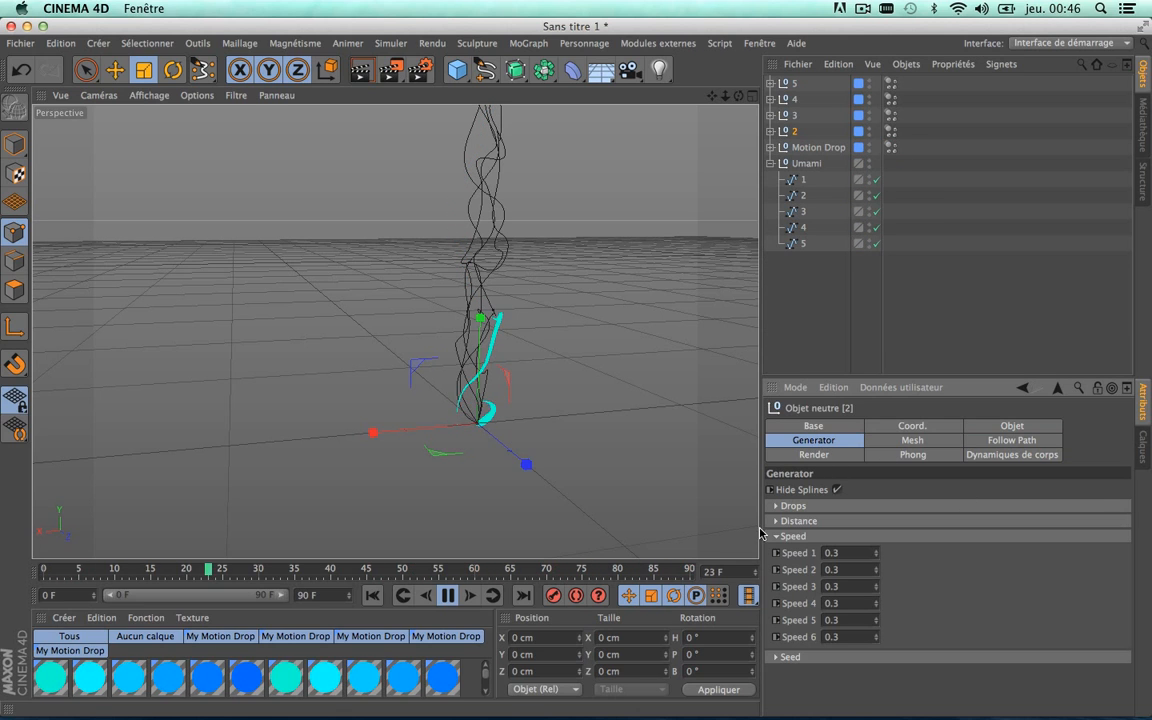
Show the Drops and Seed groups in rig 2's Generator settings and set Seed 1 to 1
left_click(794, 506)
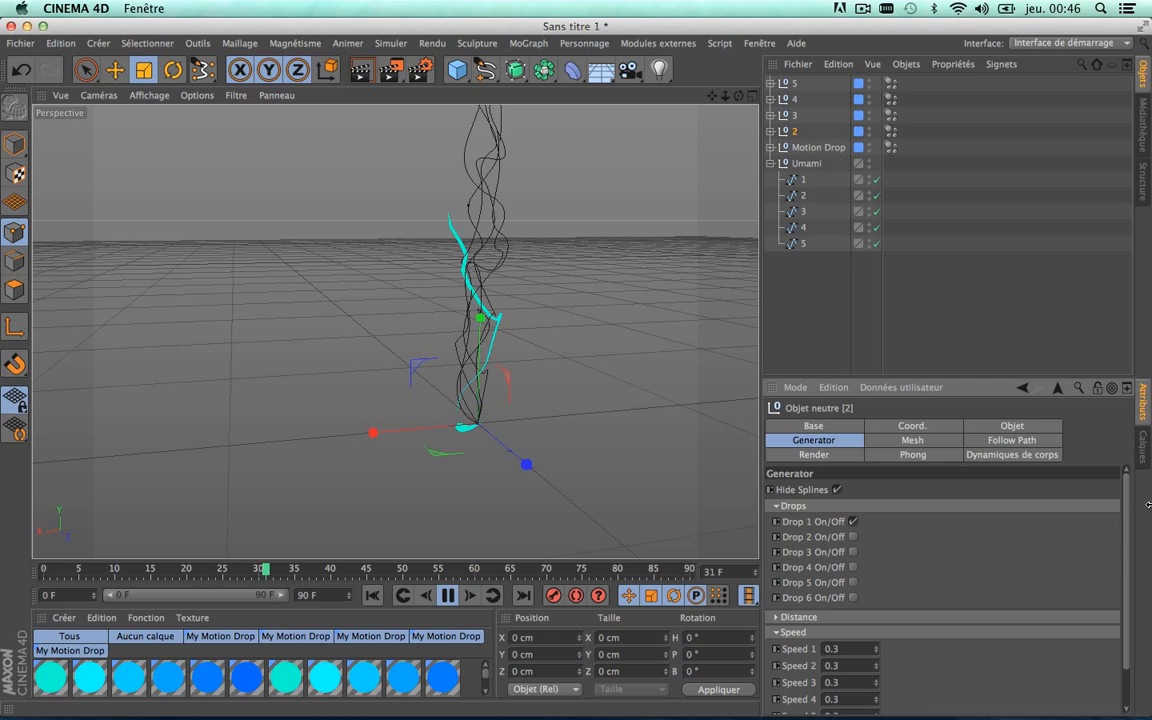
scroll(1129, 595, "down", 2)
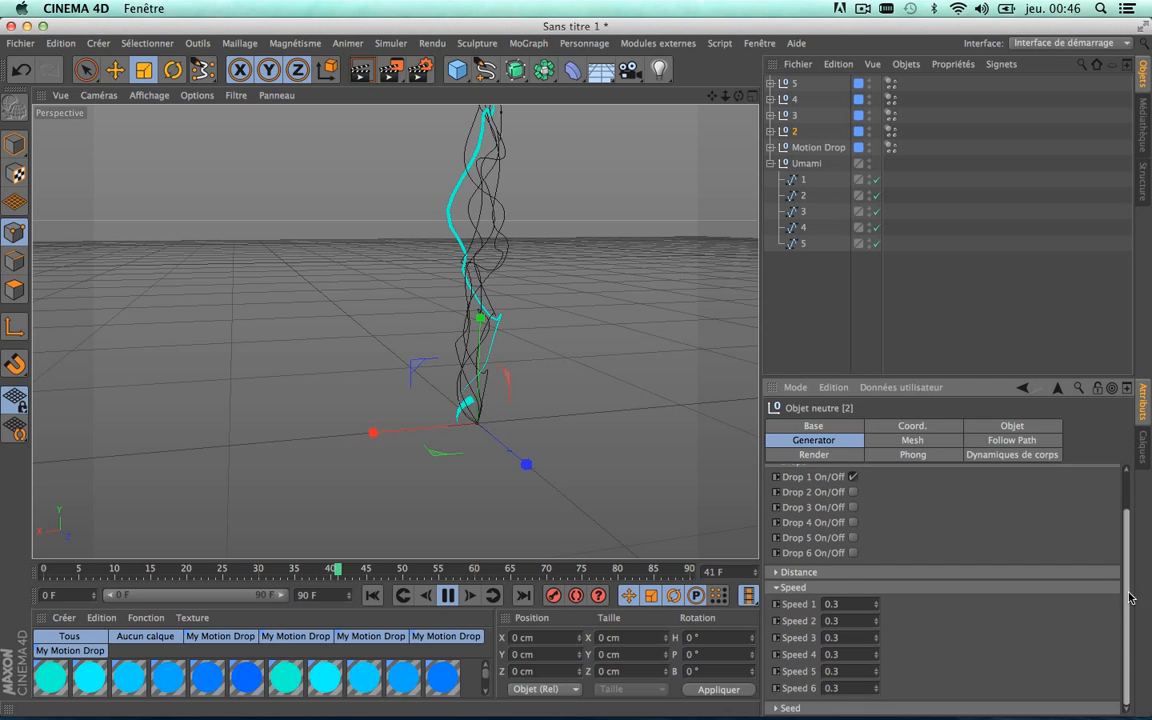
left_click(776, 587)
left_click(774, 648)
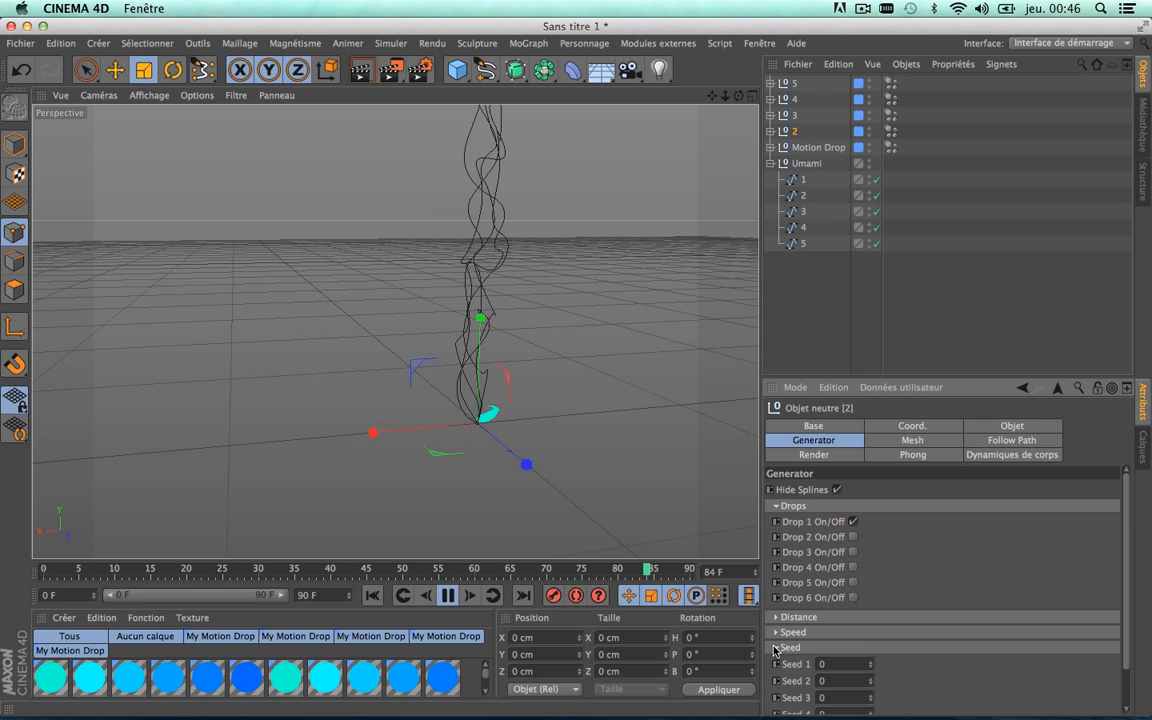
left_click(870, 661)
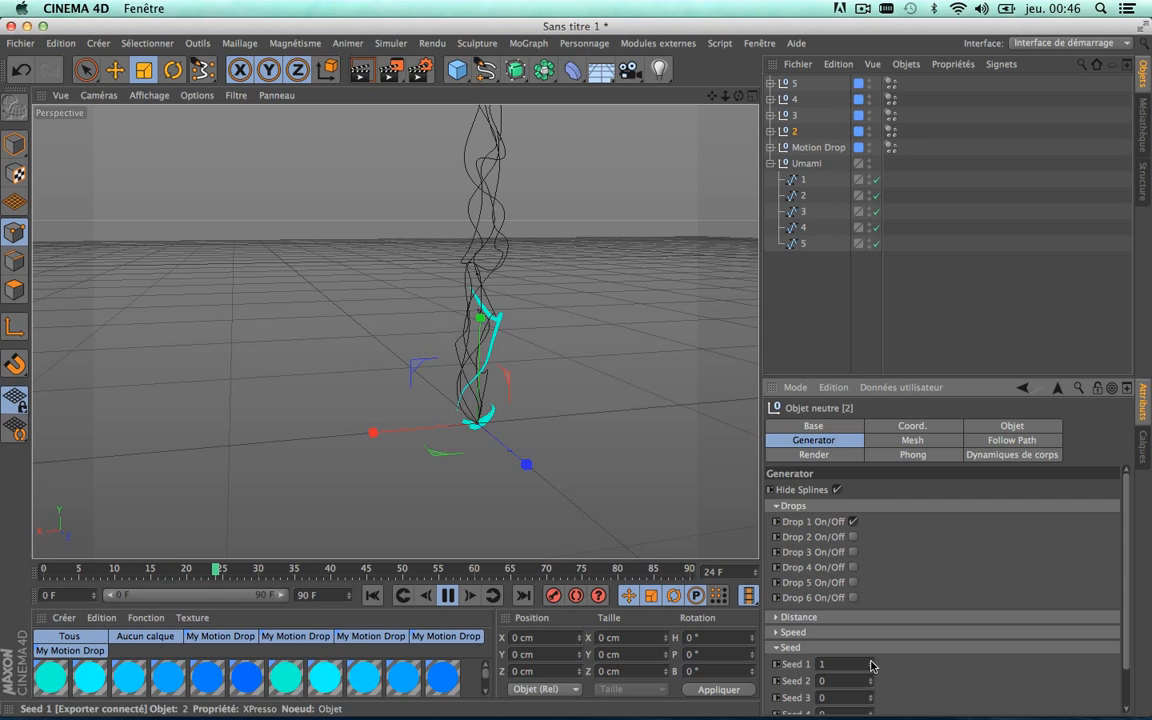
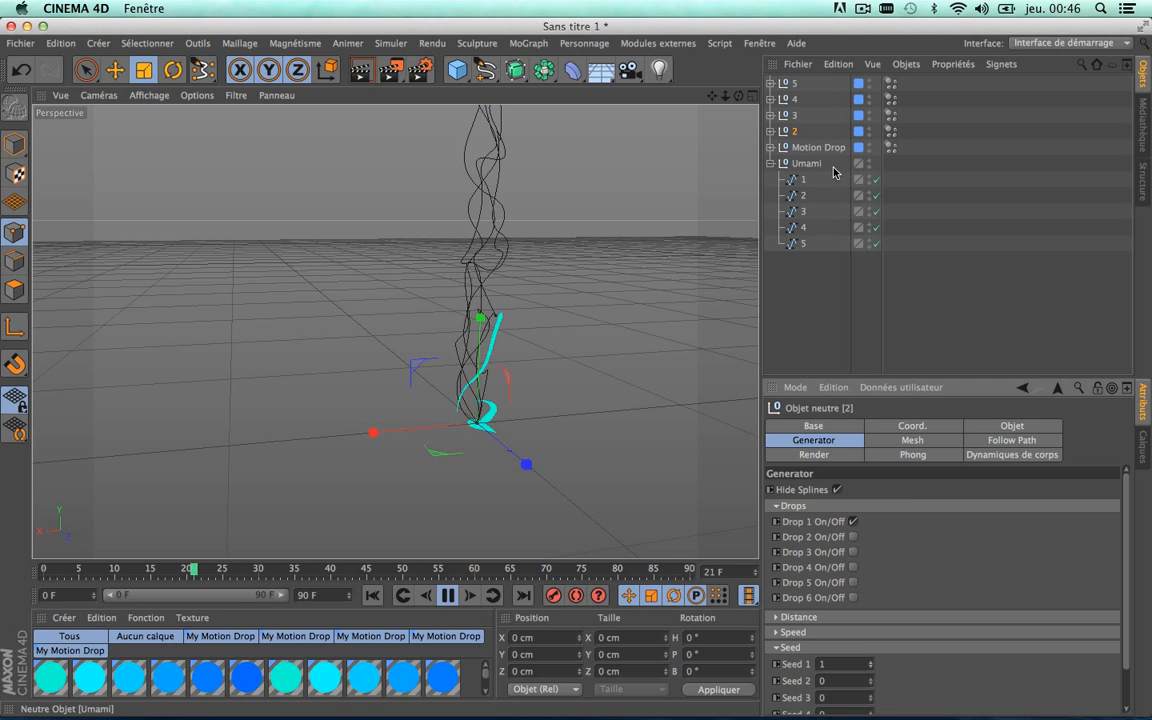
Set Seed 1 to 3 in rig 3's Generator settings
left_click(772, 130)
left_click(772, 130)
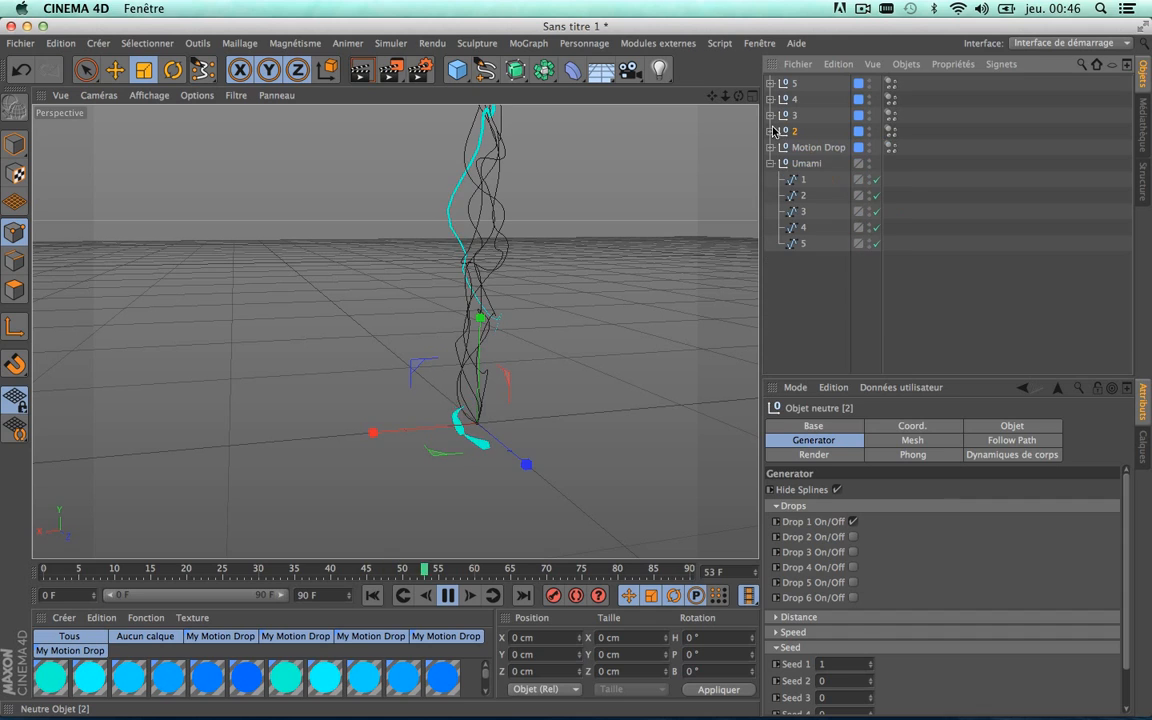
left_click(868, 660)
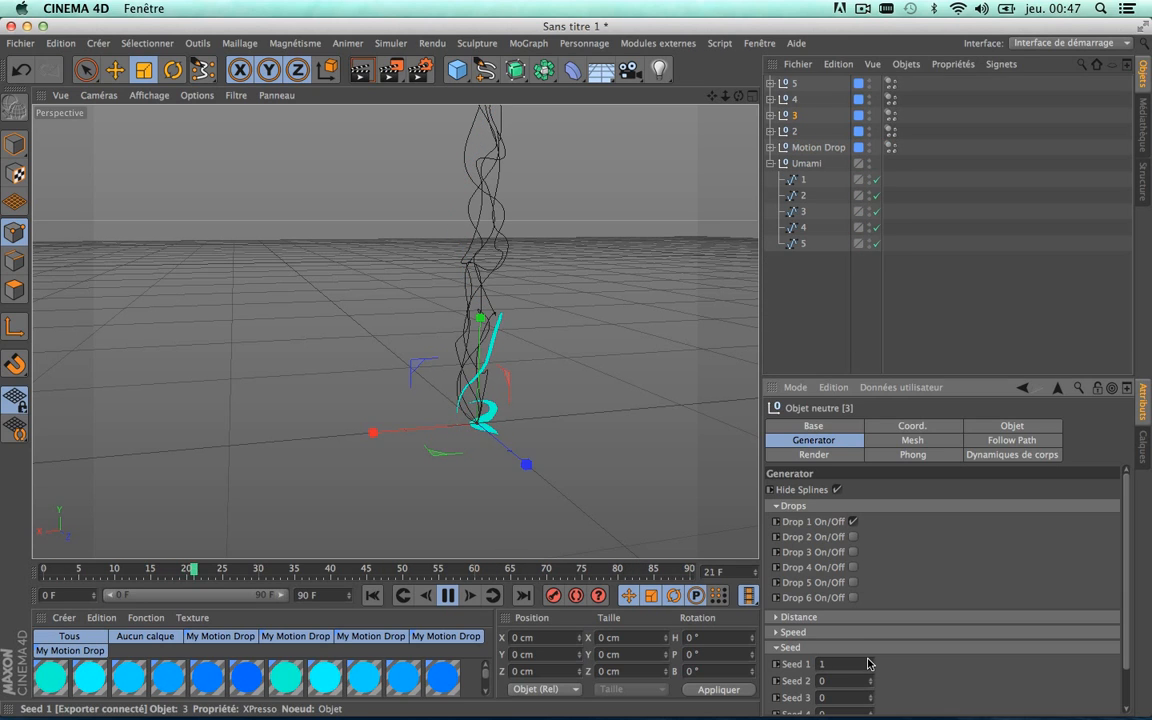
left_click(868, 660)
left_click(868, 660)
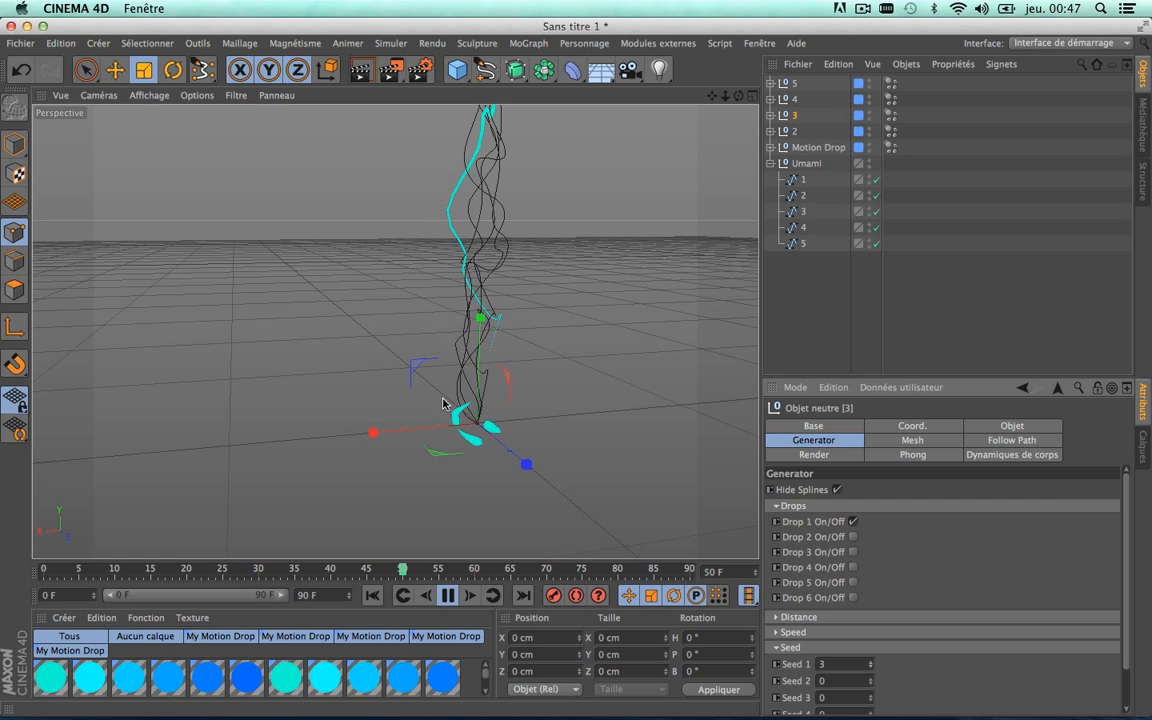
Turn off Drop 1 in rig 3 and briefly try out Drop 2 and Drop 6 in its place
left_click(853, 522)
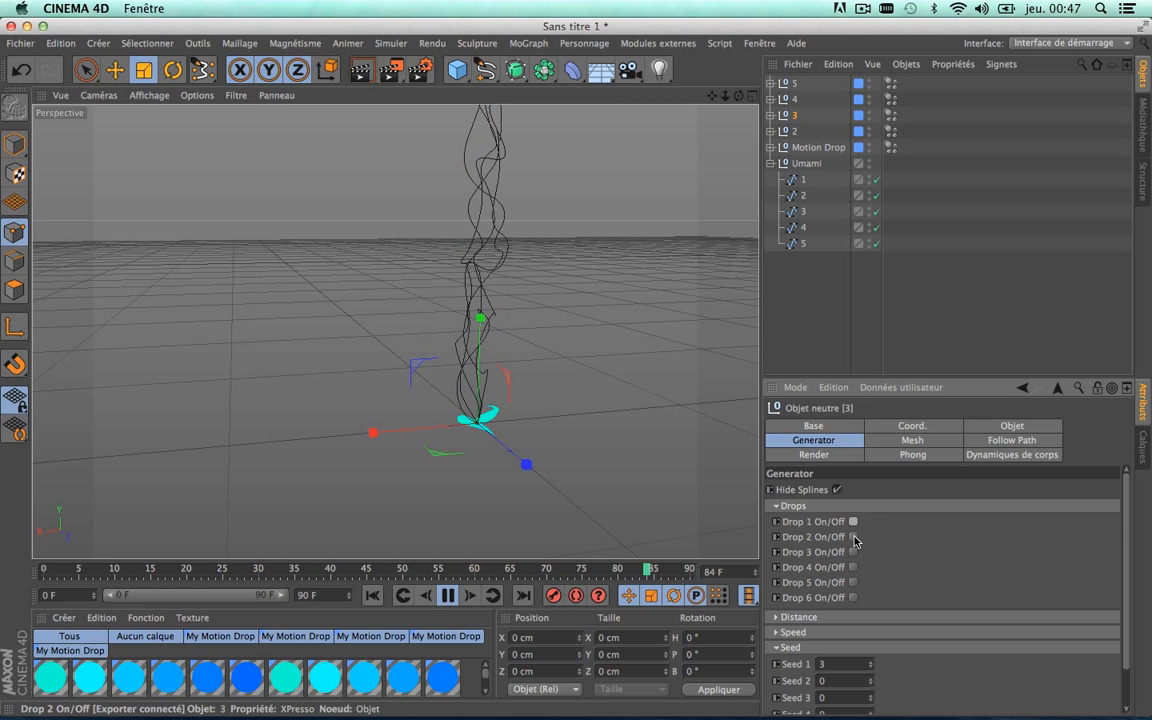
left_click(853, 537)
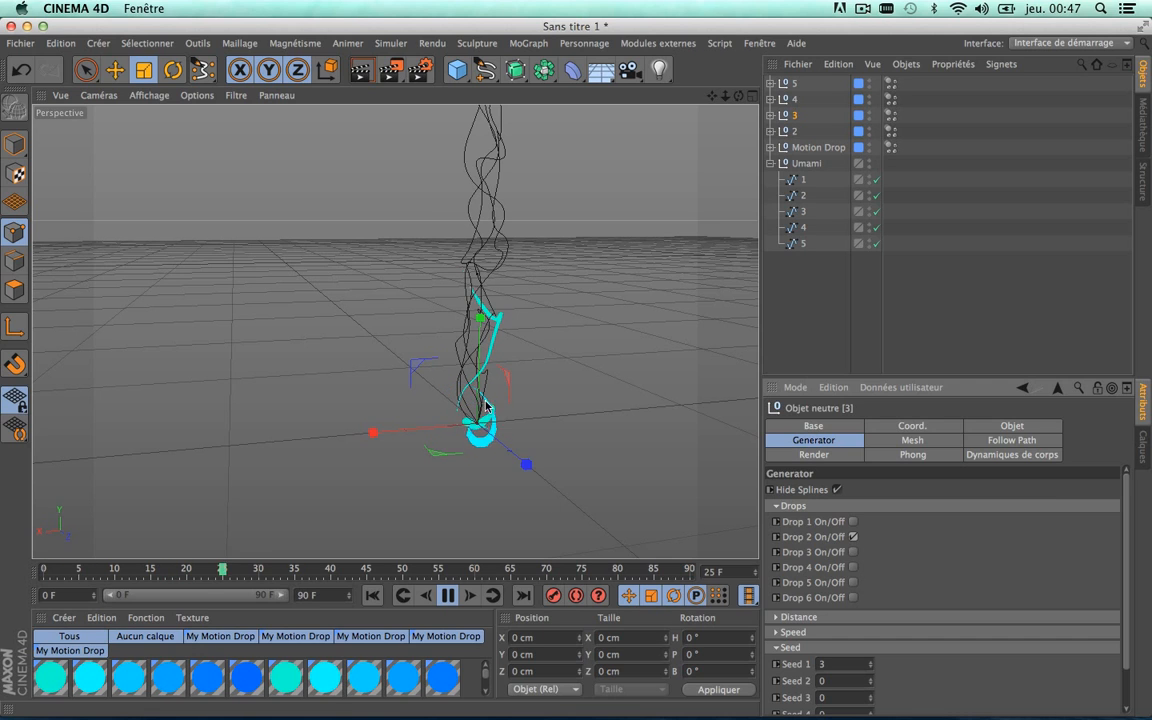
left_click(853, 537)
left_click(853, 597)
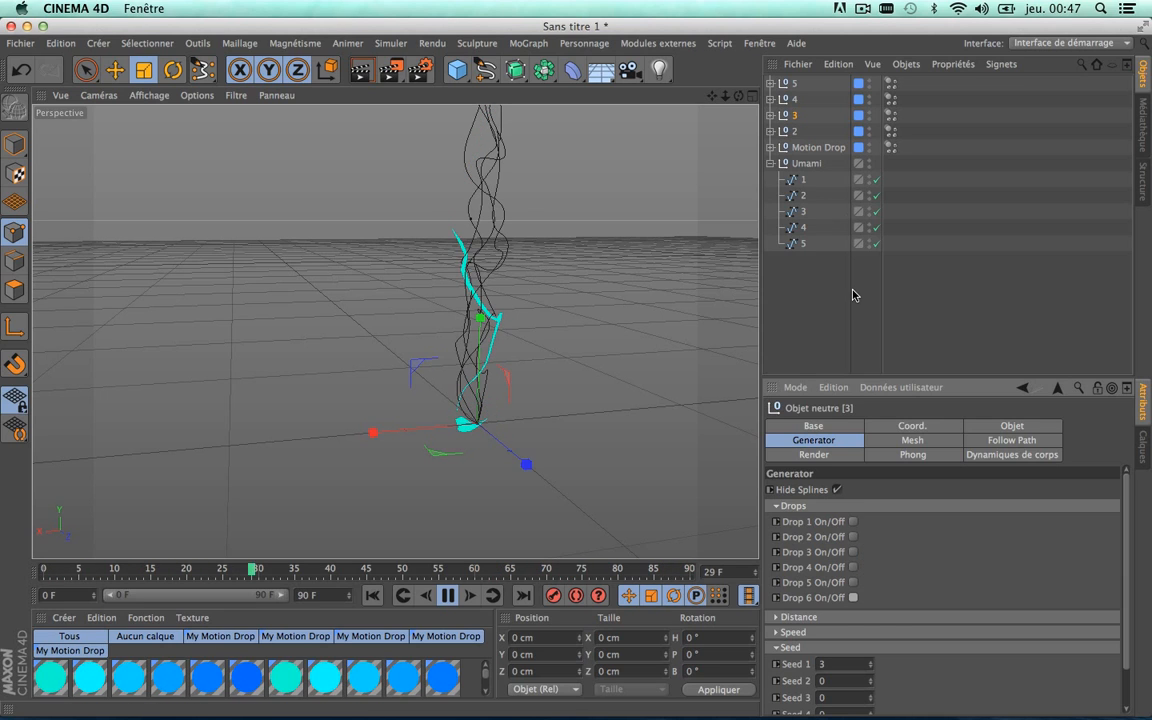
Replace Drop 1 with Drop 2 in rig 2, and turn on Drop 3 in rig 3
left_click(794, 132)
left_click(853, 521)
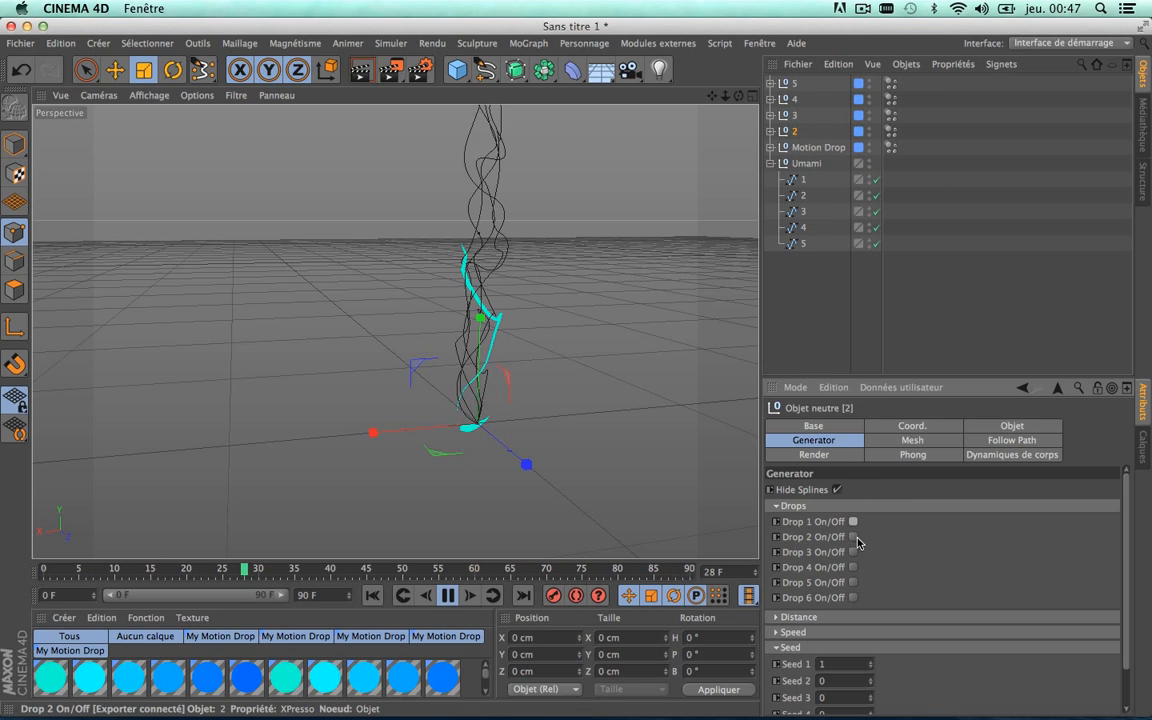
left_click(853, 537)
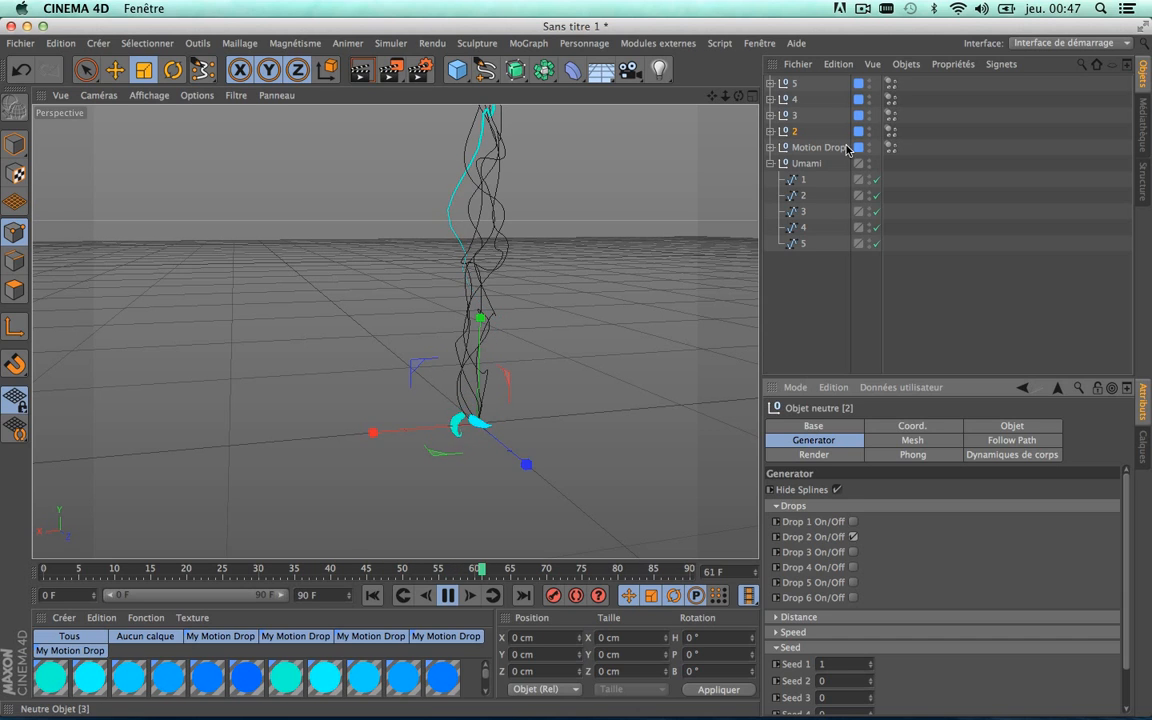
left_click(792, 115)
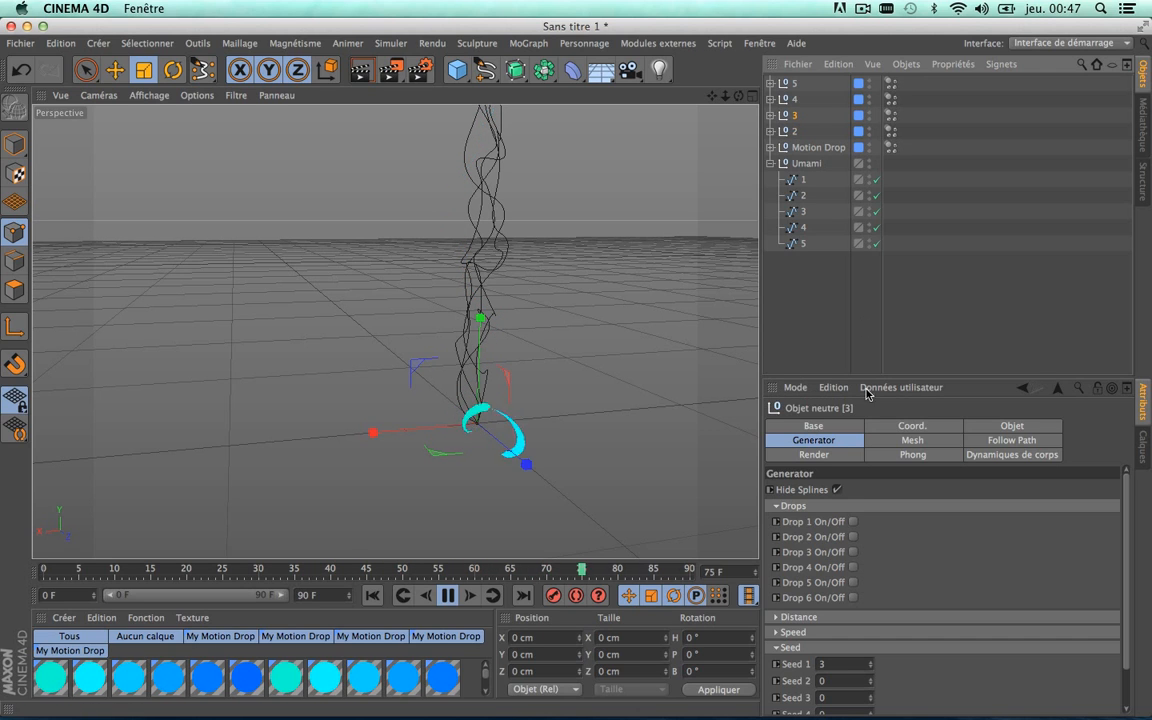
left_click(853, 552)
Replace Drop 1 with Drop 4 in rig 4 and with Drop 5 in rig 5
left_click(795, 99)
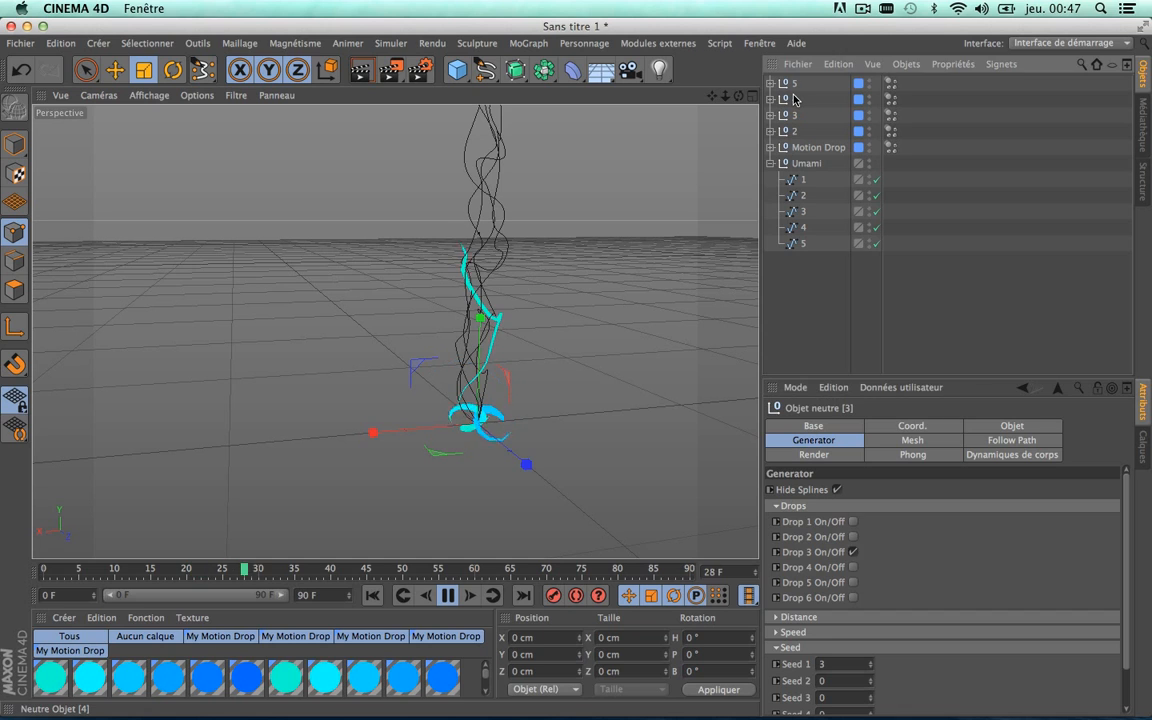
left_click(853, 567)
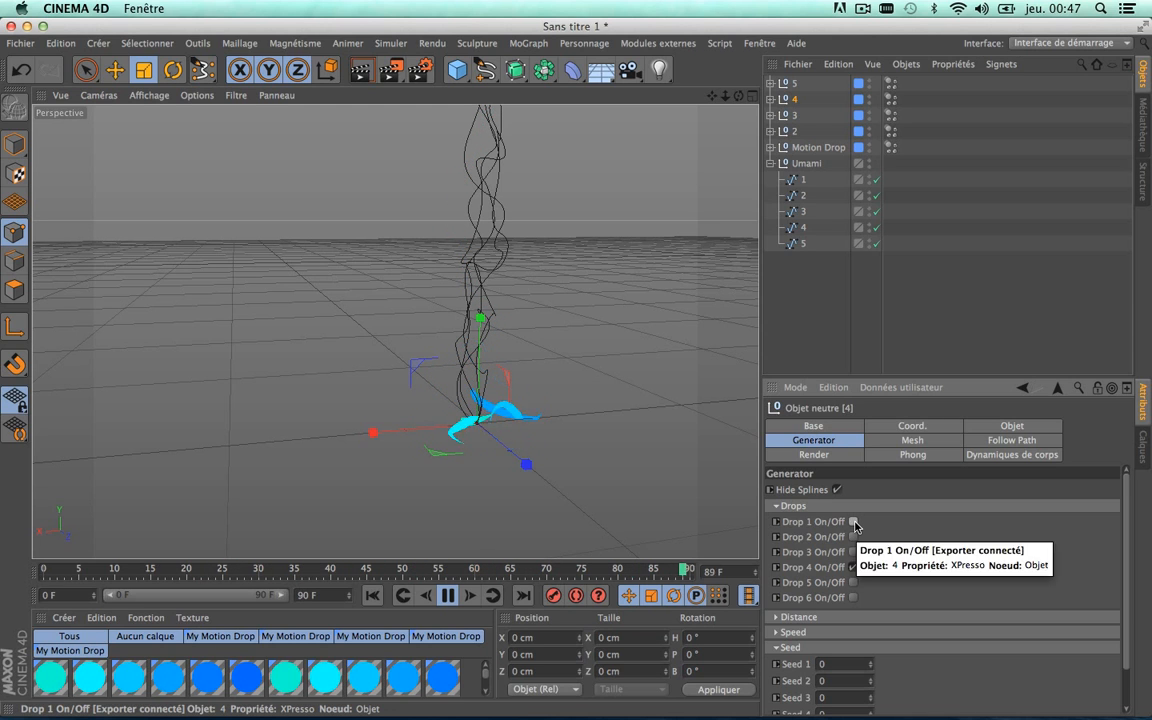
left_click(854, 522)
left_click(795, 131)
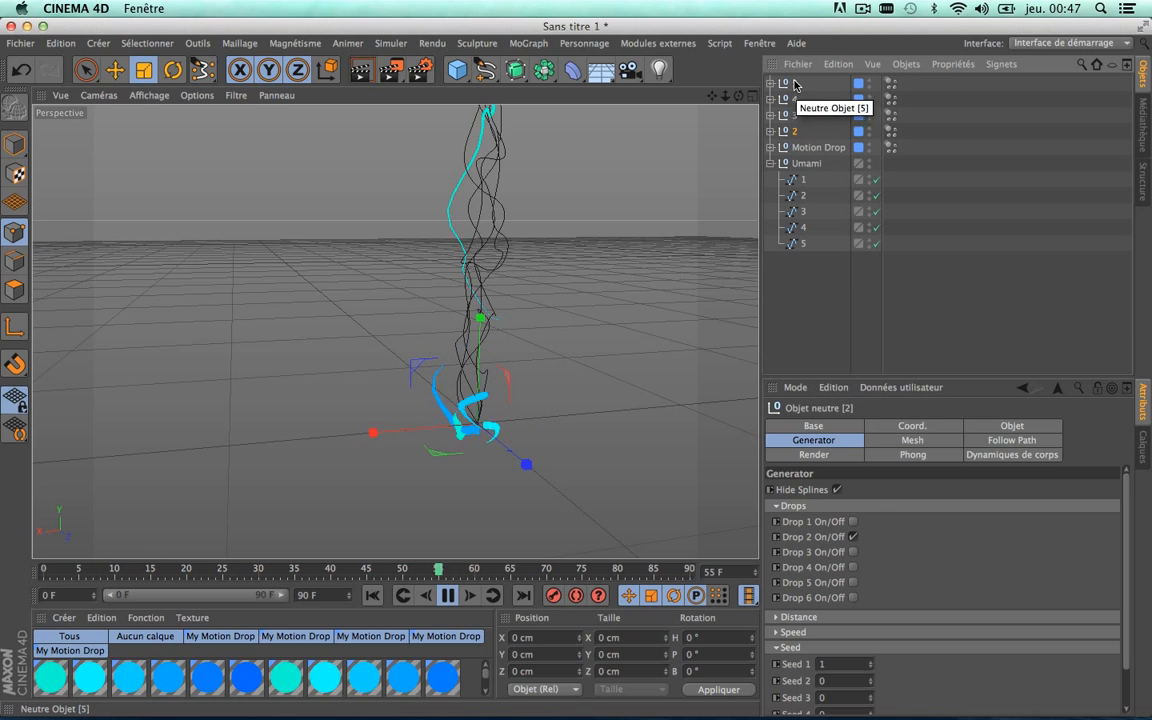
left_click(795, 83)
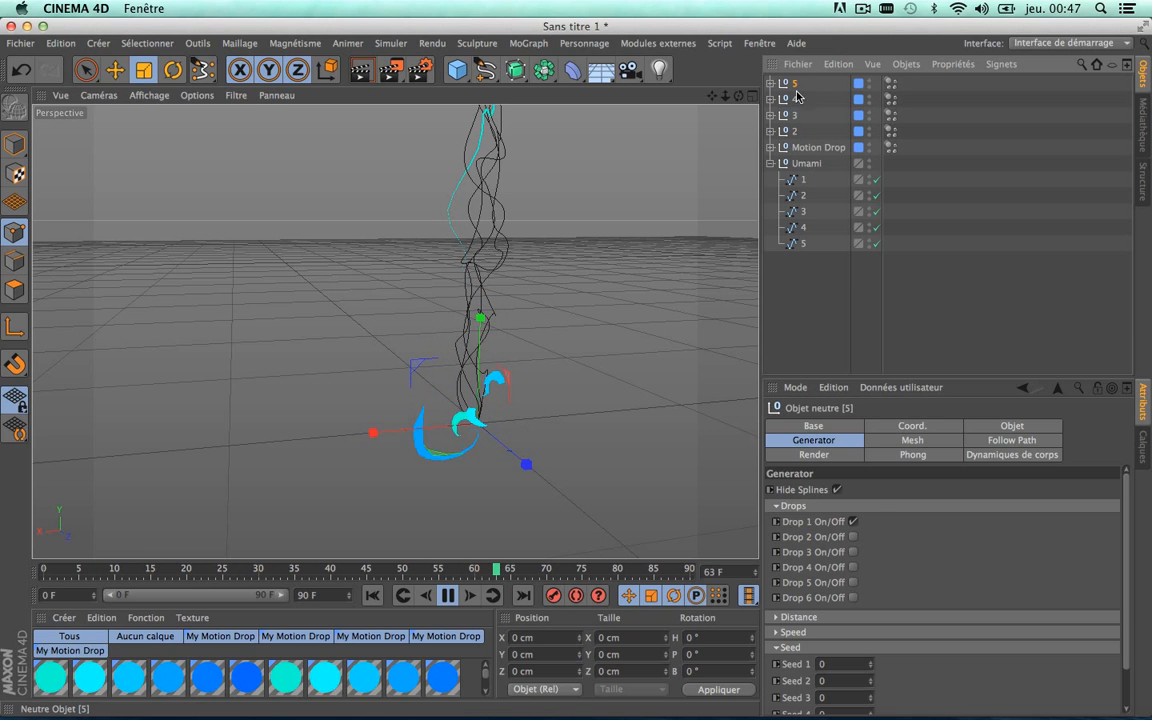
left_click(853, 522)
left_click(853, 582)
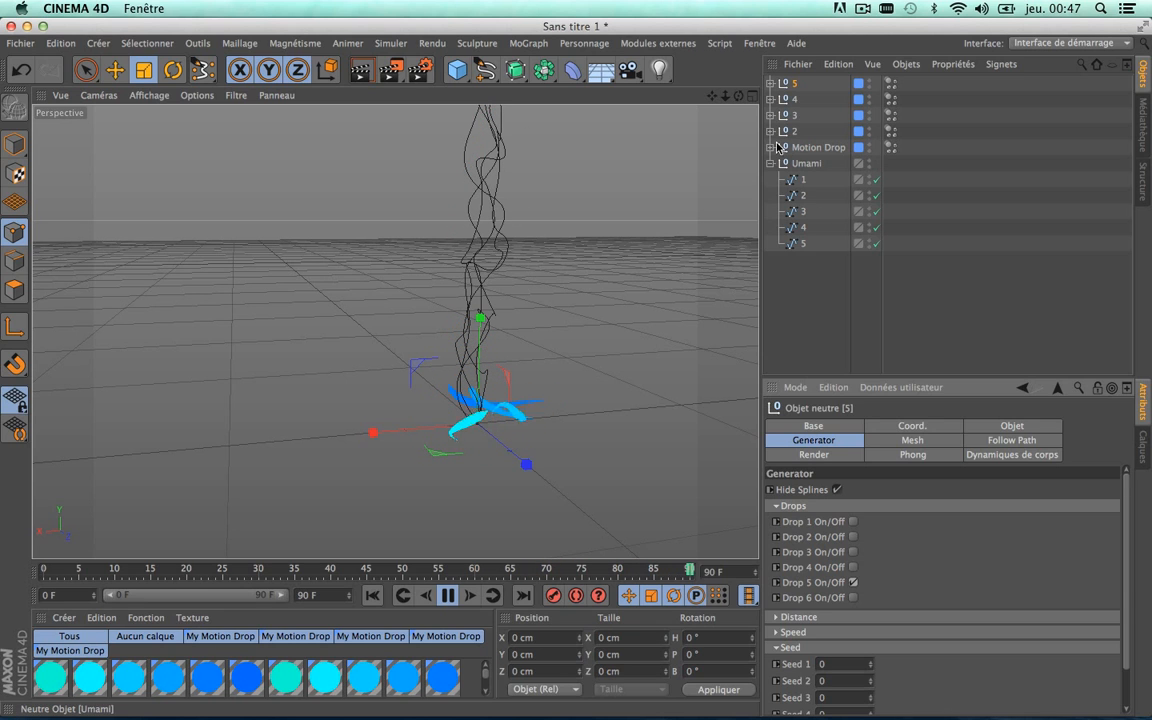
Rename the original Motion Drop rig as 1 and clear the selection
left_click(815, 147)
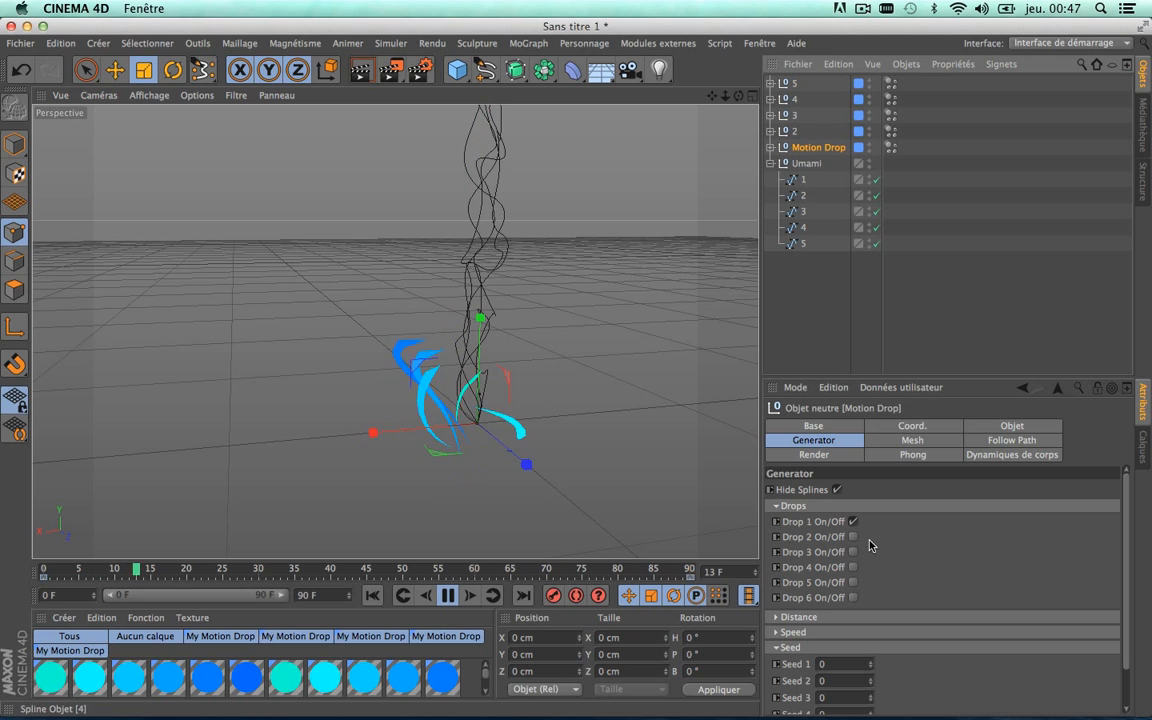
double_click(818, 148)
type("1")
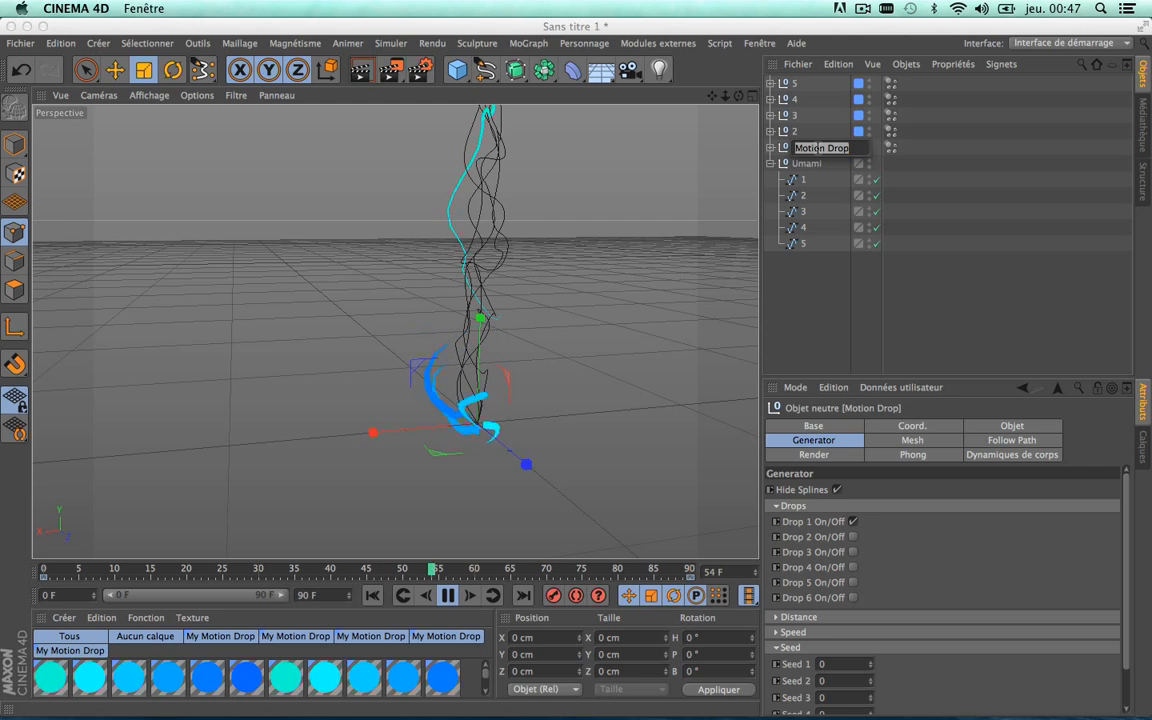
left_click(818, 290)
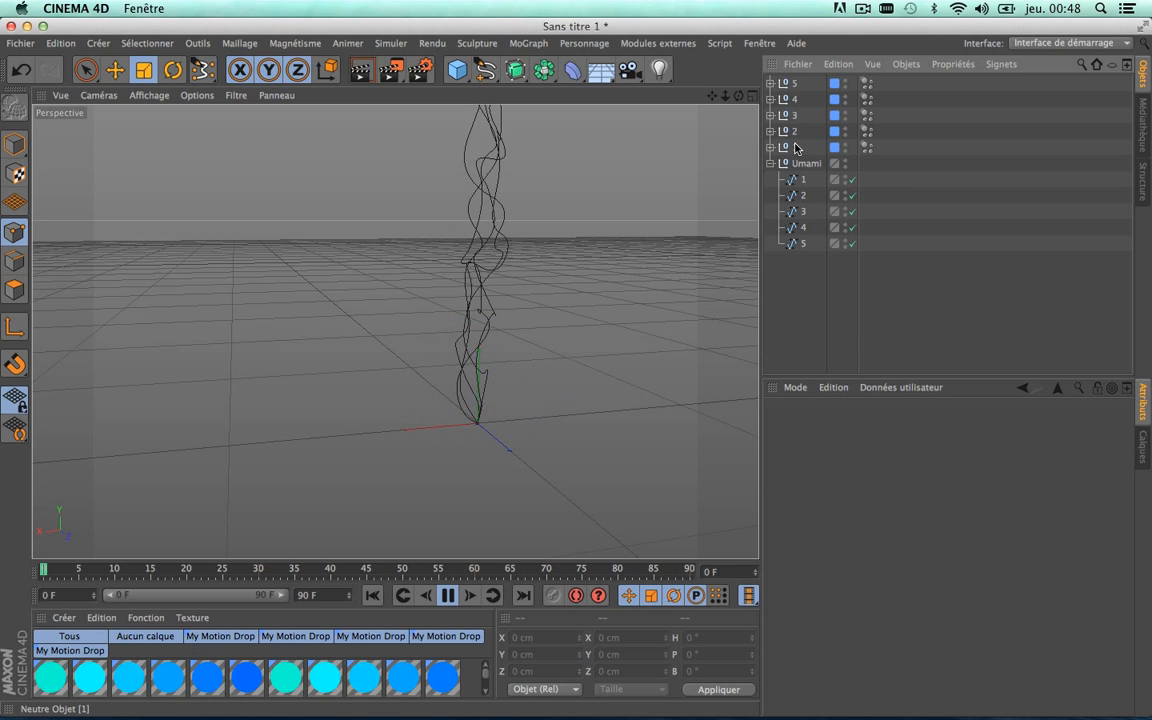
Select rigs 2 to 5 together and keyframe their Follow Path Pos at 0 % on frame 0
left_click(795, 83)
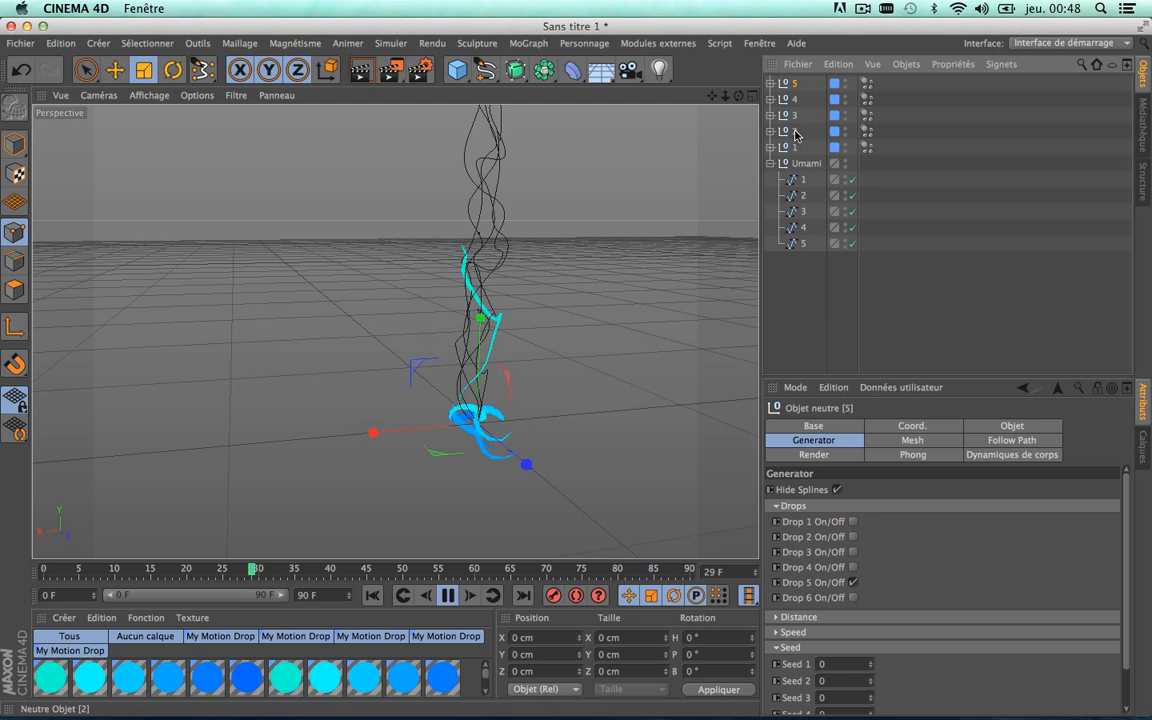
left_click(795, 131, "shift")
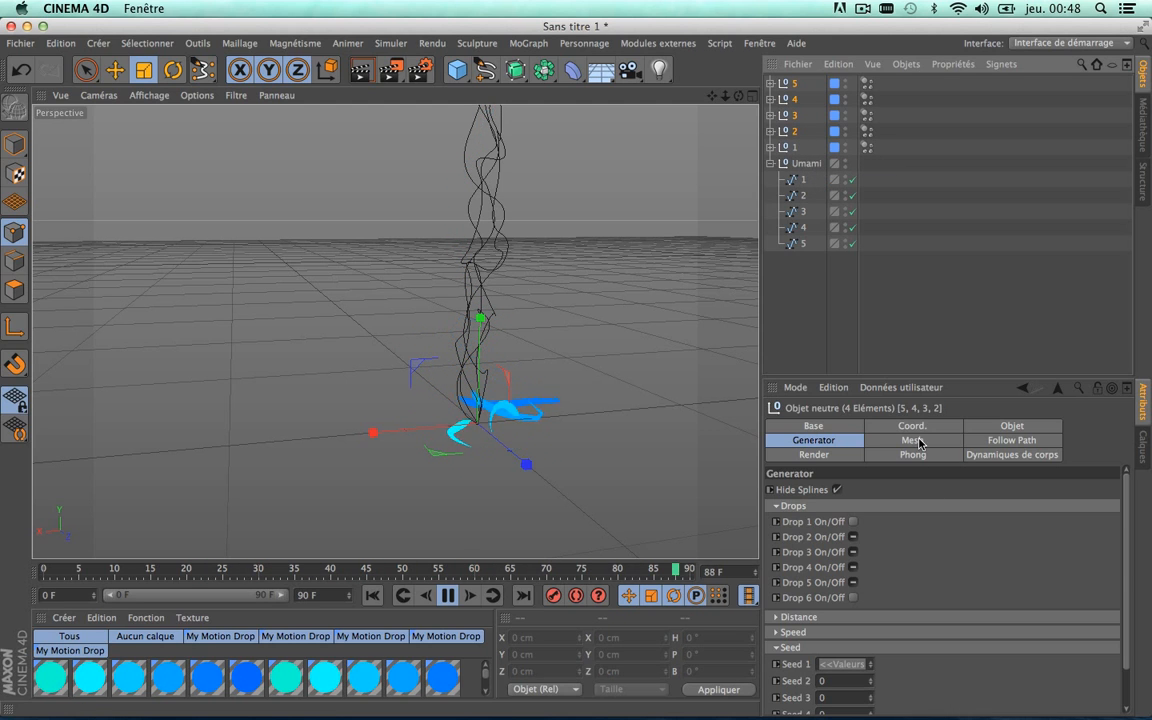
left_click(993, 440)
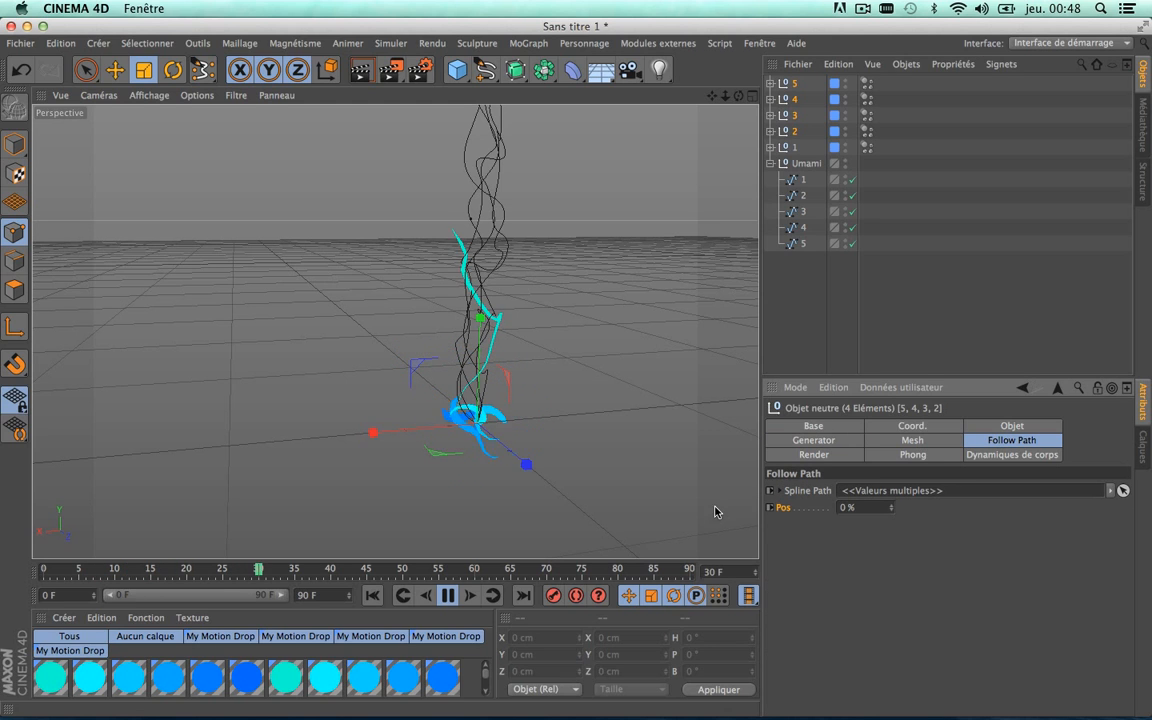
left_click(474, 570)
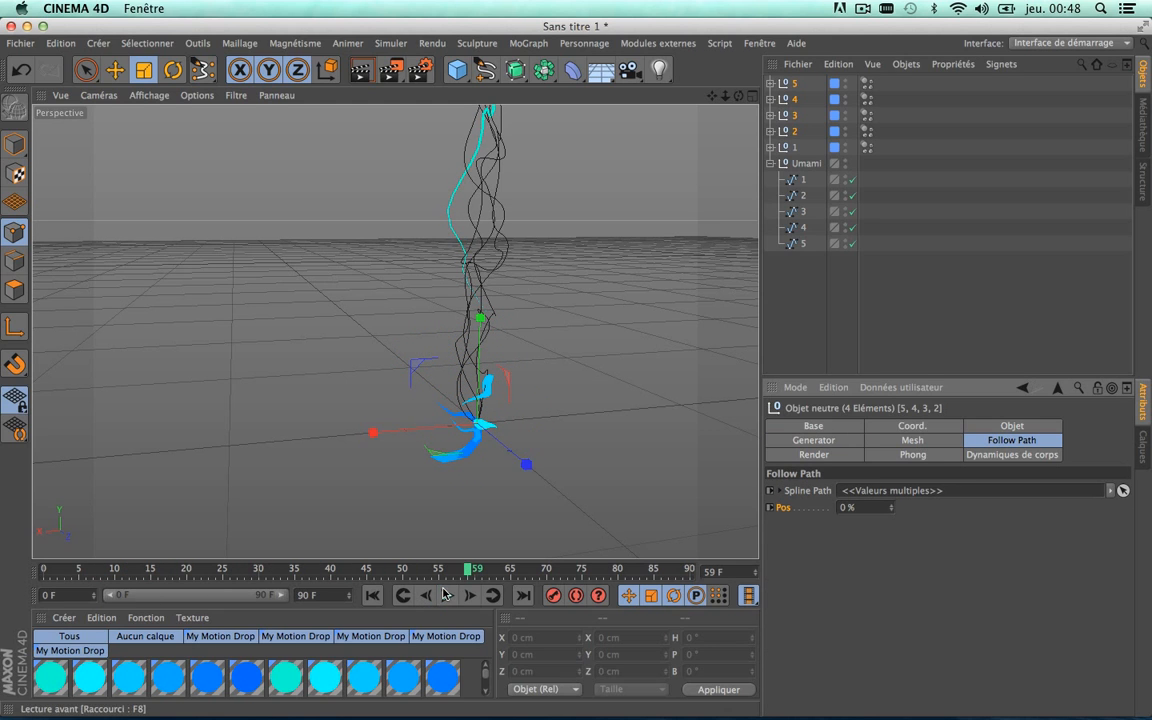
left_click_drag(474, 570, 0, 558)
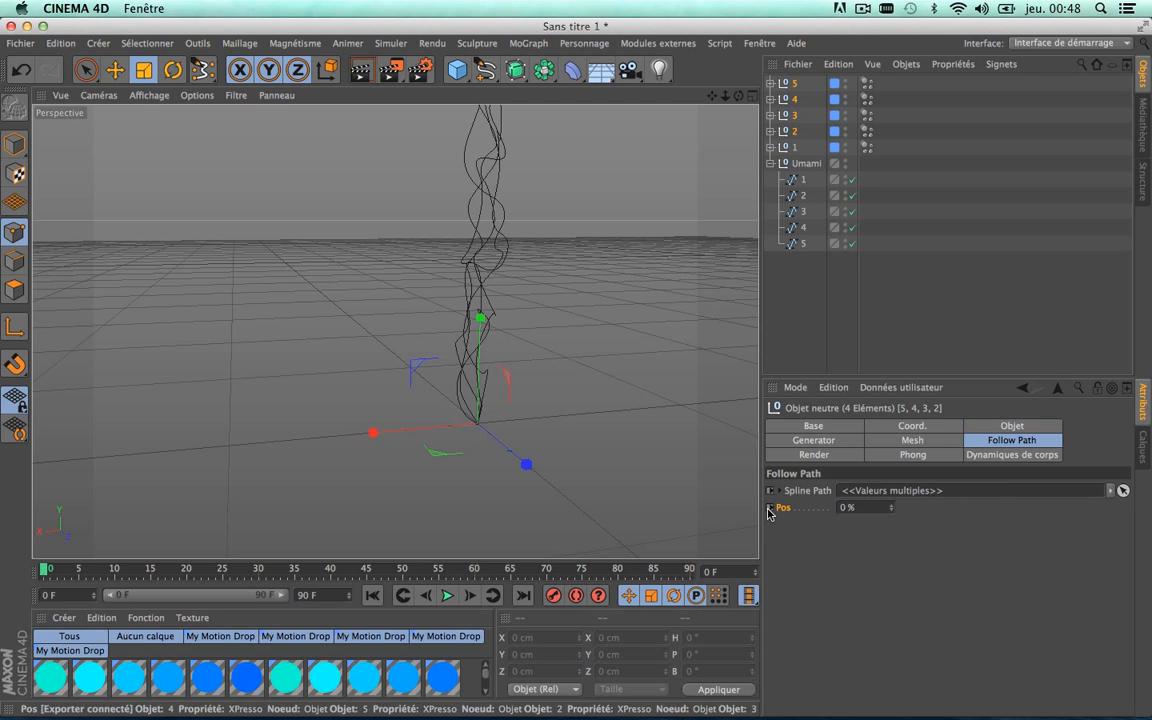
mouse_move(770, 511)
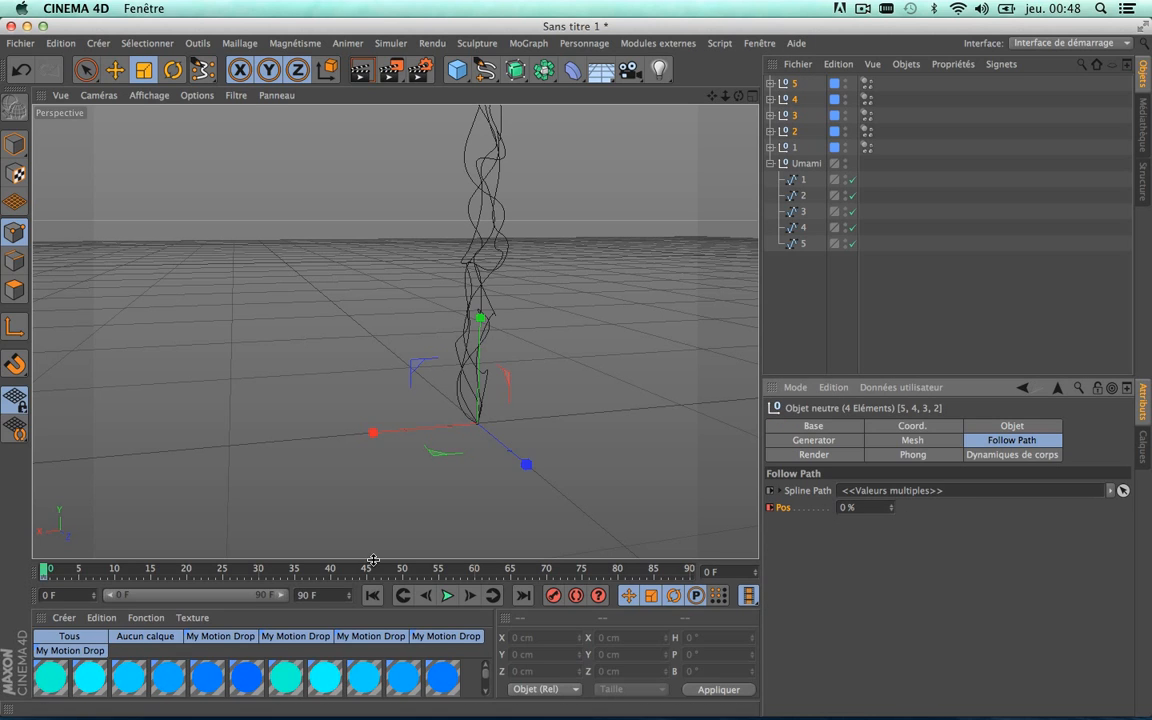
Keyframe Pos at 100 % on frame 90 for the four selected rigs, and return to frame 0
left_click_drag(43, 570, 741, 584)
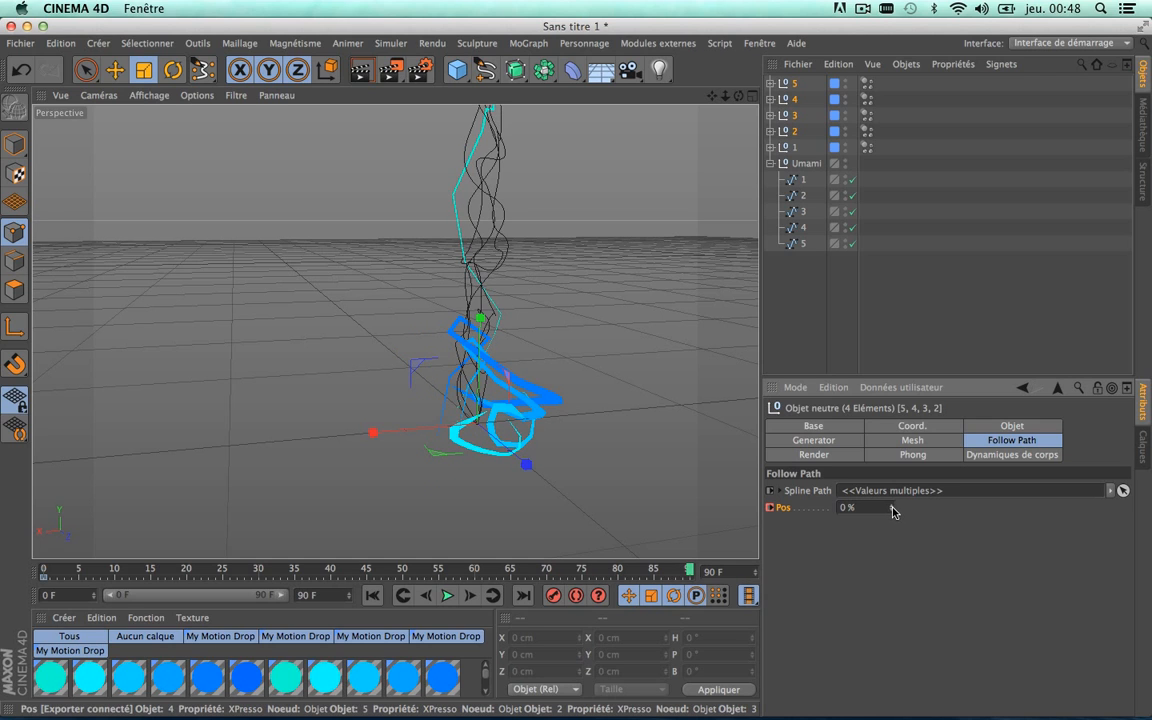
left_click(770, 507, "ctrl")
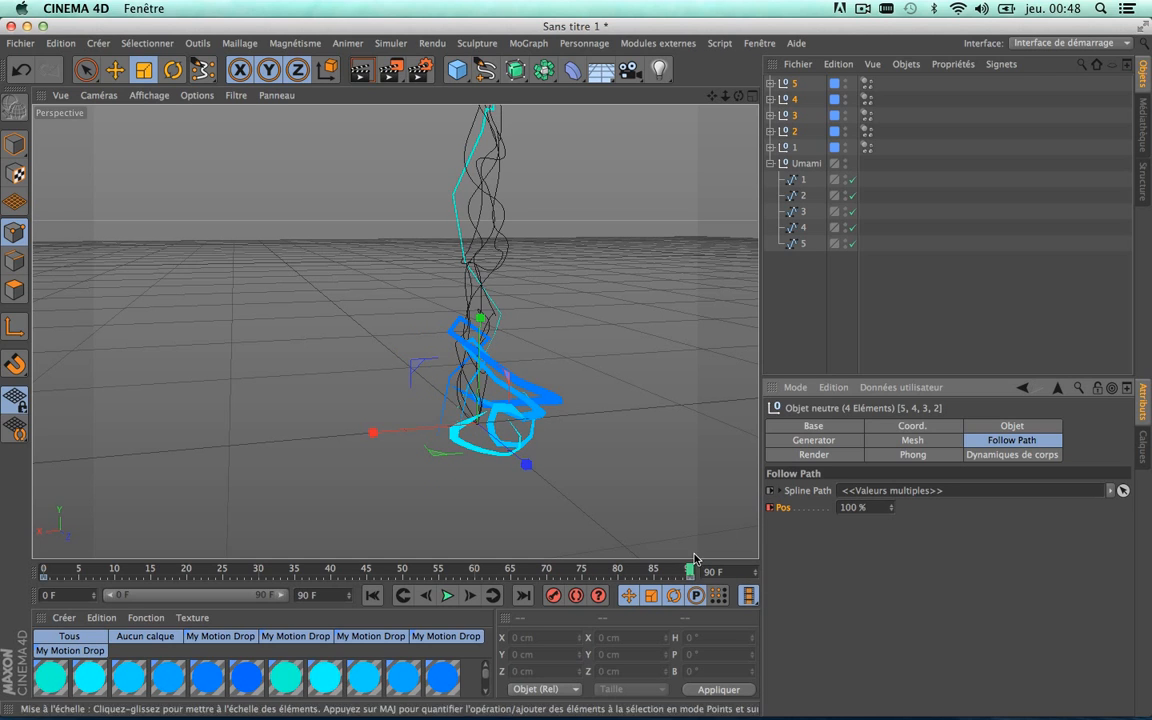
left_click_drag(689, 570, 3, 570)
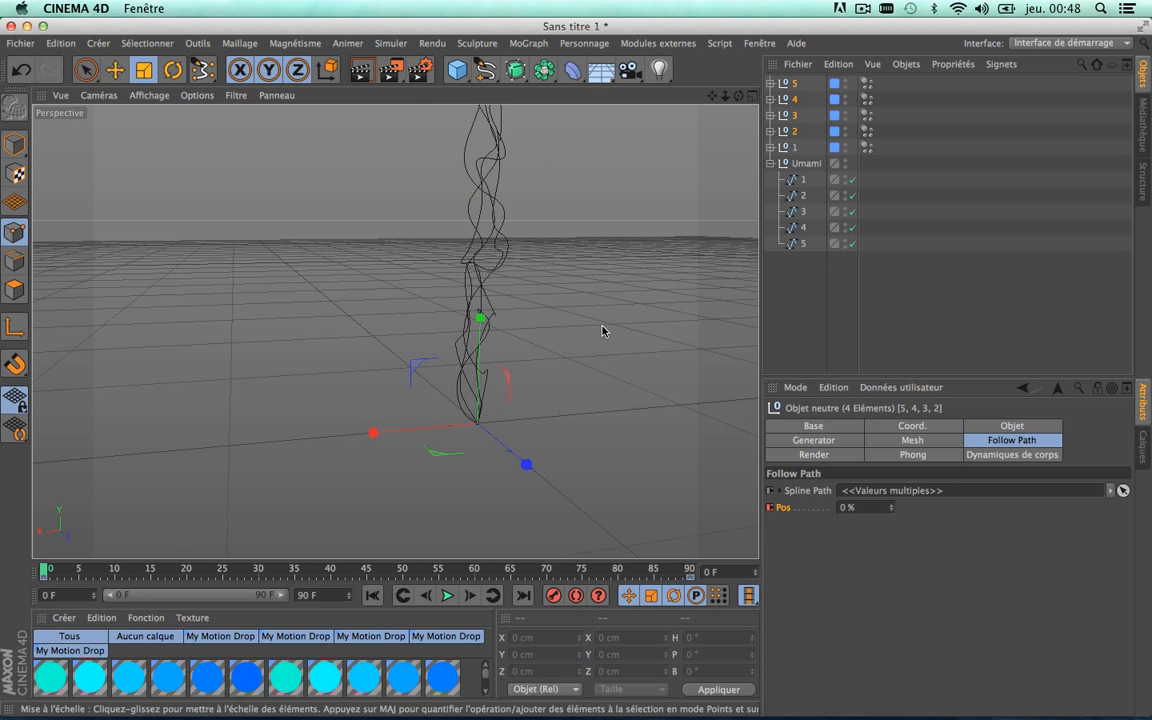
Play the animation, examine how the drops travel along the Umami splines, and stop the playback
scroll(603, 329, "down", 5)
left_click_drag(712, 95, 654, 200)
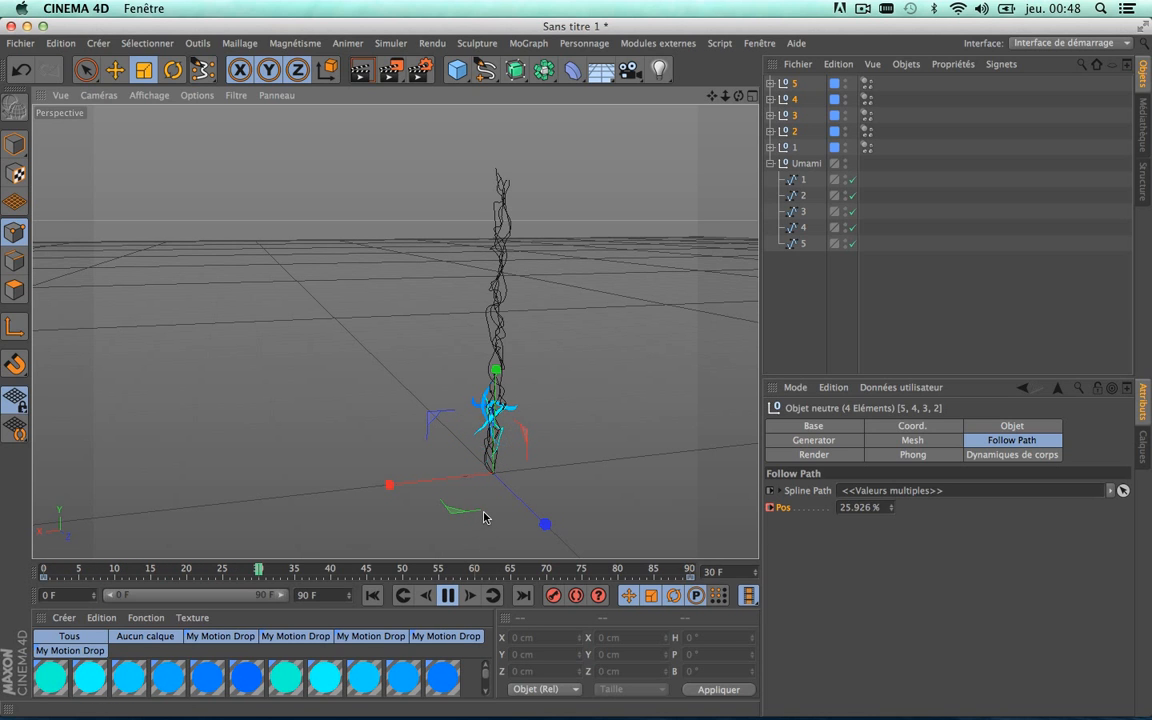
scroll(487, 285, "up", 5)
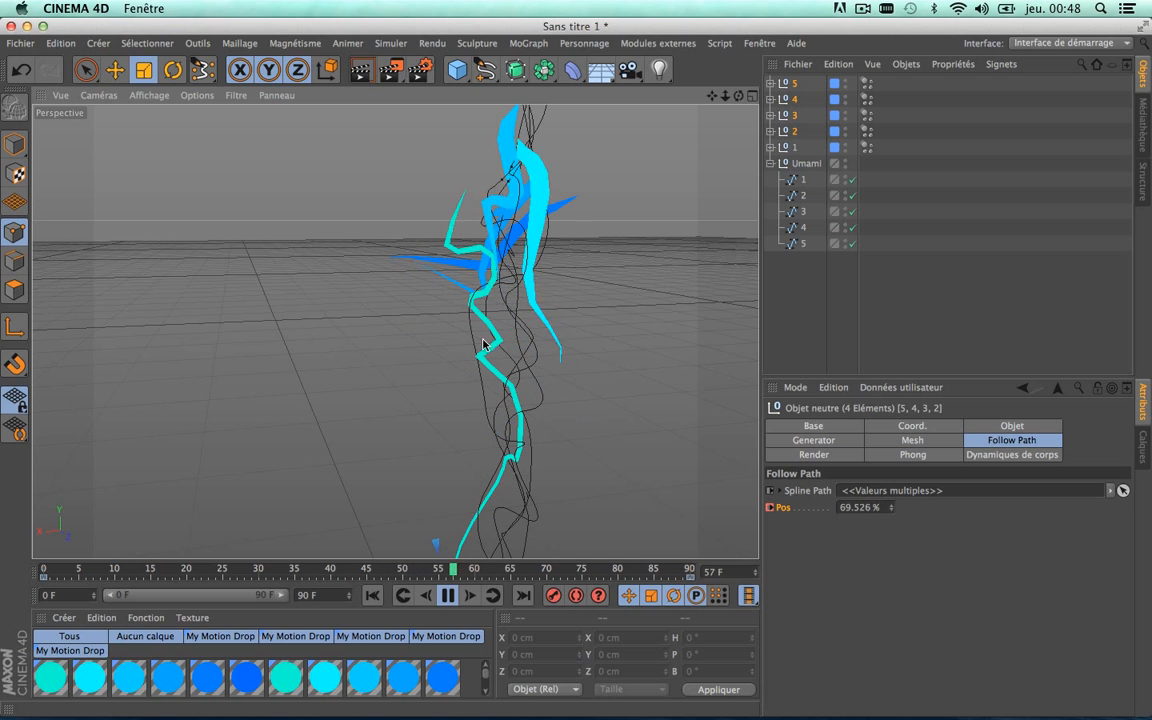
left_click(449, 598)
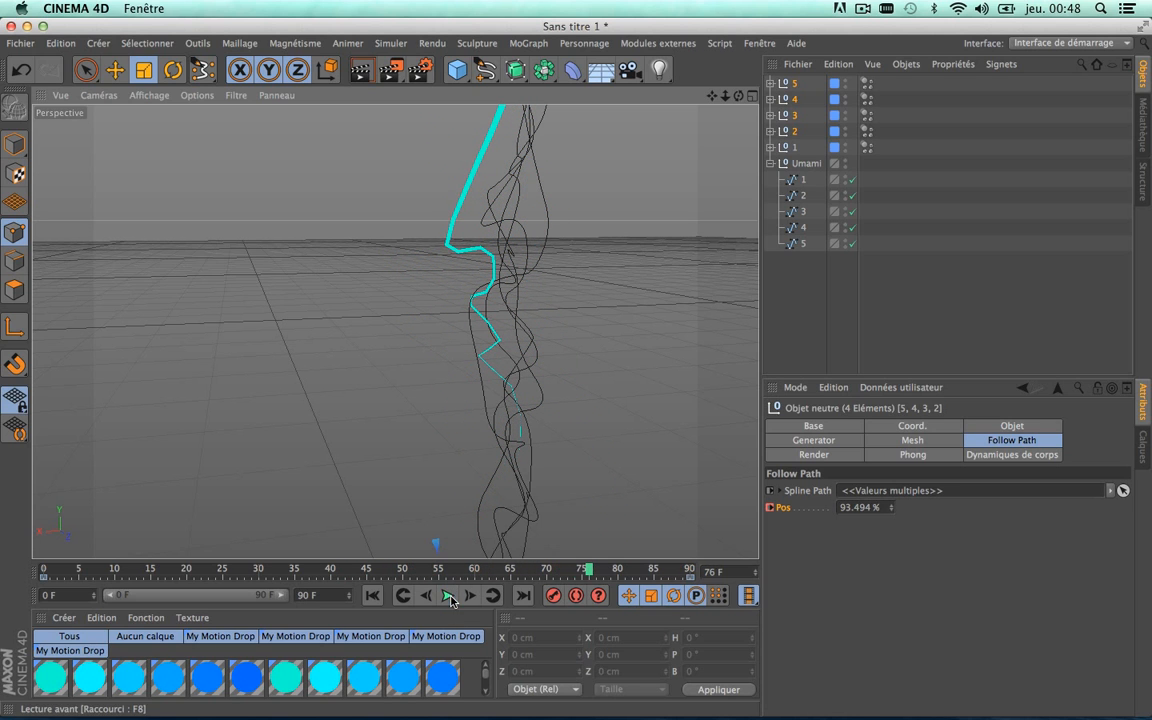
scroll(556, 172, "down", 6)
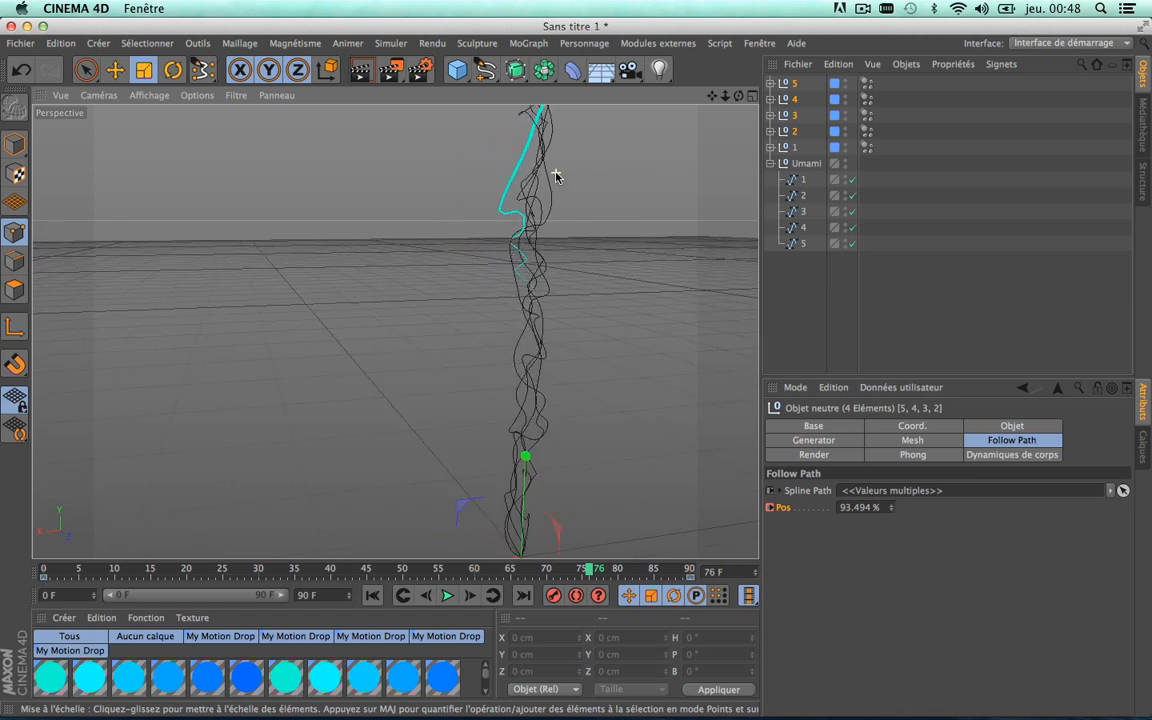
Examine the Umami splines 1 to 5 one by one and how they run in the scene
left_click(802, 182)
left_click(802, 197)
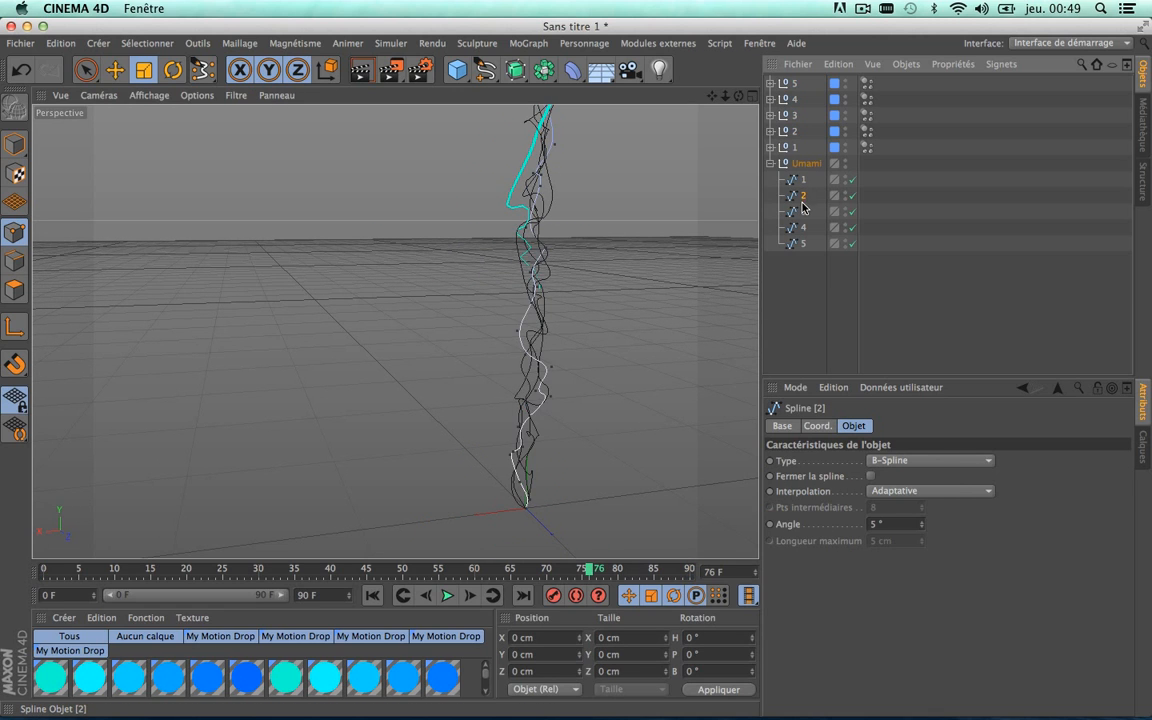
left_click(802, 212)
left_click(802, 228)
left_click(804, 244)
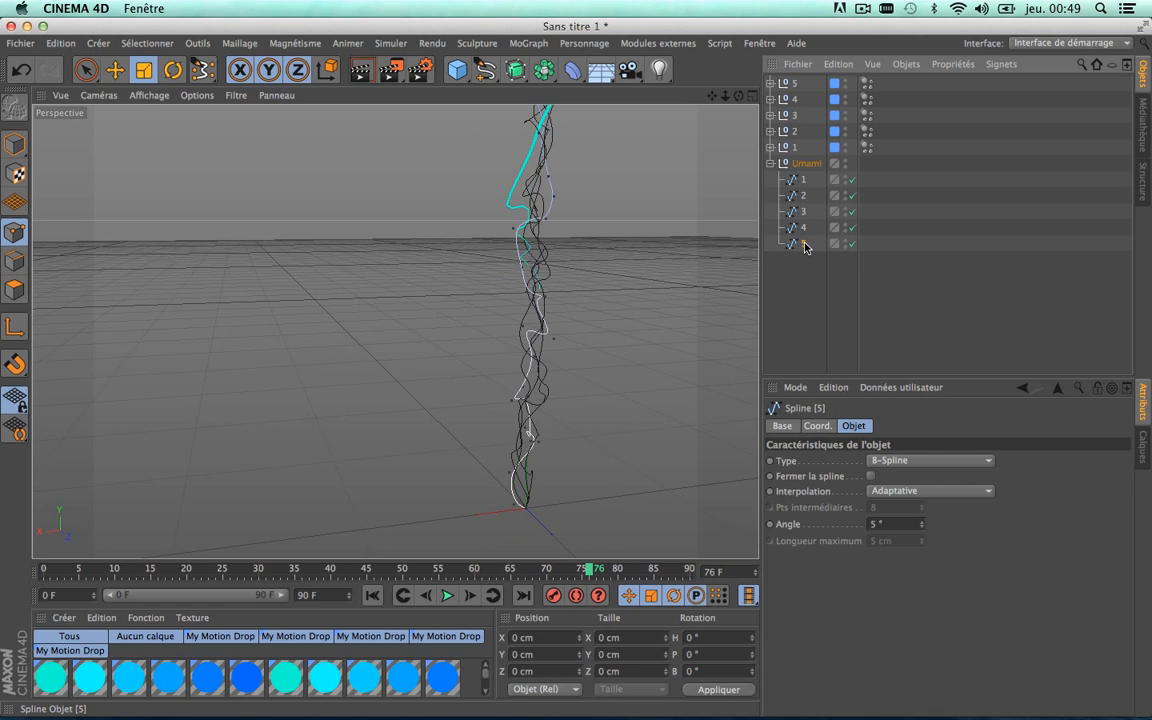
left_click_drag(712, 95, 396, 332)
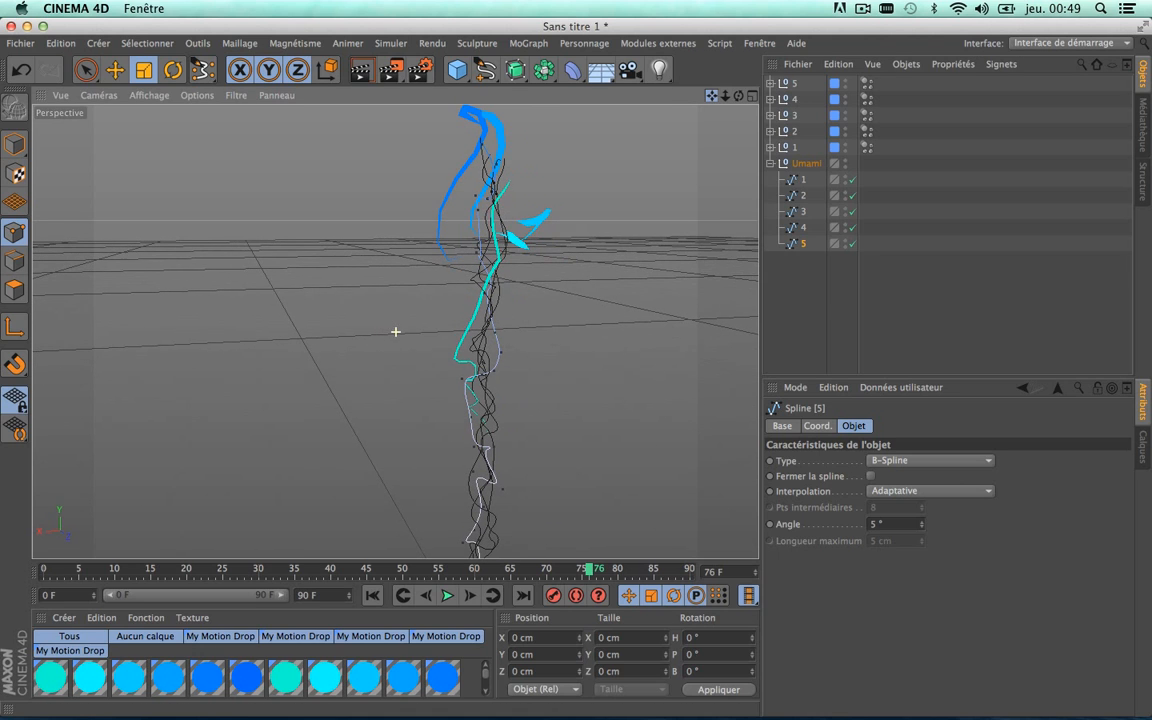
Select rigs 2 to 5 and set their mesh Radius to 10.3 cm and Tail to 18 cm
left_click(794, 85)
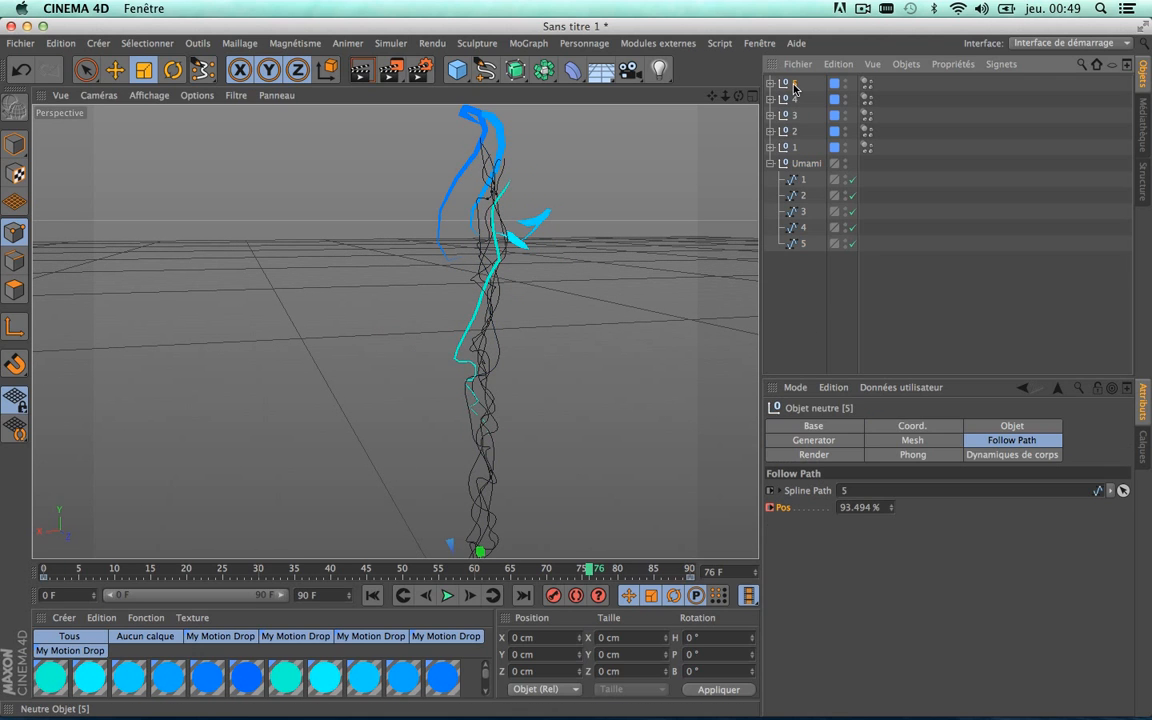
left_click(795, 132, "shift")
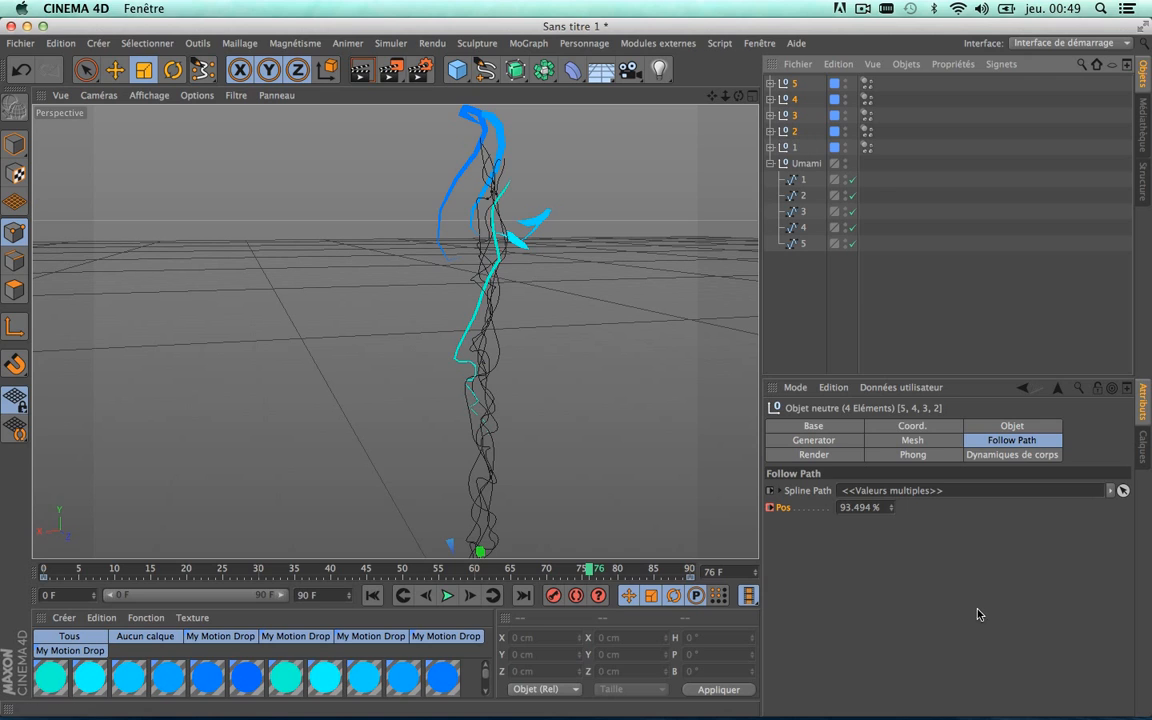
left_click(912, 440)
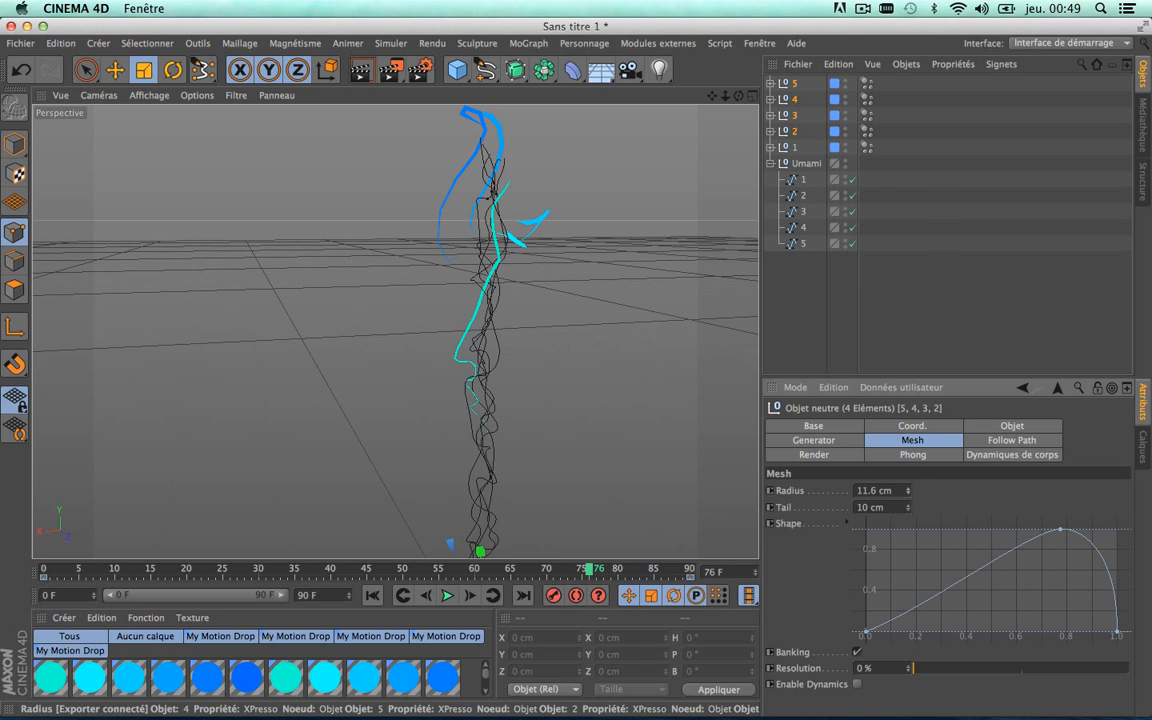
left_click(908, 507)
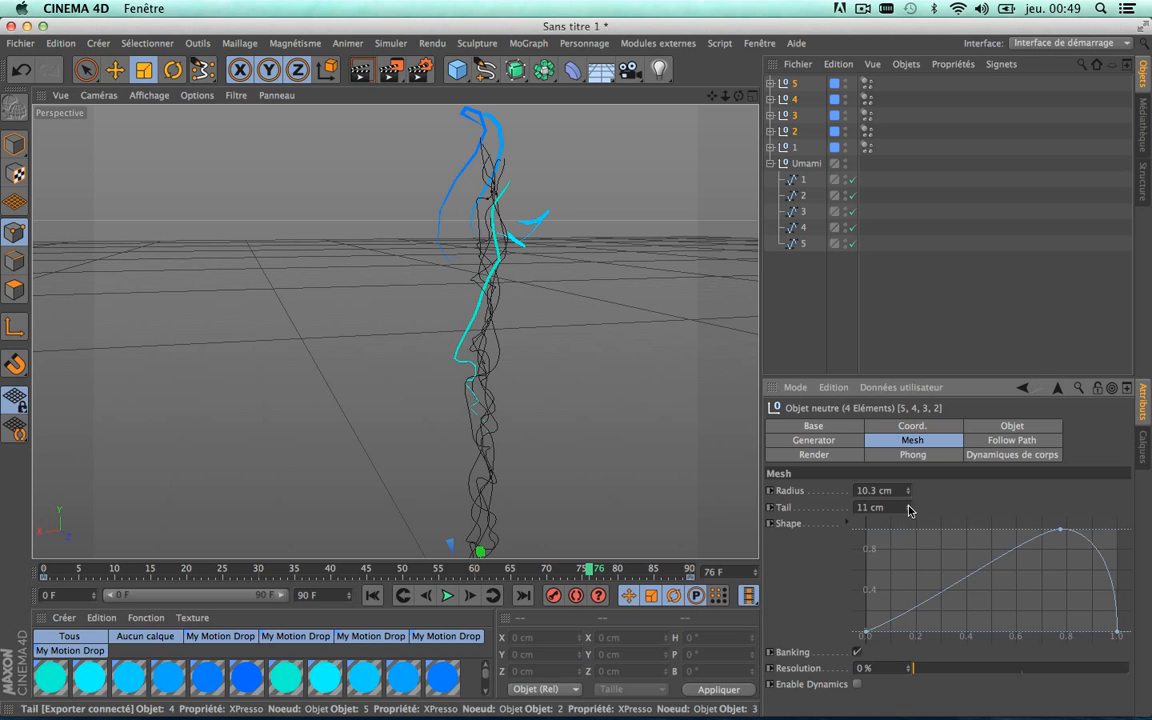
Check rig 1's mesh values and set rigs 2 to 5 to the same 8.4 cm Radius and 37 cm Tail
left_click(789, 149)
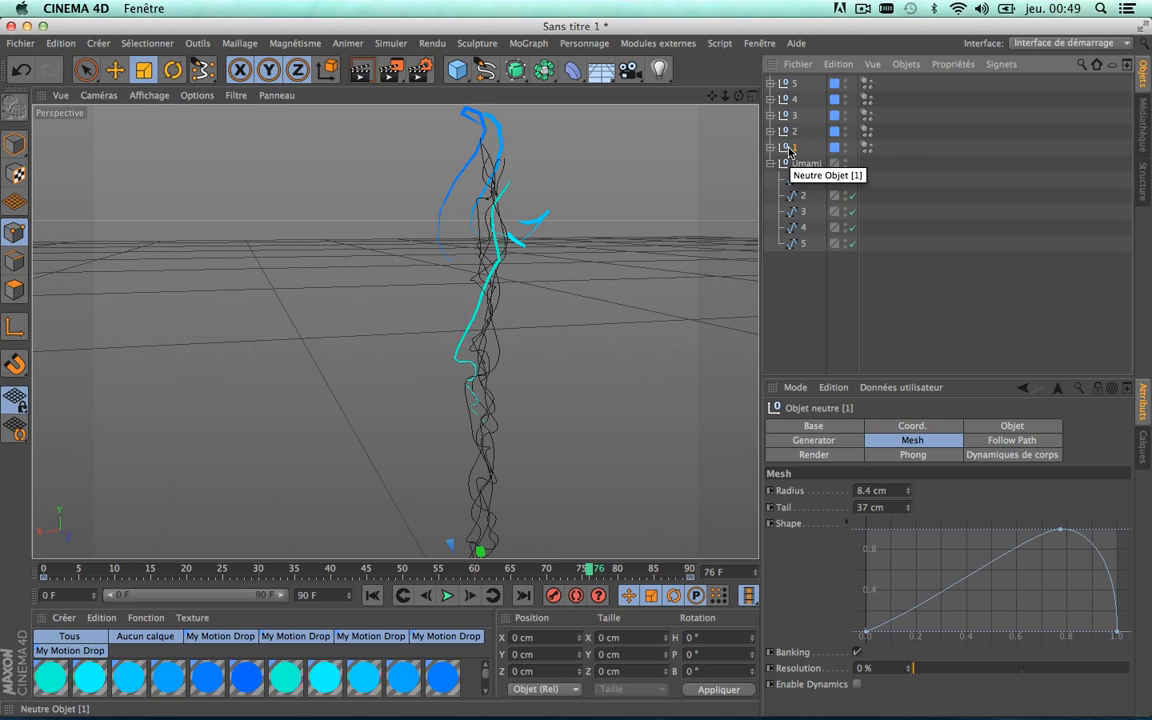
left_click(791, 85)
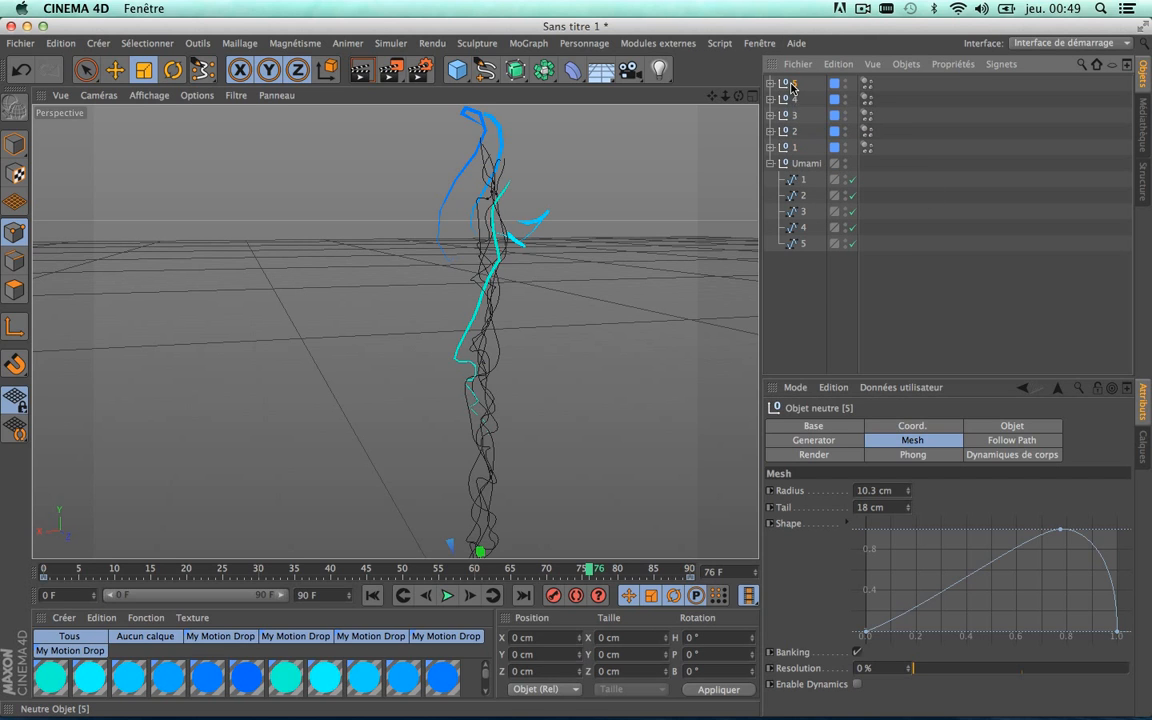
left_click(794, 136, "shift")
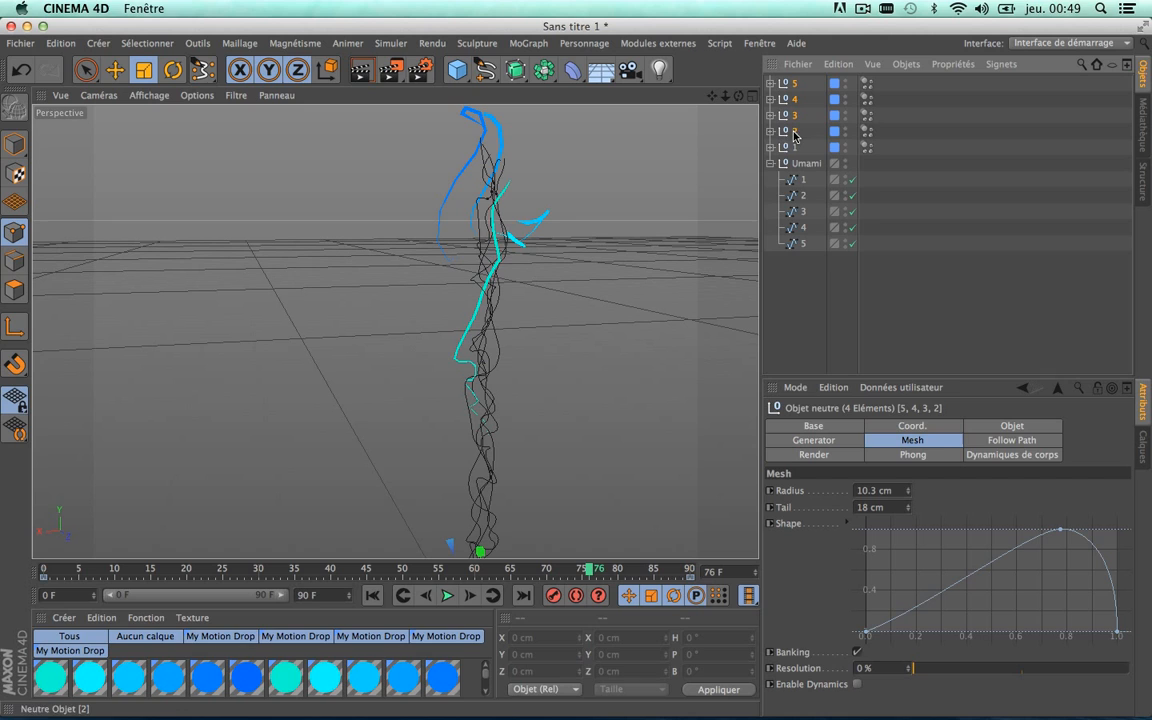
left_click(885, 490)
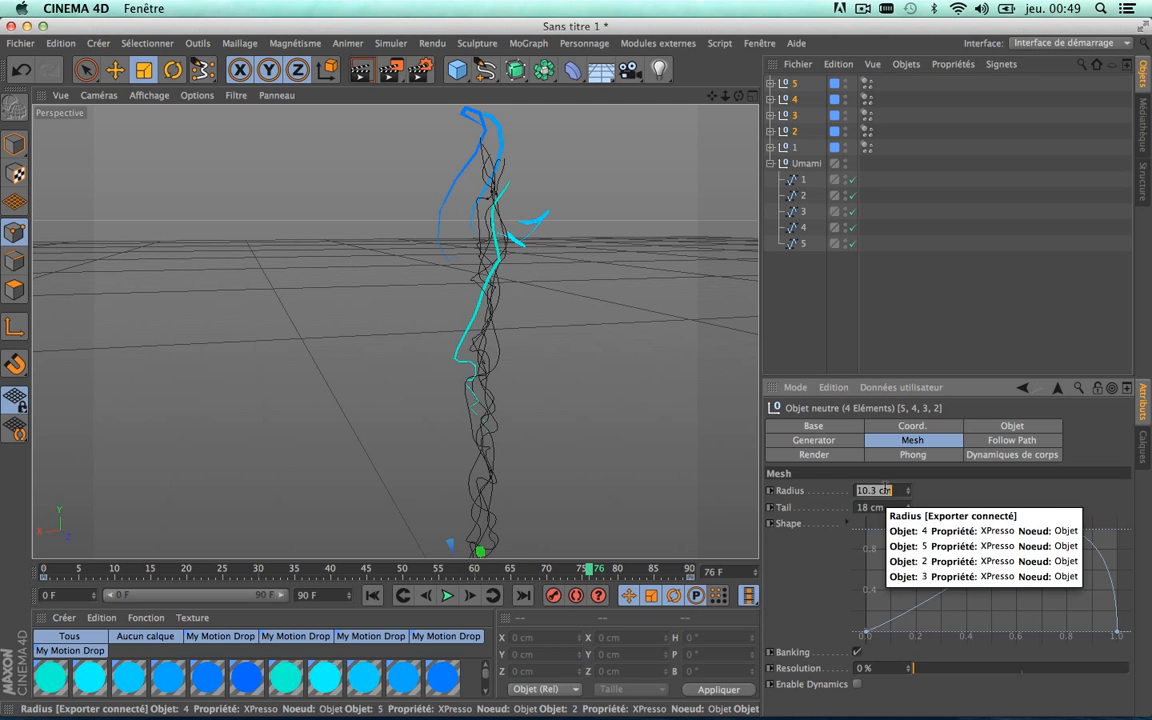
type("6")
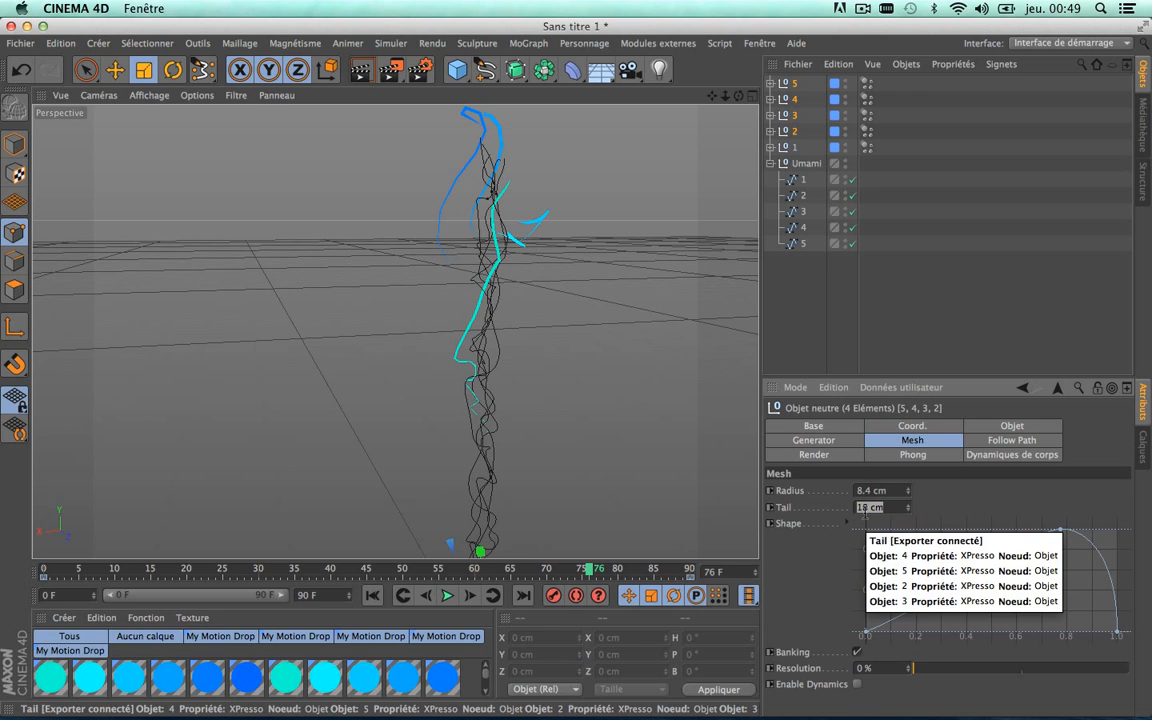
type("37")
key("Return")
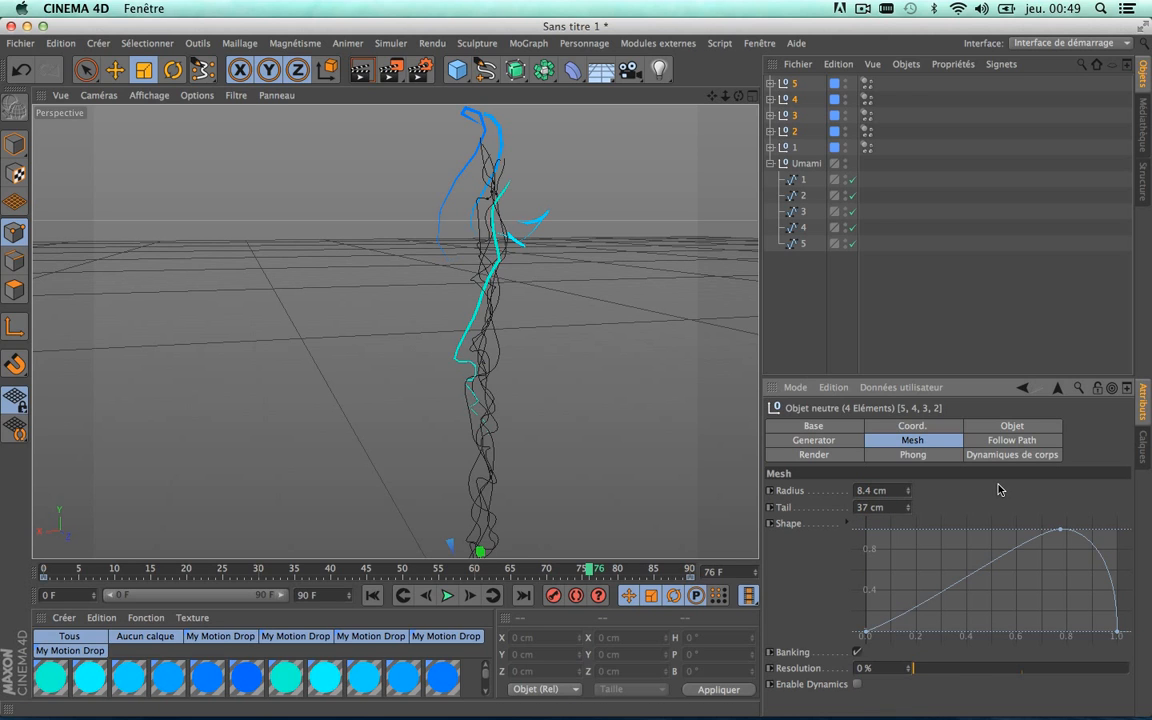
Set the mesh Resolution to 100 % for rigs 2 to 5 and for rig 1
left_click_drag(929, 672, 1130, 672)
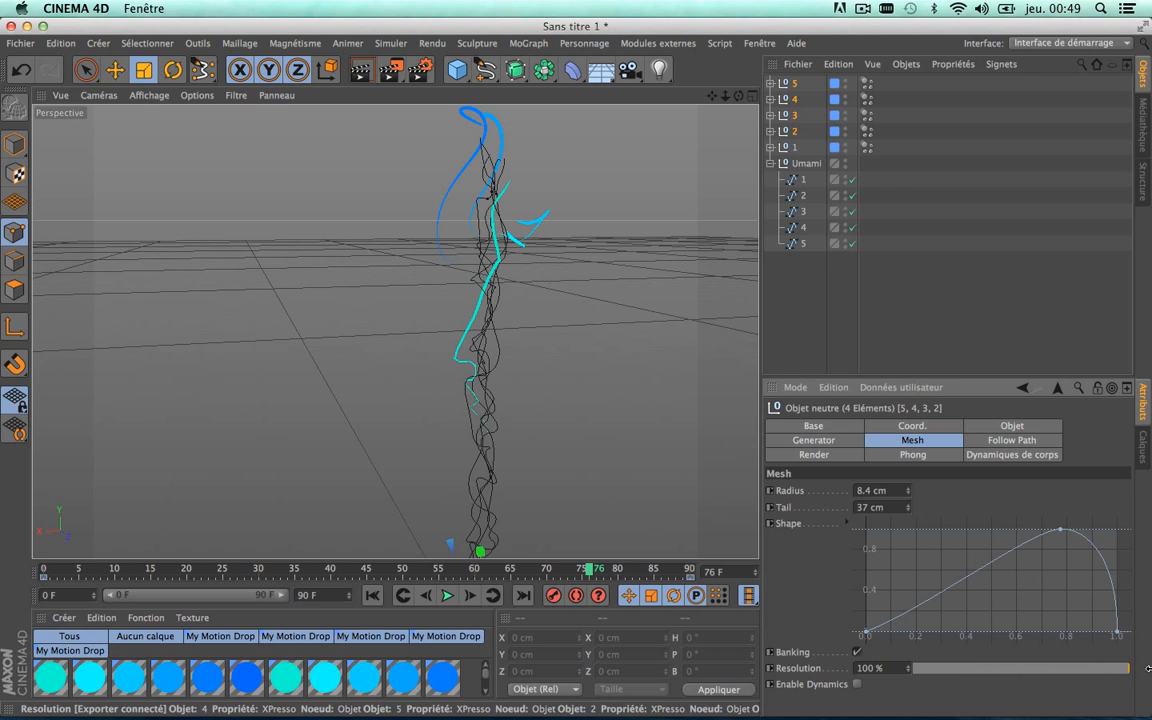
left_click(794, 147)
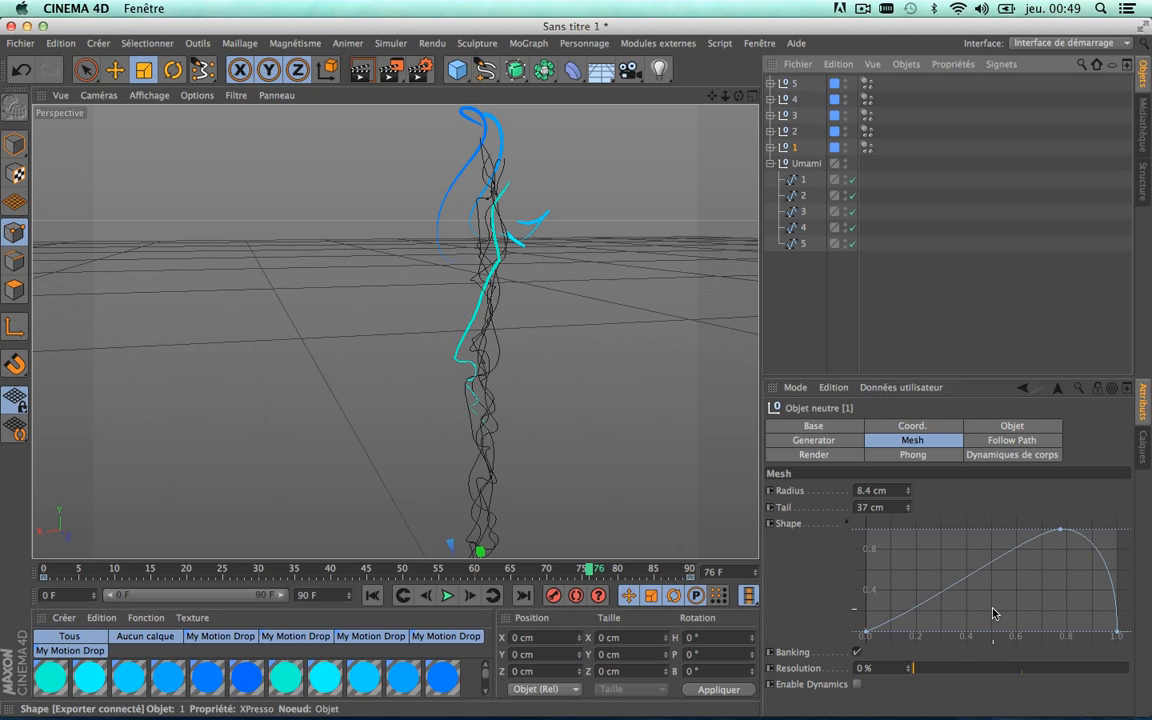
left_click(1127, 668)
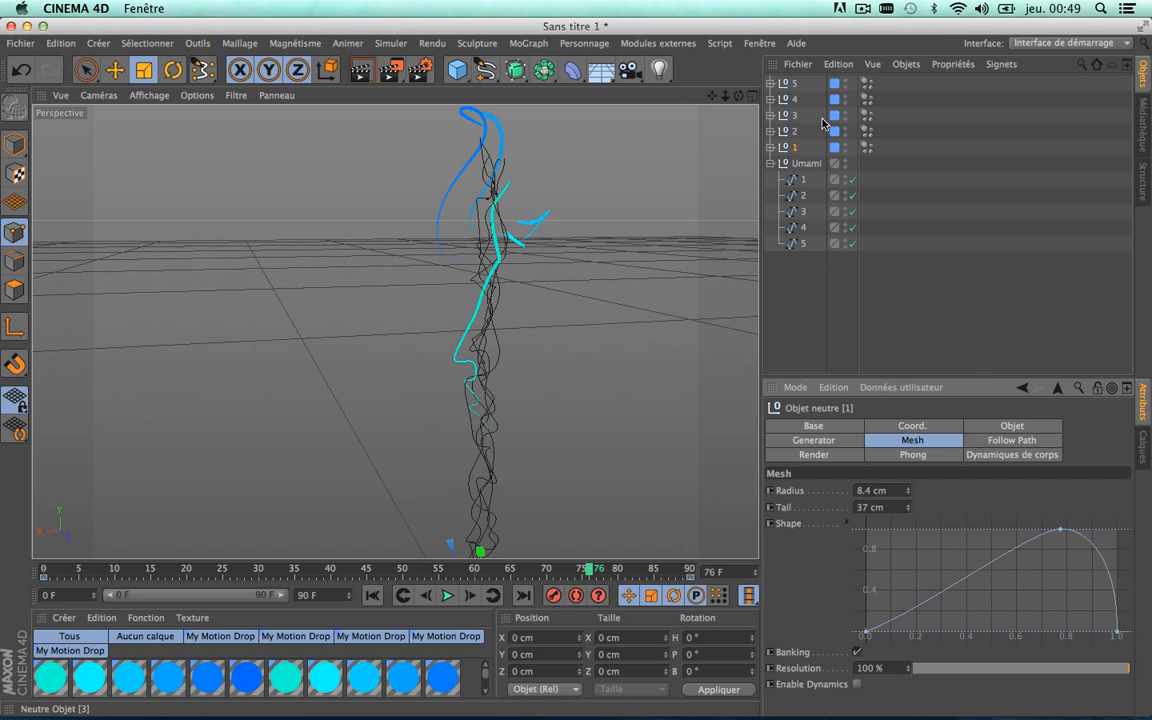
Play the animation from the start to review the refined drops, and stop it at frame 44
left_click_drag(190, 571, 1, 564)
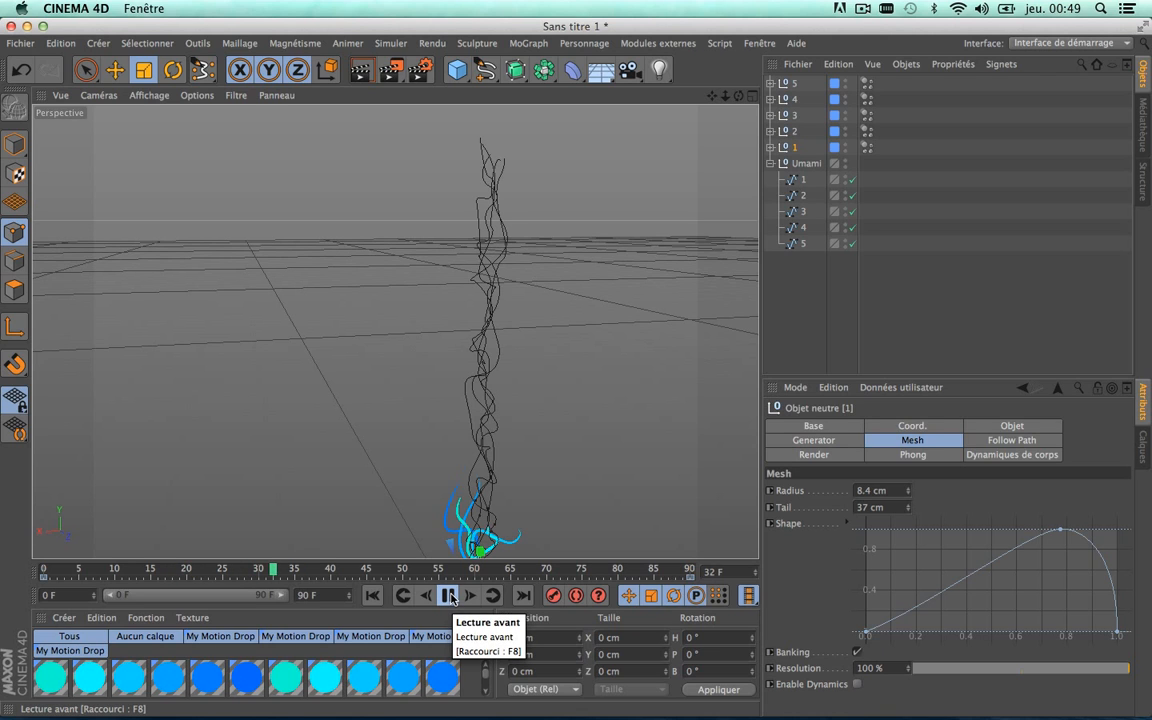
left_click(450, 597)
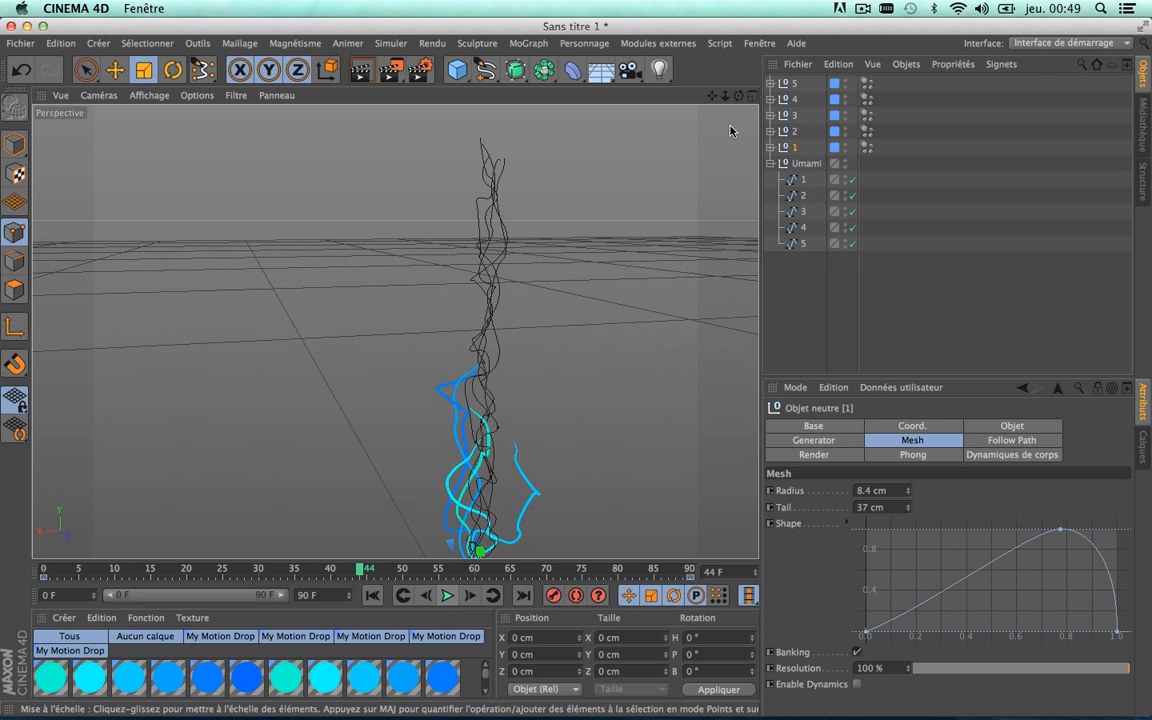
Inspect the six drops inside rig 5 and the Motion Drop preset in the content library
left_click(770, 83)
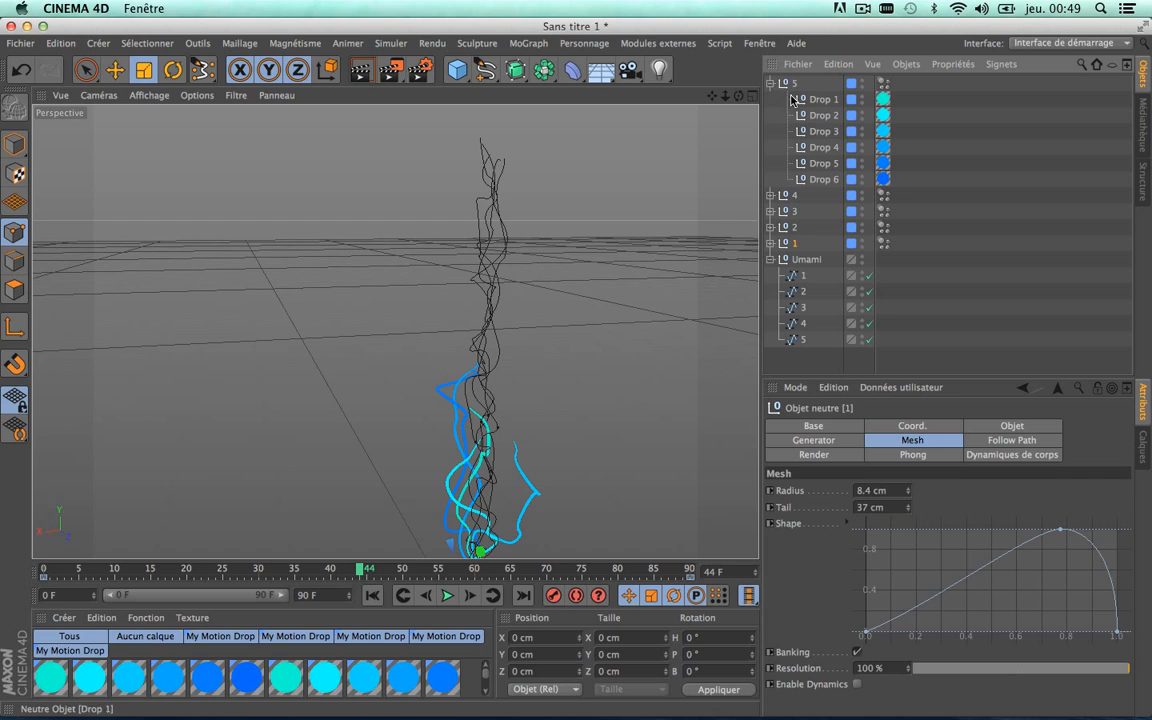
left_click(771, 84)
left_click(1142, 122)
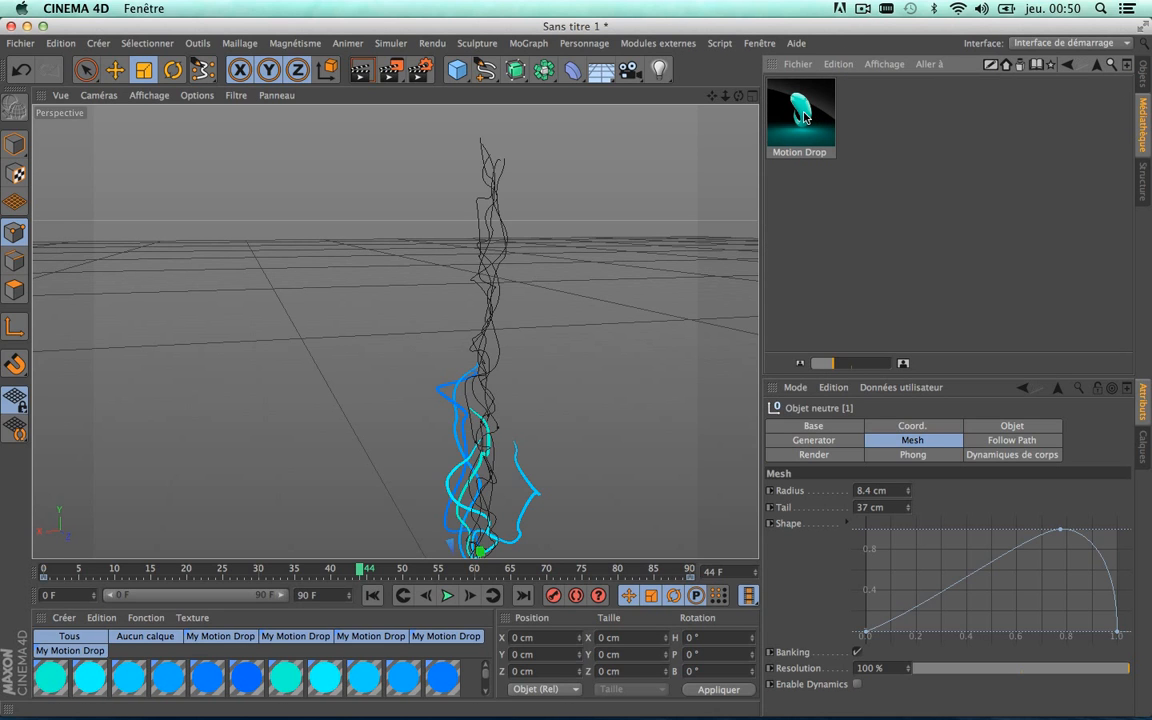
left_click(1144, 76)
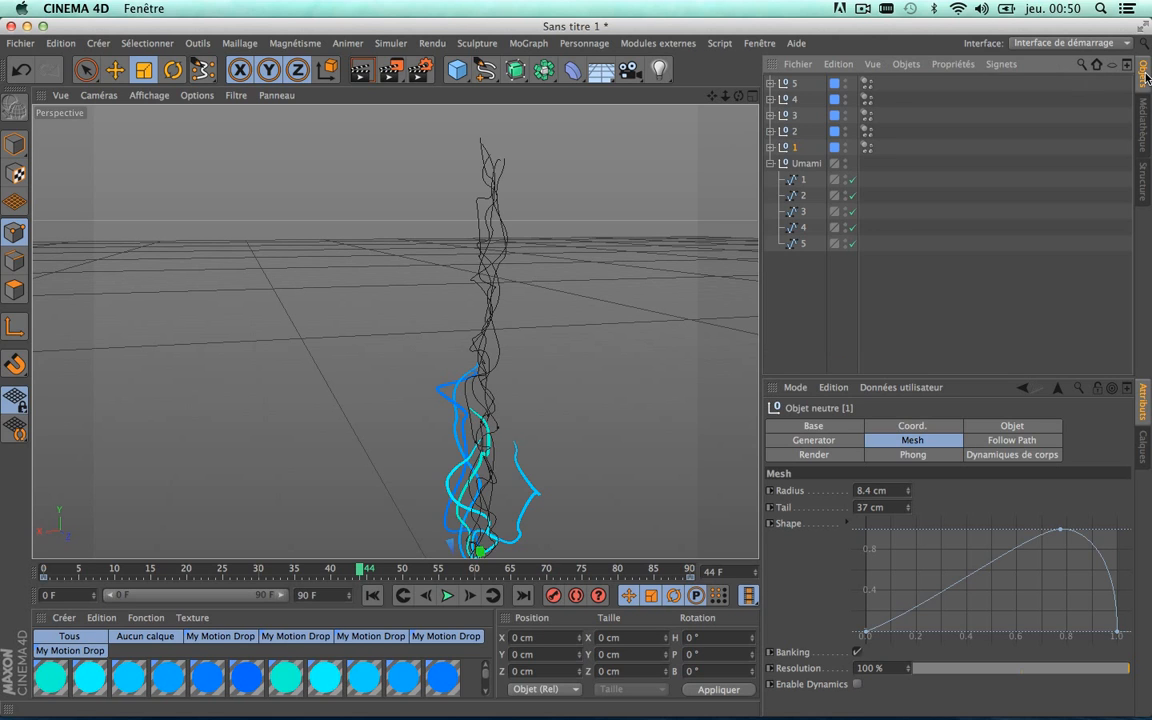
Expand rigs 4 and 5, select rig 4's Drop 1 texture and enlarge the material list to show every material
left_click(771, 100)
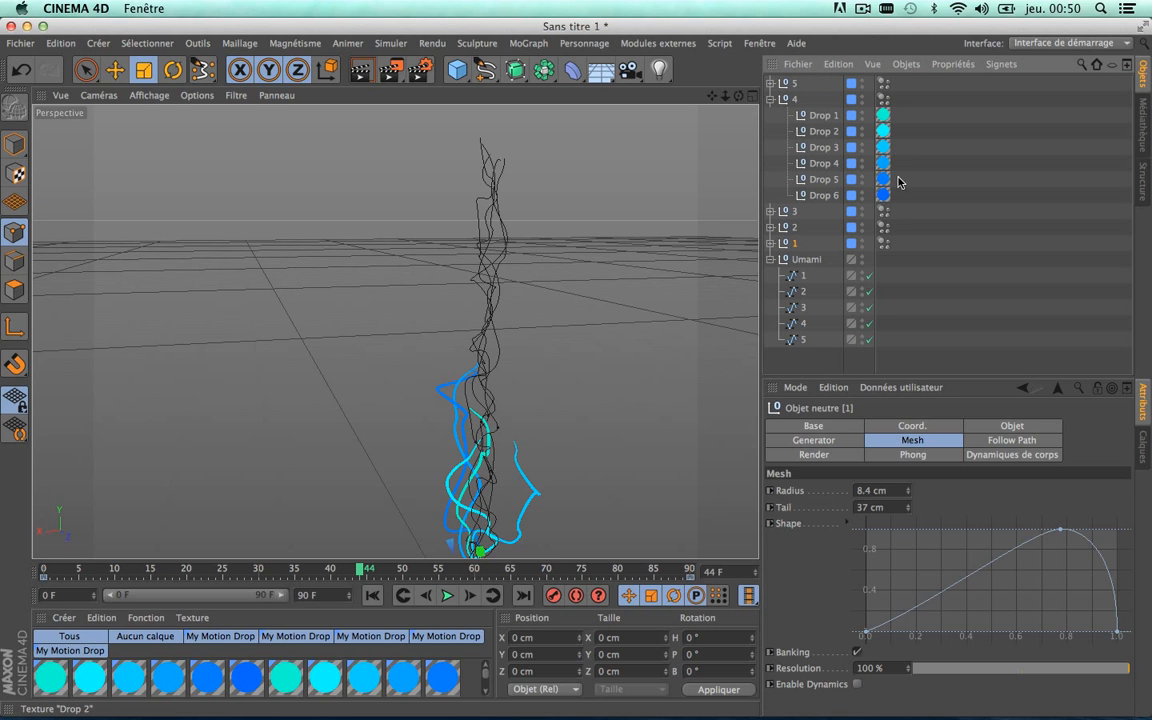
left_click(883, 116)
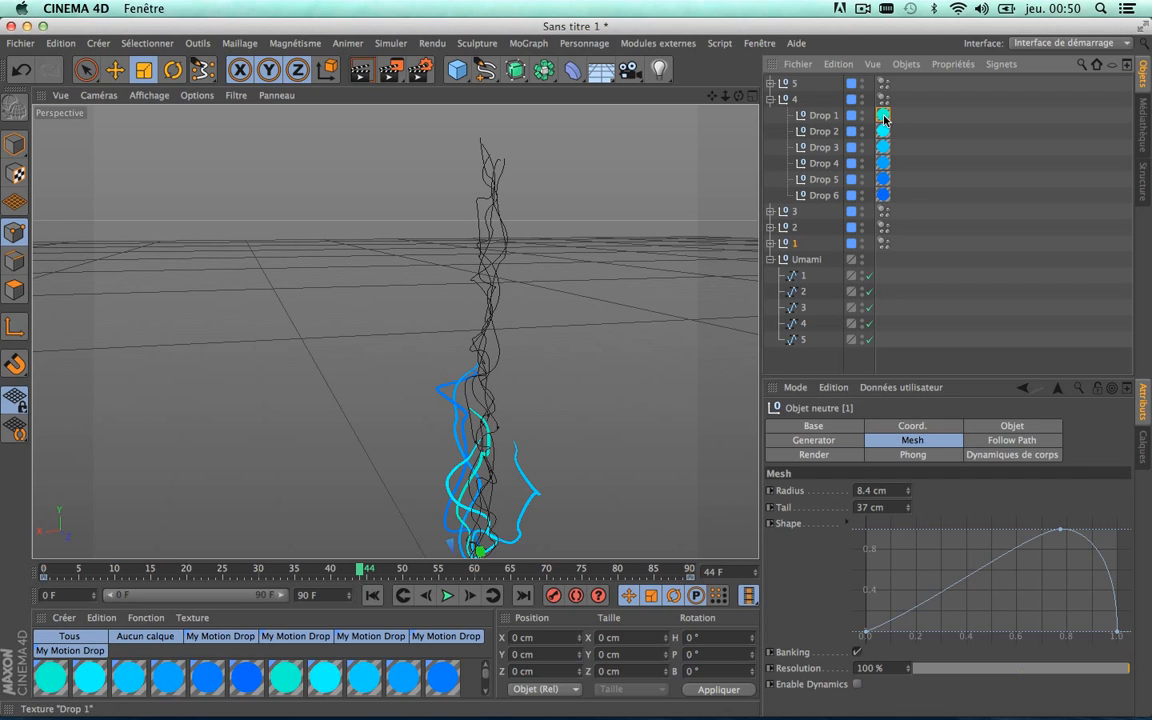
left_click(770, 84)
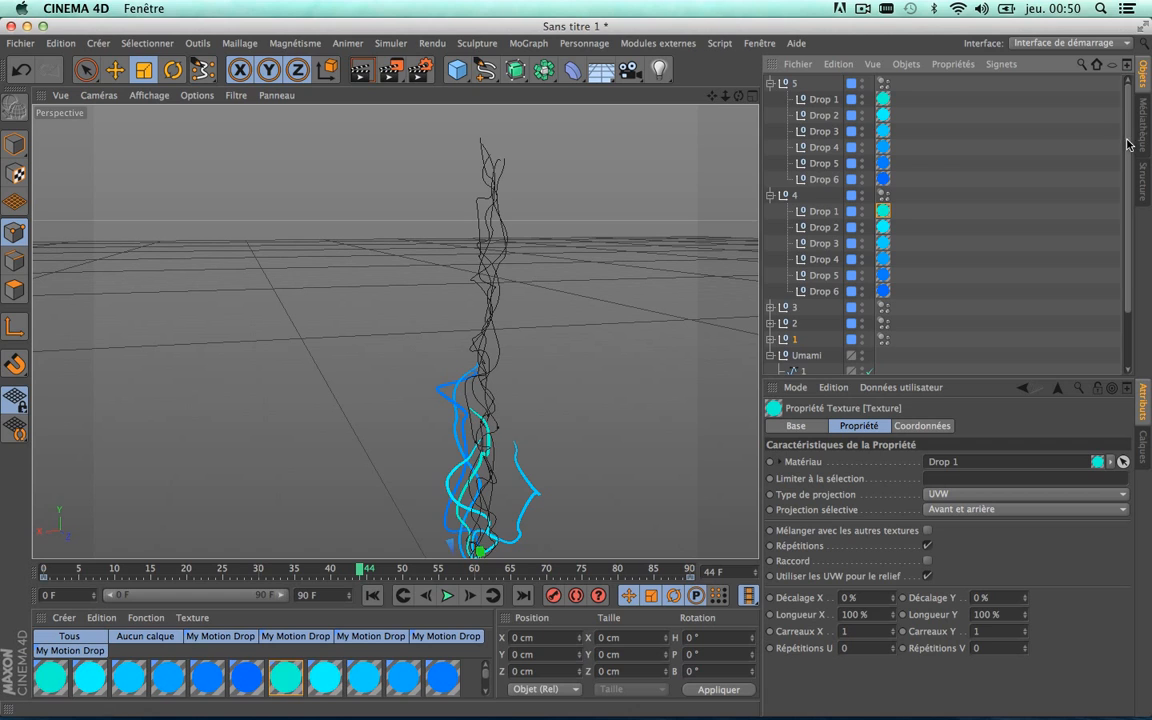
scroll(1017, 130, "down", 3)
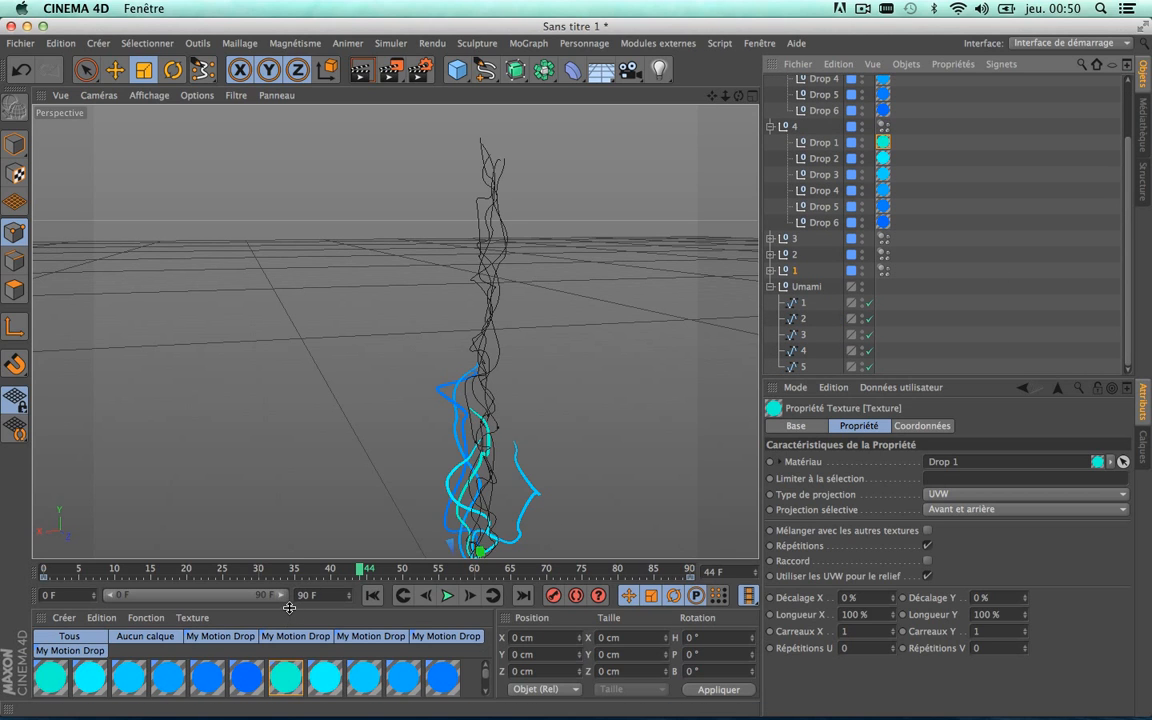
left_click_drag(289, 607, 289, 422)
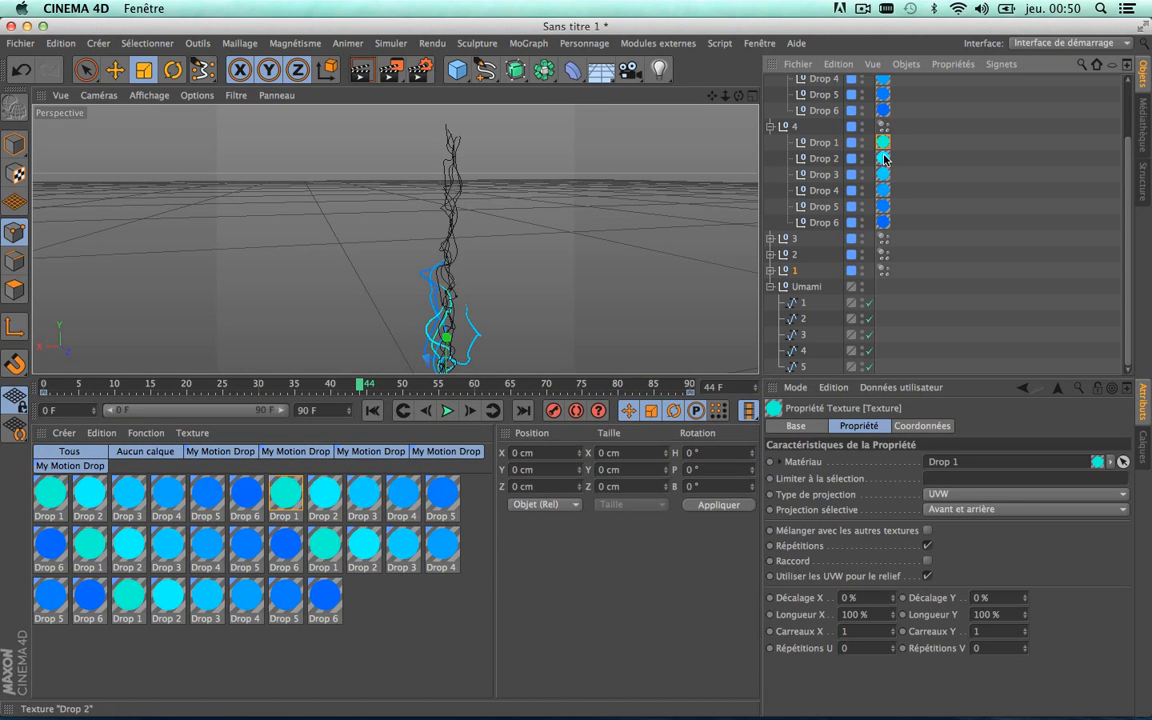
Examine which Drop 1 material rigs 5 and 3 each use, and collapse the expanded rigs
left_click(57, 506)
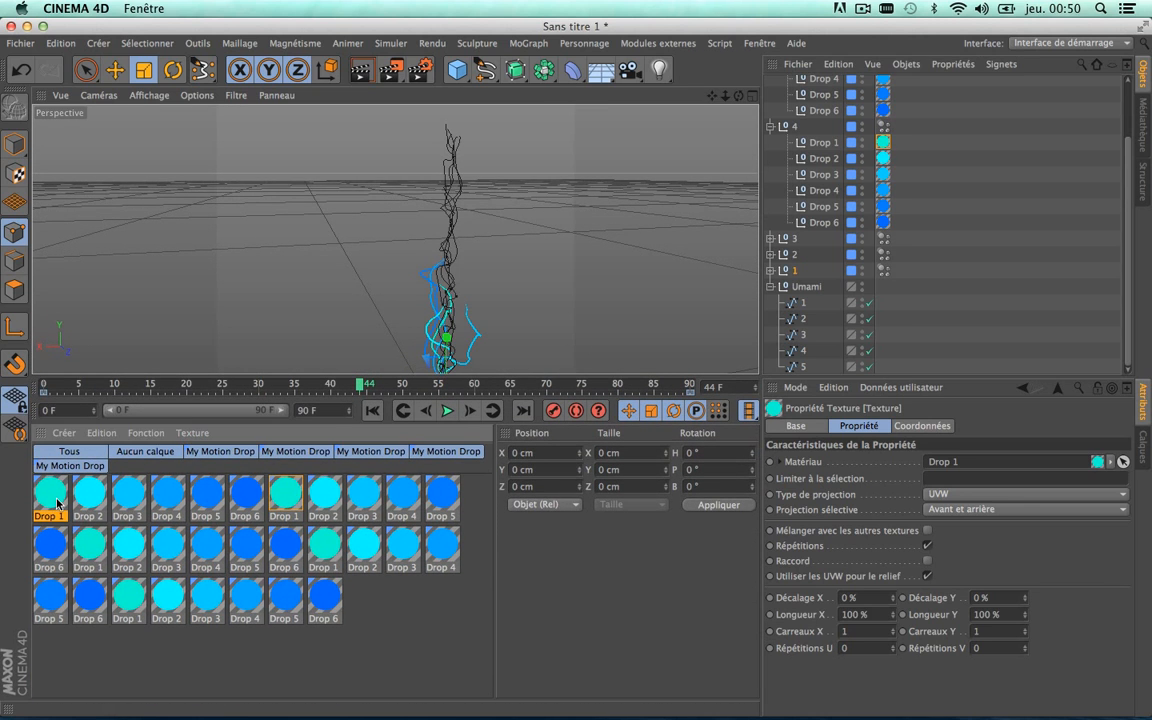
scroll(889, 134, "up", 2)
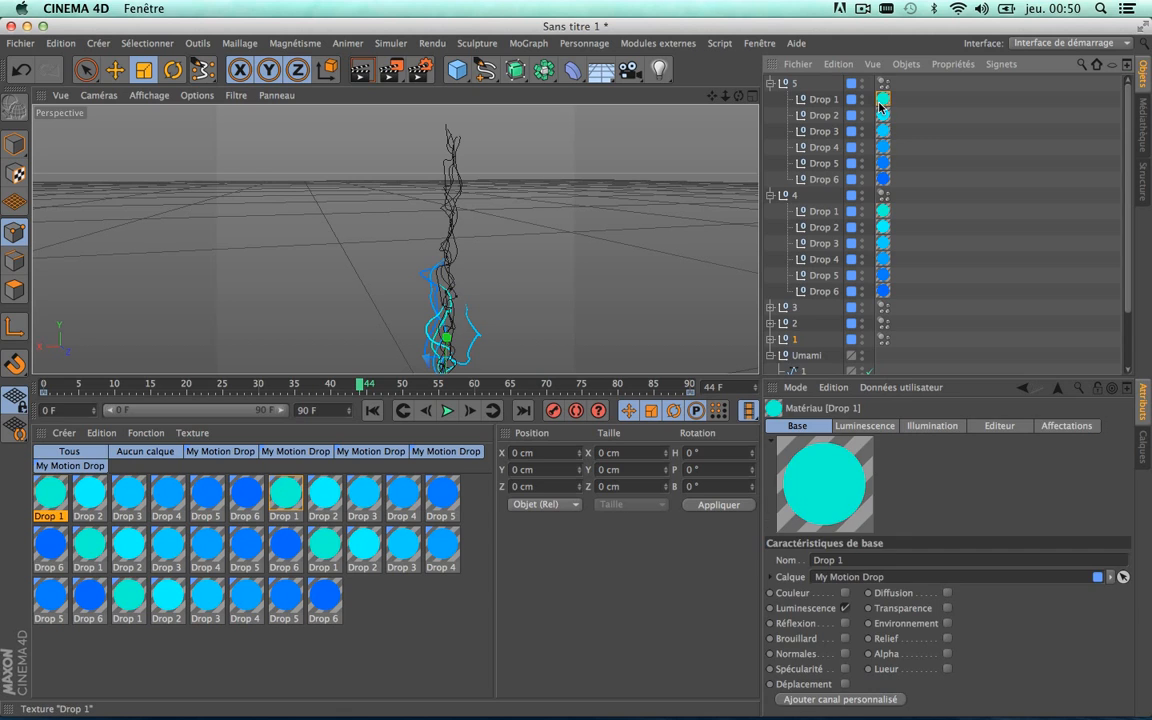
left_click(883, 99)
left_click(400, 630)
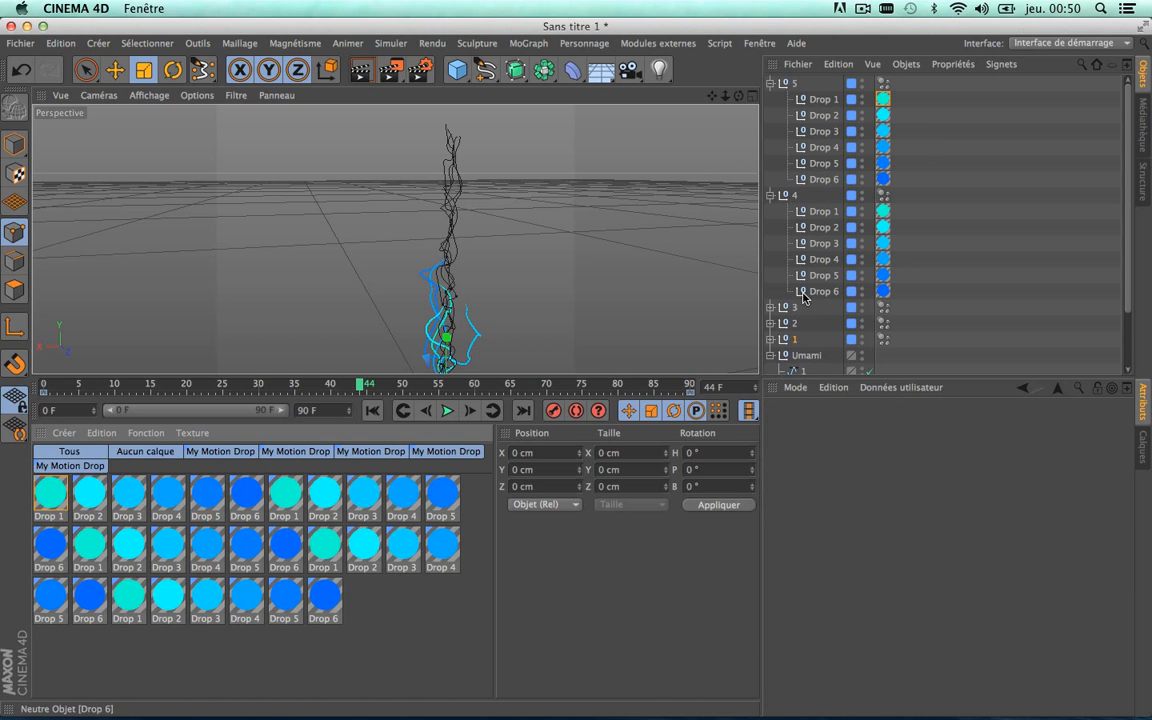
left_click(770, 307)
left_click(883, 323)
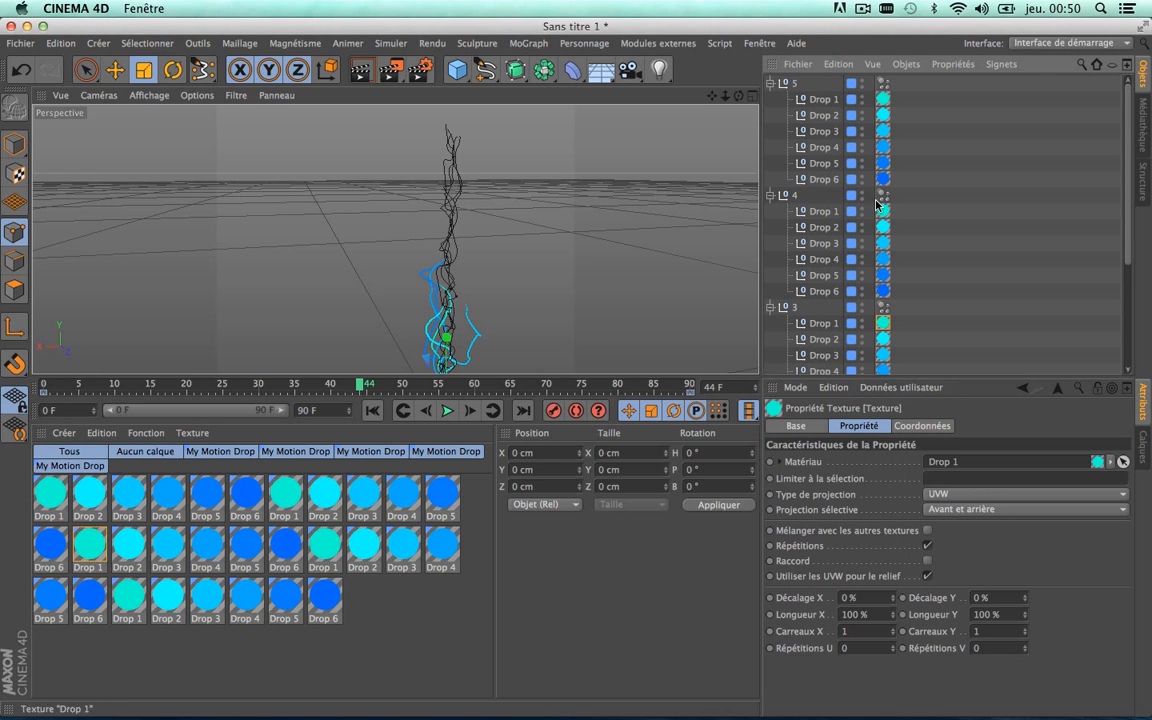
left_click(770, 195)
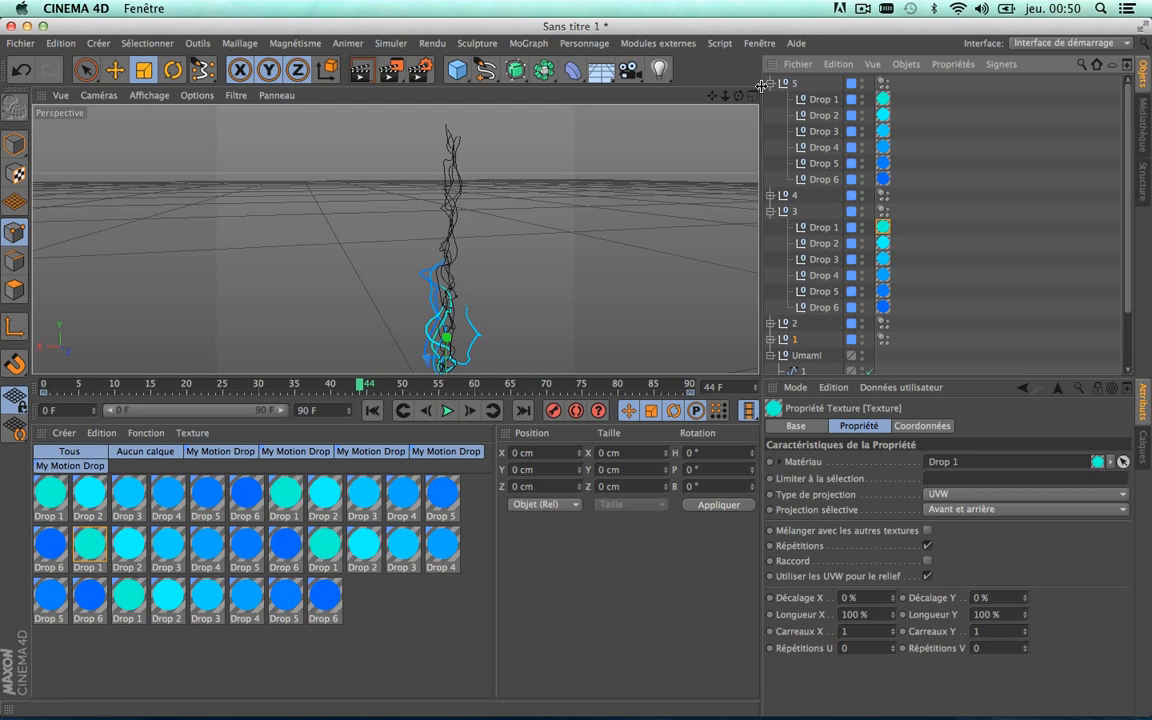
left_click(770, 84)
left_click(771, 116)
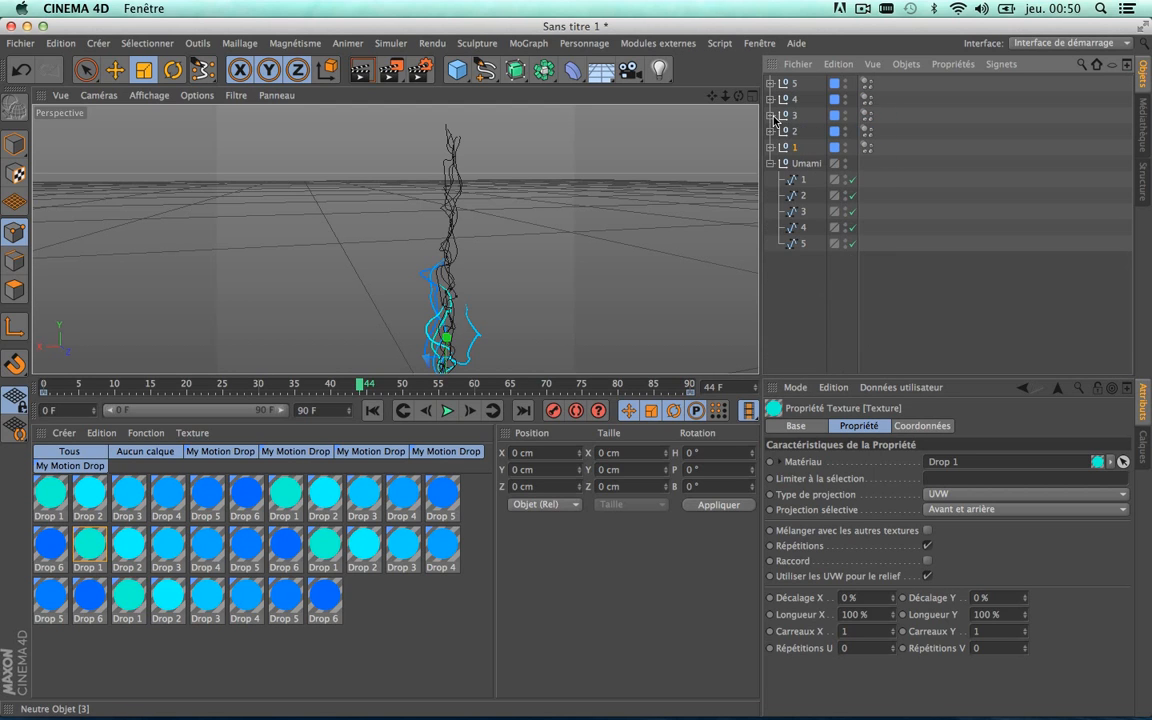
Turn on all six drops of rig 2 in its generator settings
left_click(795, 134)
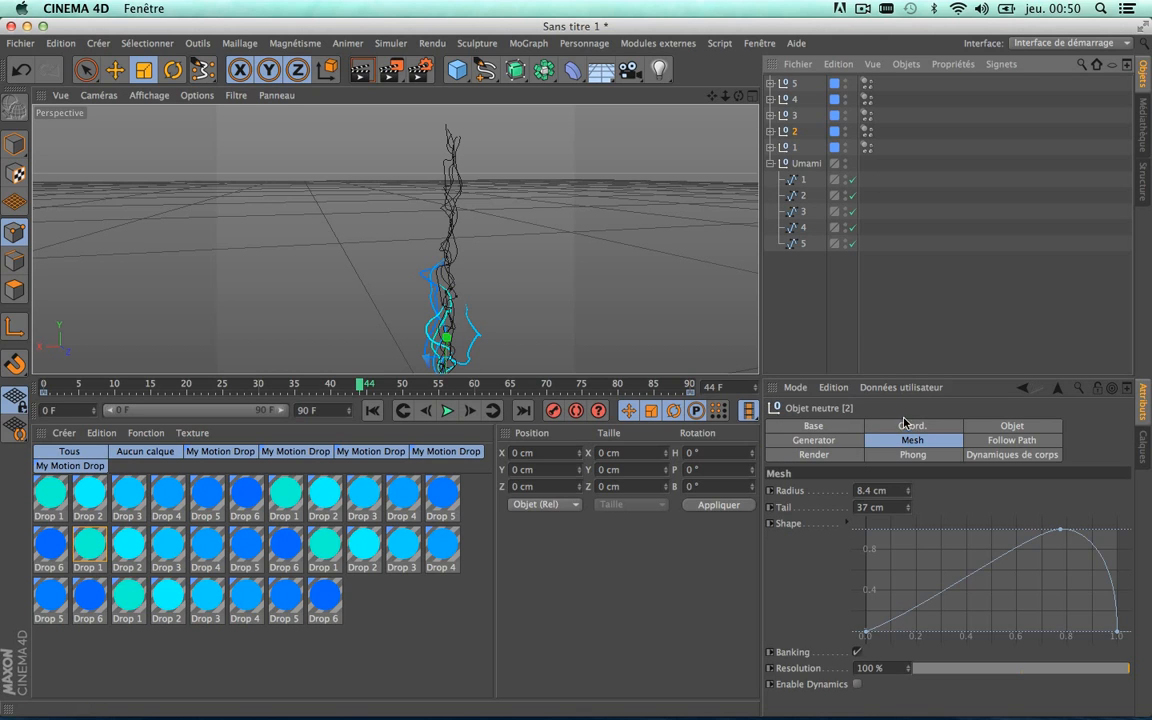
left_click(835, 441)
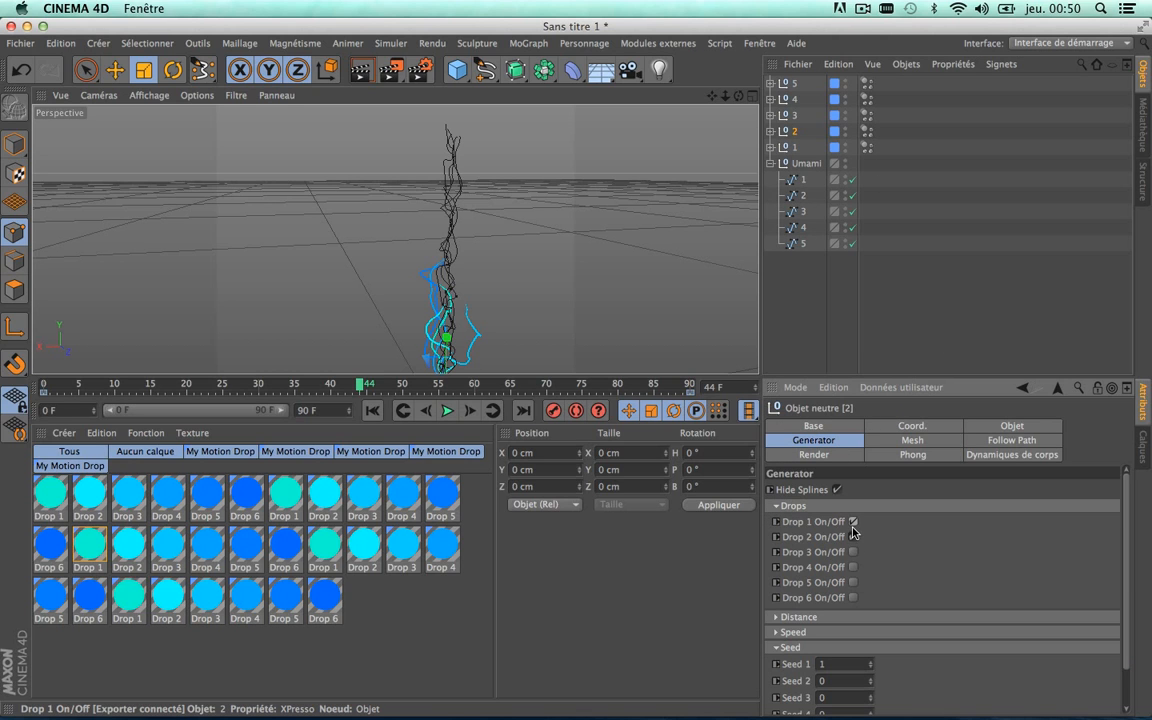
left_click(853, 537)
left_click(853, 552)
left_click(853, 568)
left_click(853, 583)
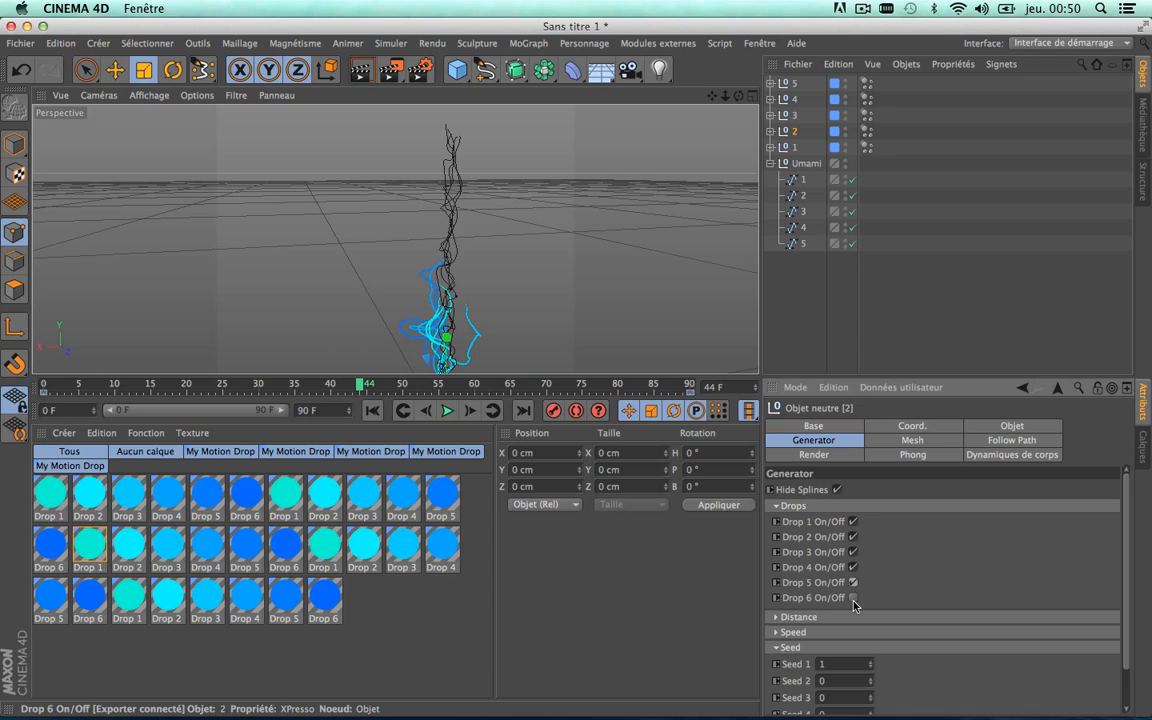
Enable Drops 1, 2, 4, 5 and 6 of rig 3 alongside its active Drop 3
left_click(770, 116)
left_click(779, 117)
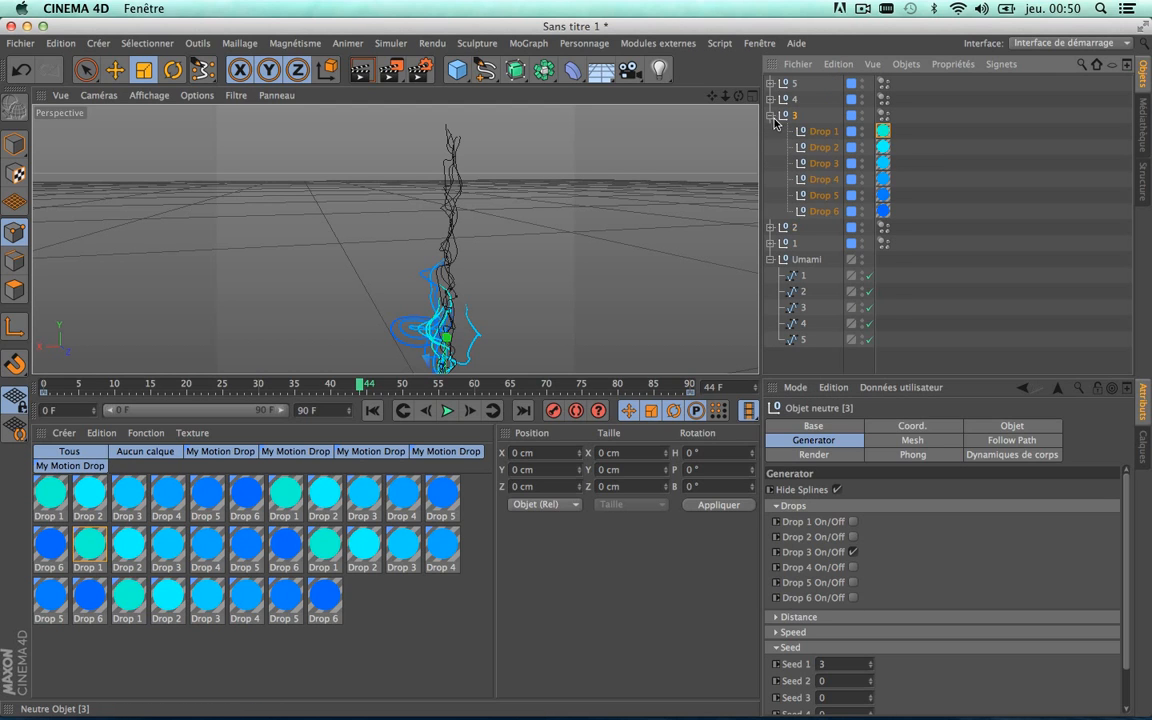
left_click(770, 116)
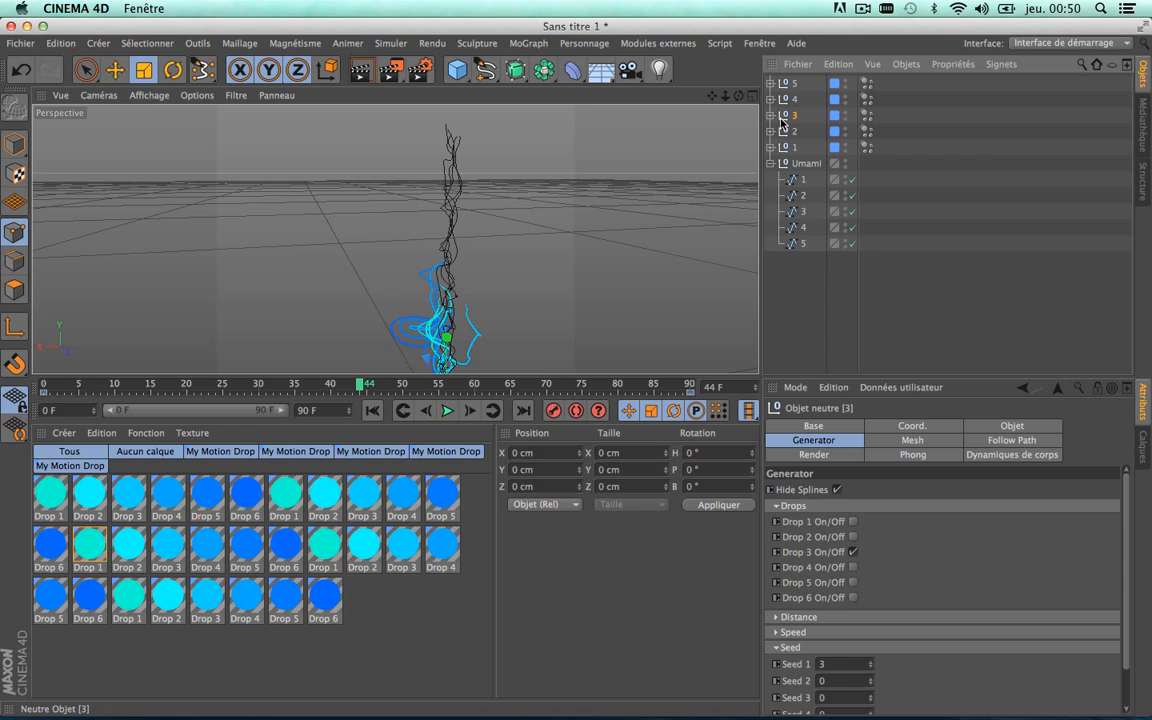
left_click(853, 568)
left_click(853, 538)
left_click(853, 523)
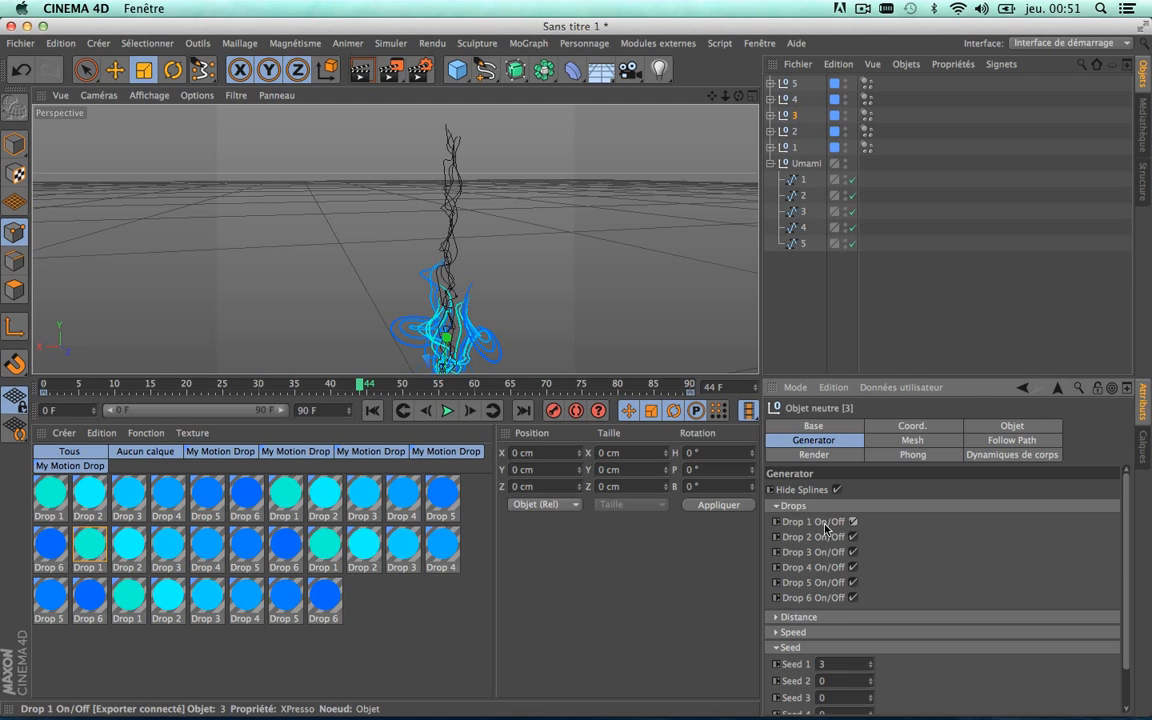
Check the follow-path splines assigned to rigs 3 and 2 and locate the matching Umami splines in the viewport
left_click(1010, 442)
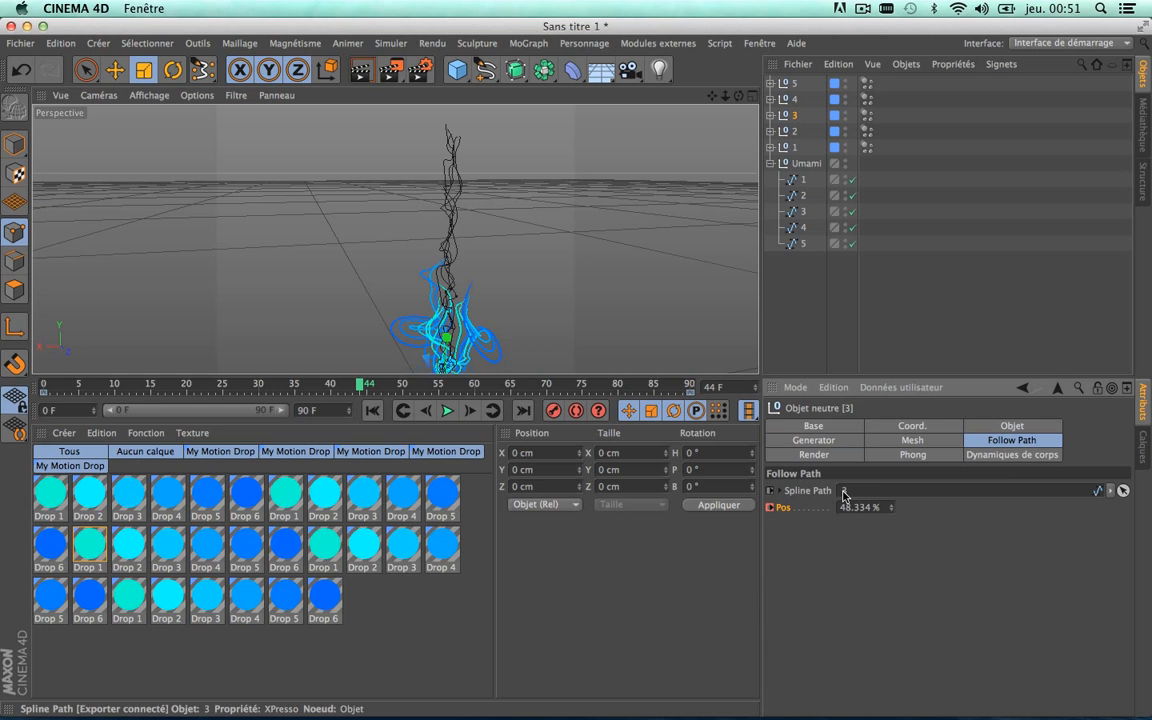
left_click(803, 211)
scroll(440, 178, "up", 5)
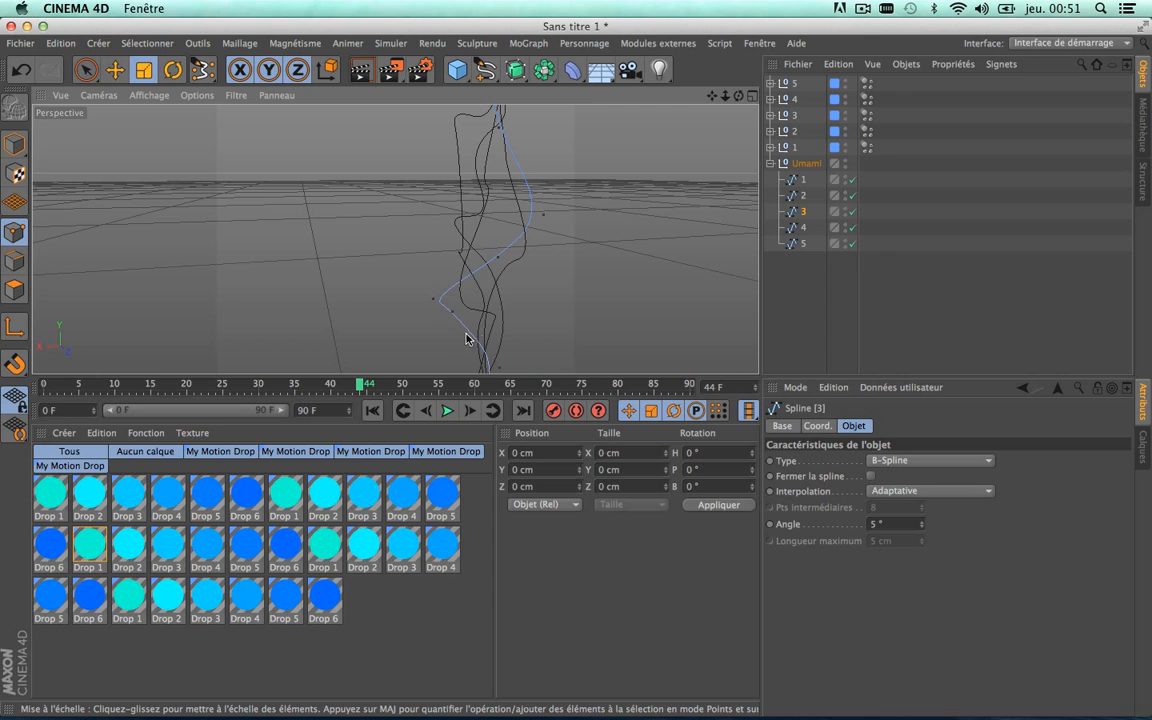
left_click(800, 133)
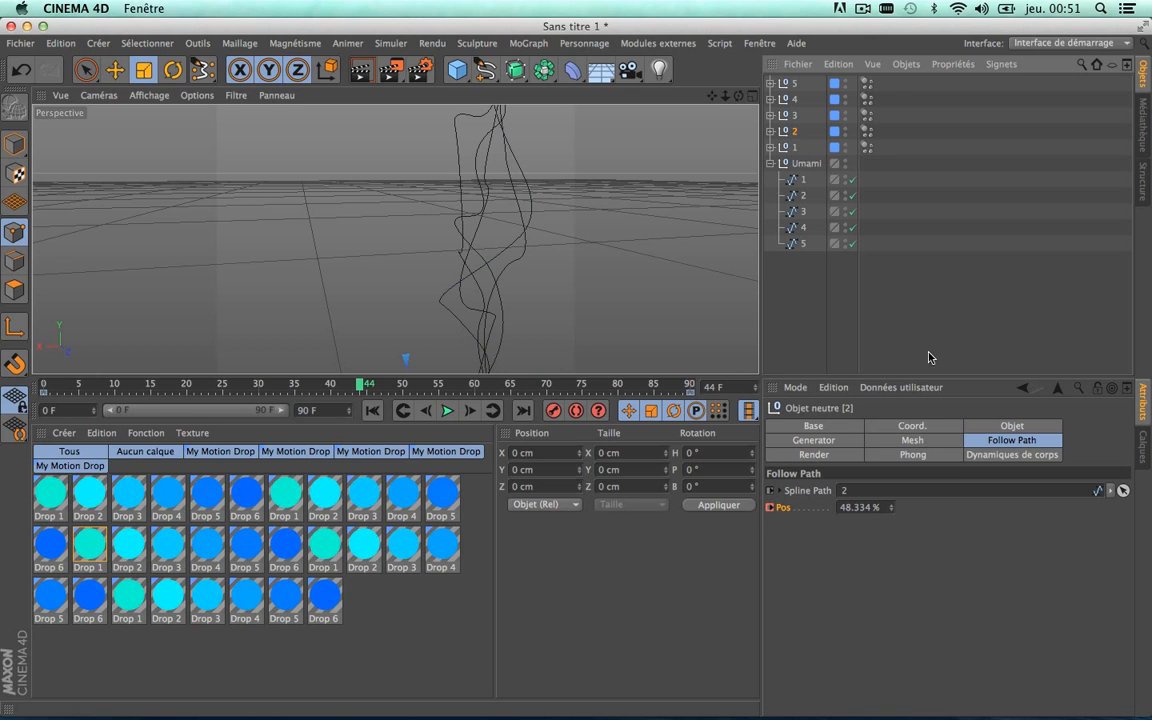
left_click(801, 195)
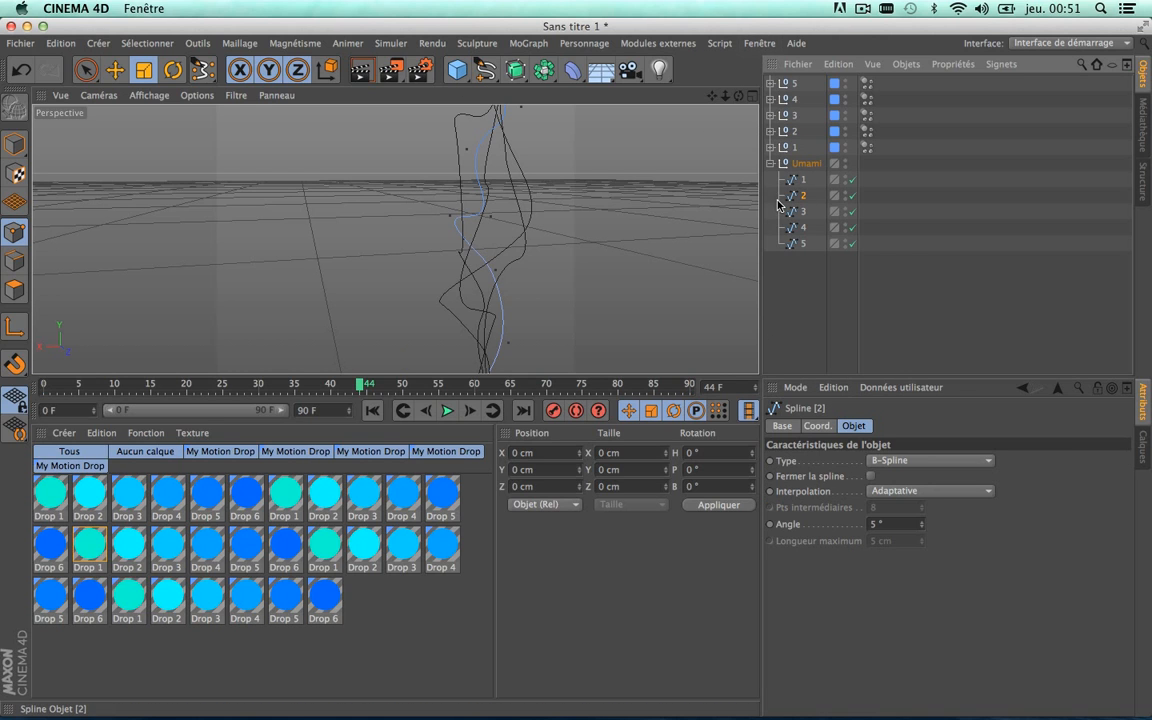
Turn on Drops 2 to 6 of rig 1 in its generator settings
left_click(795, 148)
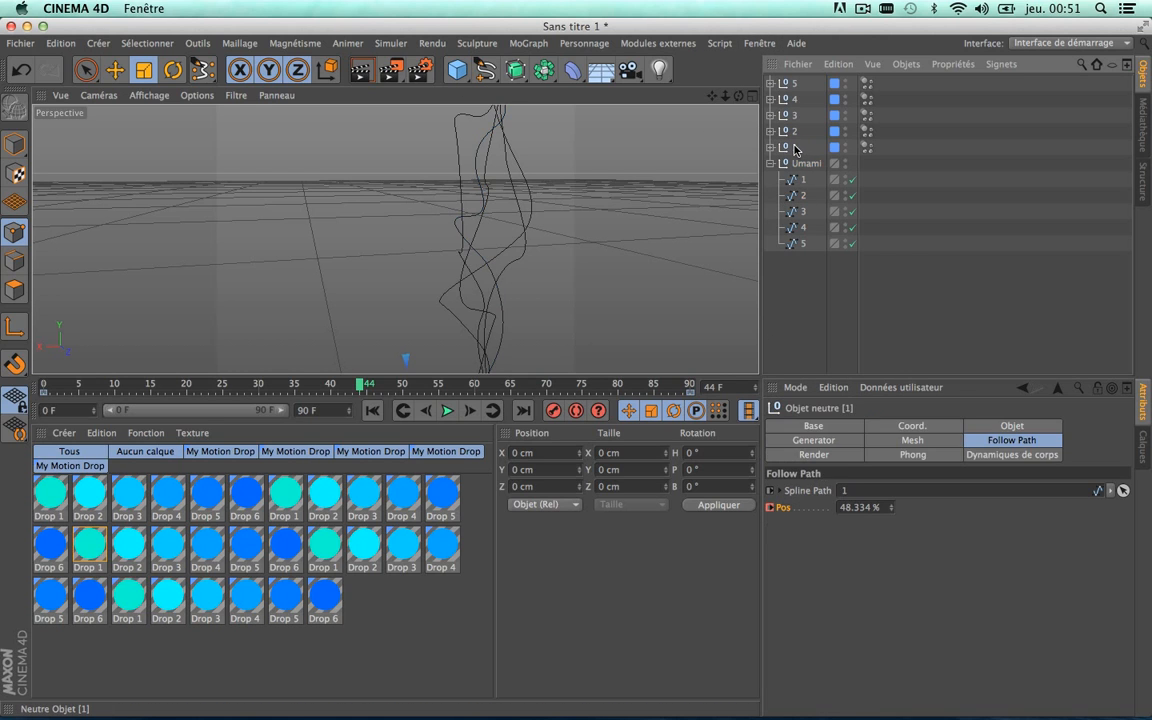
left_click(830, 443)
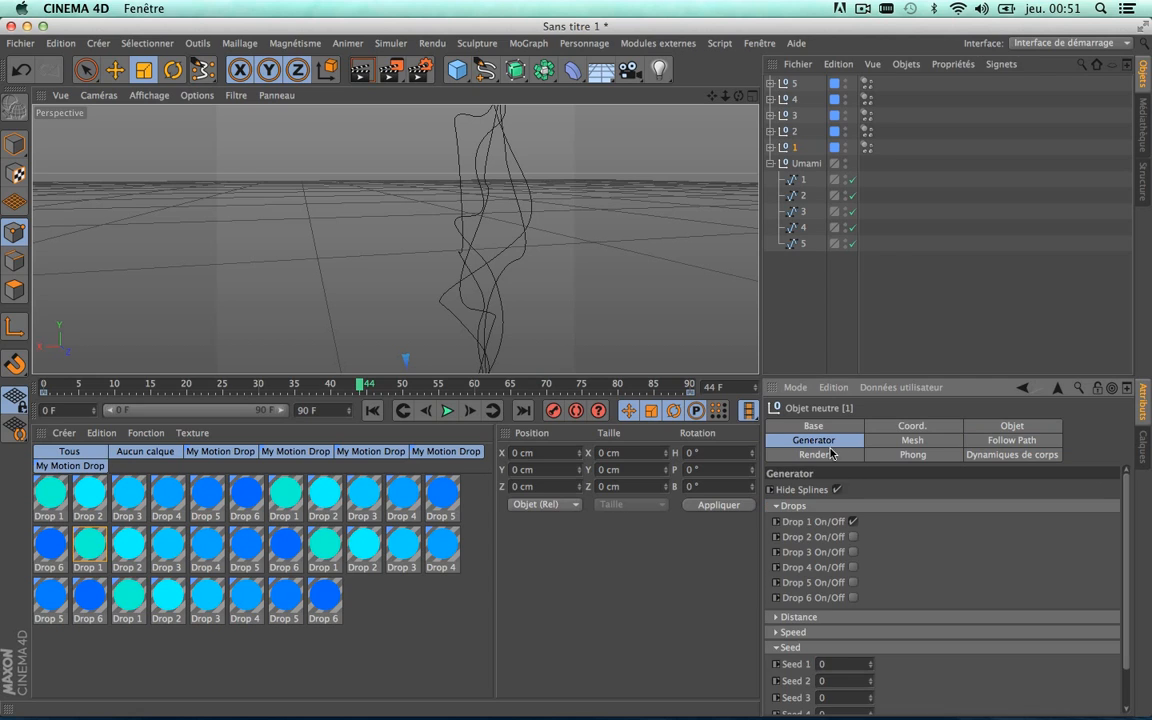
left_click(853, 567)
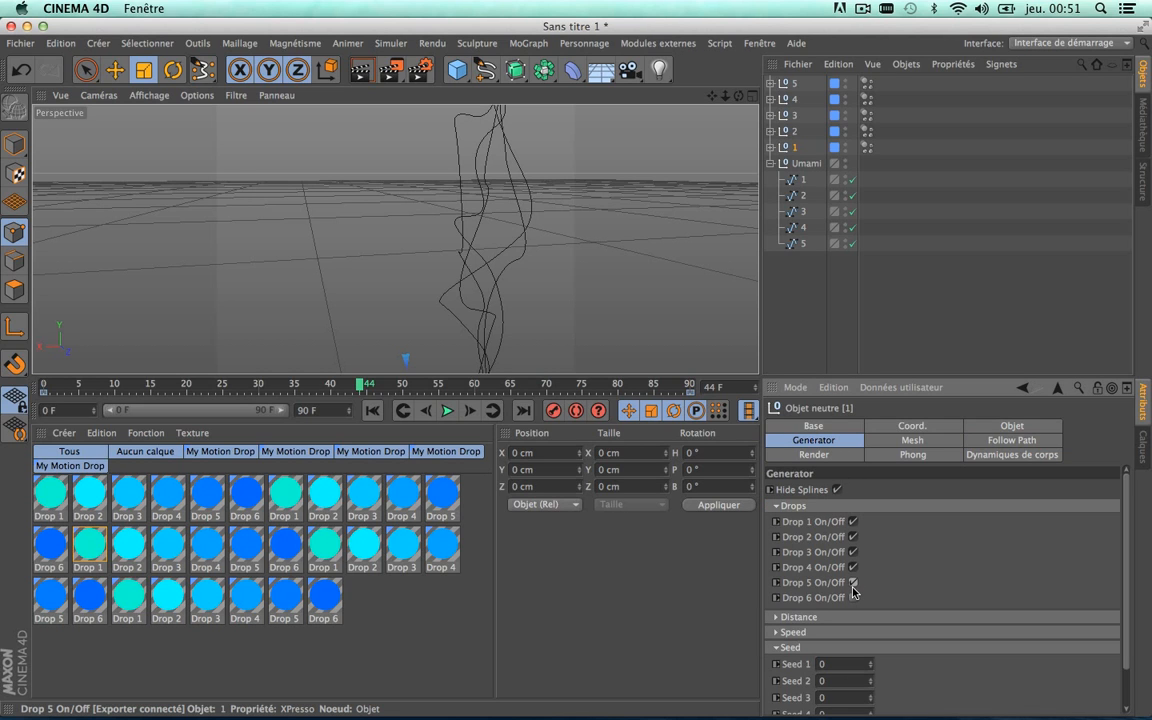
left_click(853, 597)
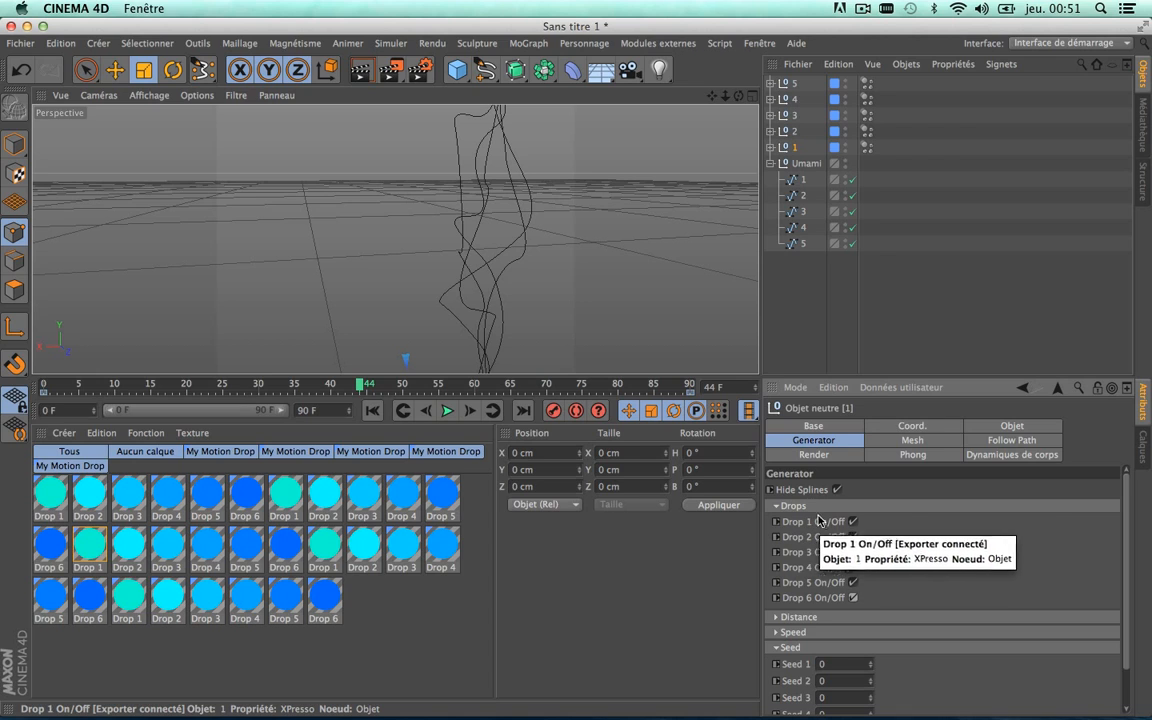
Switch Drops 2 to 6 of rig 1 off and back on
left_click(853, 537)
left_click(853, 552)
left_click(853, 567)
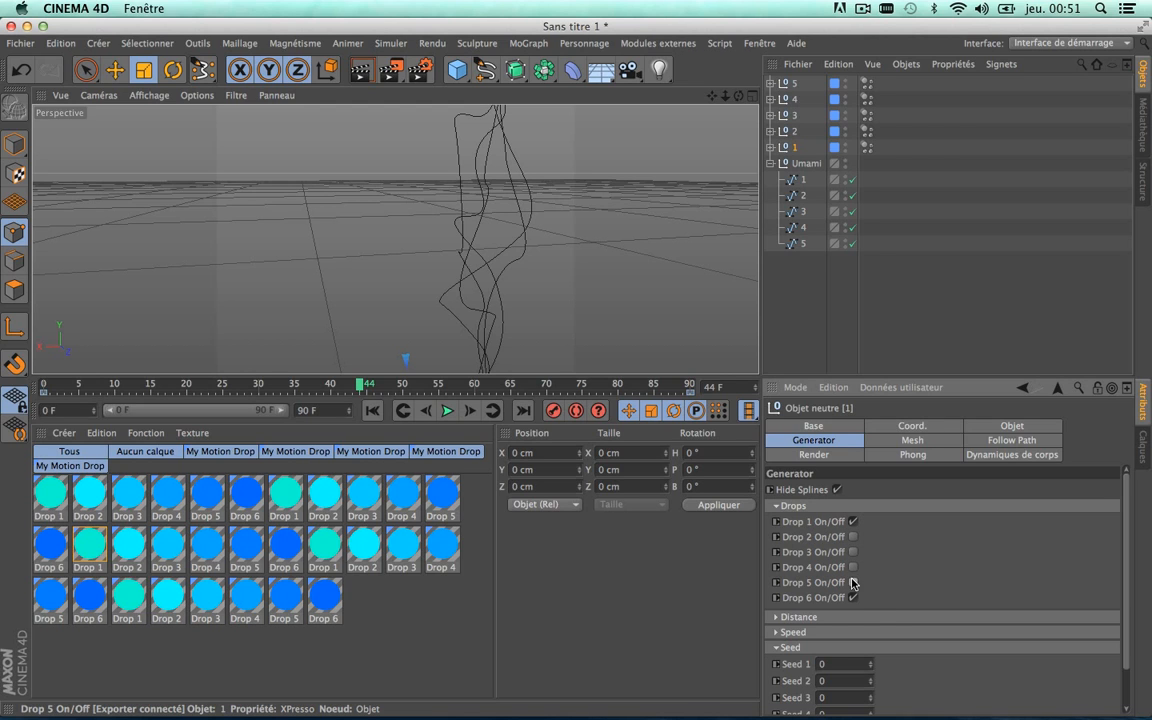
left_click(853, 582)
left_click(853, 597)
left_click(853, 537)
left_click(853, 552)
left_click(853, 567)
left_click(853, 597)
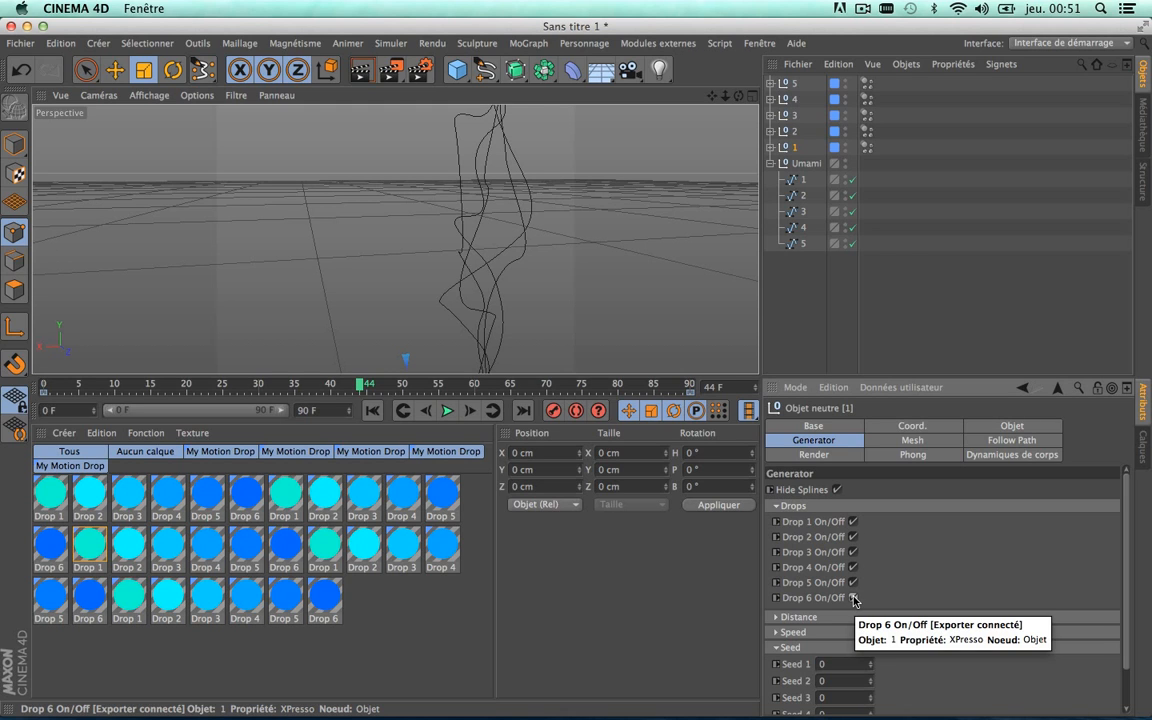
Enable the inactive drops of rig 4 so that all six are on
left_click(795, 131)
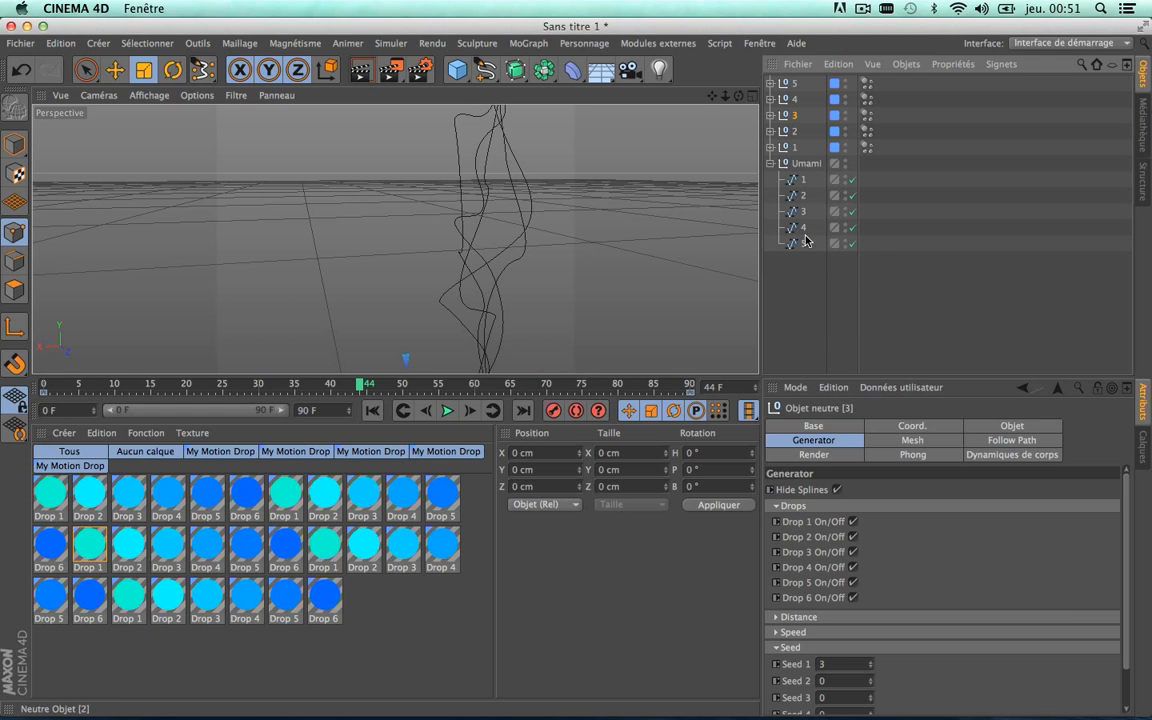
left_click(795, 100)
left_click(853, 537)
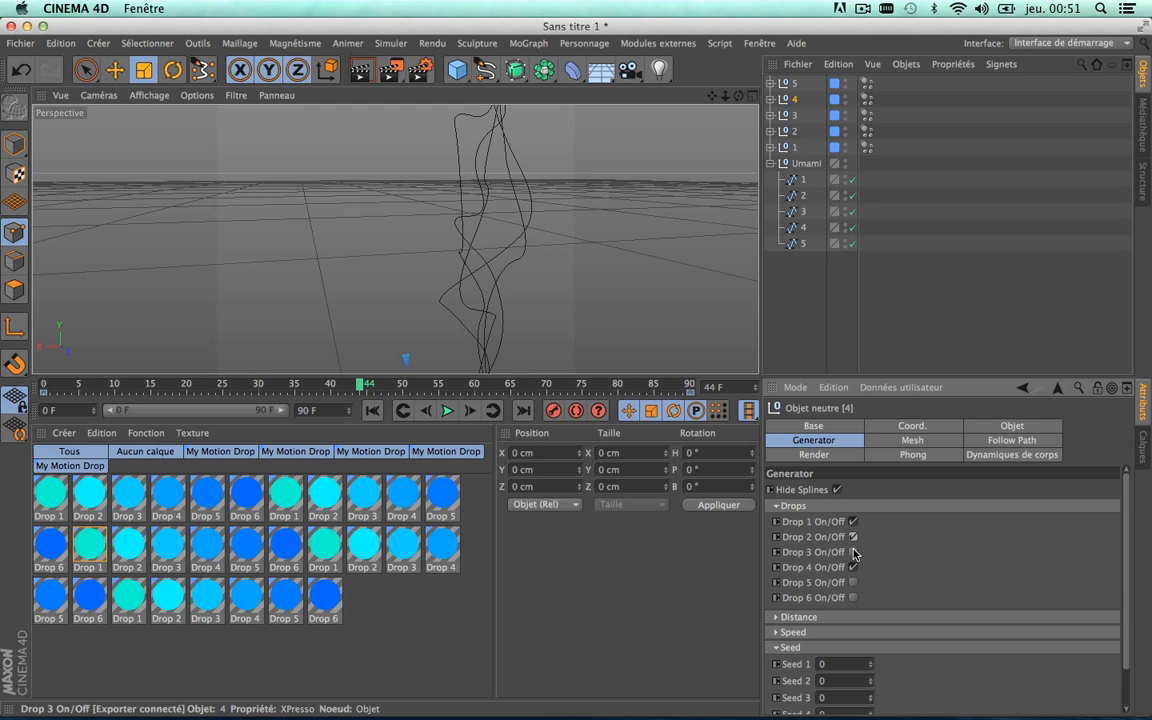
left_click(853, 552)
left_click(853, 582)
left_click(853, 597)
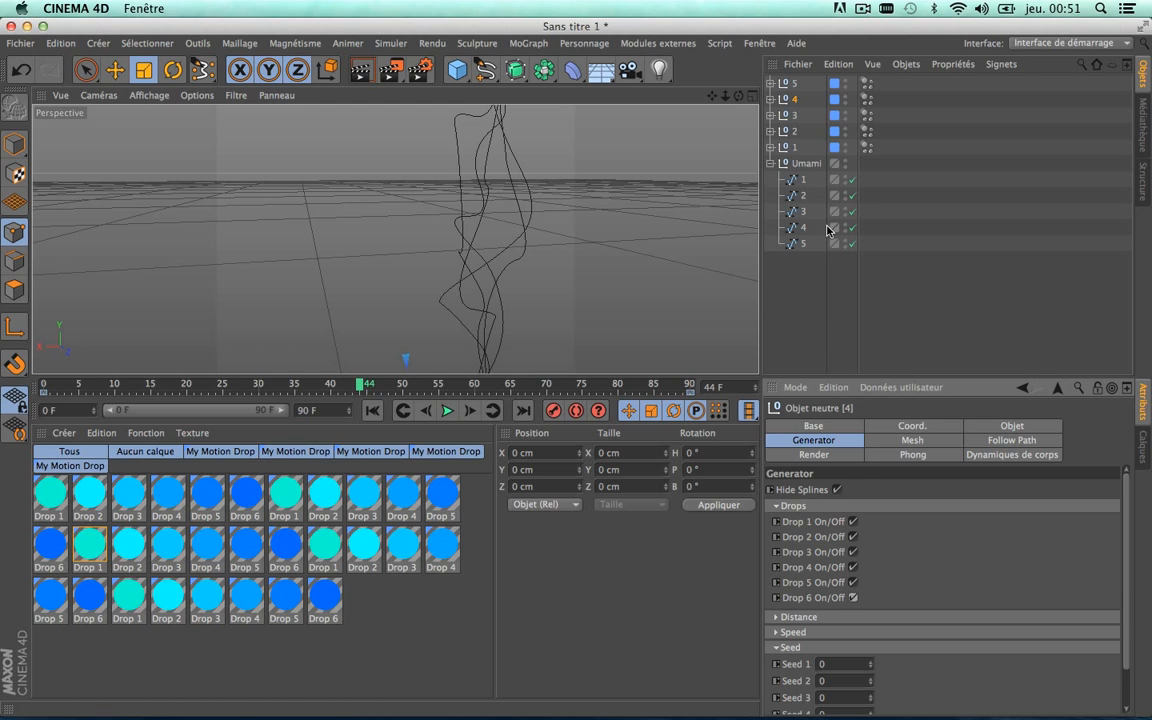
Enable Drops 2, 3, 4 and 6 of rig 5 so that all six drops are on
left_click(795, 83)
left_click(853, 537)
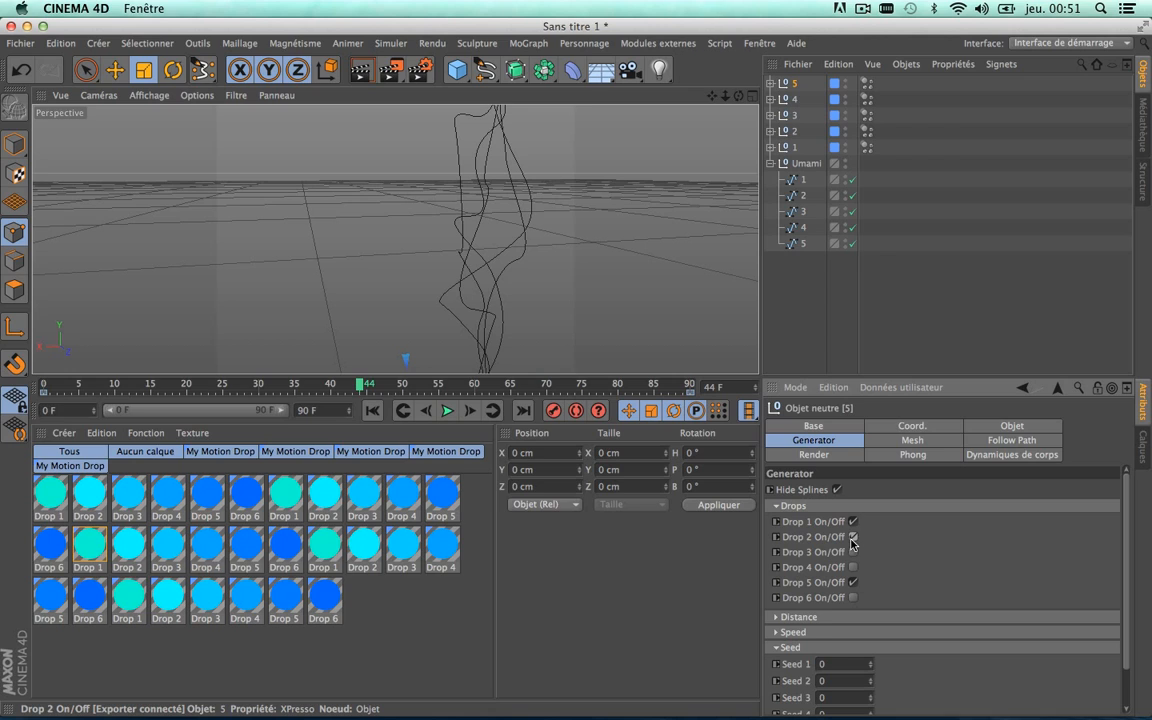
left_click(853, 552)
left_click(853, 567)
left_click(853, 597)
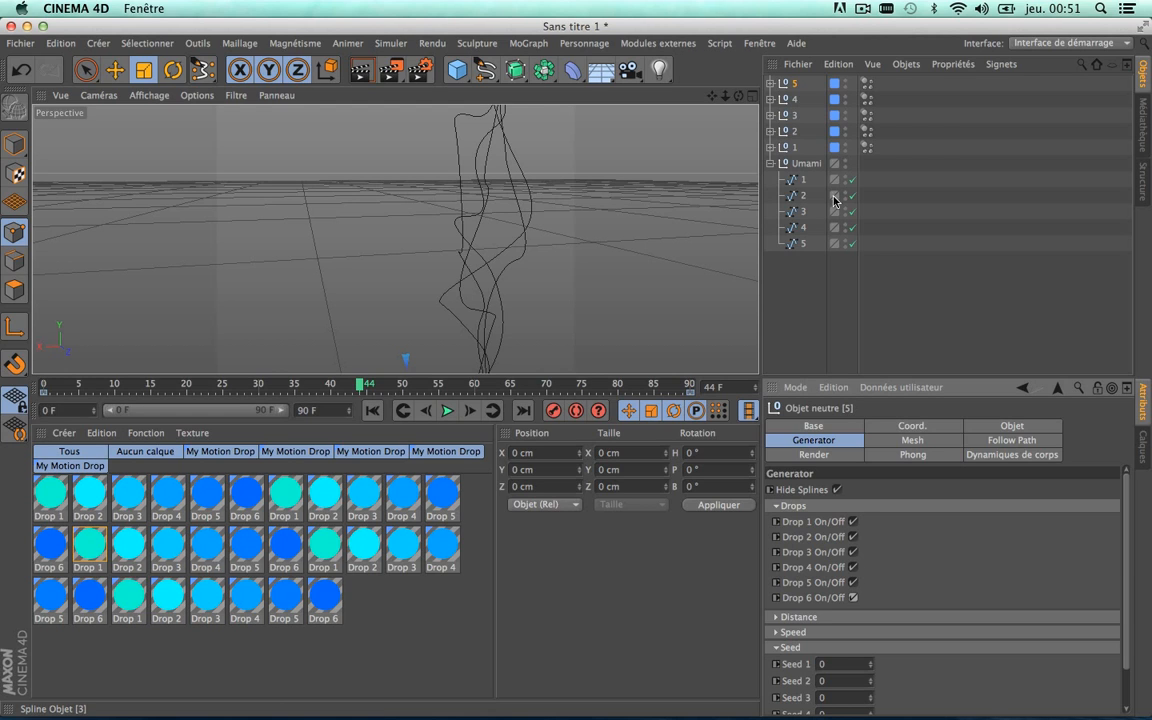
Set the mesh radius of rigs 2 to 5 to 3.2 cm and that of rig 1 to 3 cm
left_click(790, 150, "shift")
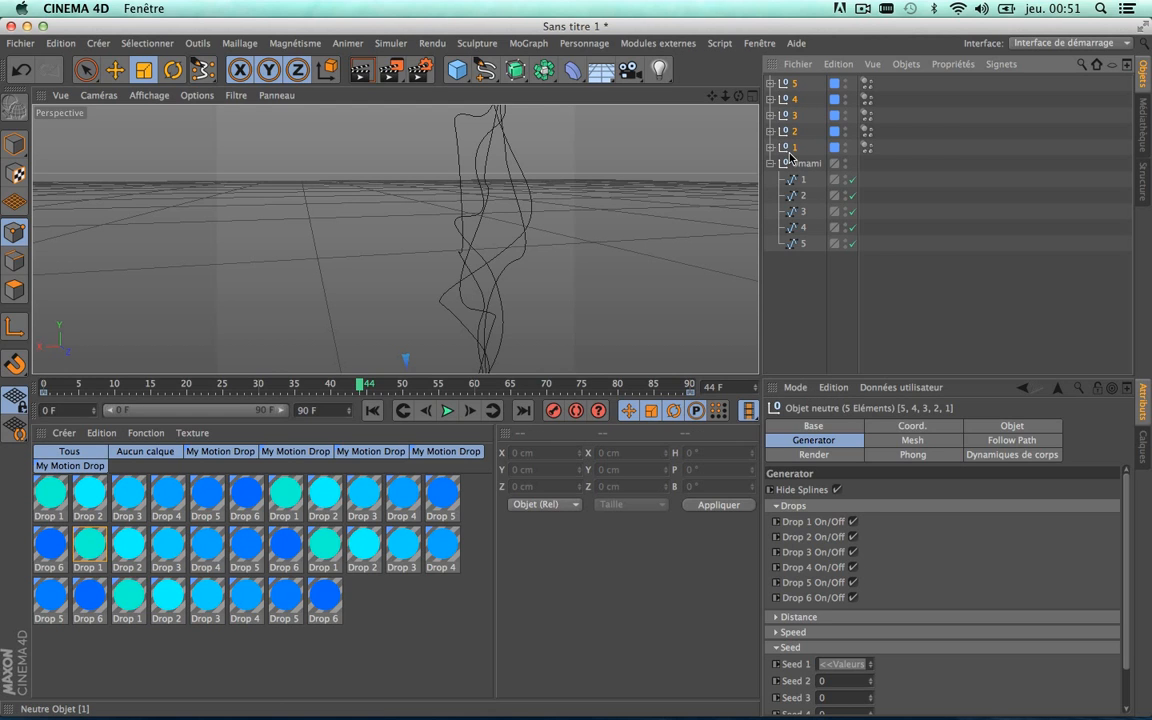
left_click(916, 441)
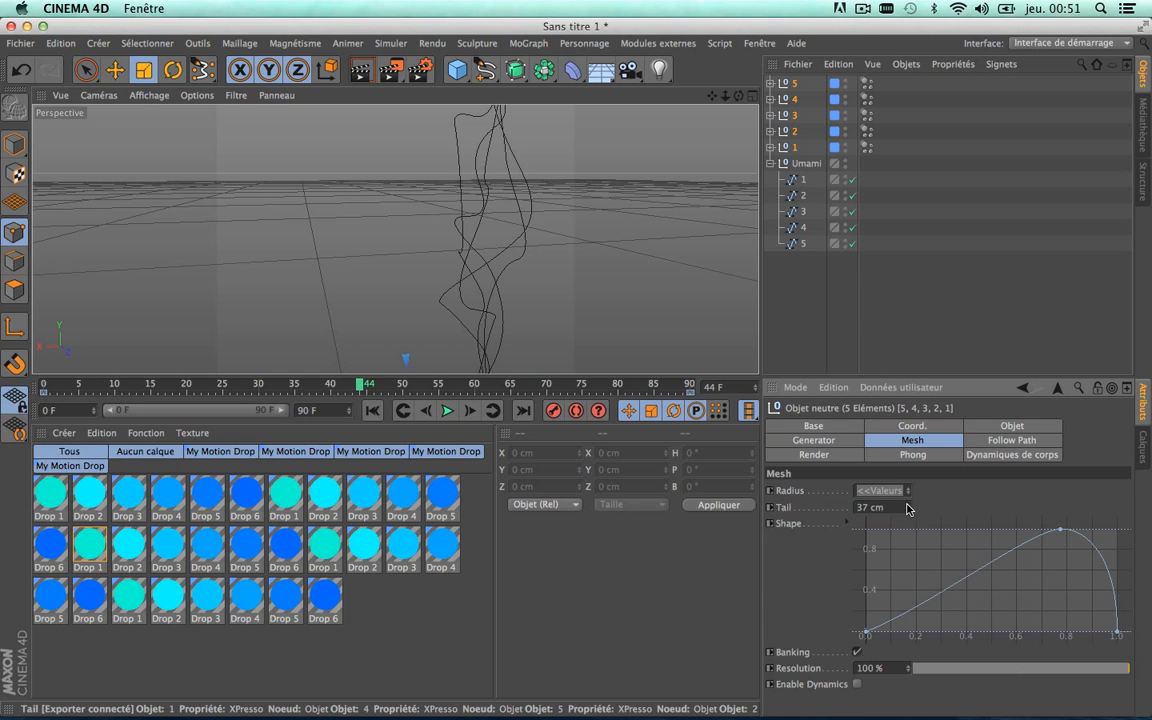
mouse_move(910, 492)
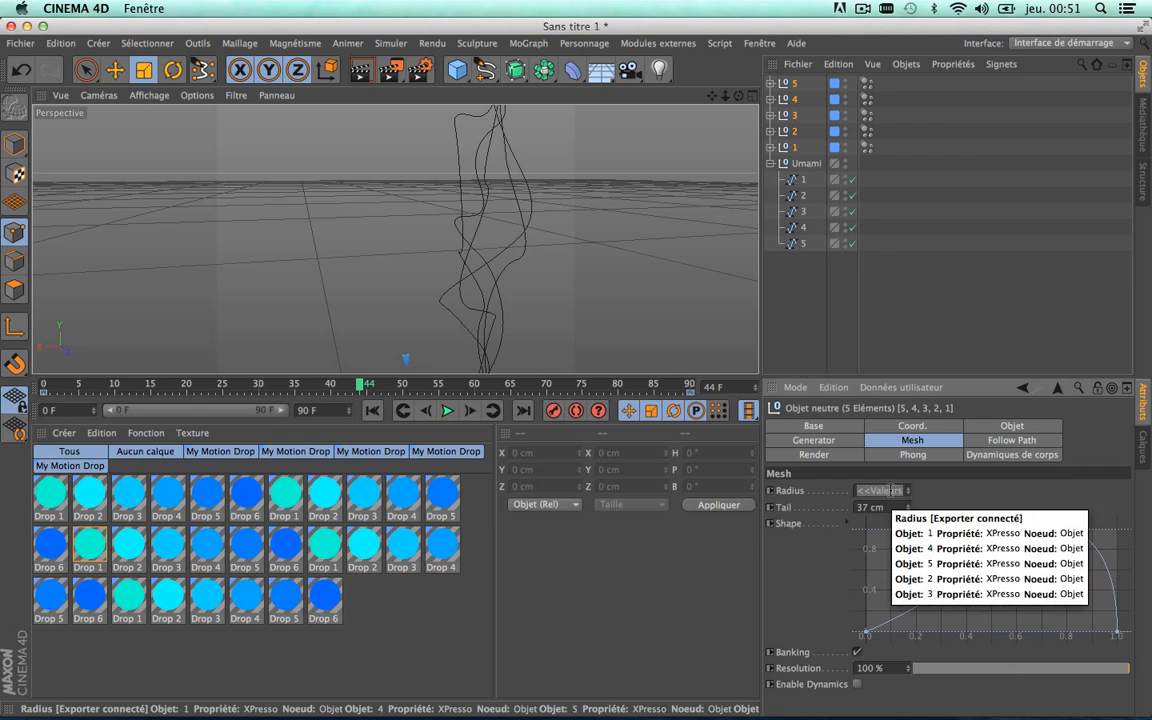
left_click(793, 148)
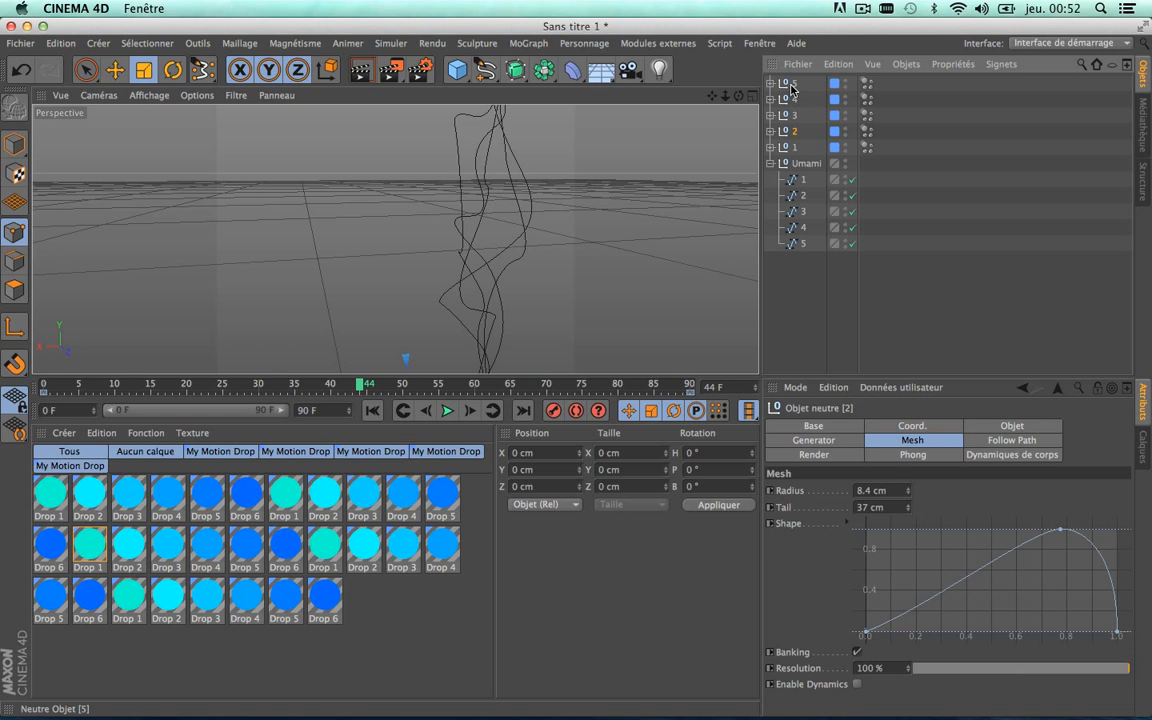
left_click(792, 86, "shift")
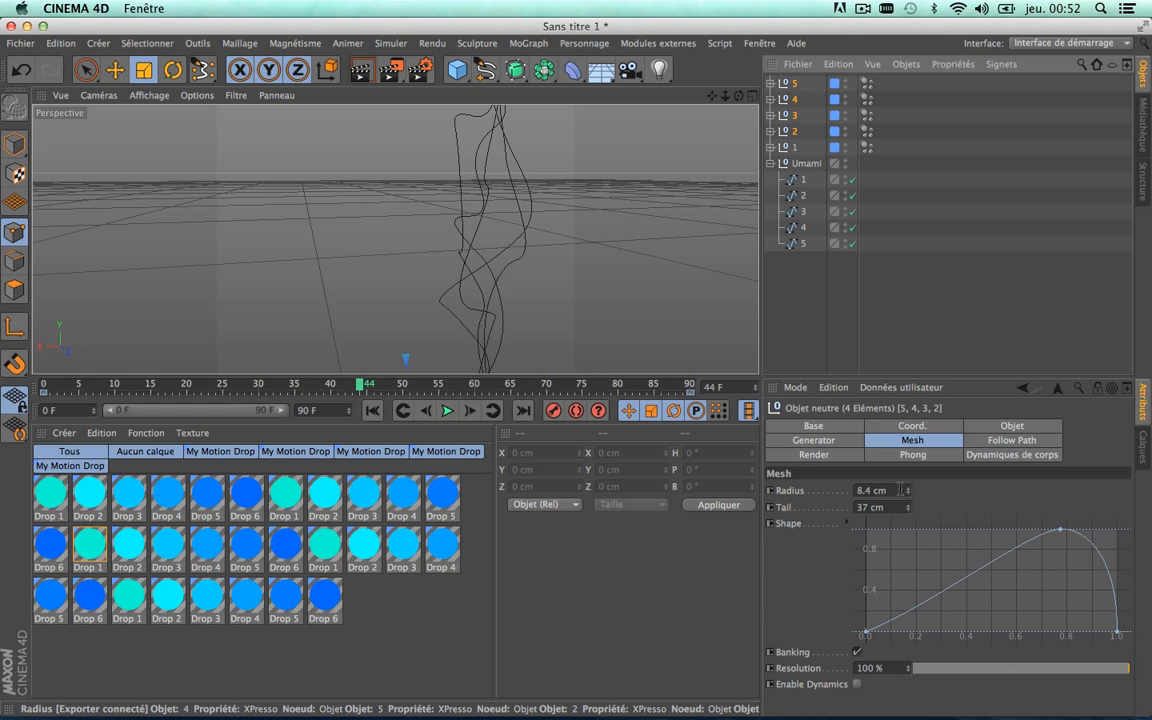
left_click_drag(907, 490, 907, 484)
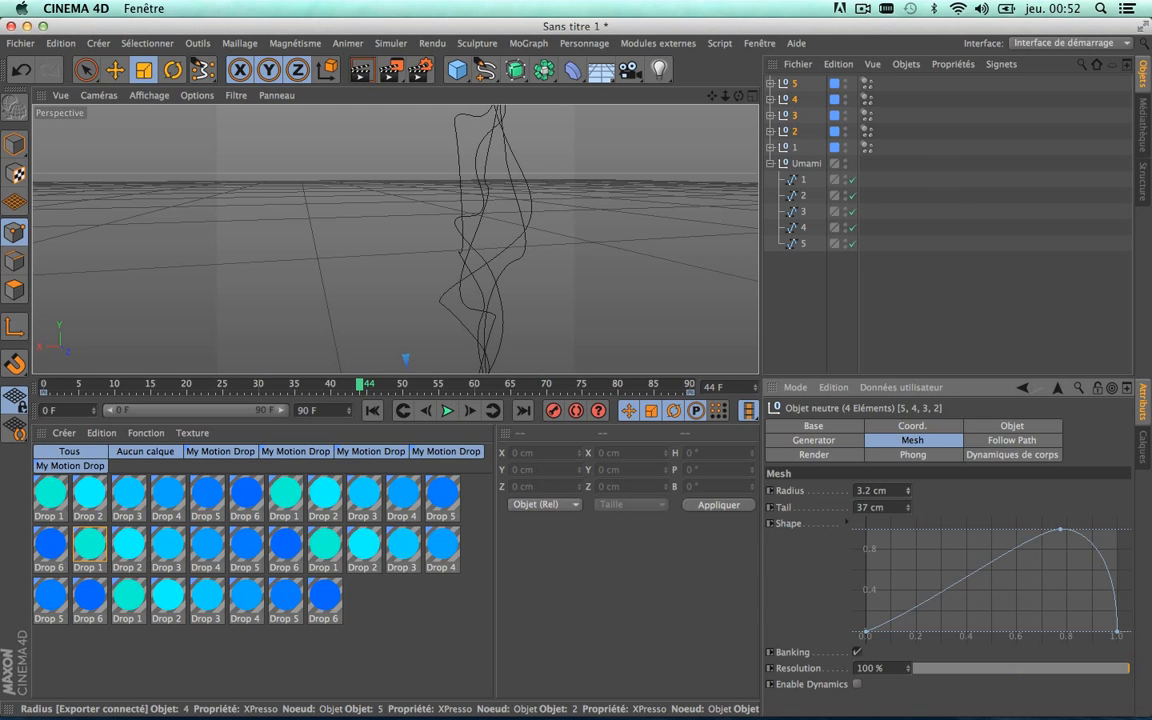
left_click(793, 148)
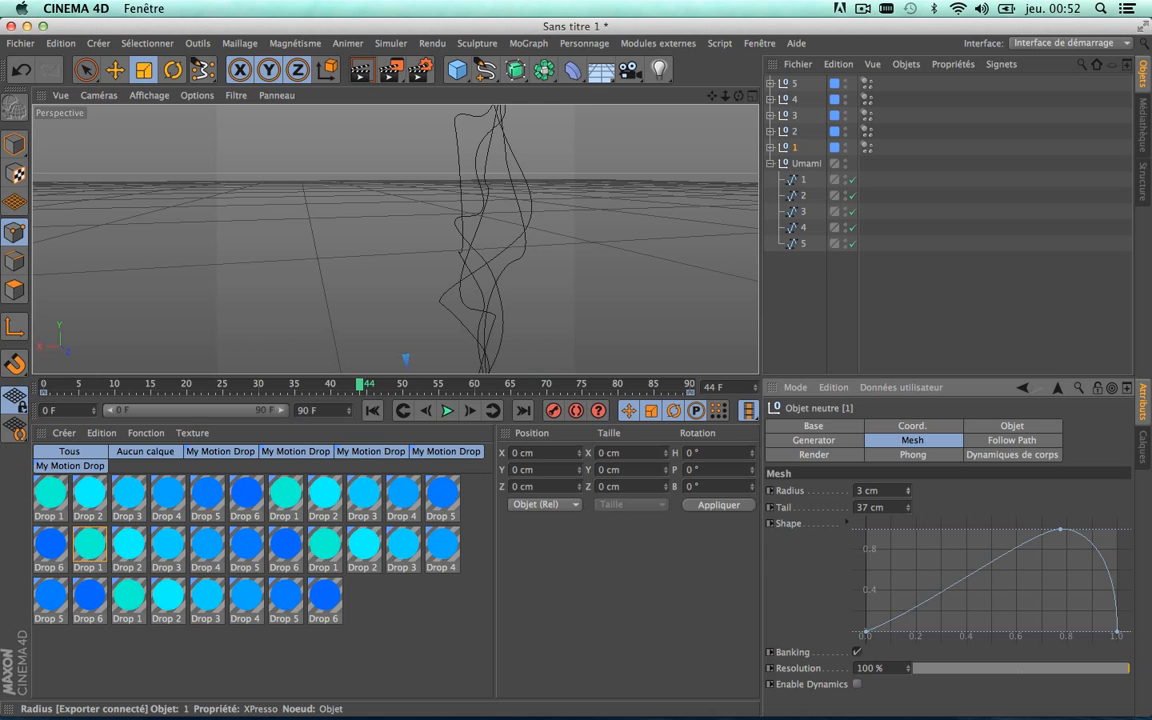
Enlarge the viewport by shrinking the material list, and reframe it on the drops around the Umami splines
scroll(586, 229, "down", 3)
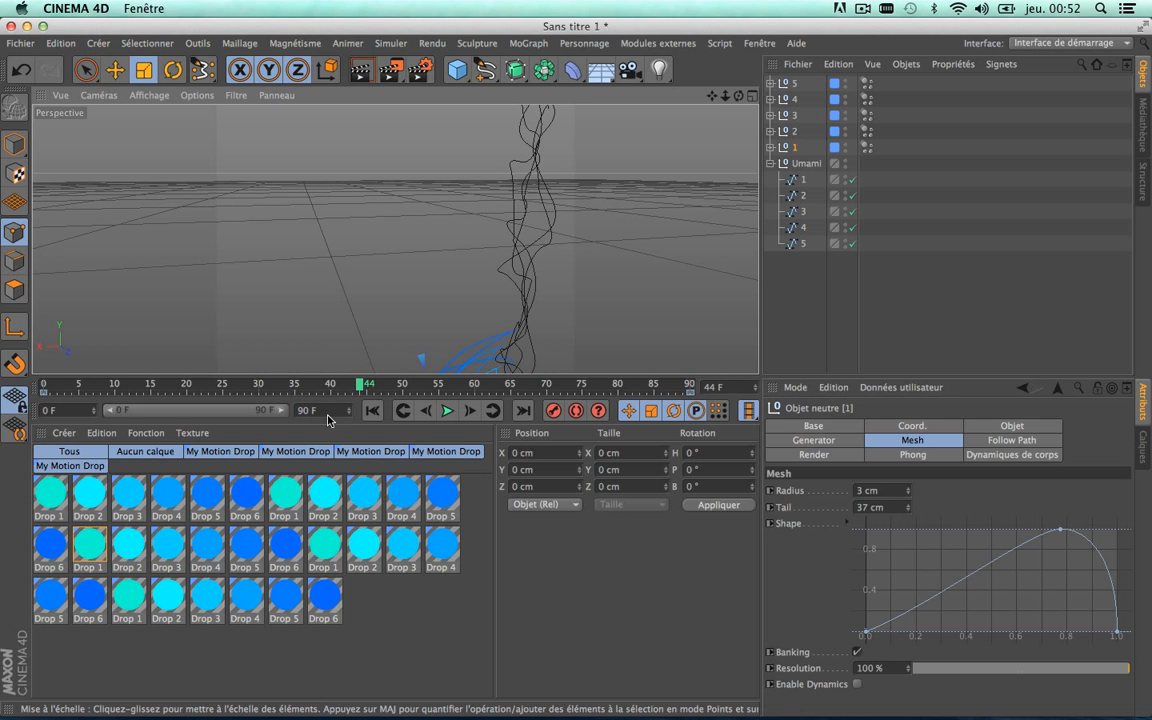
left_click_drag(337, 422, 337, 607)
left_click_drag(717, 95, 396, 332)
scroll(525, 262, "down", 2)
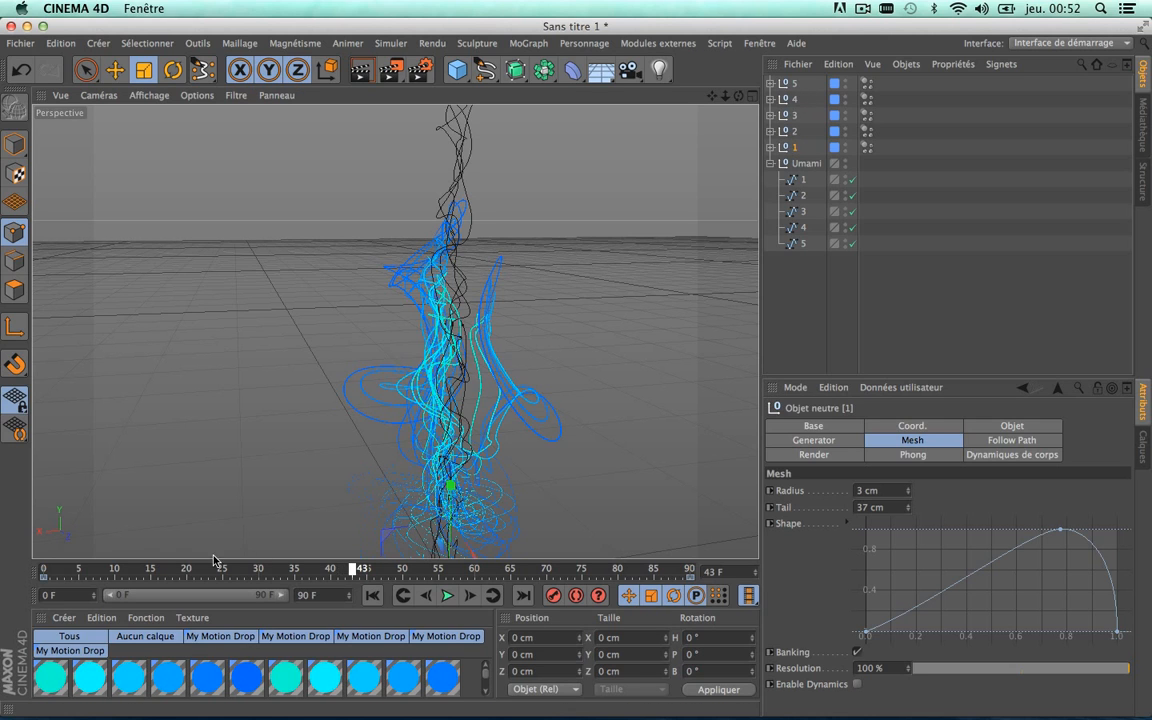
Play the animation from frame 0, stop it at frame 87 and examine the drops from another view
key("shift+f")
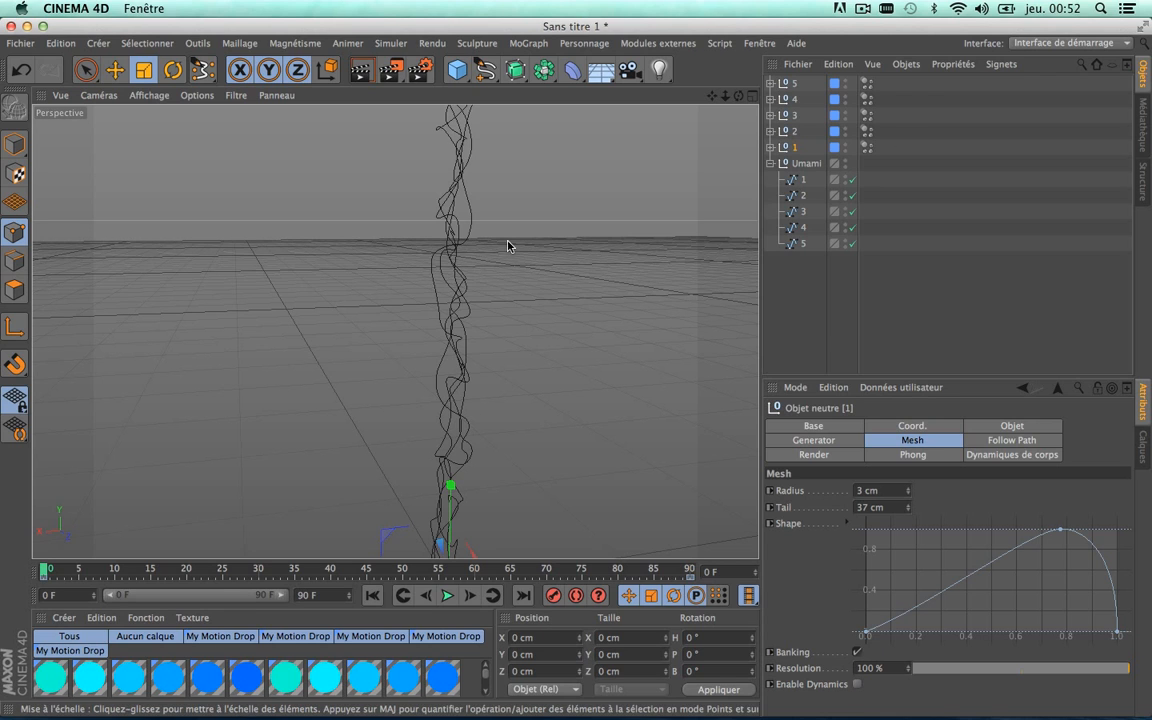
left_click(448, 596)
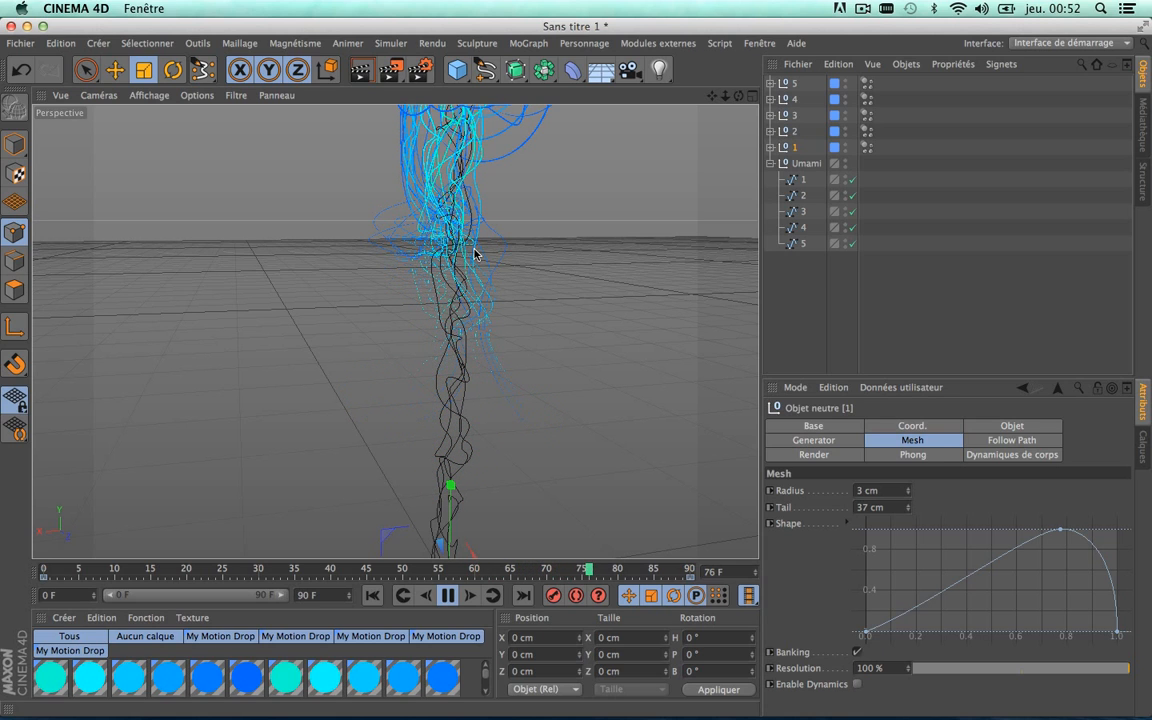
left_click(447, 596)
scroll(491, 267, "down", 5)
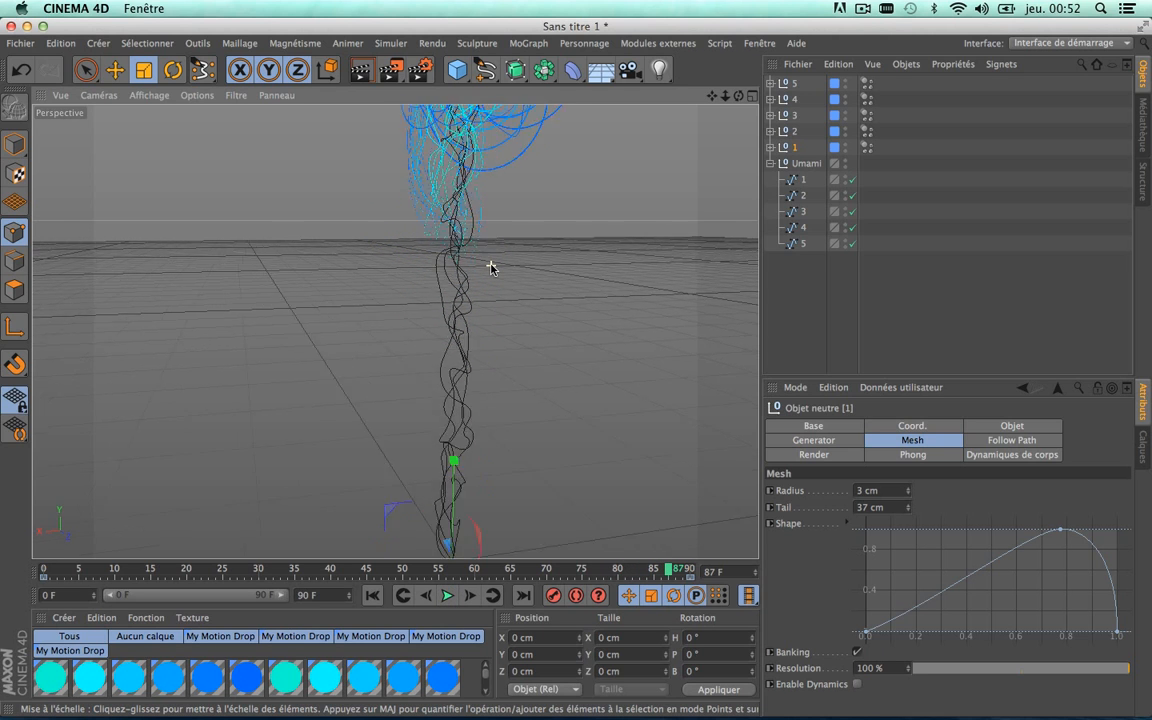
scroll(491, 267, "up", 5)
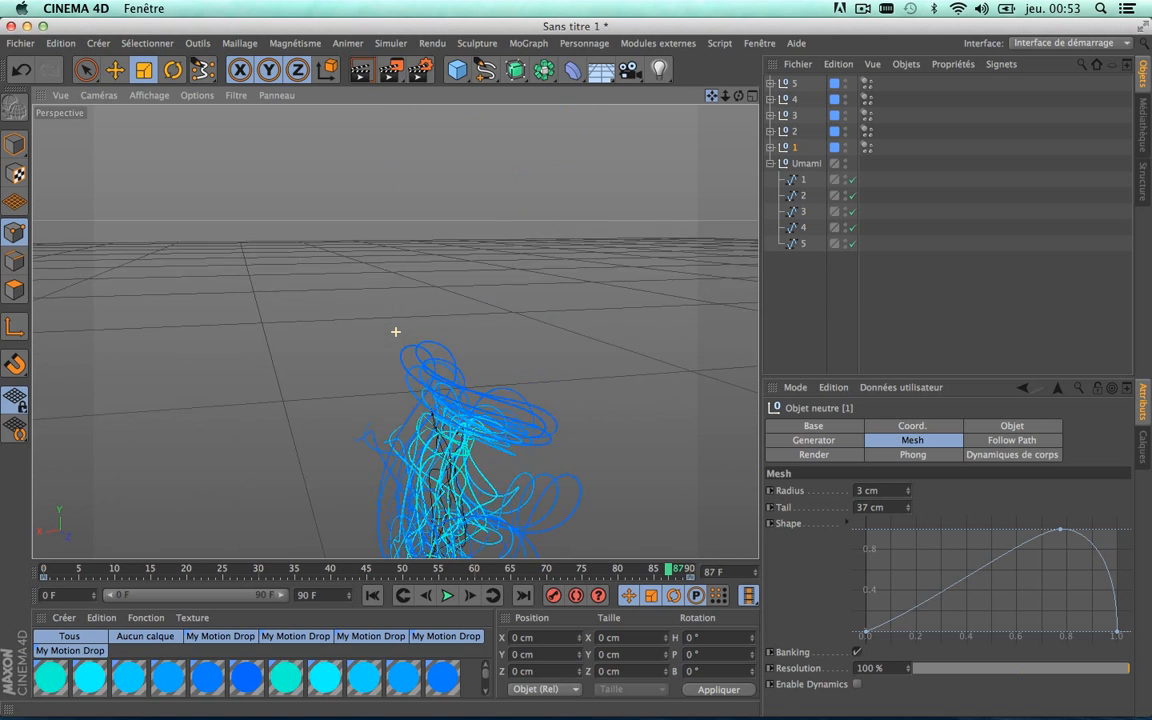
left_click(793, 117)
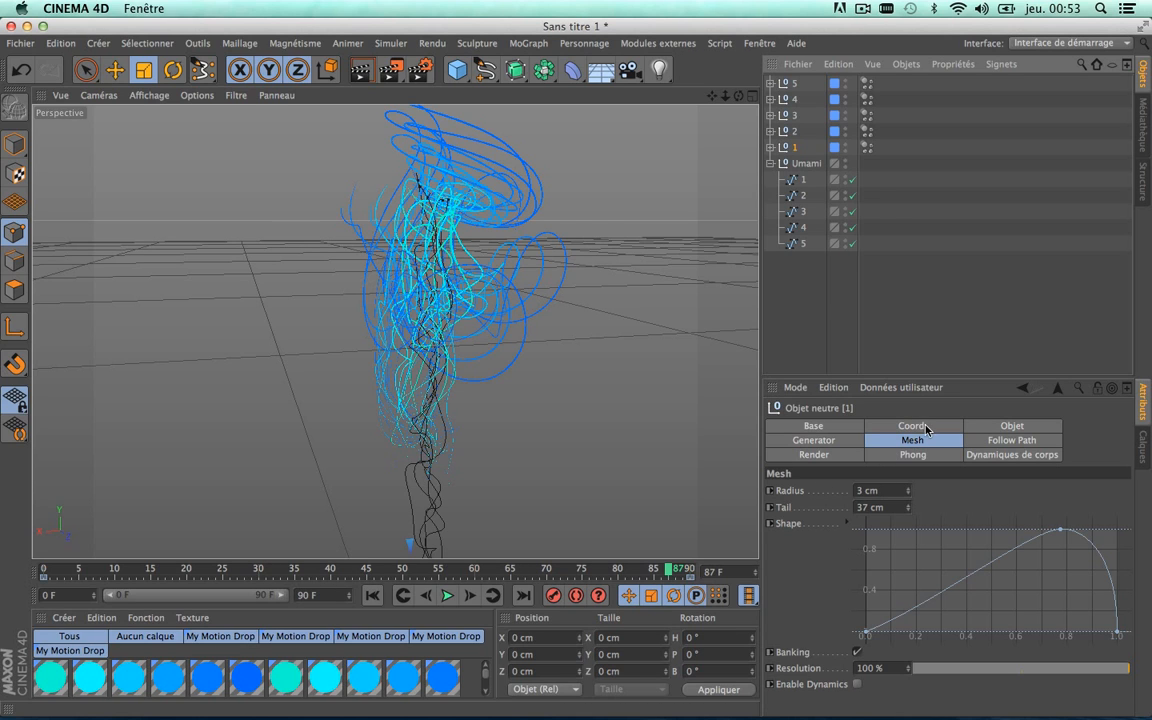
Delete all five Motion Drop rigs together with the Umami splines, leaving the scene empty
left_click(1016, 441)
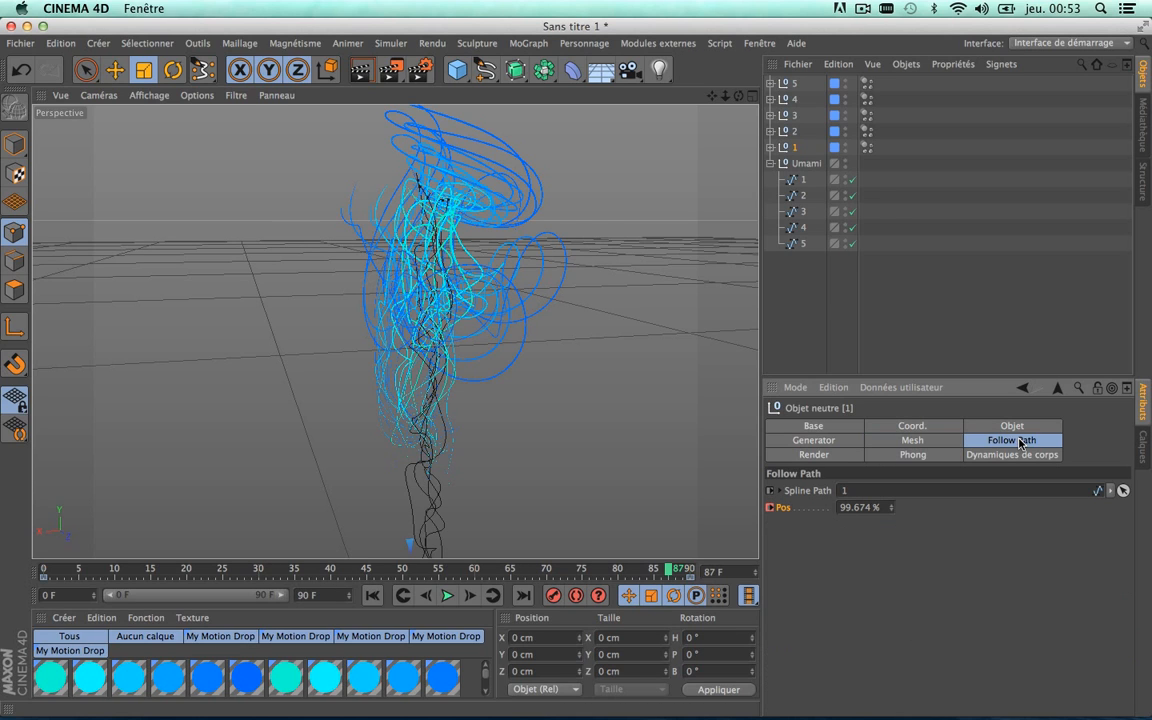
left_click(831, 444)
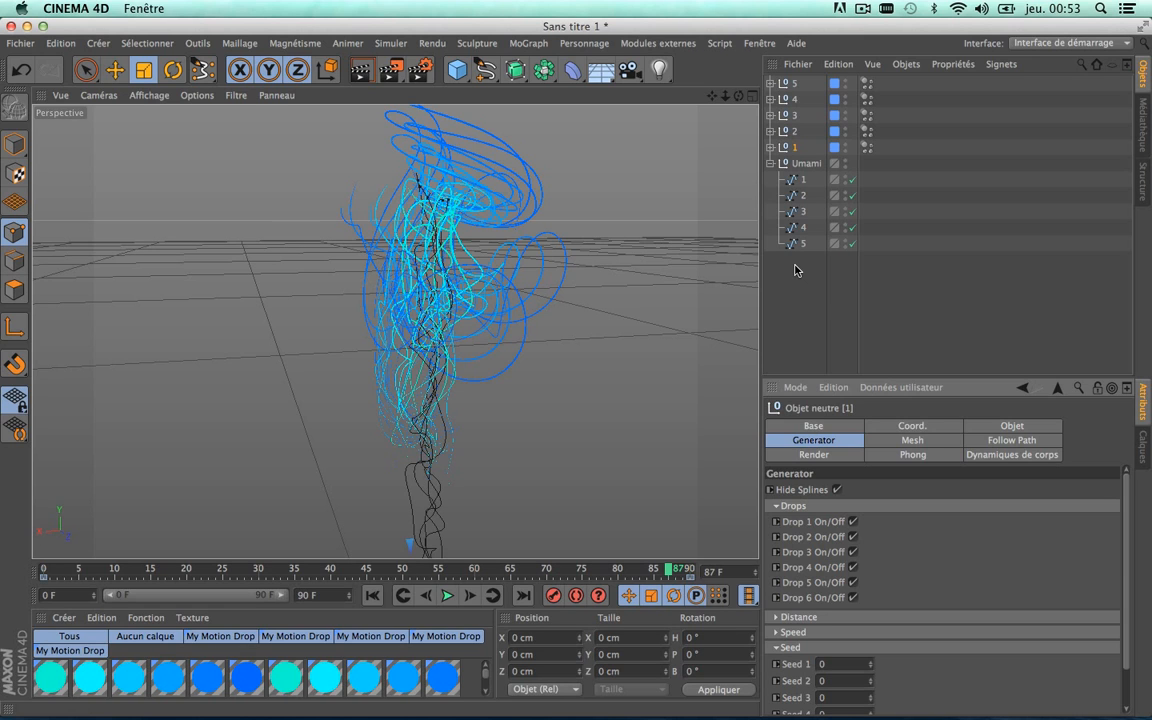
left_click_drag(795, 266, 778, 84)
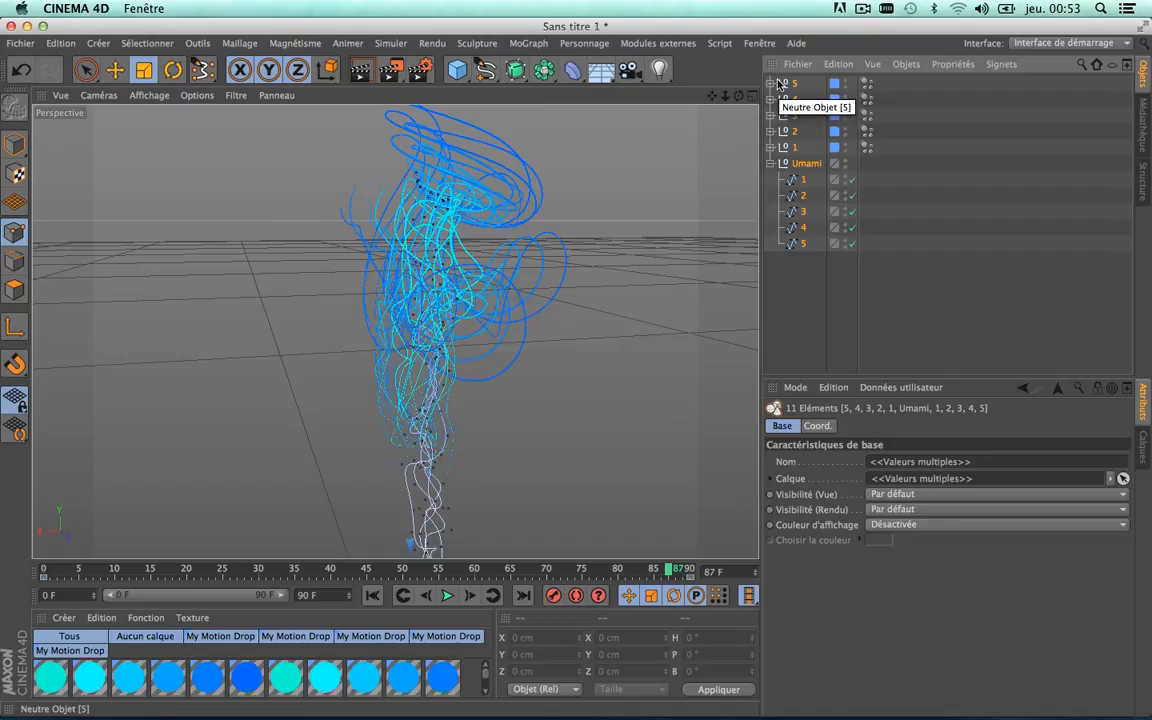
key("Delete")
scroll(548, 250, "down", 3)
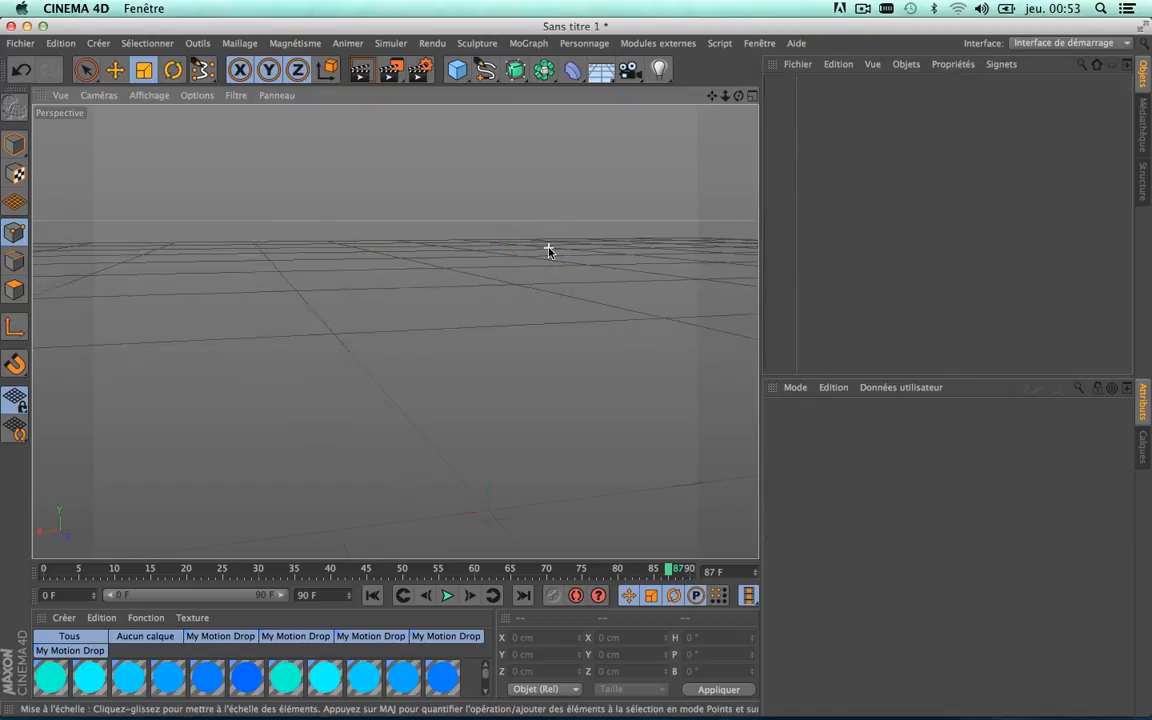
scroll(548, 252, "down", 3)
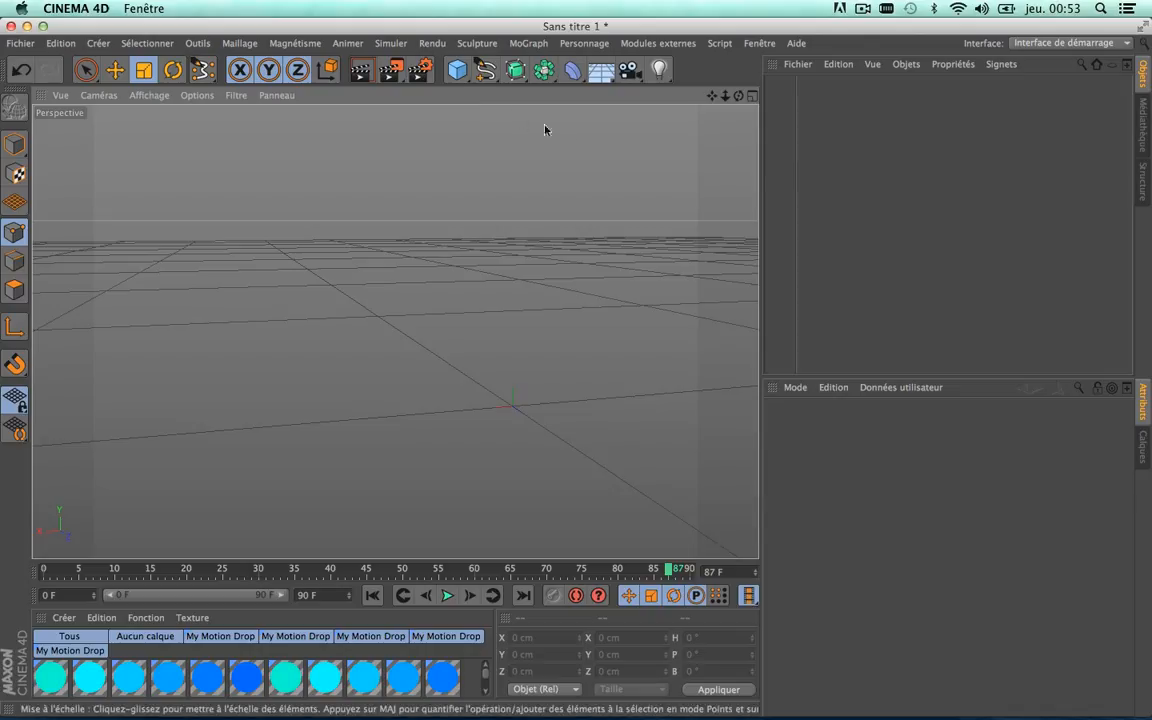
Add a fresh Motion Drop rig to the scene from the preset library and list it among the scene objects
left_click(1143, 121)
double_click(823, 103)
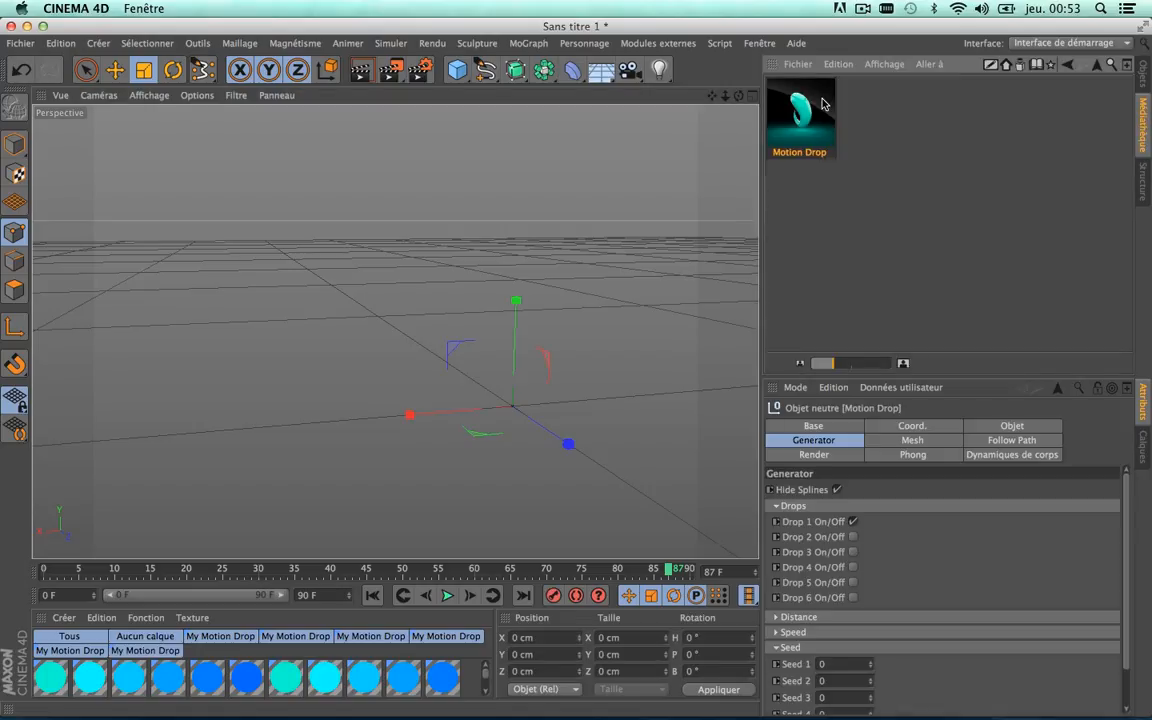
left_click(1141, 78)
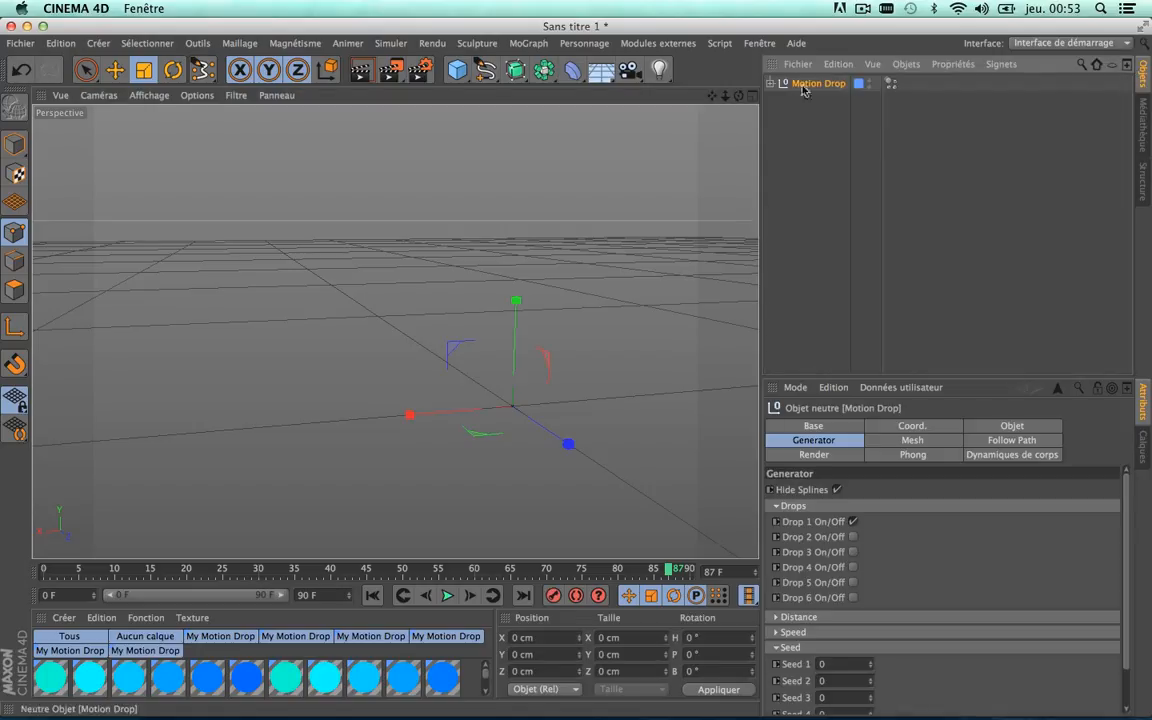
scroll(514, 383, "up", 3)
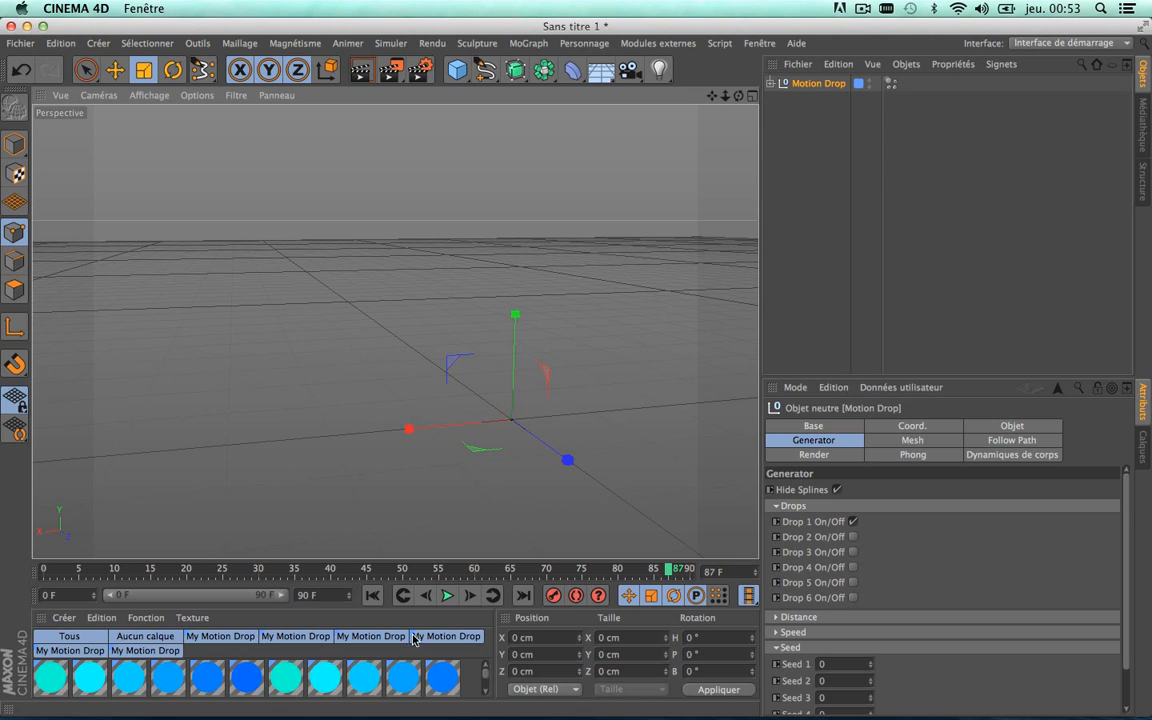
Play the animation to preview the single drop, stop it and return to frame 0
left_click(446, 596)
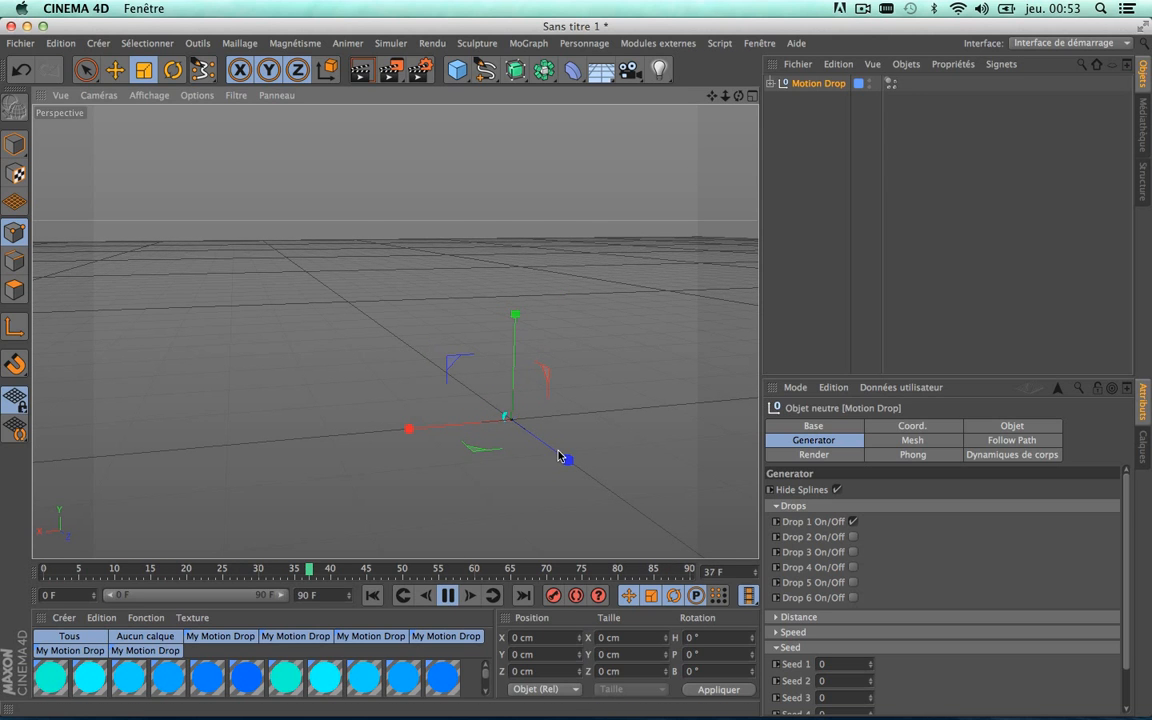
scroll(560, 455, "down", 2)
scroll(398, 391, "up", 2)
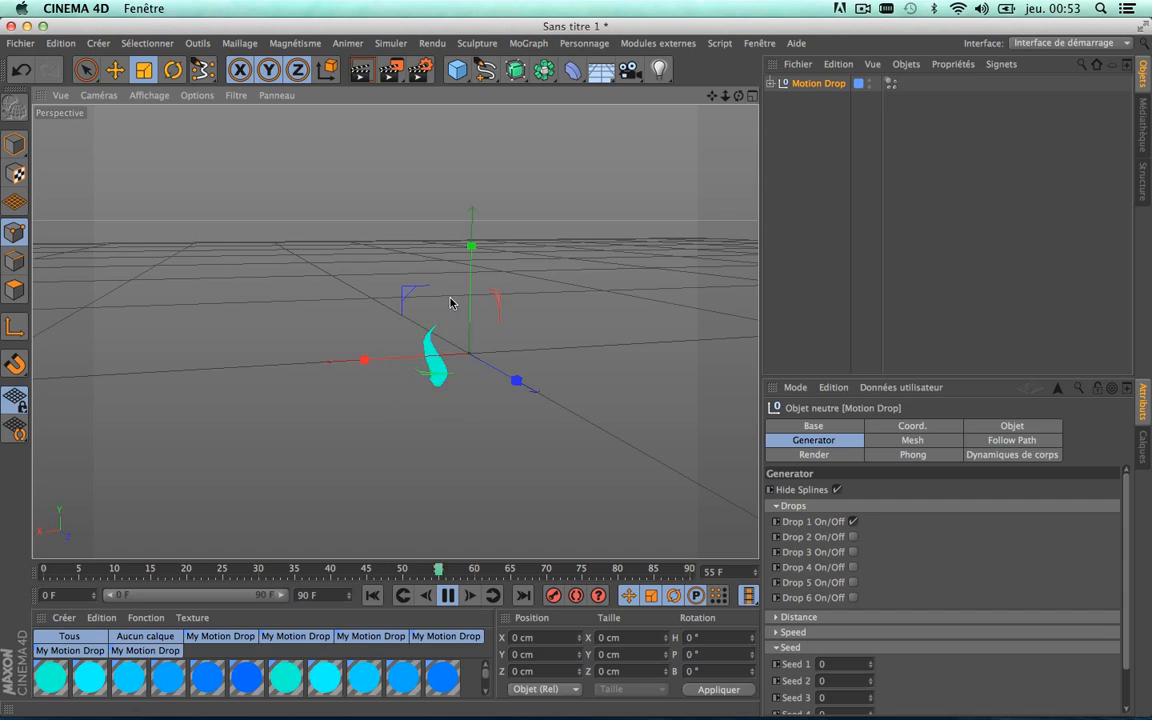
left_click(447, 595)
left_click_drag(553, 569, 0, 545)
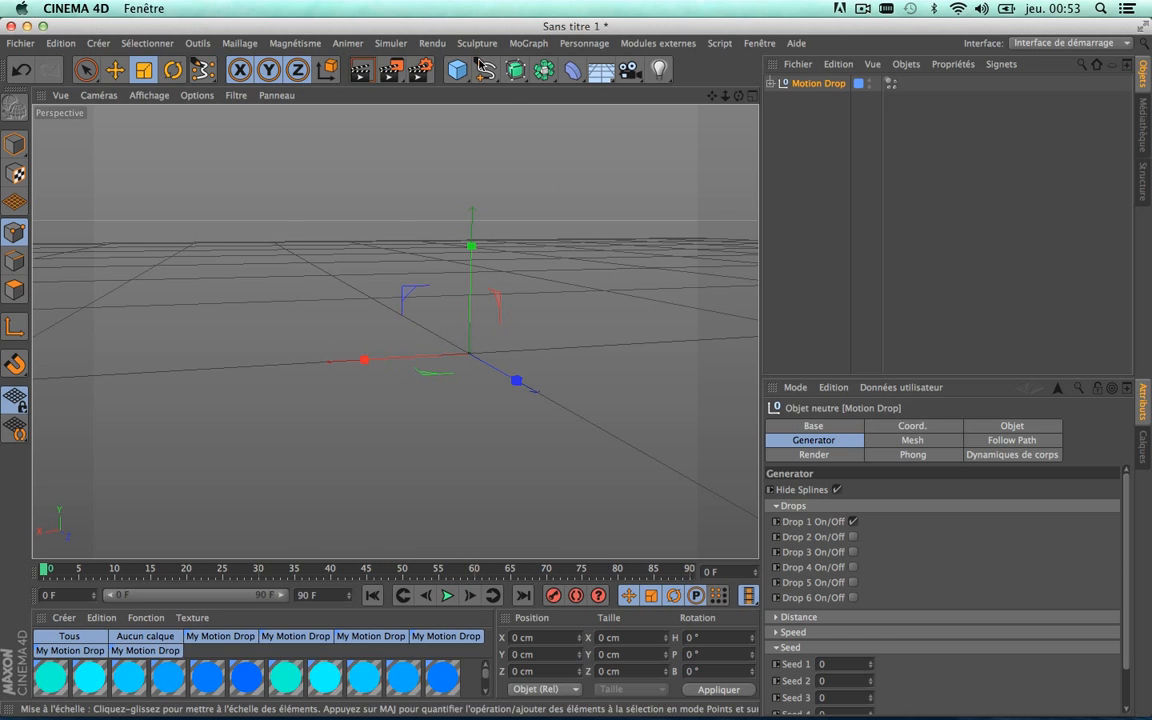
Add a MoGraph Cloner, make the Motion Drop rig its child and briefly play the cloned drops
left_click(528, 44)
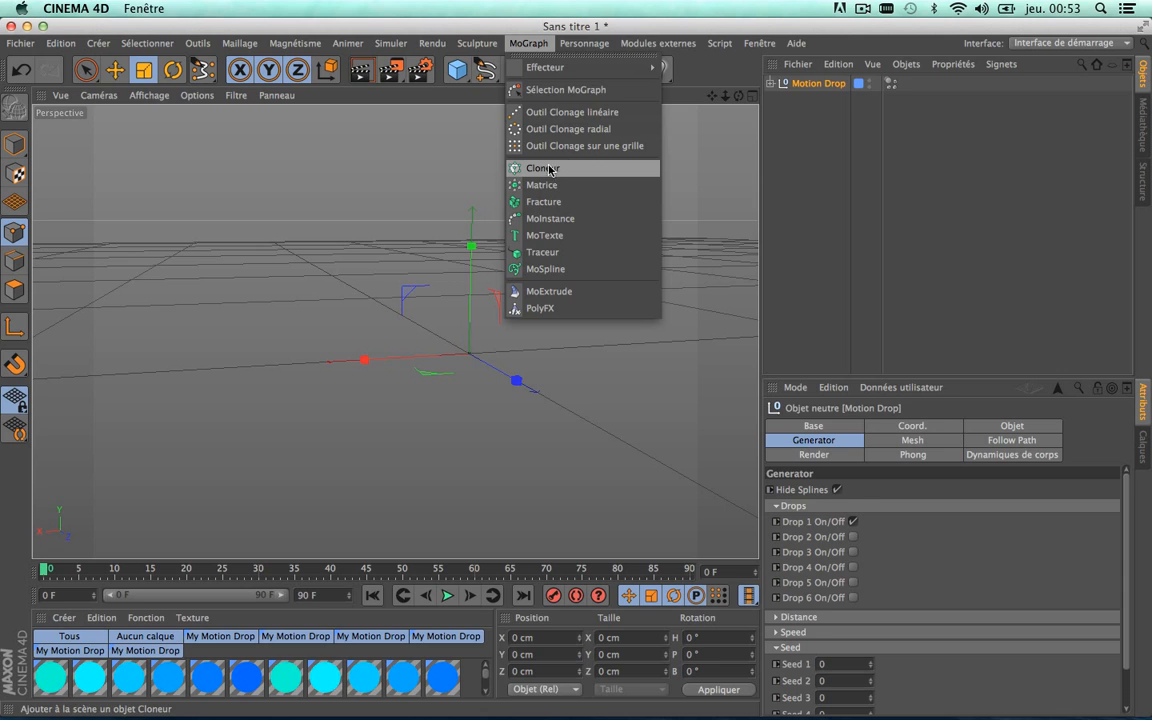
left_click(549, 170)
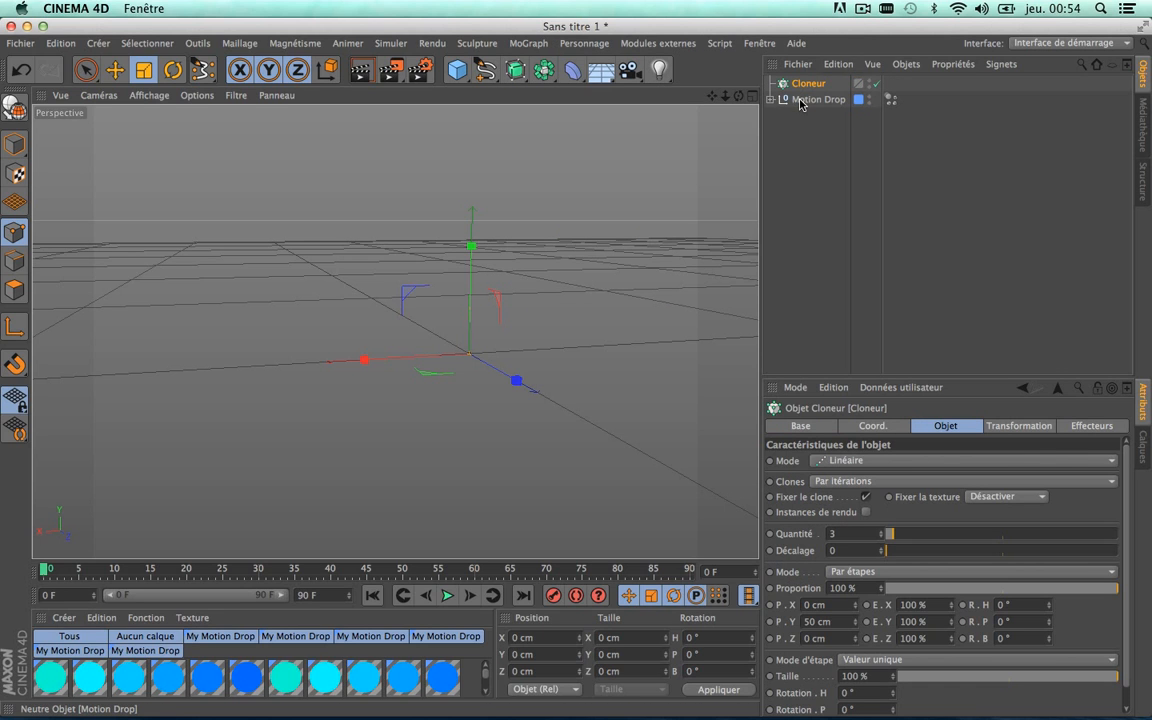
mouse_move(800, 104)
left_mouse_down()
mouse_move(830, 90)
mouse_move(806, 86)
left_mouse_up()
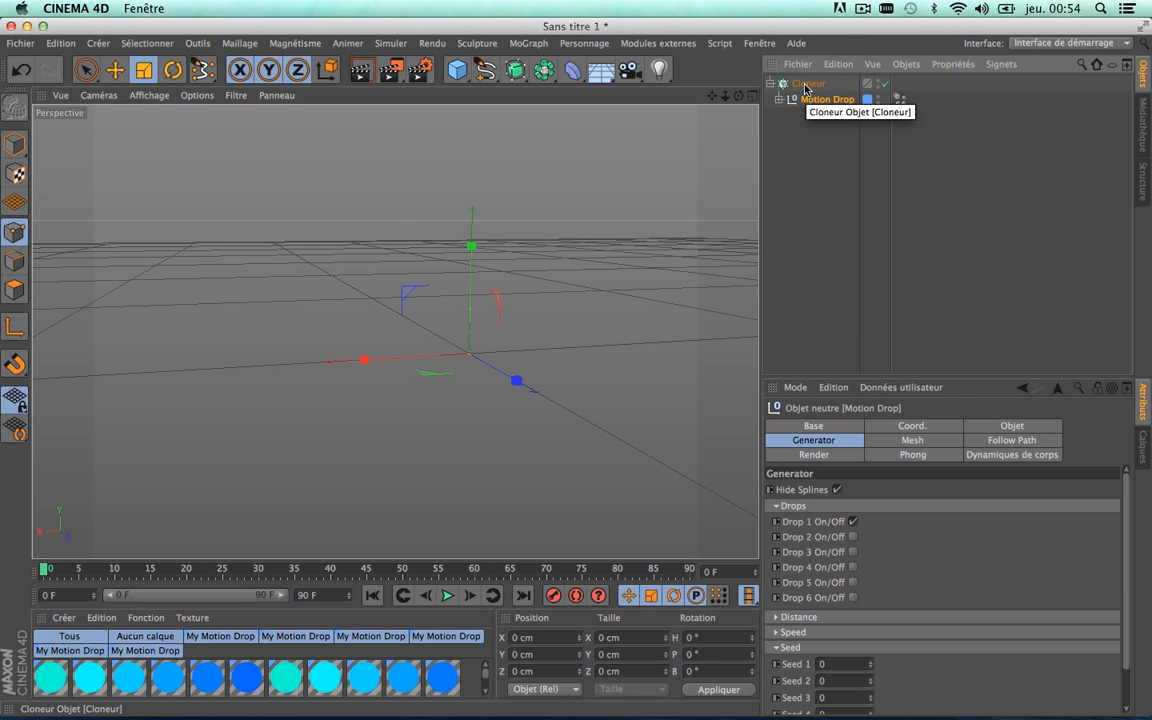
key("F8")
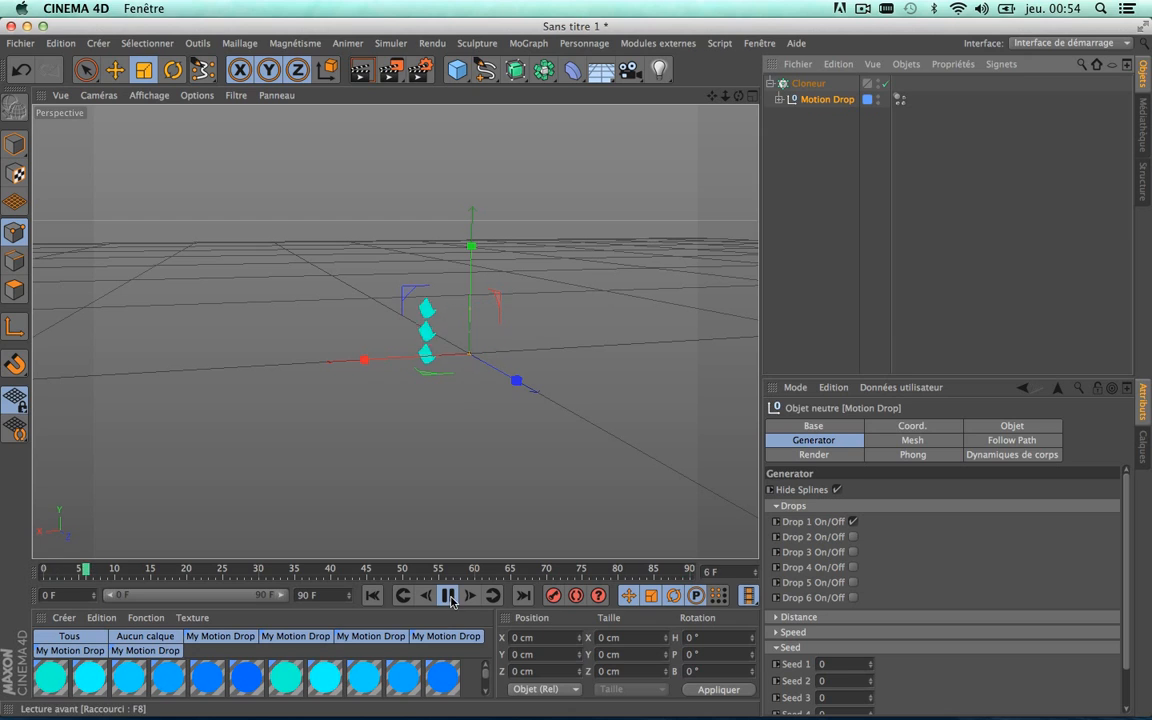
key("F8")
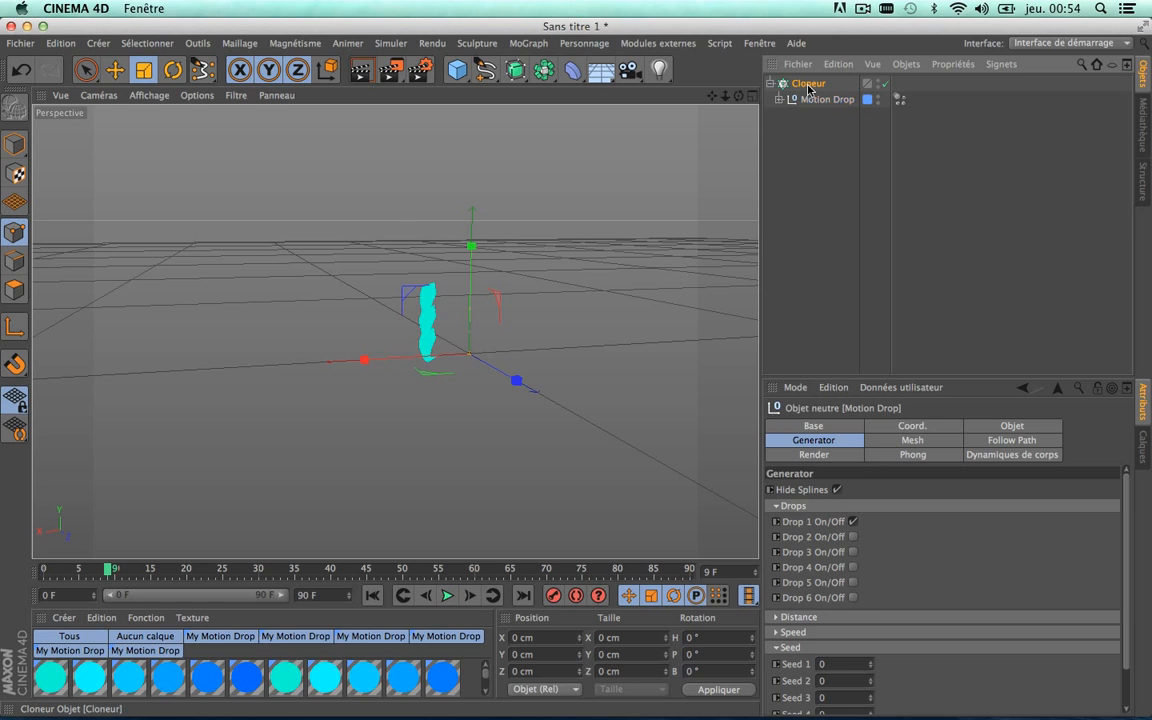
Enable Drops 2 to 6 of the cloned Motion Drop rig and play the animation briefly
left_click(808, 85)
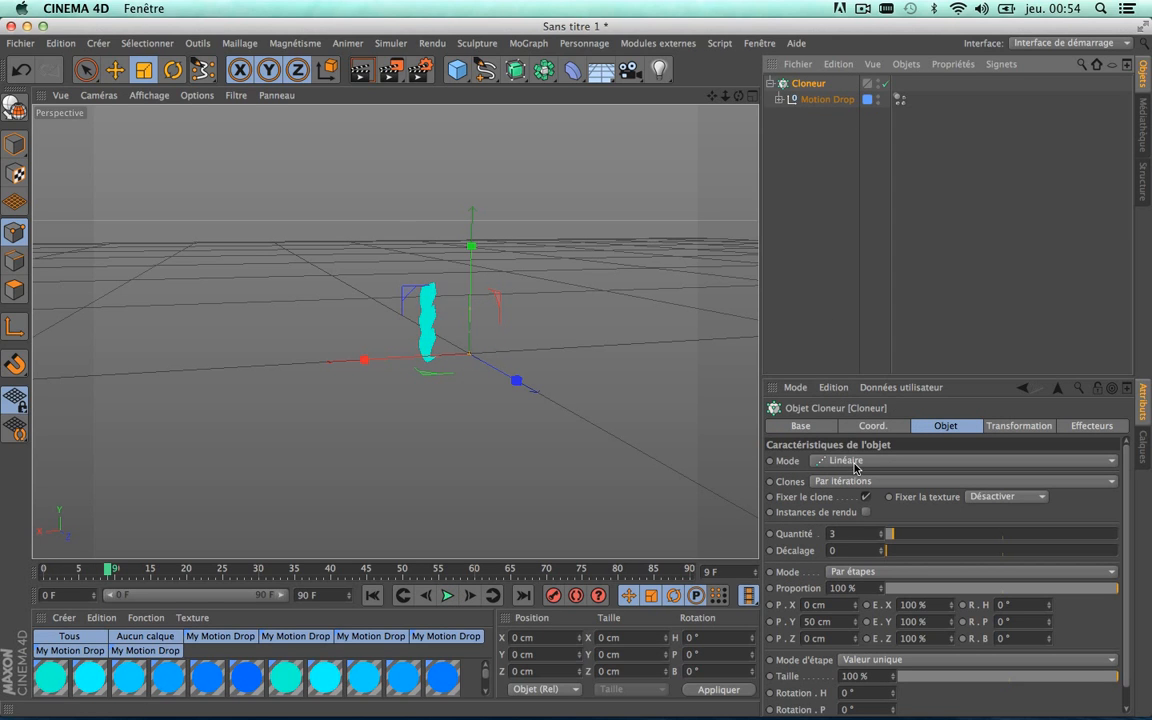
left_click(825, 100)
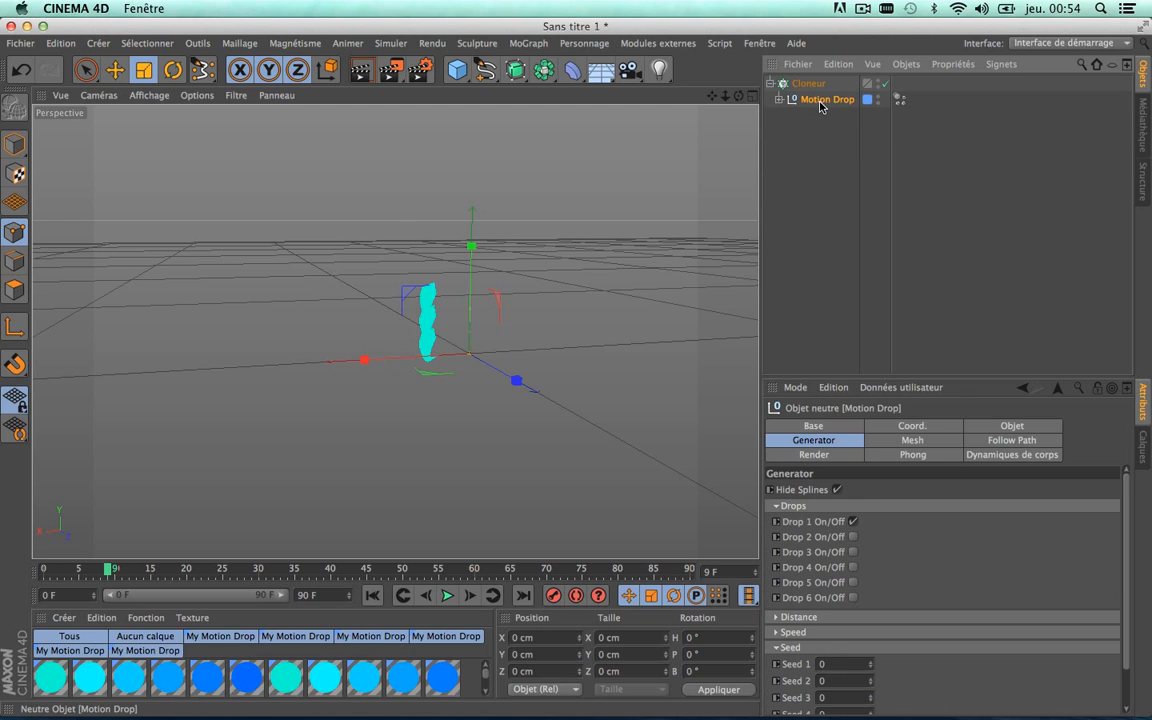
left_click(853, 536)
left_click(853, 552)
left_click(853, 567)
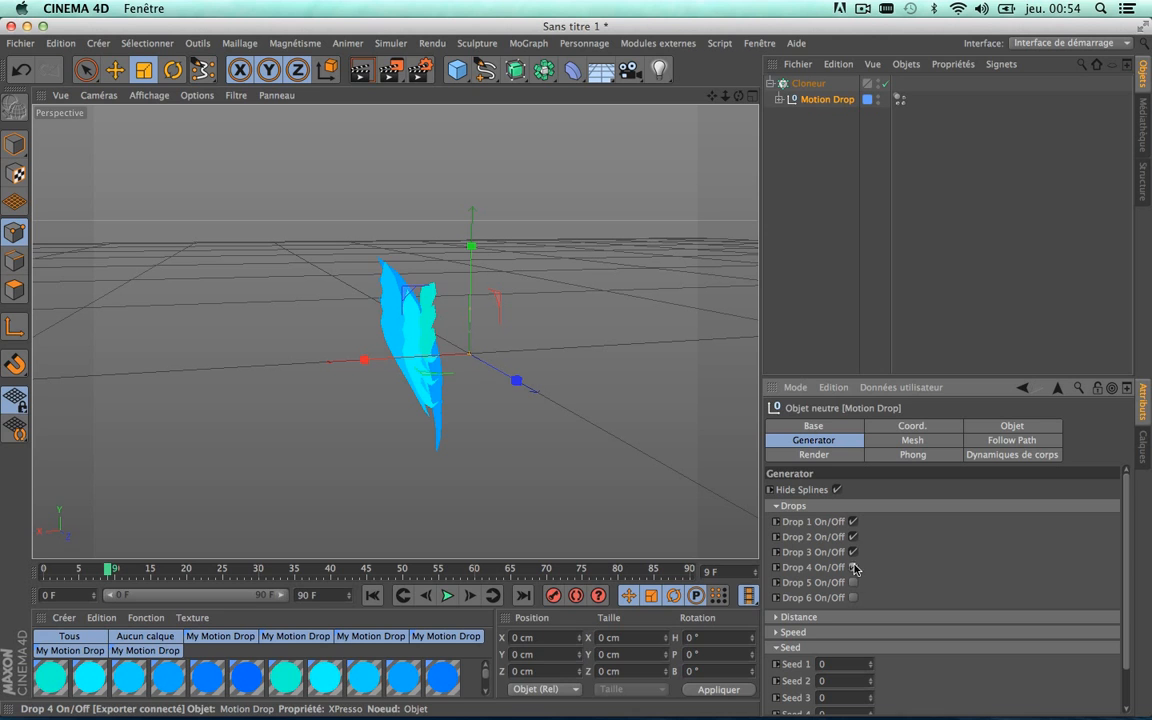
left_click(853, 582)
left_click(853, 597)
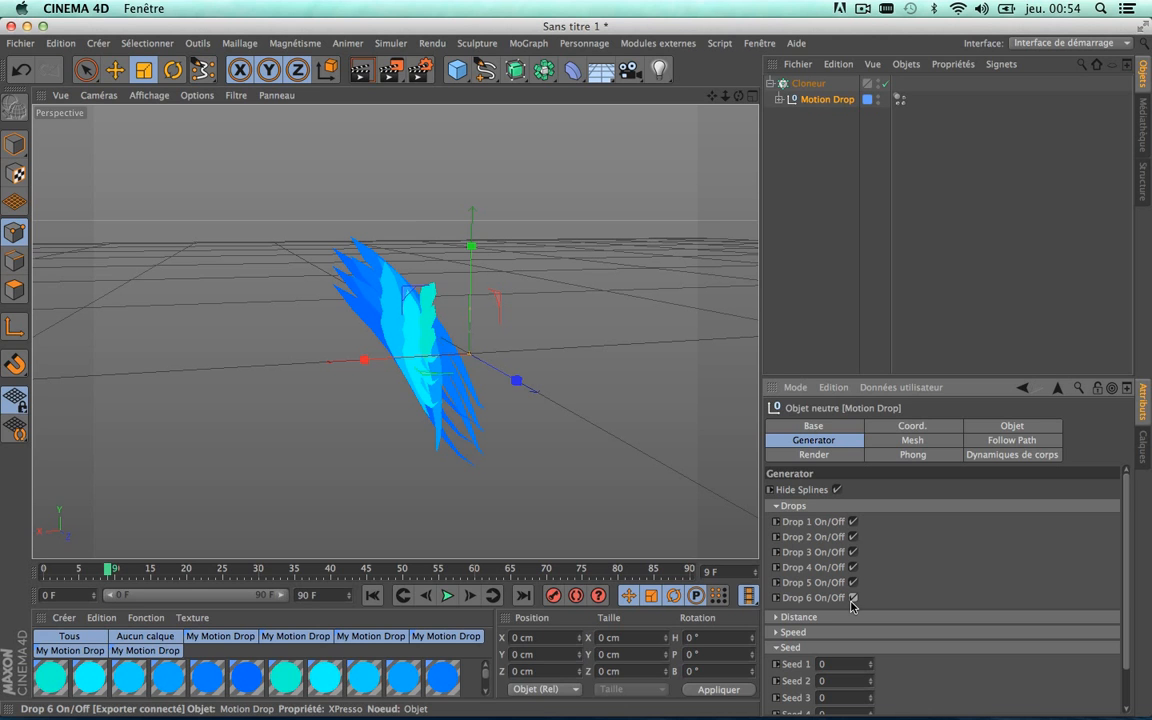
left_click(447, 595)
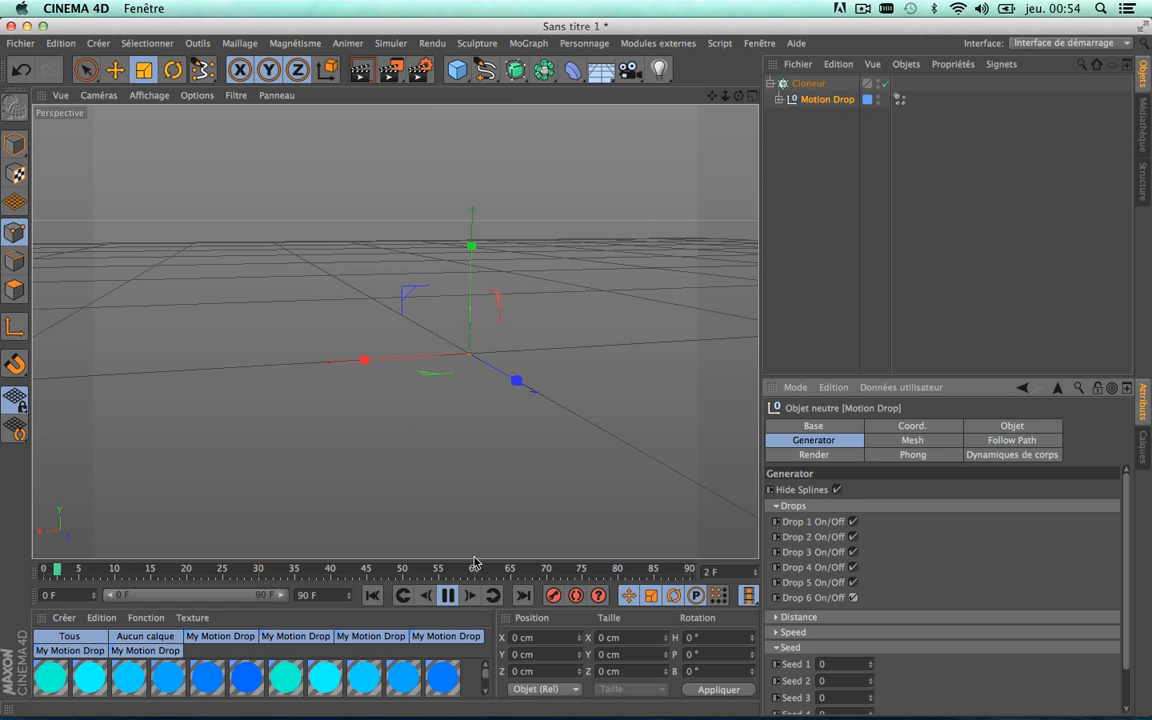
left_click(447, 595)
Disable Drops 2 to 6 of the cloned rig so that only Drop 1 stays on
left_click(852, 597)
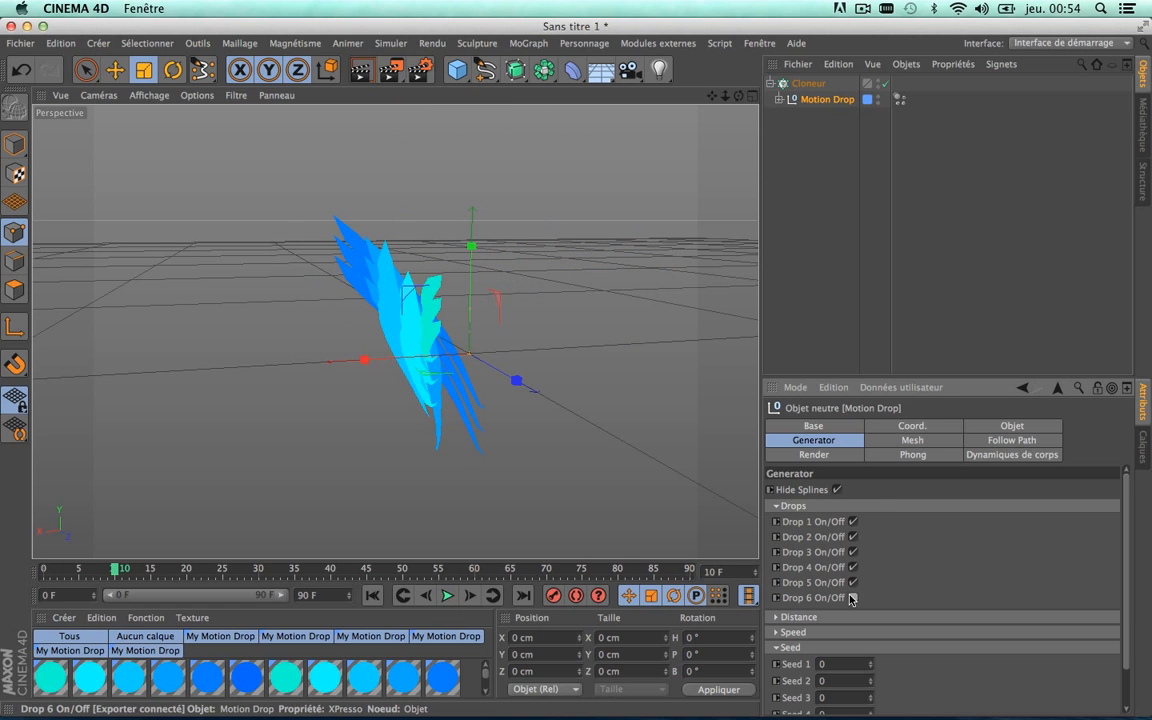
left_click(852, 582)
left_click(852, 567)
left_click(852, 552)
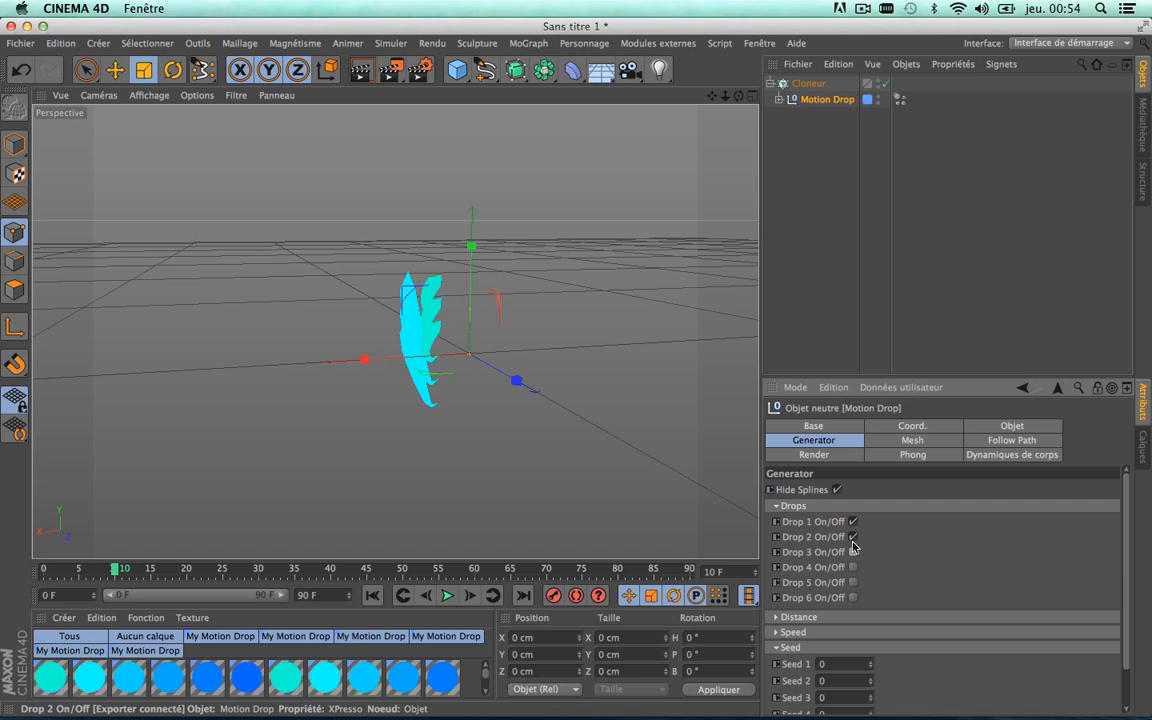
left_click(852, 537)
Switch the Cloner to Radial mode and play the animation to watch the ring of drops
left_click(806, 83)
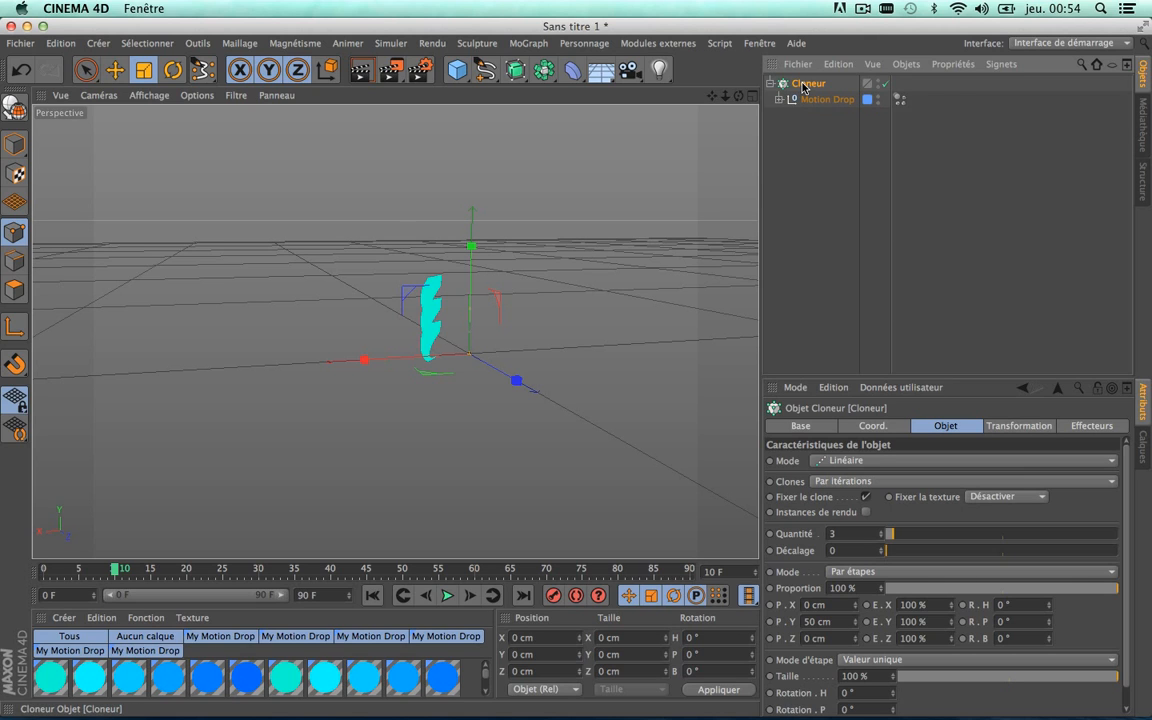
left_click(857, 461)
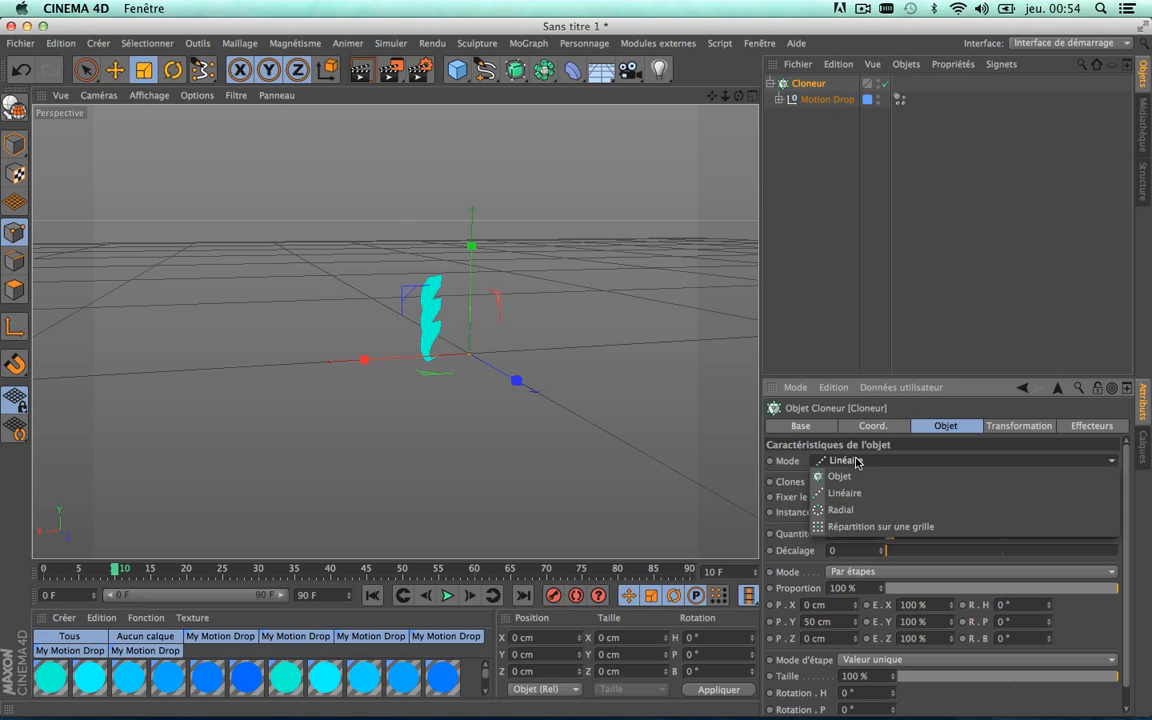
left_click(850, 510)
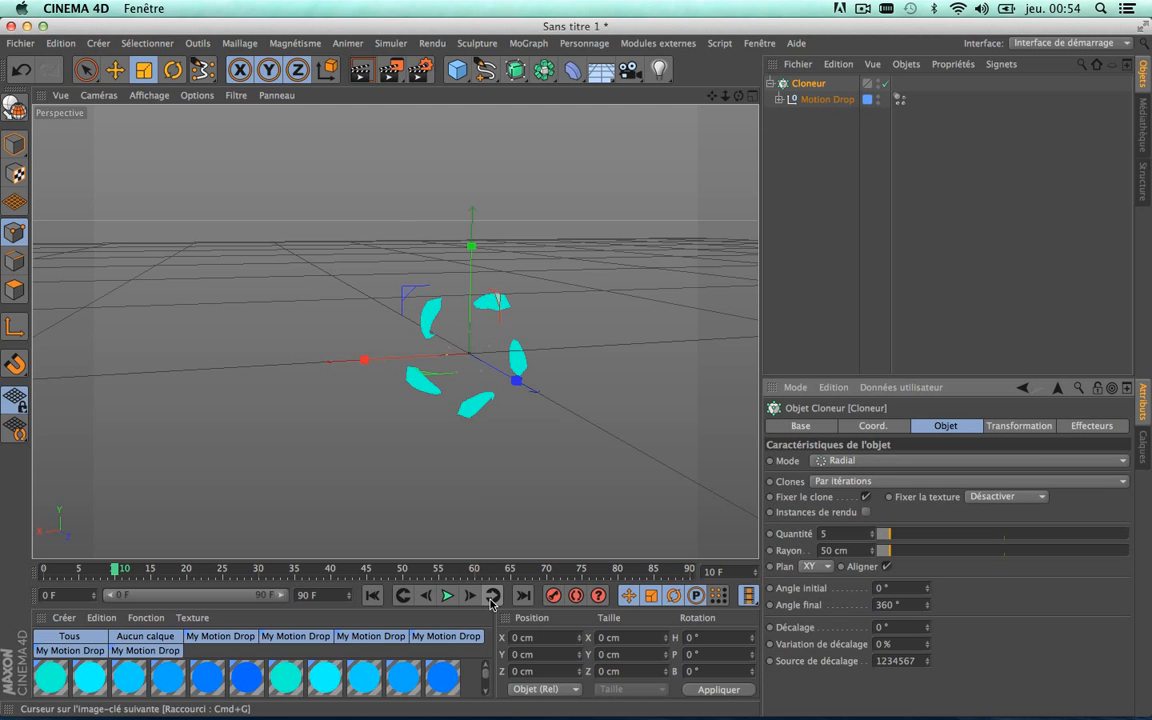
left_click(446, 596)
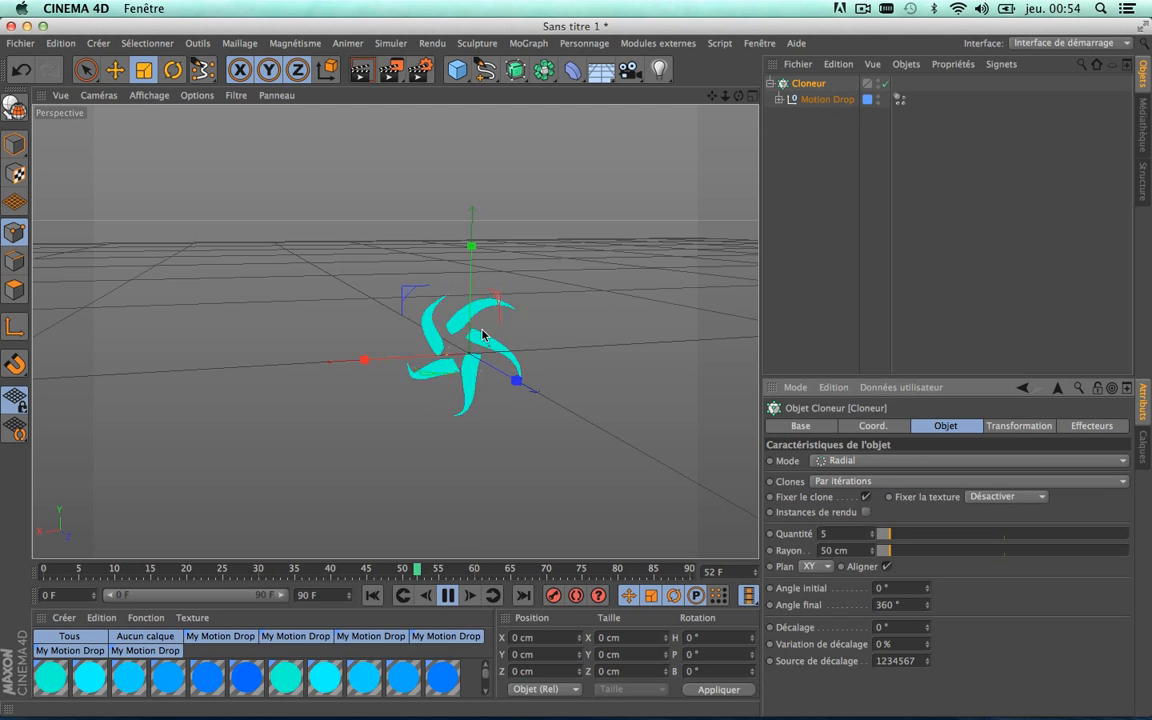
scroll(483, 334, "up", 2)
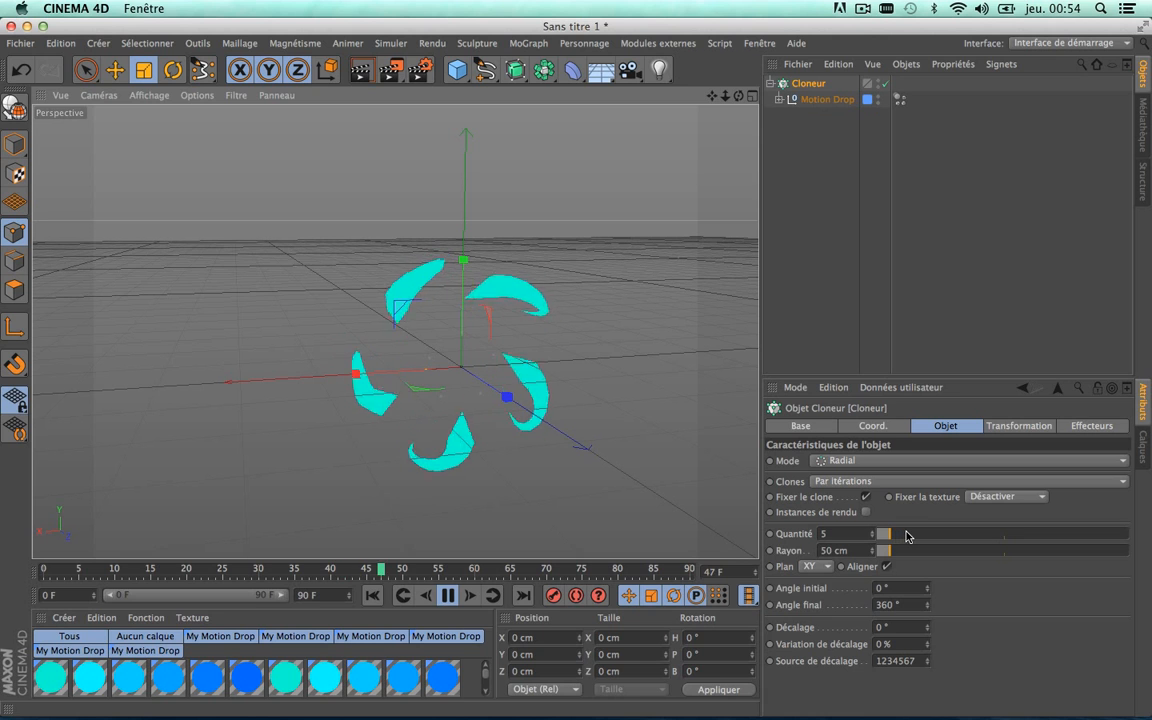
Set the radial Cloner's count to 12 and its radius to 276 cm while the animation plays
left_click_drag(904, 537, 907, 537)
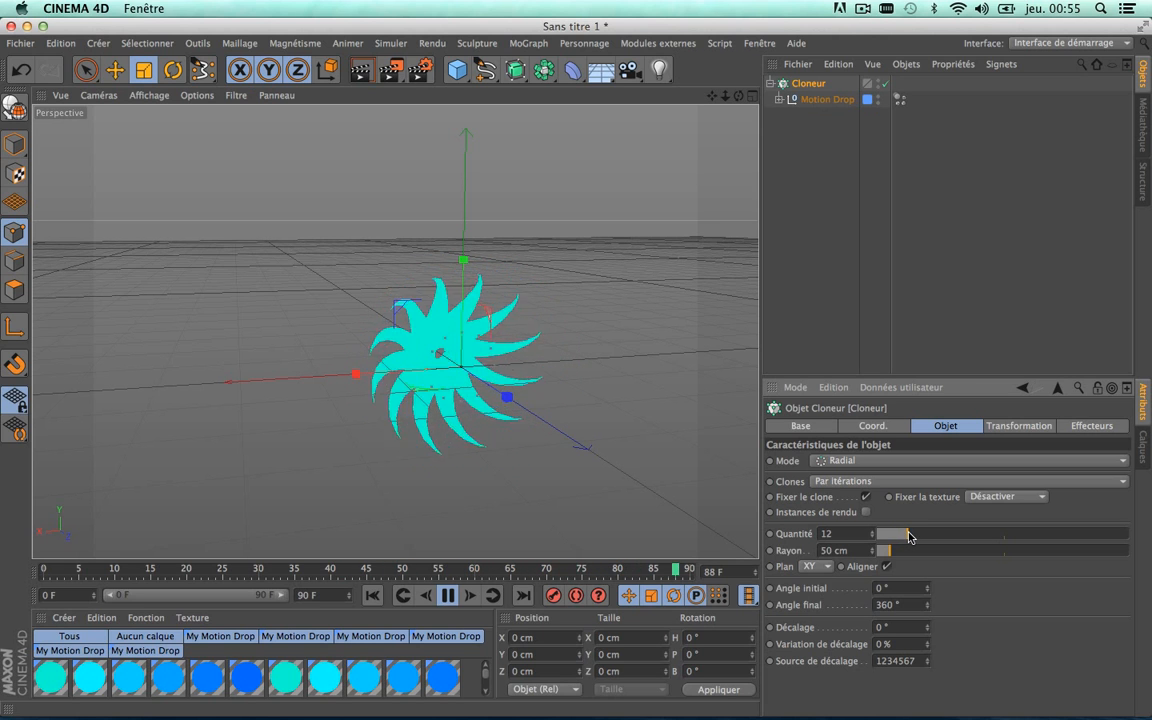
middle_click_drag(318, 320, 393, 329, "alt")
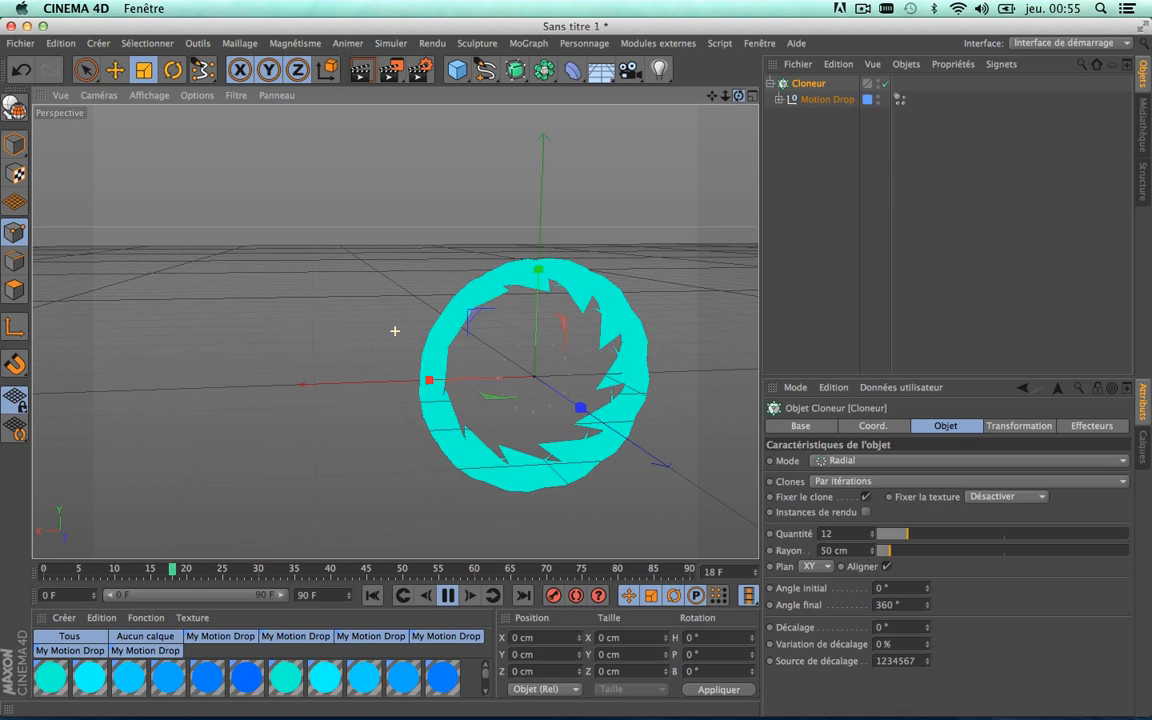
left_click_drag(884, 550, 946, 553)
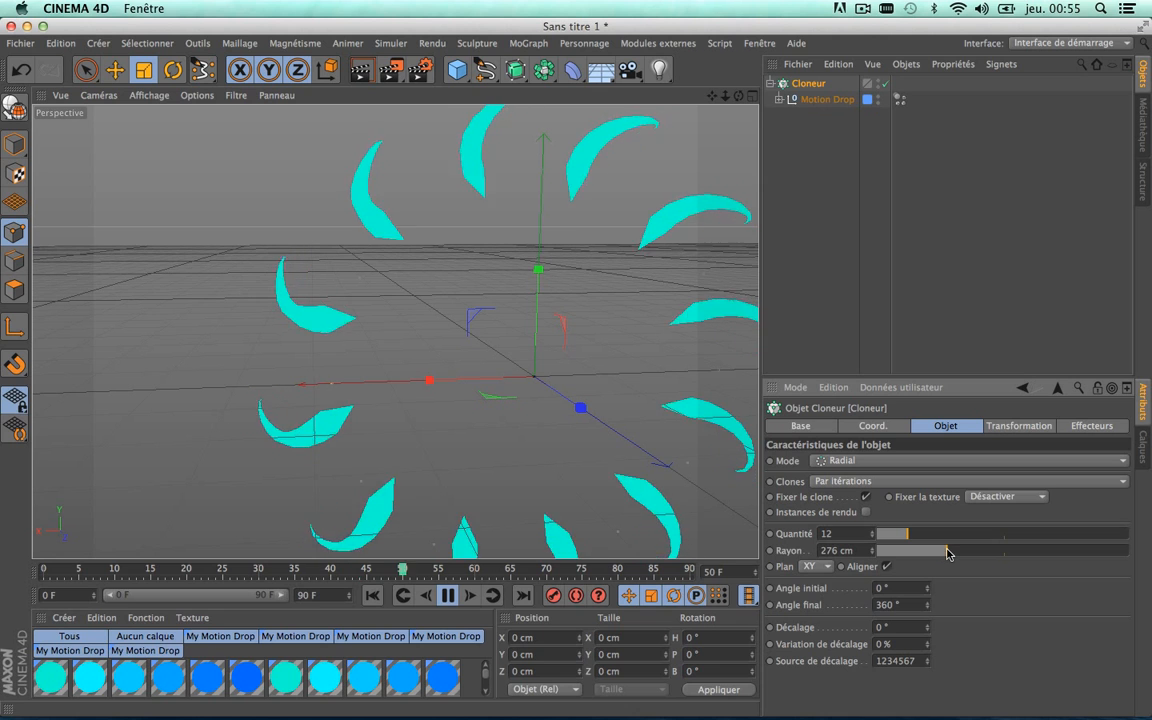
scroll(463, 383, "down", 3)
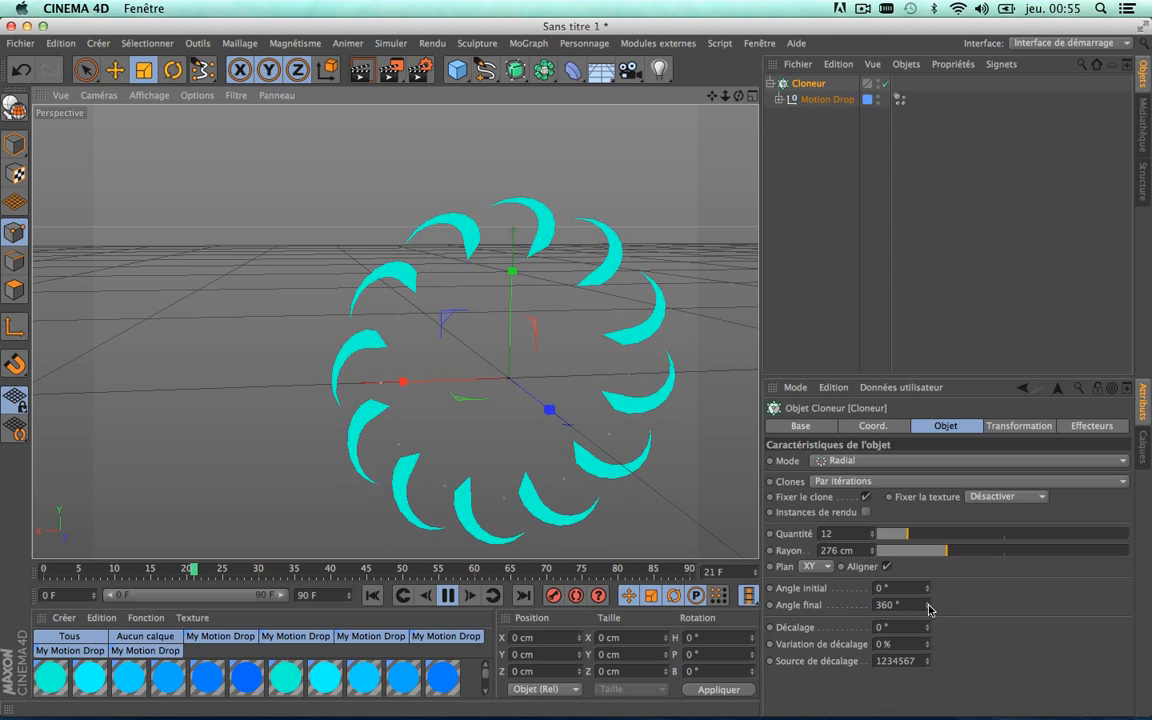
Try a final angle of 701° on the Cloner, undo it, and set the offset to 56° before stopping playback
left_click_drag(929, 609, 929, 597)
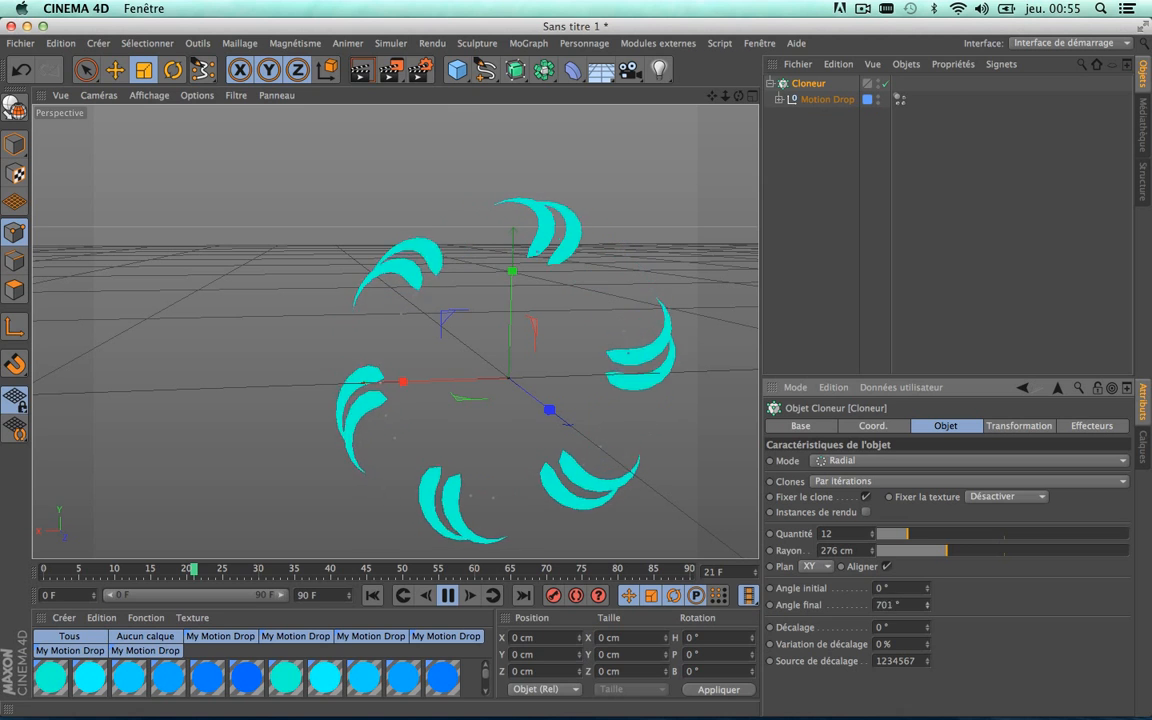
key("super+z")
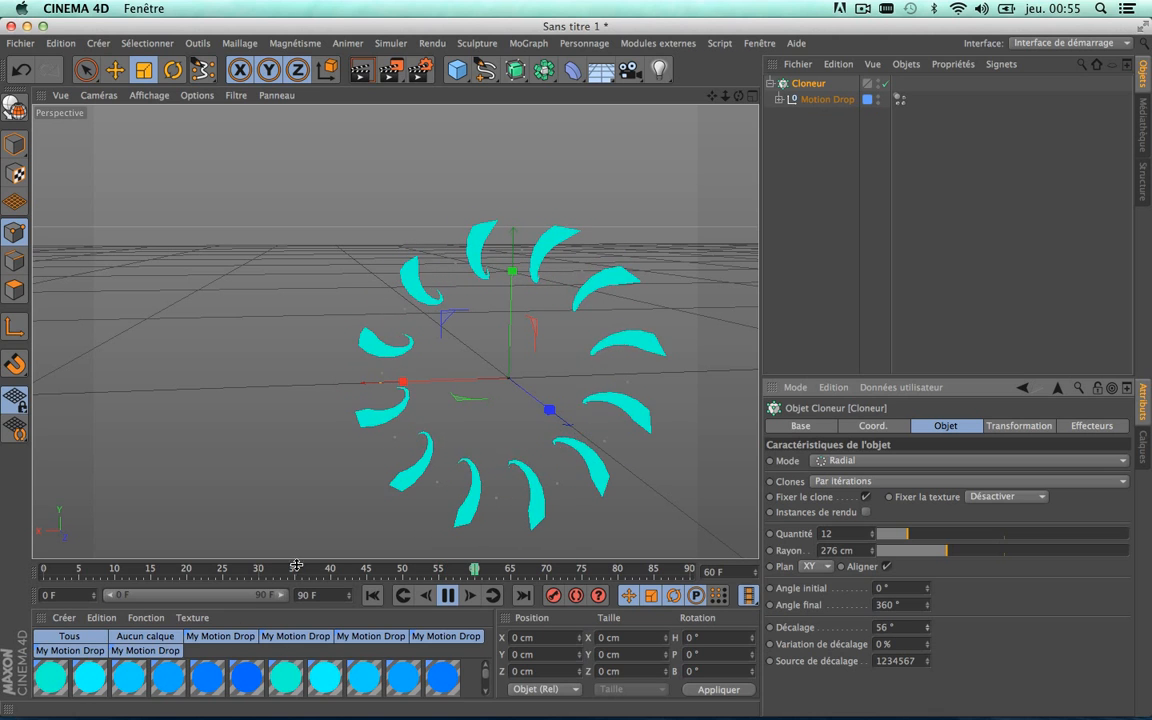
key("F8")
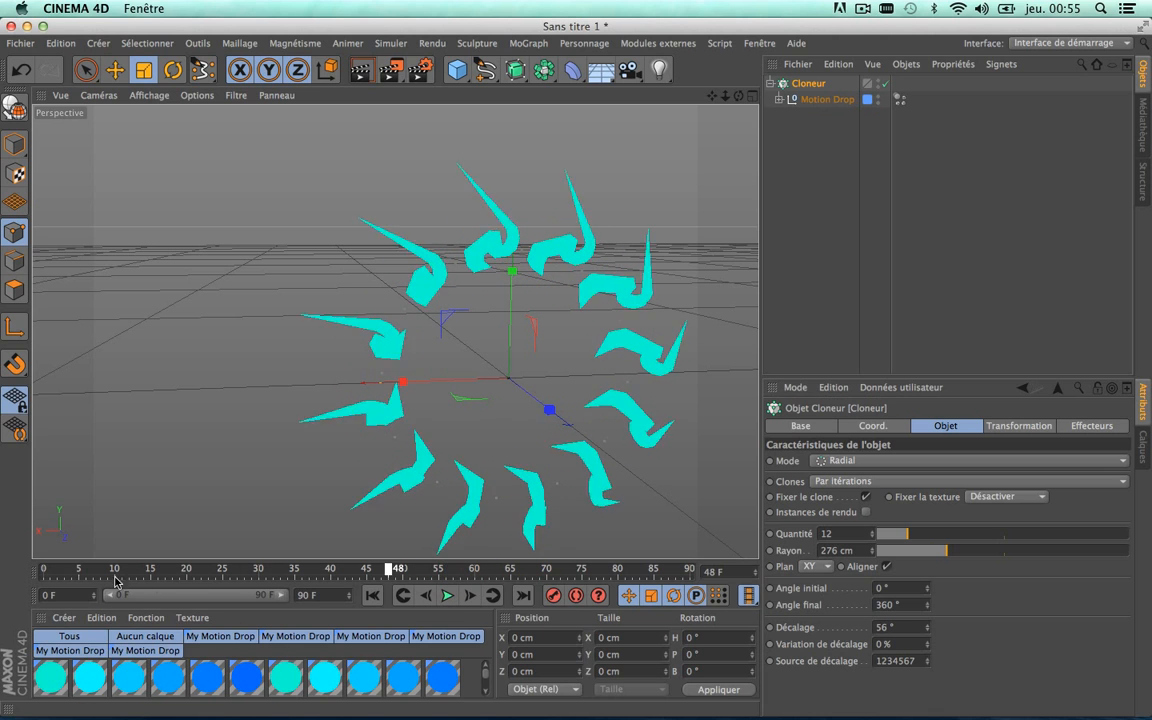
Keyframe the radial Cloner's offset at 56° on frame 0 and at a higher angle on frame 90, and play the animation
left_click_drag(115, 577, 3, 566)
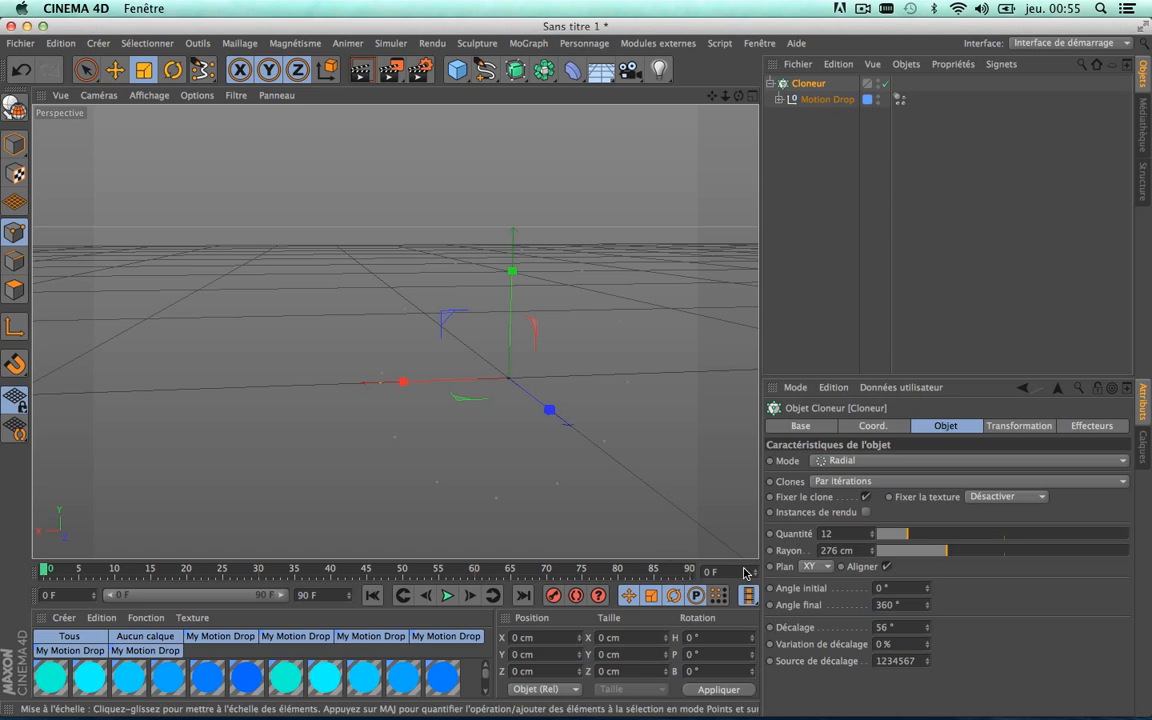
left_click(771, 628, "ctrl")
left_click_drag(45, 571, 729, 589)
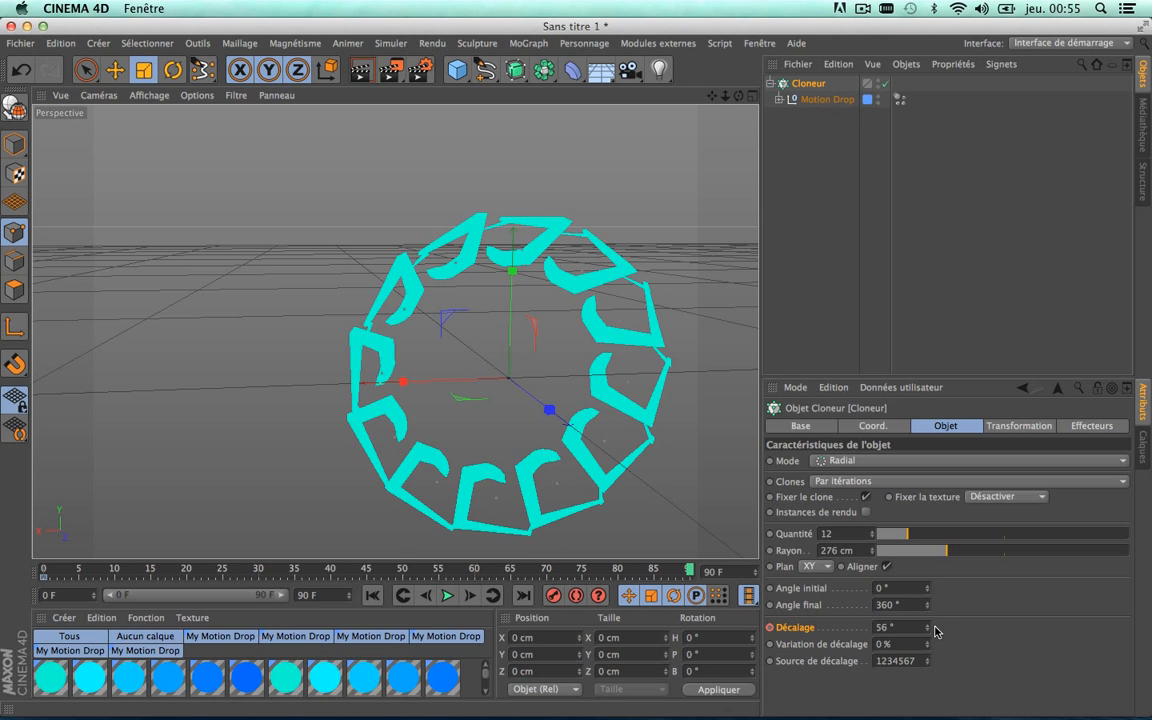
left_click_drag(928, 633, 928, 610)
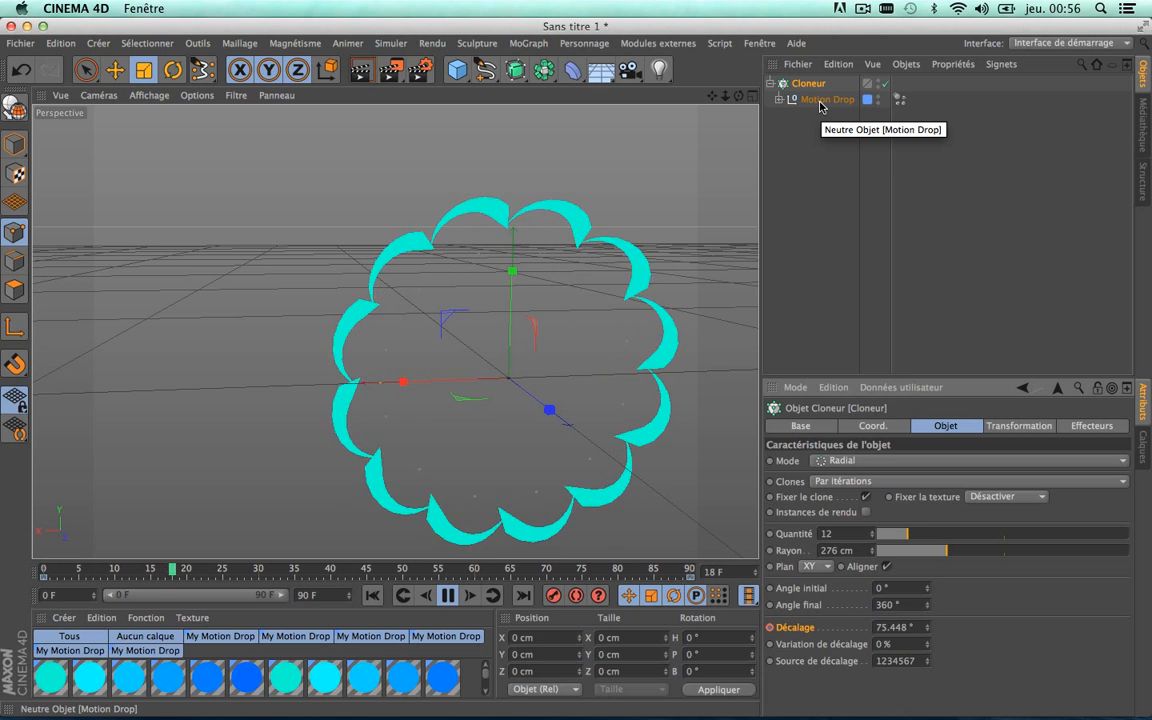
Add a second Motion Drop rig to the scene from the preset library and return to the object list
key("shift+F8")
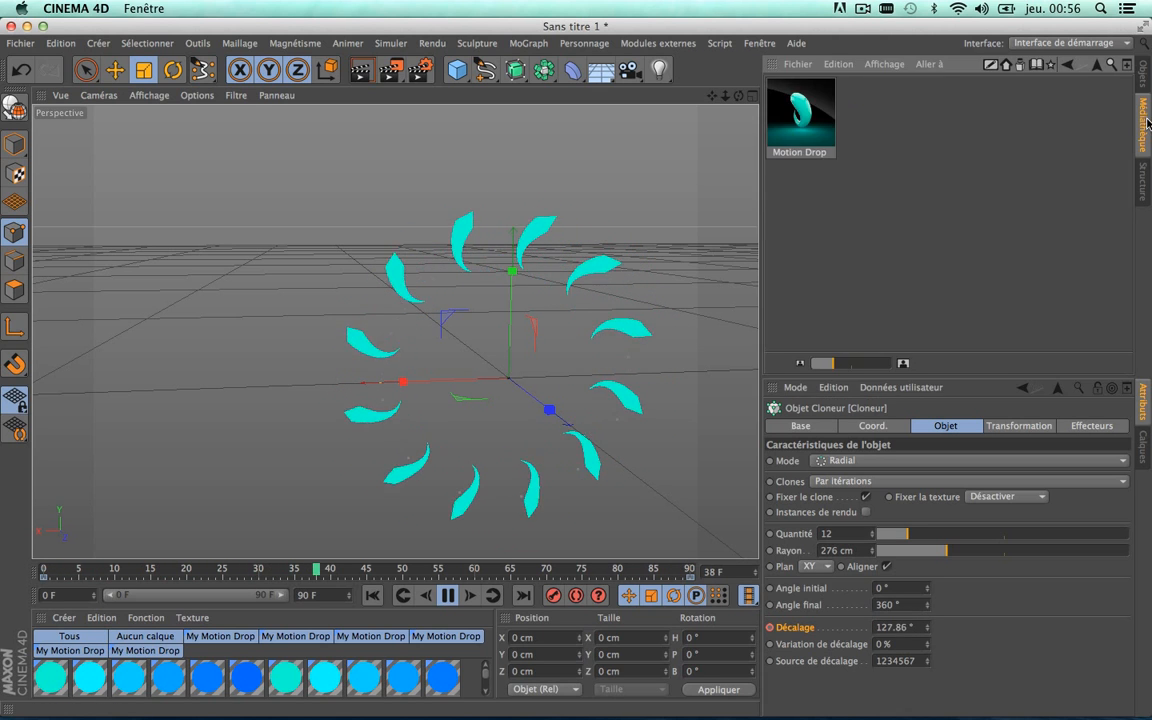
double_click(826, 103)
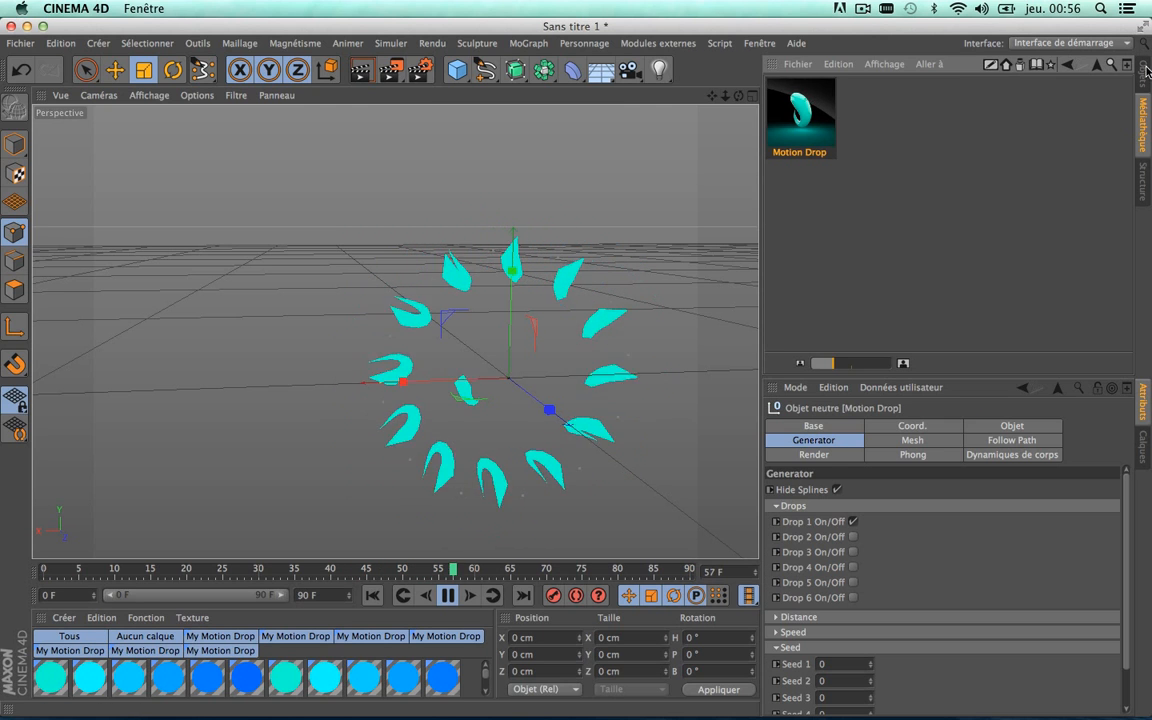
left_click(1143, 72)
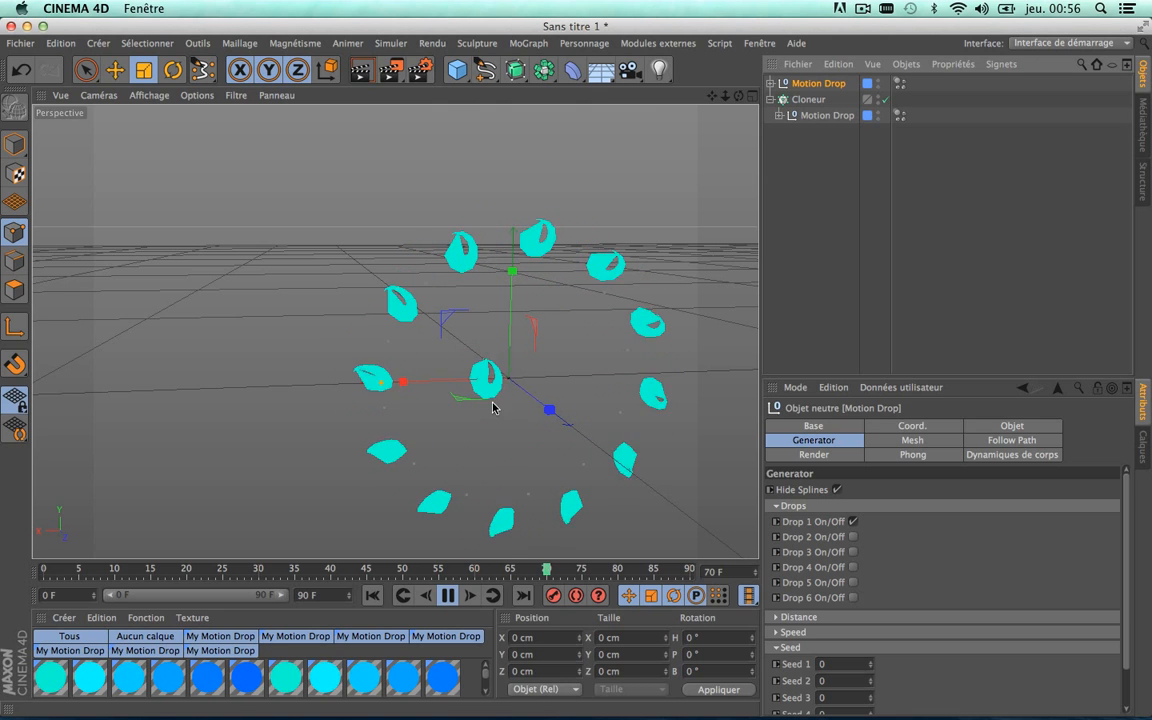
Create a second MoGraph Cloner, nest the new Motion Drop rig inside it and set its mode to Radial
left_click(527, 43)
left_click(548, 167)
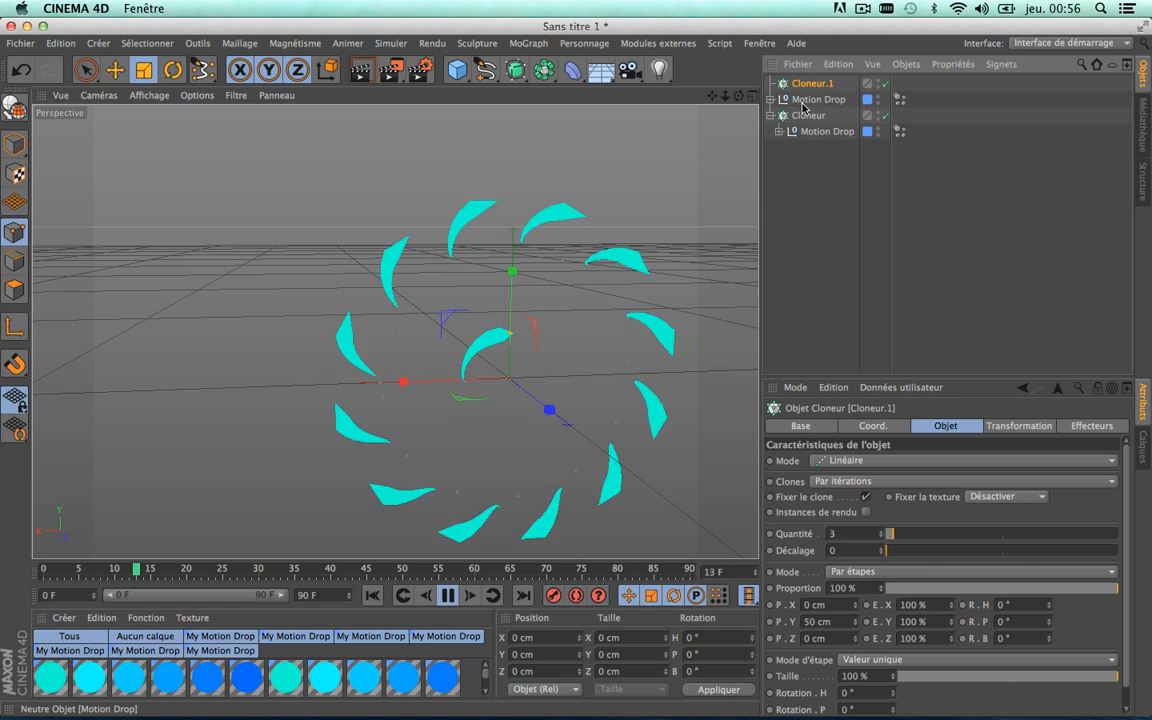
left_click_drag(803, 104, 812, 85)
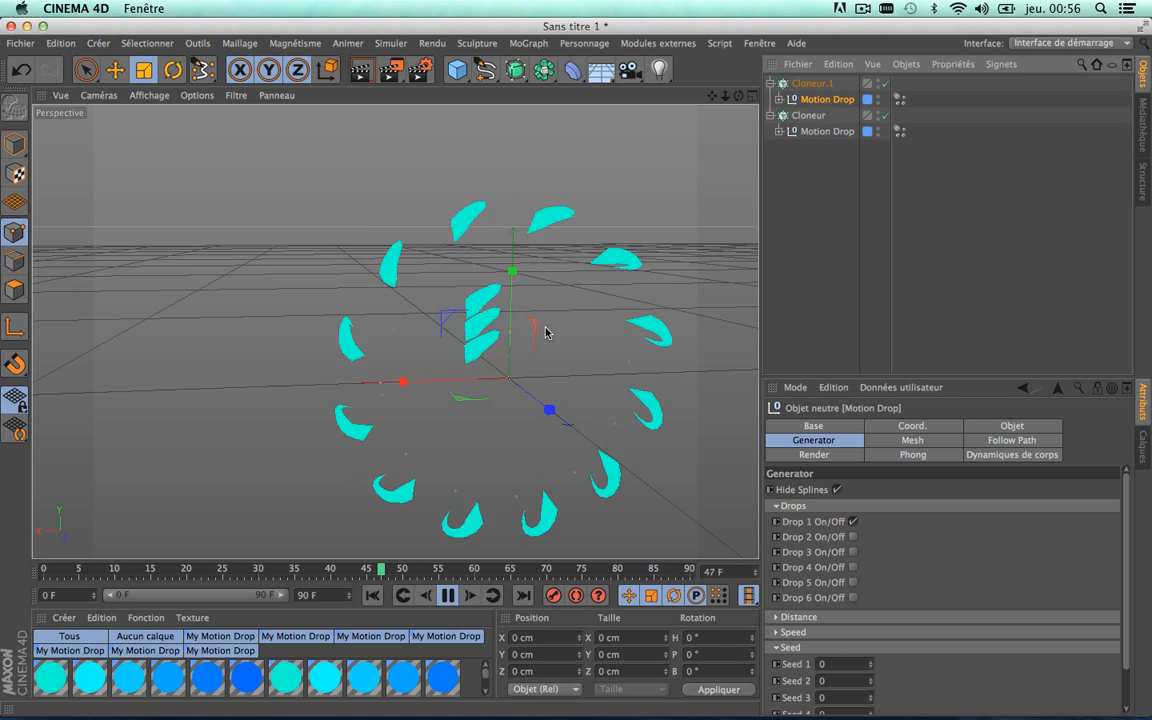
left_click(812, 83)
left_click(868, 461)
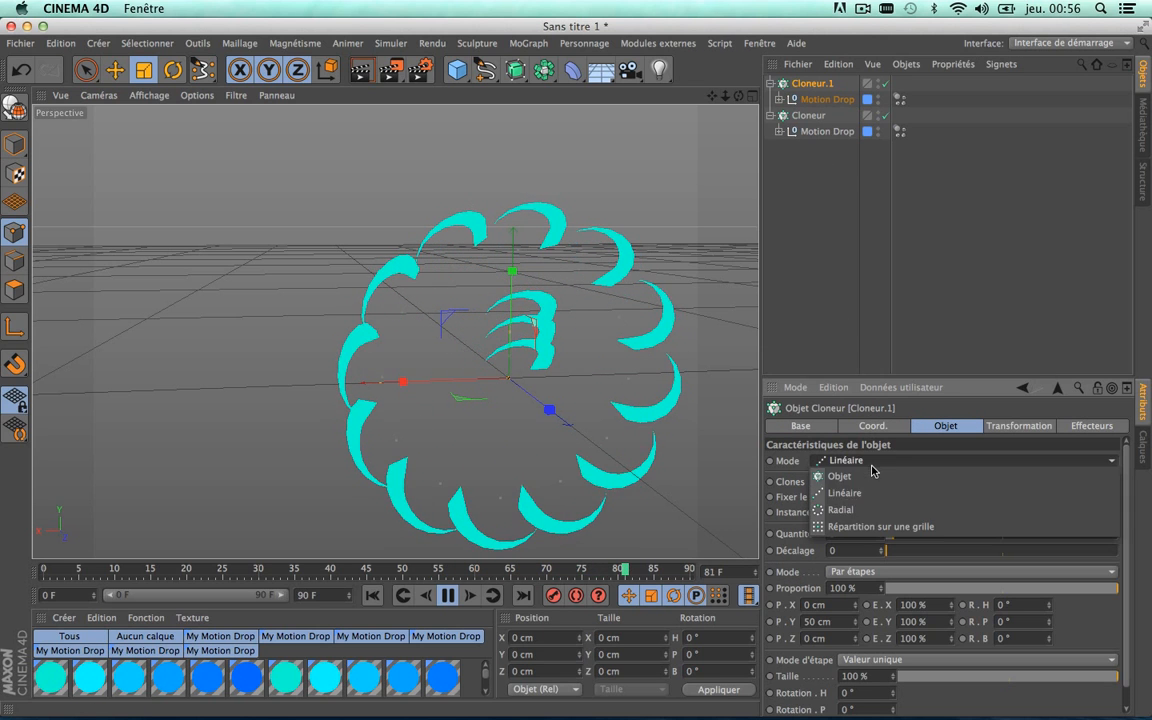
left_click(845, 510)
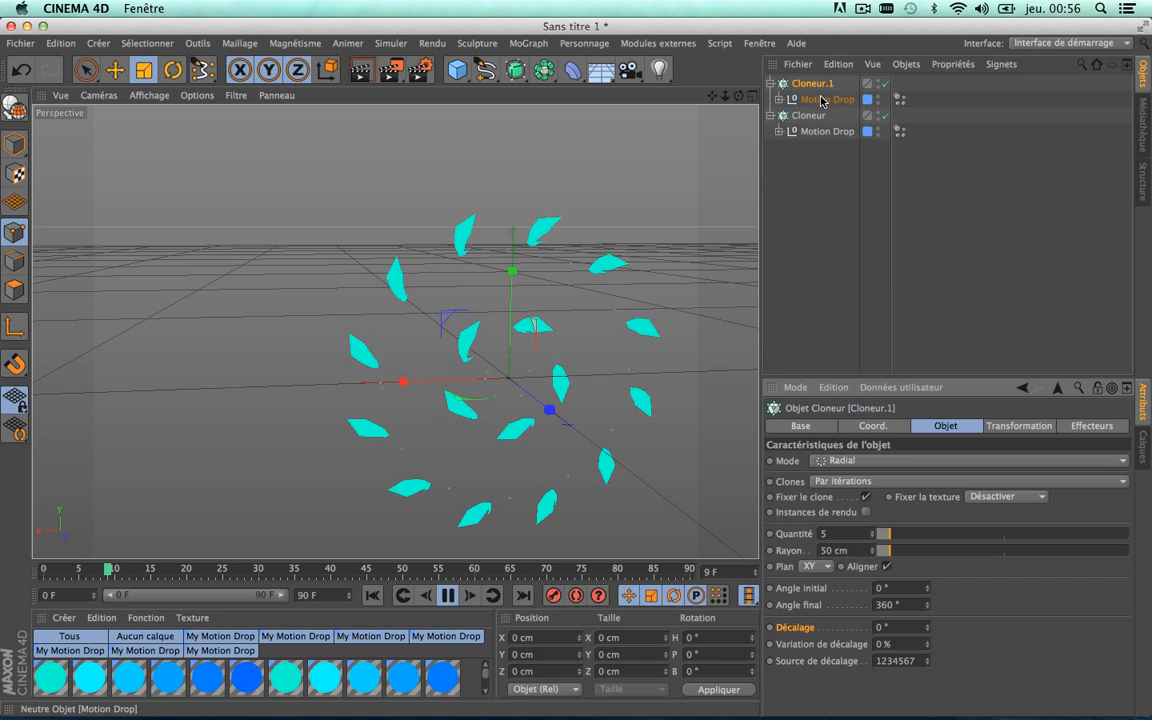
Enable Drops 2 to 4 and disable Drop 1 on the second rig, and delete that rig together with its Cloner
left_click(826, 99)
left_click(853, 536)
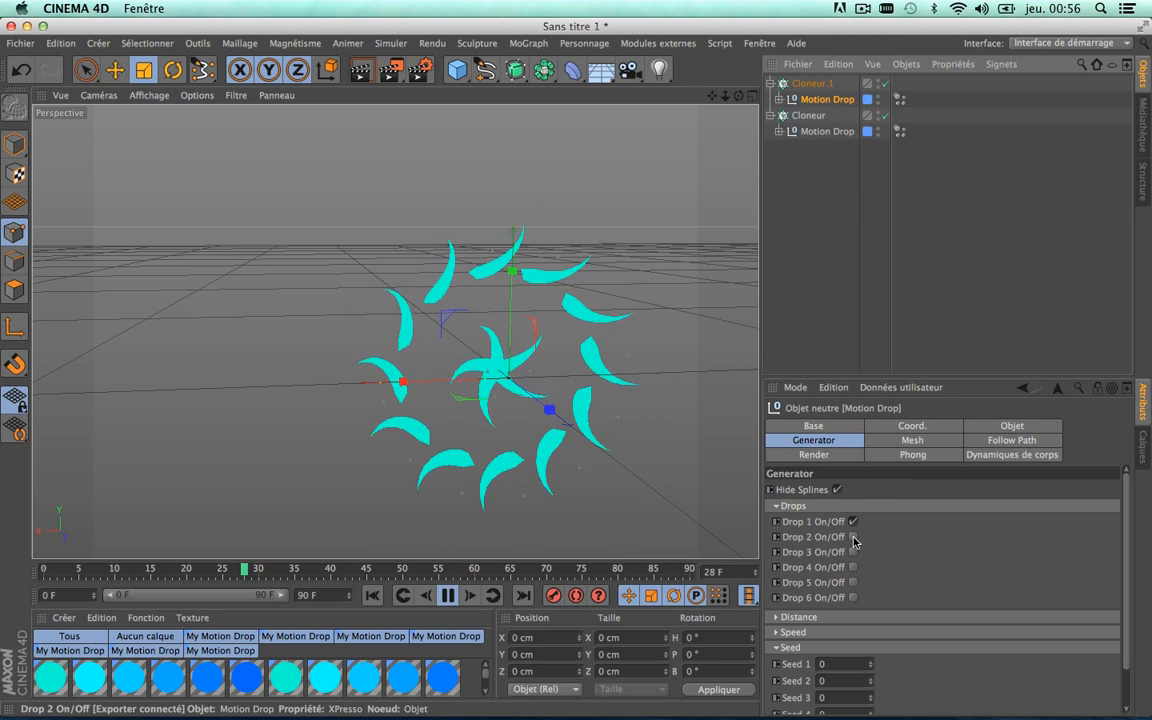
left_click(853, 521)
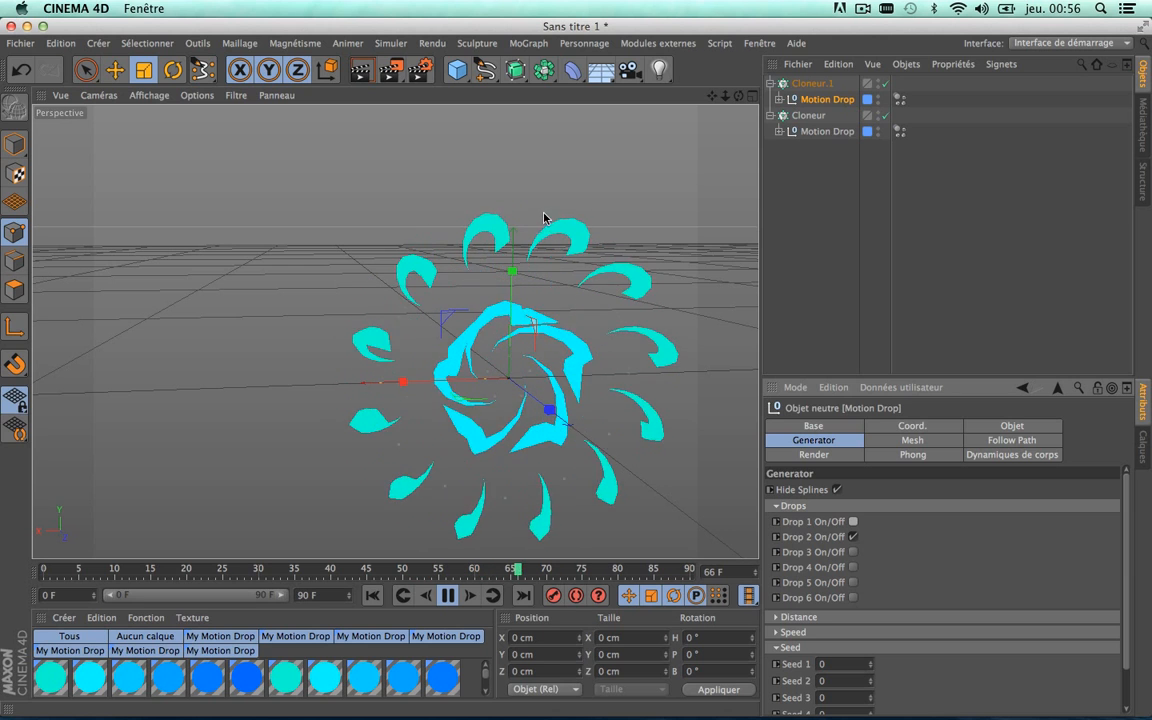
left_click(853, 551)
left_click(853, 567)
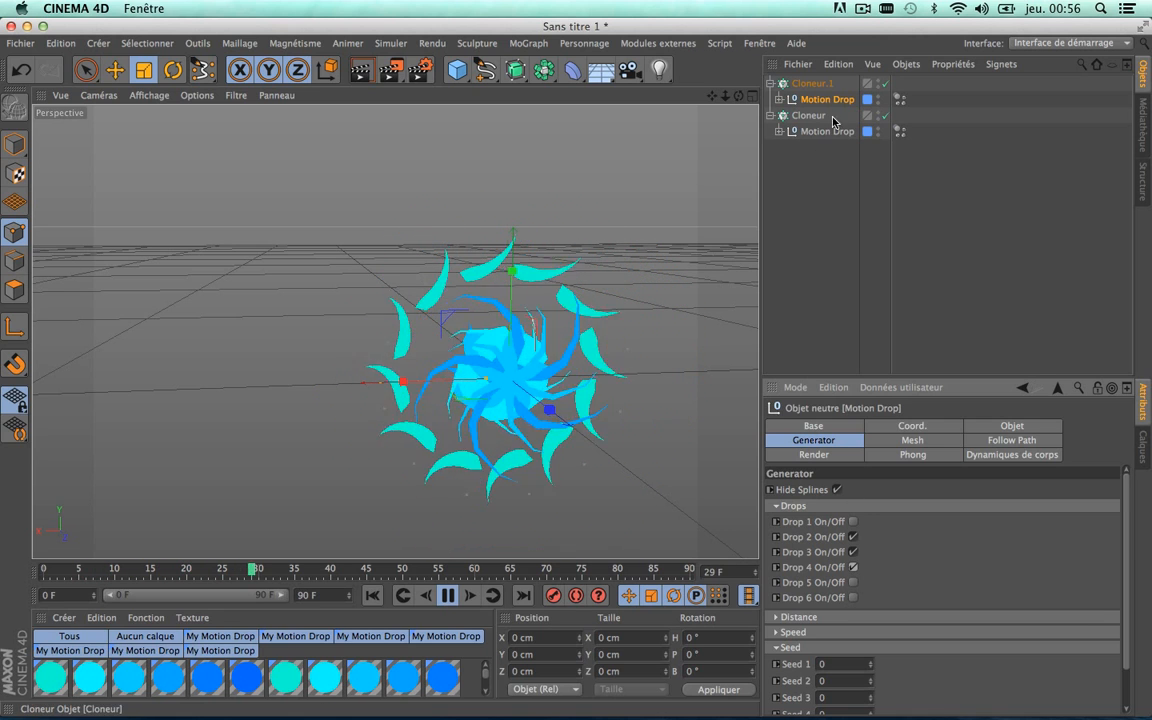
left_click(826, 86, "shift")
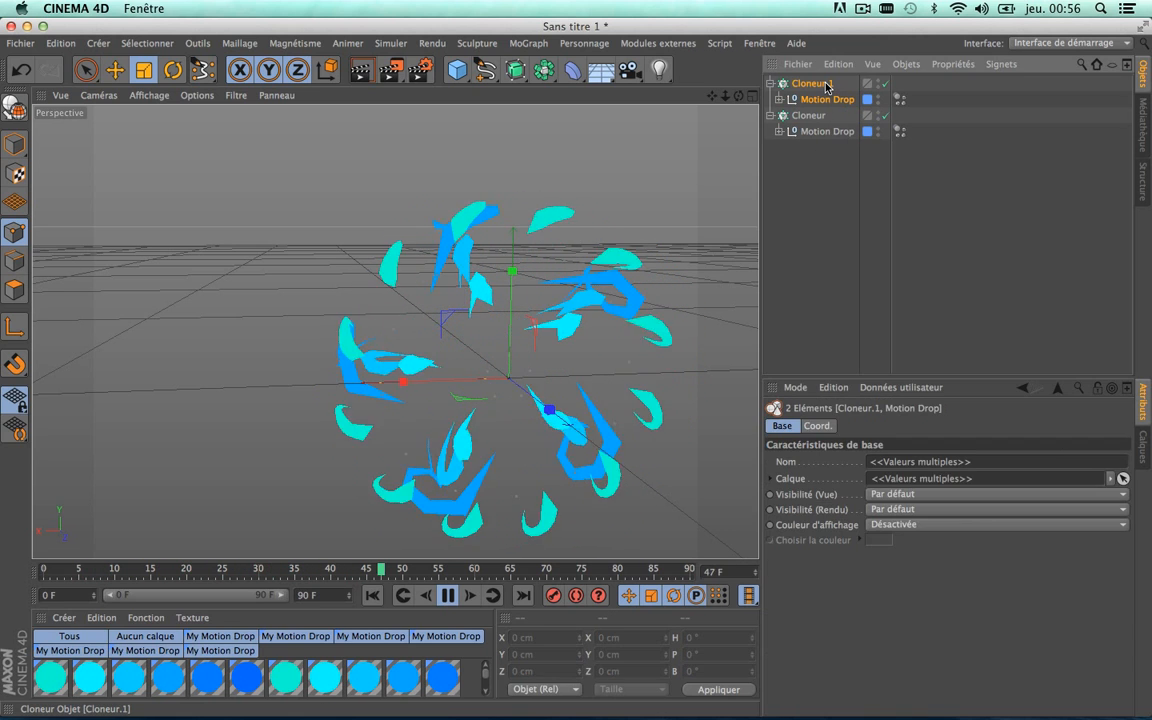
key("Delete")
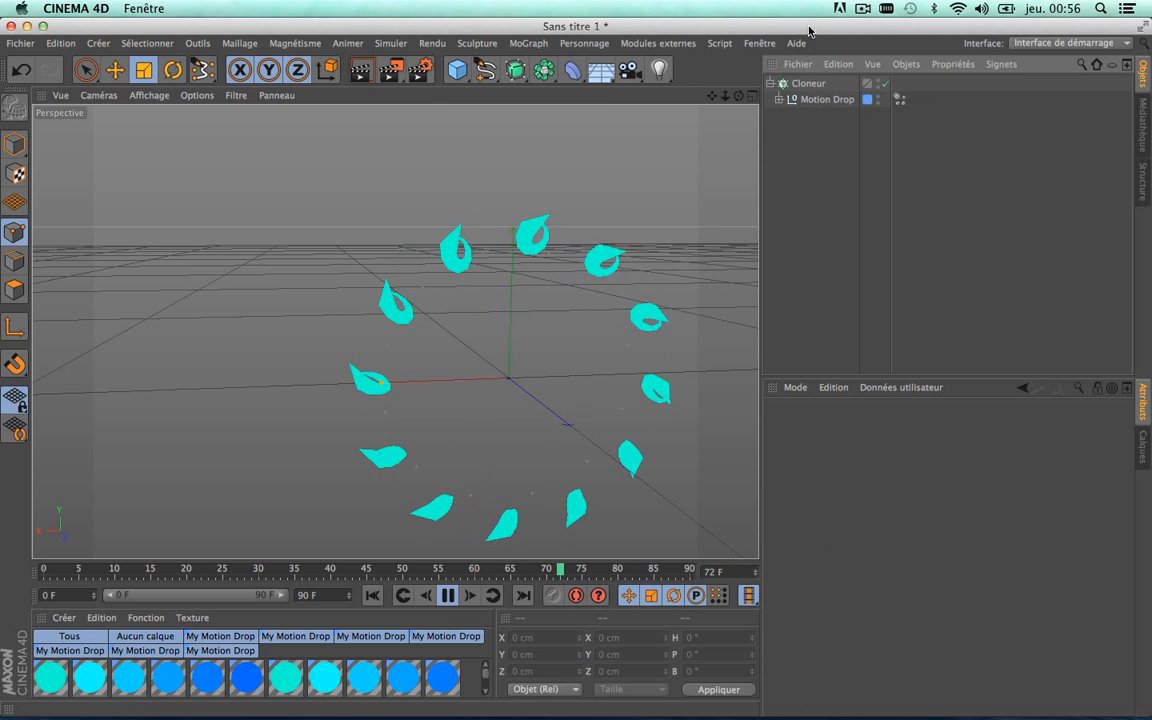
Enable Drops 2 and 3 alongside Drop 1 on the remaining cloned Motion Drop rig
left_click(807, 102)
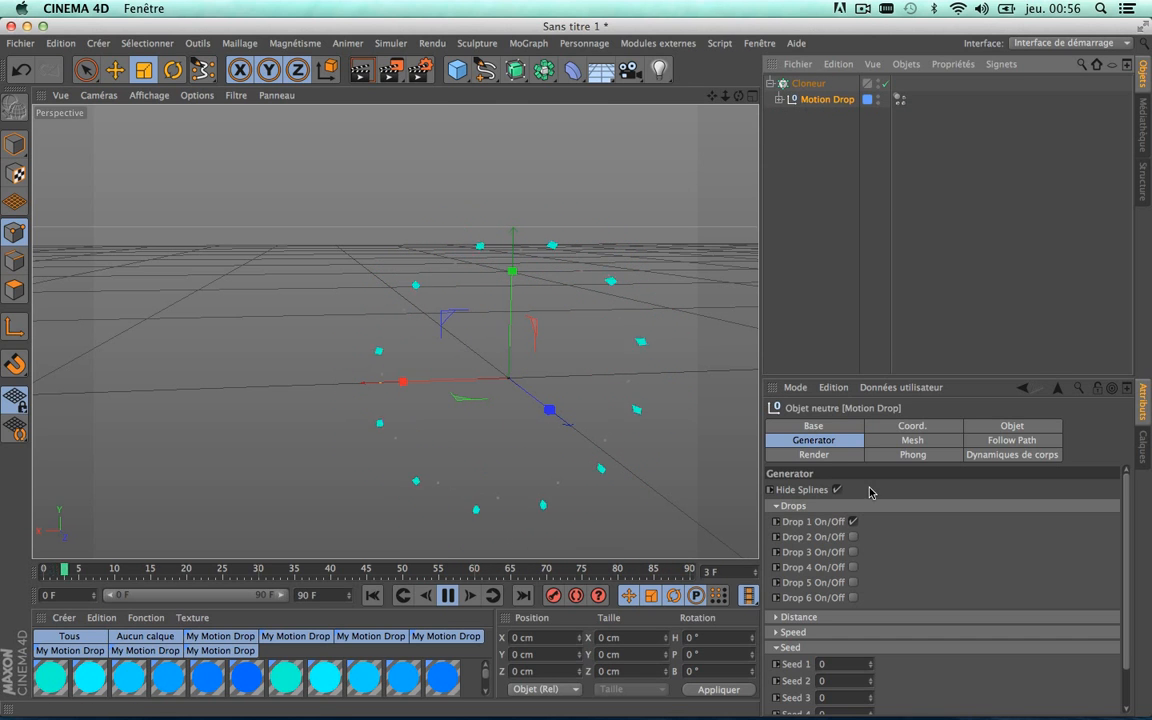
left_click(853, 537)
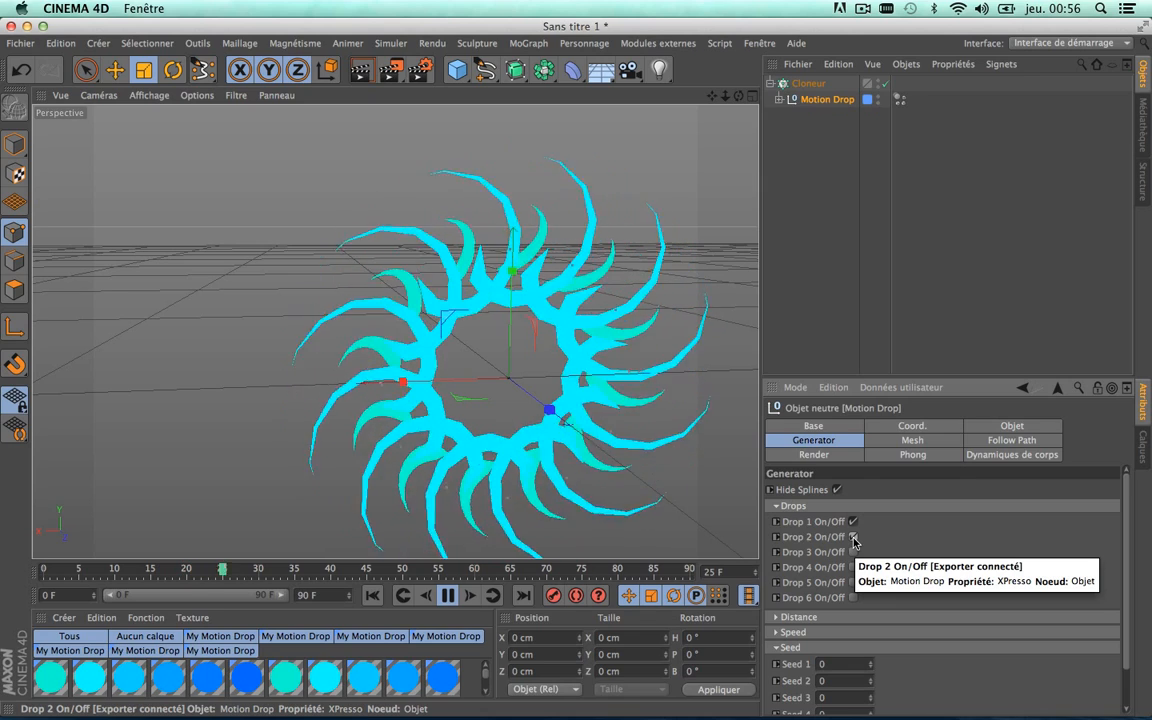
left_click(853, 553)
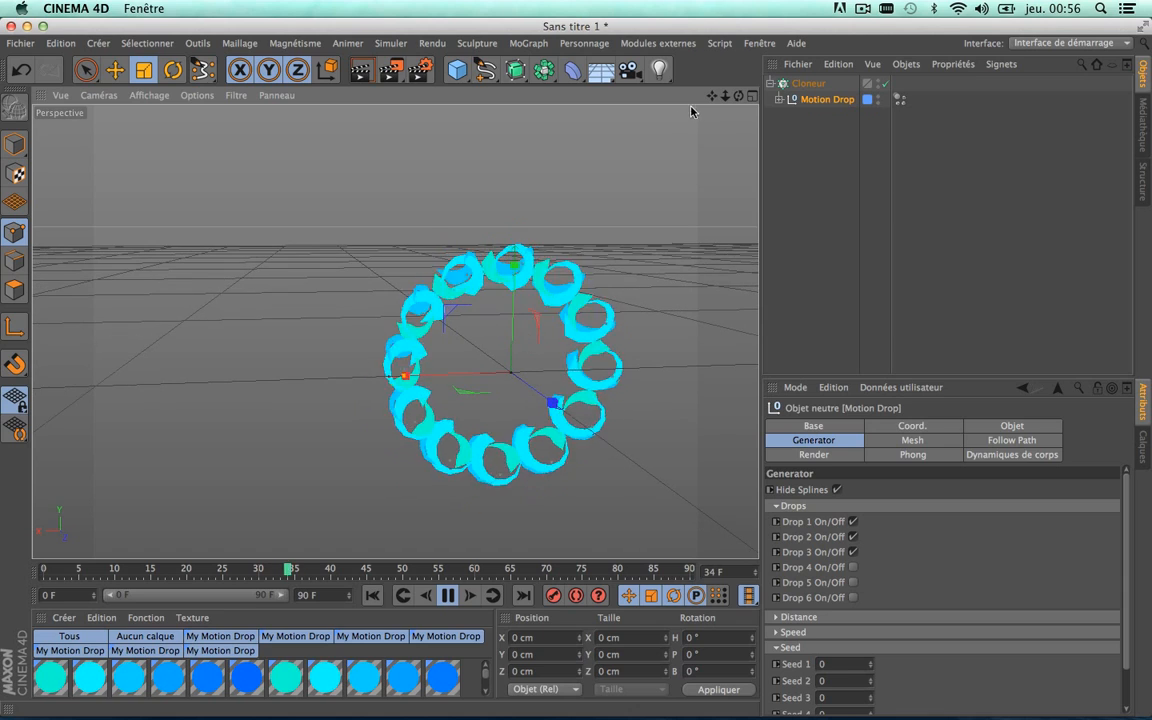
left_click_drag(712, 97, 687, 80)
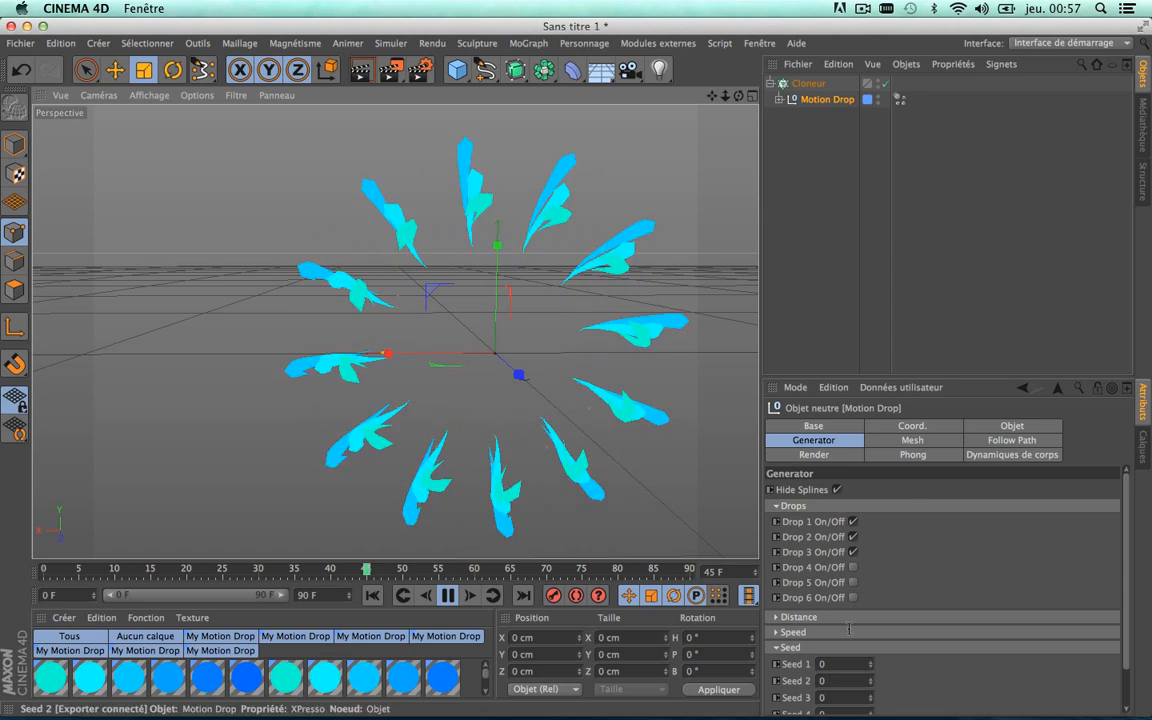
Review the Motion Drop rig's Mesh, Follow Path, Phong, Render, body dynamics and object settings during playback
left_click(912, 441)
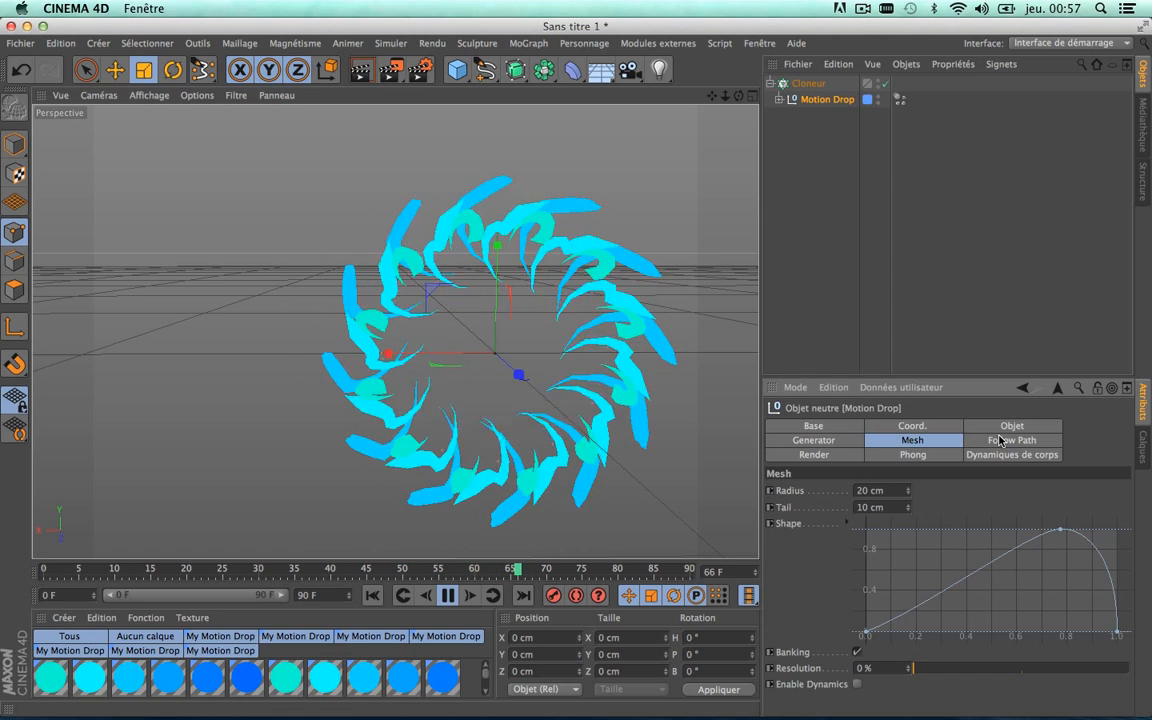
left_click(1000, 441)
left_click(925, 442)
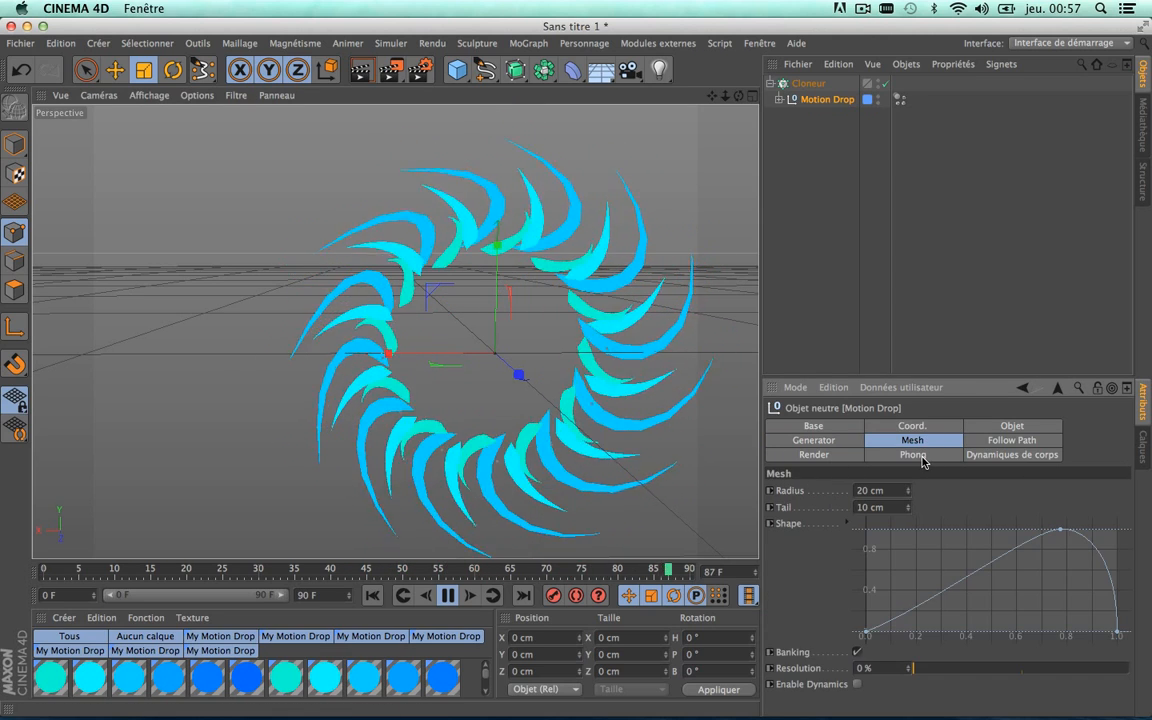
left_click(920, 456)
left_click(814, 455)
left_click(1010, 455)
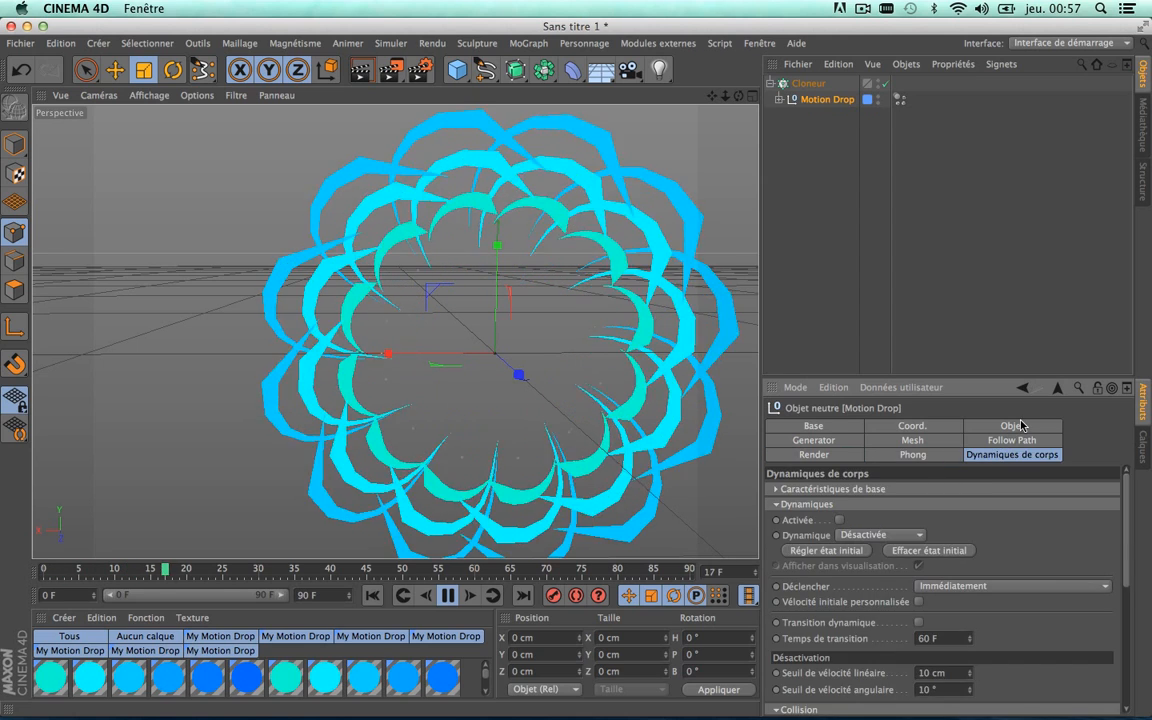
left_click(1020, 425)
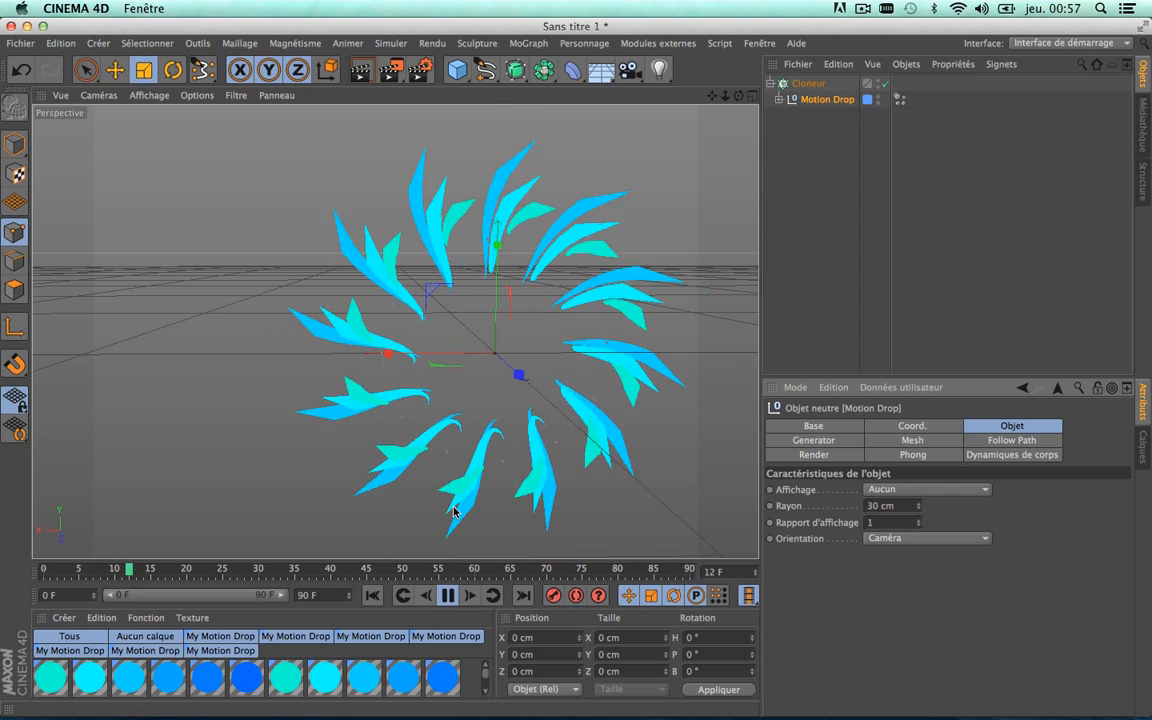
Scrub through the timeline and replay the animation to examine the rotating ring of cloned drops
left_click(448, 595)
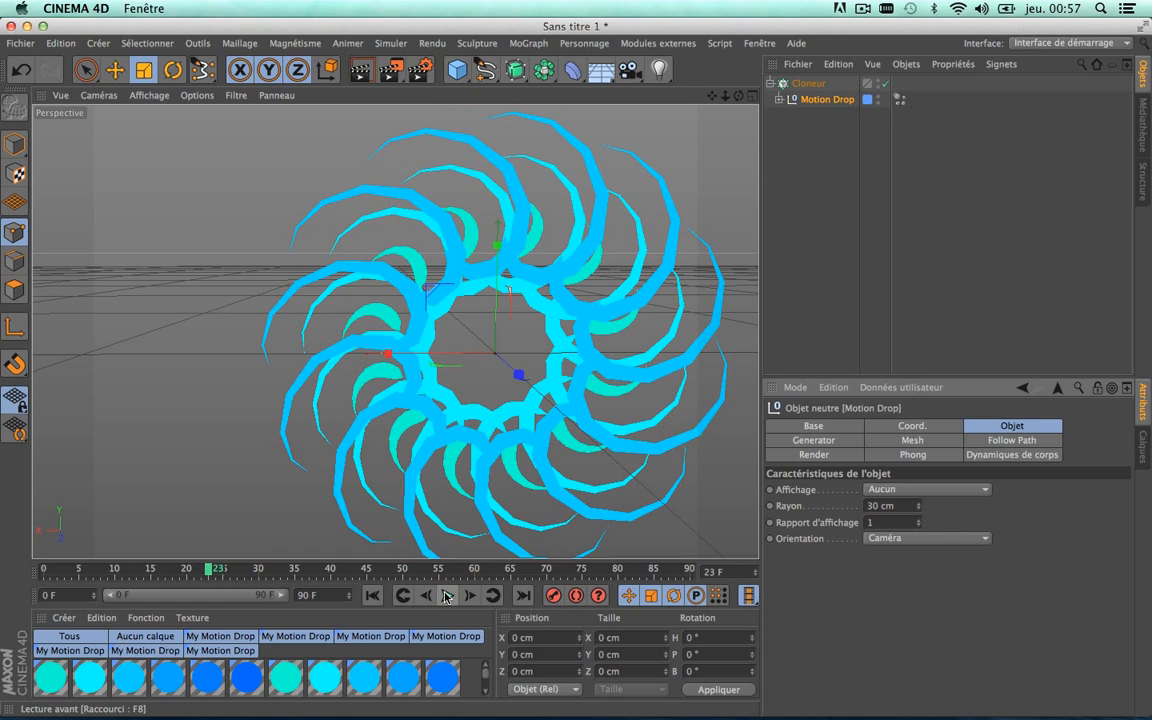
left_click(448, 595)
left_click(263, 568)
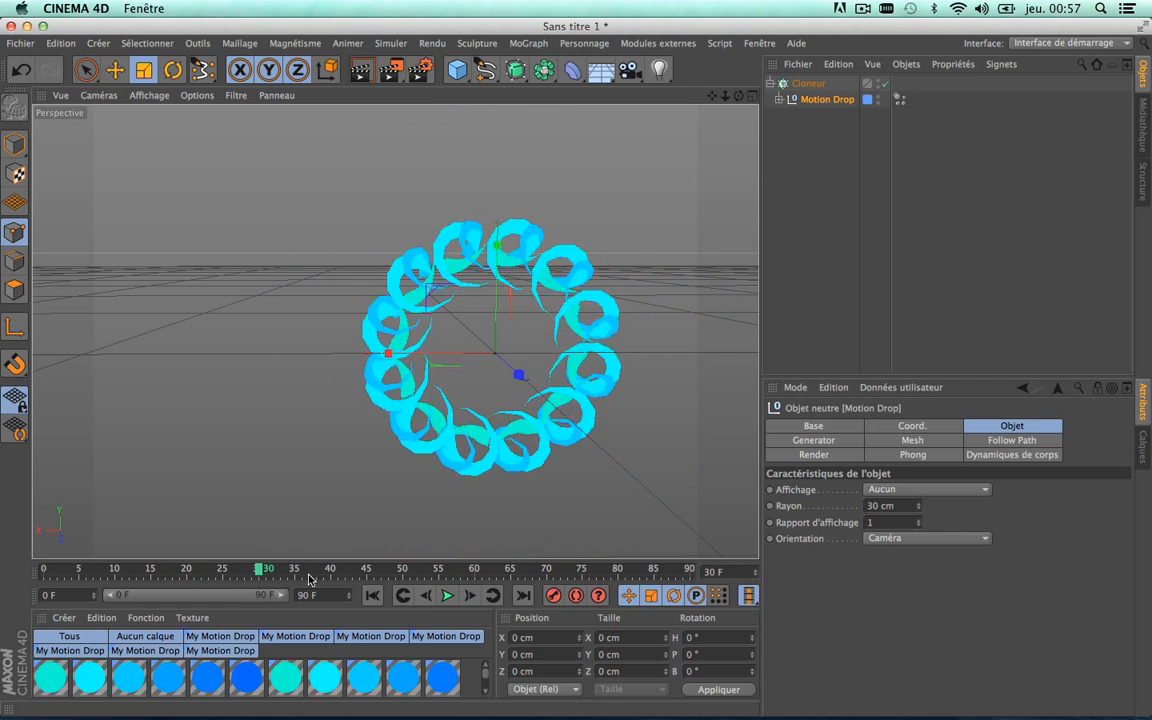
left_click_drag(428, 585, 358, 590)
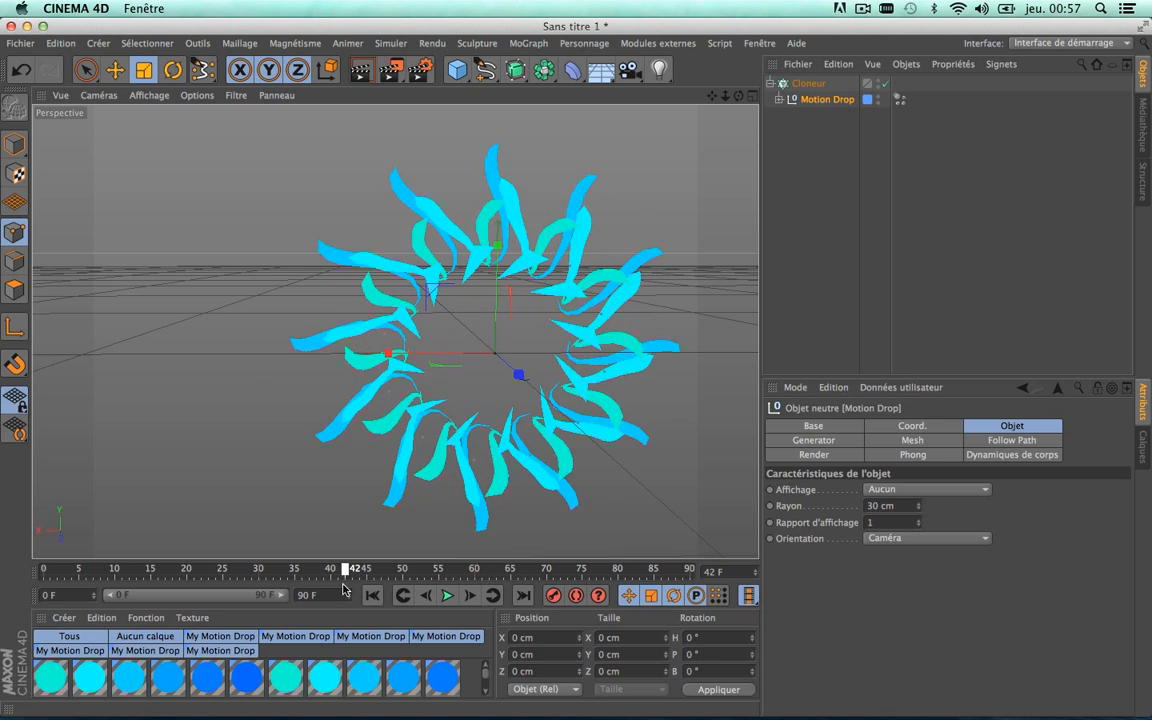
left_click_drag(152, 593, 16, 587)
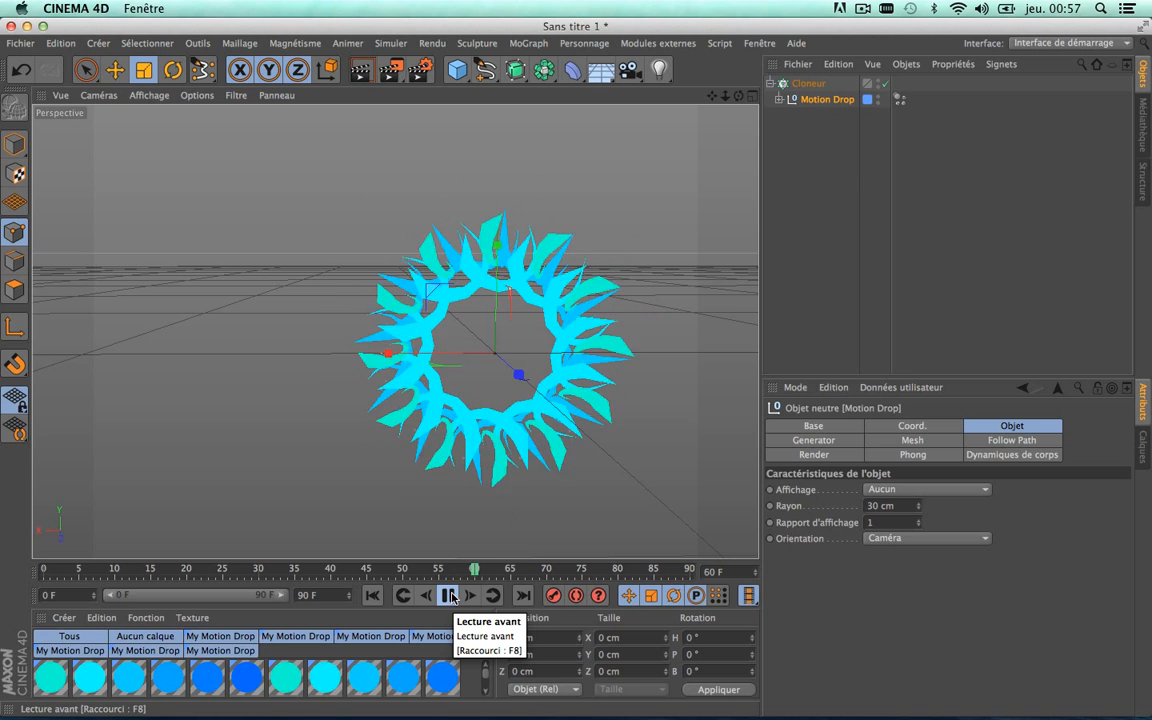
left_click(449, 595)
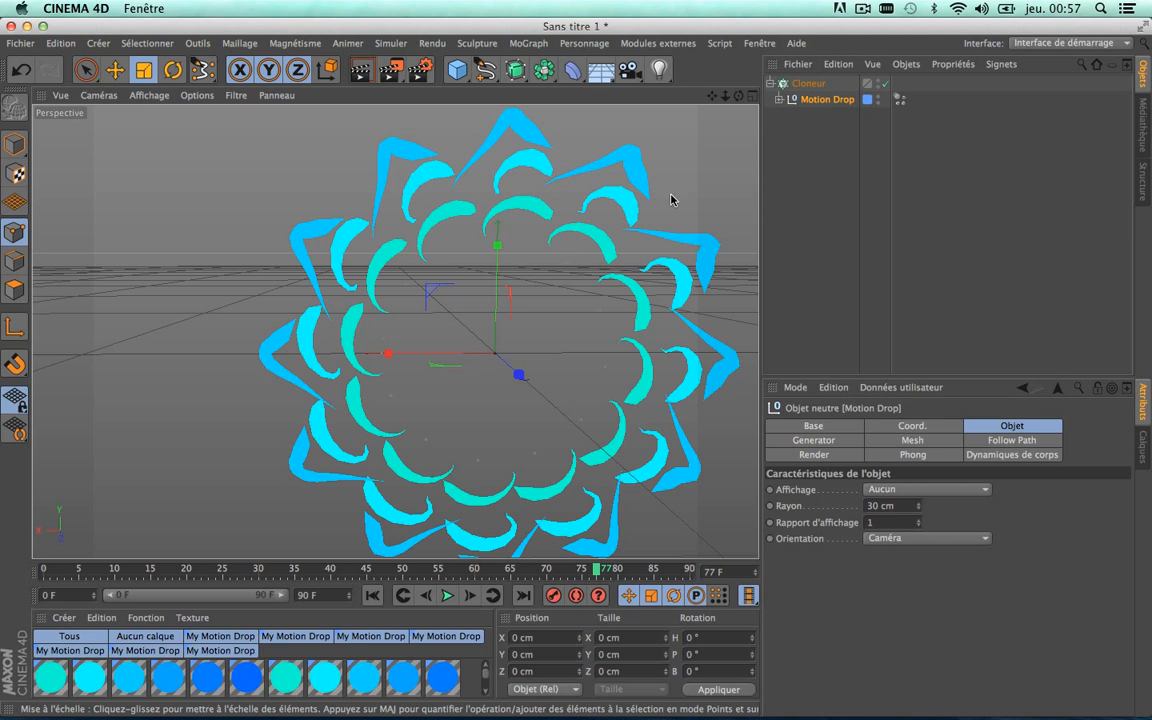
left_click(448, 596)
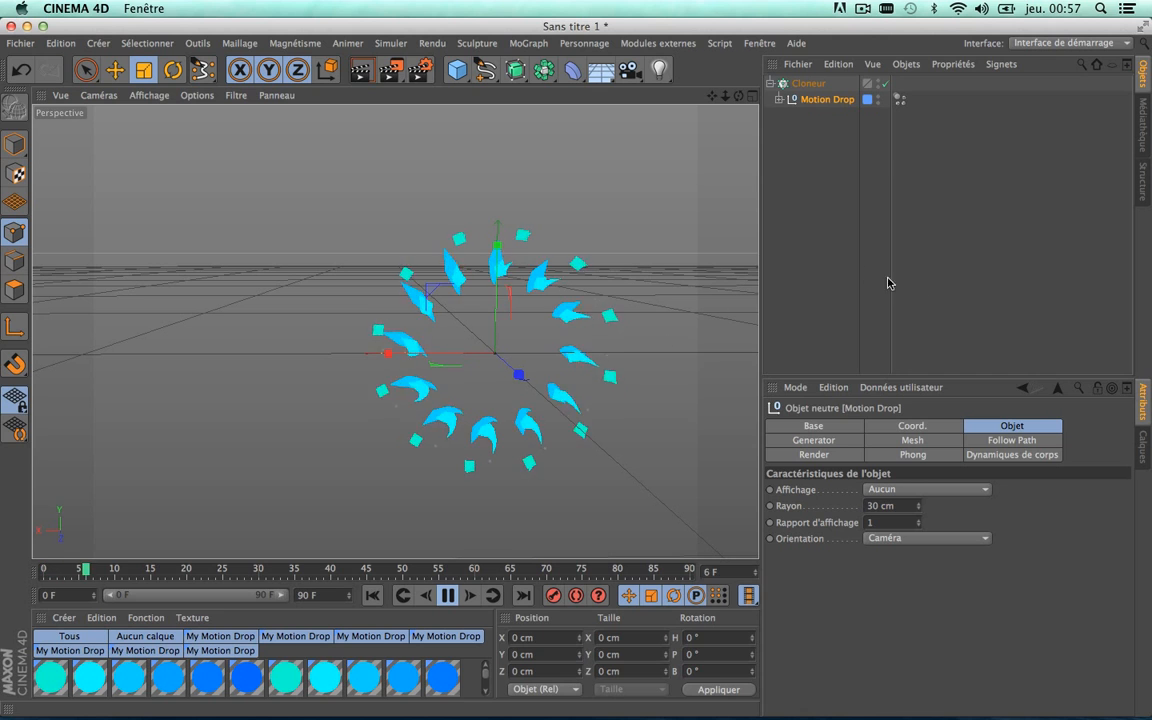